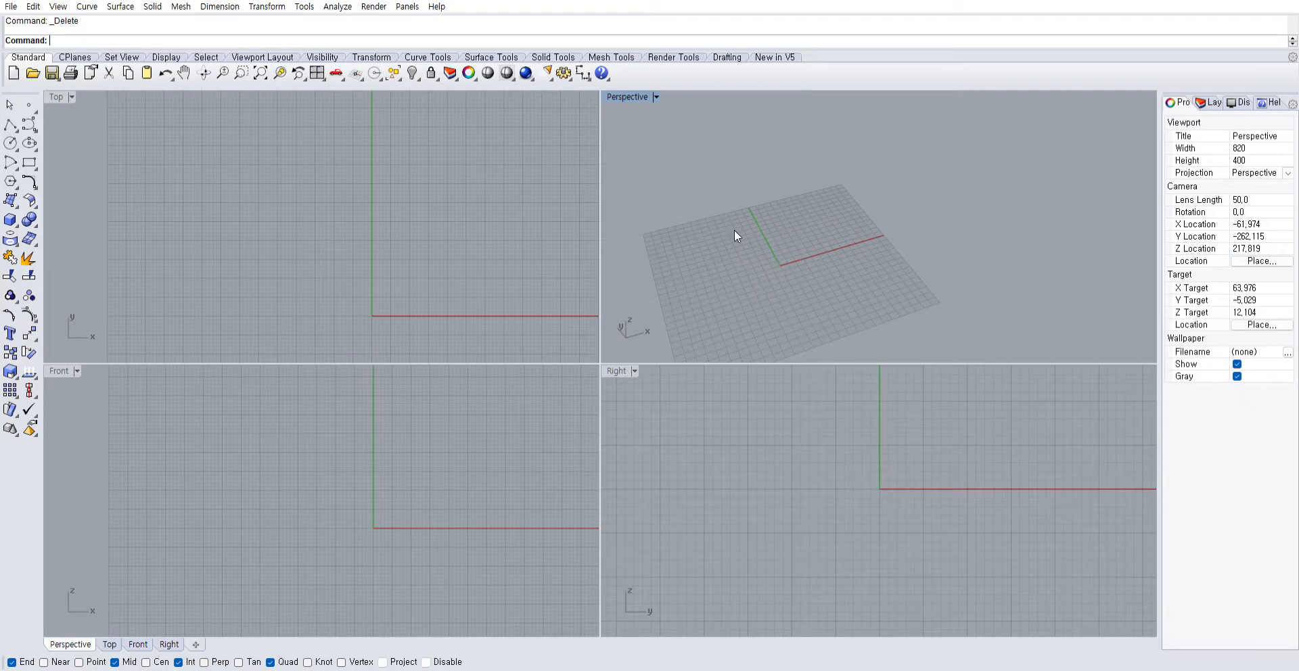
Reset to the default four viewports and draw a horizontal line about 25 units long on the X axis in the Top view
left_click(320, 68)
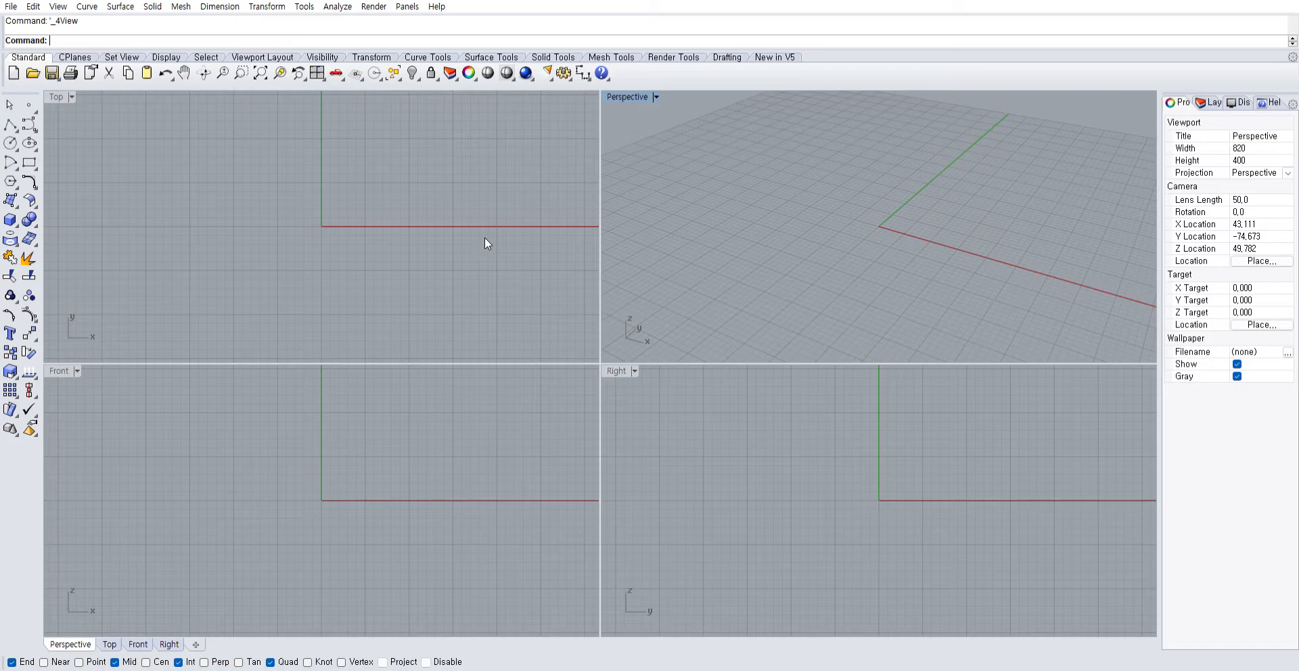
left_click(29, 122)
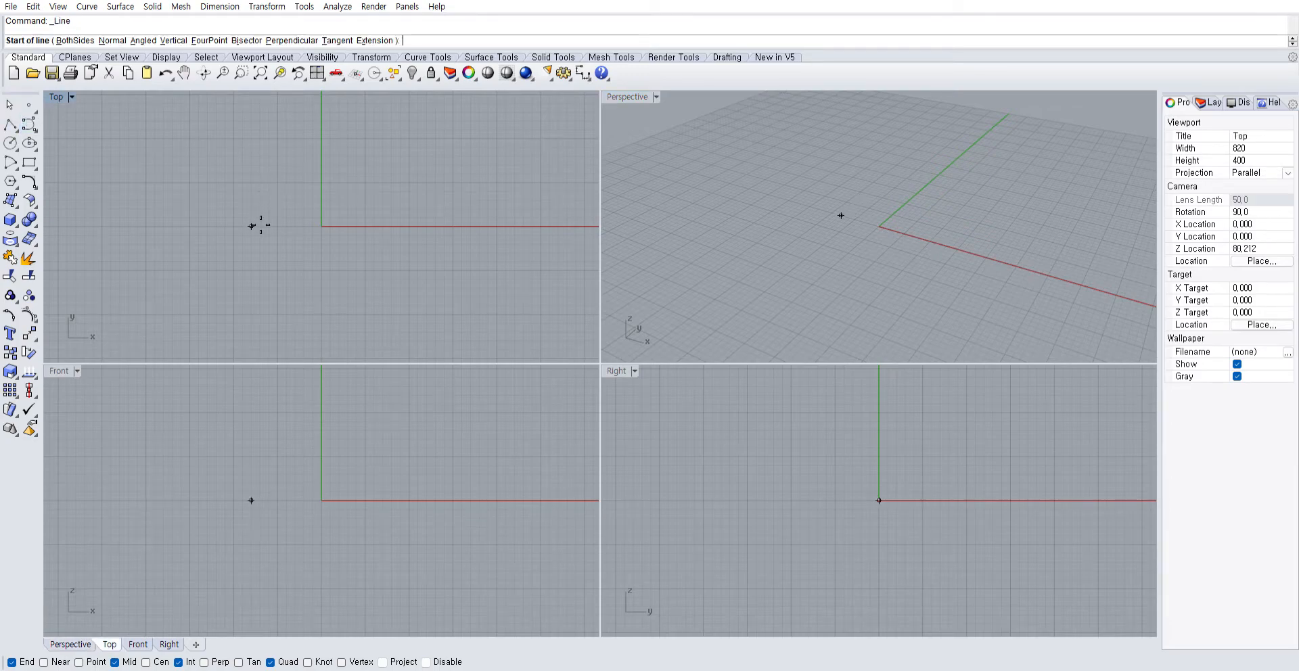
left_click(233, 226)
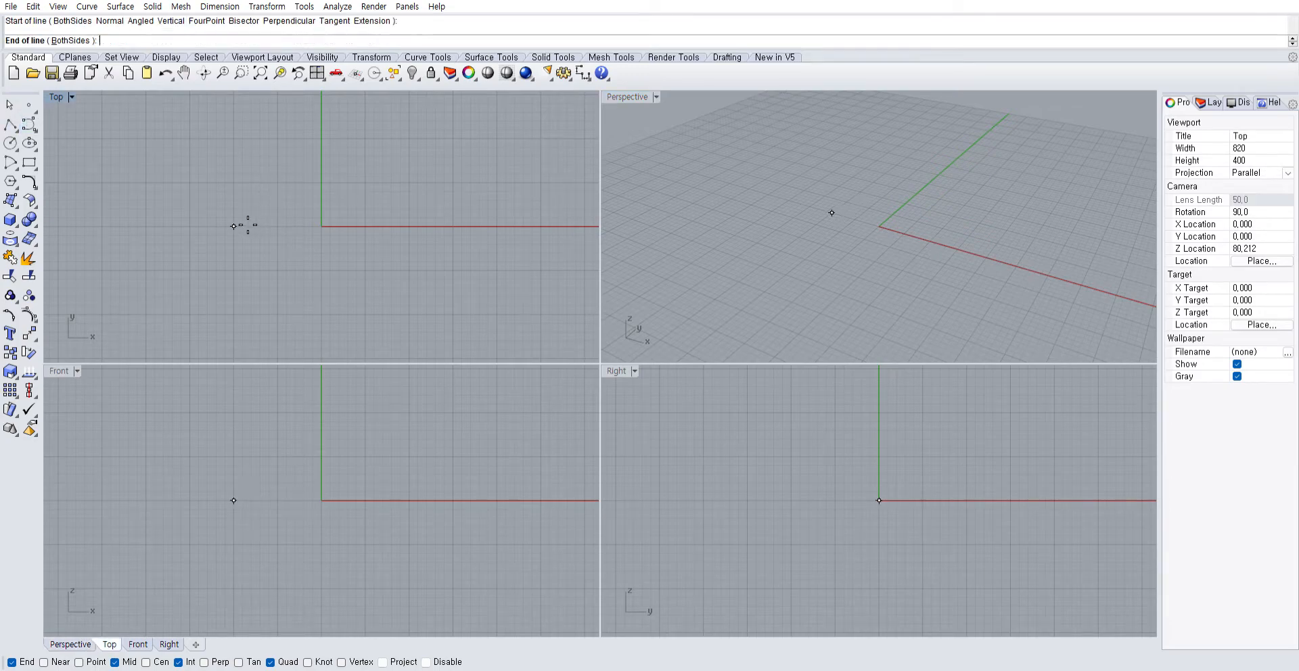
left_click(463, 220)
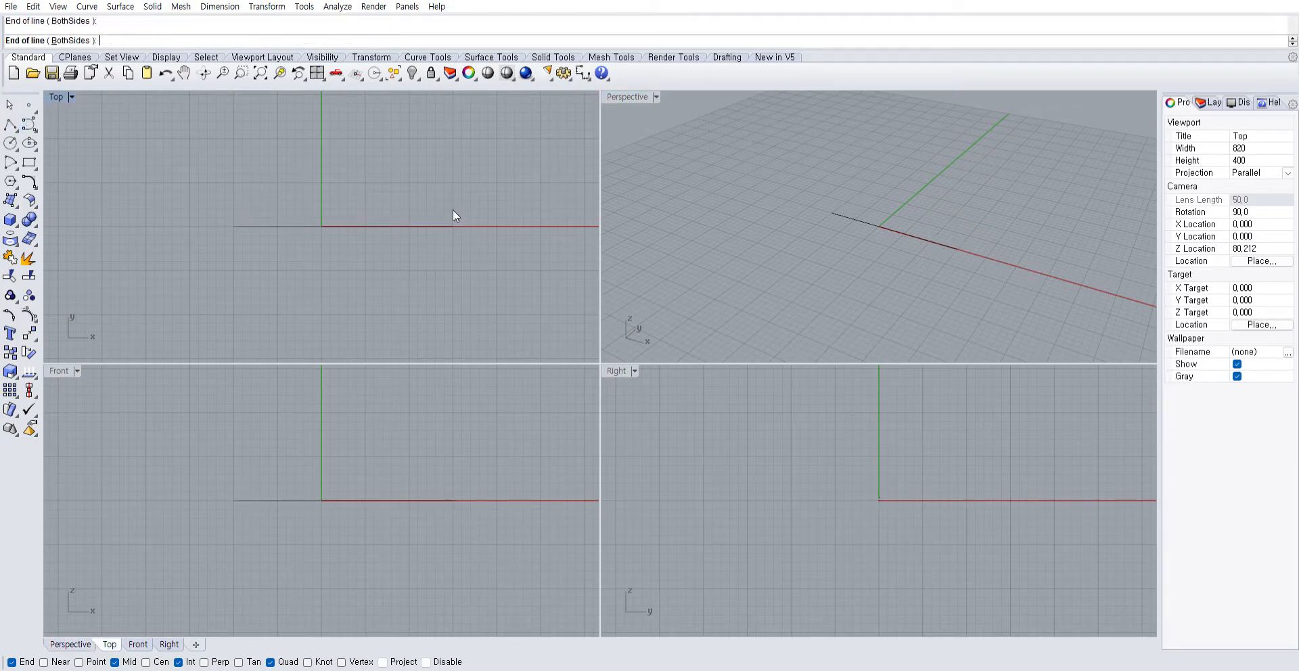
Move the line about 10 units in the negative Y direction in the Top view and deselect it
left_click(276, 211)
left_click(336, 187)
left_click(332, 211)
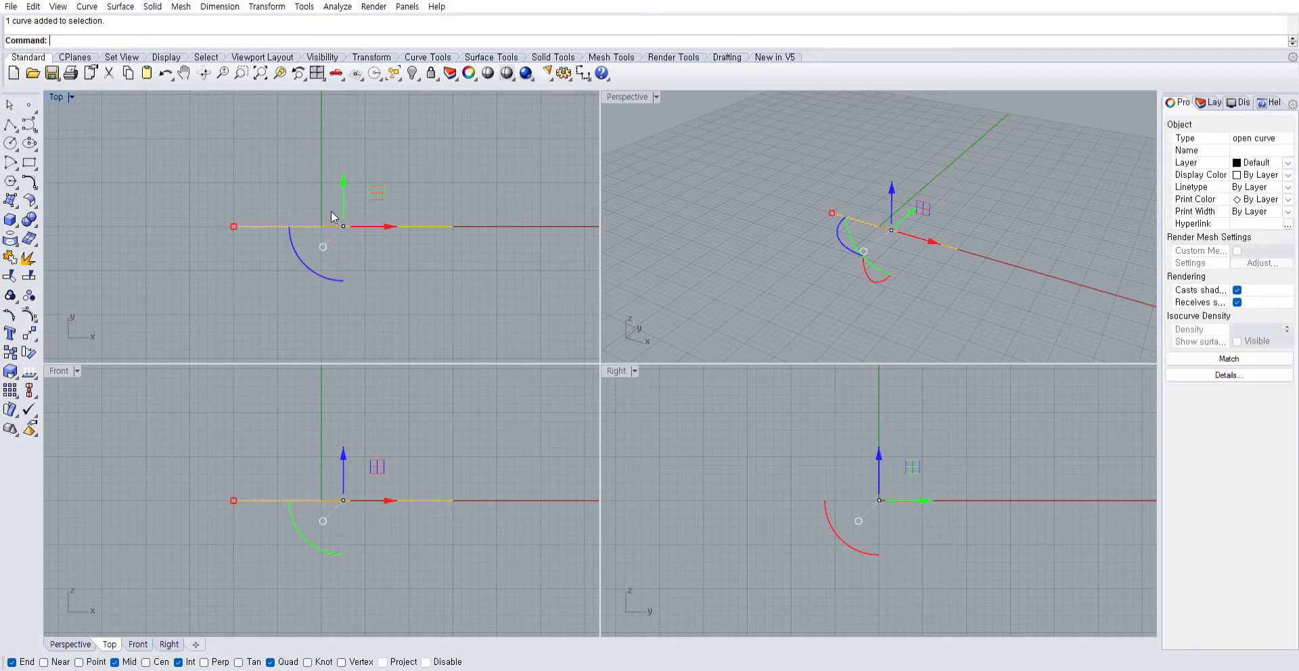
left_click_drag(344, 189, 347, 277)
left_click(440, 241)
left_click(366, 314)
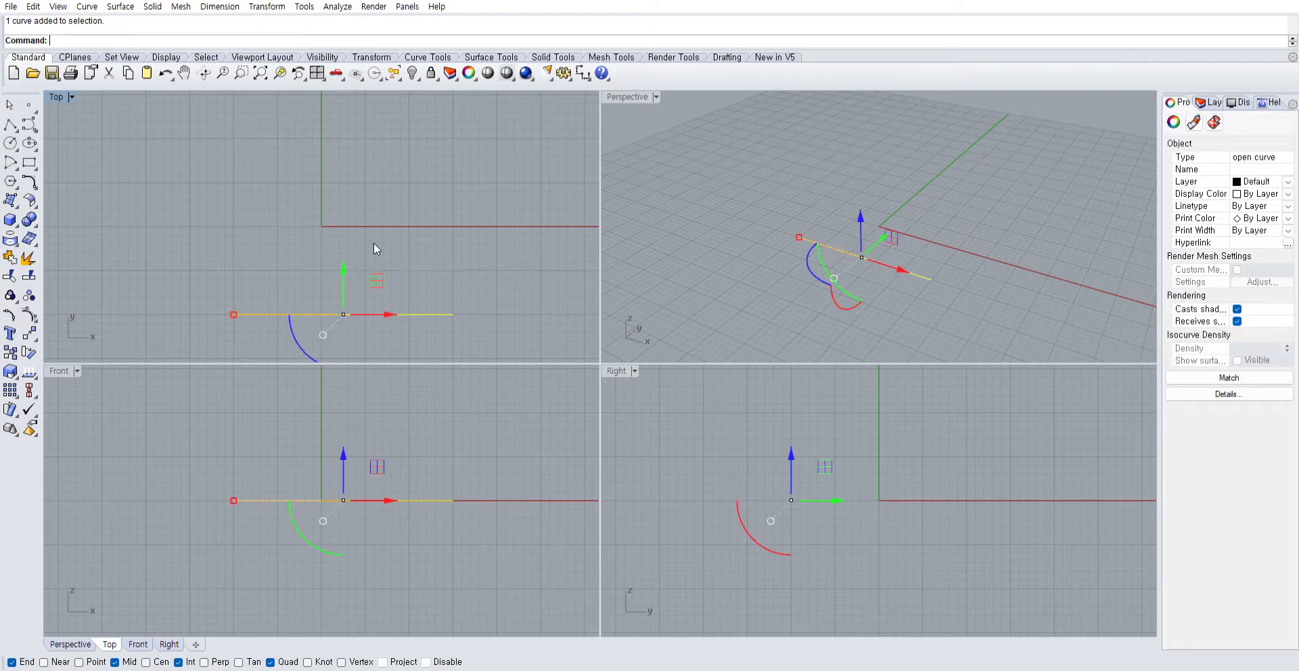
left_click(479, 275)
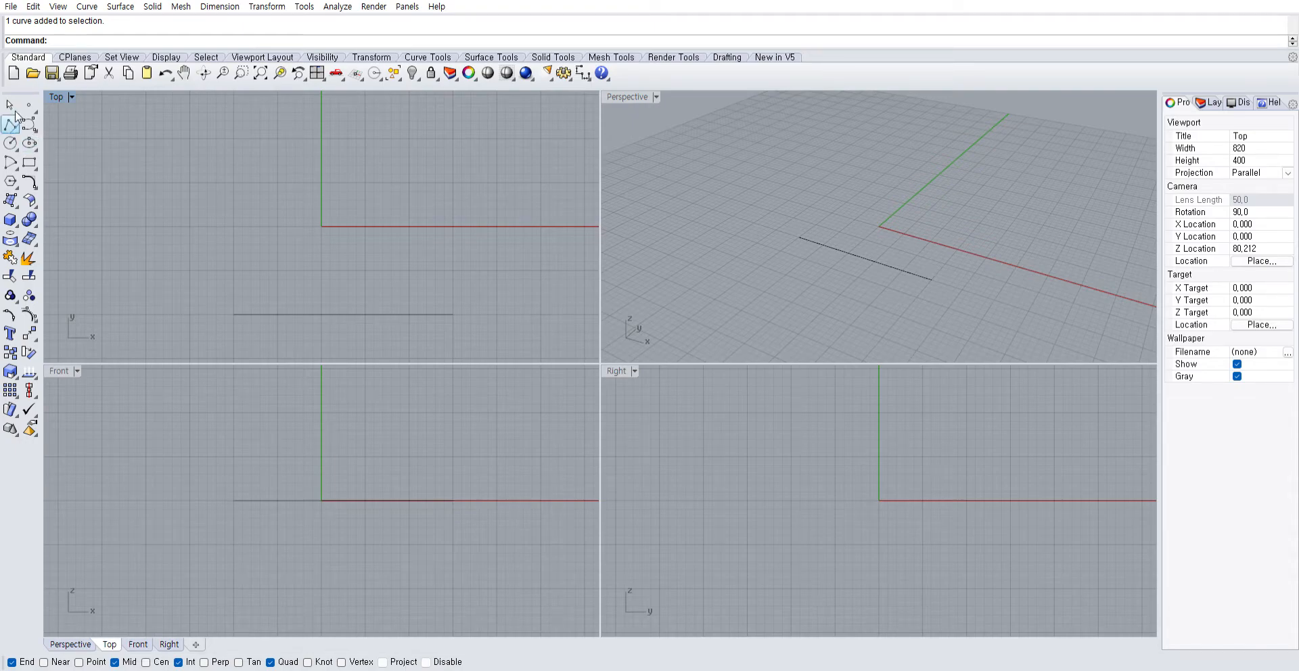
Draw a second horizontal line 25 units long above the X axis in the Top view, aligned with the first line
right_click(56, 112)
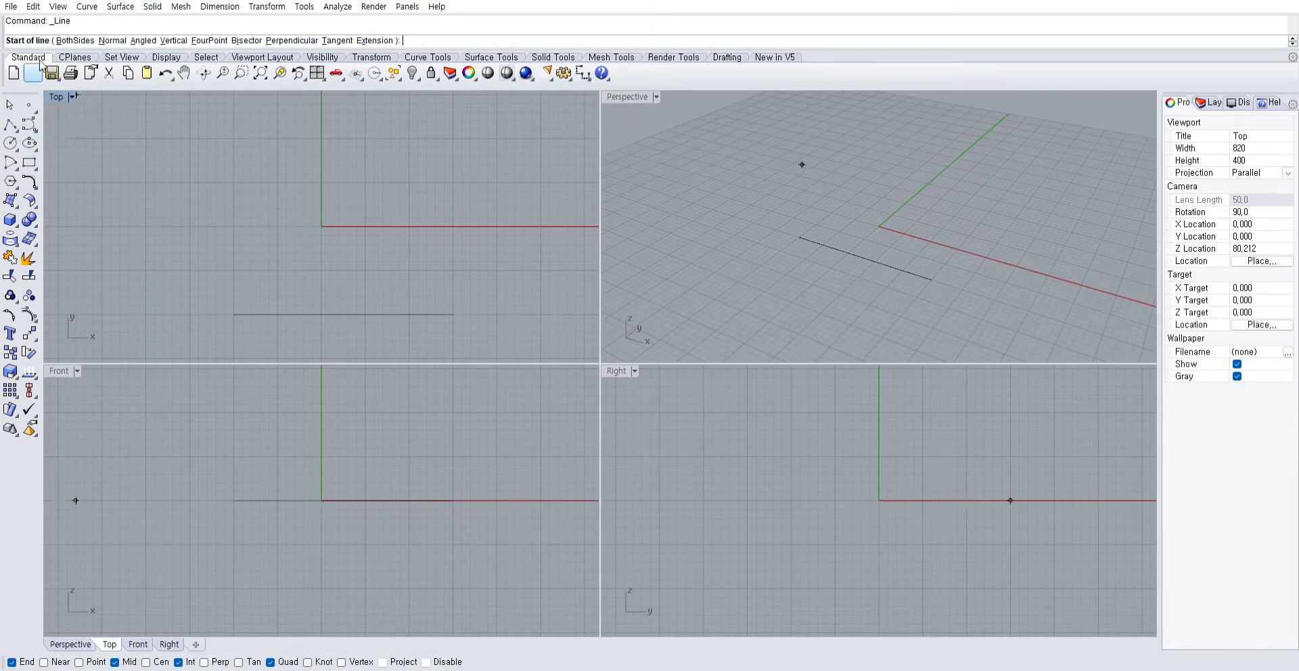
left_click(233, 139)
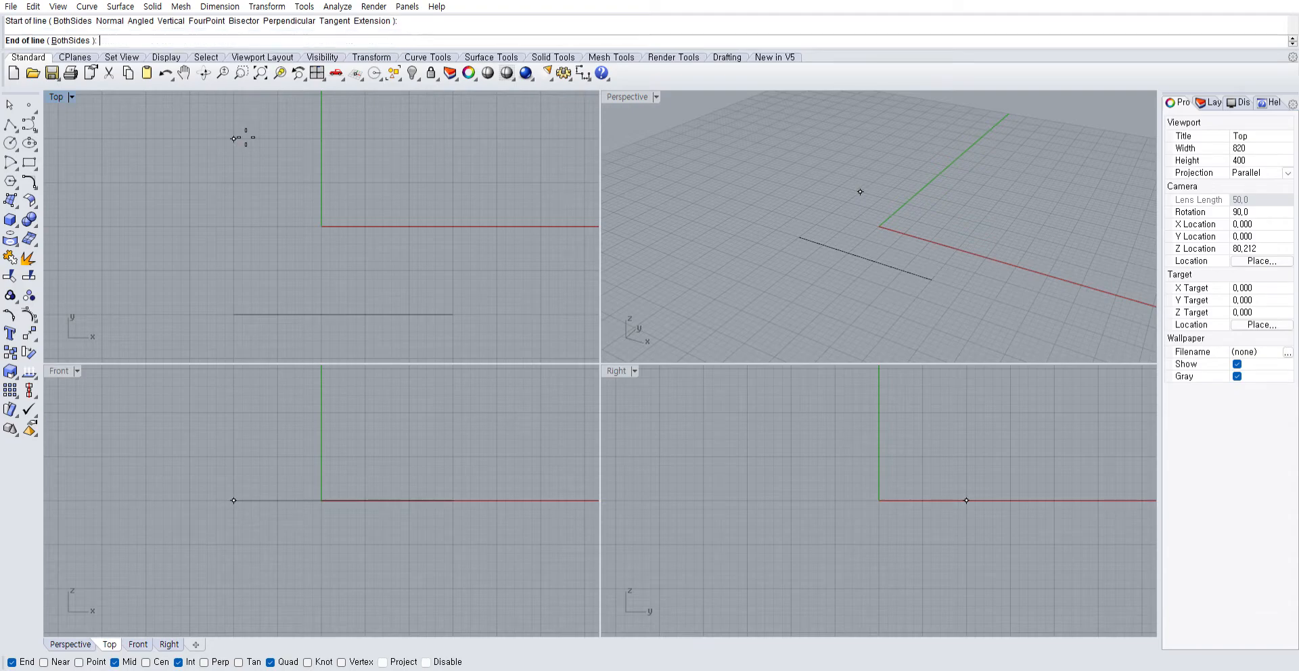
type("25")
key("Return")
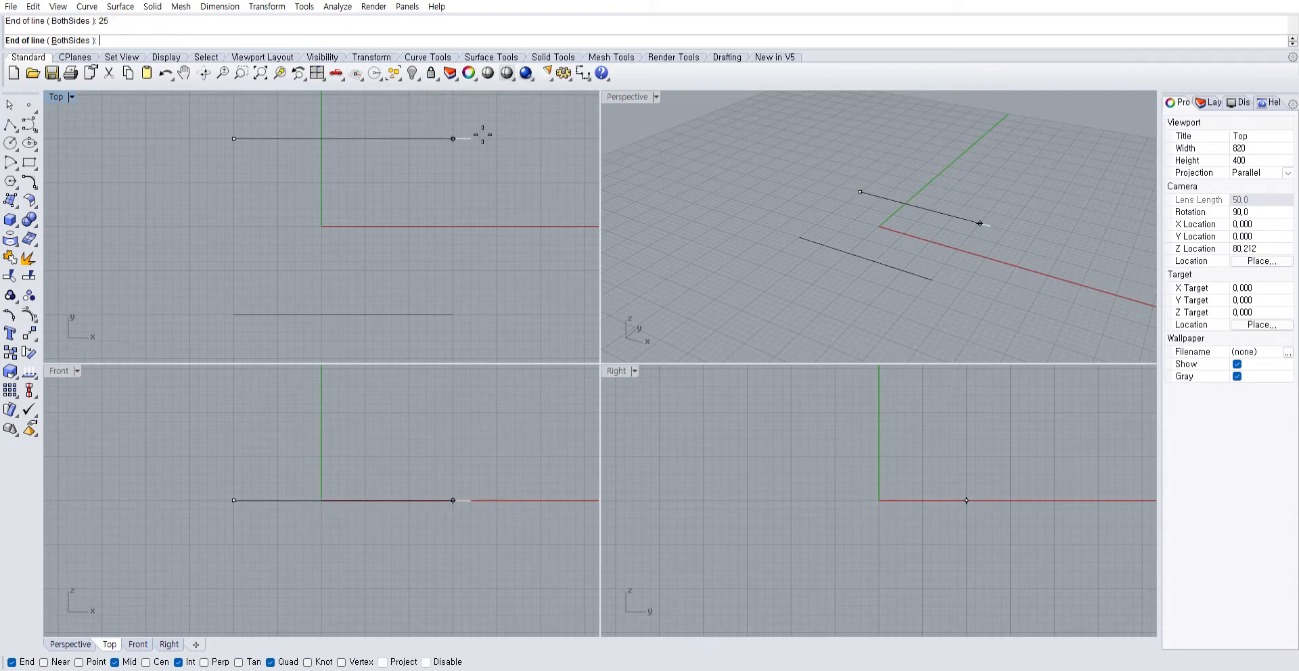
scroll(477, 135, "down", 6)
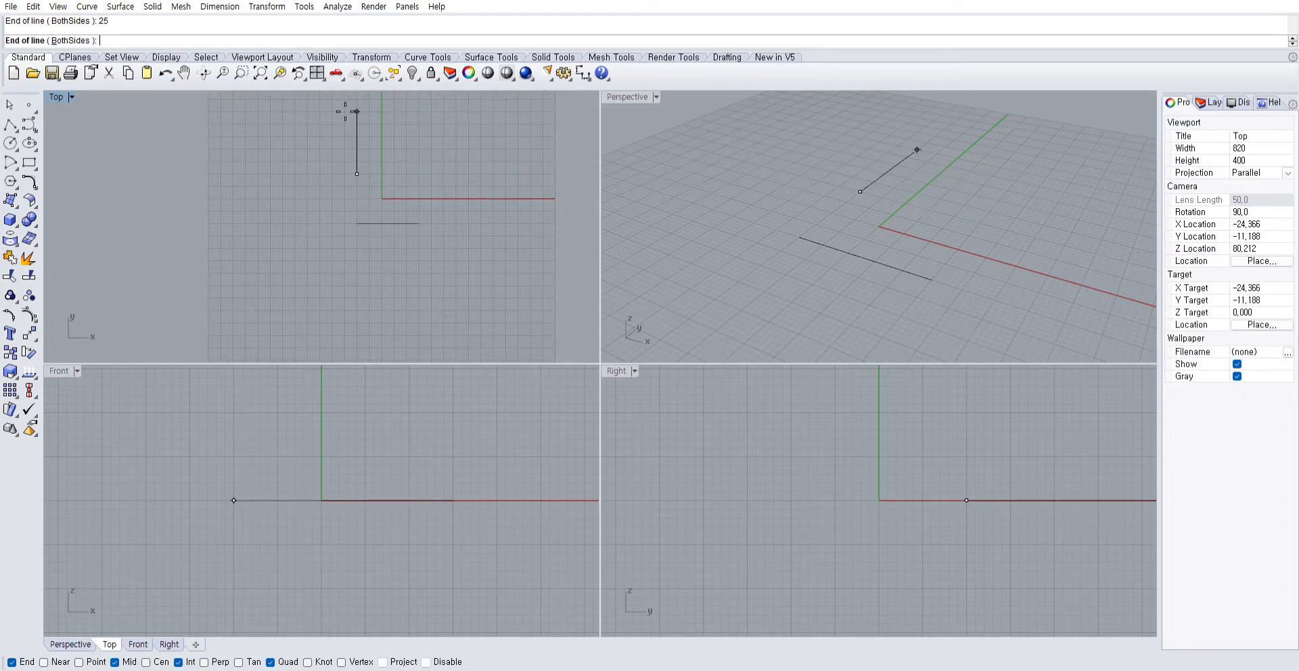
left_click(441, 174)
scroll(438, 178, "up", 6)
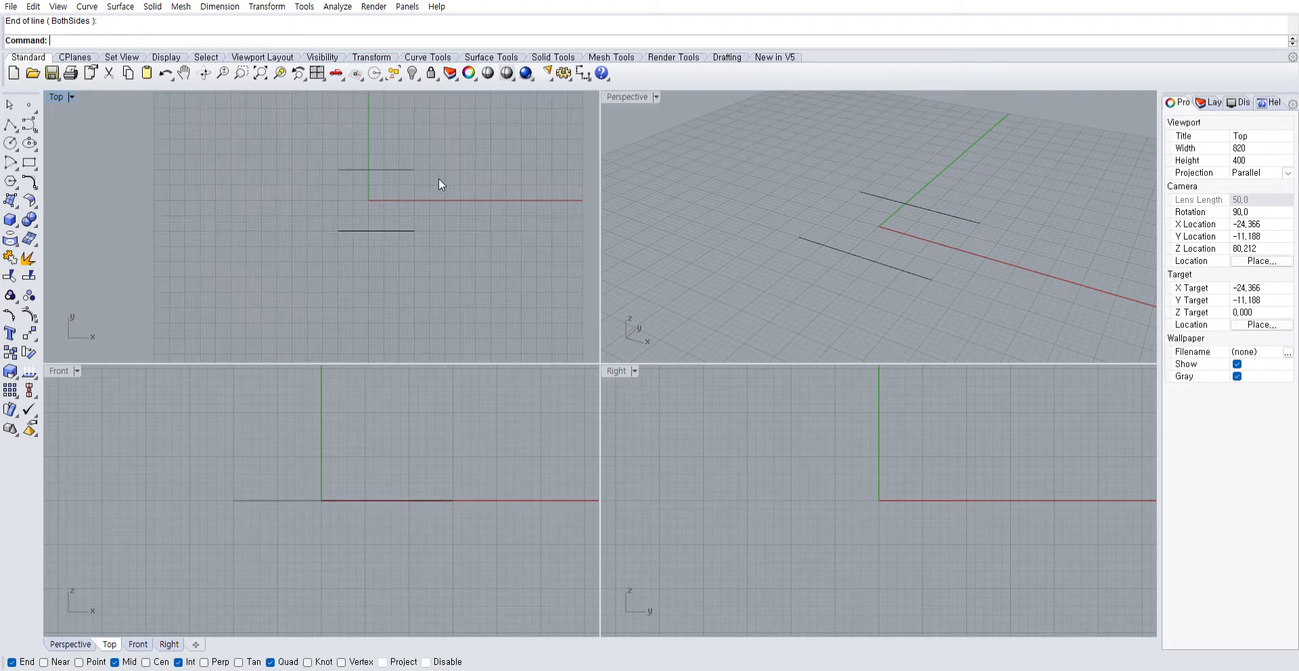
right_click_drag(428, 179, 435, 187)
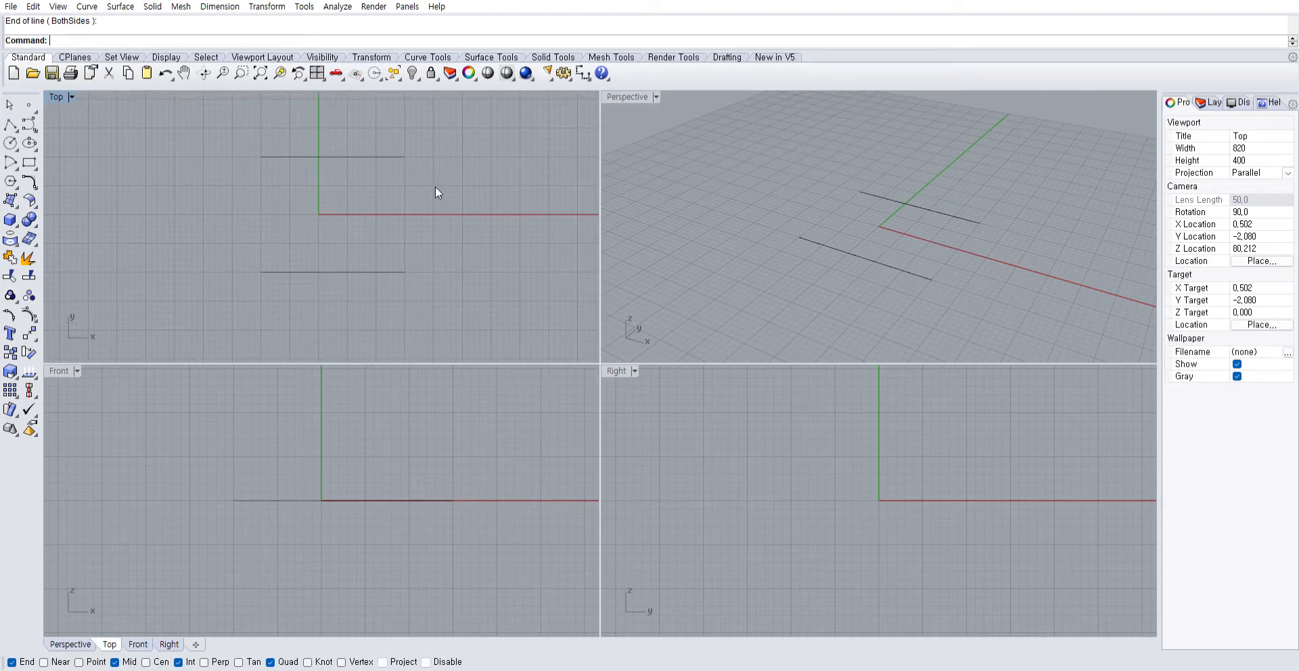
Rotate a copy of the upper line about its left endpoint so that it points straight down in the Top view
left_click(382, 155)
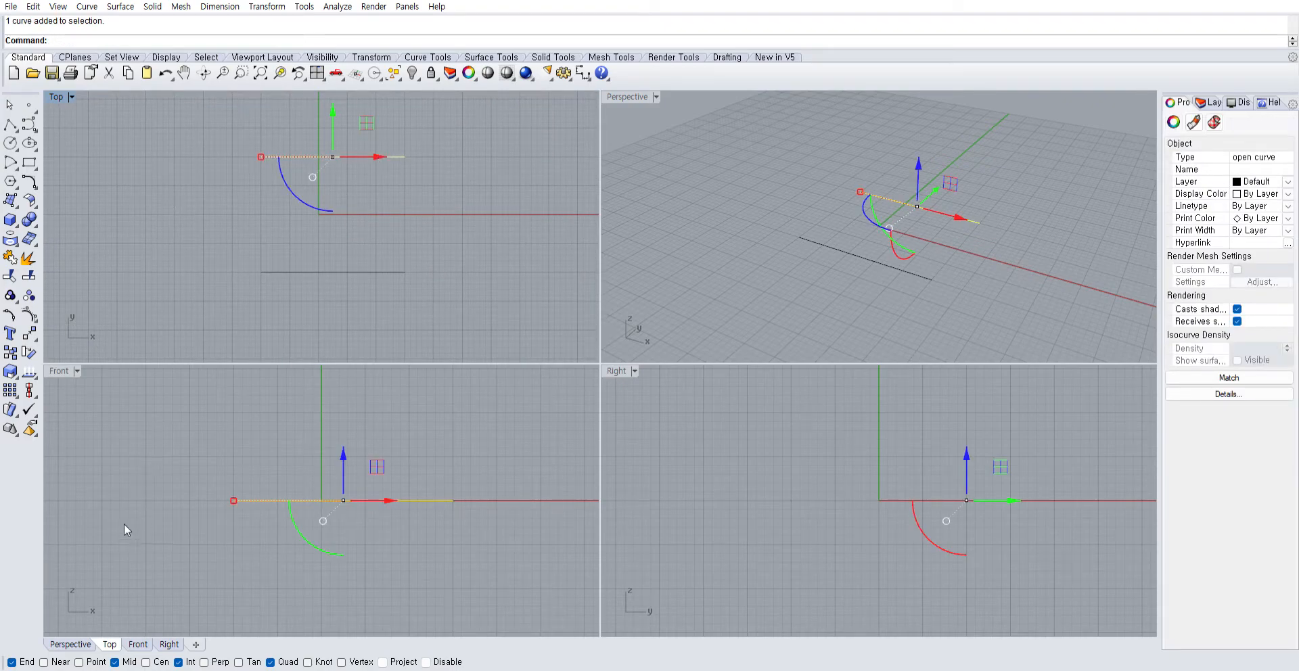
type("ro")
key("Return")
left_click(261, 157)
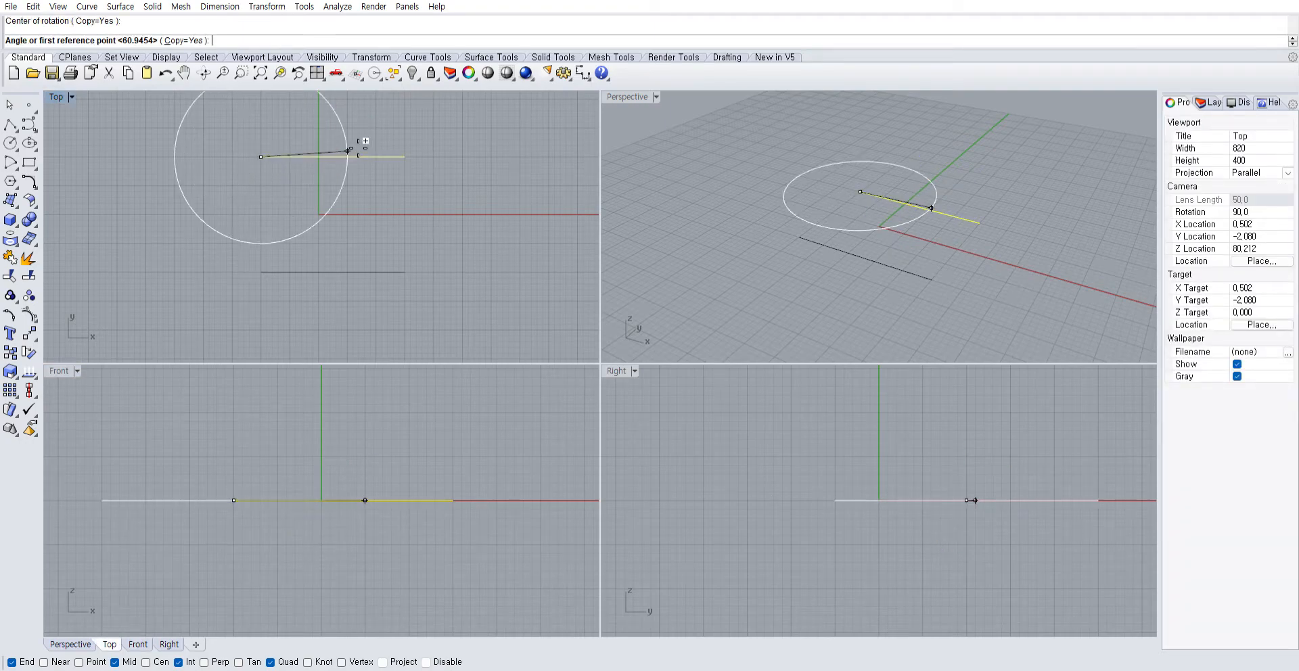
left_click(406, 156)
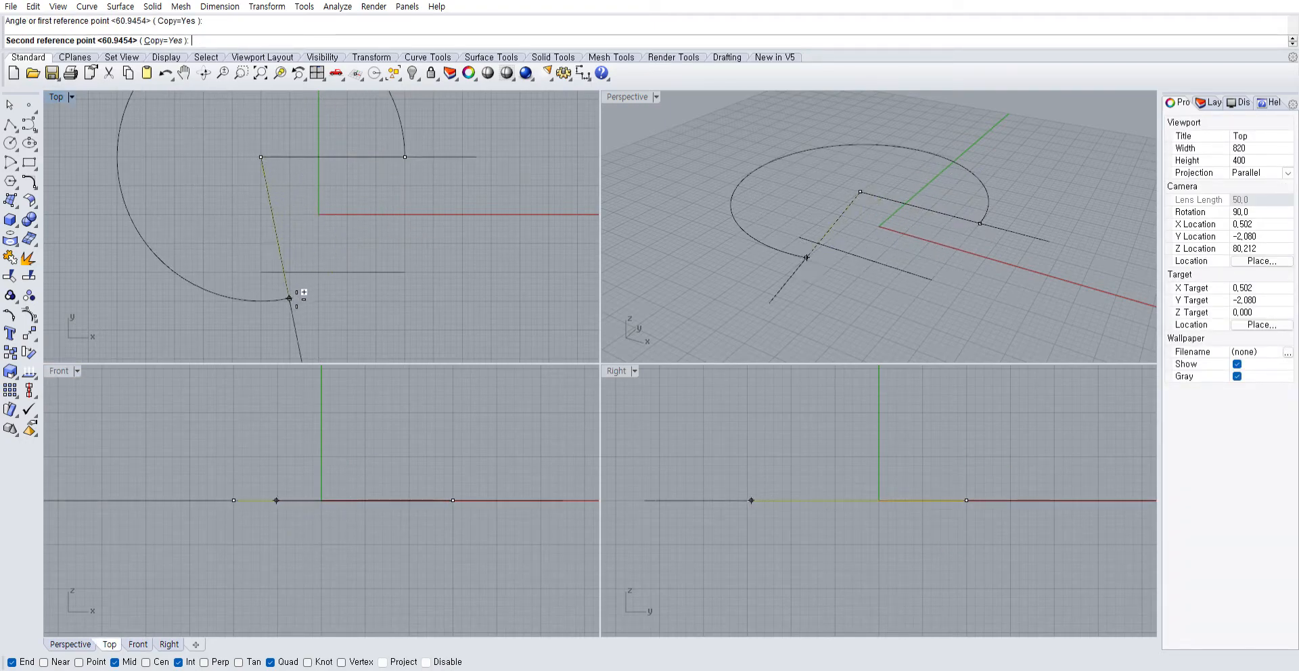
left_click(263, 299)
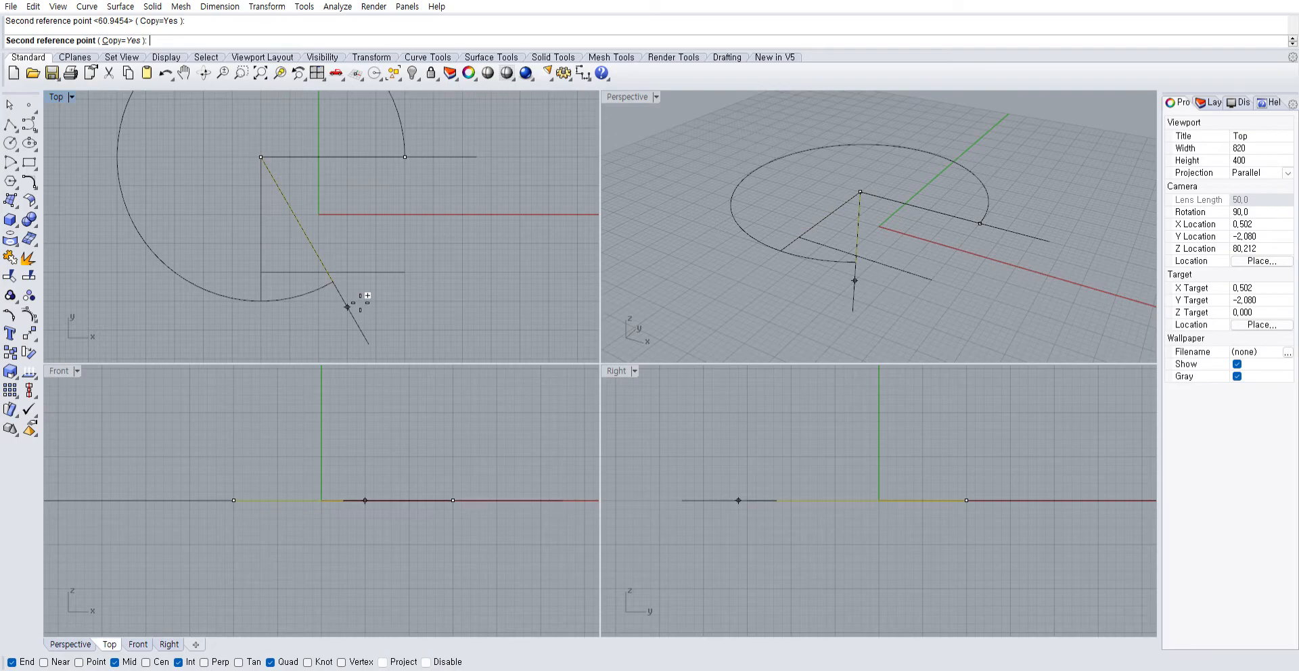
key("Escape")
key("Escape")
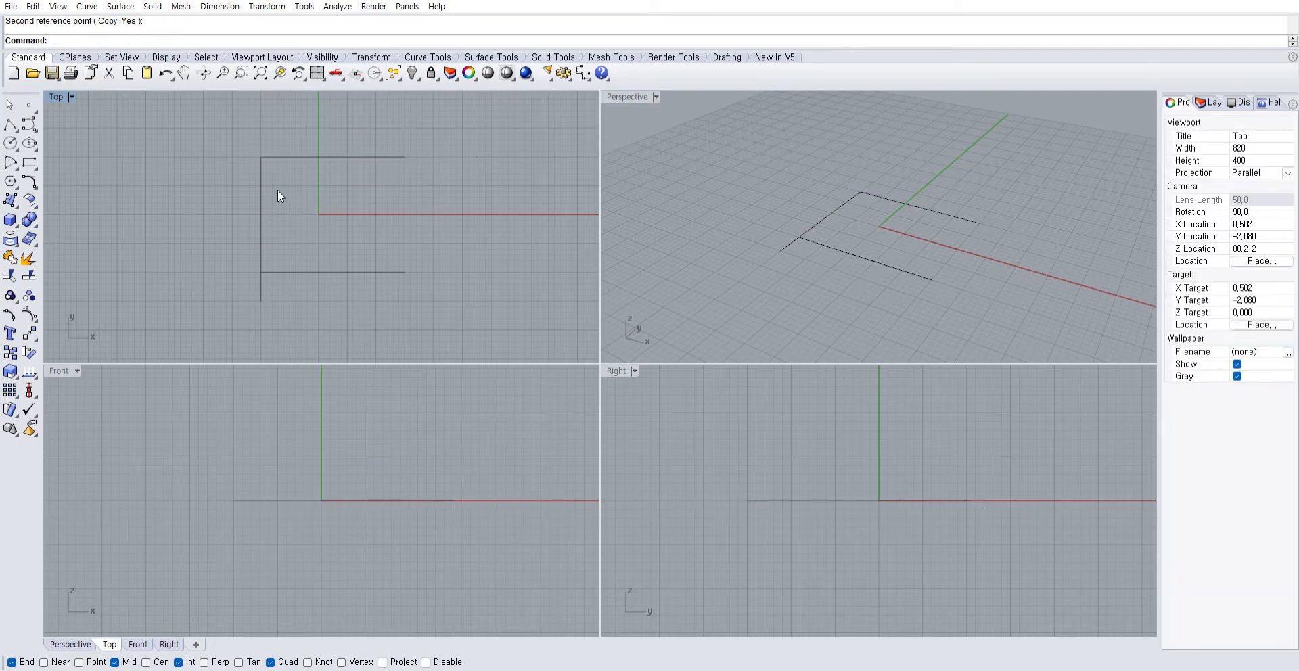
Copy the vertical line from the left endpoint to the right endpoint of the upper line
left_click(259, 195)
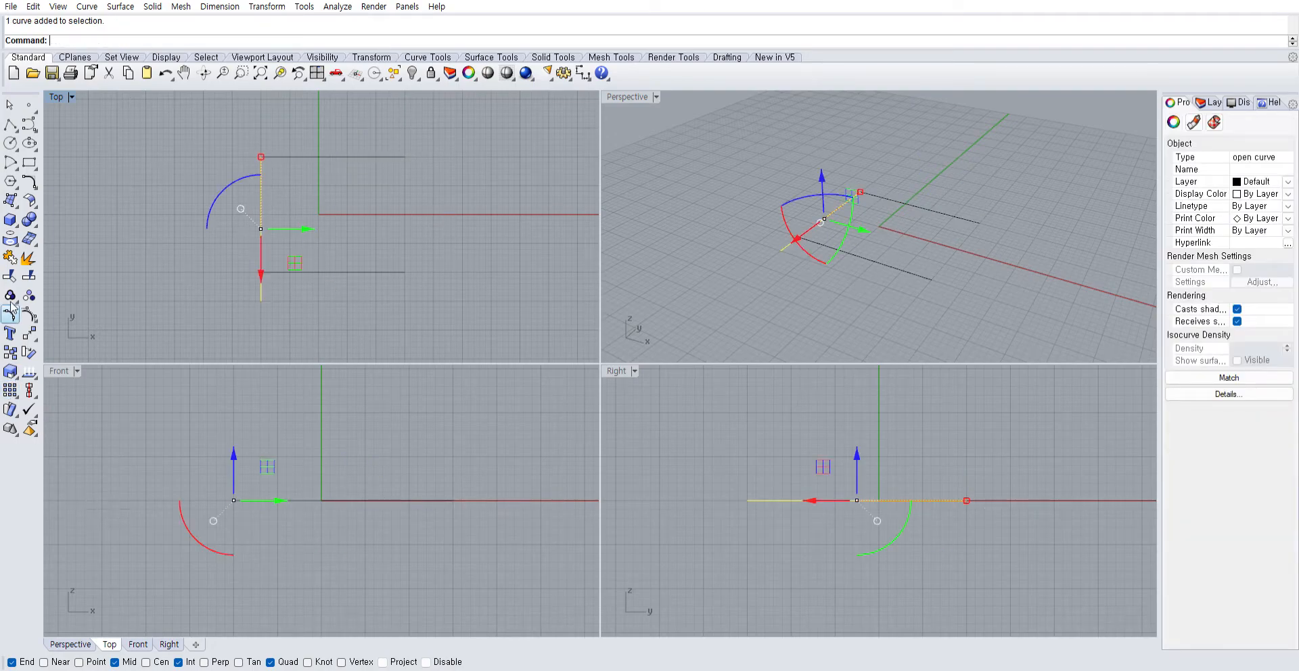
left_click(10, 352)
left_click(261, 157)
left_click(405, 157)
key("Return")
key("Escape")
right_click_drag(445, 249, 502, 257)
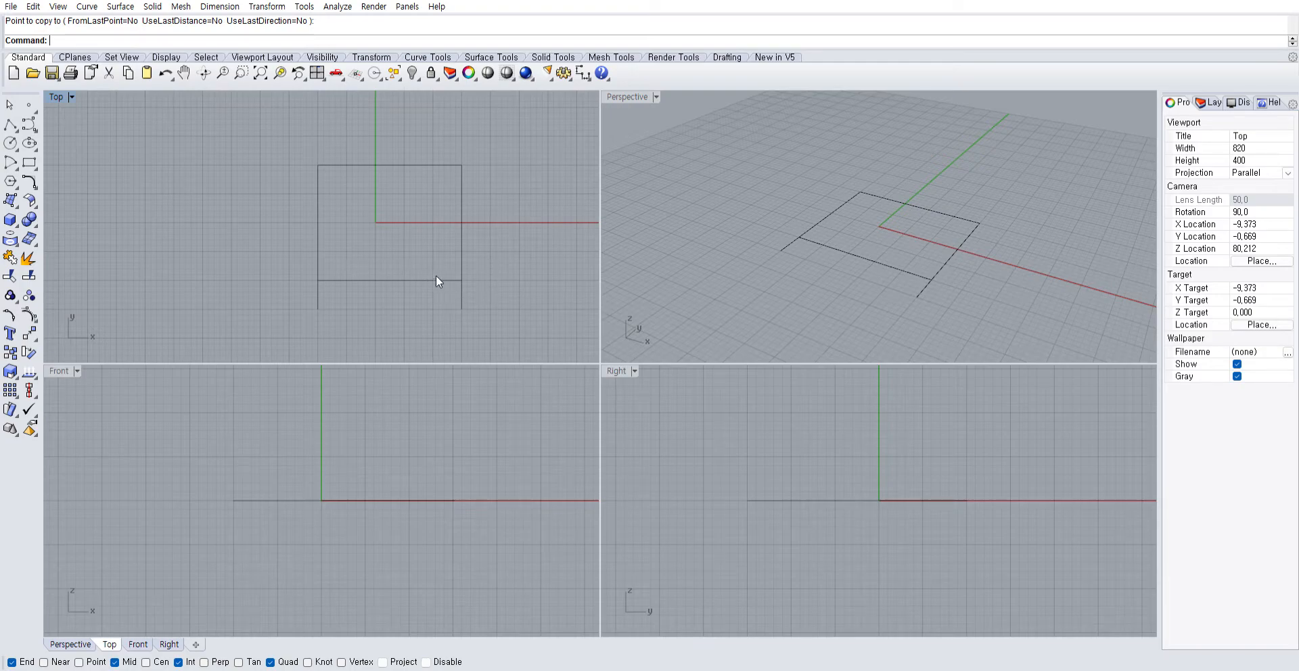
Try trimming the overhanging ends of both vertical lines against the lower horizontal line, and undo the trim
left_click(367, 280)
left_click(10, 276)
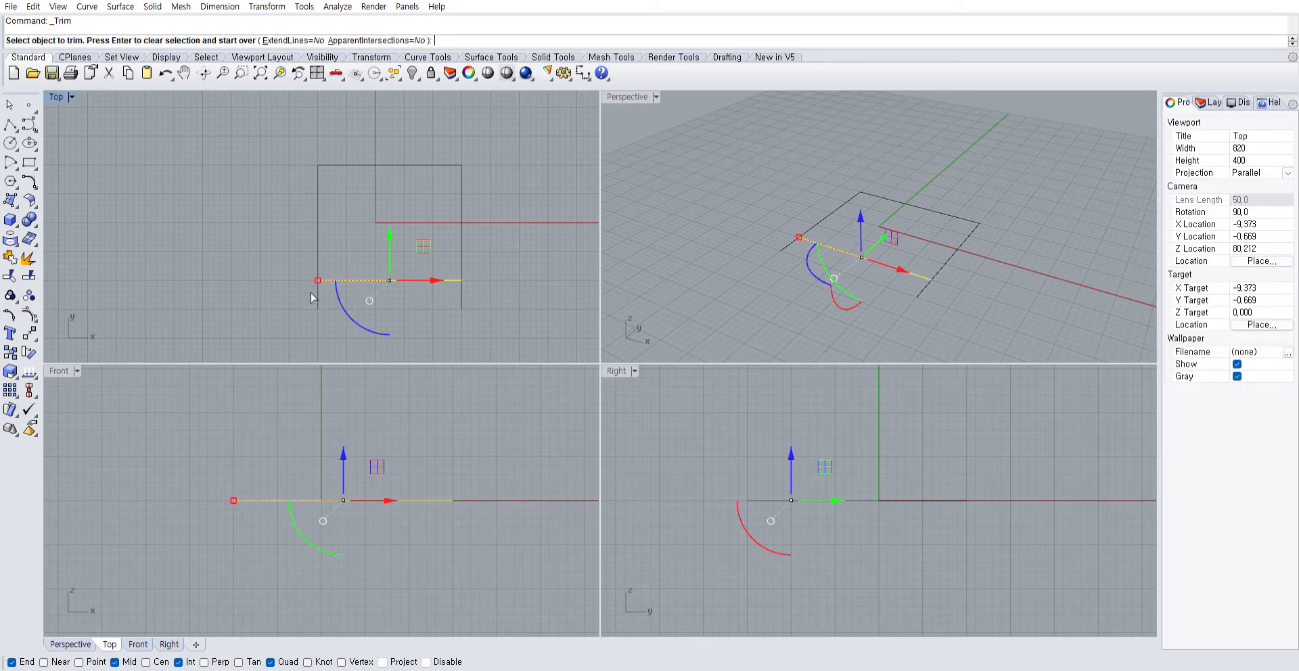
left_click(318, 299)
left_click_drag(464, 318, 511, 261)
key("ctrl+z")
left_click_drag(425, 251, 454, 288)
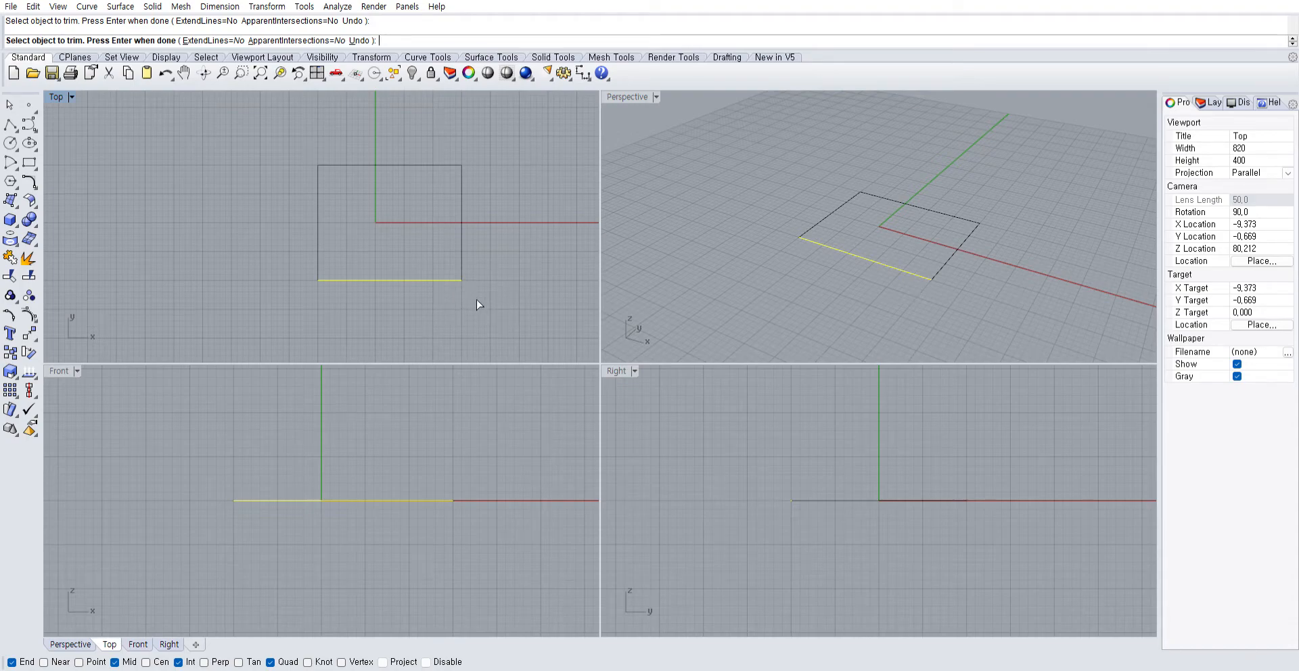
key("Return")
key("ctrl+z")
Split both vertical lines using the lower horizontal line as the cutting object
left_click(305, 313)
left_click(28, 275)
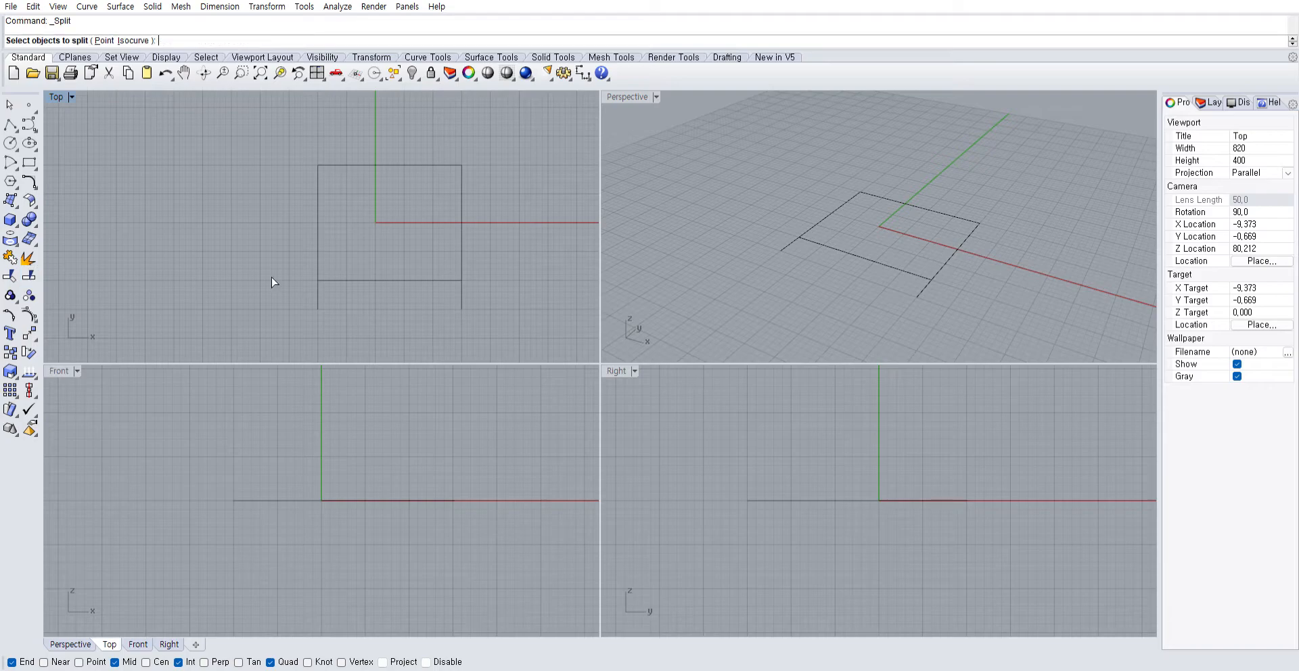
left_click(318, 283)
left_click(461, 284)
key("Return")
left_click(429, 280)
key("Return")
Move the two split-off segments down, away from the rectangle, and delete them
left_click(318, 295)
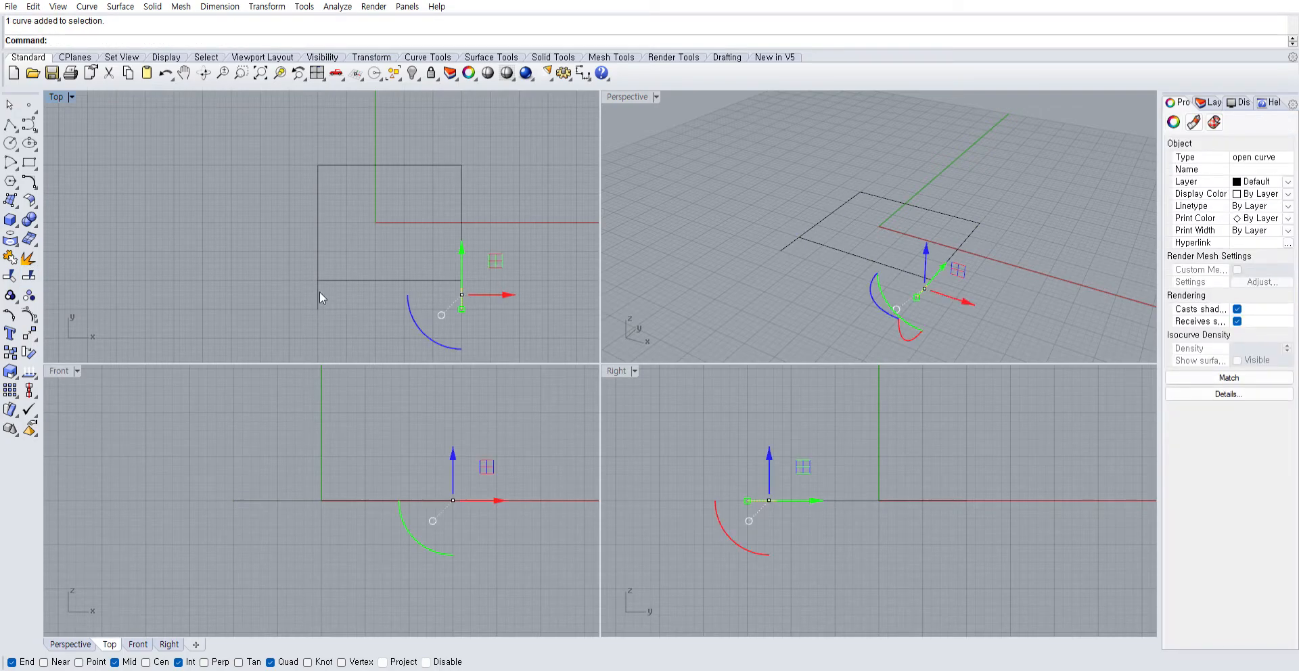
left_click(462, 288, "shift")
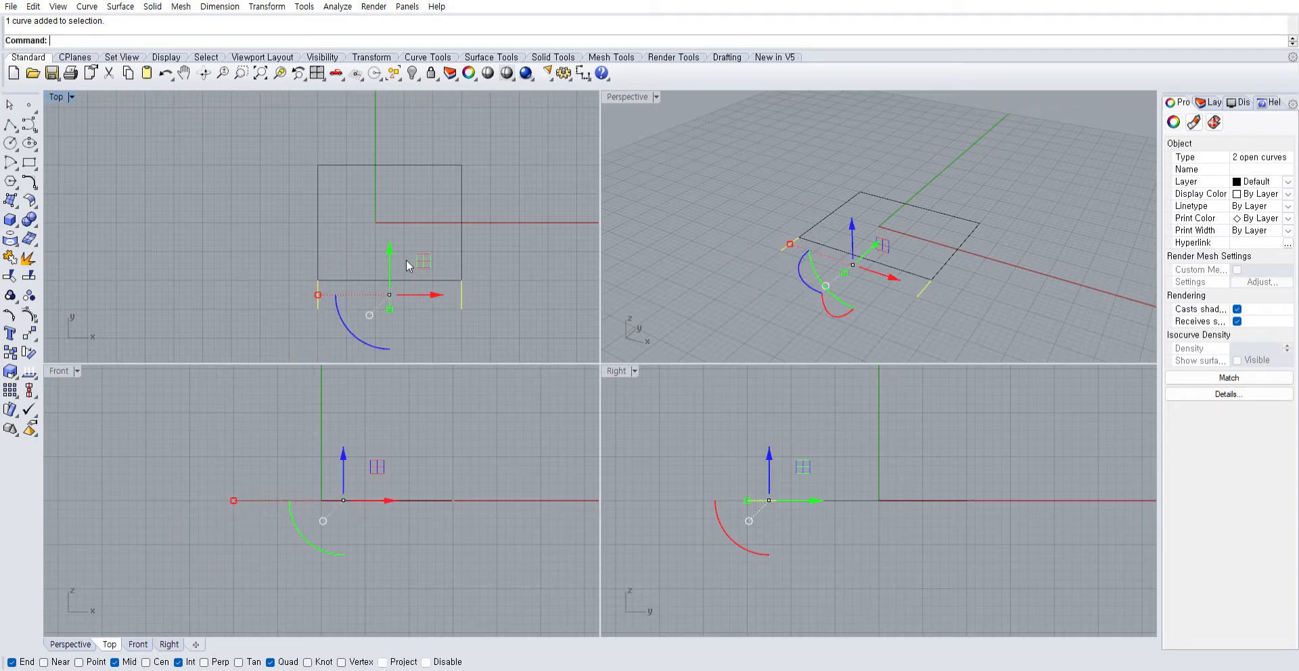
left_click_drag(394, 255, 533, 286)
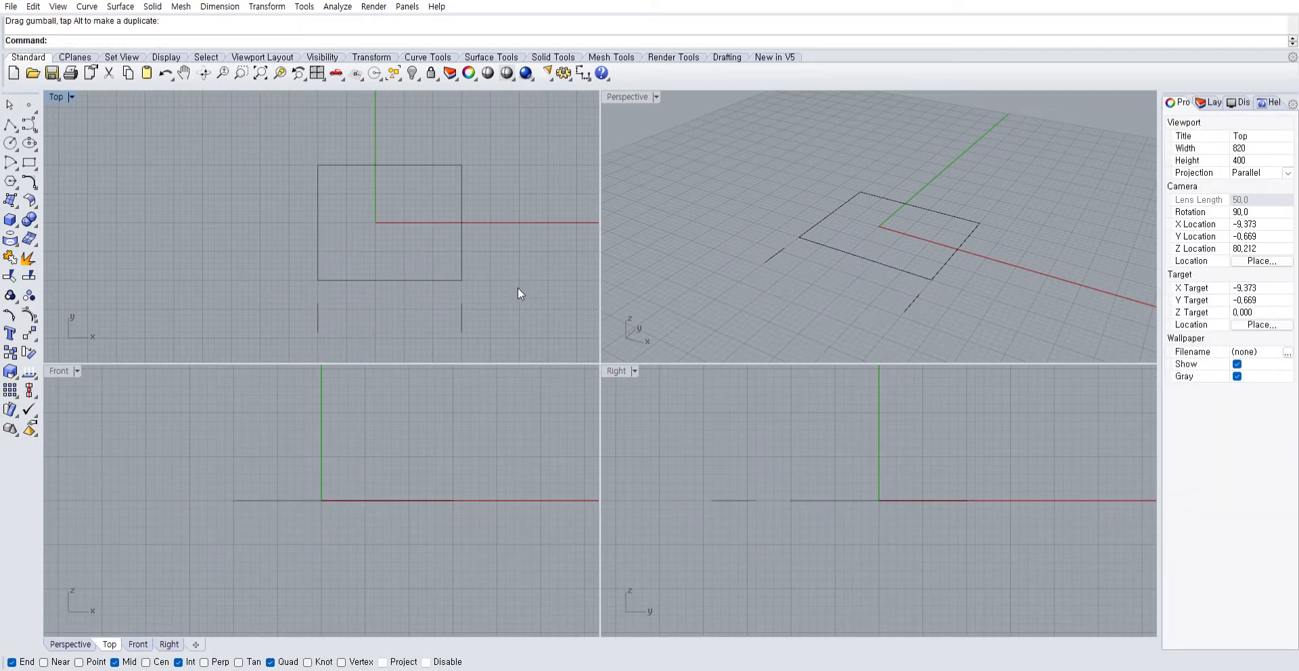
left_click_drag(287, 324, 290, 318)
key("Delete")
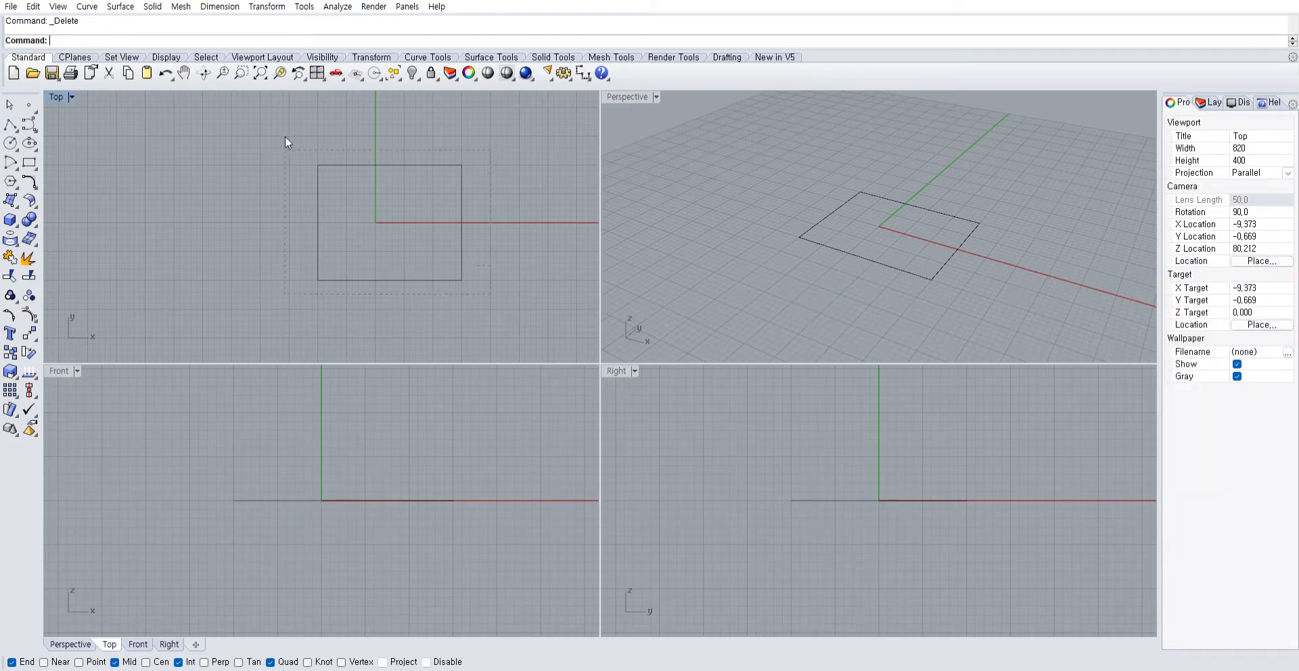
Duplicate the rectangle's four lines straight up along Z, about 20 units above the original
left_click_drag(286, 138, 285, 142)
left_click(750, 242)
scroll(757, 213, "down", 4)
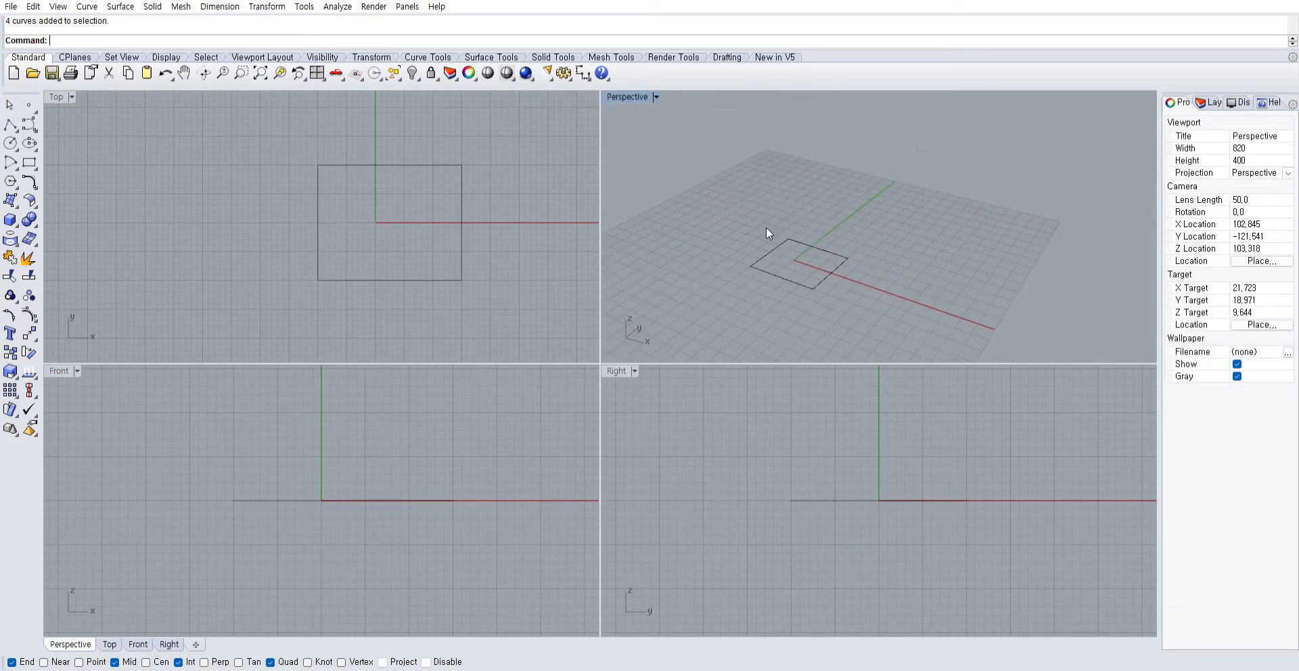
left_click_drag(885, 310, 725, 203)
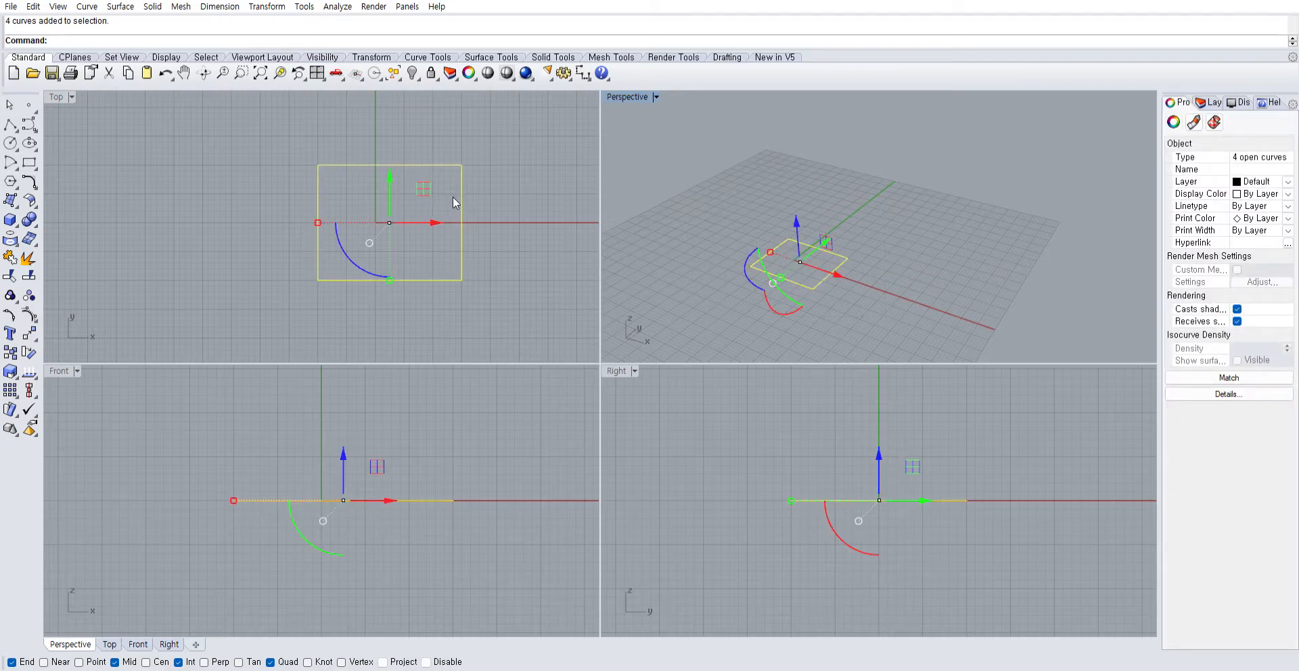
left_click_drag(798, 217, 799, 183)
scroll(747, 400, "down", 4)
right_click_drag(774, 403, 755, 469)
mouse_move(811, 413)
left_mouse_down()
mouse_move(812, 387)
mouse_move(814, 402)
left_mouse_up()
left_click(899, 253)
right_click_drag(886, 255, 895, 232)
left_click_drag(901, 481, 847, 450)
left_click_drag(817, 412, 818, 383)
key("Escape")
right_click_drag(891, 198, 827, 233)
Draw a vertical polyline joining the front-left corners of the upper and lower rectangles in the Perspective view
left_click(11, 124)
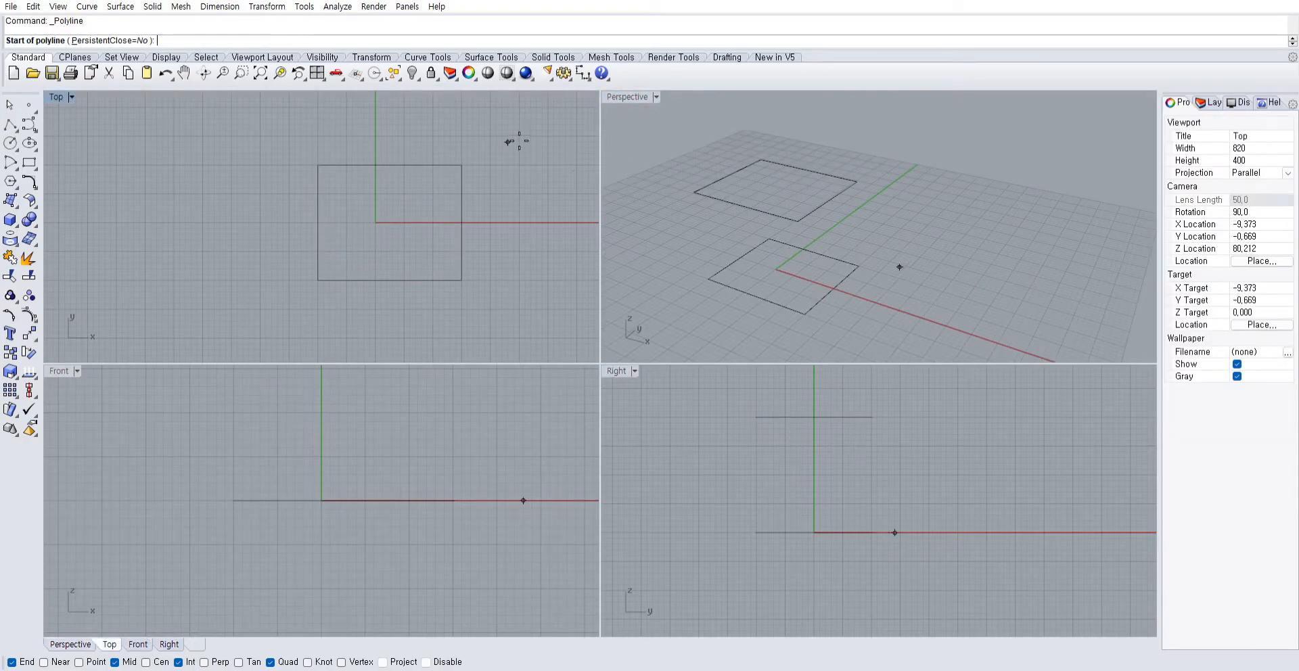
left_click(694, 192)
left_click(708, 279)
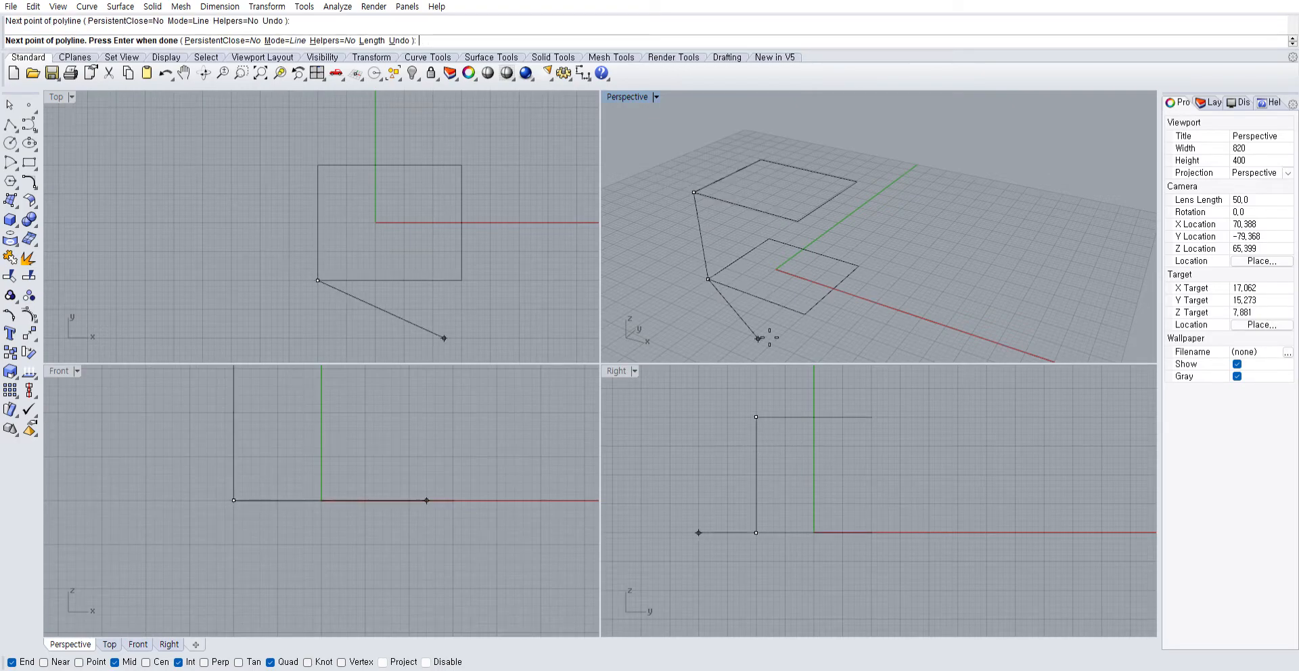
key("Return")
Copy the vertical edge from its top corner to the other three corners of the upper rectangle
left_click(709, 243)
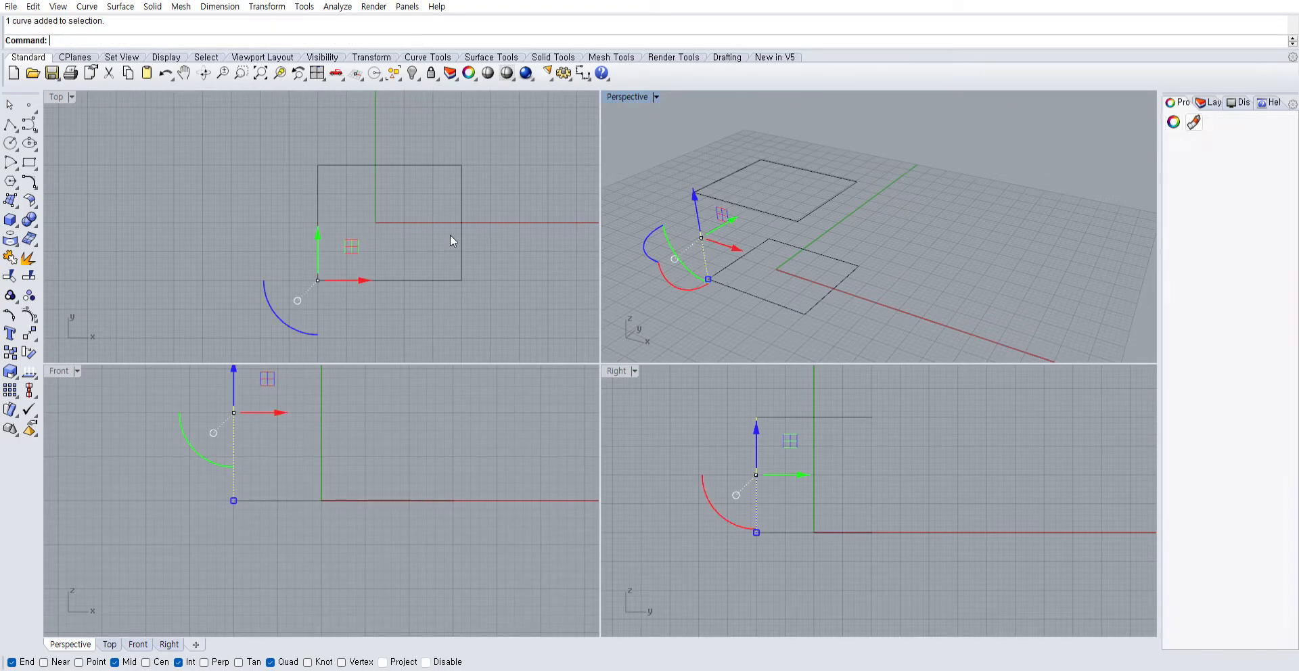
left_click(14, 351)
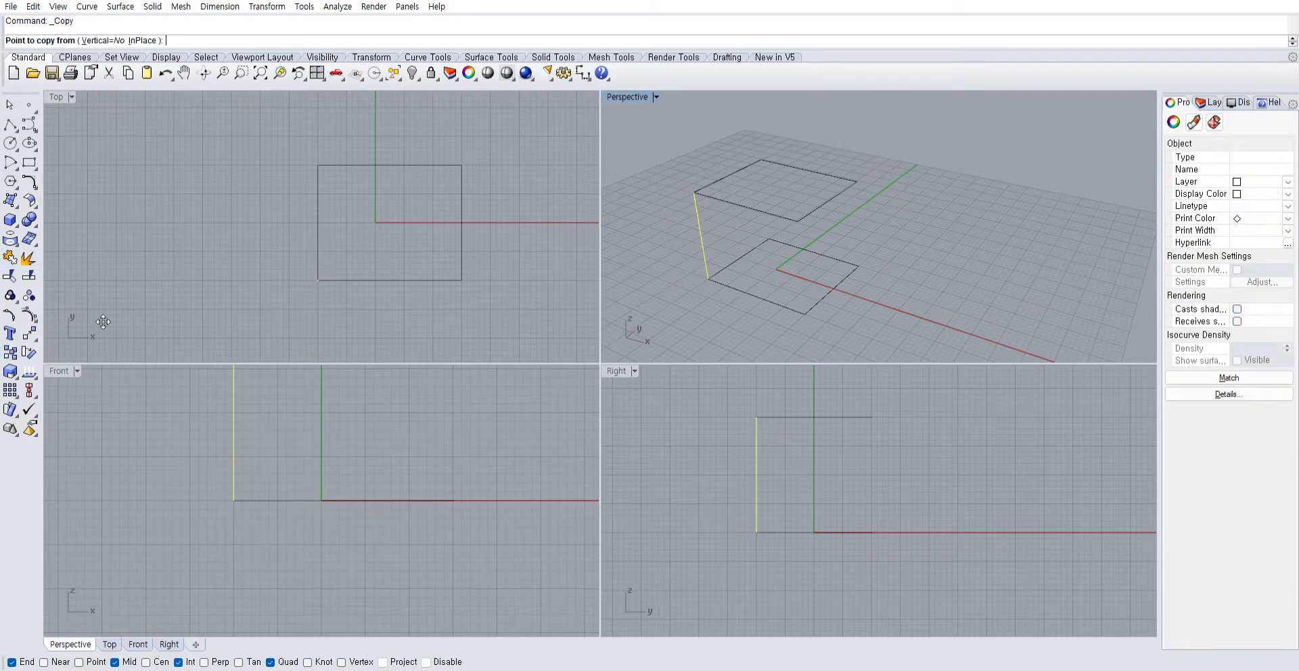
left_click(693, 192)
left_click(800, 220)
left_click(857, 181)
left_click(760, 160)
key("Return")
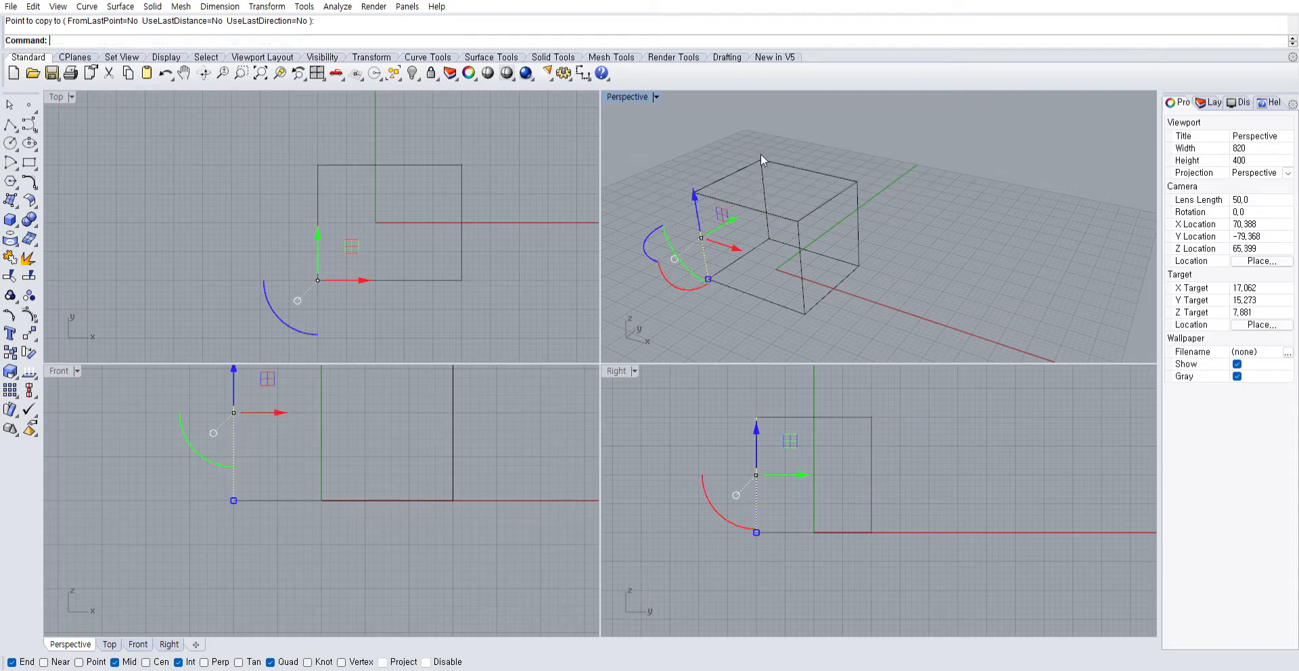
key("Escape")
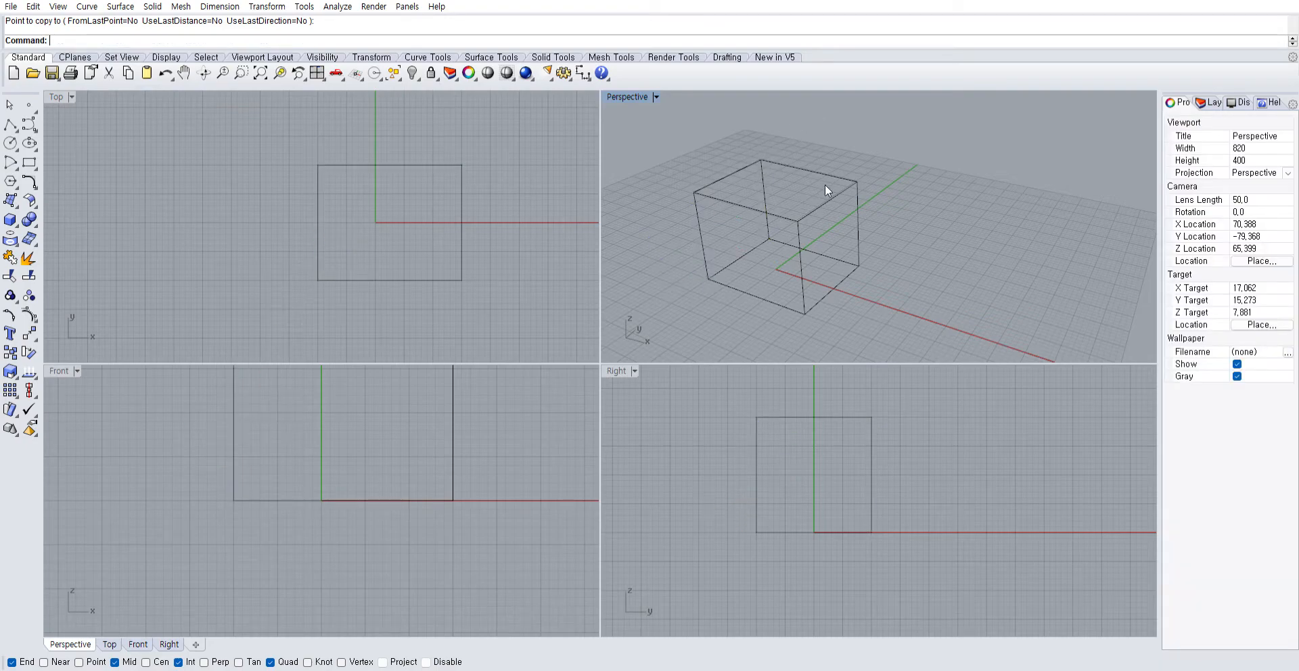
Create a solid box by snapping to opposite corners of the wireframe's base and up to its top corner
right_click_drag(761, 172, 840, 171)
right_click_drag(920, 199, 872, 195)
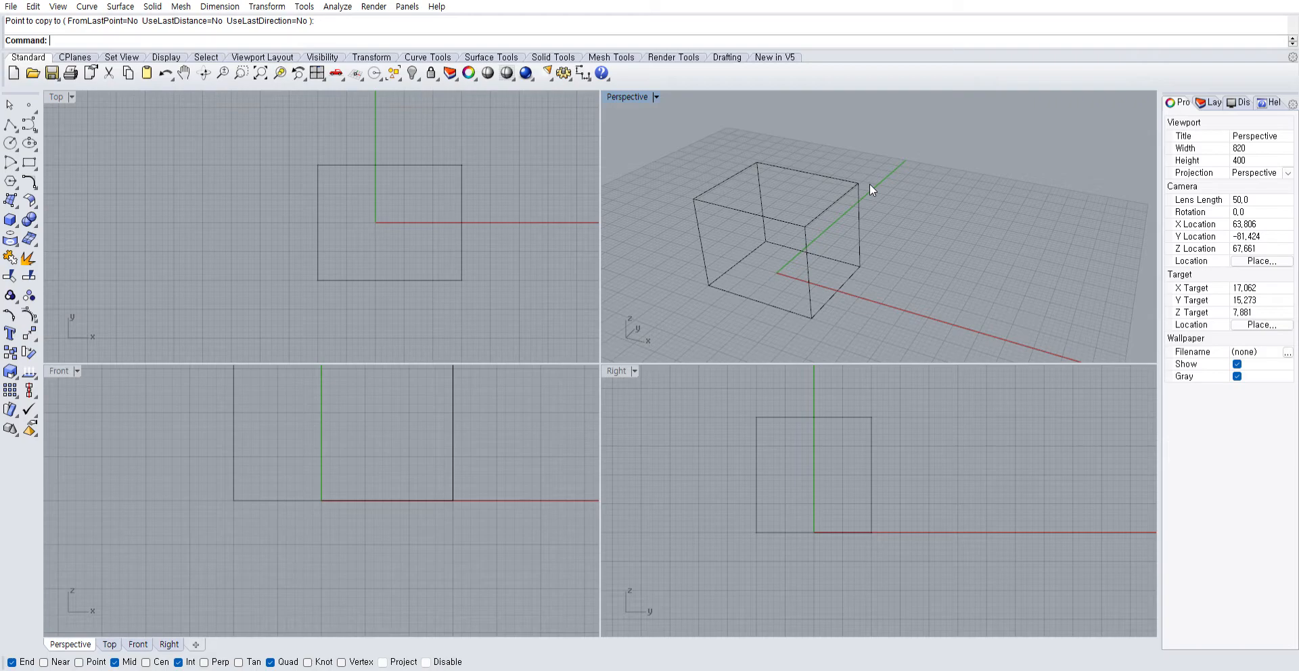
right_click_drag(745, 240, 845, 203)
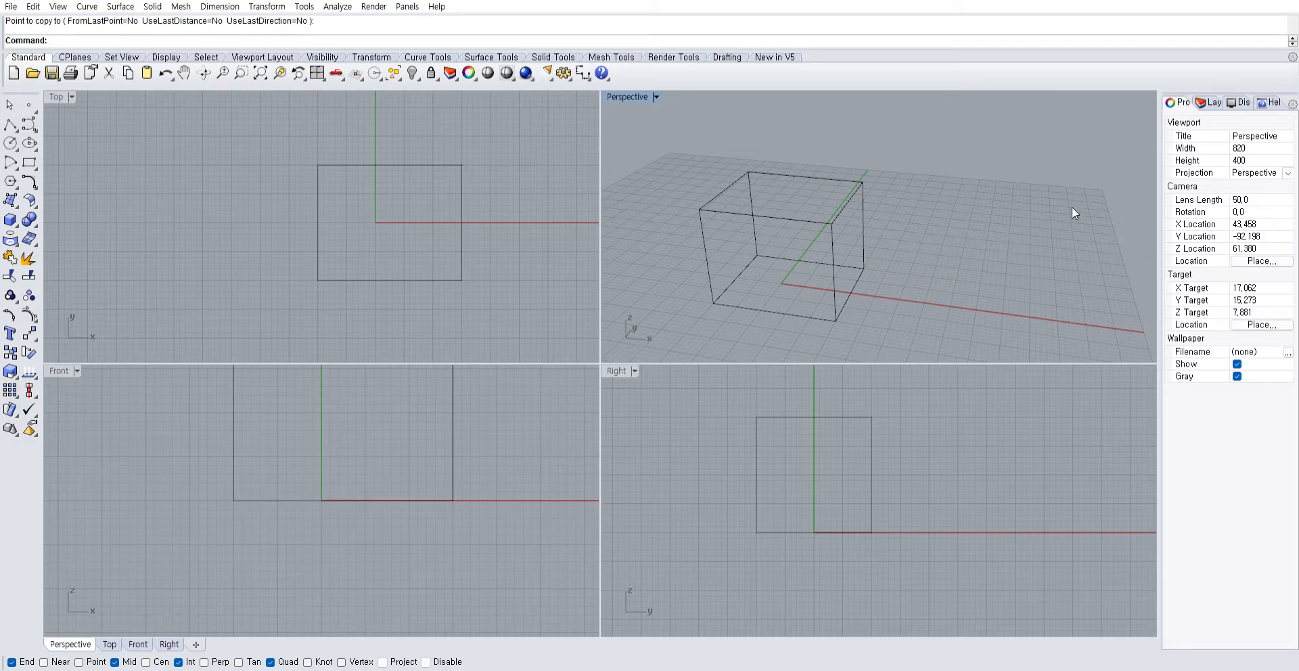
left_click(782, 258)
left_click(1039, 206)
right_click(1001, 222)
left_click(713, 303)
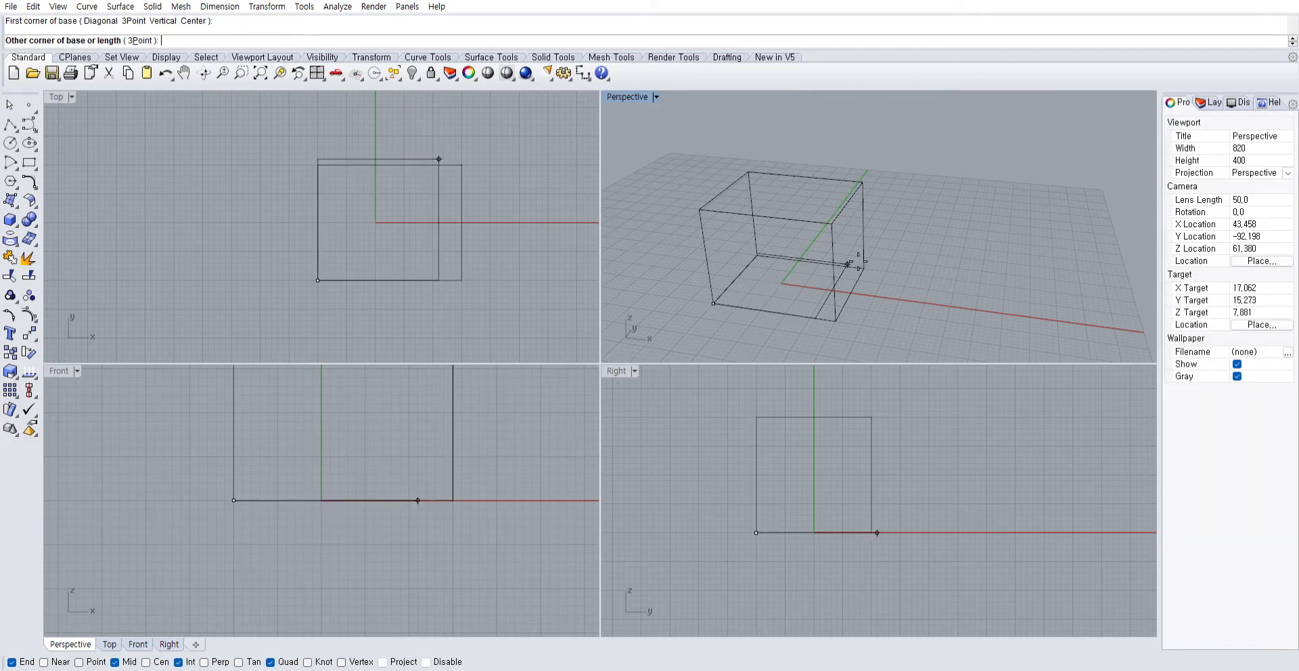
left_click(864, 269)
left_click(874, 177)
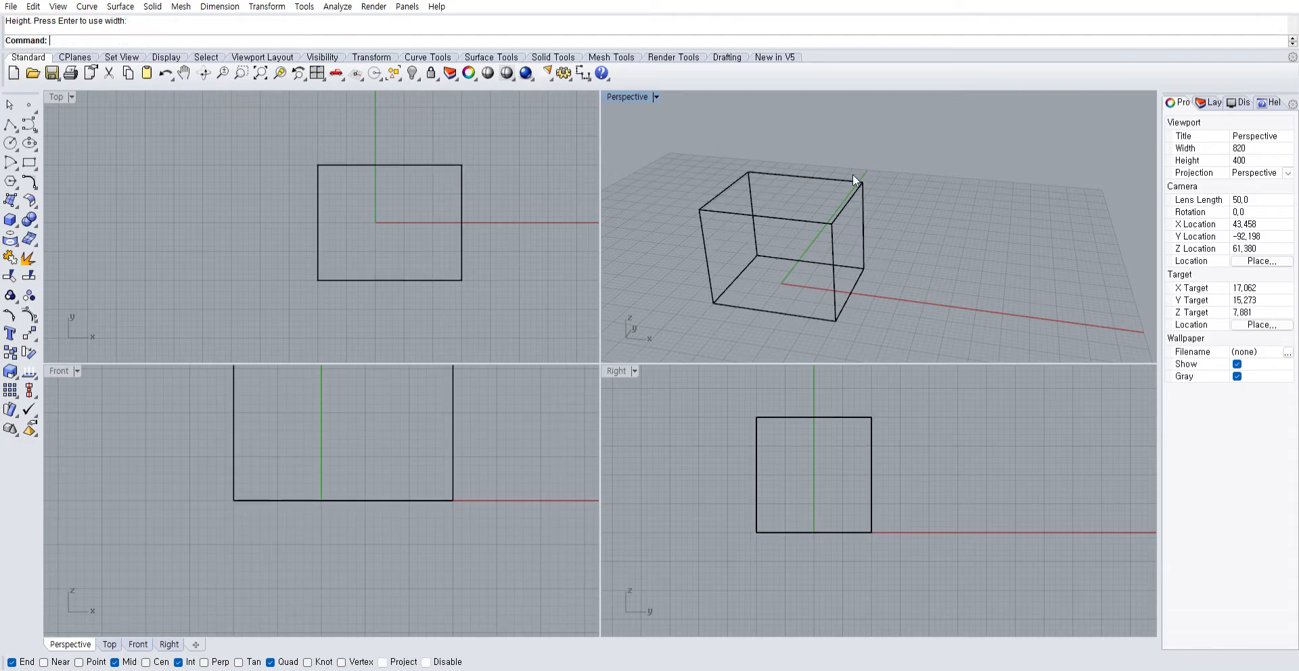
Set the Perspective view to shaded display and delete the solid box
left_click(507, 64)
left_click(507, 70)
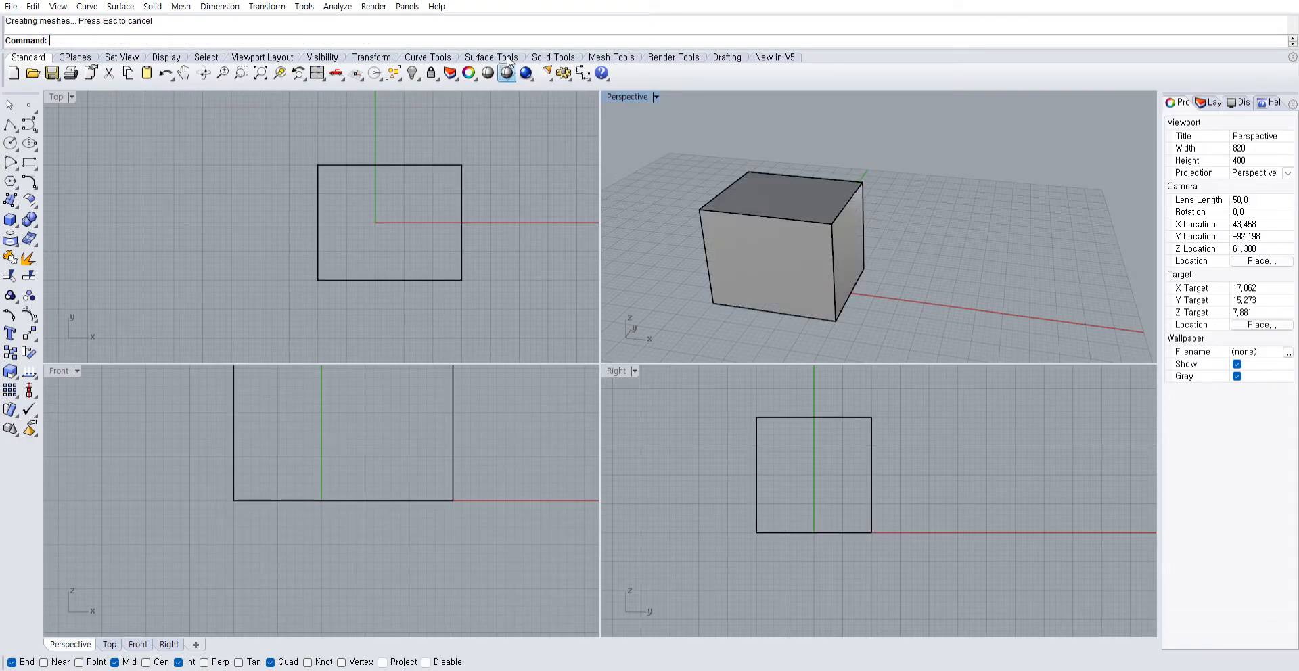
left_click(757, 234)
key("Delete")
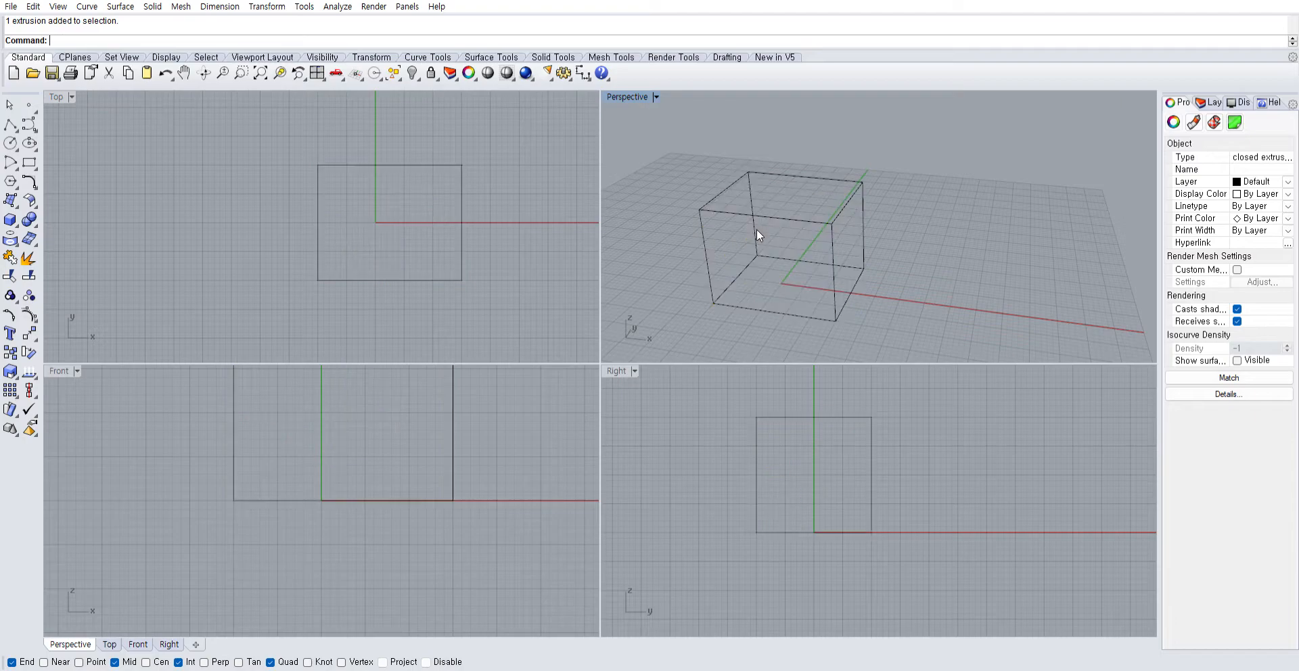
Build the solid box again in the Perspective view, using diagonal base corners and the wireframe's top height
left_click(10, 218)
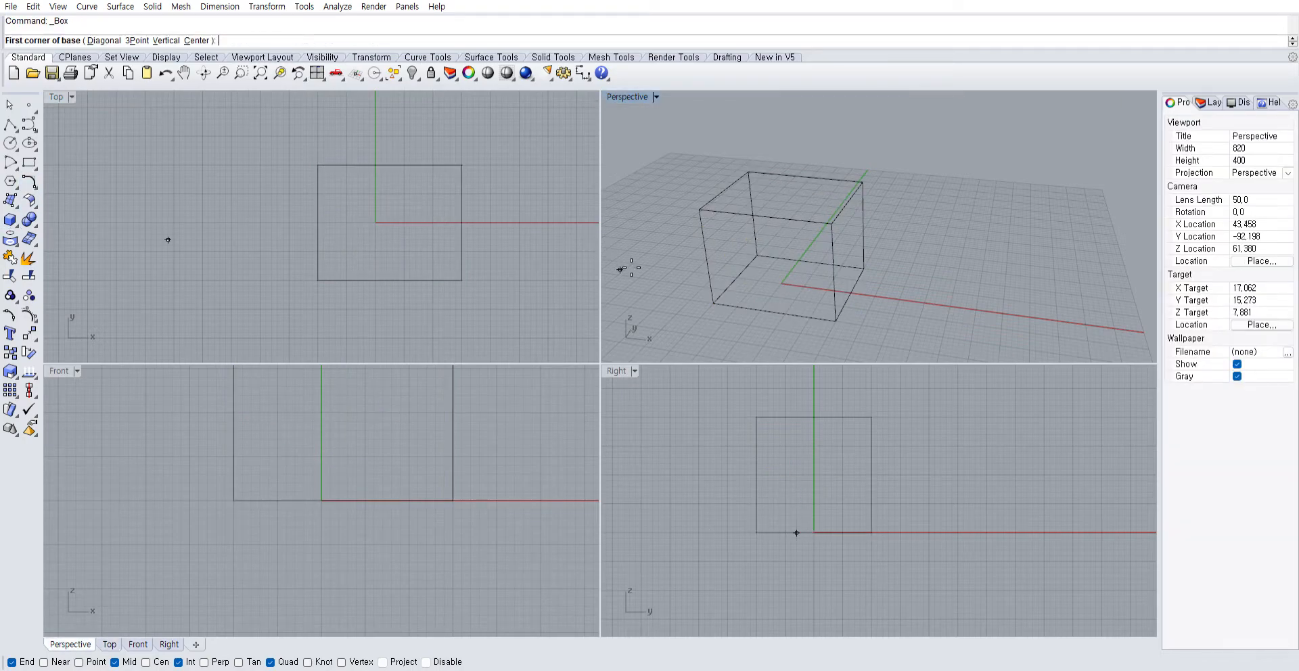
left_click(713, 303)
left_click(873, 264)
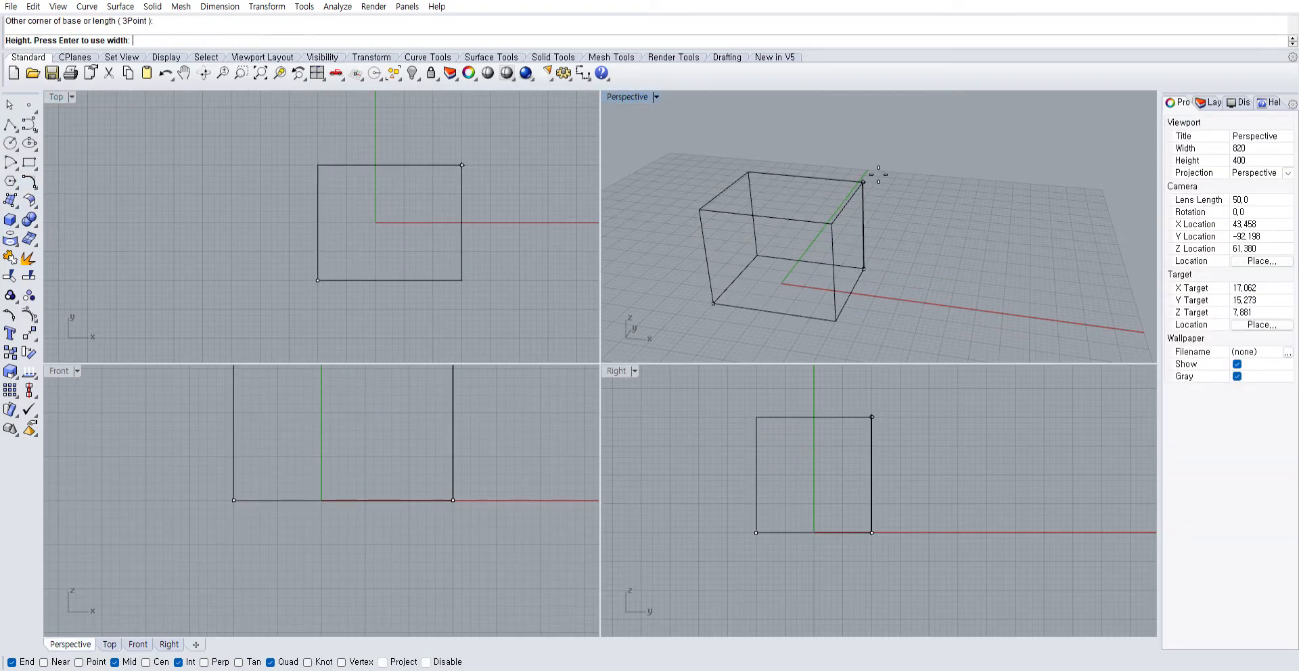
left_click(875, 176)
mouse_move(905, 238)
right_mouse_down()
mouse_move(861, 253)
mouse_move(958, 242)
right_mouse_up()
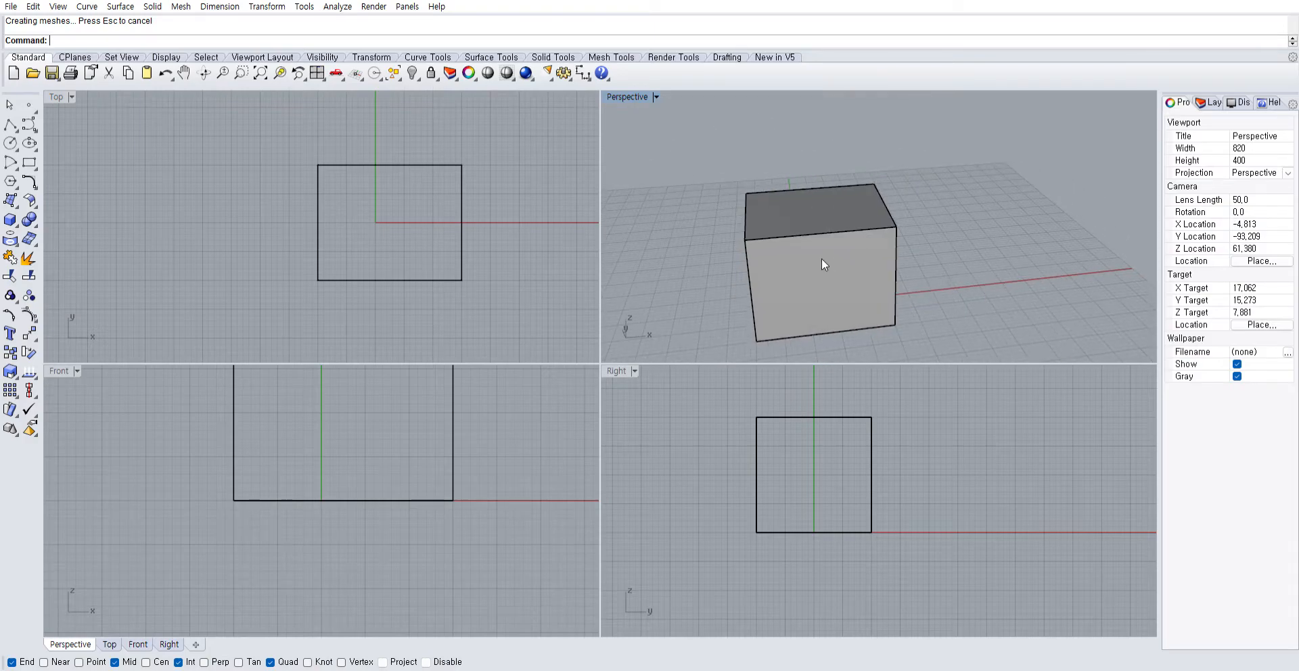
Switch the Top view to Ghosted display and undo the last box
left_click(821, 257)
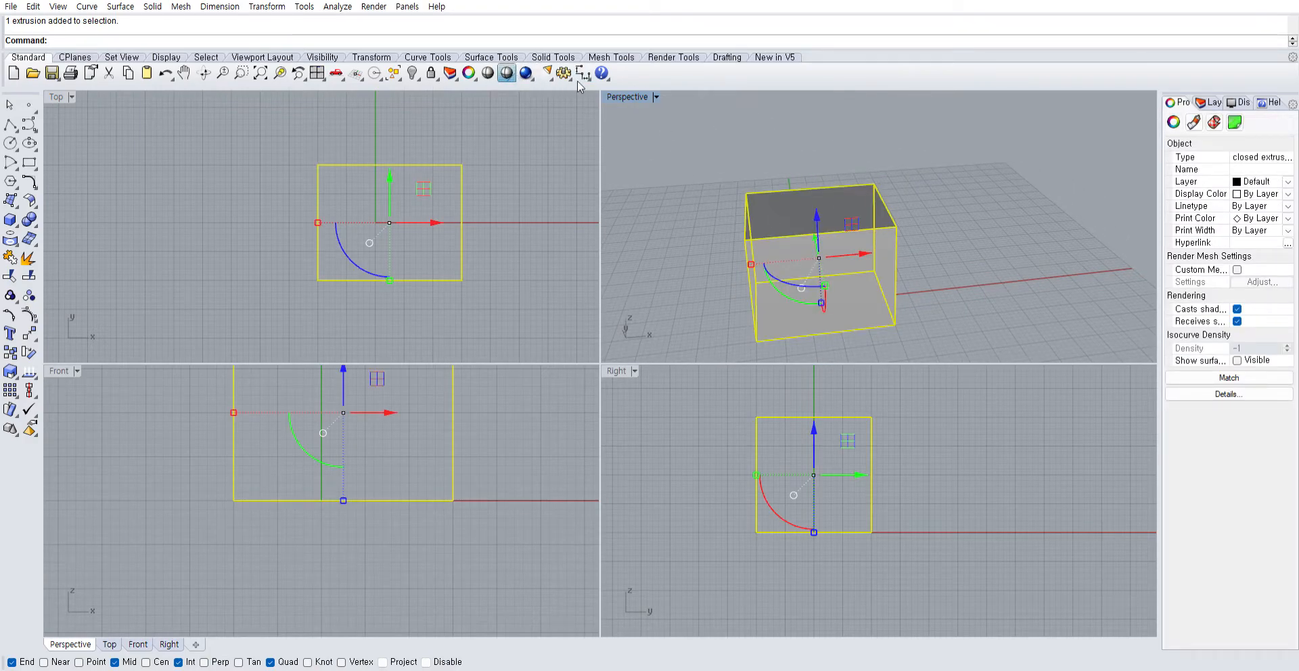
left_click(545, 78)
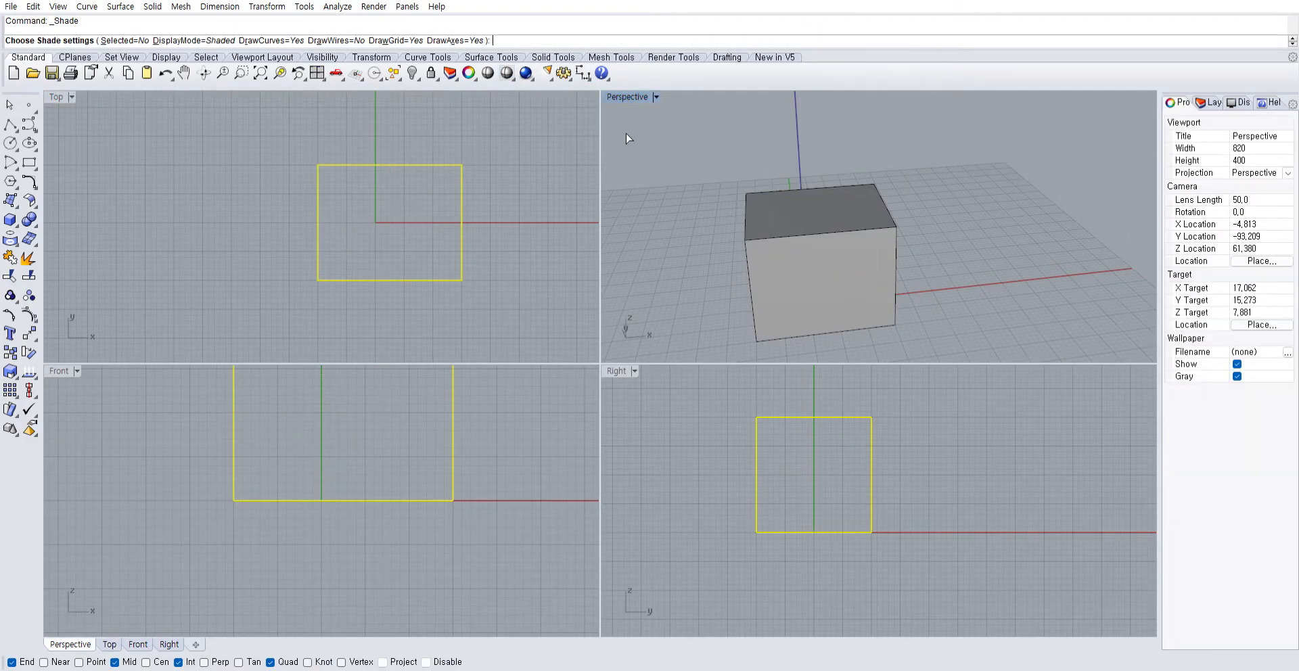
left_click(705, 164)
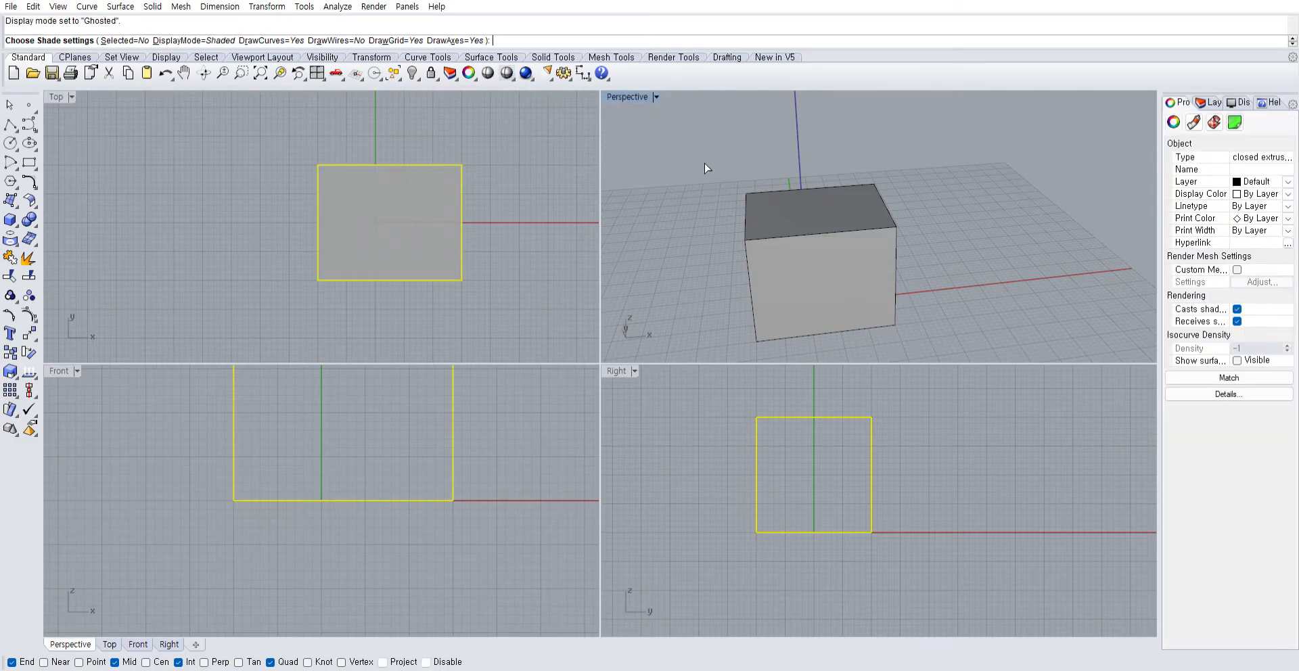
left_click(513, 193)
key("Escape")
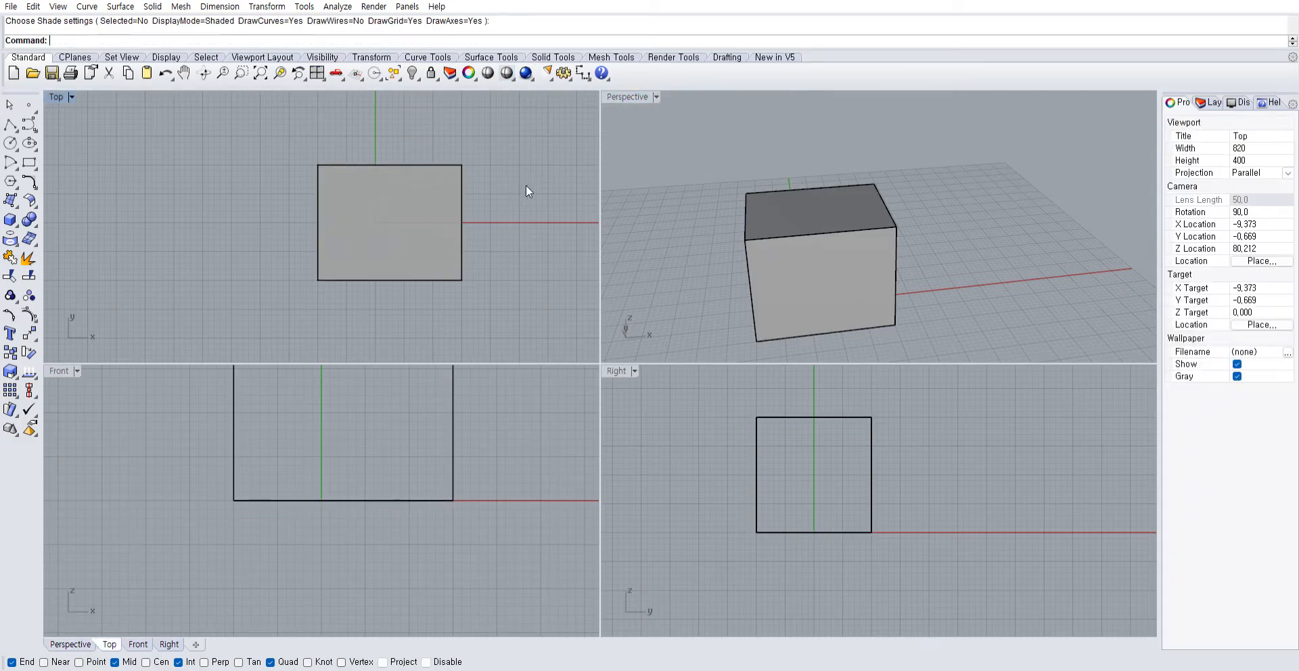
key("ctrl+z")
right_click_drag(679, 179, 760, 242)
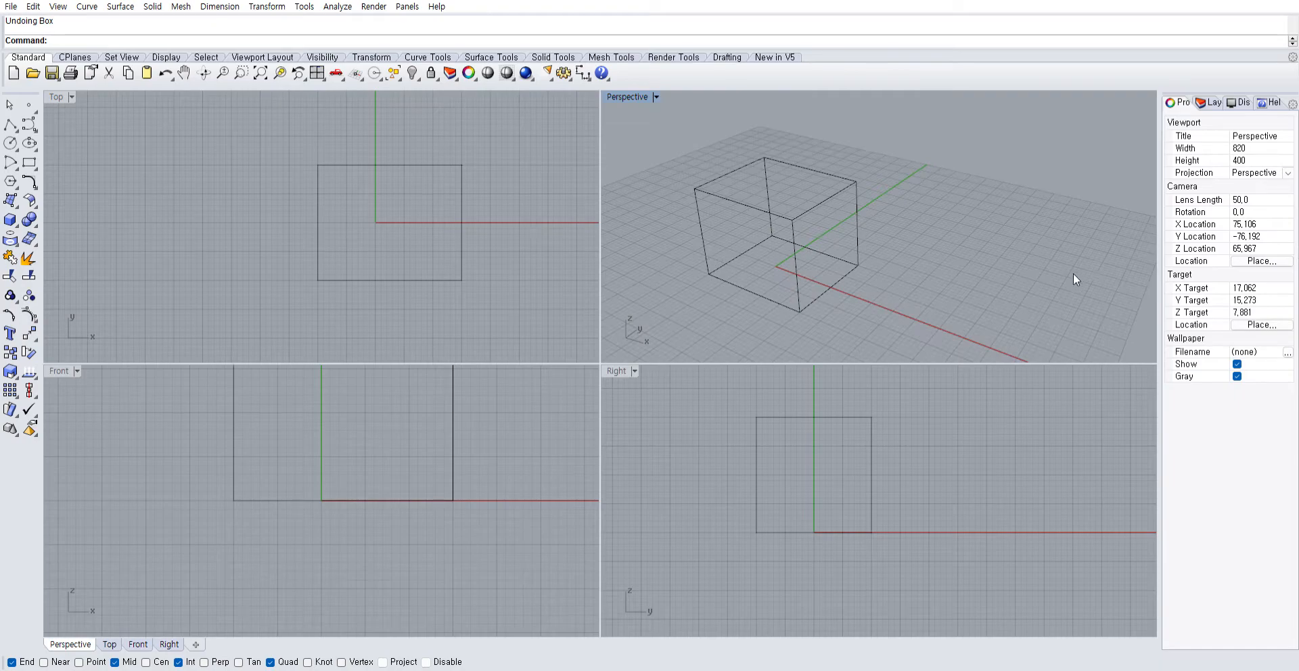
Repeat the Box command to fill the wireframe from its front-left base corner to the opposite corner and top
key("Return")
left_click(317, 280)
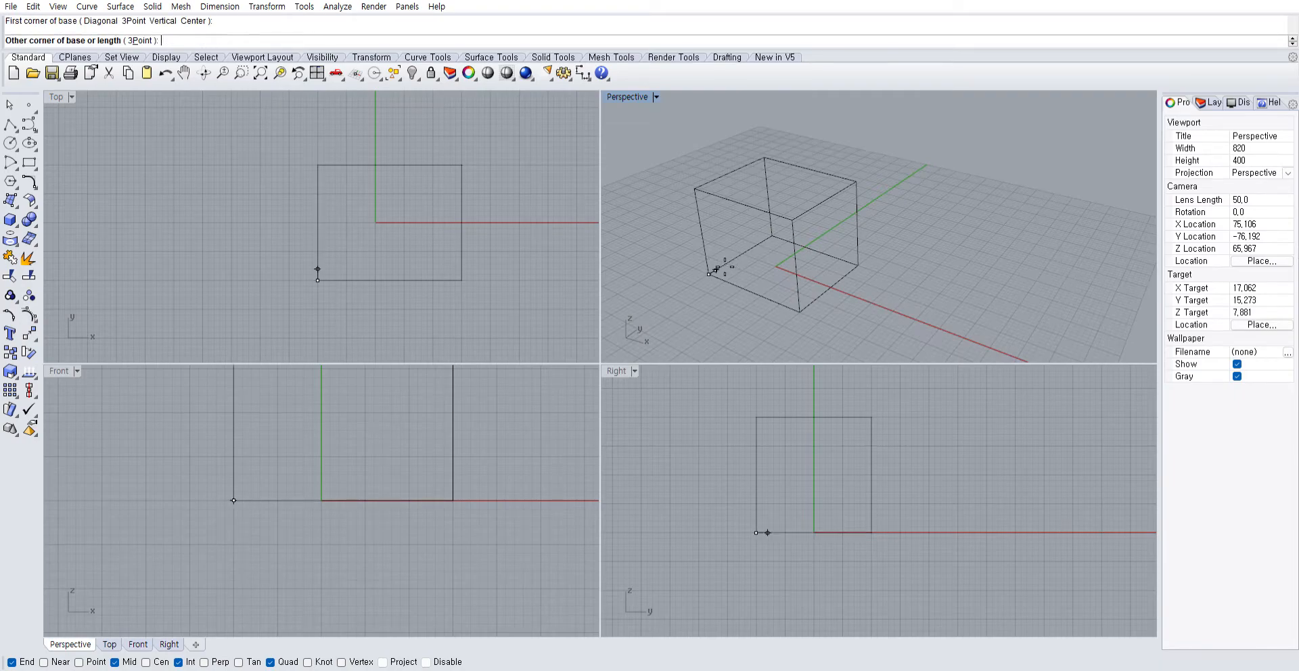
left_click(461, 165)
left_click(856, 198)
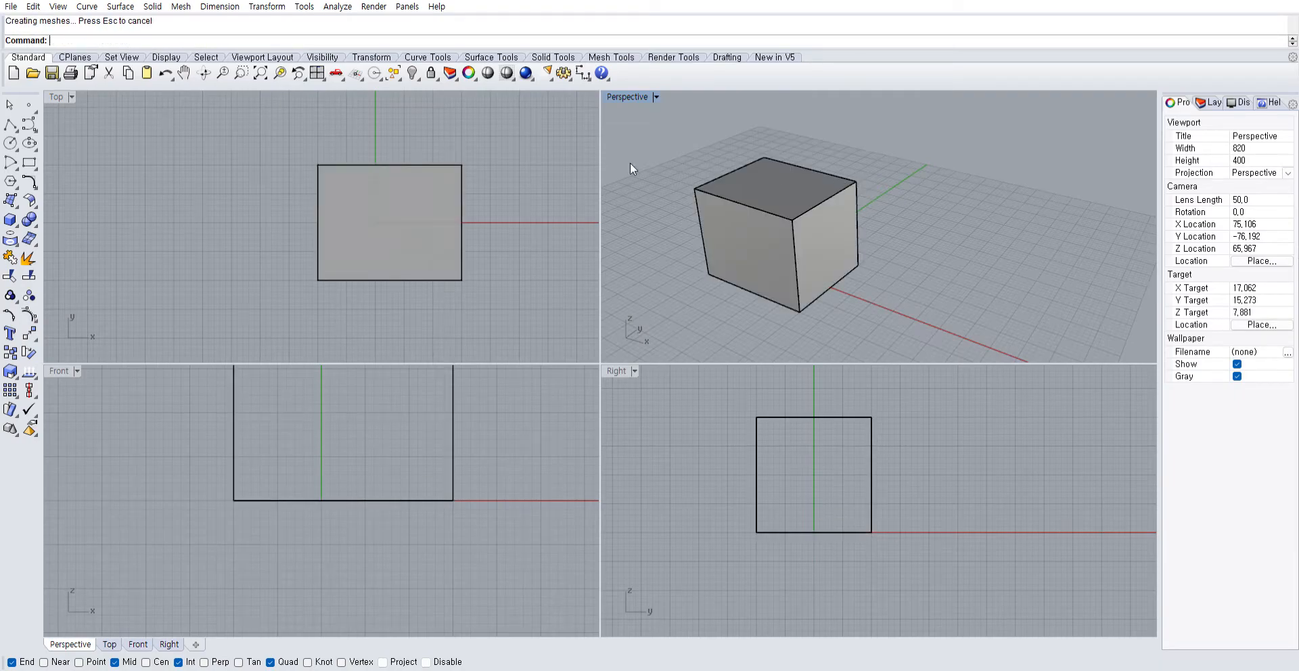
Examine the solid box in the Top and Perspective views from several angles, including its object properties
left_click(377, 181)
left_click(508, 71)
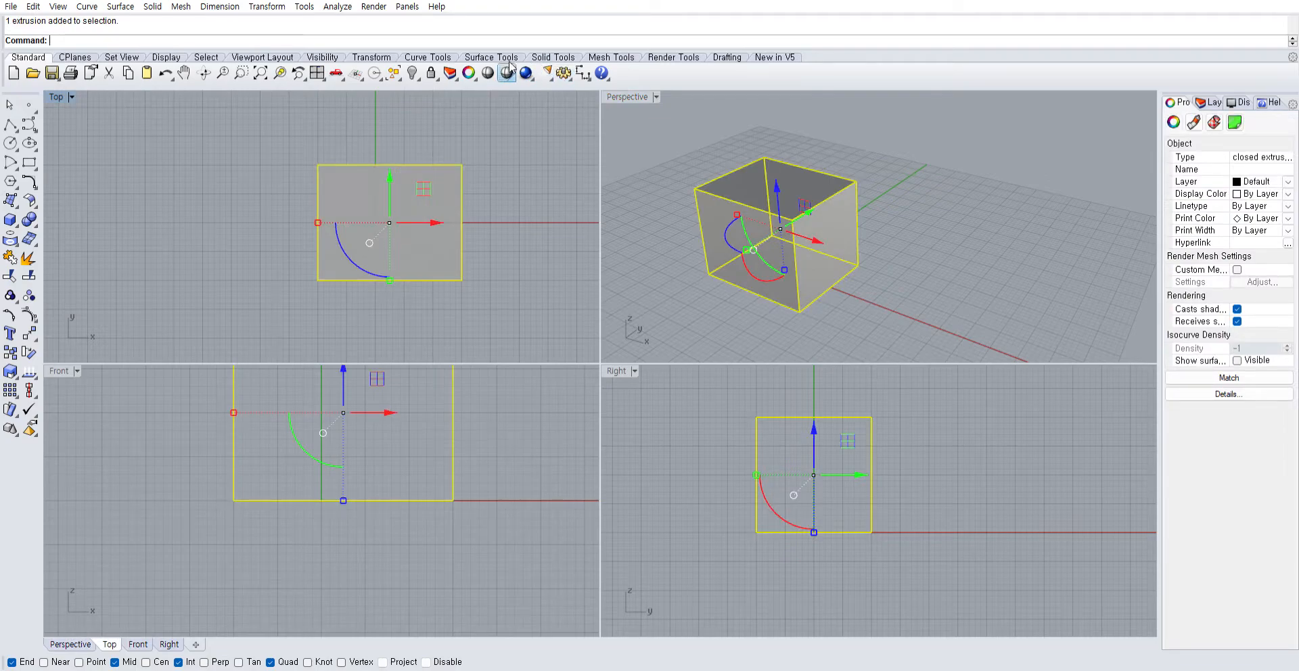
left_click(671, 148)
right_click_drag(671, 148, 777, 181)
left_click(777, 181)
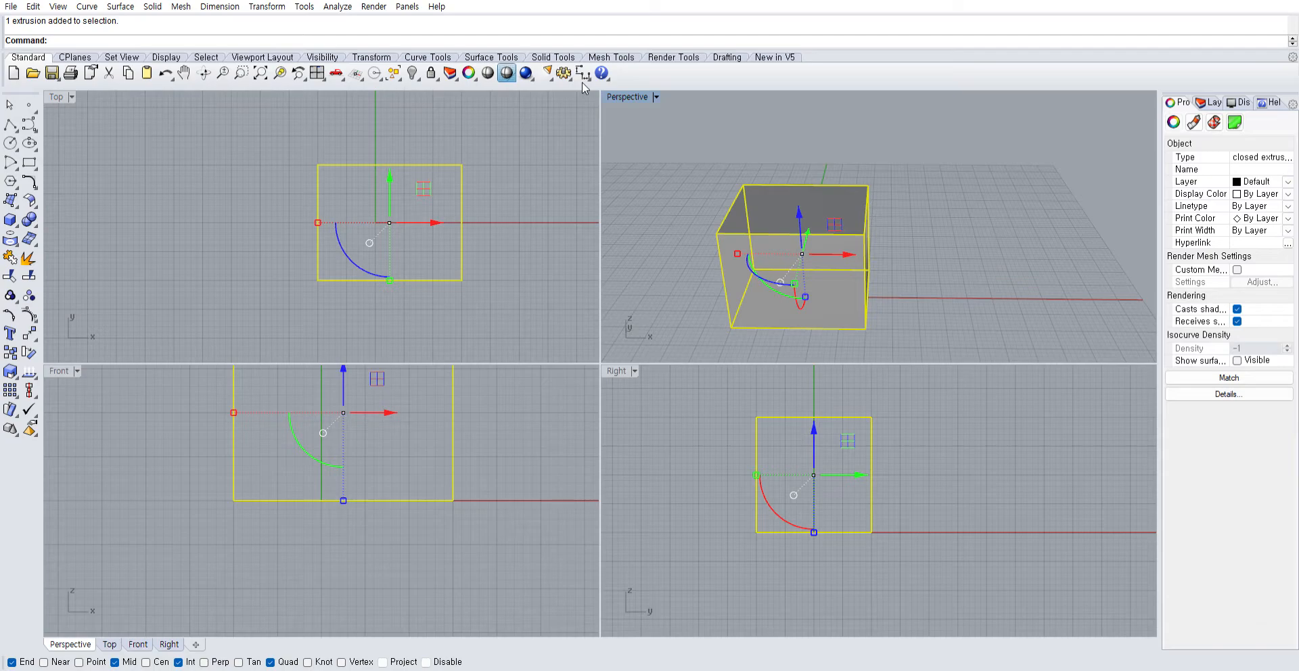
left_click(720, 156)
right_click_drag(720, 155, 774, 185)
left_click(779, 180)
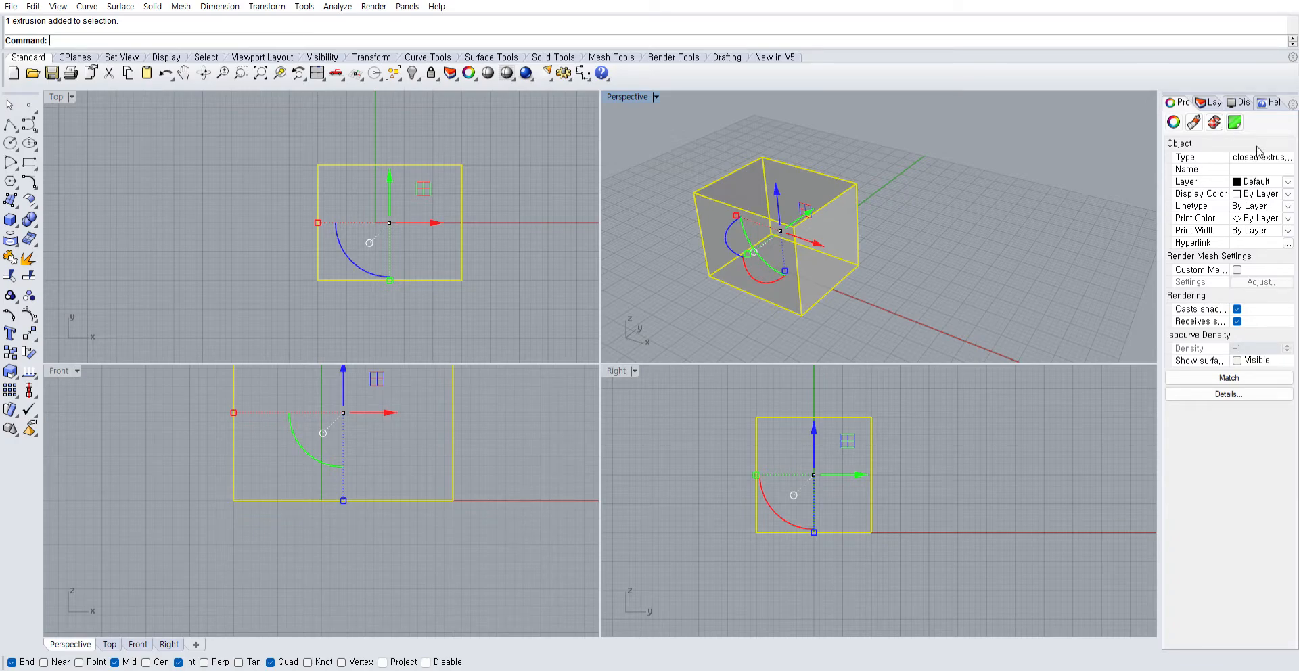
Delete the solid box so only the wireframe curves remain
left_click(896, 148)
left_click(802, 170)
key("Delete")
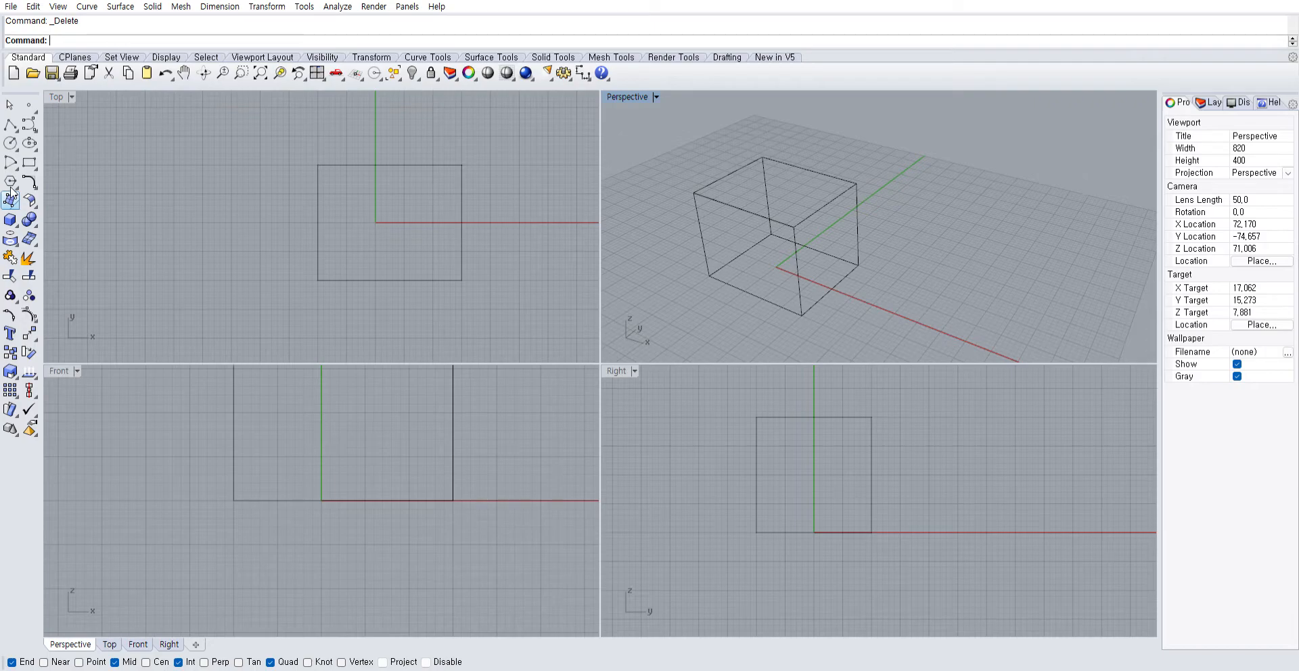
left_click(733, 260)
left_click(797, 243, "shift")
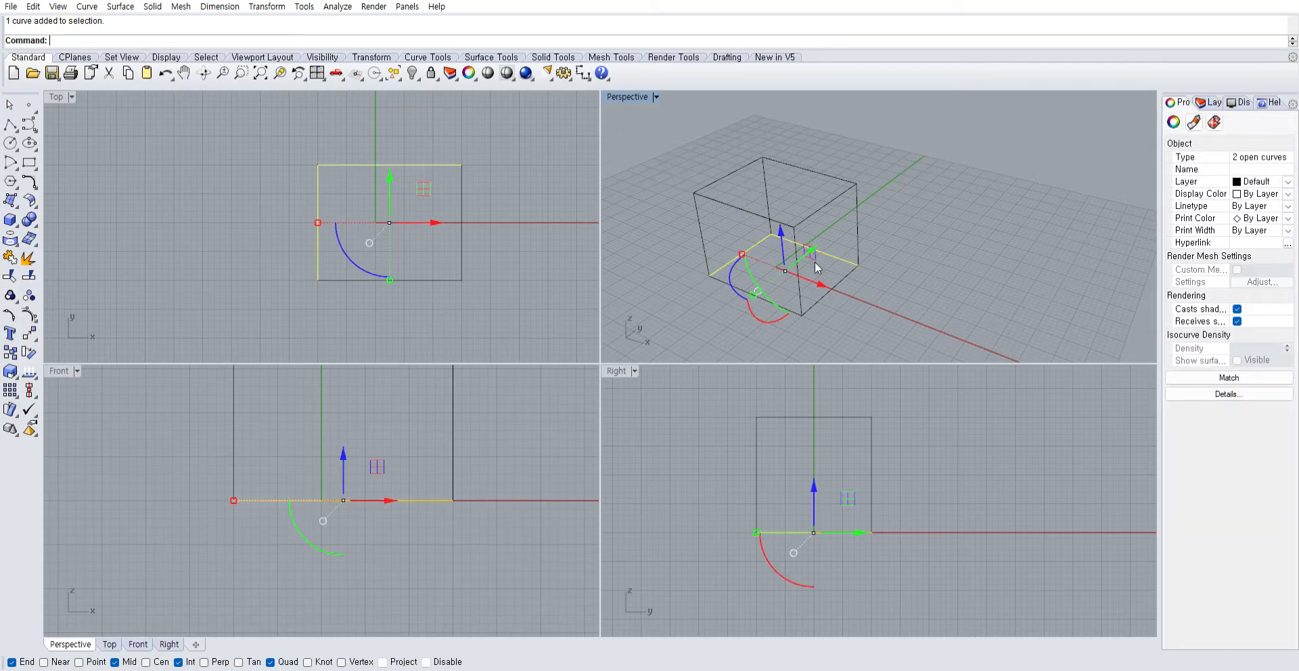
left_click(831, 286, "shift")
left_click(777, 301, "shift")
left_click(879, 312)
right_click_drag(879, 311, 870, 299)
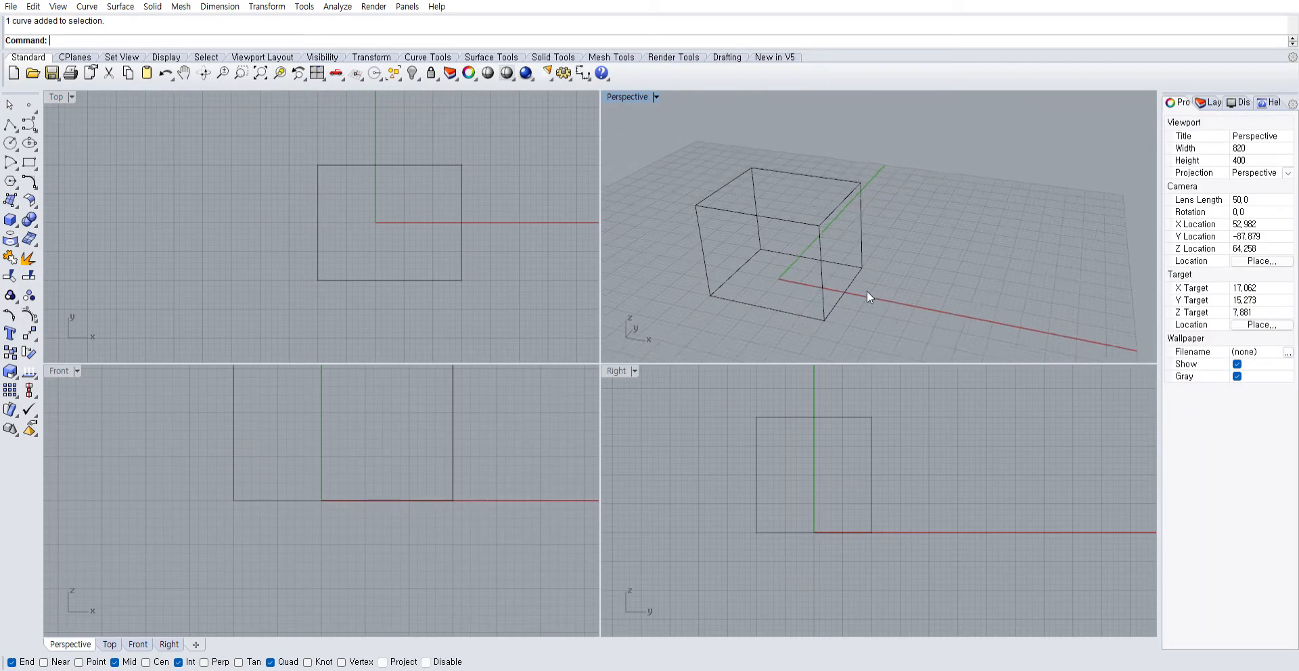
Hide the upper rectangle's four lines and the four vertical edges, leaving only the base rectangle
key("ctrl+a")
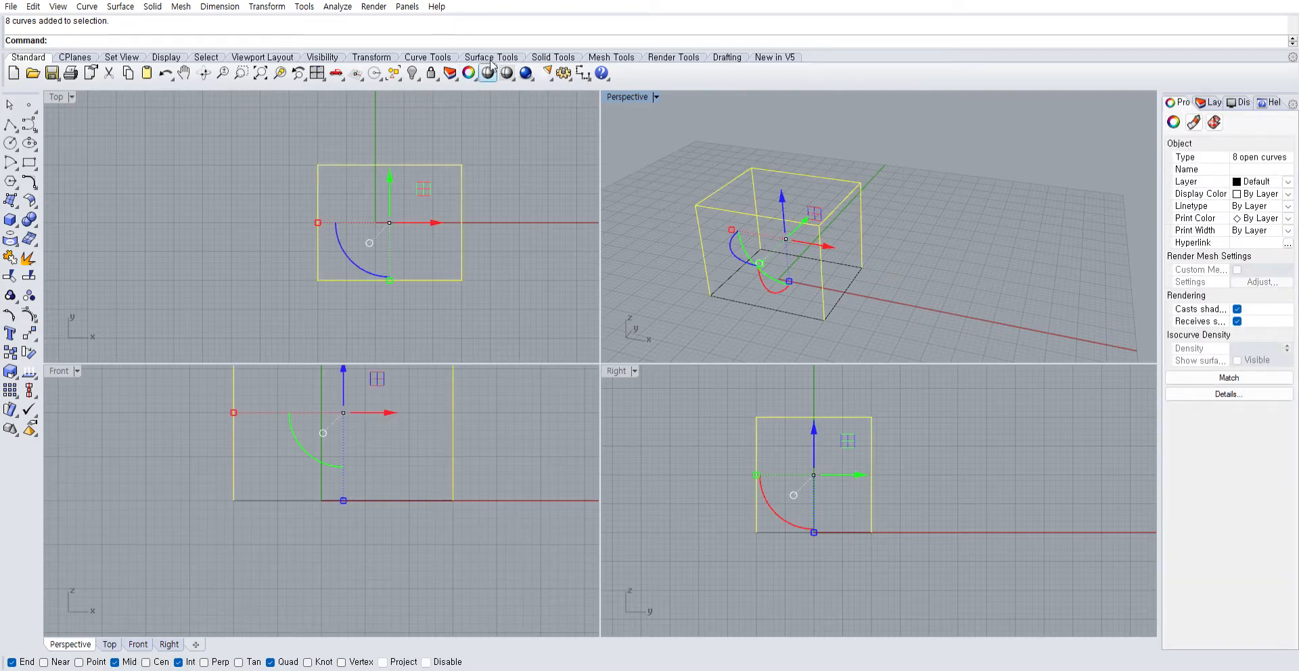
left_click(412, 69)
scroll(758, 209, "down", 3)
Duplicate the base rectangle repeatedly in the negative X direction to form a row of five rectangles
left_click_drag(694, 306, 695, 306)
left_click_drag(833, 278, 740, 266)
key("alt")
scroll(753, 212, "down", 3)
right_click_drag(753, 213, 840, 227, "shift")
left_click_drag(844, 269, 780, 272)
key("alt")
key("Escape")
right_click_drag(781, 272, 847, 302, "shift")
left_click(778, 270)
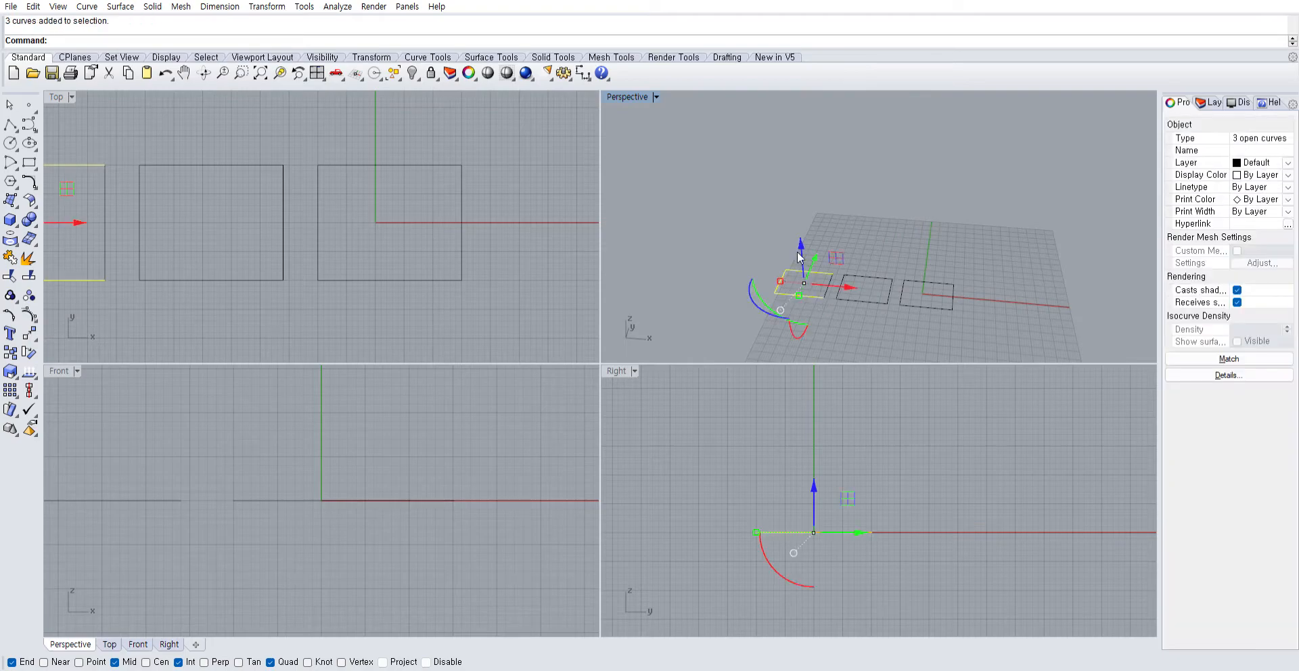
left_click_drag(842, 274, 724, 276)
key("alt")
Move the four rectangle copies along X to the positive side of the original, continuing the row from it
left_click(850, 263)
left_click_drag(877, 311, 666, 220)
left_click(891, 284, "shift")
mouse_move(889, 283)
right_mouse_down()
mouse_move(815, 253)
mouse_move(866, 276)
right_mouse_up()
left_click_drag(845, 276, 1013, 304)
right_click_drag(971, 300, 811, 288, "shift")
left_click_drag(838, 286, 880, 296)
left_click(771, 300)
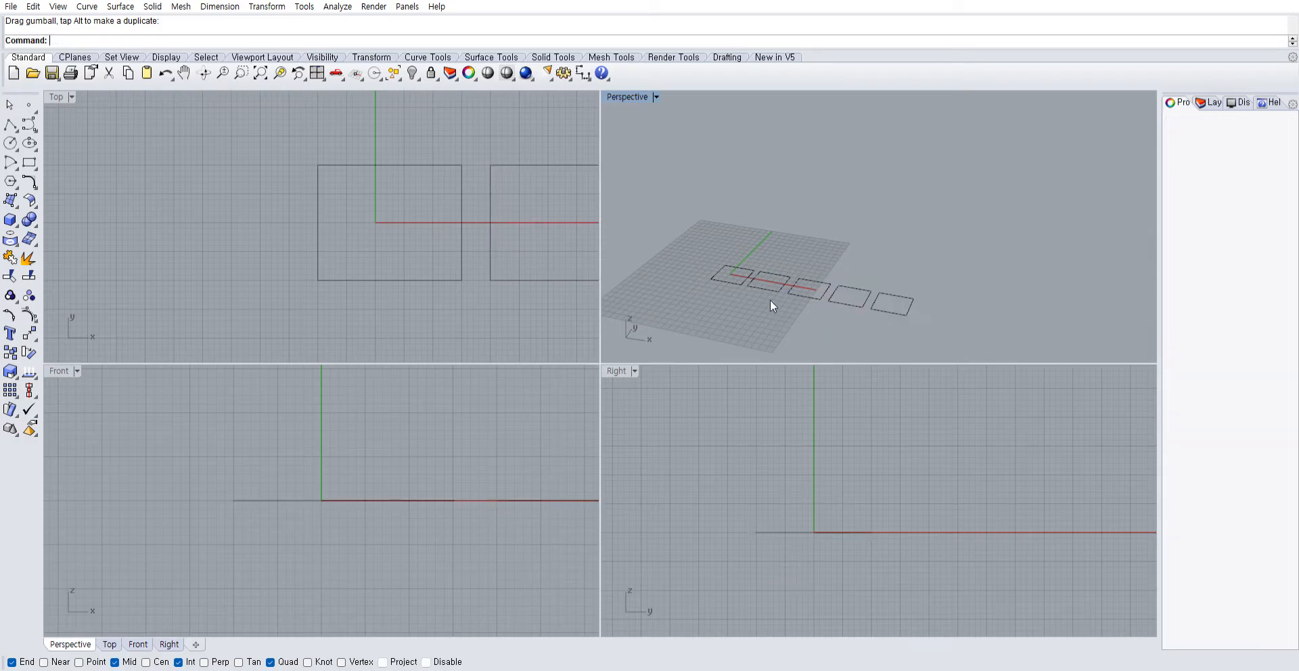
mouse_move(798, 294)
right_mouse_down()
mouse_move(780, 299)
mouse_move(810, 295)
right_mouse_up()
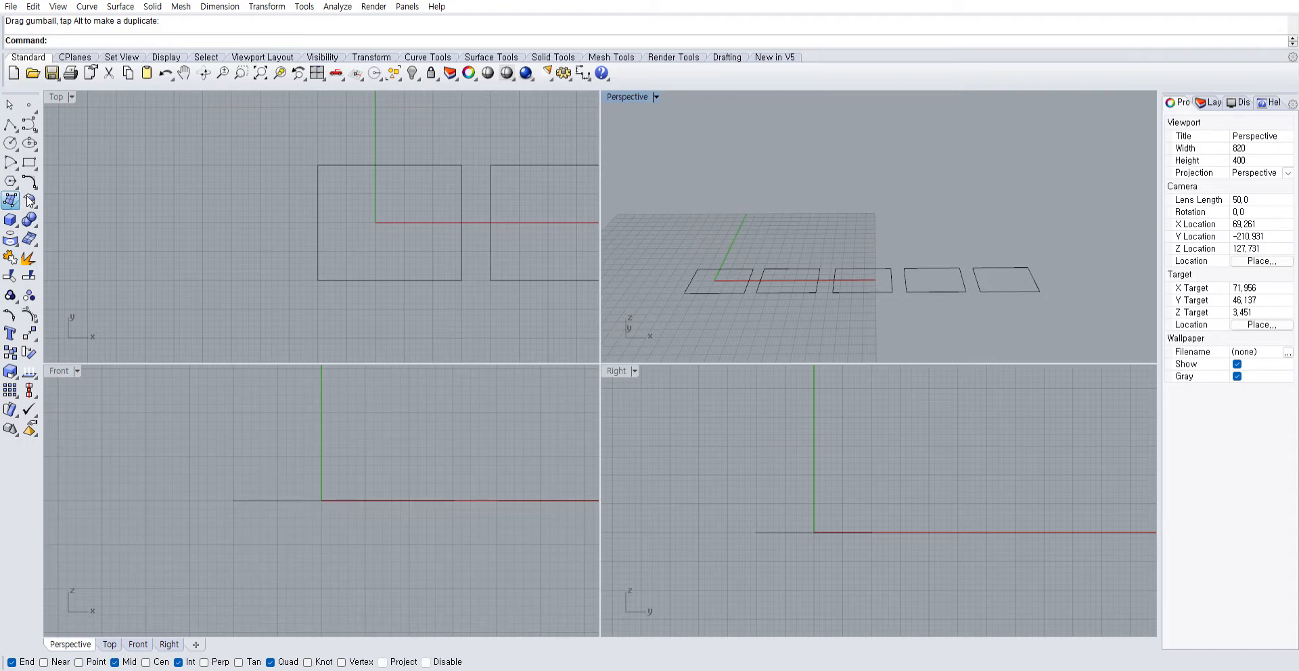
Create a surface on the original rectangle from its four corner points, snapping to each corner in order
left_click(10, 200)
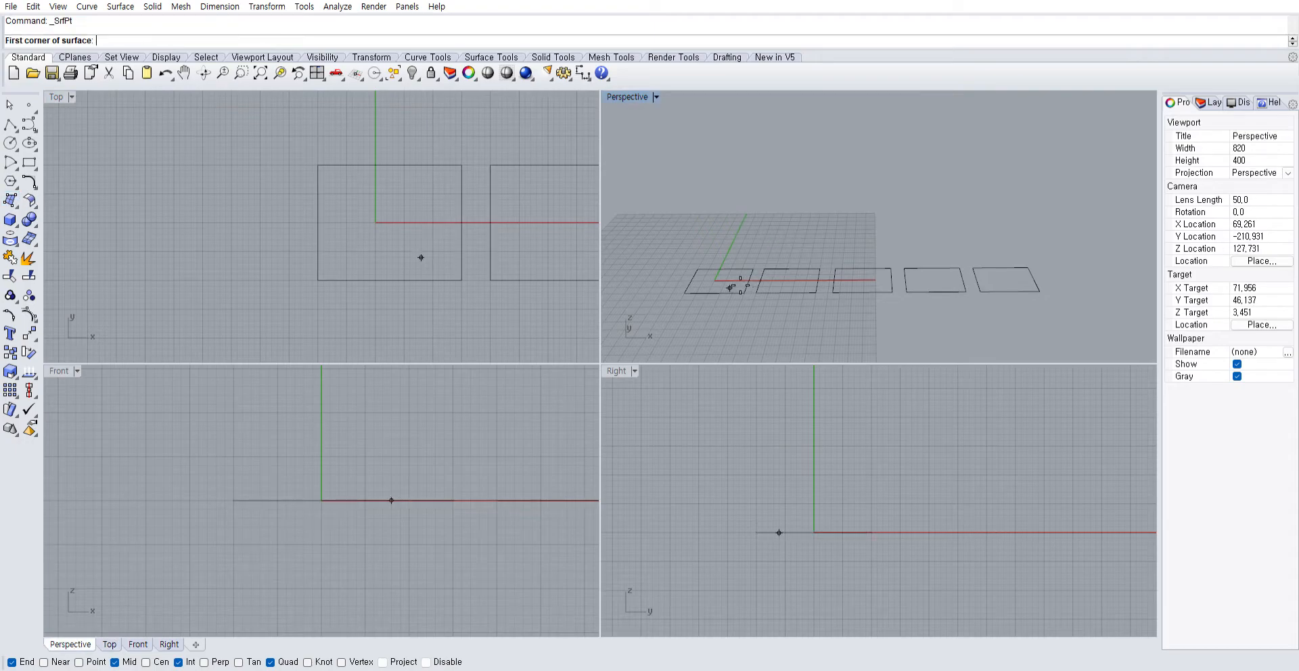
right_click_drag(711, 263, 714, 319)
scroll(707, 312, "up", 3)
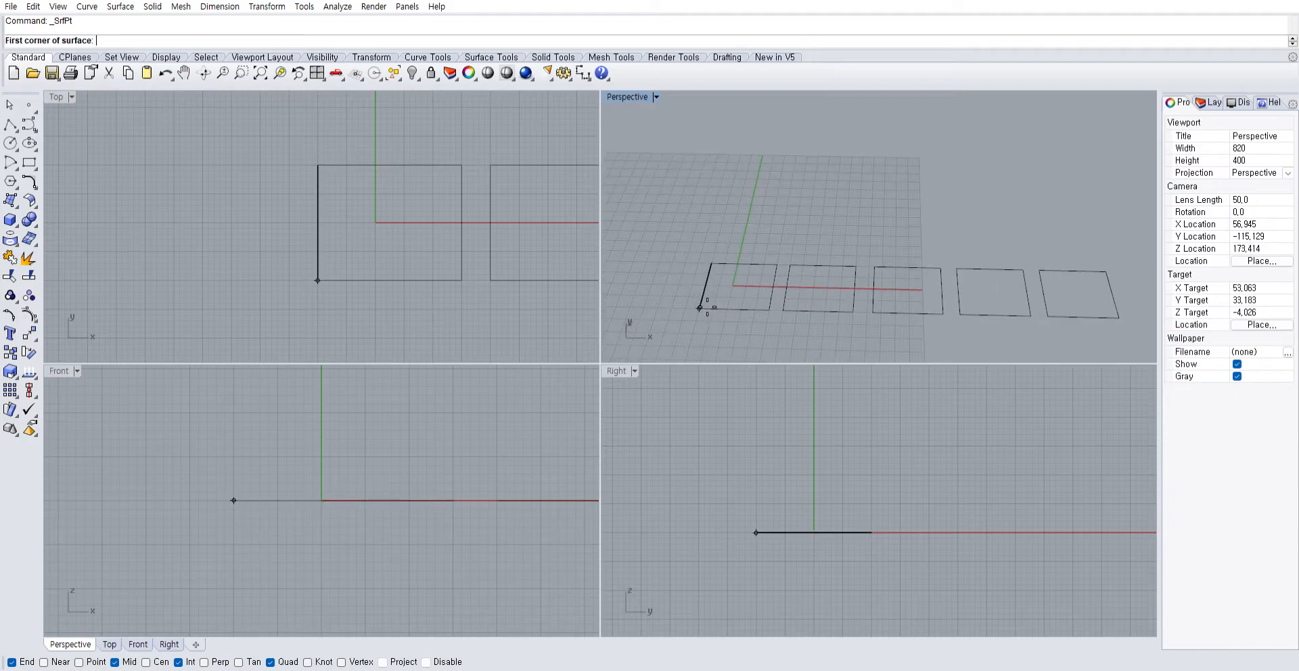
left_click(700, 308)
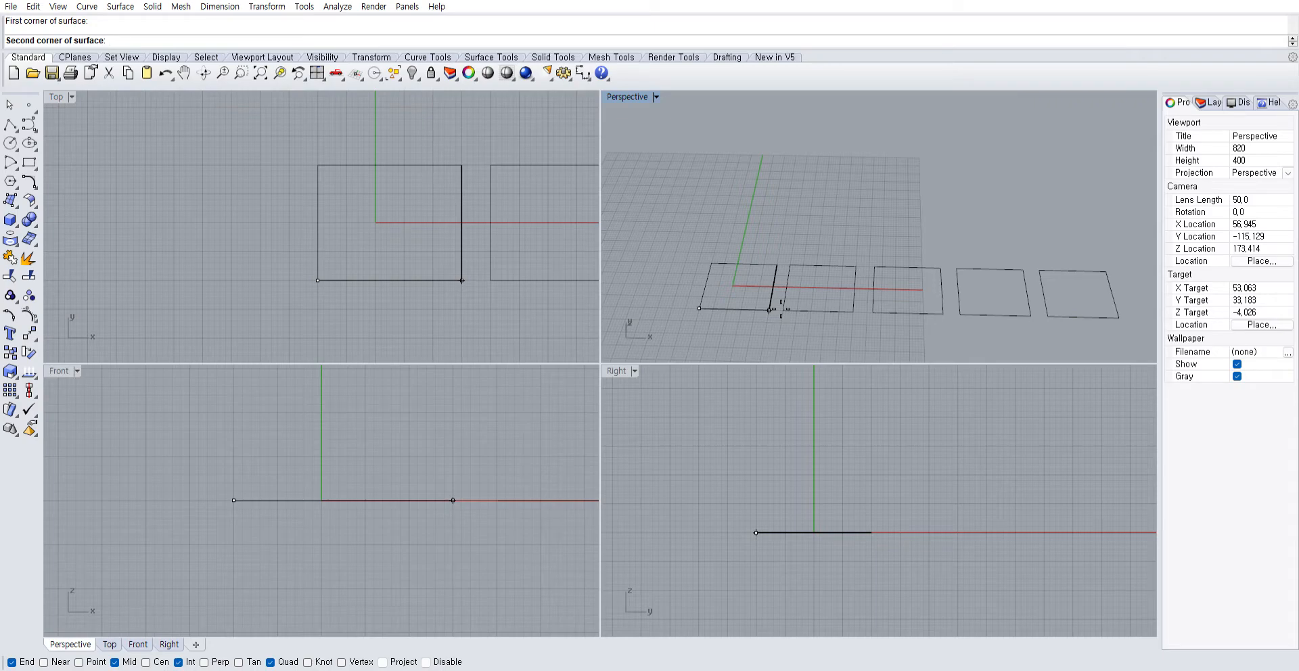
left_click(779, 309)
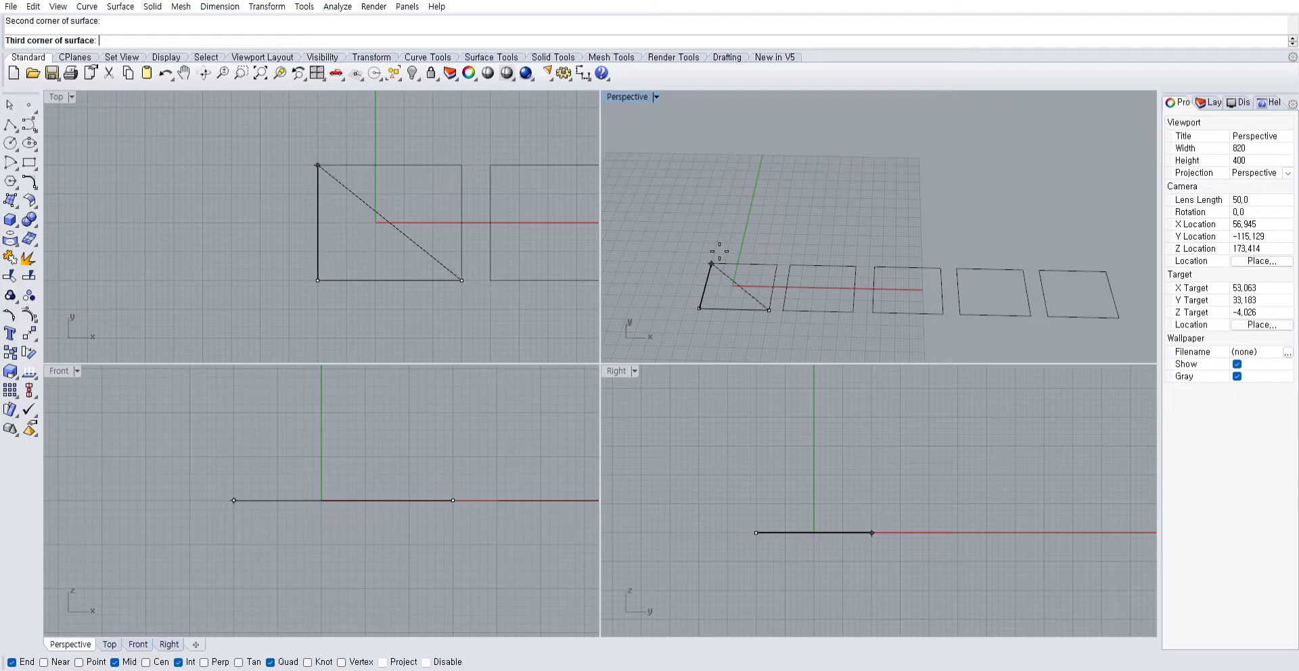
left_click(778, 264)
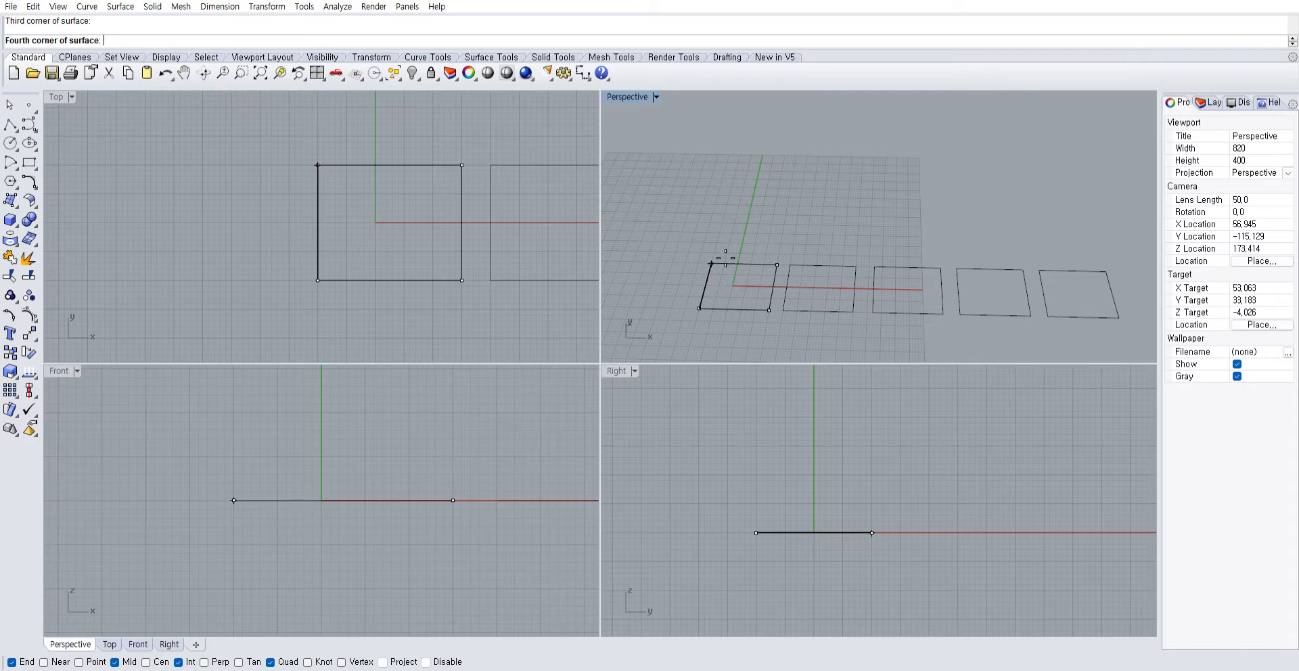
left_click(723, 258)
right_click_drag(764, 254, 752, 256)
scroll(728, 240, "up", 8)
left_click(729, 240)
left_click(851, 183)
right_click_drag(851, 182, 866, 141)
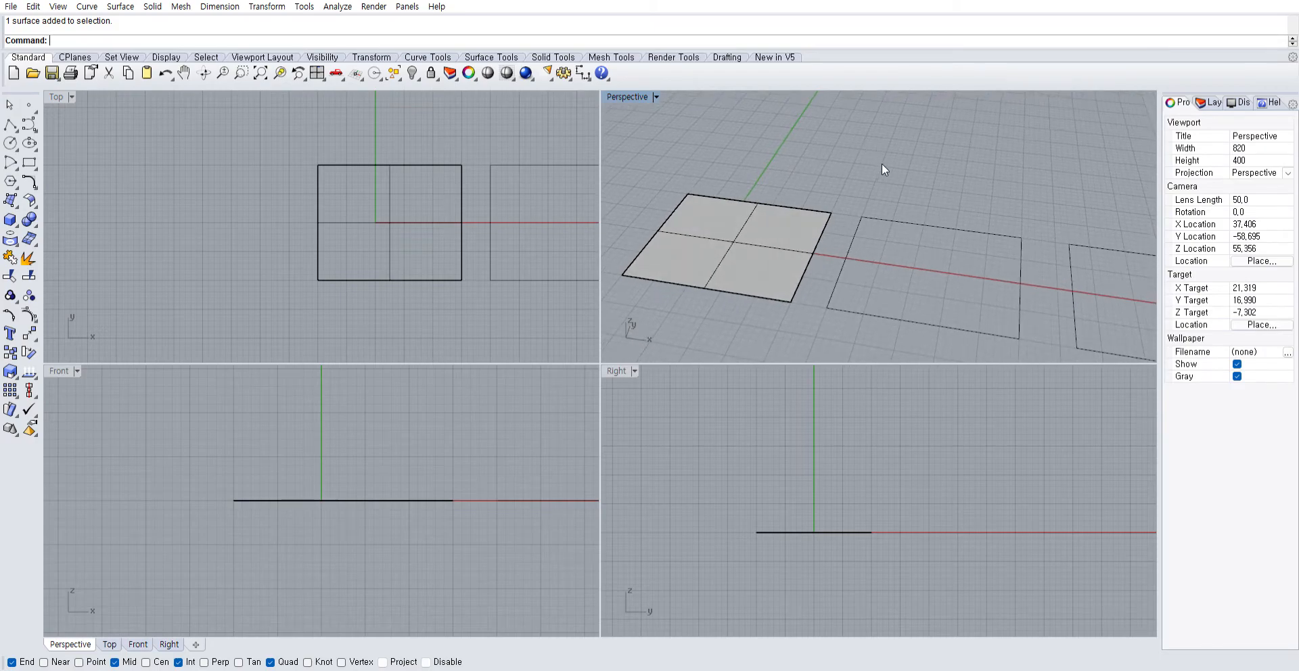
Create a planar surface on the second rectangle from its four edge lines
right_click_drag(908, 155, 803, 151, "shift")
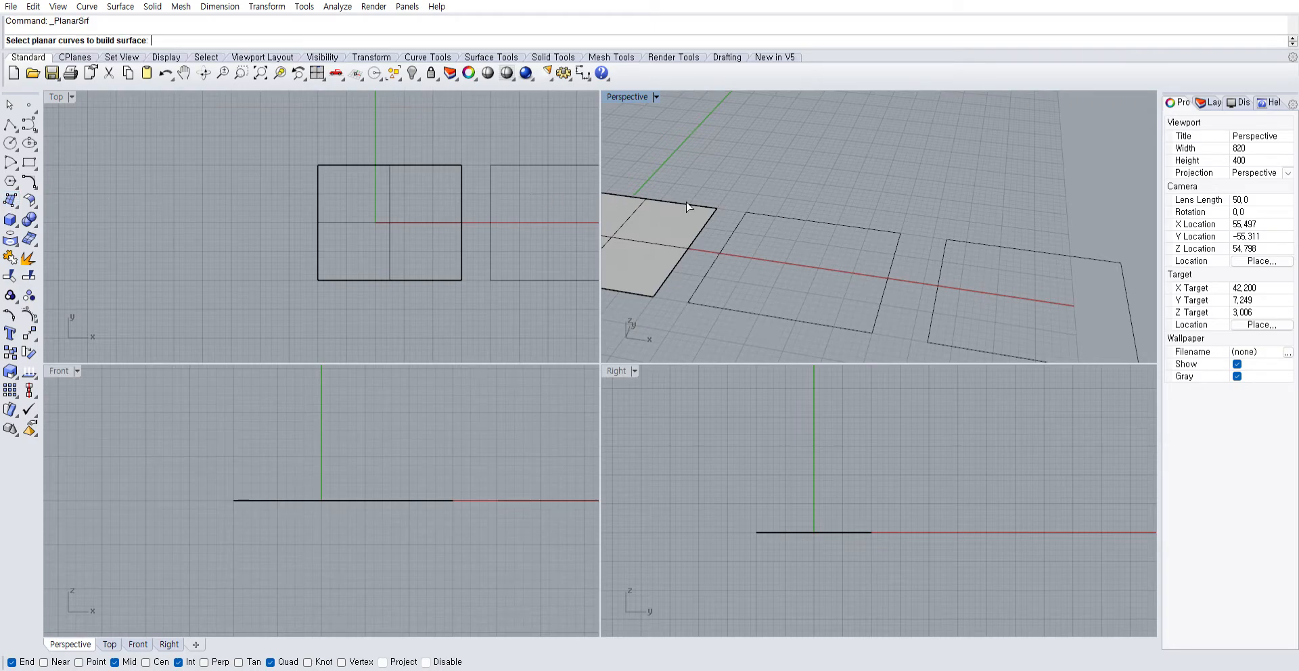
right_click_drag(692, 245, 719, 258)
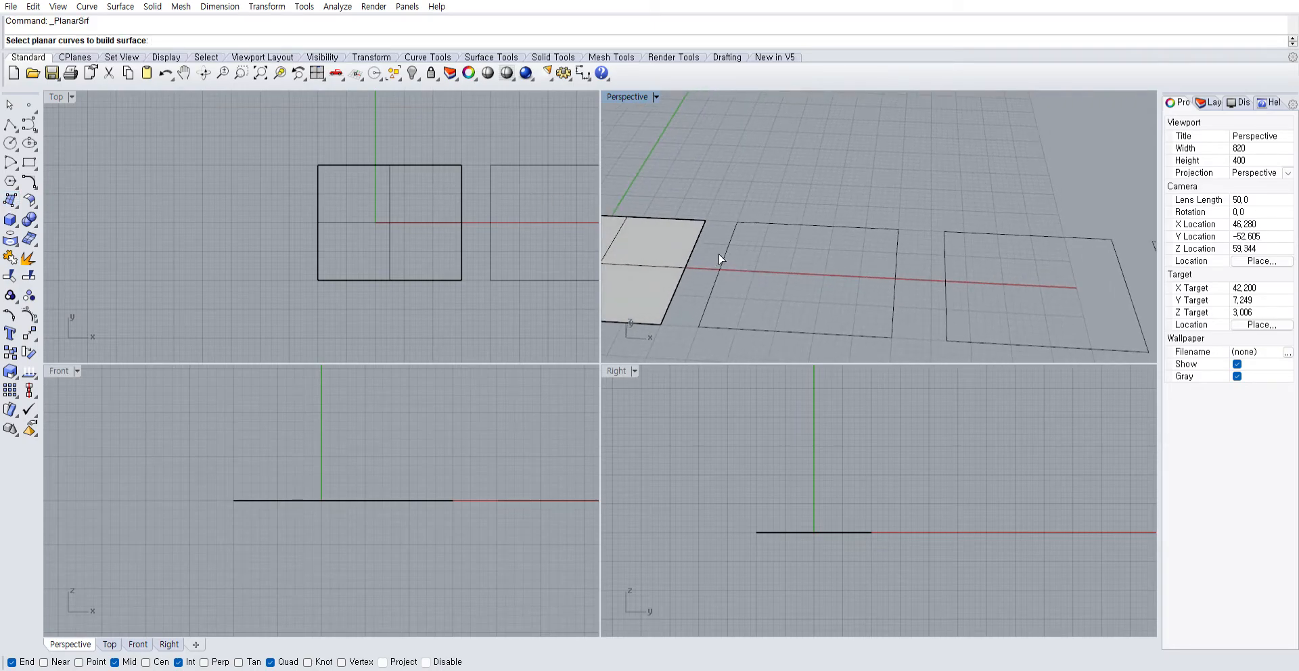
left_click(721, 258)
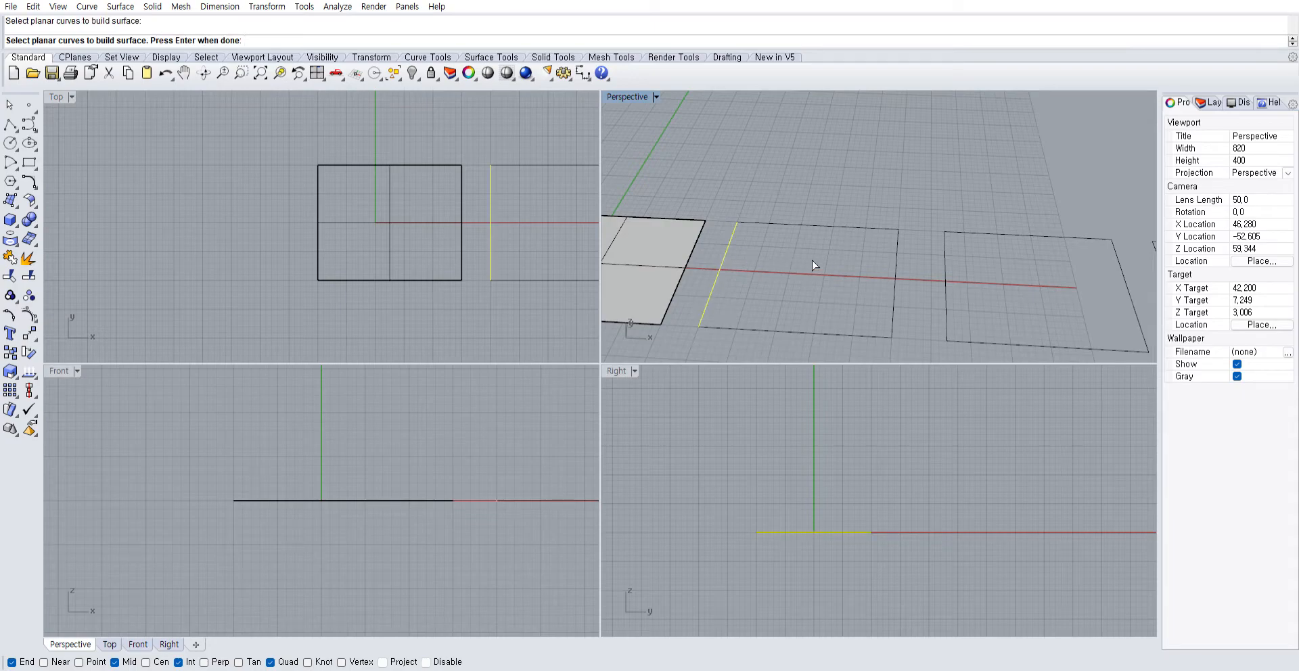
left_click(894, 293)
left_click(838, 331)
left_click(851, 228)
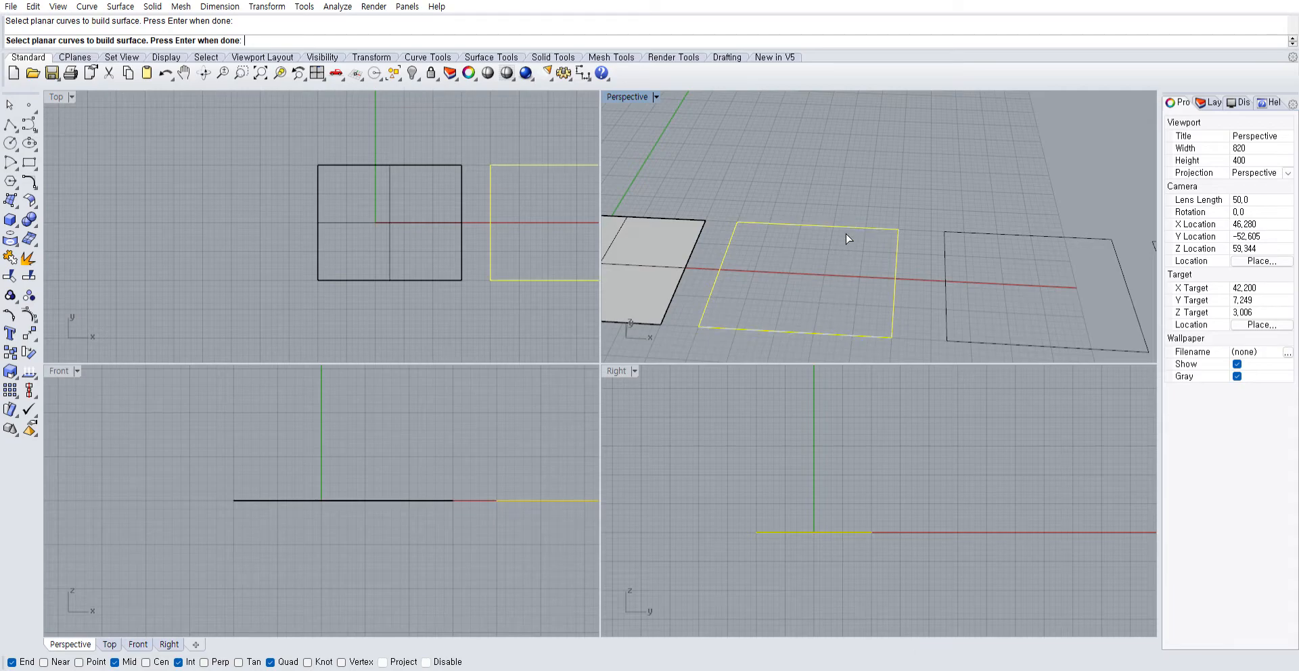
right_click(847, 237)
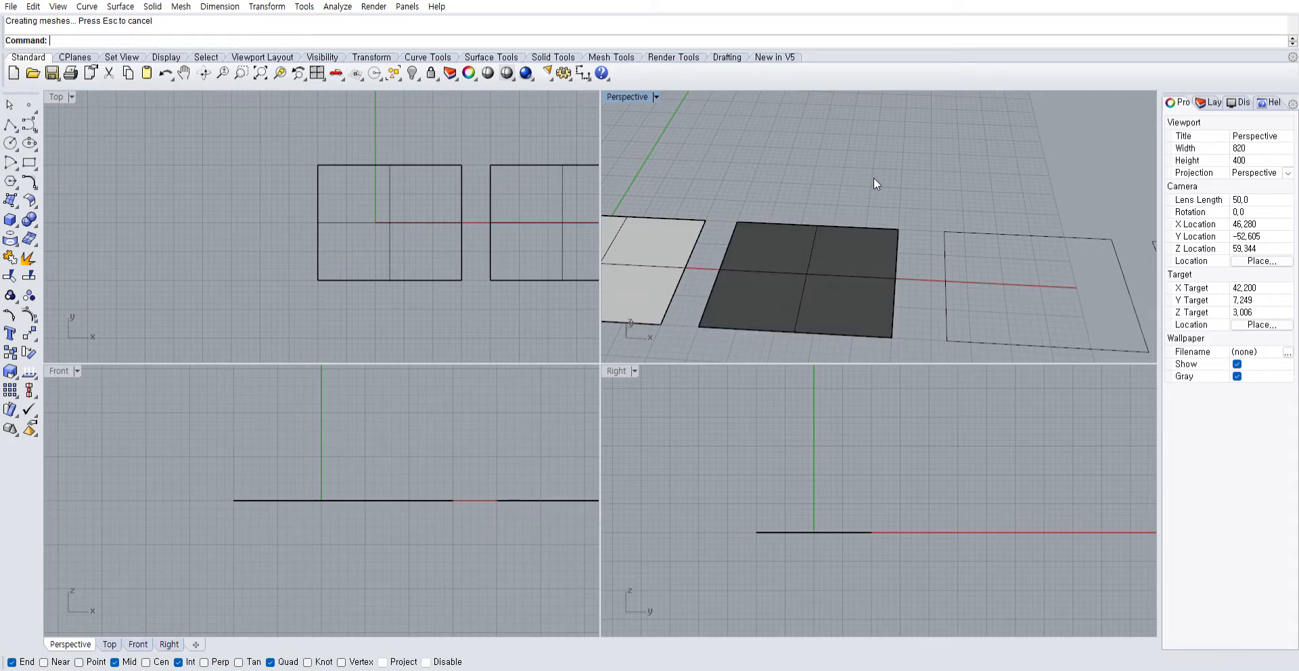
Lengthen two adjoining edge lines of the second rectangle with the gumball so they overshoot its corners
right_click_drag(875, 180, 806, 221)
left_click(806, 220)
right_click_drag(891, 169, 768, 163)
scroll(732, 136, "down", 2)
right_click_drag(709, 186, 820, 180, "shift")
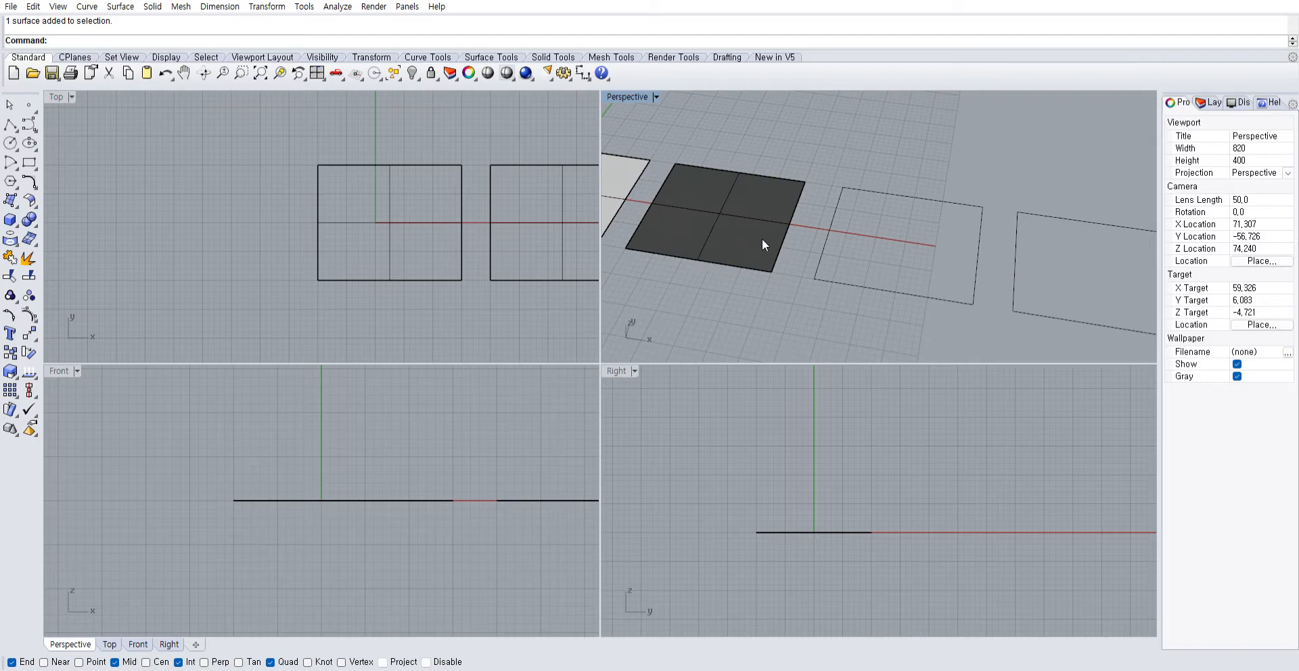
left_click(783, 224)
key("Escape")
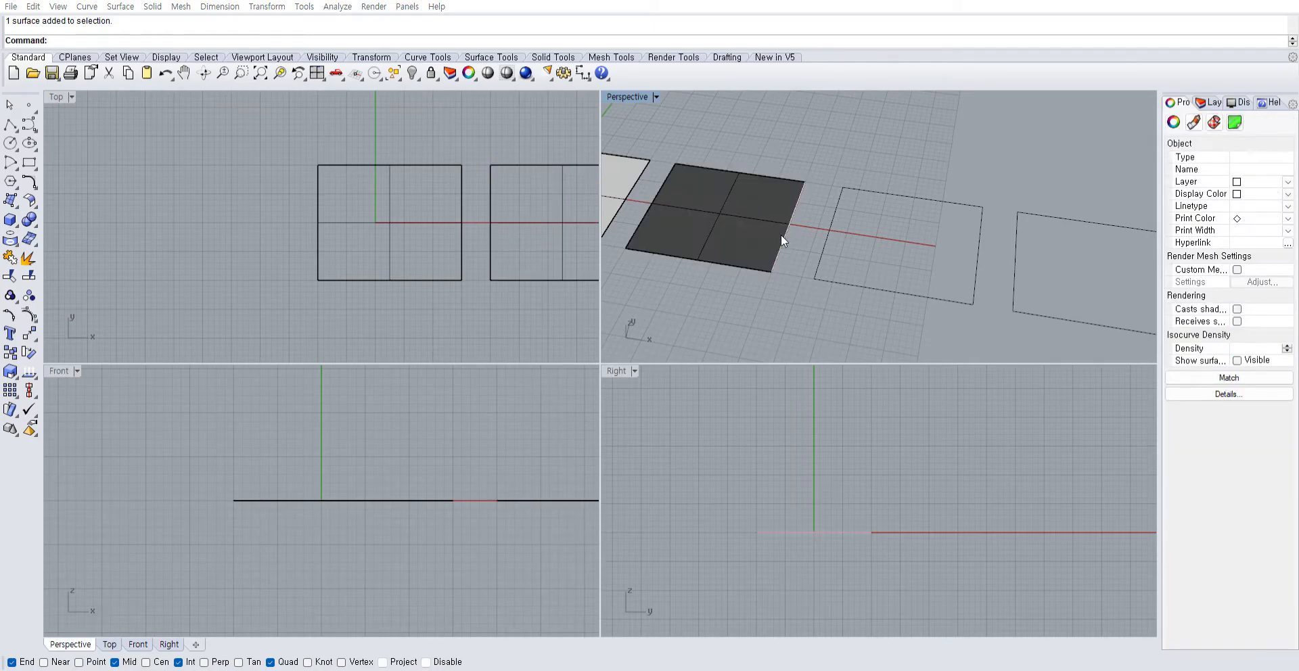
left_click(808, 269)
left_click_drag(771, 265, 752, 319)
left_click(804, 322)
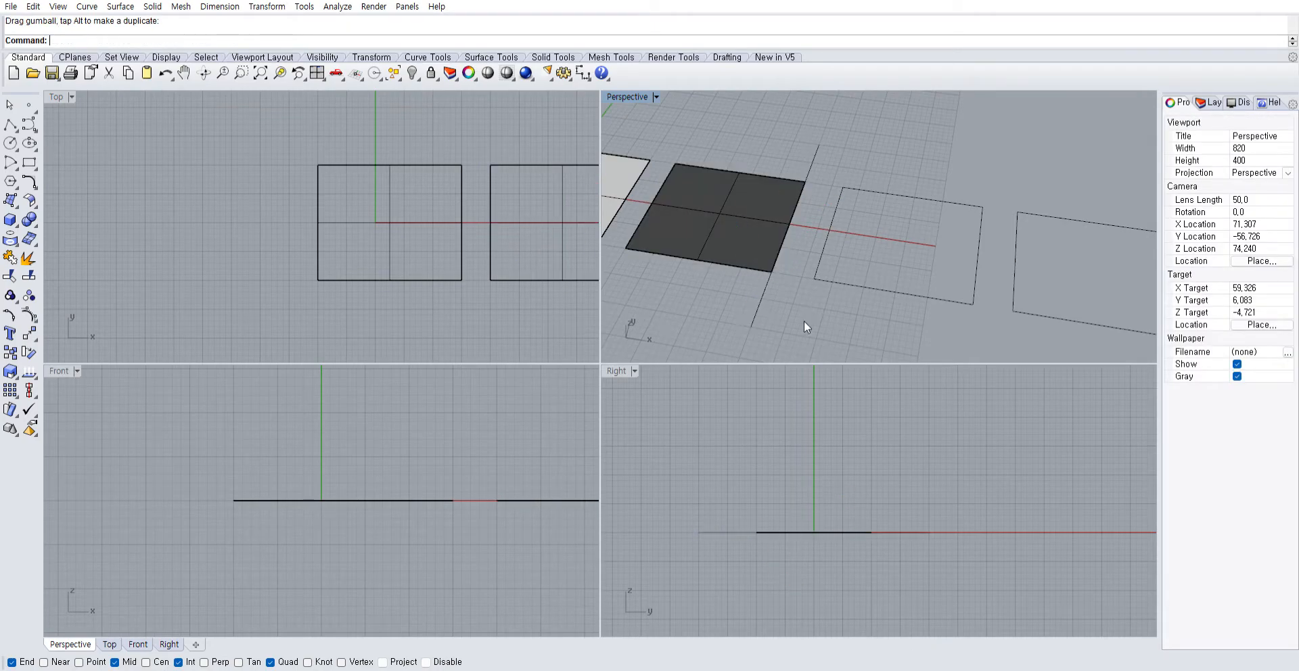
left_click(725, 164)
left_click_drag(674, 157, 662, 148)
left_click(697, 115)
Delete the second rectangle's surface and try to rebuild it as a planar surface from the four boundary lines with overshooting ends
right_click_drag(763, 157, 821, 174, "shift")
left_click(782, 215)
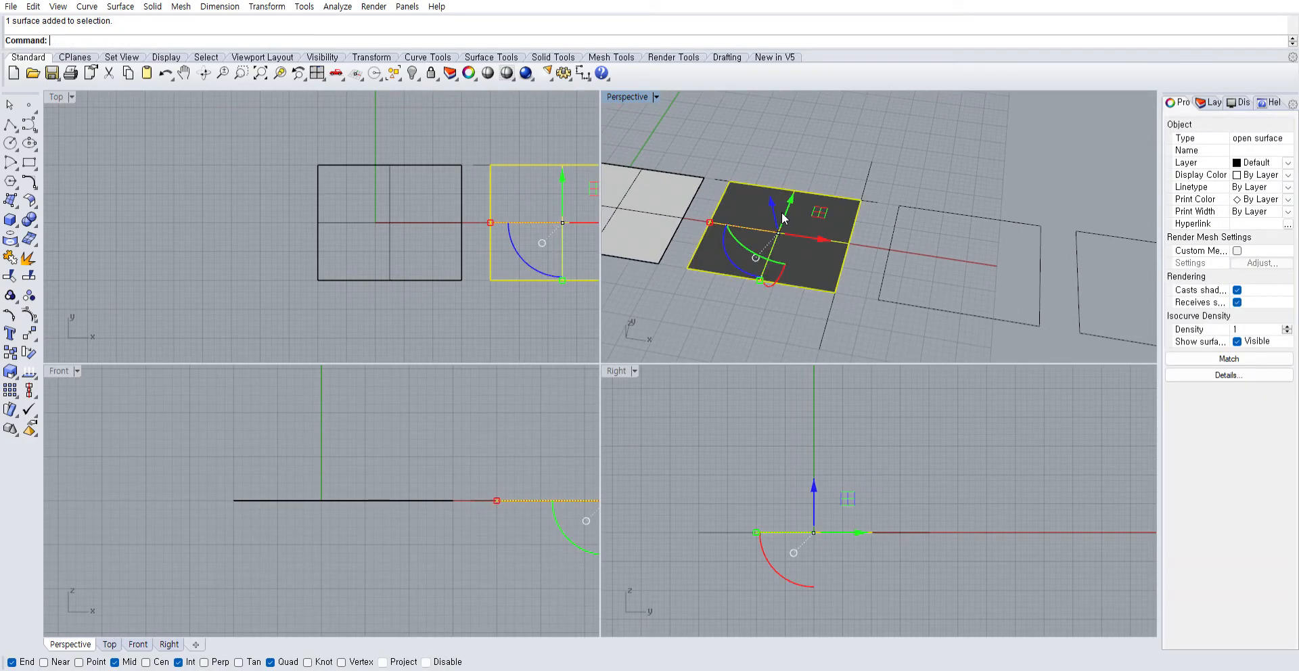
key("Delete")
left_click(12, 199)
right_click(13, 199)
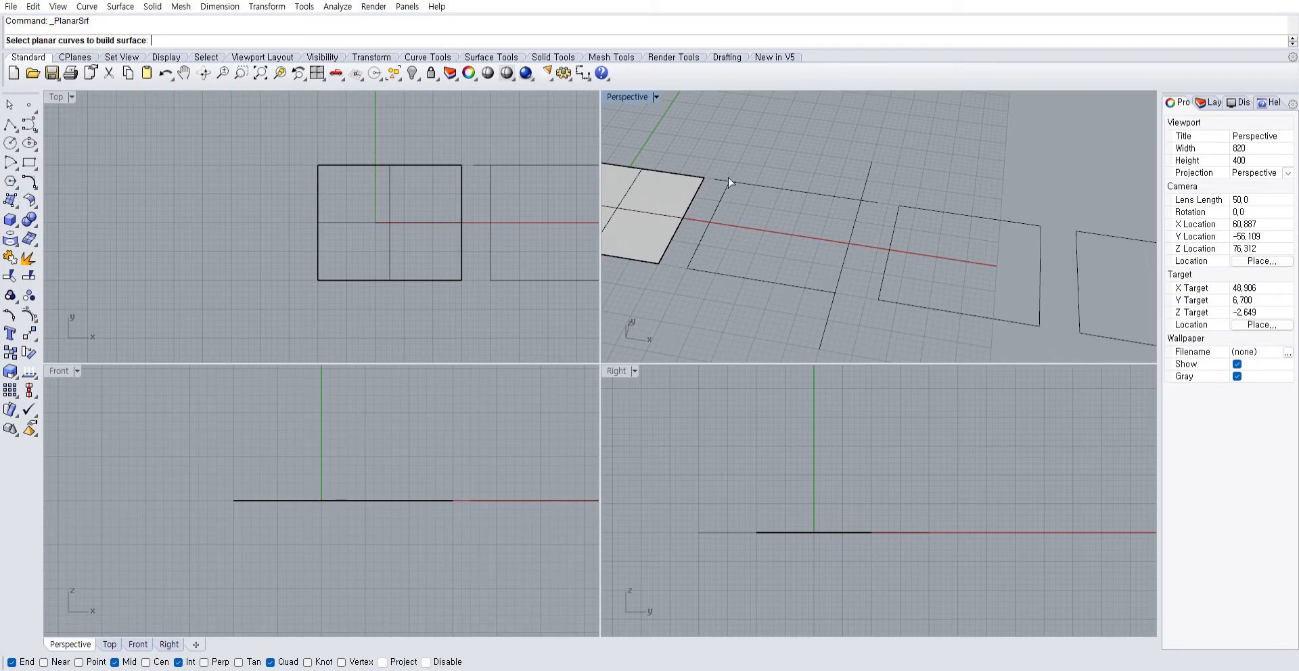
left_click(803, 191)
left_click(716, 204)
left_click(726, 274)
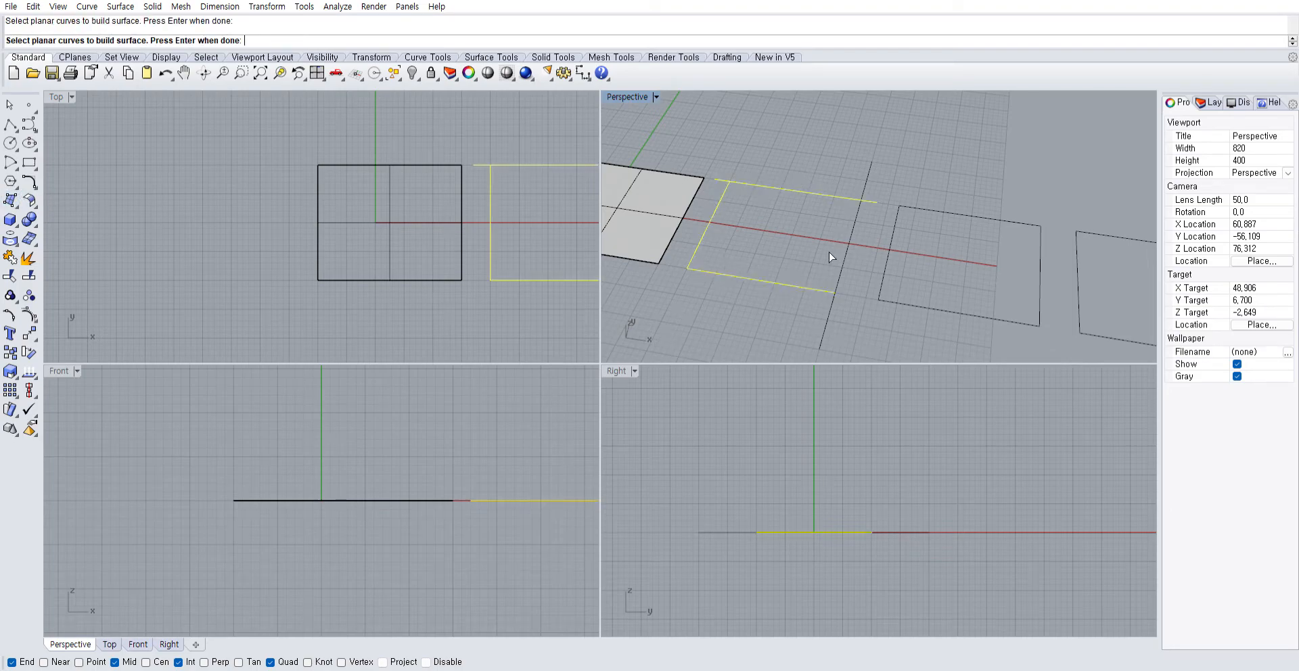
left_click(846, 251)
key("Return")
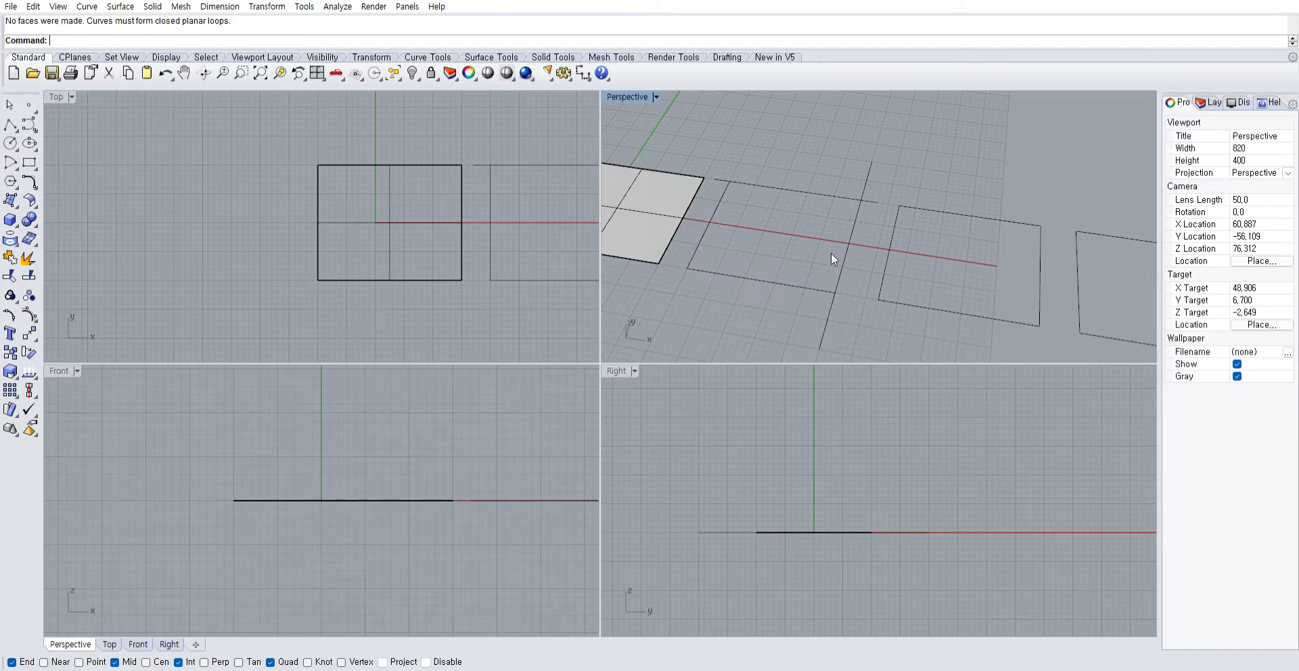
Undo the surface deletion and the edge lengthening, then delete the planar surface on the second rectangle
key("ctrl+z")
key("ctrl+z")
key("ctrl+z")
left_click(815, 152)
left_click(797, 219)
key("Delete")
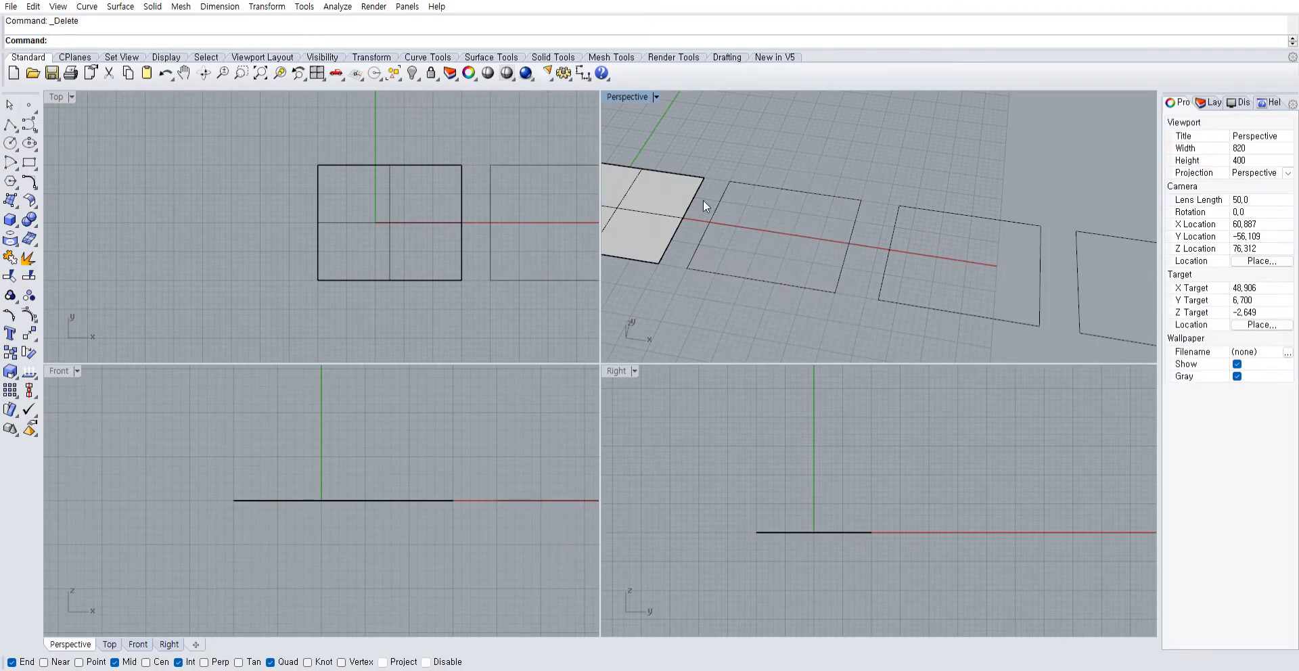
Build a planar surface inside the second rectangle using its four original boundary lines
left_click(11, 200)
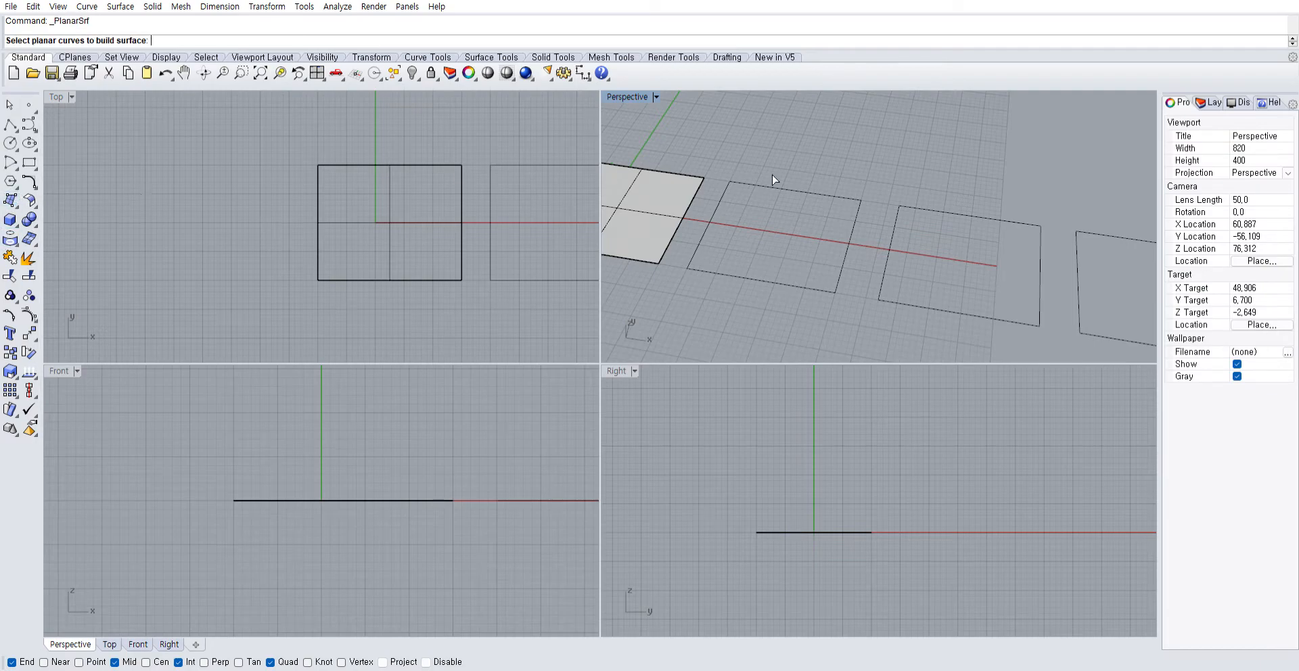
left_click(741, 187)
left_click_drag(872, 163, 717, 248)
key("Return")
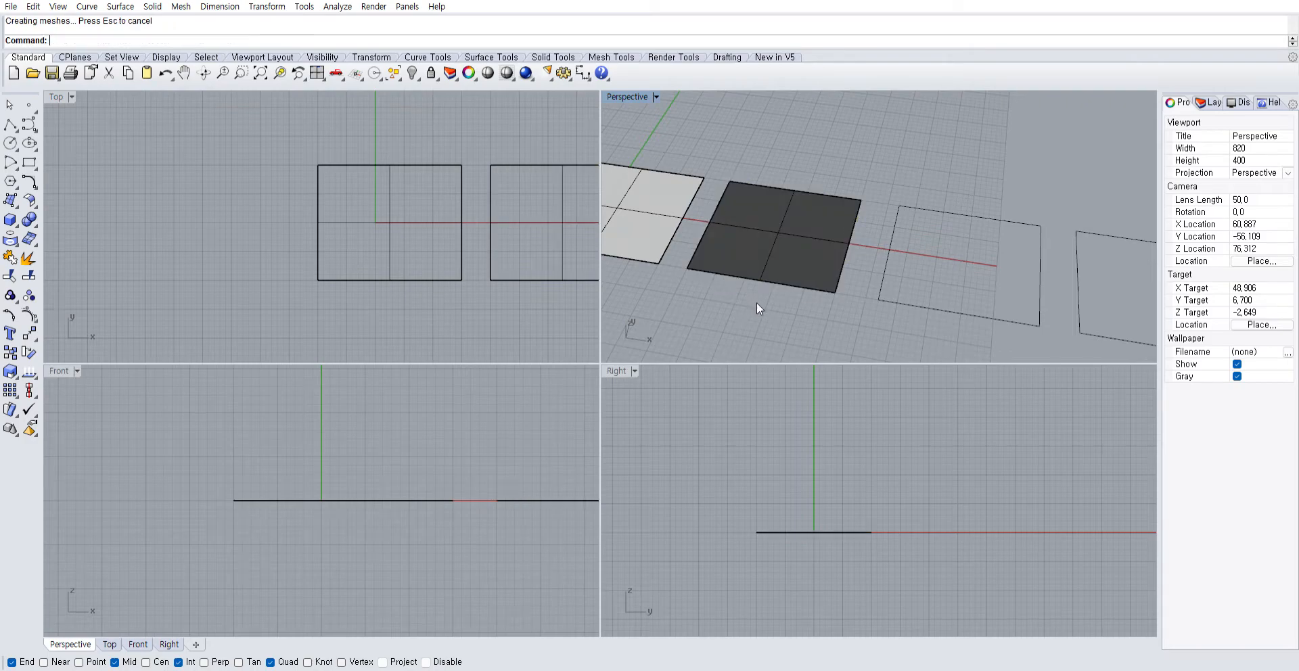
Lengthen all four edge lines of the third rectangle with the gumball so they cross beyond its corners
right_click_drag(863, 227, 607, 229, "shift")
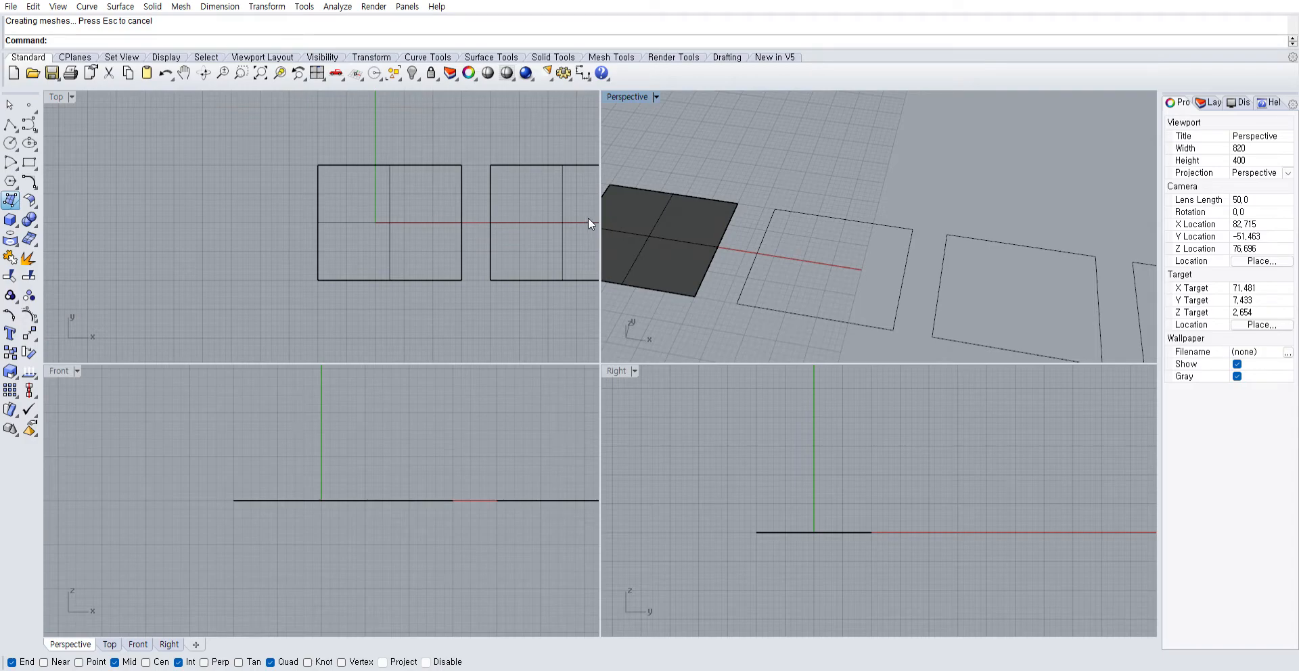
right_click_drag(790, 245, 899, 225)
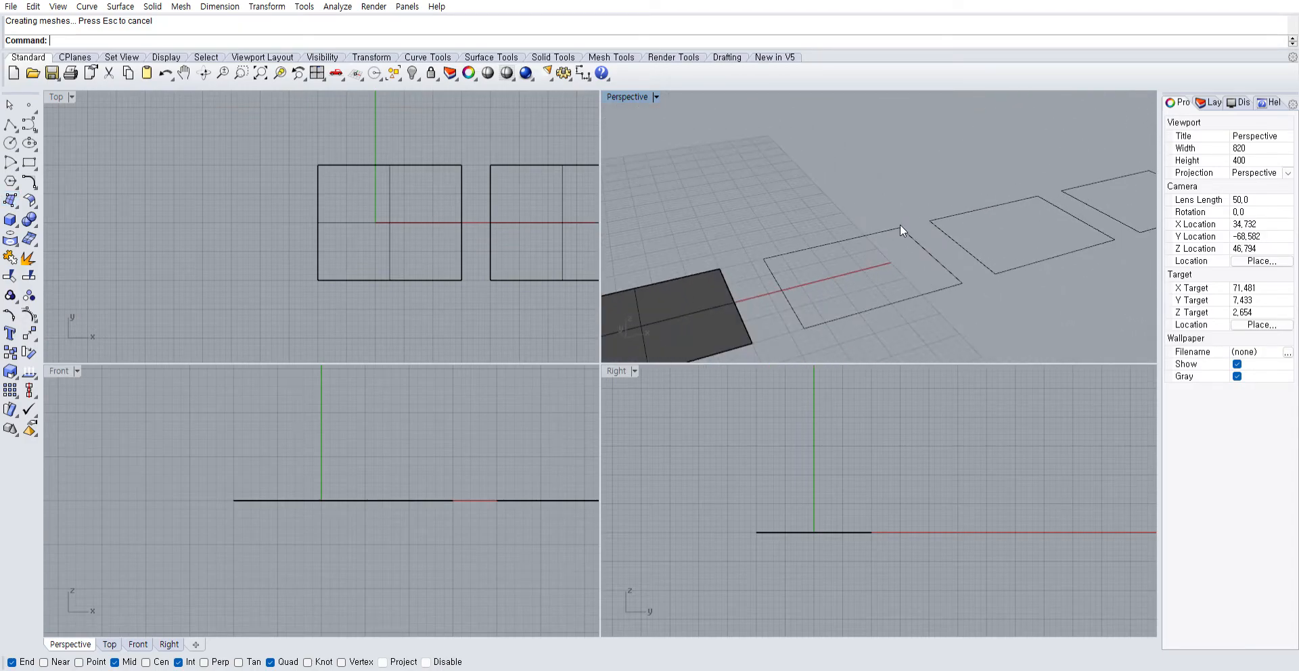
left_click(960, 272)
left_click(782, 286)
left_click_drag(806, 314, 826, 337)
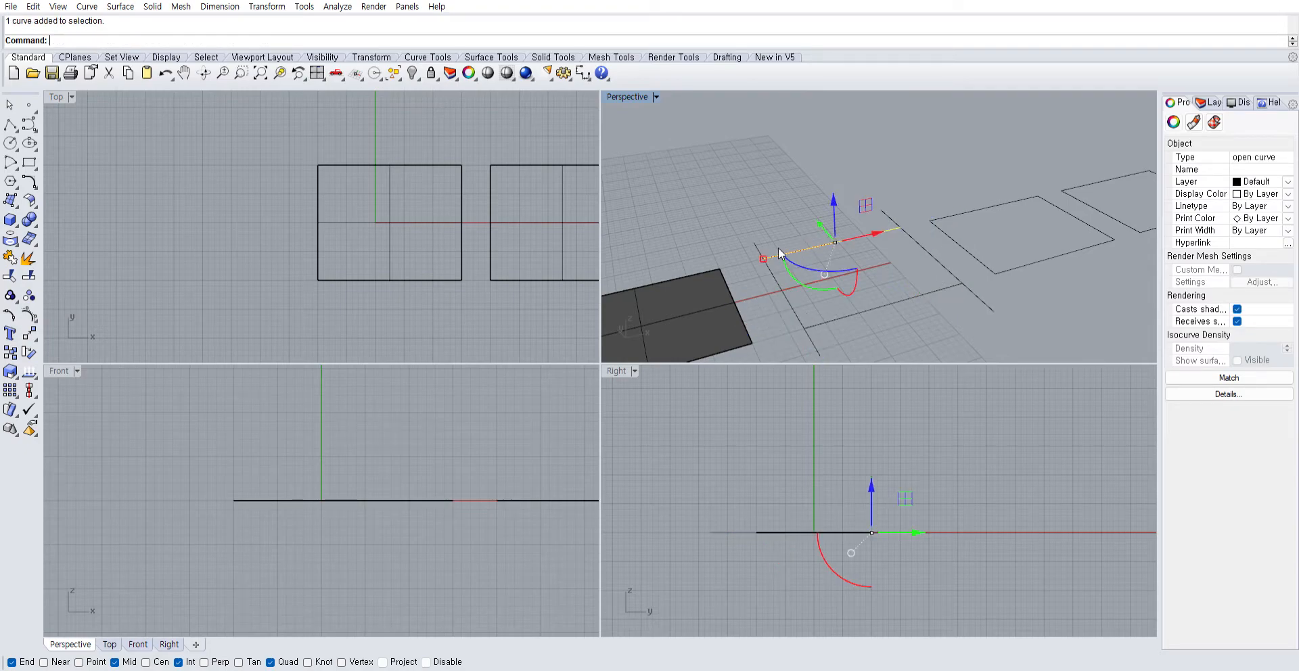
left_click(822, 315)
left_click_drag(804, 329, 787, 323)
left_click(1005, 324)
right_click_drag(1005, 324, 933, 342)
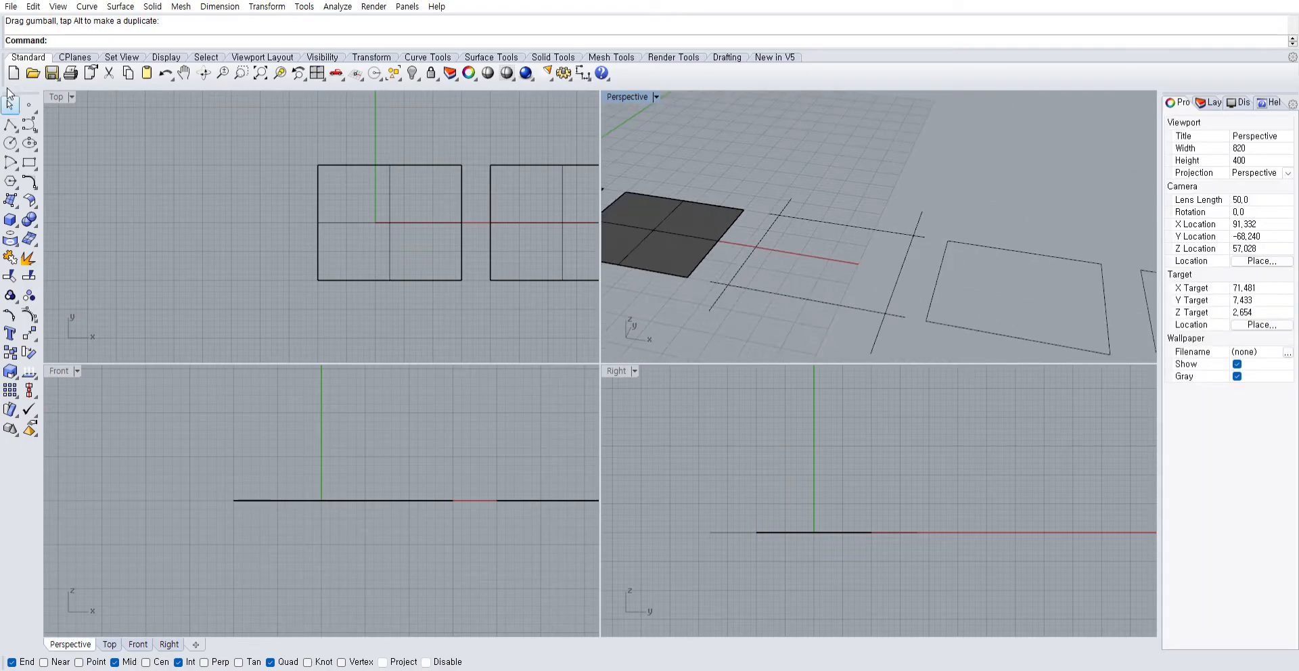
Create a surface from the network of the third rectangle's four crossing lines, keeping automatic curve sorting
left_click(10, 200)
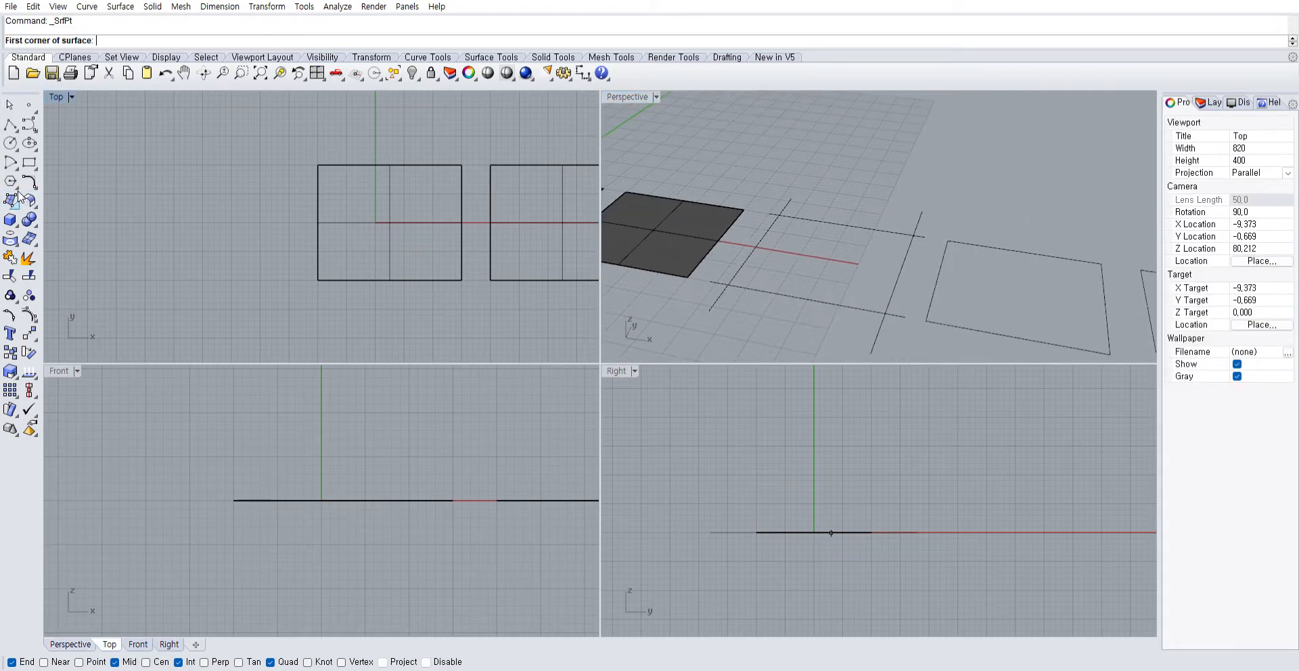
left_click(68, 188)
left_click_drag(815, 214, 793, 201)
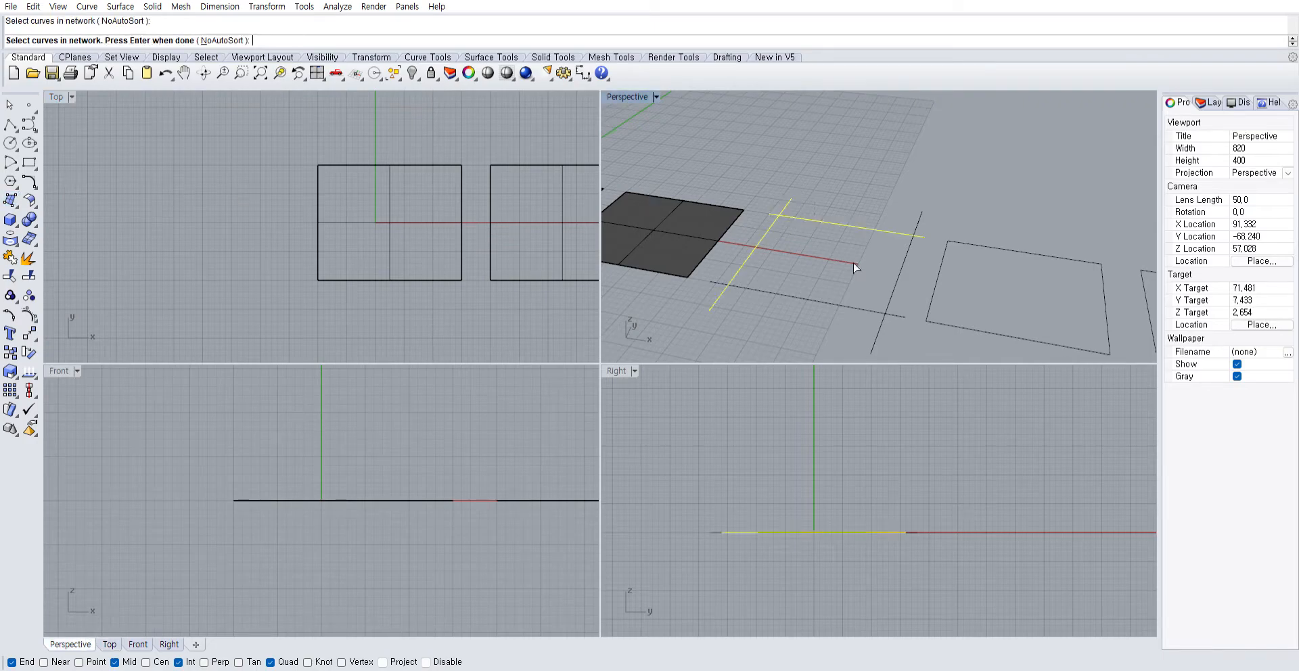
left_click_drag(875, 301, 870, 303)
key("Return")
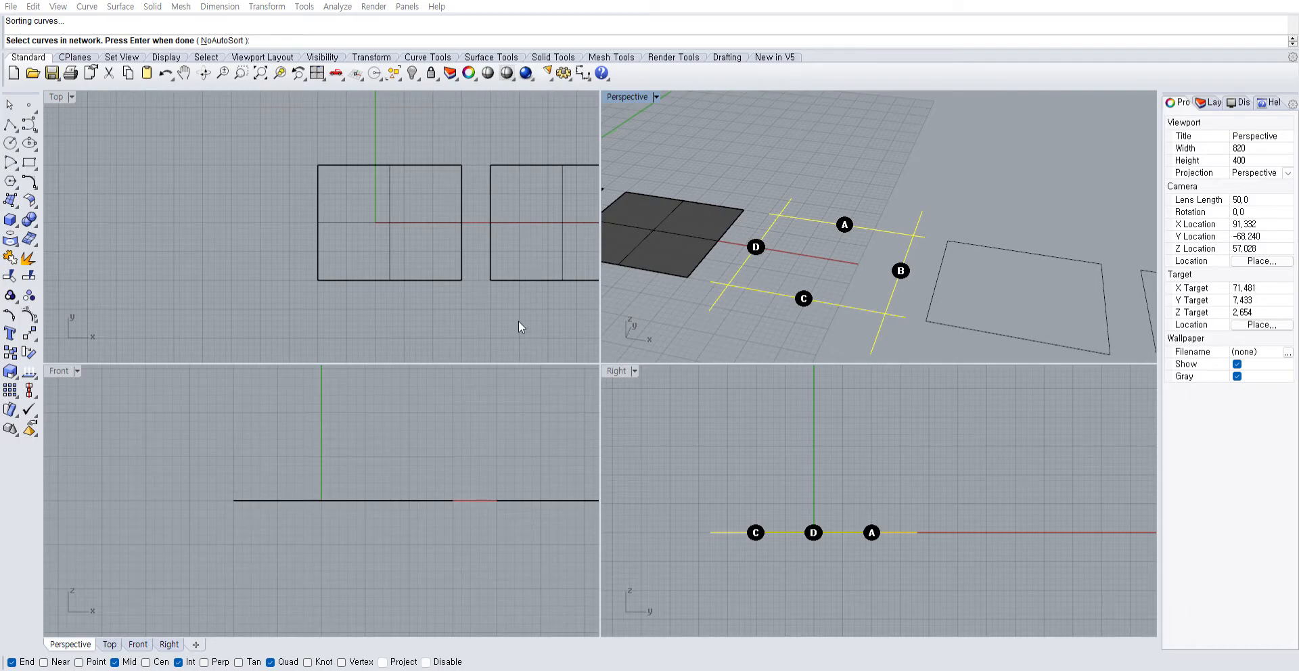
left_click(482, 375)
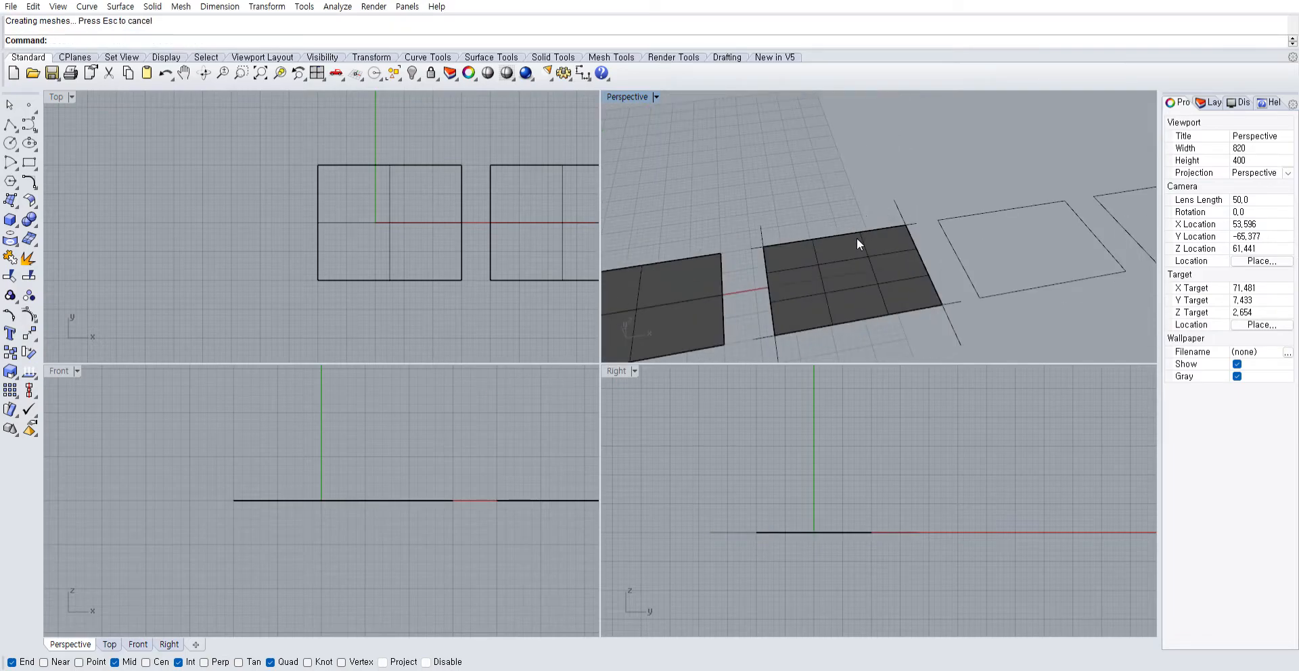
Duplicate the network surface with the gumball and stand the copy upright, raised and offset in Y from the row
left_click(809, 265)
key("Escape")
mouse_move(870, 226)
right_mouse_down()
mouse_move(899, 255)
mouse_move(887, 263)
mouse_move(916, 282)
mouse_move(890, 238)
right_mouse_up()
left_click(846, 256)
left_click_drag(846, 256, 700, 190)
key("alt")
left_click(753, 162)
right_click_drag(785, 158, 873, 147)
Duplicate one vertical edge of the upright surface as a curve with DupEdge on the current layer
left_click(10, 124)
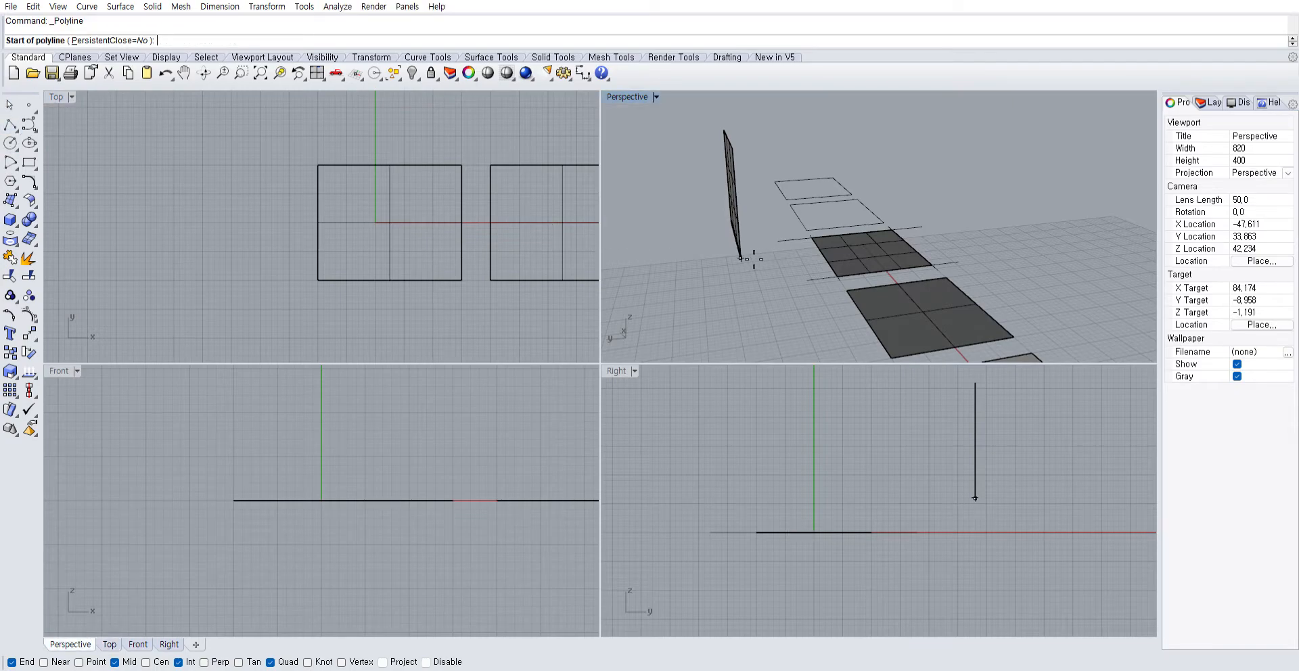
key("Escape")
mouse_move(756, 274)
right_mouse_down()
mouse_move(801, 264)
mouse_move(754, 275)
right_mouse_up()
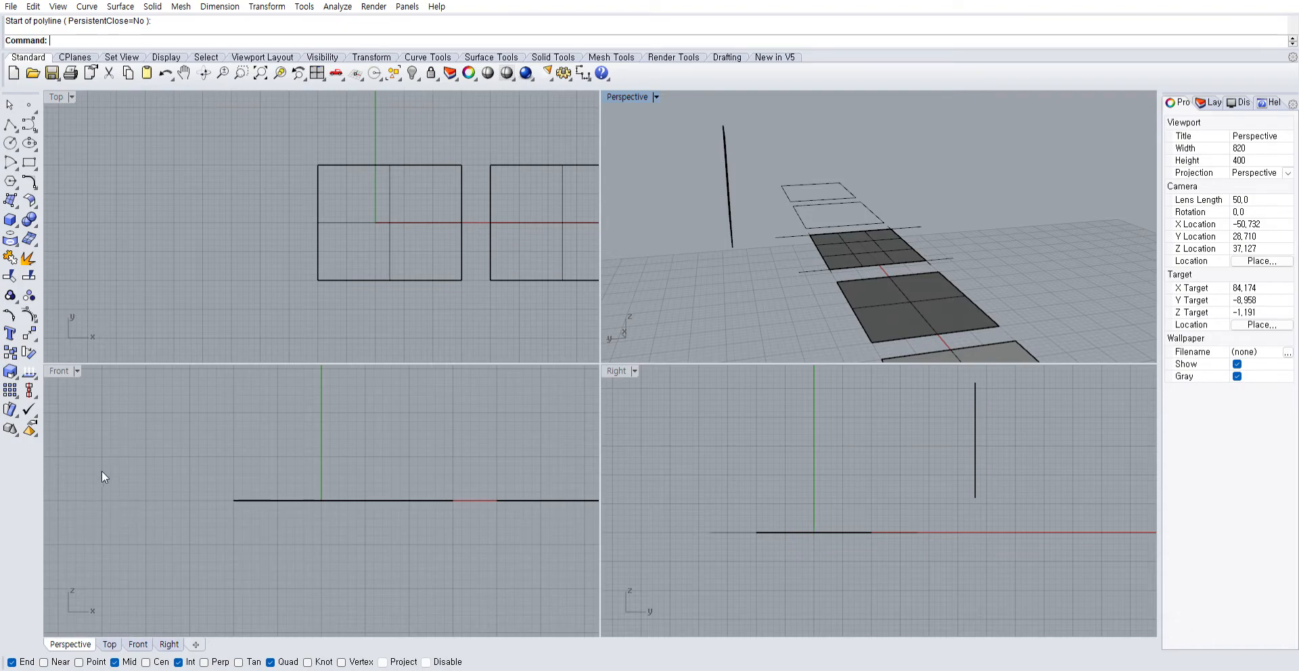
type("DupEdge")
key("Return")
right_click_drag(653, 276, 636, 169)
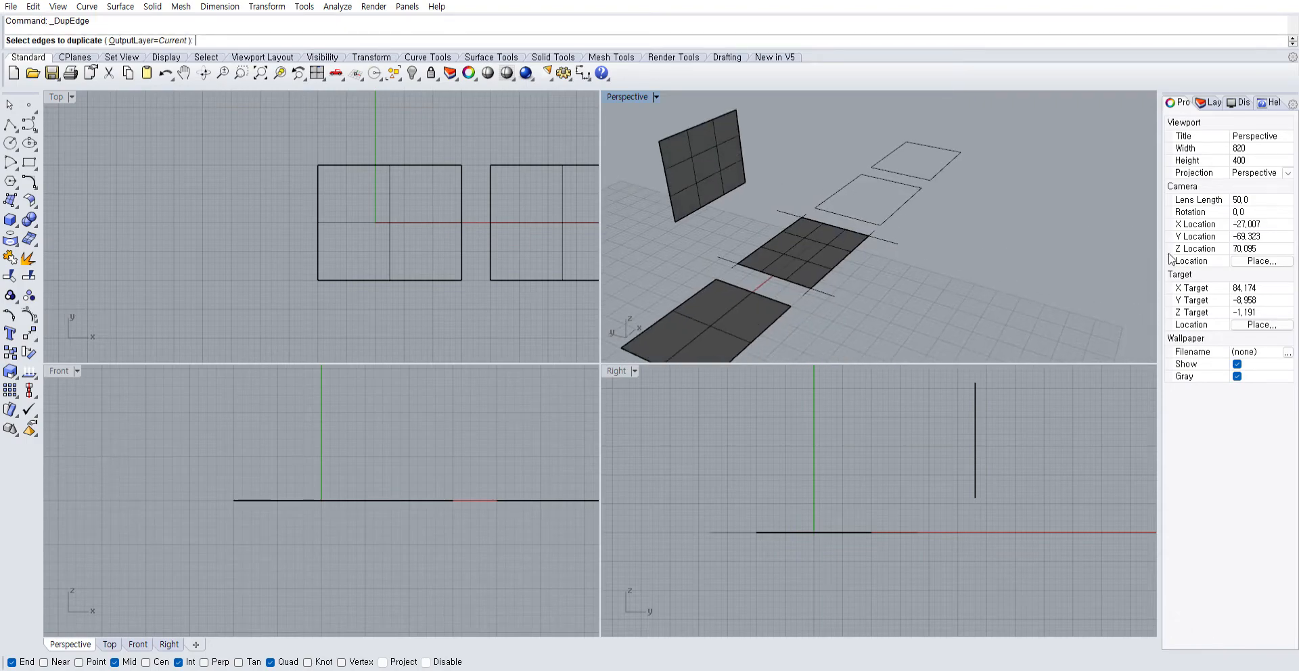
left_click(667, 177)
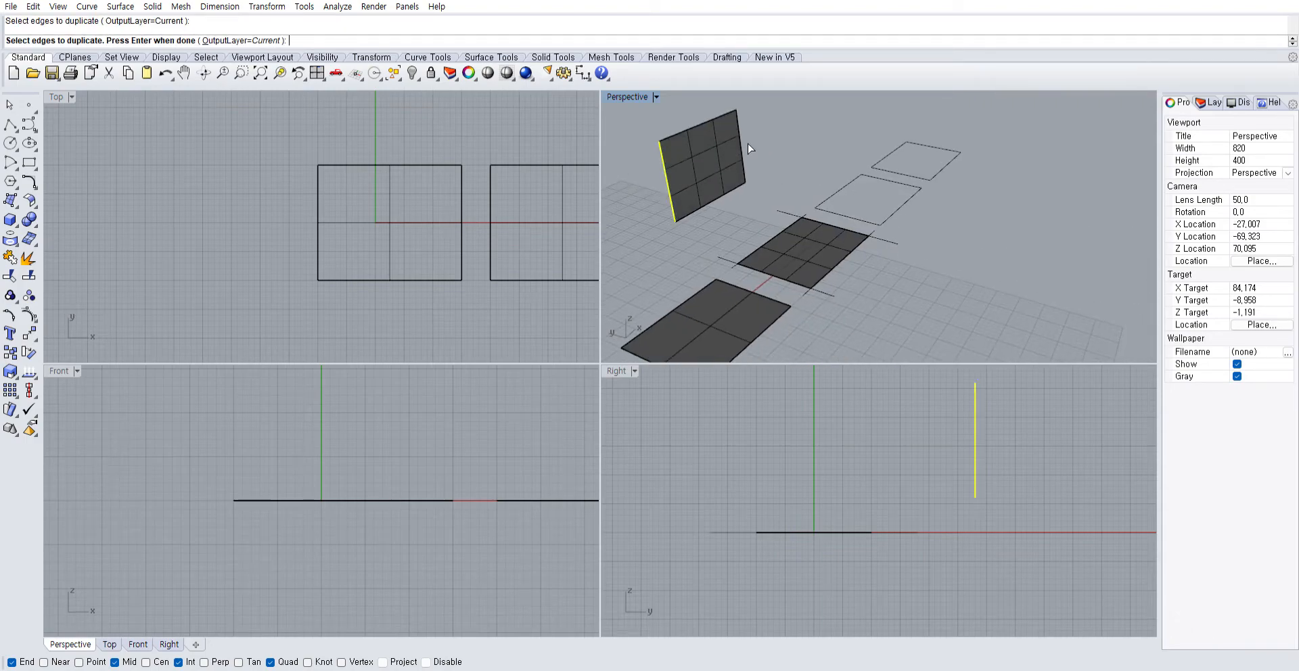
key("Return")
key("Escape")
right_click_drag(781, 140, 846, 169)
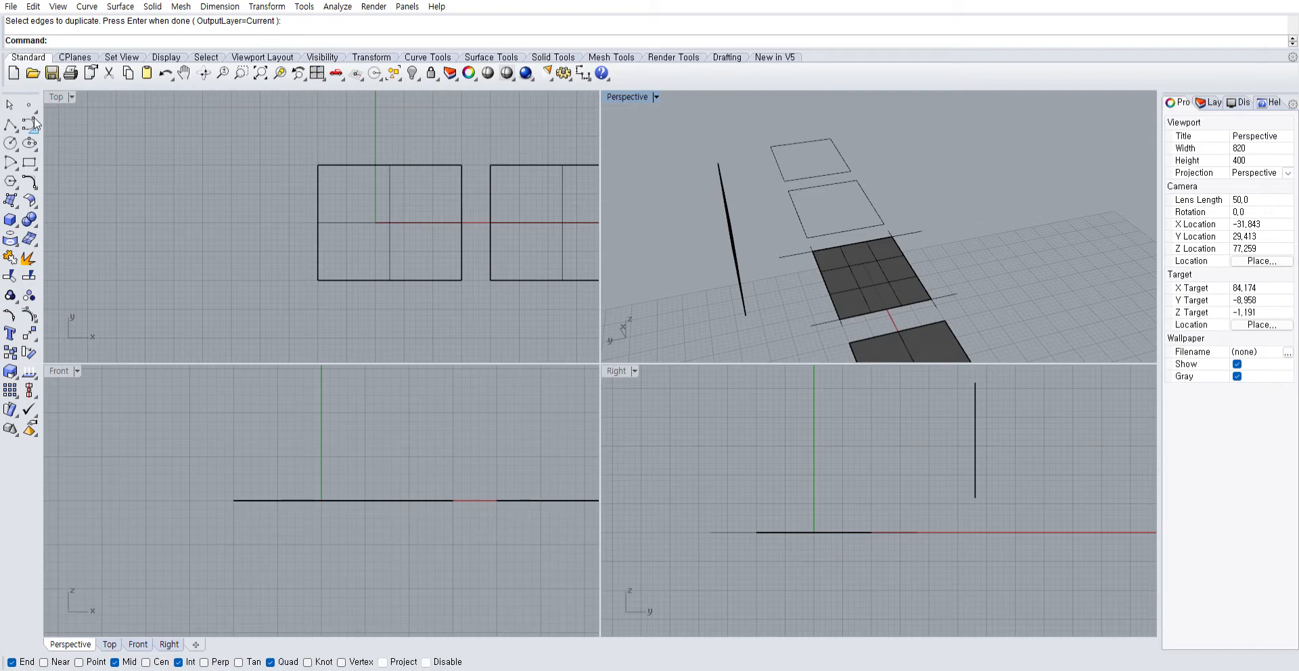
left_click(165, 324)
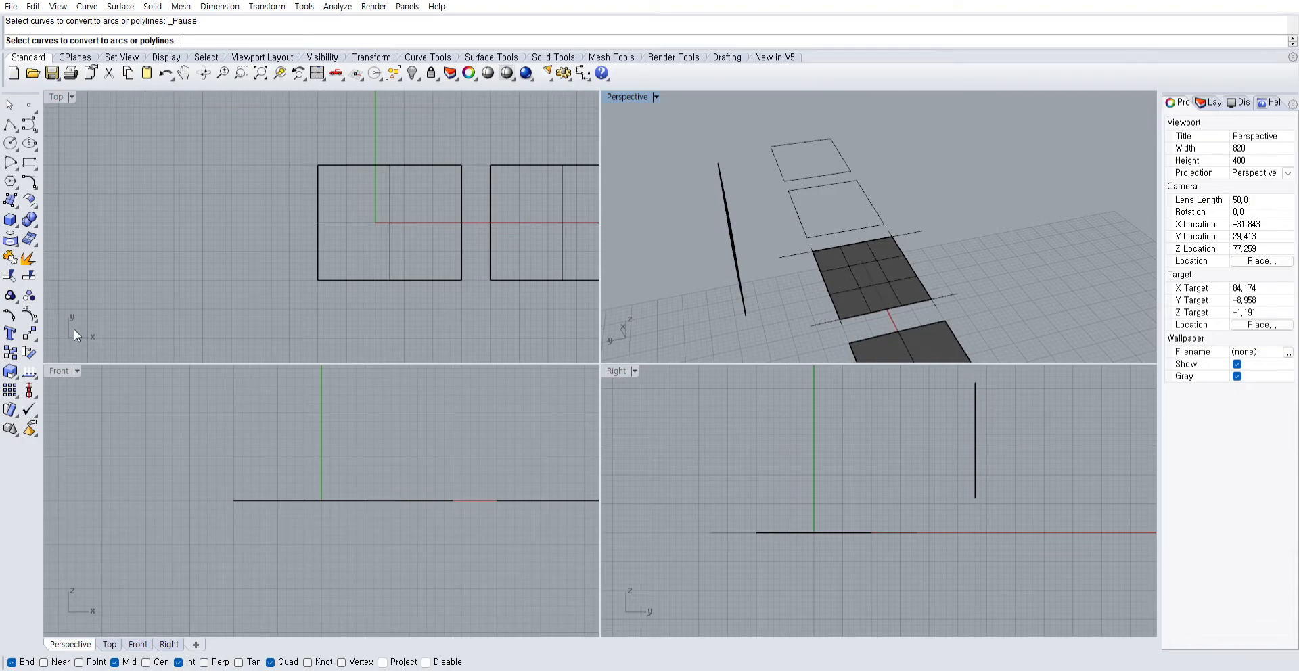
left_click(745, 316)
left_click(840, 320)
scroll(531, 449, "down", 20)
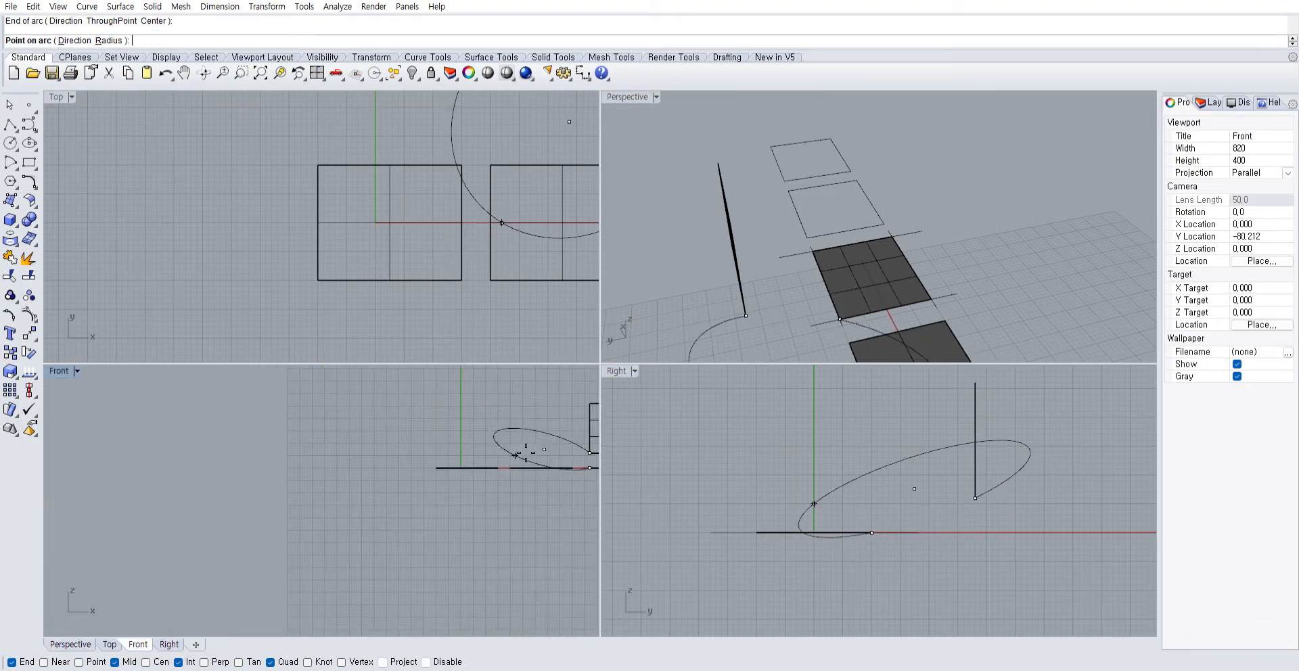
right_click_drag(535, 449, 518, 458)
scroll(518, 458, "up", 20)
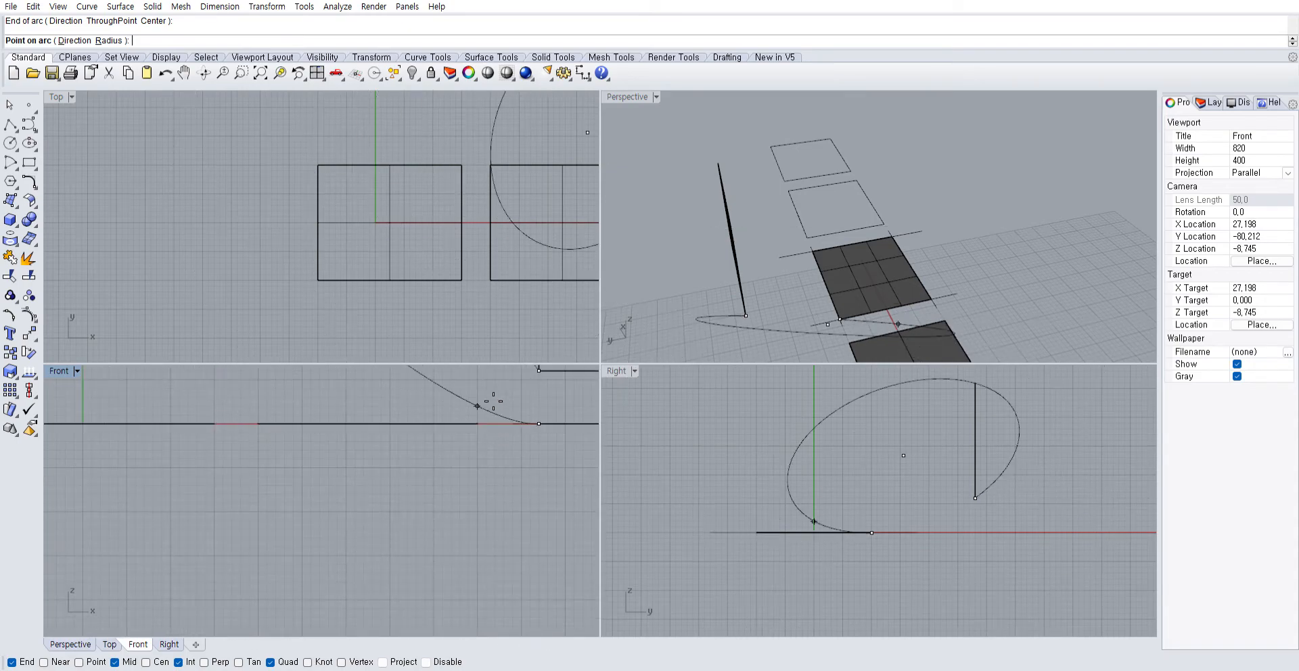
right_click_drag(504, 424, 441, 490)
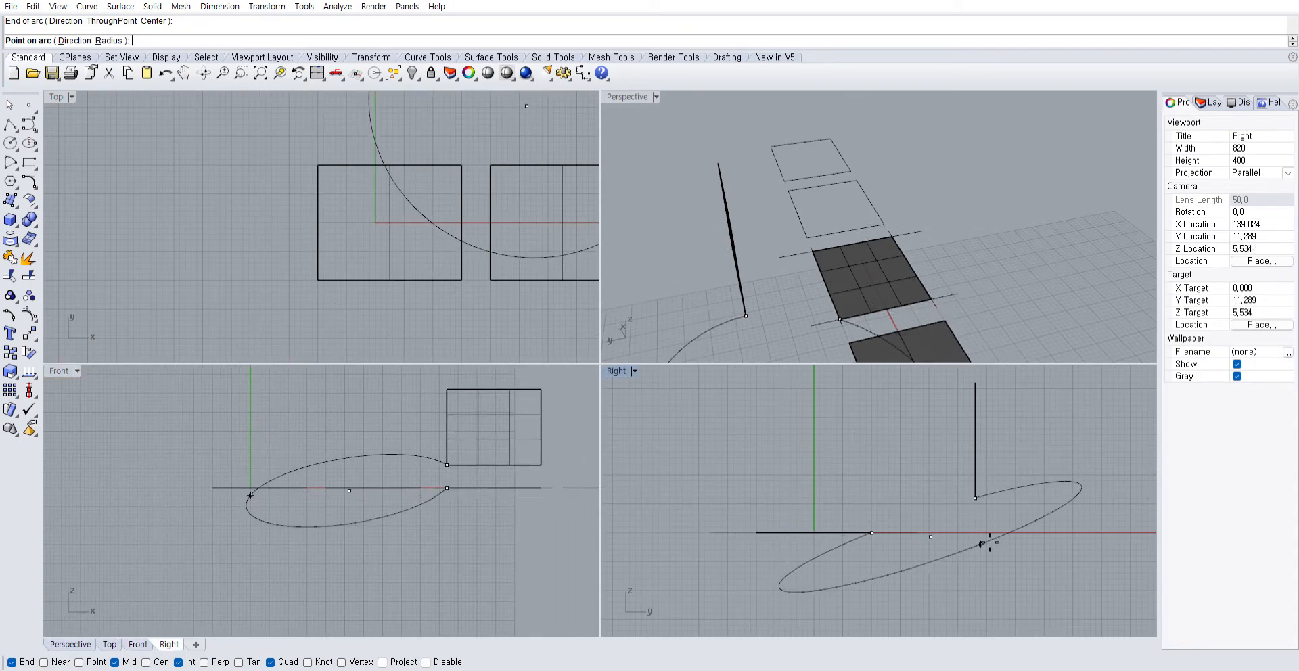
key("Escape")
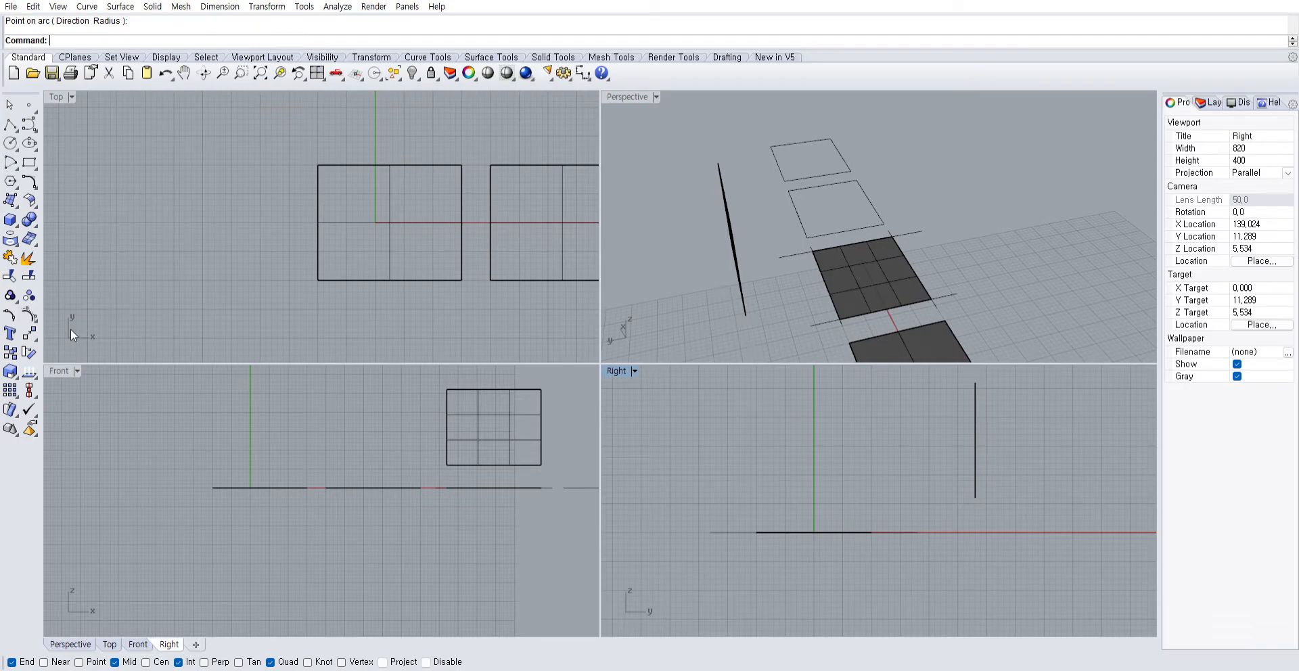
Draw a three-point circle in the Right view plane through the upright surface's lower far corner and the matching extended edge line's end
left_click(91, 265)
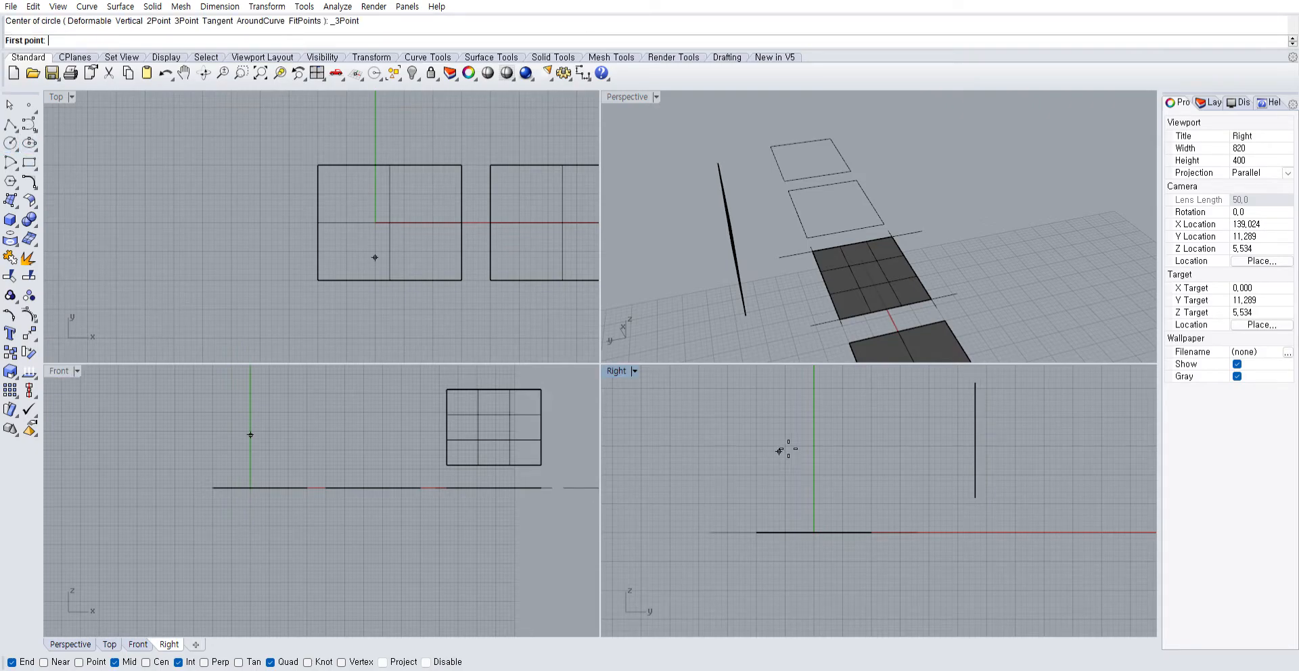
left_click(976, 498)
left_click(919, 532)
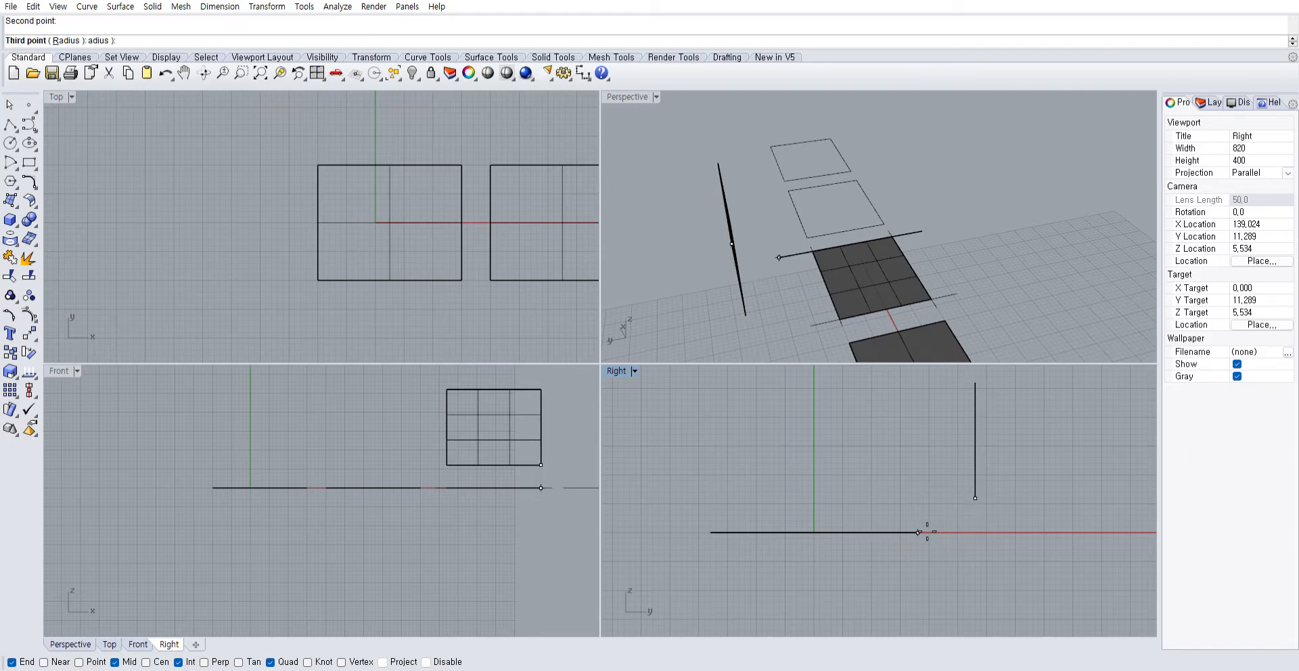
left_click(886, 465)
Draw a second three-point circle linking the upright surface's near lower corner to the third rectangle's near corner
scroll(813, 318, "up", 5)
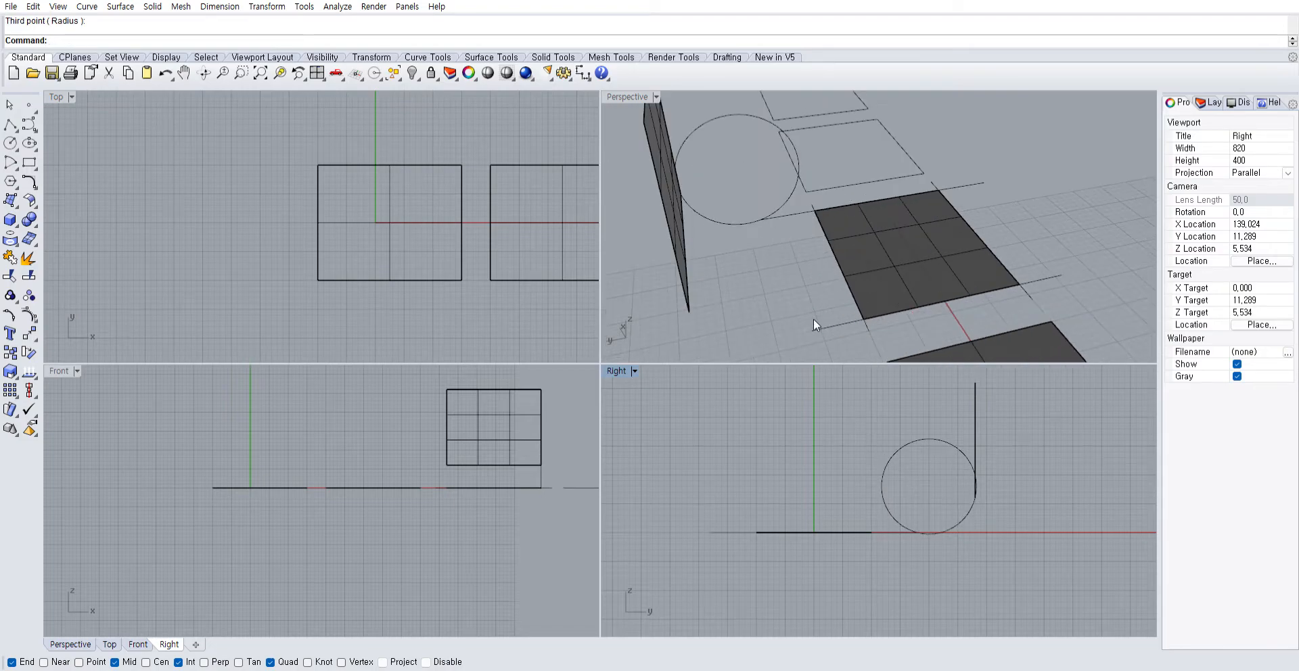
right_click_drag(813, 319, 791, 328)
right_click(792, 328)
left_click(638, 303)
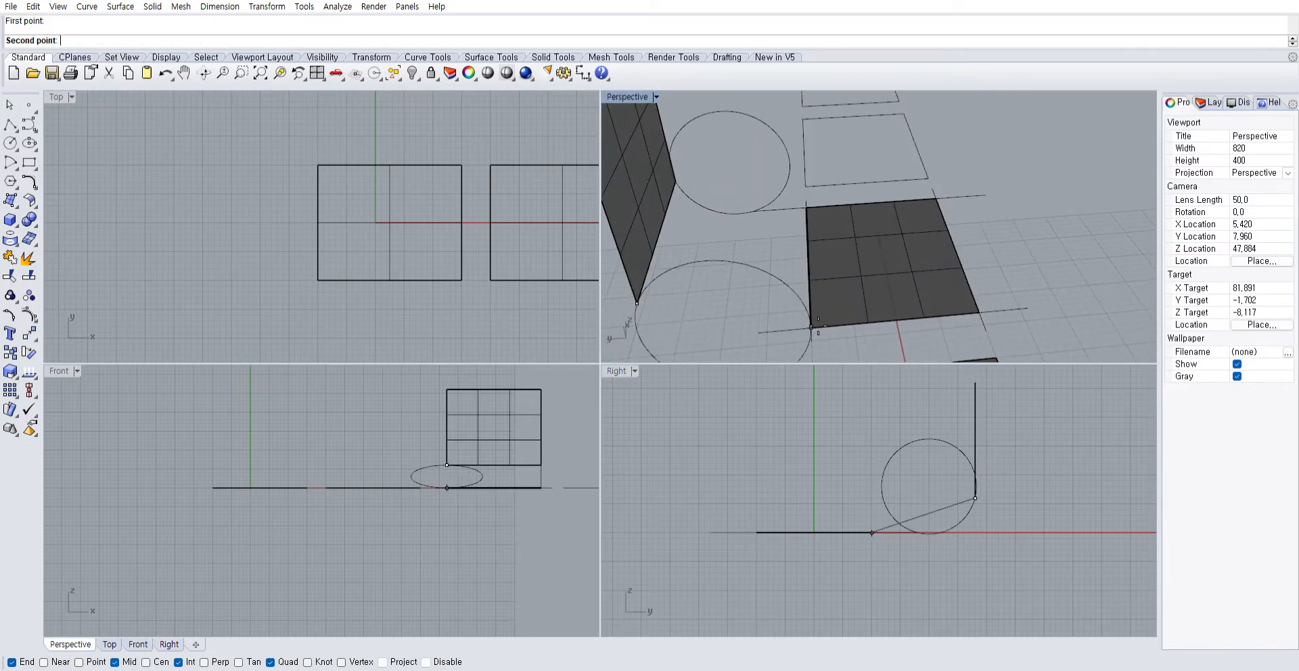
left_click(811, 327)
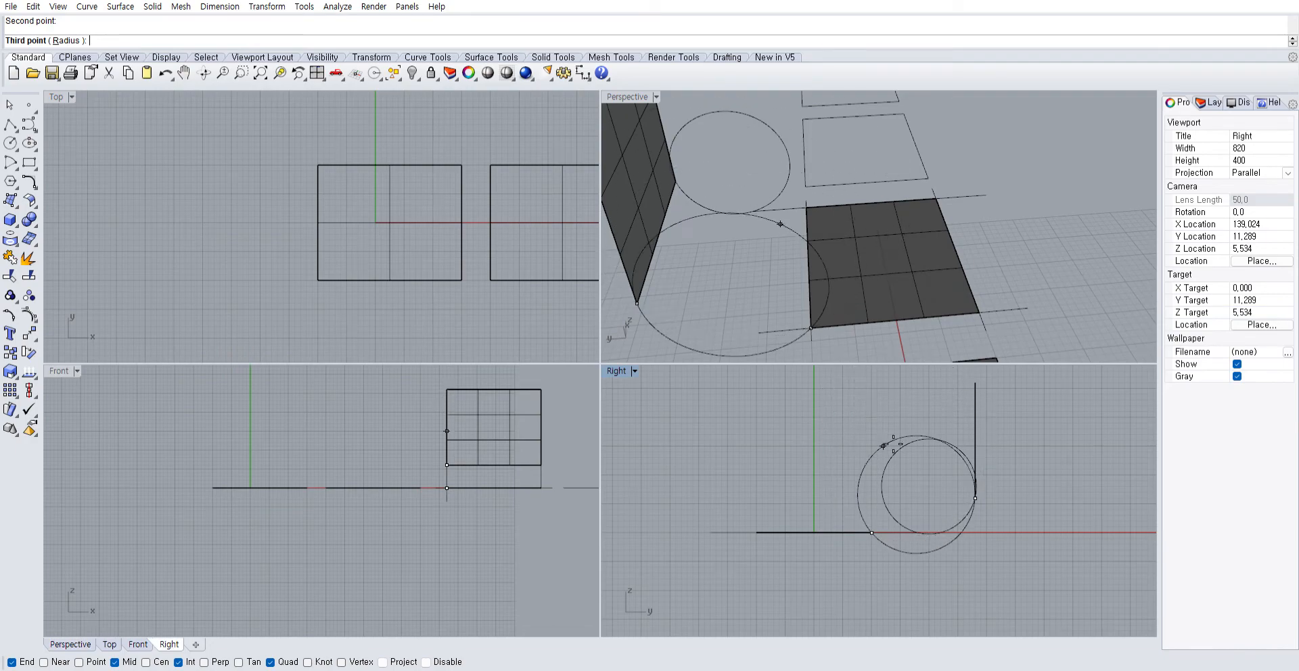
left_click(866, 434)
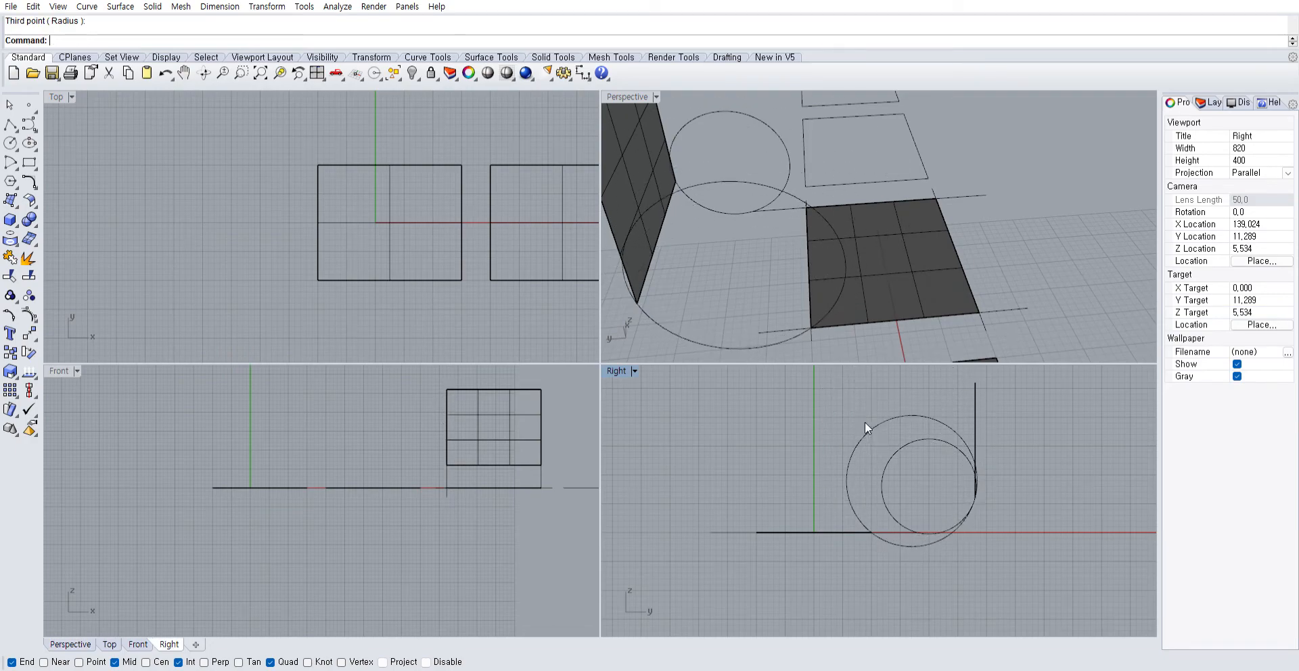
Delete the first, smaller circle at the far side of the two surfaces
right_click_drag(751, 281, 781, 240)
left_click(781, 241)
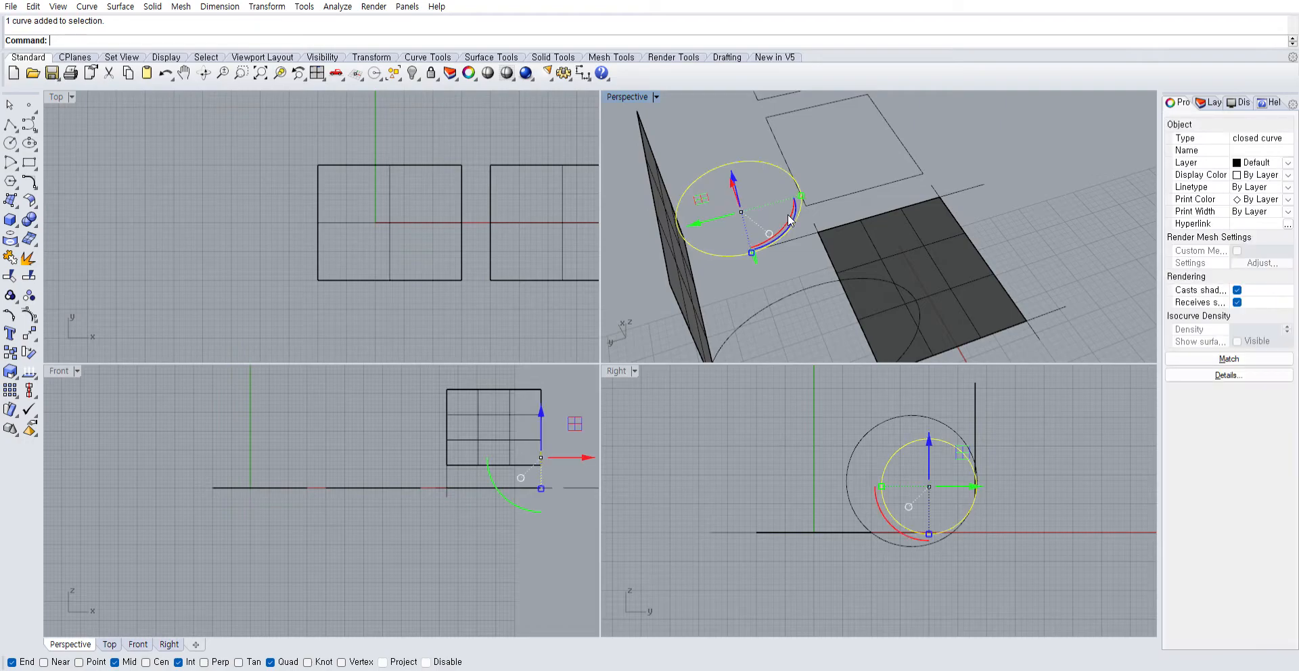
key("Delete")
key("Return")
left_click(833, 229)
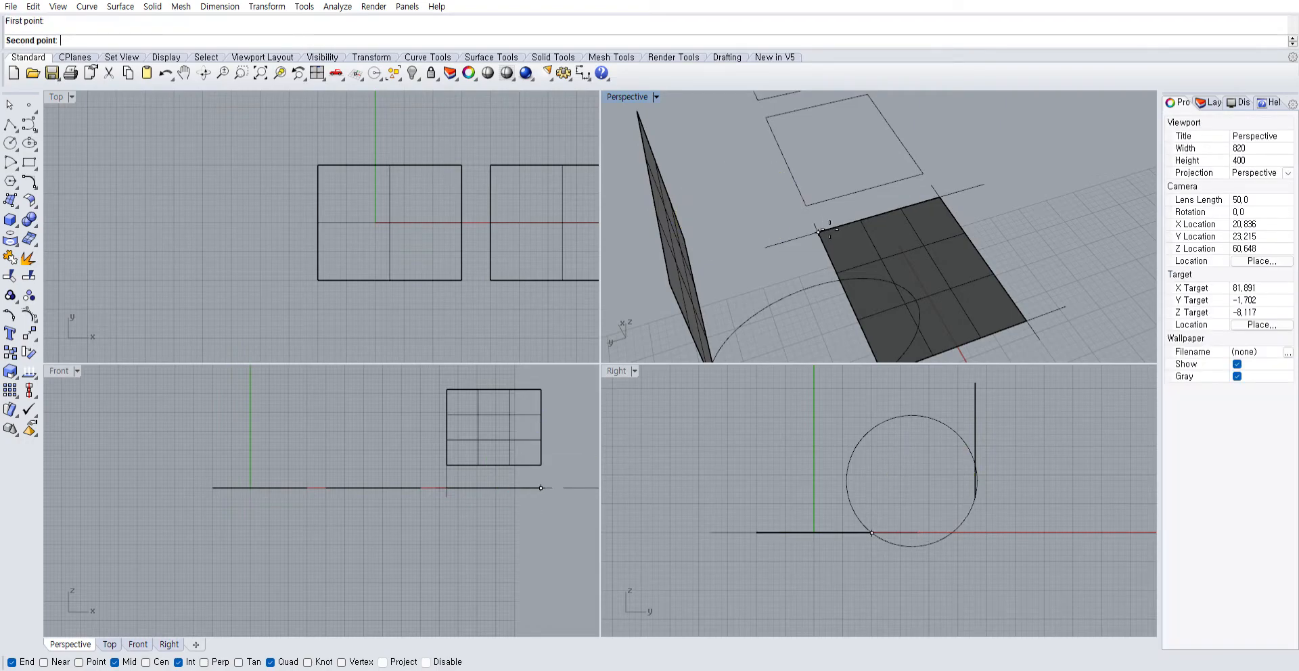
right_click_drag(831, 228, 754, 238)
left_click(688, 186)
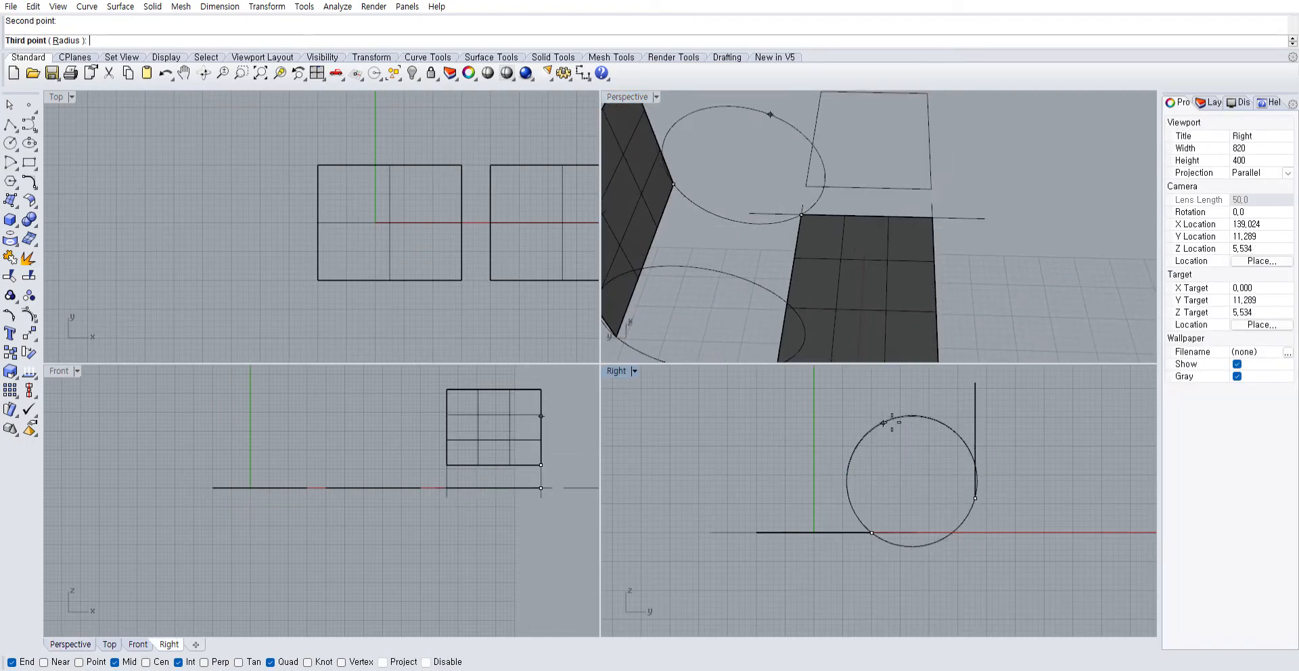
key("Escape")
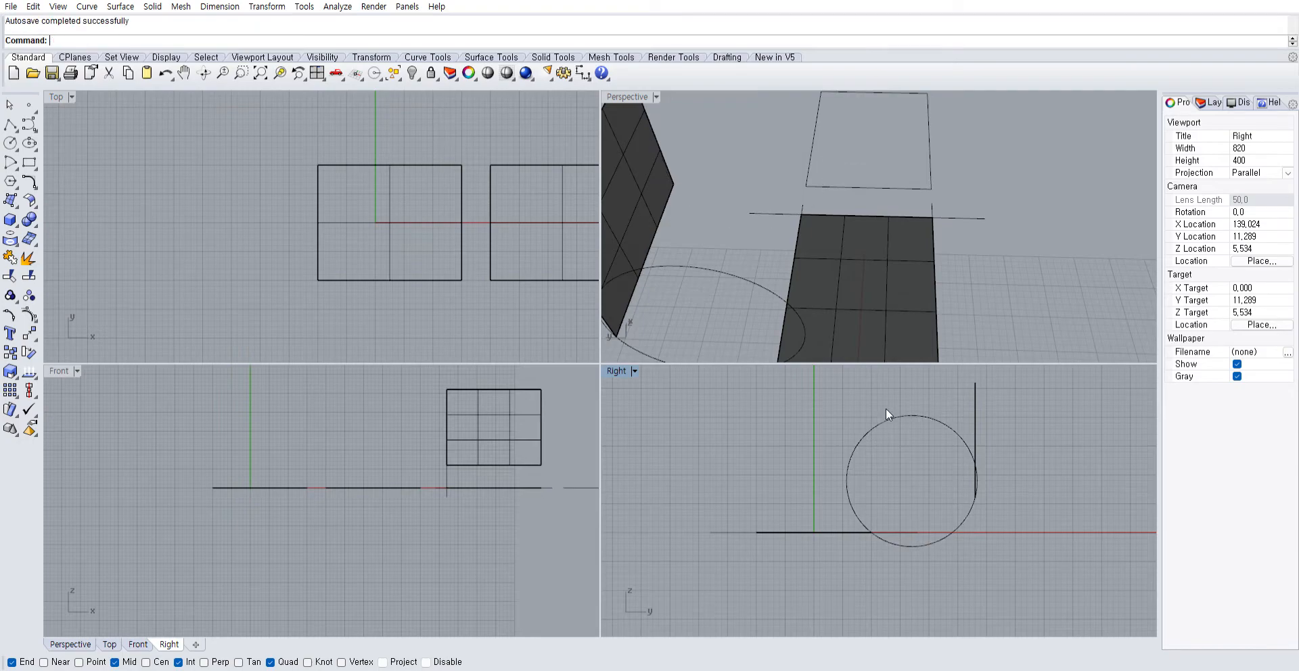
Draw a three-point circle through the far corners of the flat and upright surfaces, matching the near circle's outline
key("Return")
left_click(801, 215)
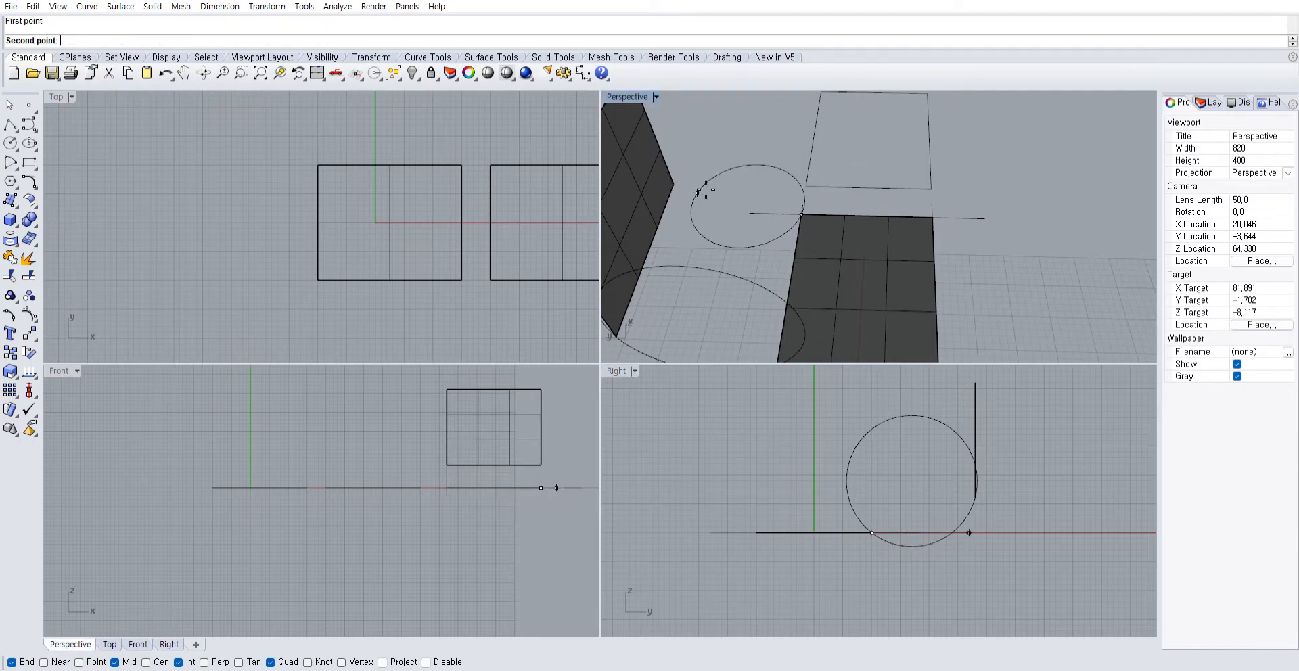
left_click(674, 184)
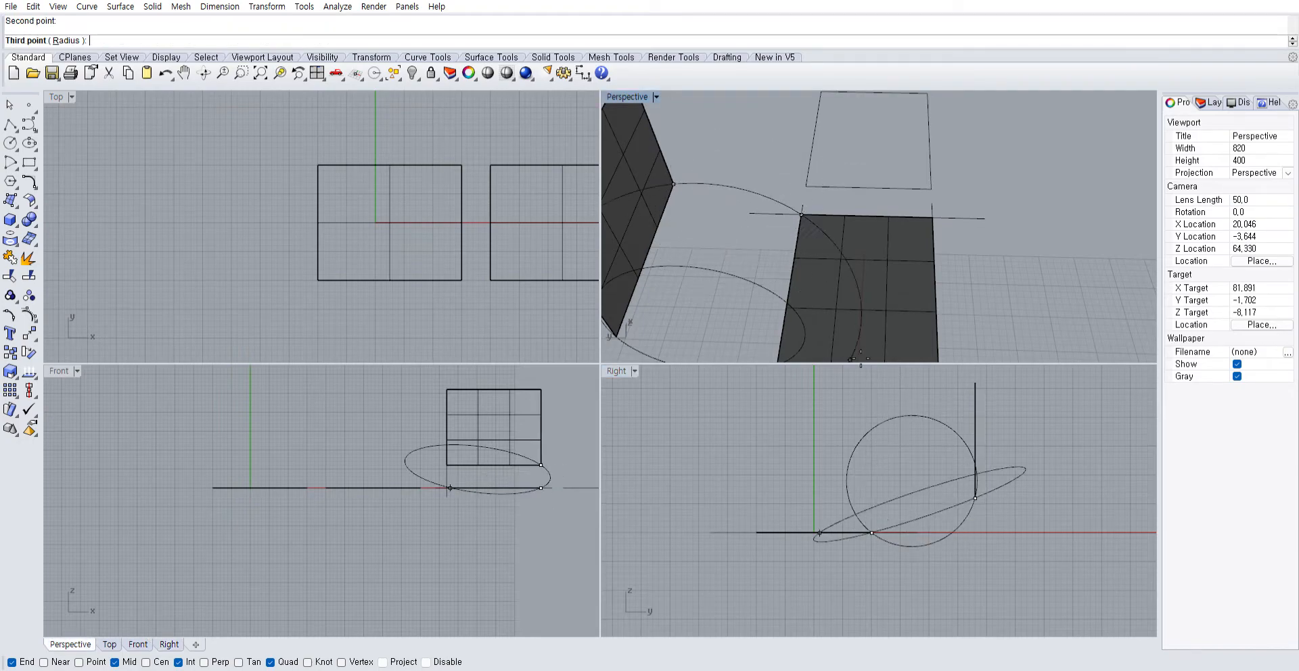
left_click(884, 422)
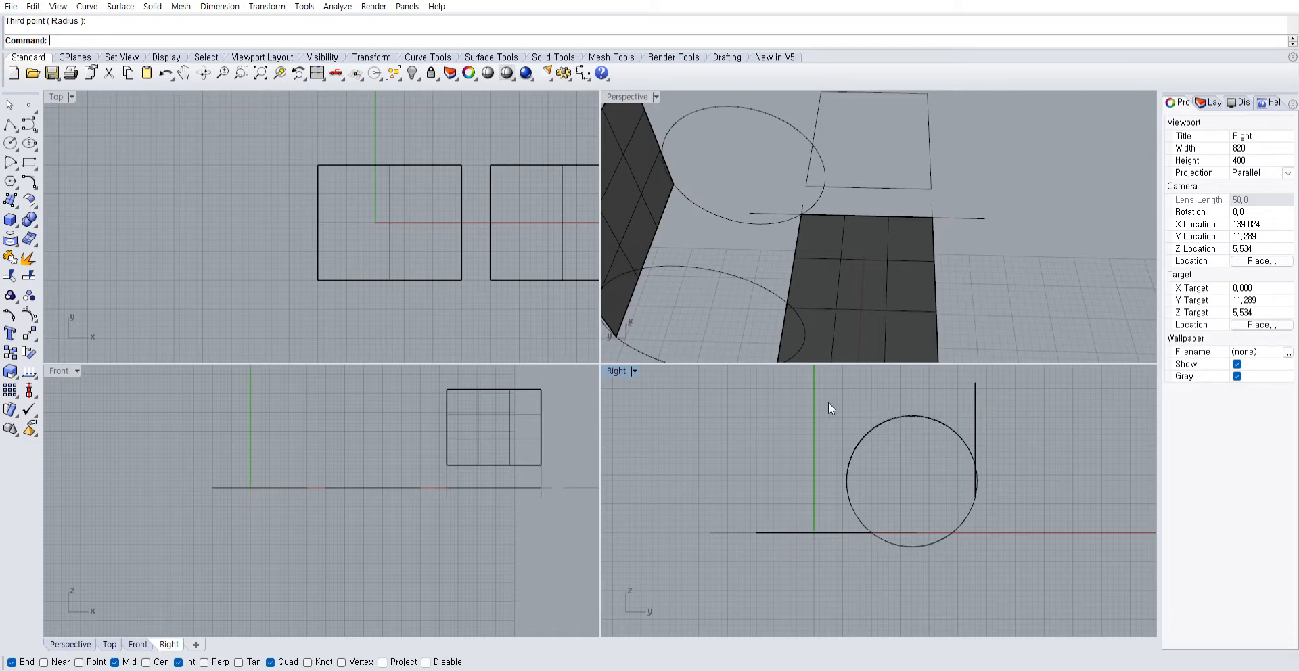
Delete both three-point circles between the flat and upright surfaces
left_click_drag(923, 391, 882, 429)
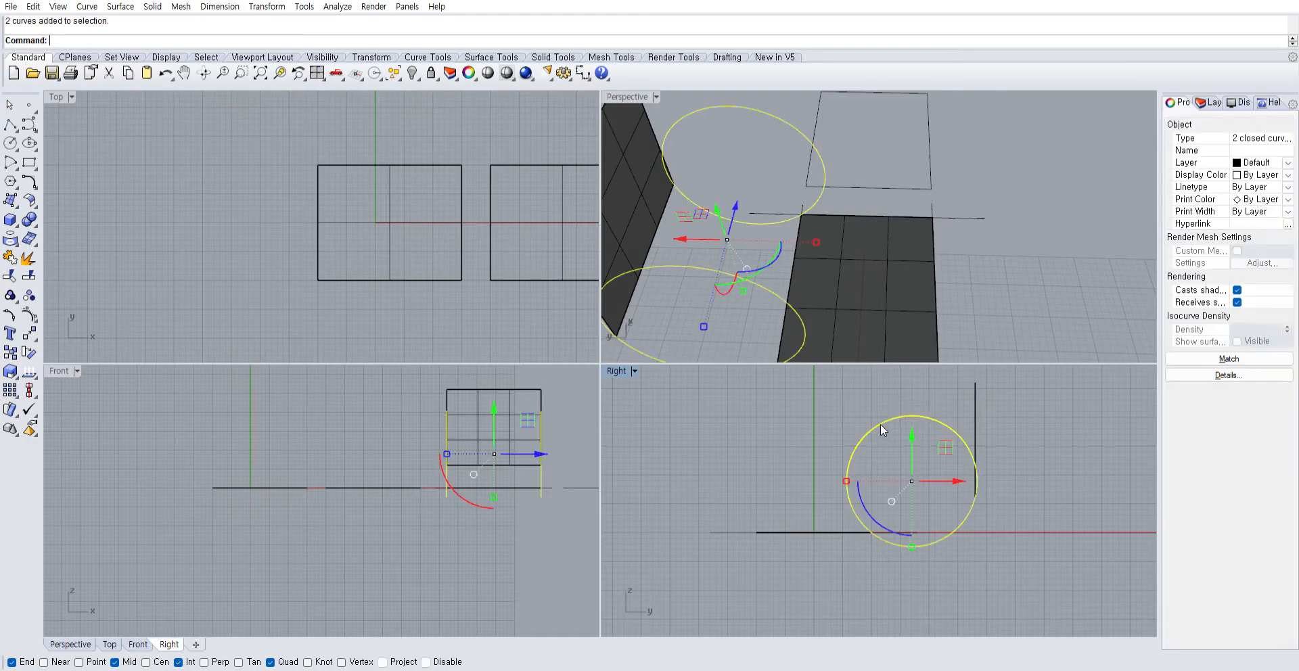
scroll(780, 189, "up", 2)
left_click(780, 189)
right_click_drag(781, 190, 832, 203)
scroll(781, 234, "up", 4)
left_click(781, 233)
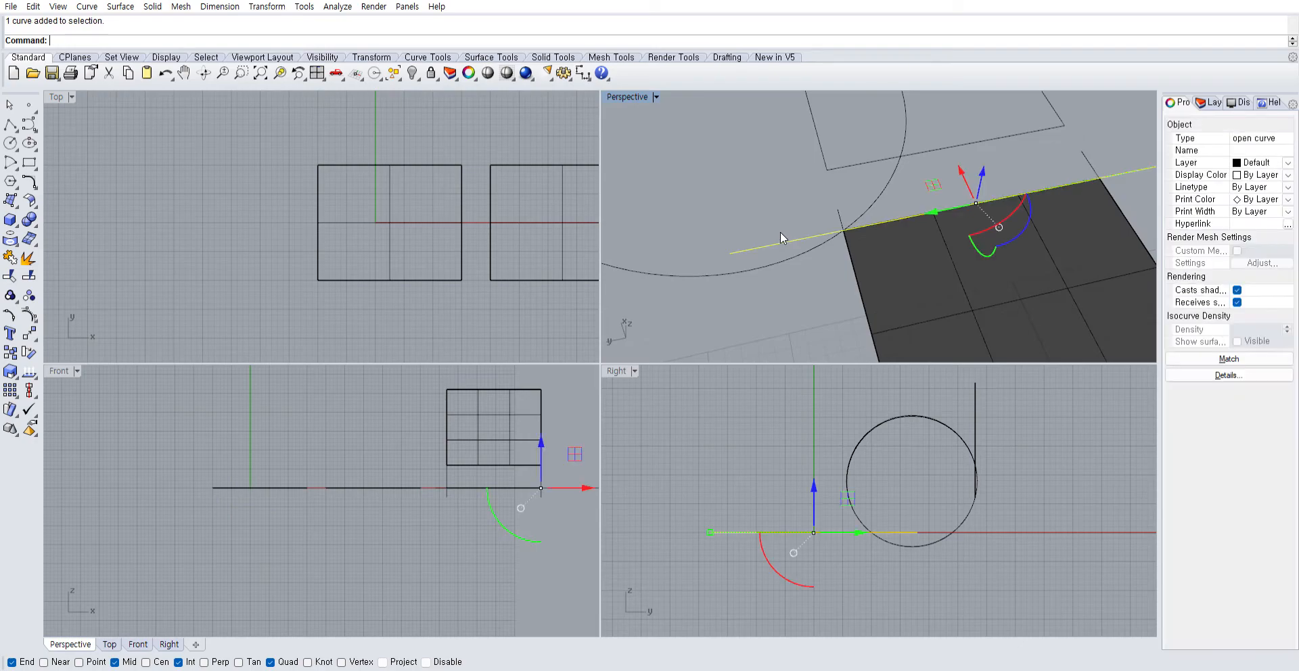
left_click(771, 254, "shift")
right_click_drag(771, 255, 708, 148)
left_click(843, 179)
left_click(785, 267)
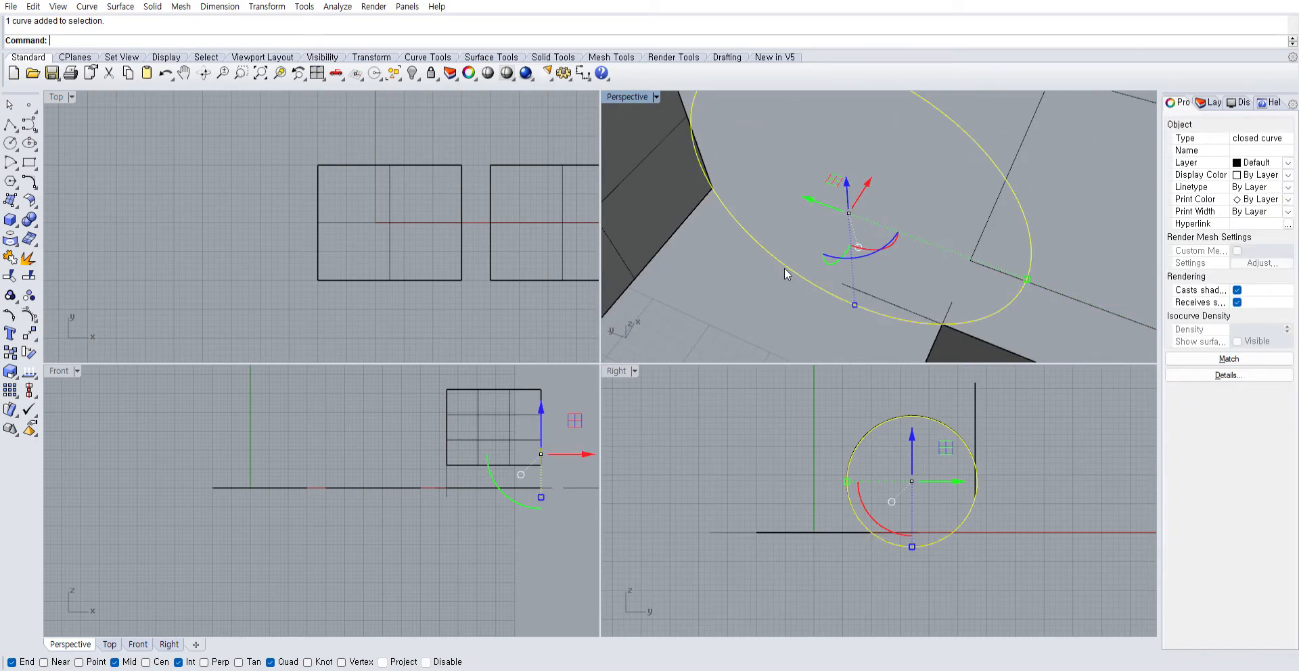
key("Delete")
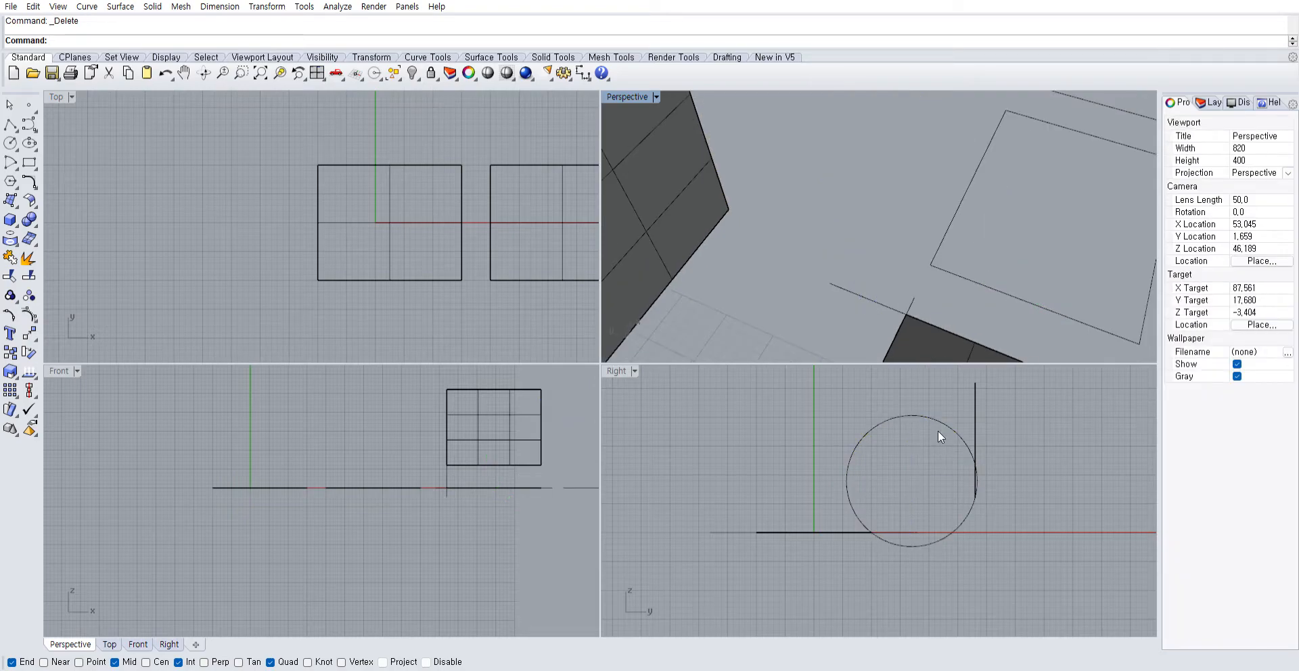
left_click(899, 427)
key("Delete")
Shorten the third rectangle's two Y-direction edge lines with the gumball so they end at the flat surface's corners
right_click_drag(903, 314, 887, 233)
left_click(920, 212)
left_click_drag(985, 268, 932, 245)
left_click(667, 298)
right_click_drag(715, 322, 748, 257, "shift")
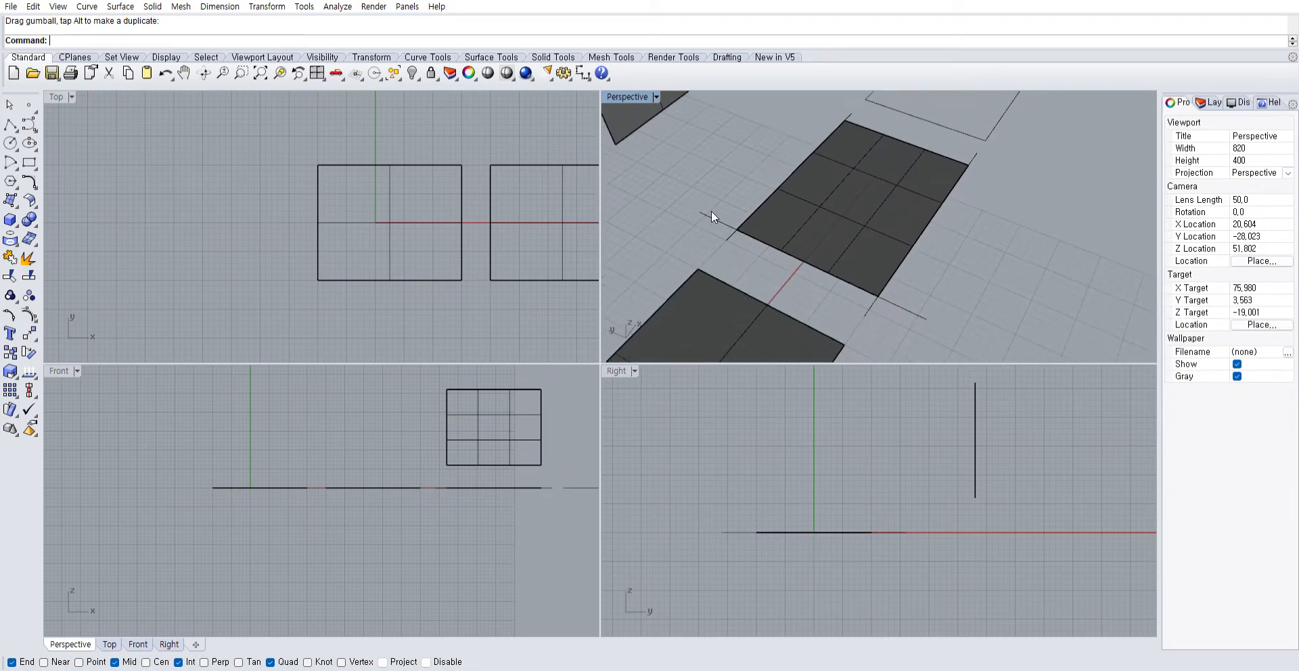
left_click(713, 217)
left_click_drag(927, 319, 879, 296)
left_click(895, 283)
right_click_drag(902, 229, 873, 240)
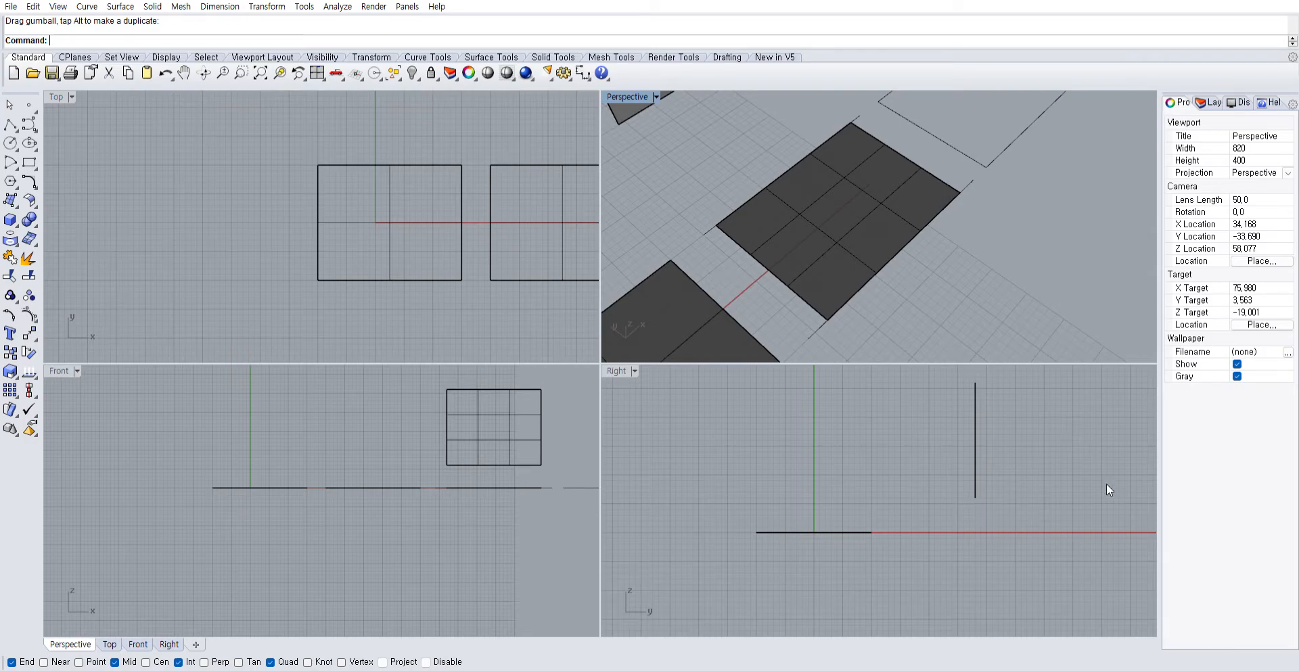
Create an untrimmed arc blend from the upright surface's near vertical edge curve to the flat surface's near edge line, adjusting its blend point
key("Return")
right_click_drag(859, 208, 620, 166)
left_click(617, 184)
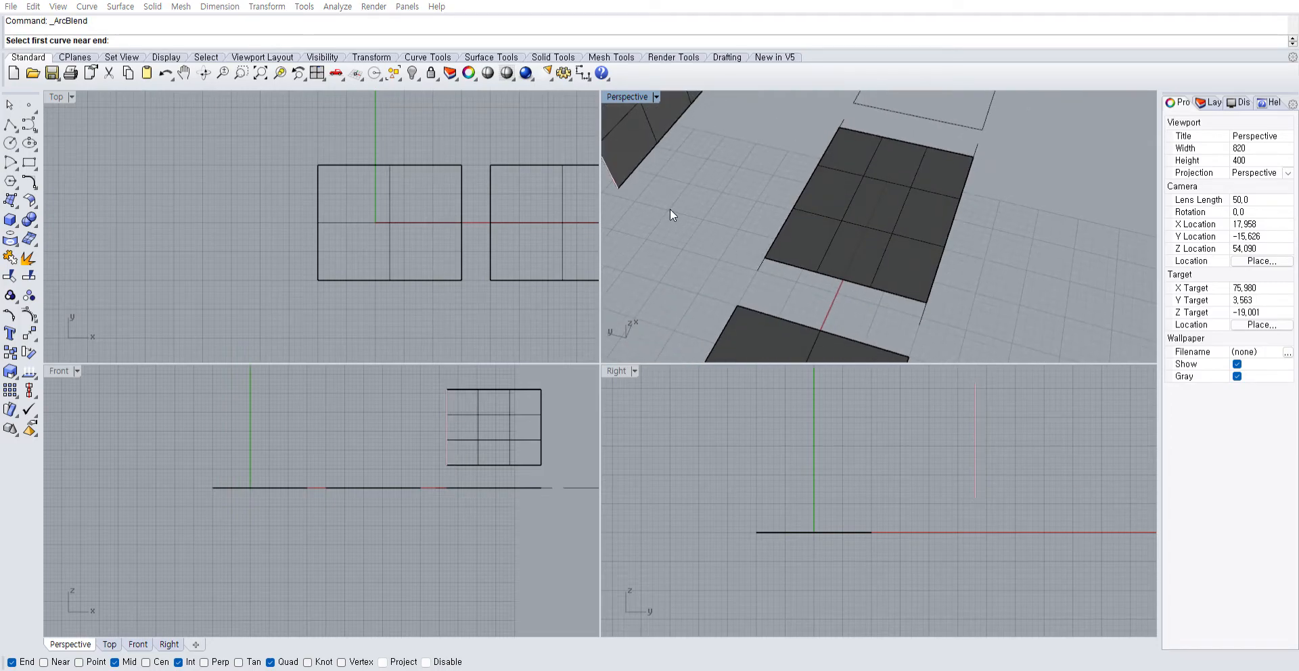
left_click(824, 274)
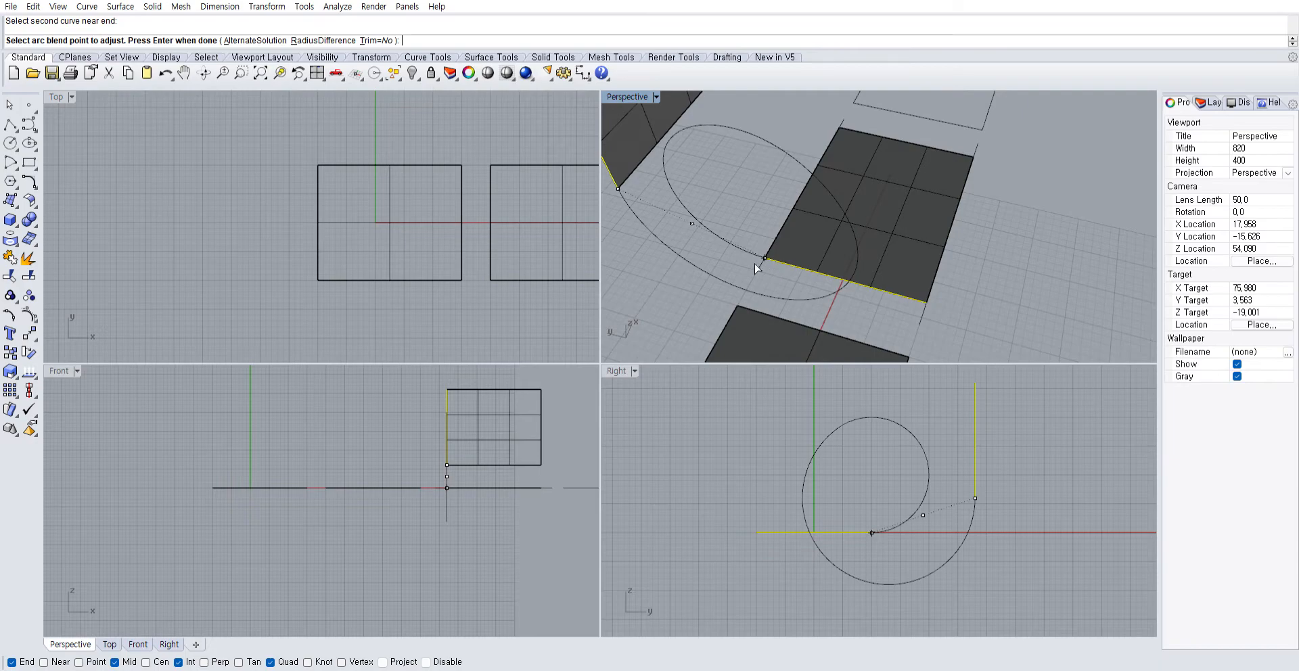
left_click(692, 222)
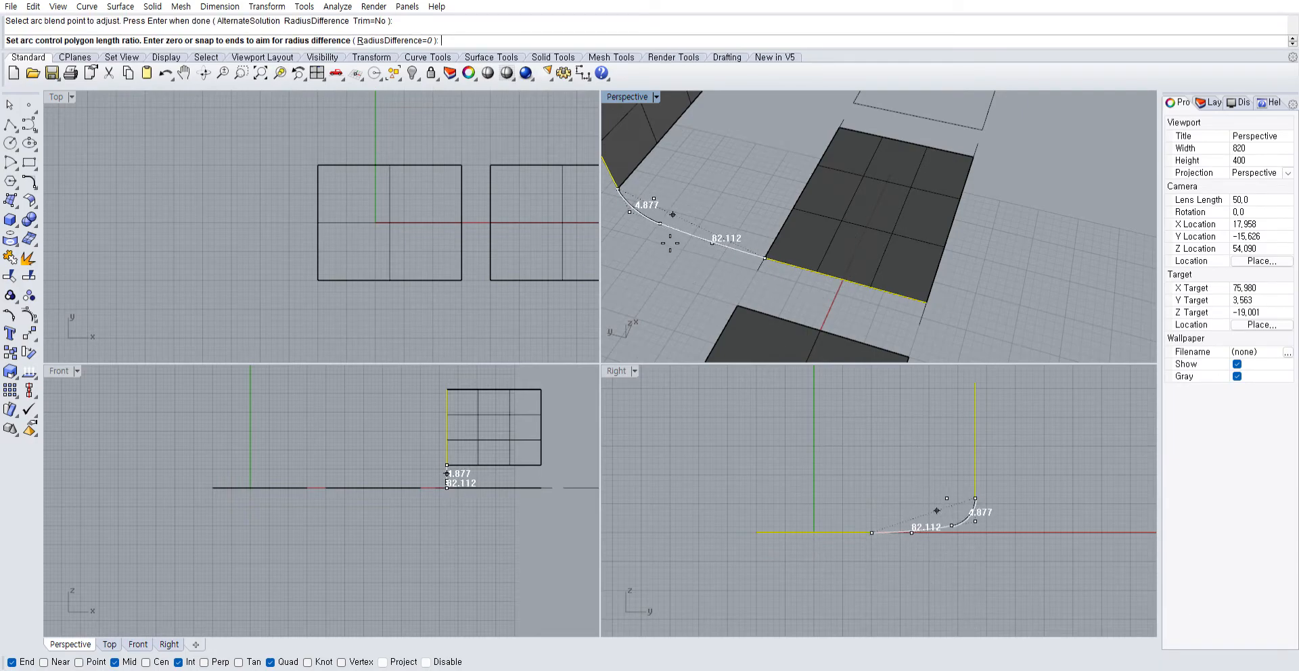
left_click(676, 238)
right_click_drag(696, 232, 751, 228)
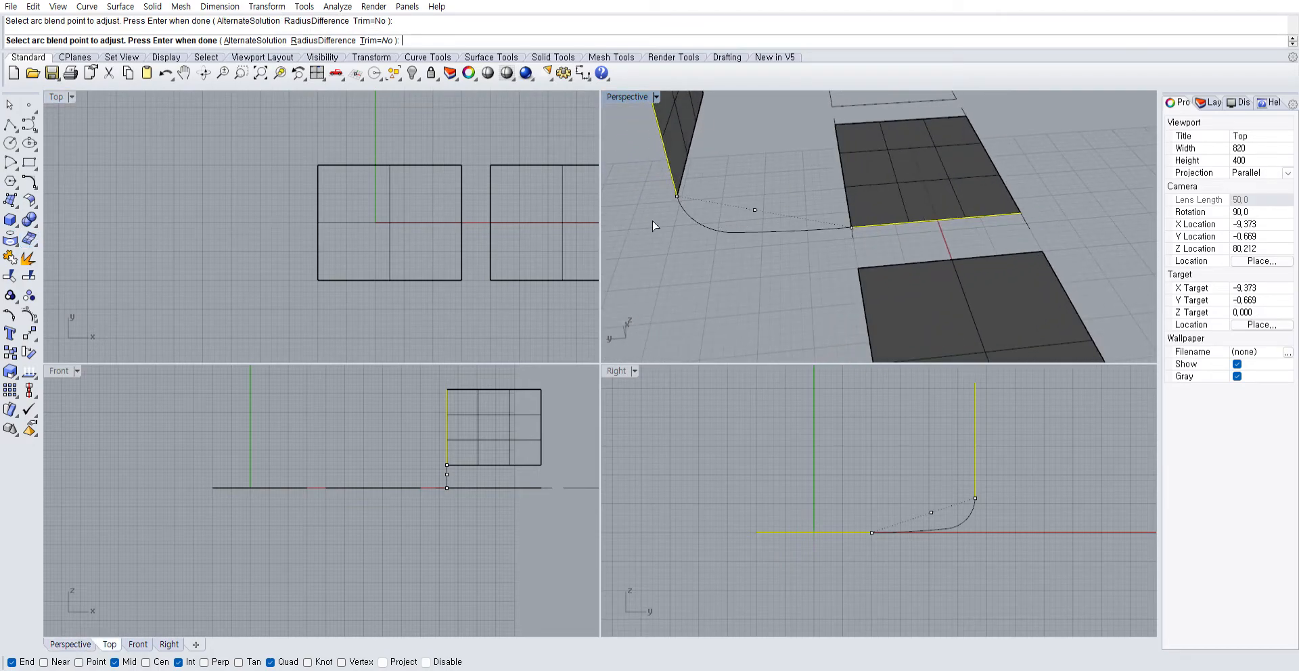
key("Return")
Copy the arc blend curve from the upright surface's near lower corner to its far lower corner
left_click(724, 230)
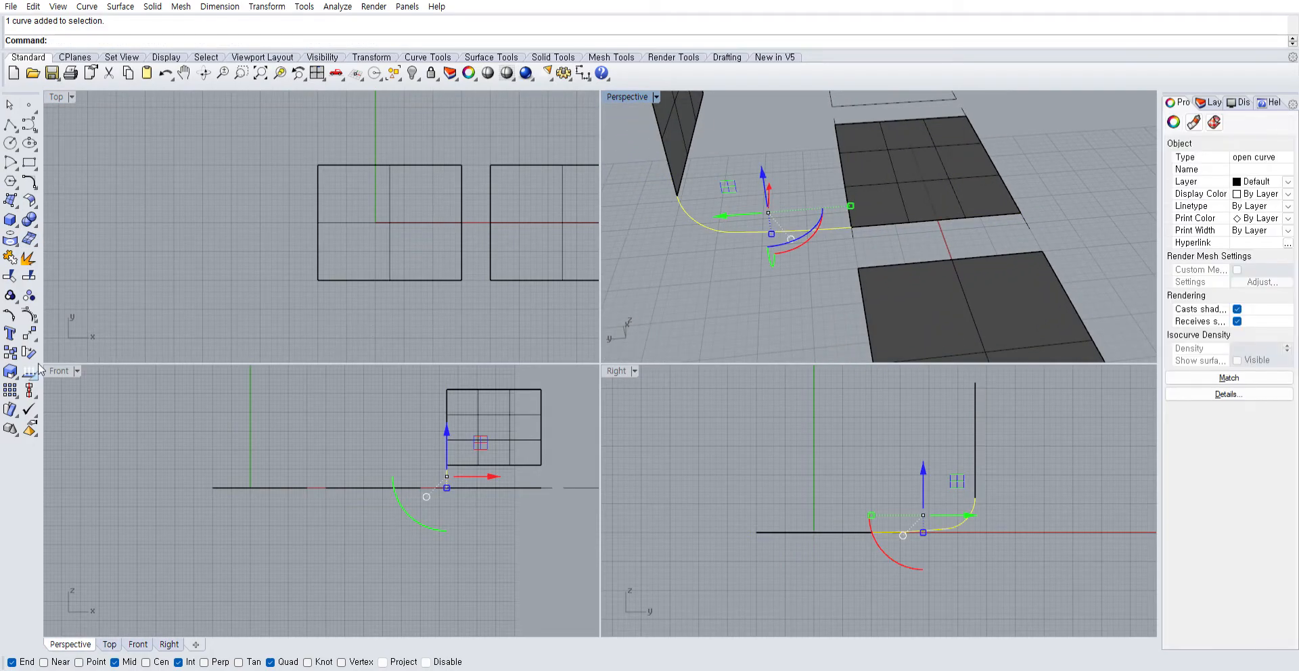
left_click(11, 353)
left_click(677, 196)
right_click_drag(807, 125, 736, 272, "shift")
left_click(643, 236)
key("Return")
Delete the leftover extended edge line on the flat surface's side facing the upright surface
right_click_drag(693, 217, 787, 229)
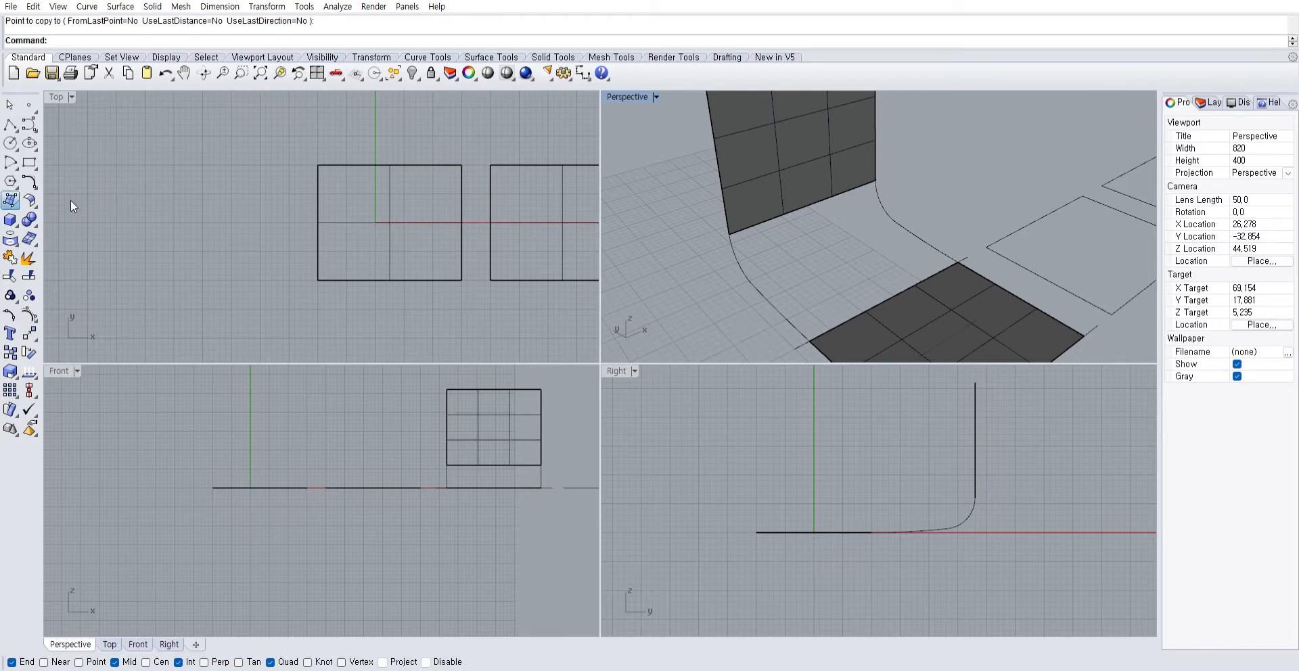
key("Escape")
left_click(774, 205)
key("Escape")
right_click_drag(773, 206, 927, 281)
left_click(973, 318)
key("Delete")
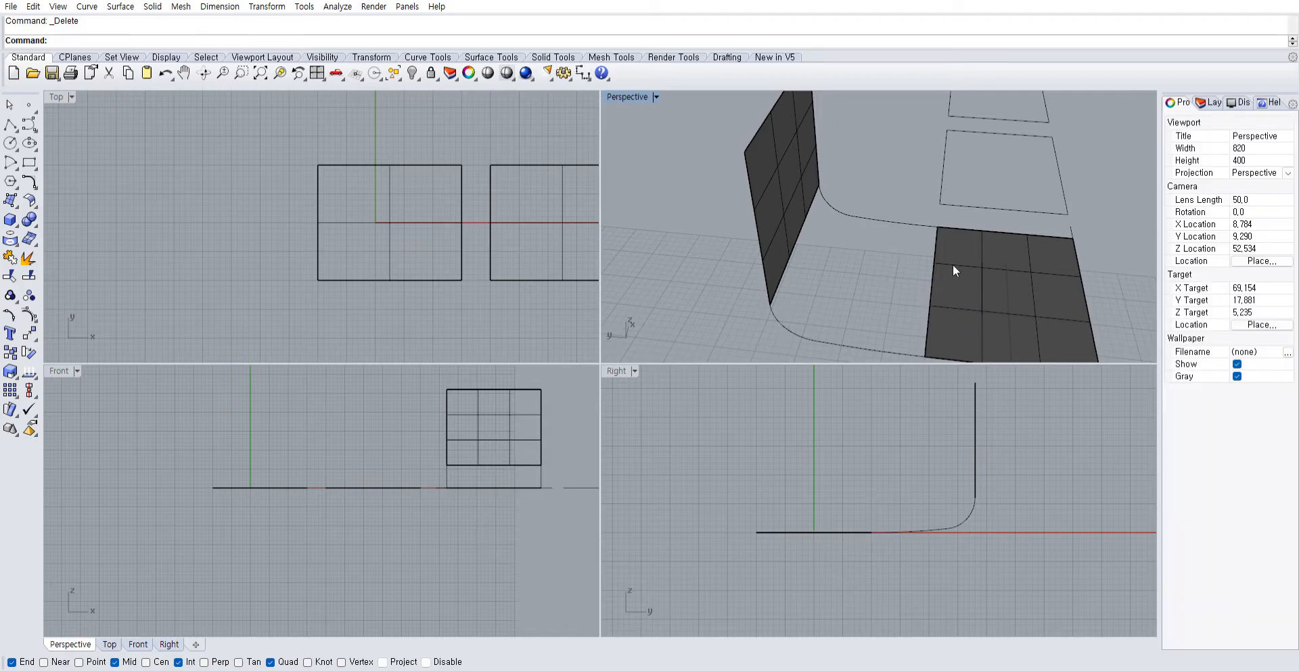
right_click_drag(954, 270, 858, 216)
left_click(778, 319)
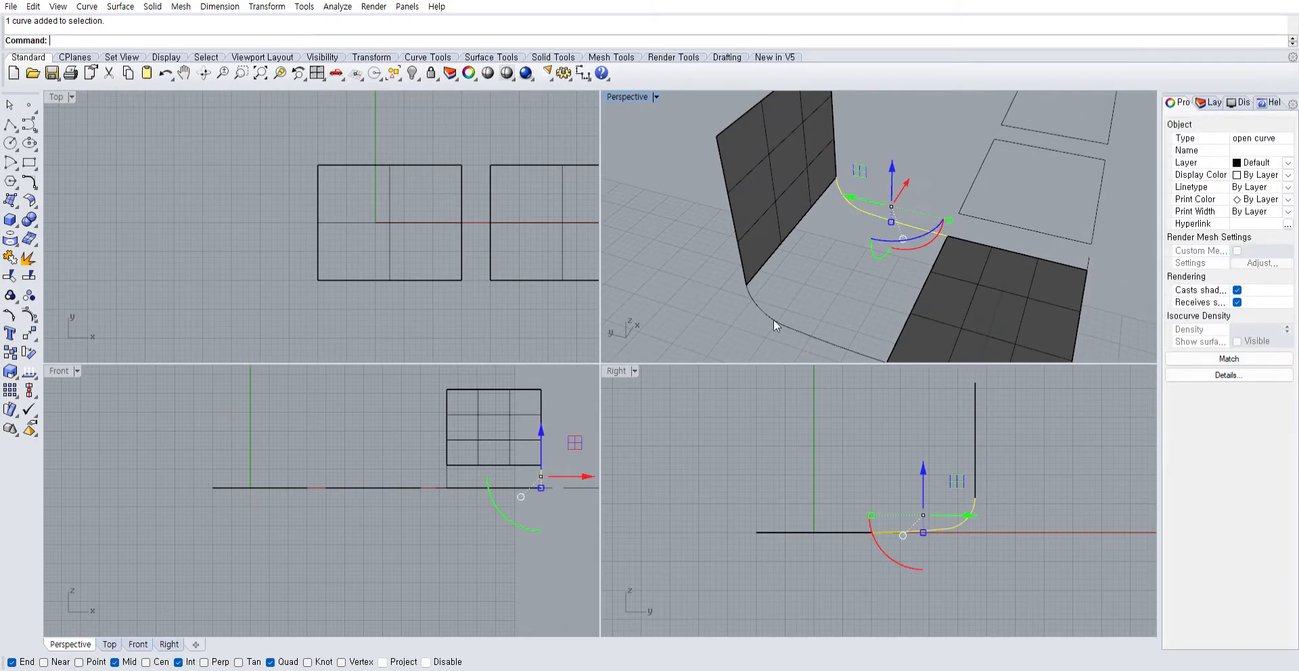
left_click(780, 234)
left_click(947, 277)
key("Escape")
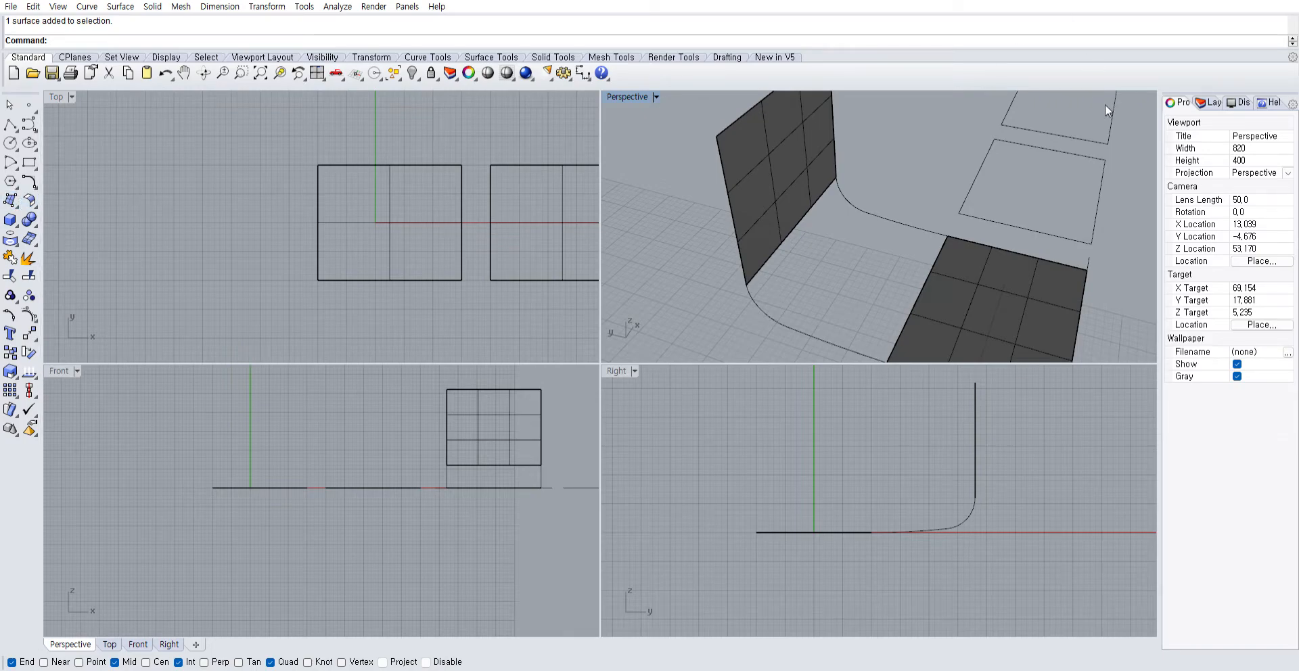
Create a network surface from the two arc blend curves and the facing edges of the upright and flat surfaces, keeping automatic sorting
key("Return")
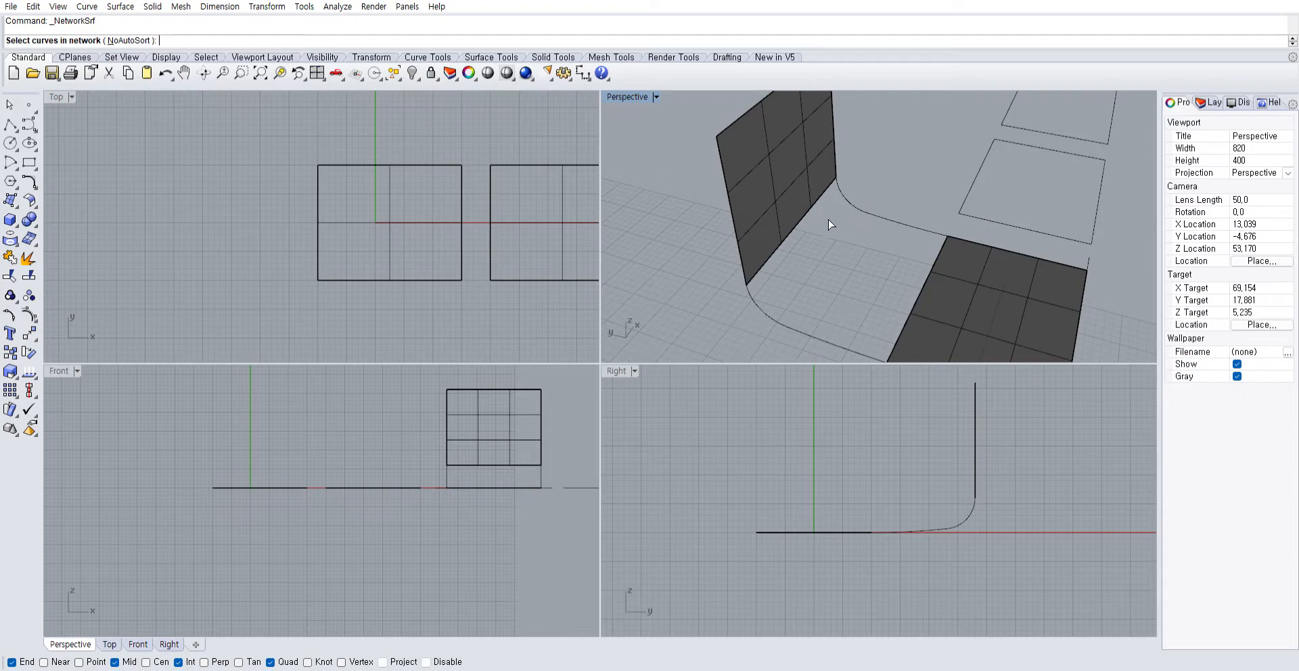
left_click(847, 197)
left_click(817, 200)
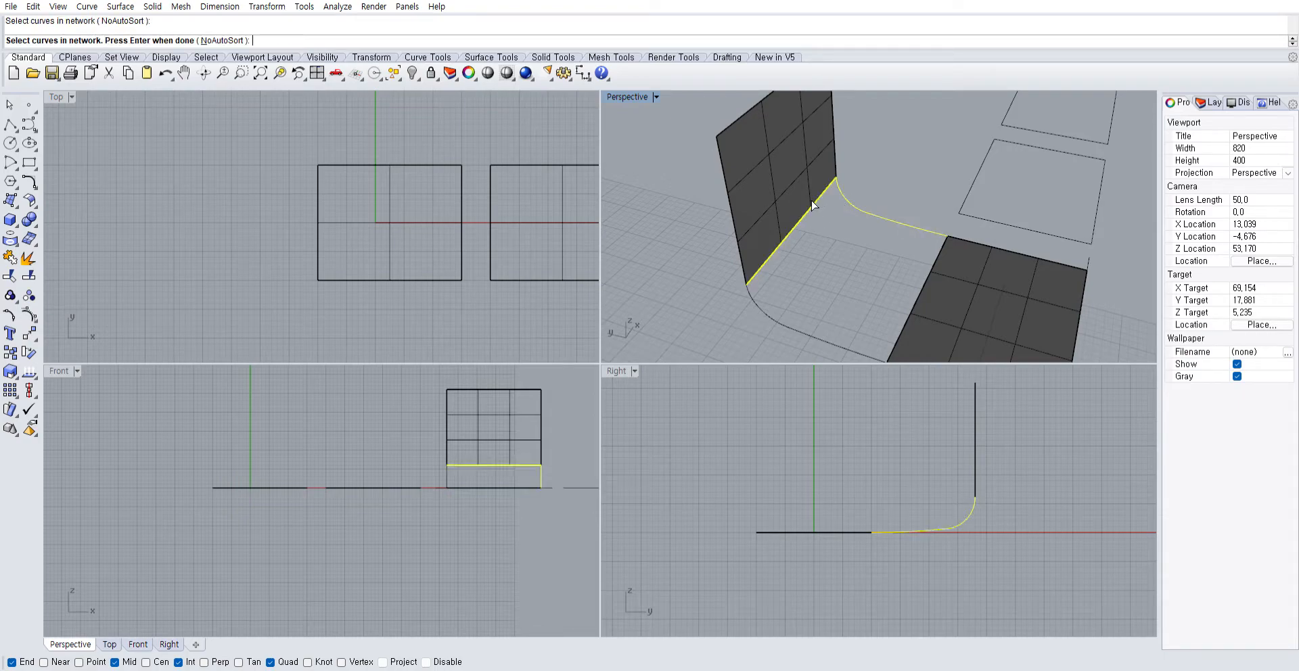
left_click(779, 311)
left_click(918, 295)
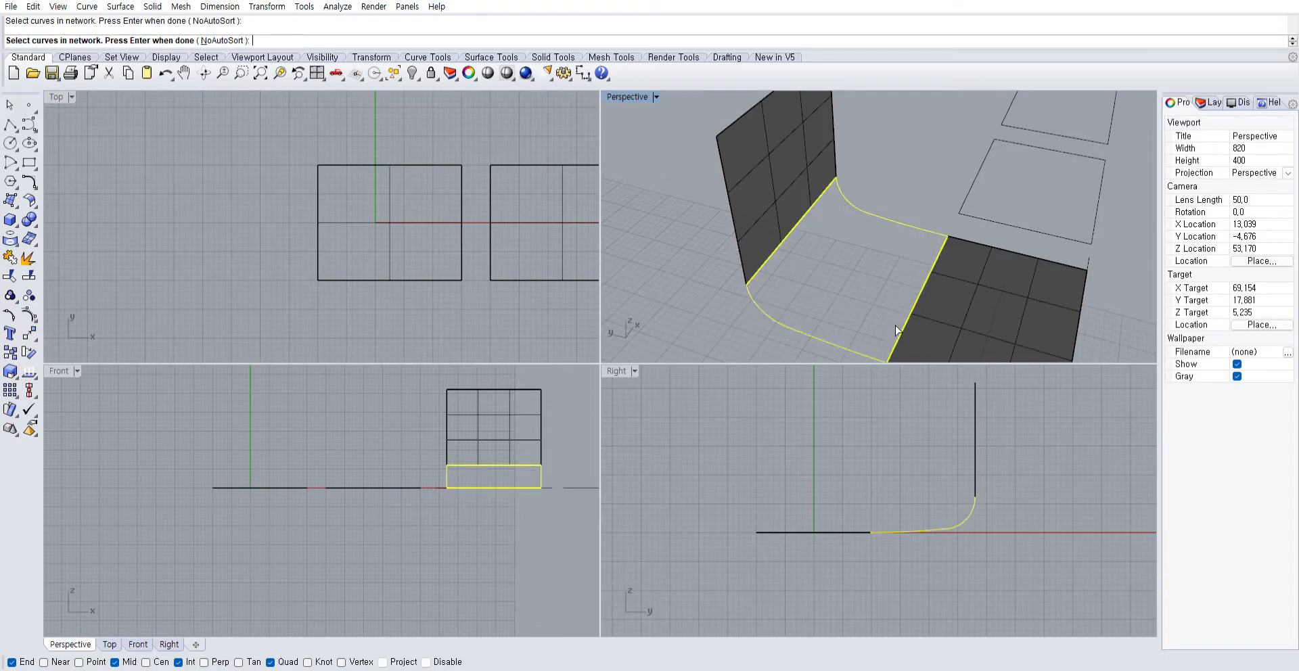
right_click_drag(899, 329, 841, 274)
key("Return")
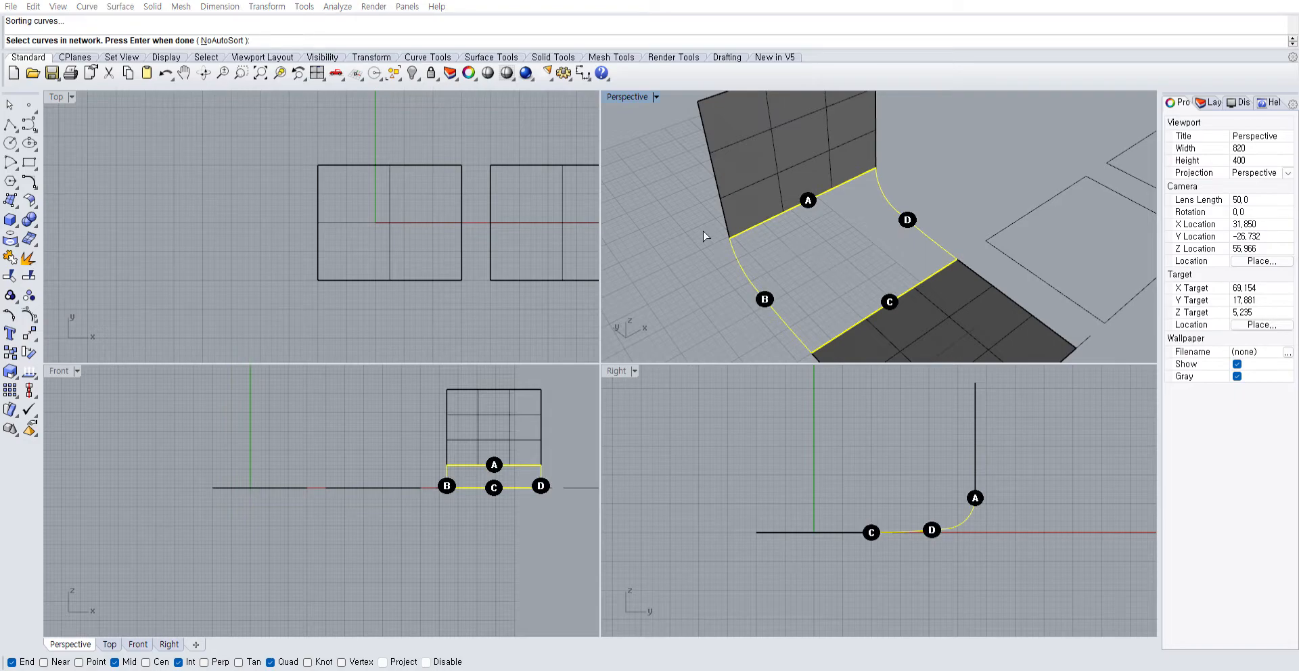
right_click_drag(638, 298, 498, 296)
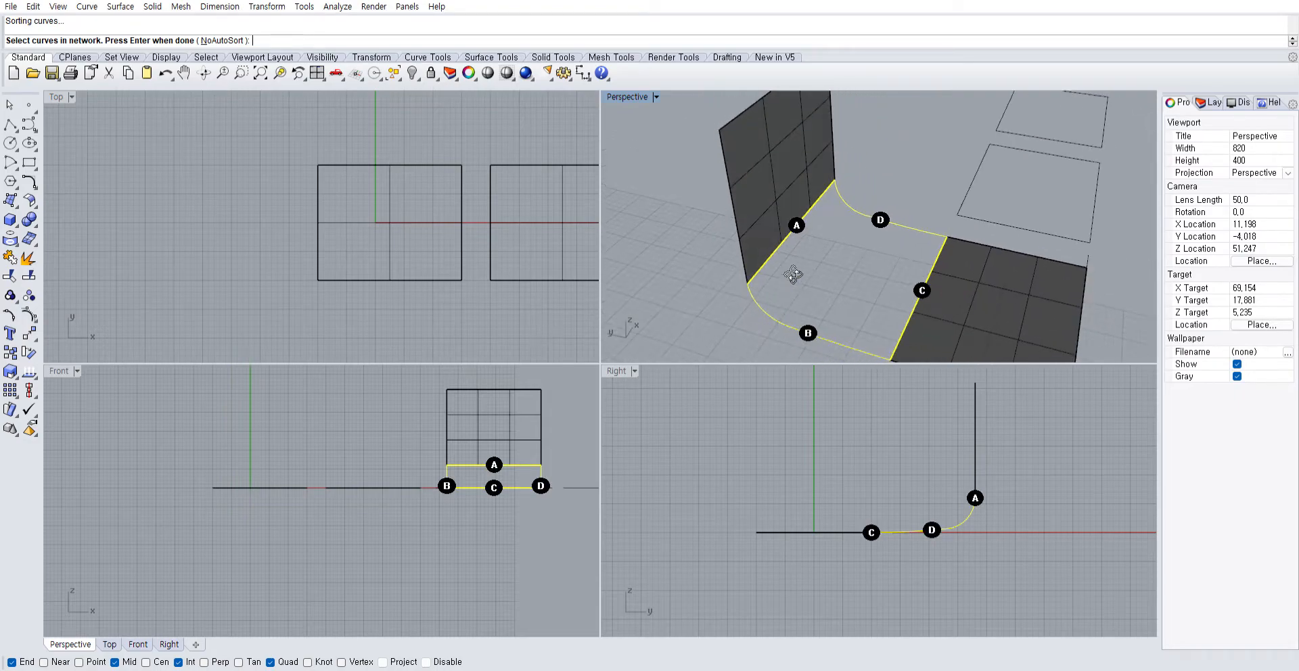
right_click_drag(852, 250, 785, 244)
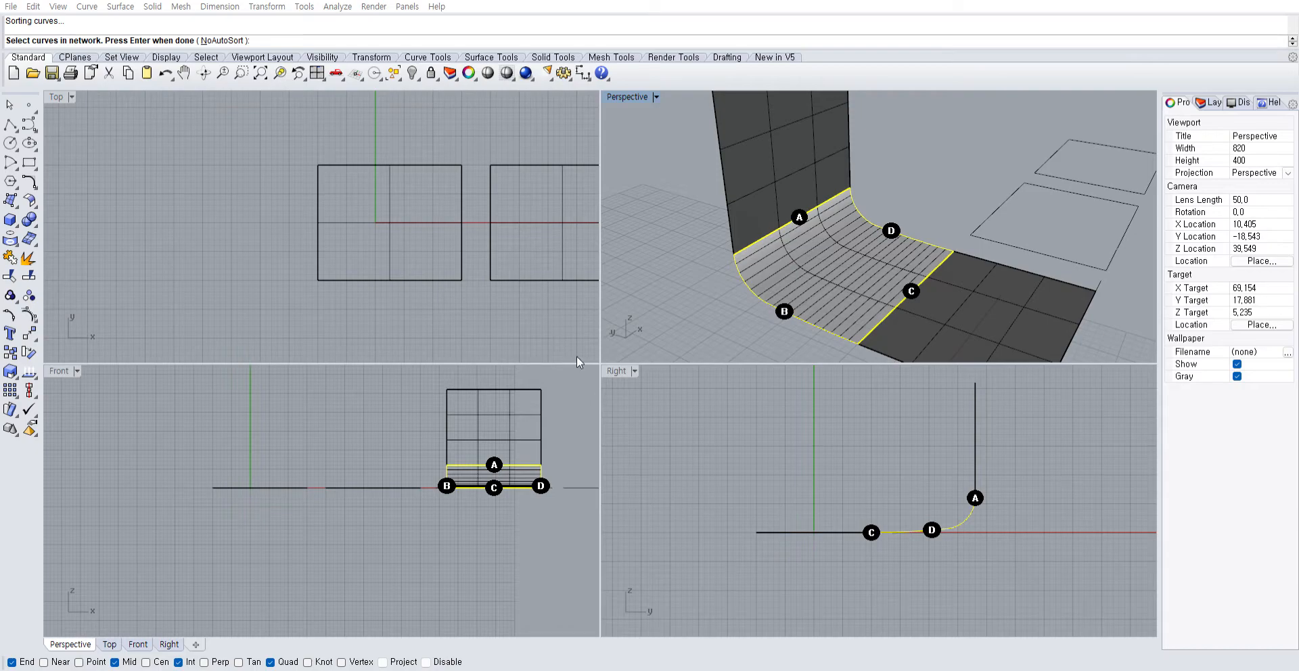
left_click(481, 372)
mouse_move(1075, 177)
right_mouse_down()
mouse_move(1032, 193)
mouse_move(906, 184)
mouse_move(944, 169)
mouse_move(879, 203)
right_mouse_up()
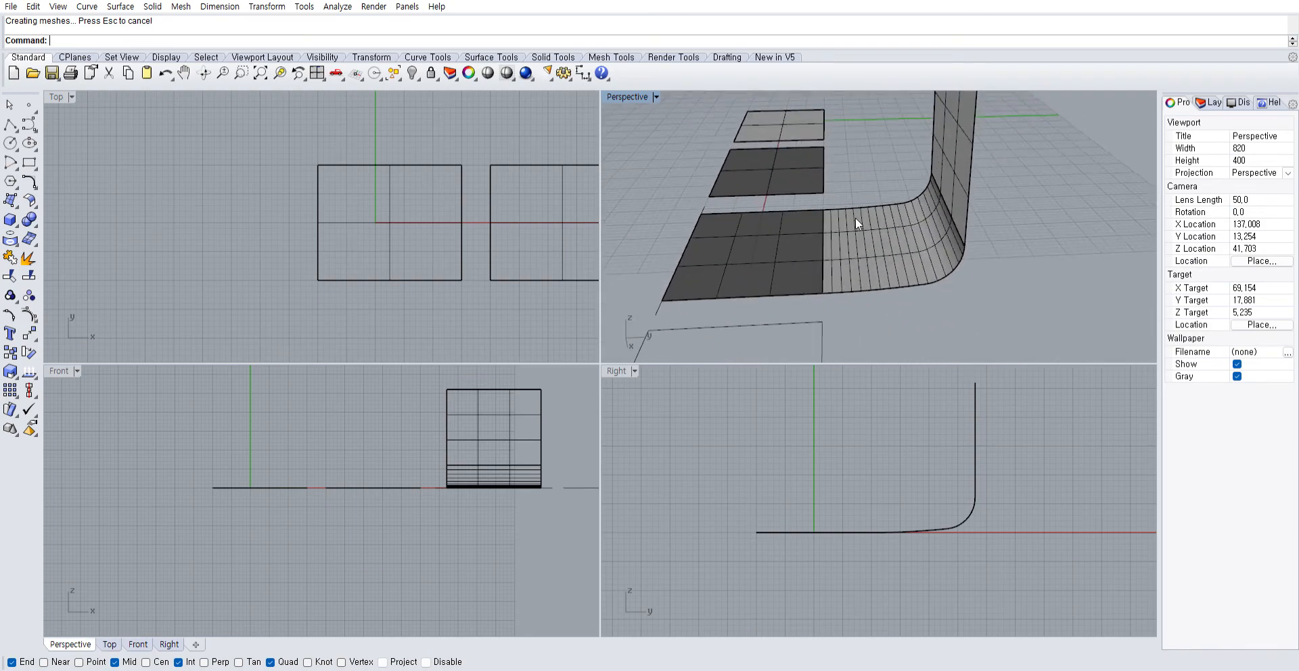
Loft a surface between the front and back edge lines of the rectangle next to the network surface
right_click_drag(794, 266, 902, 268)
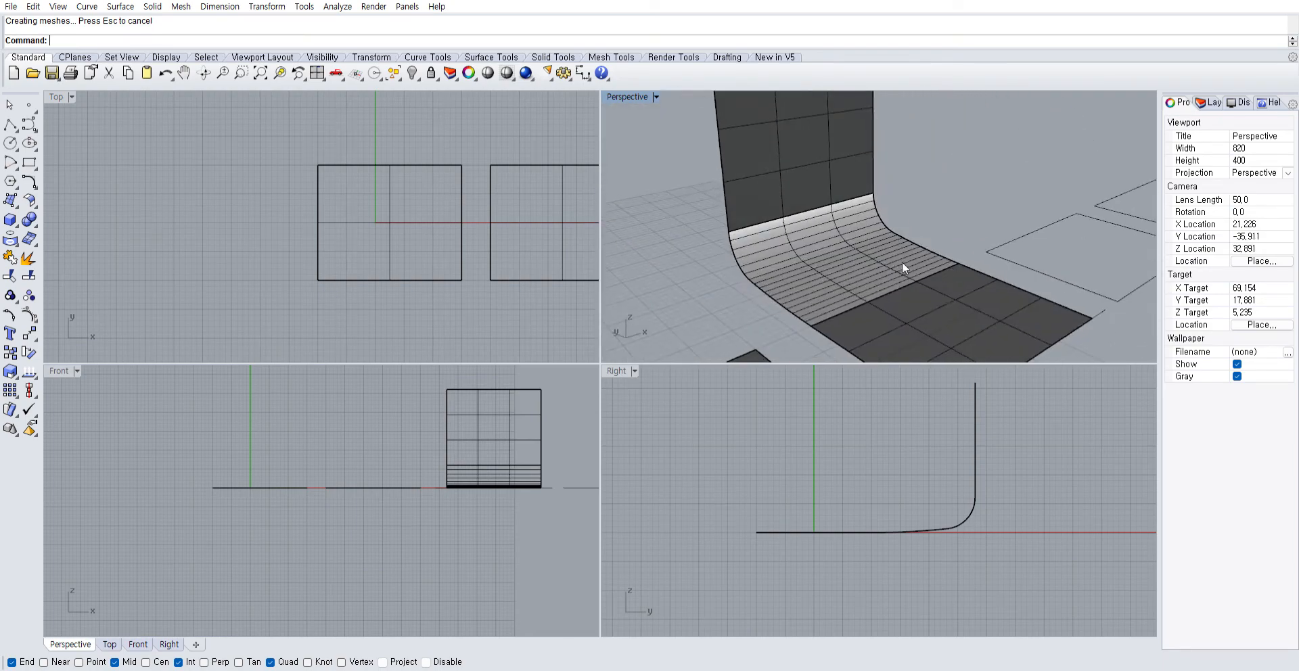
left_click(843, 253)
right_click_drag(762, 307, 787, 287)
right_click_drag(905, 243, 803, 251)
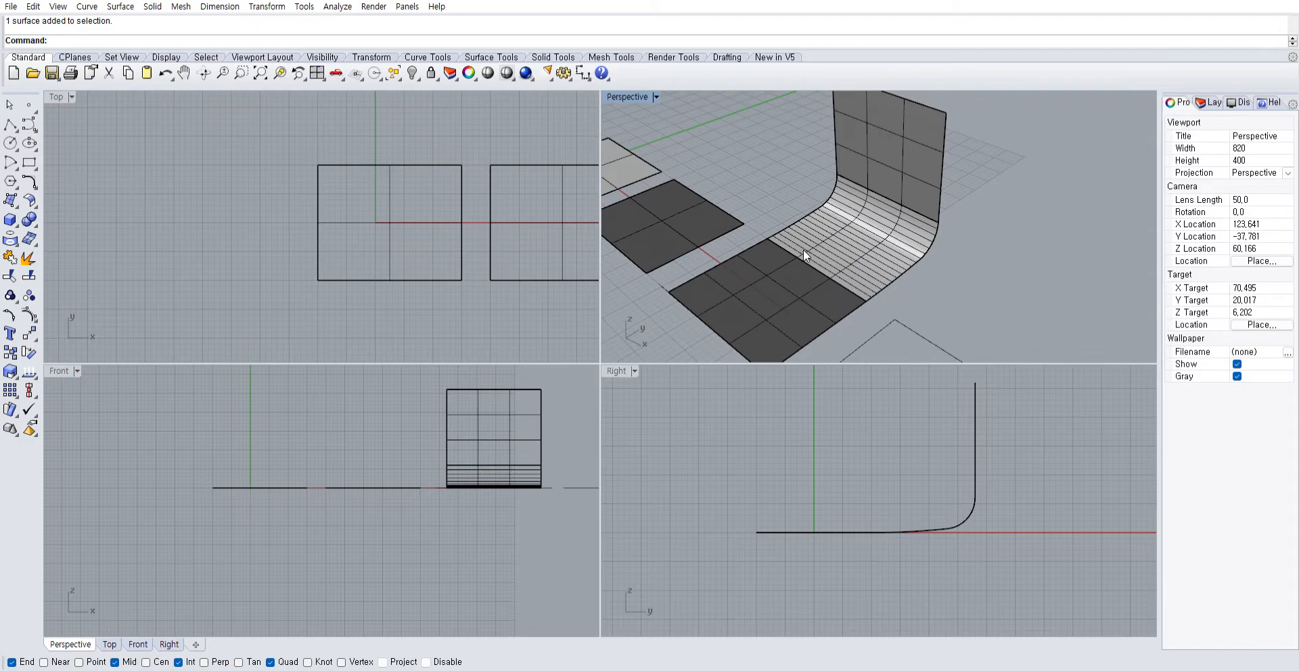
scroll(895, 244, "down", 5)
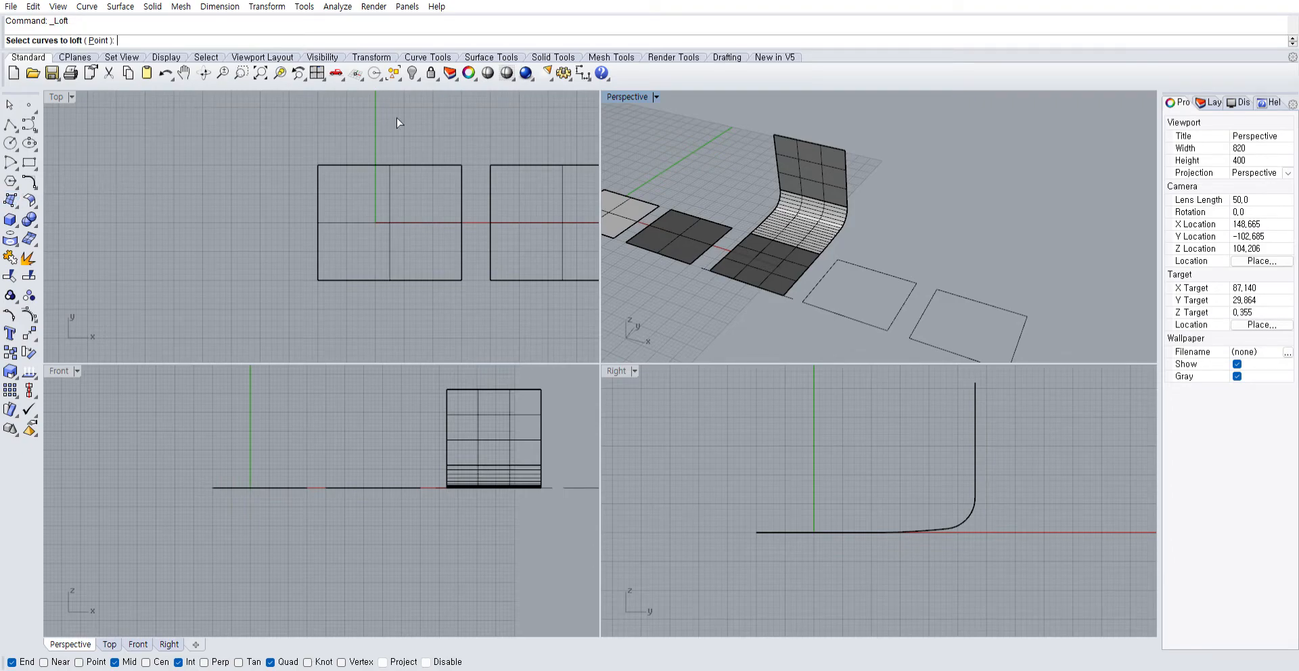
left_click(841, 298)
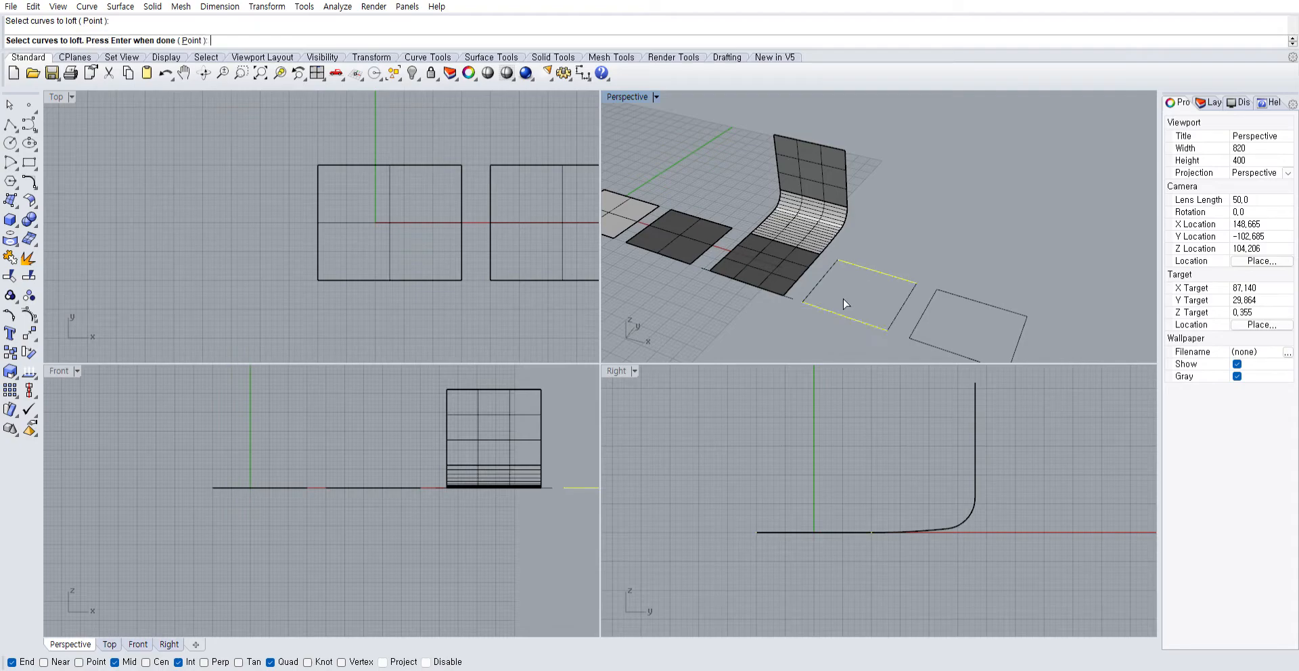
right_click_drag(842, 299, 888, 315)
scroll(889, 315, "up", 5)
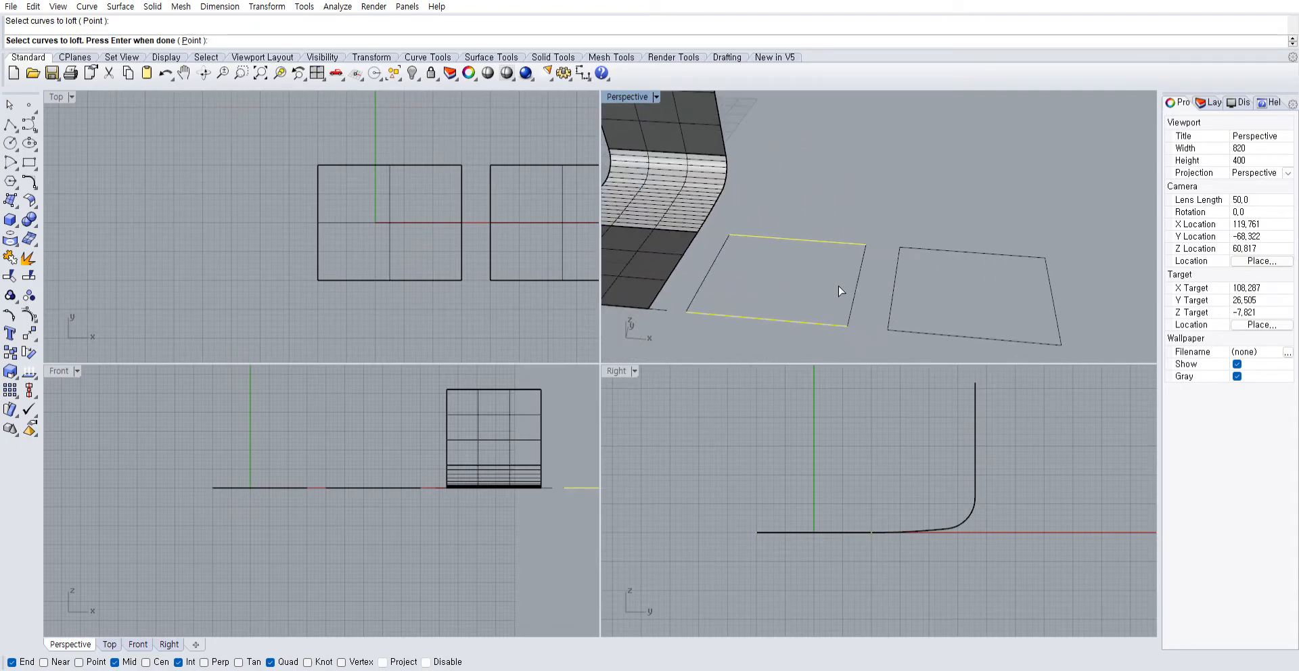
key("Return")
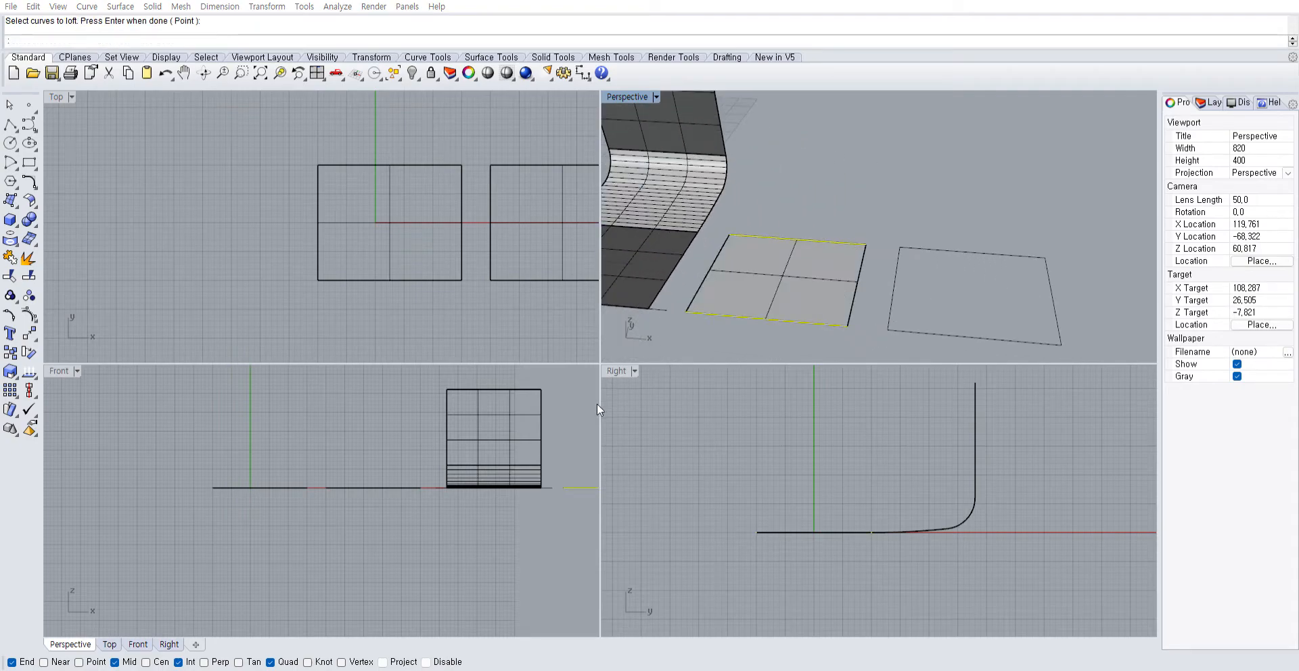
key("Return")
right_click_drag(846, 177, 821, 209)
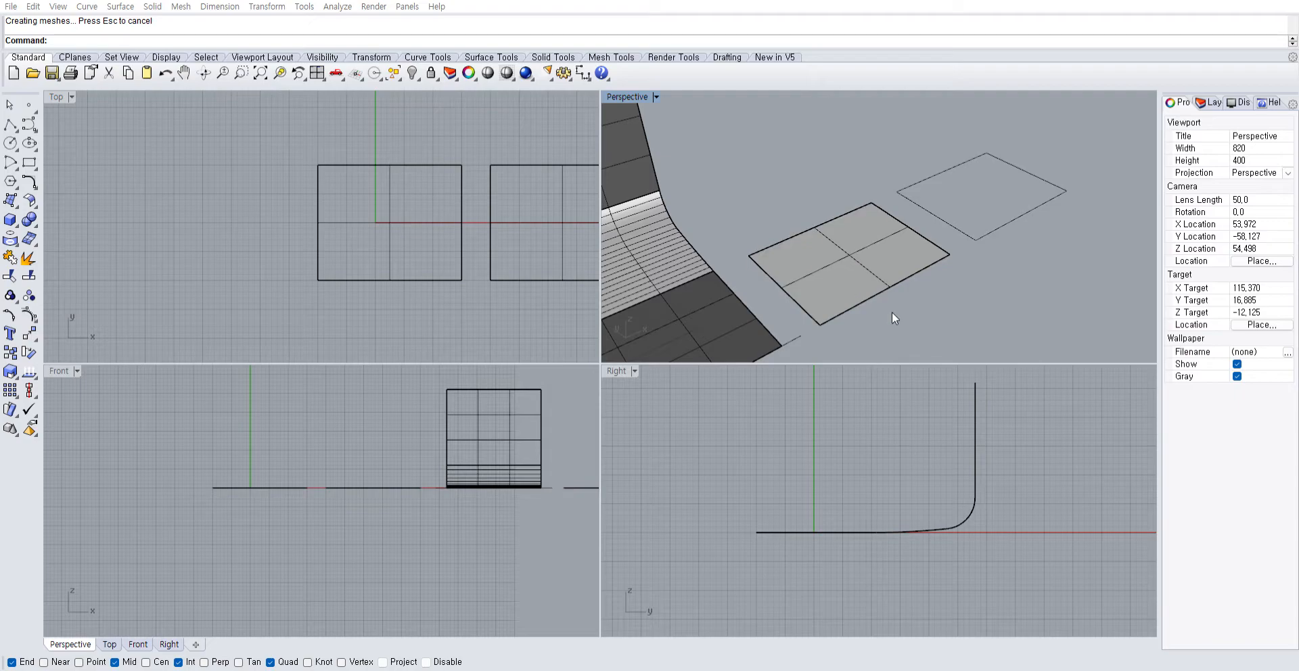
Delete the lofted surface and the rectangle's two side lines, keeping its front and back lines
left_click(826, 270)
key("Delete")
left_click_drag(835, 291, 778, 276)
left_click_drag(926, 207, 894, 223, "shift")
key("Delete")
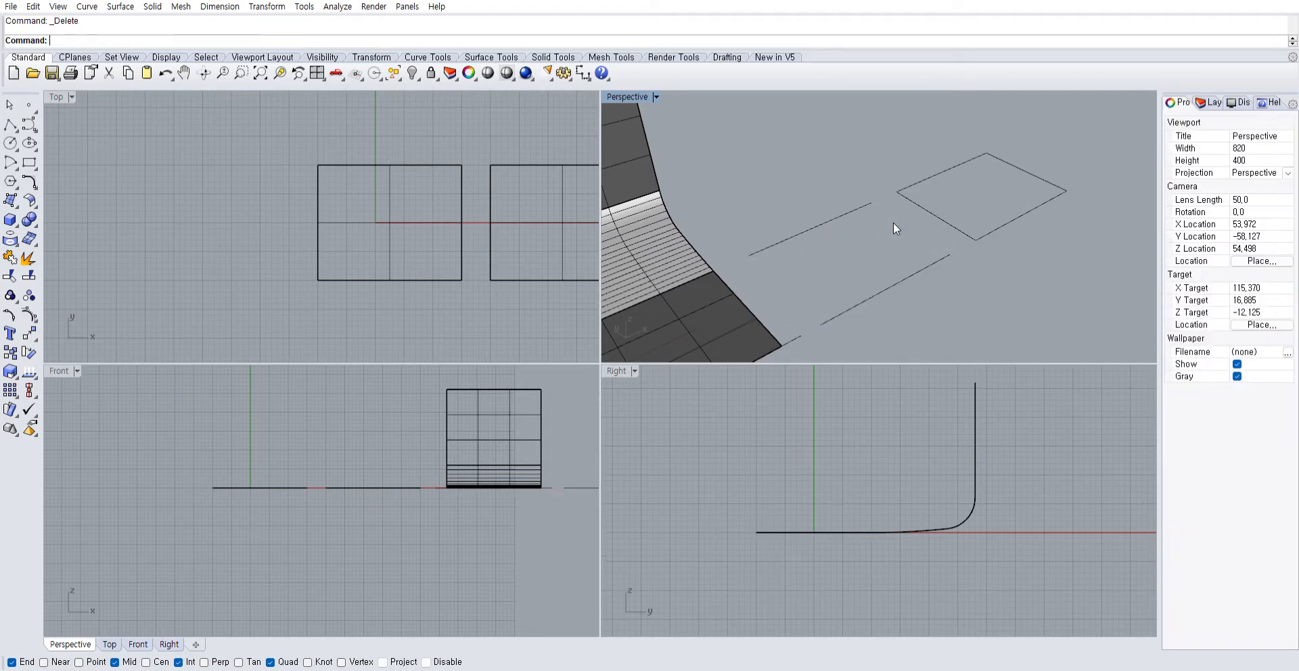
left_click(917, 273)
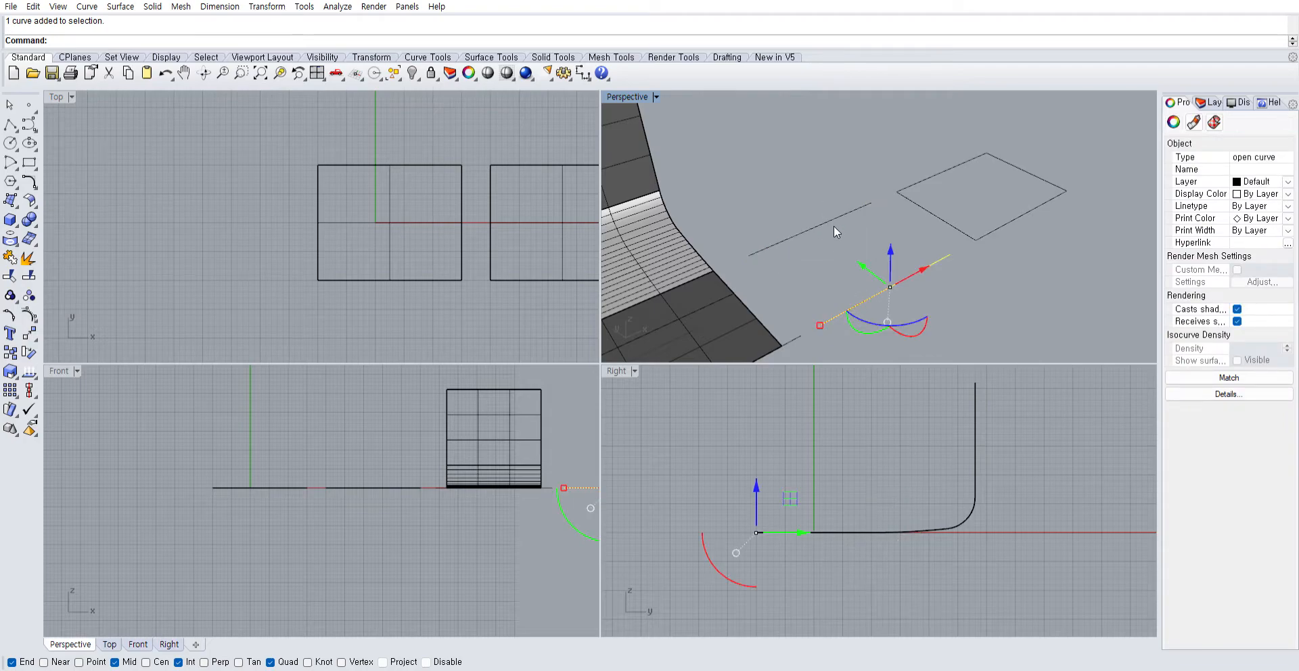
key("Escape")
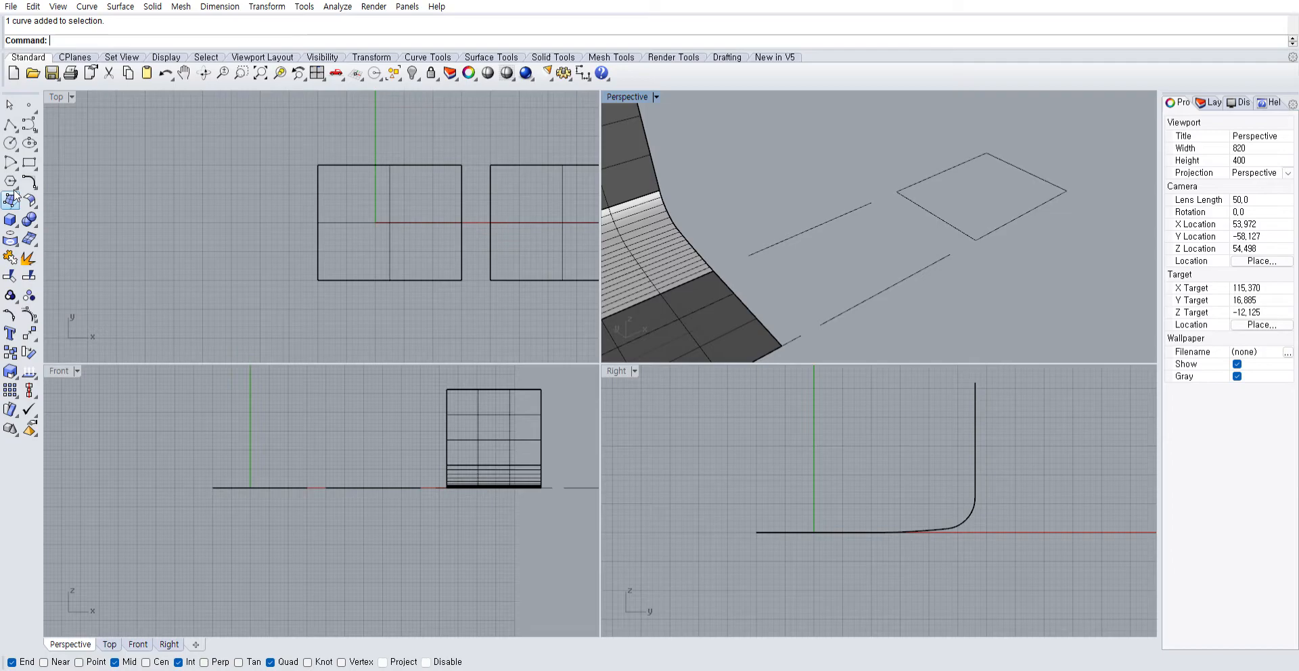
Loft a surface between the rectangle's two remaining parallel lines
right_click(1106, 101)
left_click(769, 233)
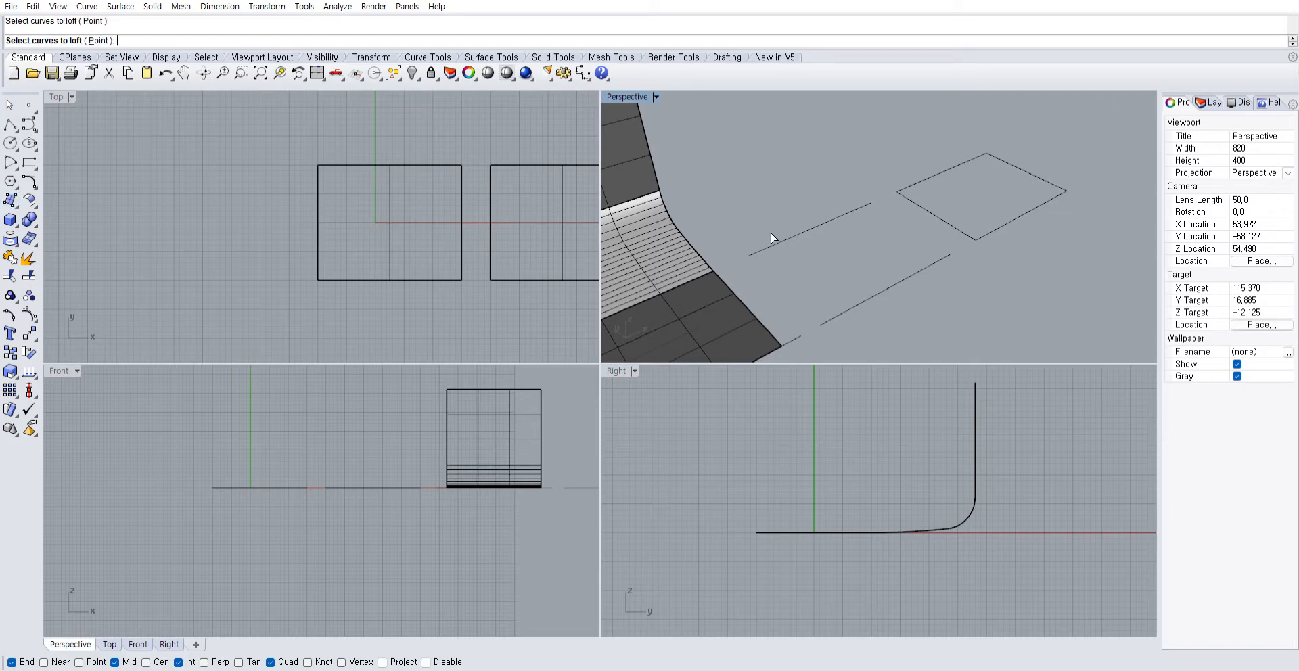
left_click(796, 234)
left_click(845, 311)
right_click(846, 311)
key("Return")
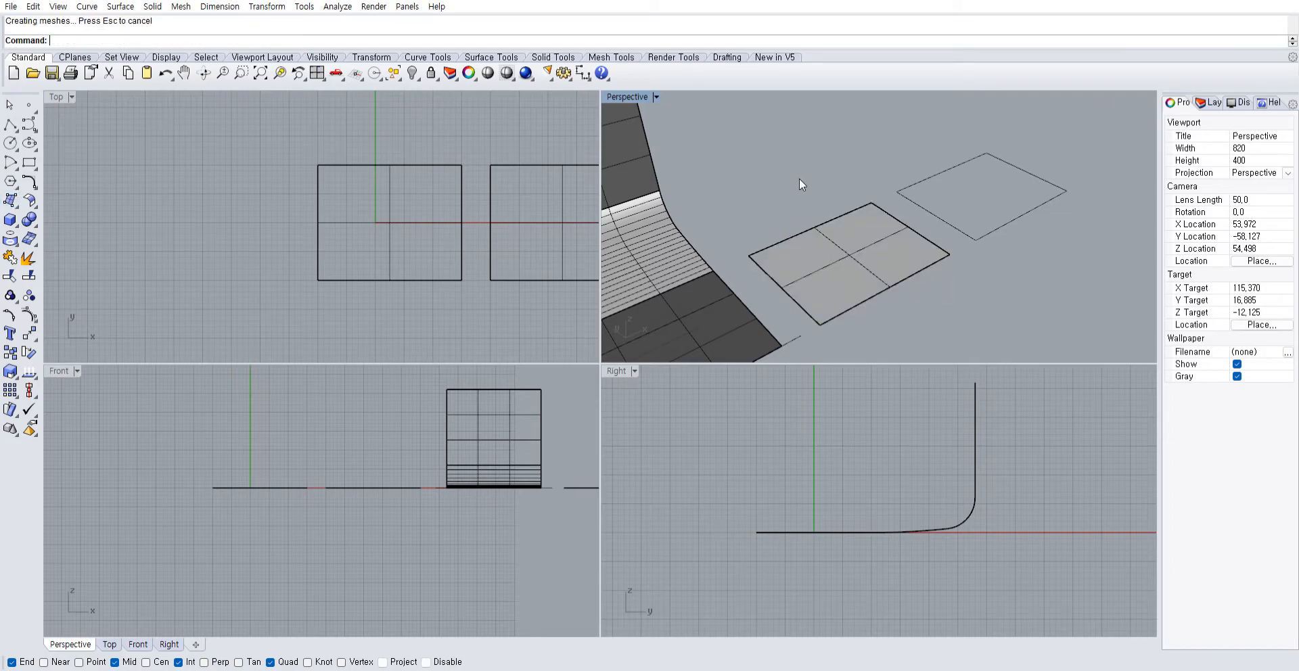
Duplicate the lofted surface with its two lines in front of the row, and delete the surface from the duplicate
right_click_drag(798, 181, 793, 200)
left_click(793, 223)
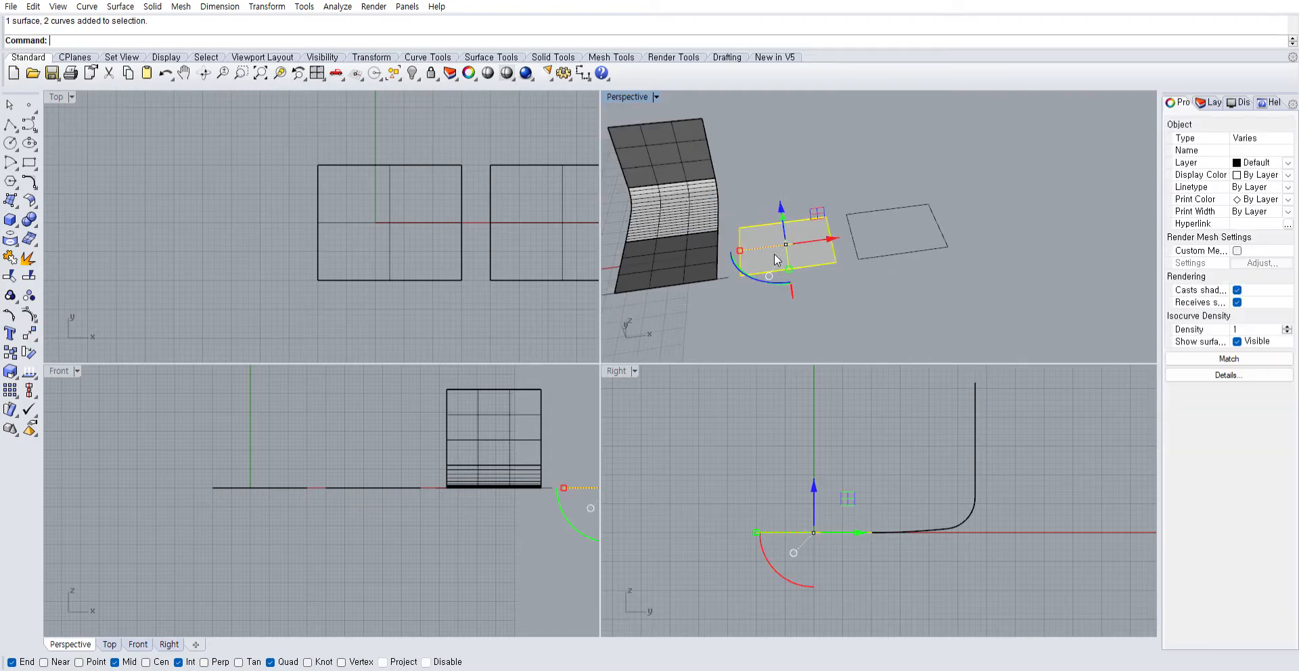
right_click_drag(782, 275, 829, 254)
left_click_drag(800, 226, 928, 291, "alt")
left_click(948, 262)
right_click_drag(950, 262, 841, 244, "shift")
left_click(765, 271)
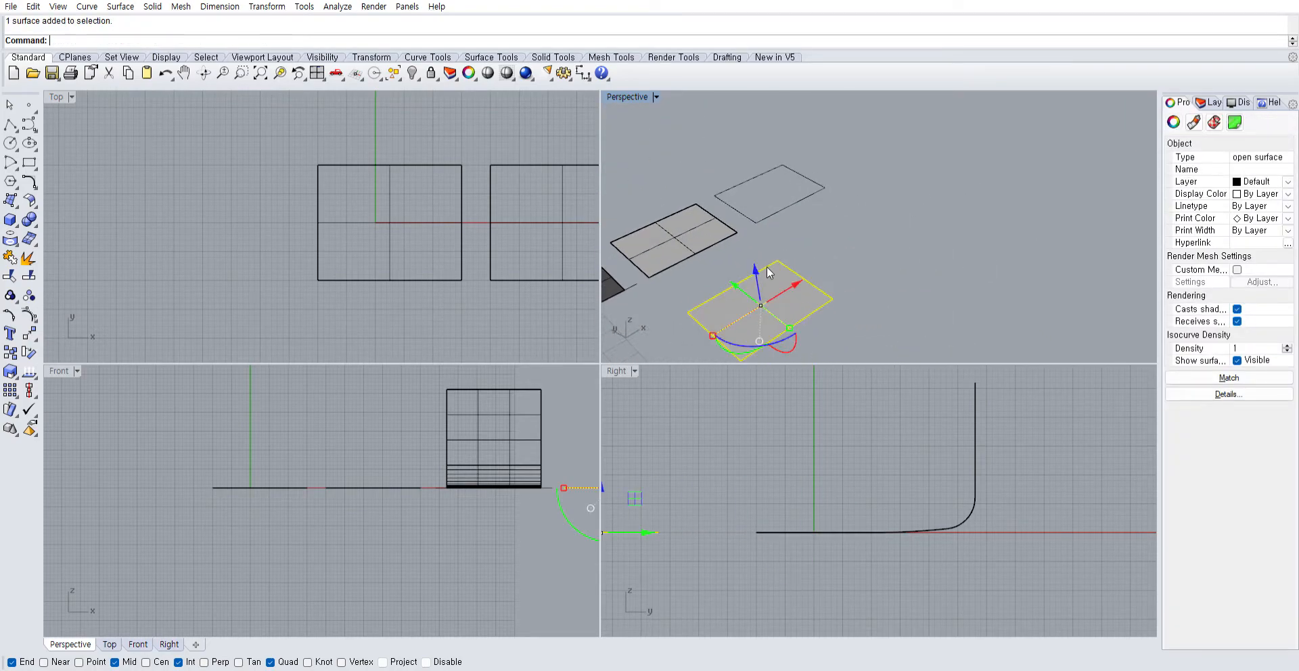
key("Delete")
Draw an upright arc with ortho on between the two ends of the duplicated pair's front line, bulging upward
right_click_drag(766, 266, 711, 273)
left_click(707, 256)
key("Escape")
left_click(11, 162)
left_click(627, 271)
left_click(738, 253)
right_click_drag(569, 419, 429, 451)
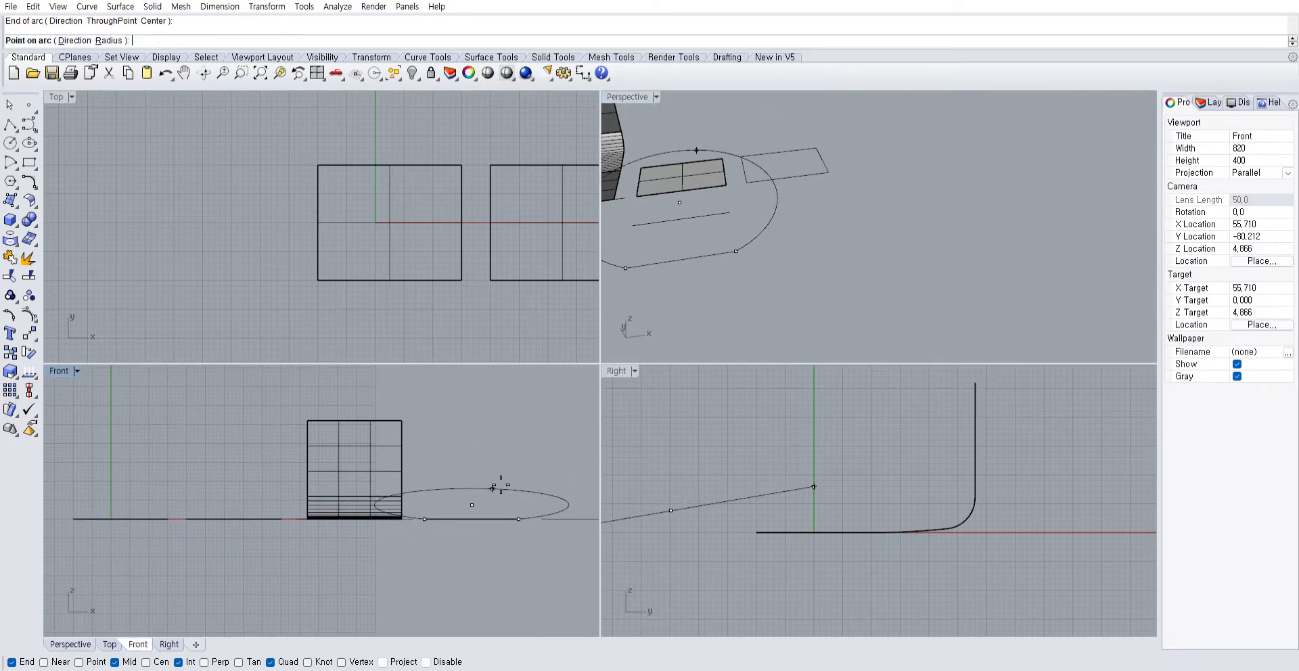
scroll(717, 473, "down", 8)
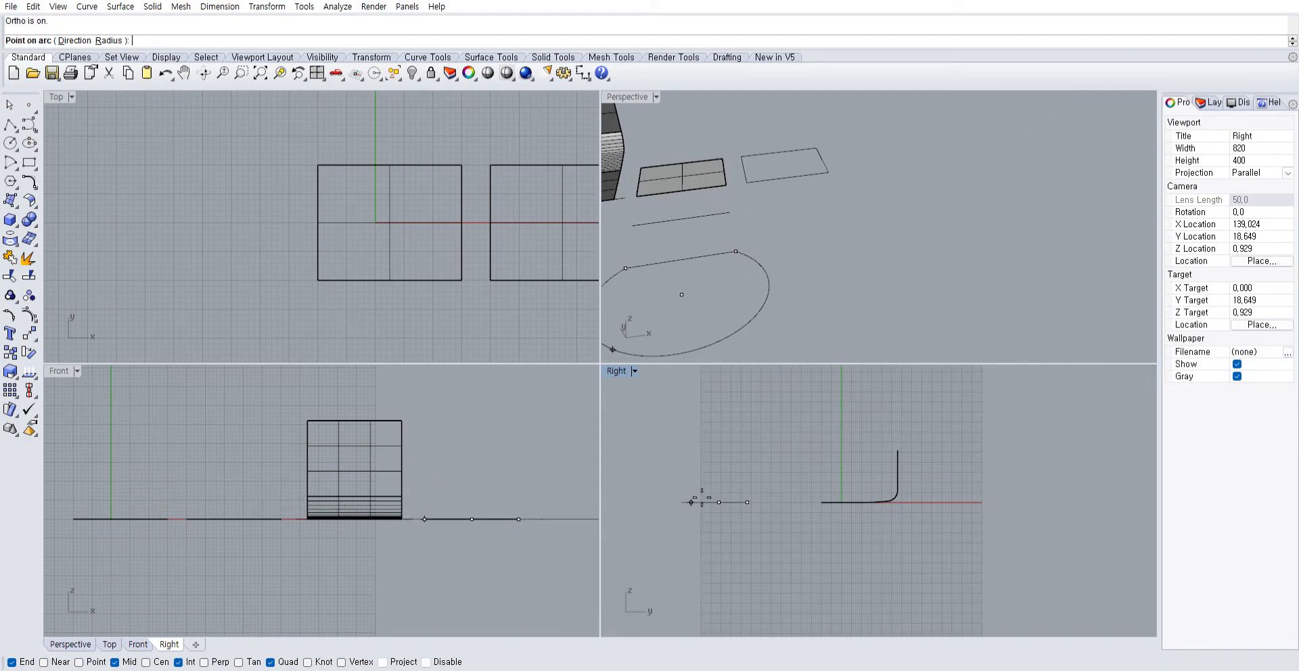
key("F8")
scroll(486, 467, "down", 3)
scroll(484, 487, "up", 8)
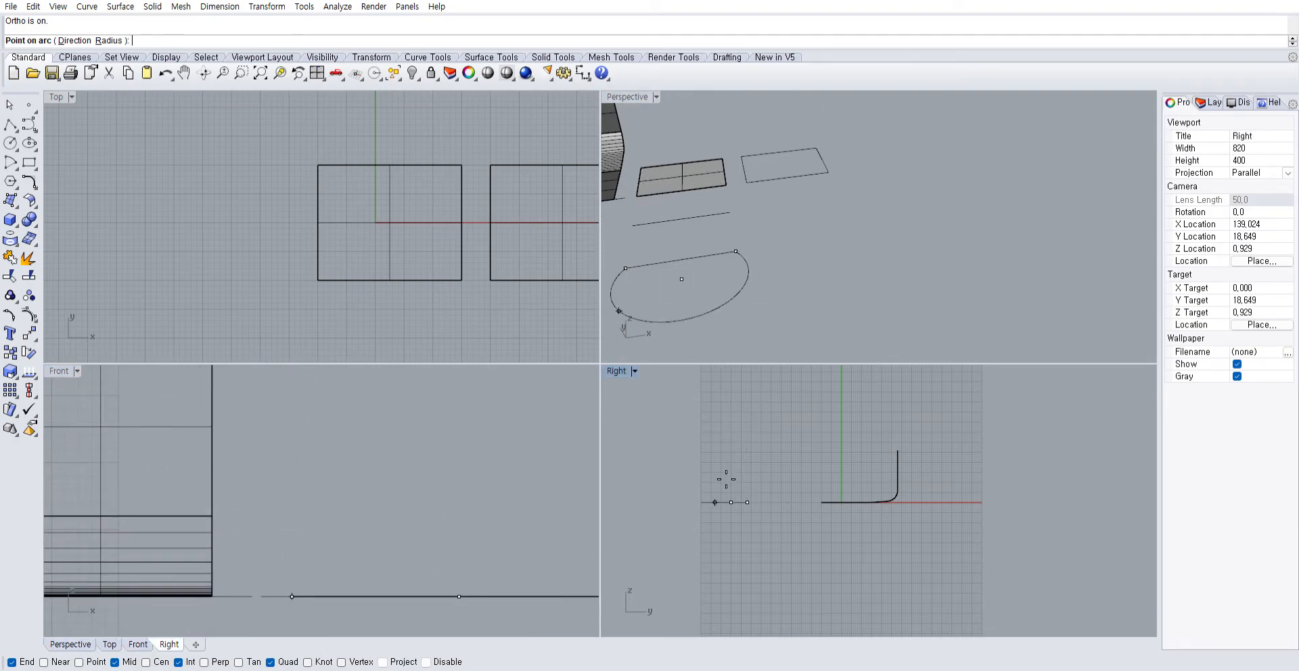
left_click(730, 465)
Delete the straight line that joins the upright arc's ends
right_click_drag(744, 273, 854, 287)
left_click(843, 298)
key("Delete")
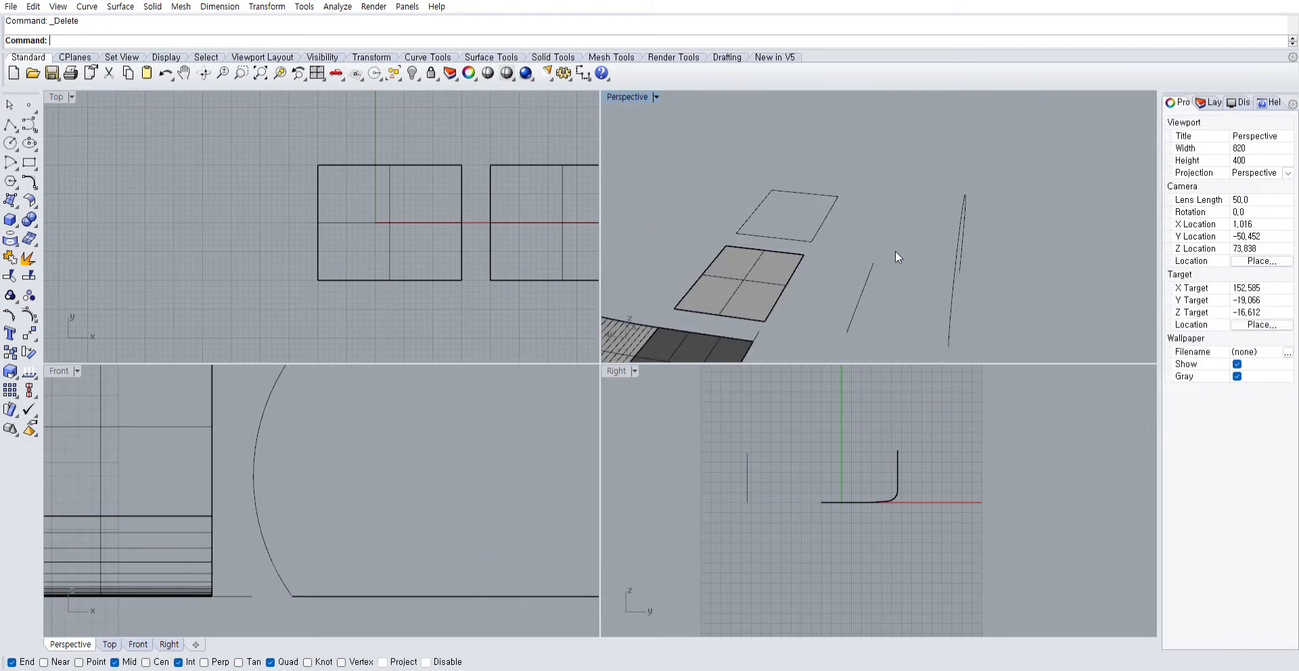
Try lofting the remaining straight line to the upright arc and inspect the resulting surface
type("loft")
key("Return")
left_click(862, 293)
left_click(957, 252)
right_click_drag(958, 252, 866, 263)
key("Return")
key("Return")
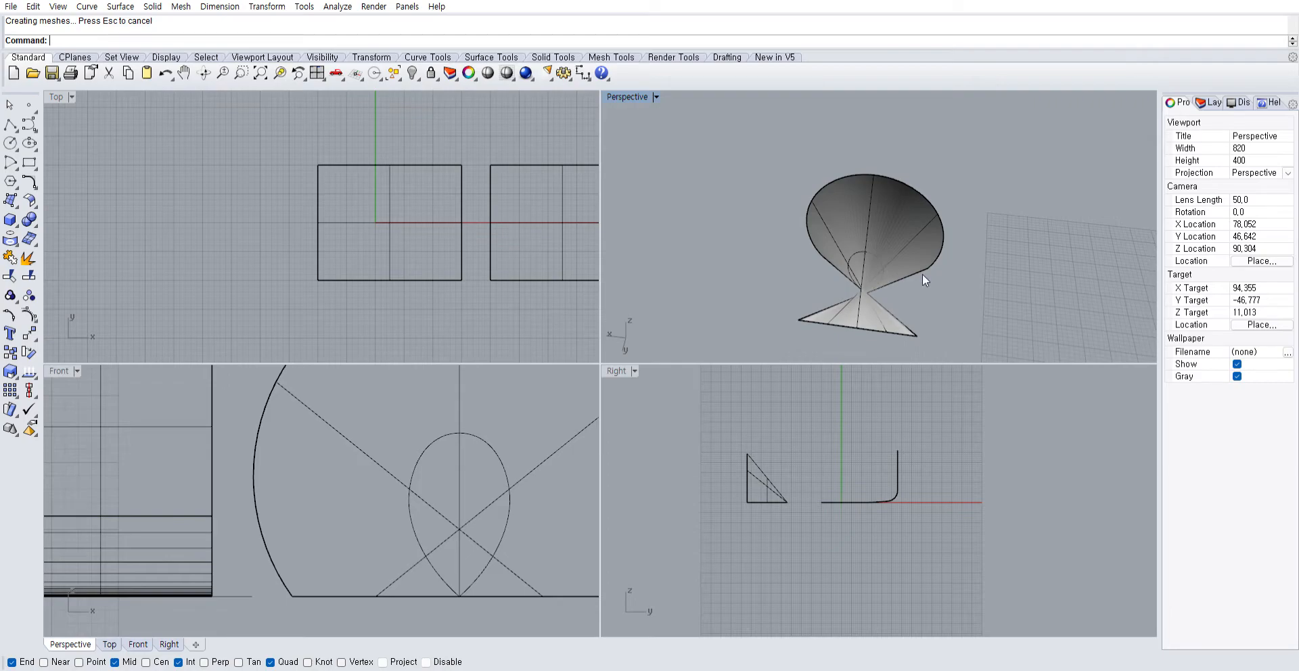
right_click_drag(958, 258, 863, 265)
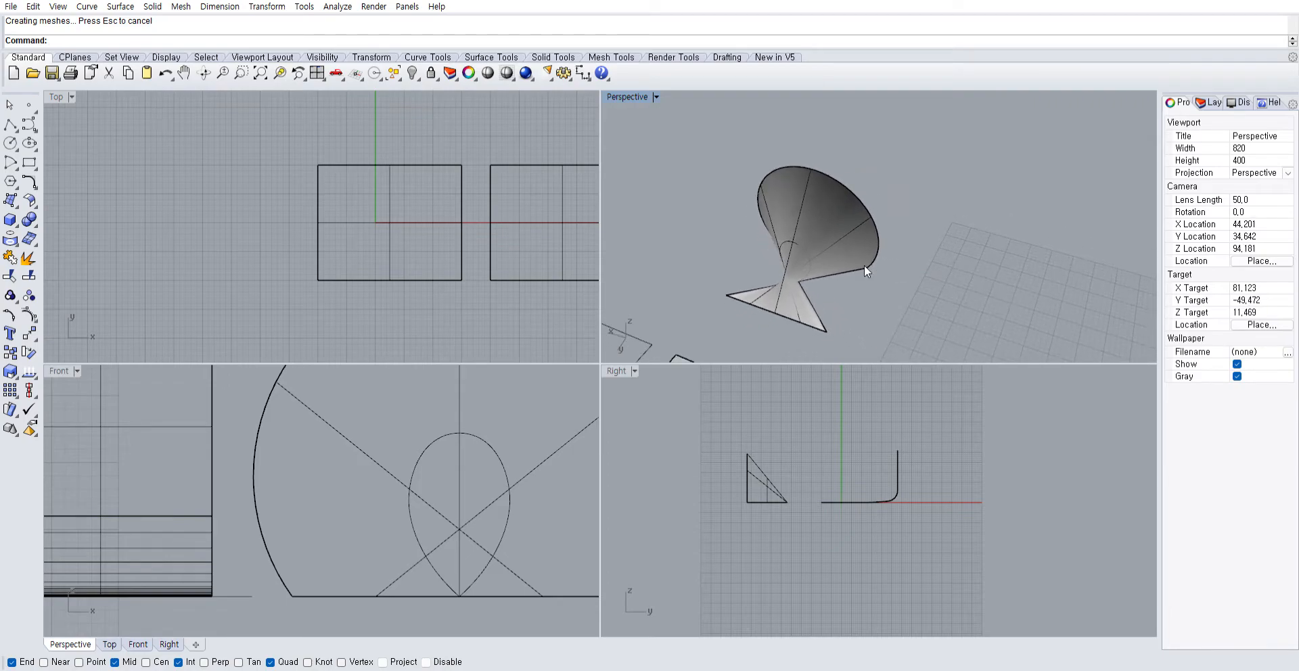
key("ctrl+z")
right_click(1109, 98)
right_click_drag(809, 330, 854, 299)
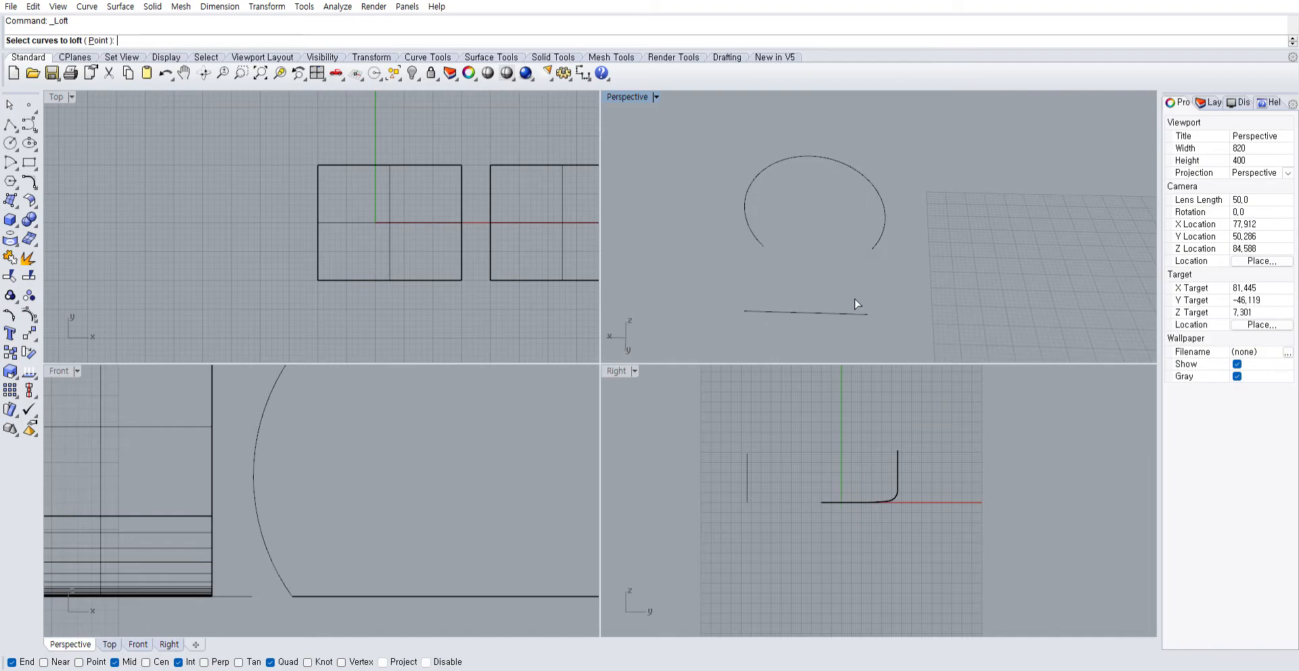
left_click(859, 312)
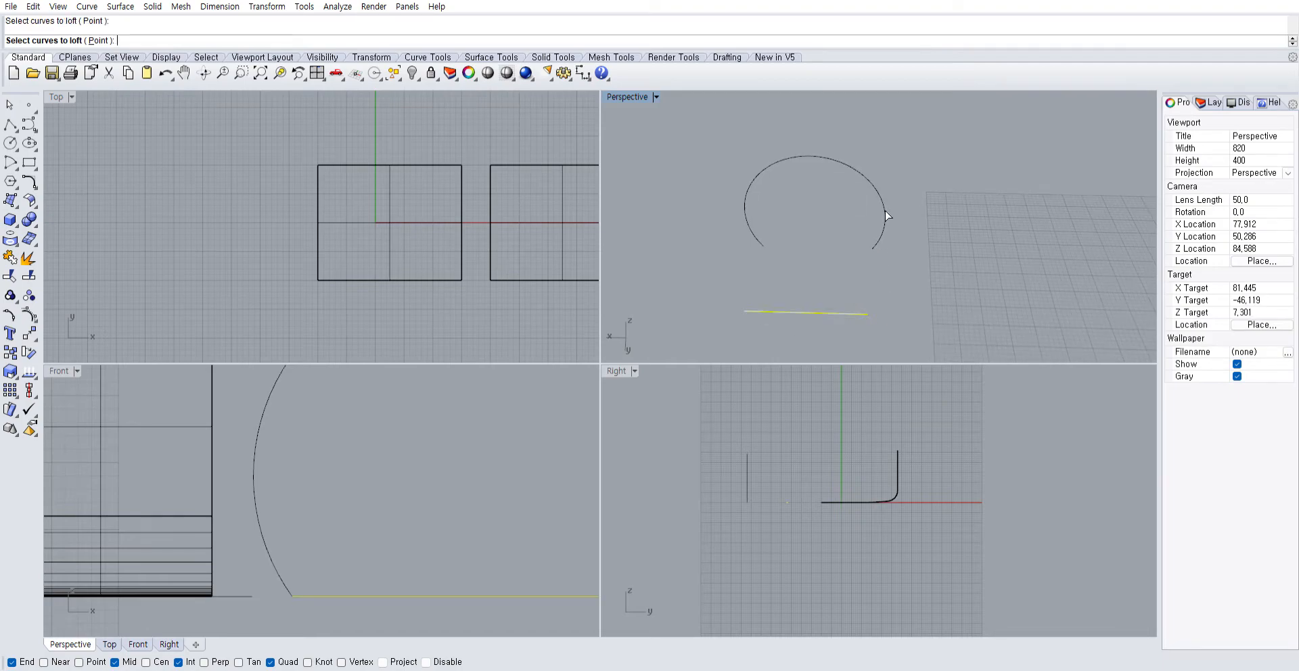
key("Escape")
Try the loft between the straight line and the arc with both curves picked near their ends on the same side
right_click(1110, 99)
left_click(860, 310)
left_click(879, 232)
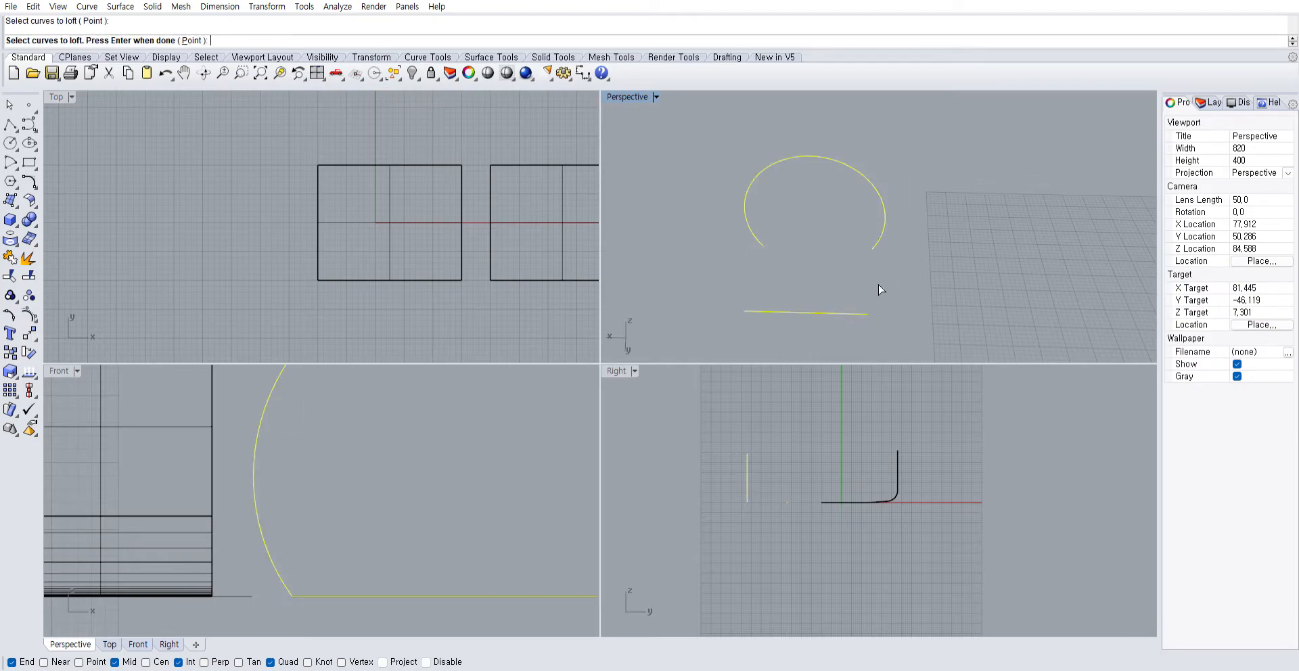
key("Return")
key("Return")
right_click_drag(841, 276, 961, 240)
key("ctrl+z")
Try the loft between the straight line and the arc with the curves picked near opposite ends
key("Return")
left_click(873, 311)
left_click(743, 222)
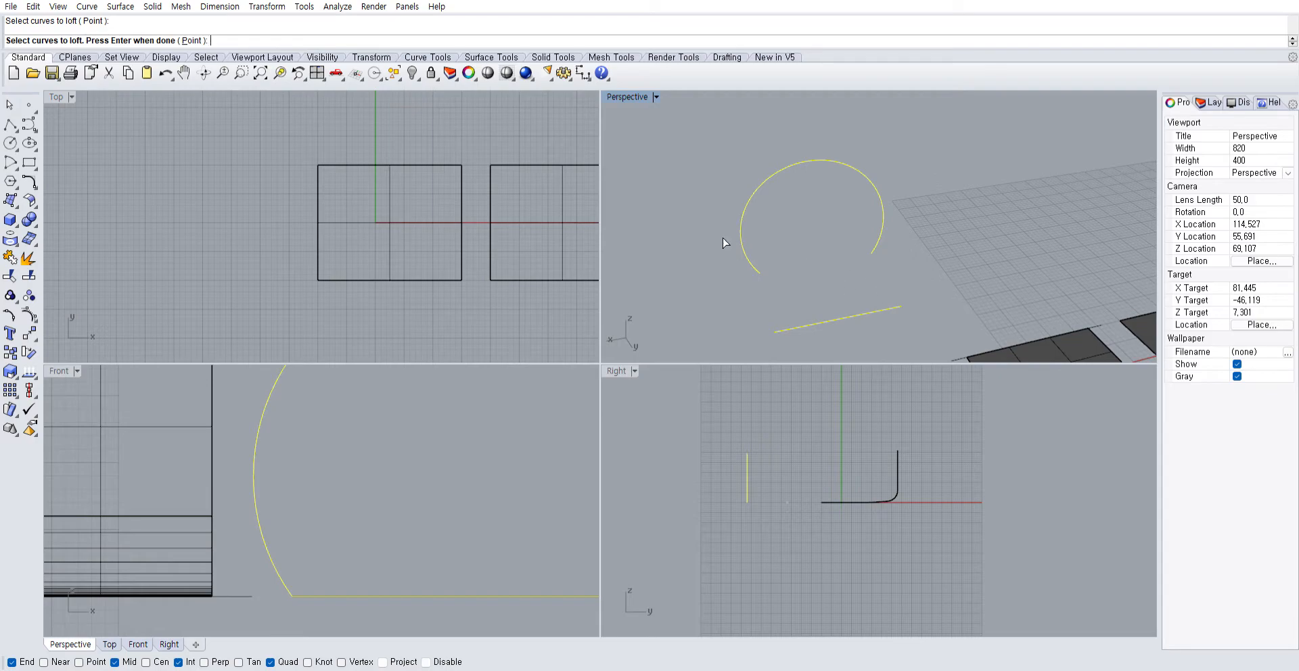
key("Return")
key("Return")
right_click_drag(845, 166, 842, 214)
key("ctrl+z")
Loft the straight line to the upright arc, picking both curves on the same side
key("Return")
left_click(843, 314)
left_click(885, 215)
key("Return")
key("Return")
right_click_drag(972, 210, 727, 203)
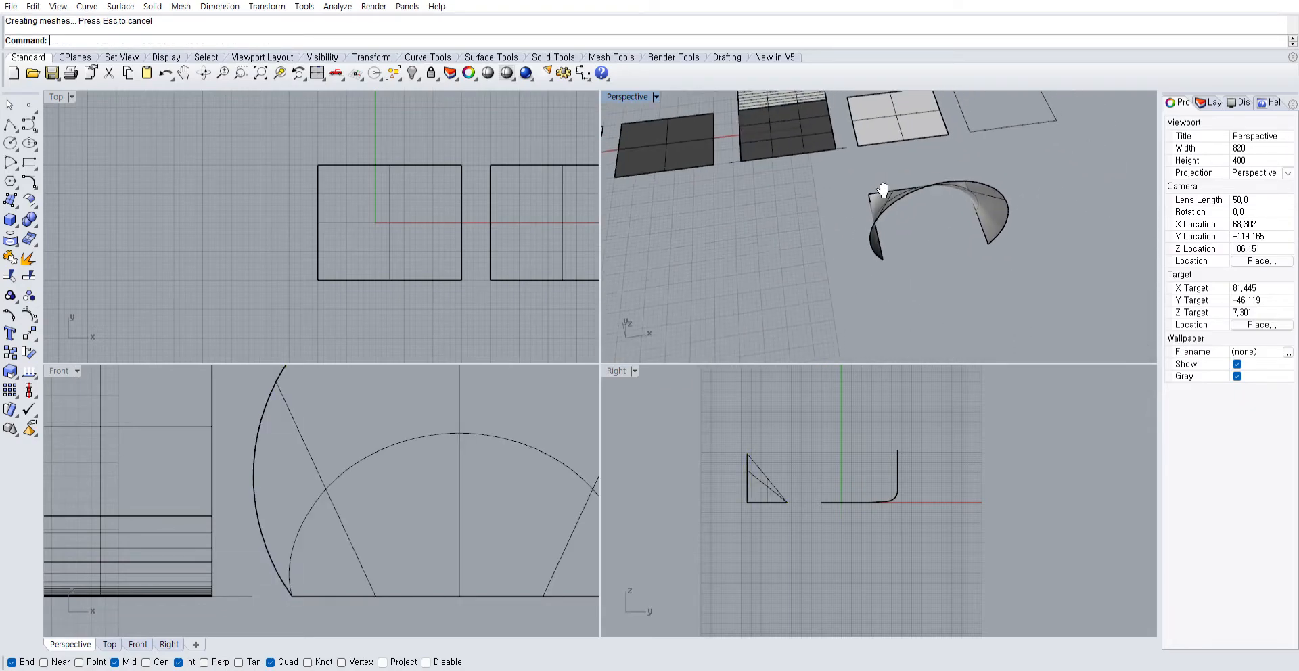
Move the arc loft together with its curves behind the flat lofted surface in the row
right_click_drag(879, 192, 842, 245, "shift")
right_click_drag(843, 245, 980, 242)
left_click_drag(979, 241, 915, 265)
left_click_drag(857, 229, 643, 155)
left_click(937, 222)
right_click_drag(938, 222, 875, 287)
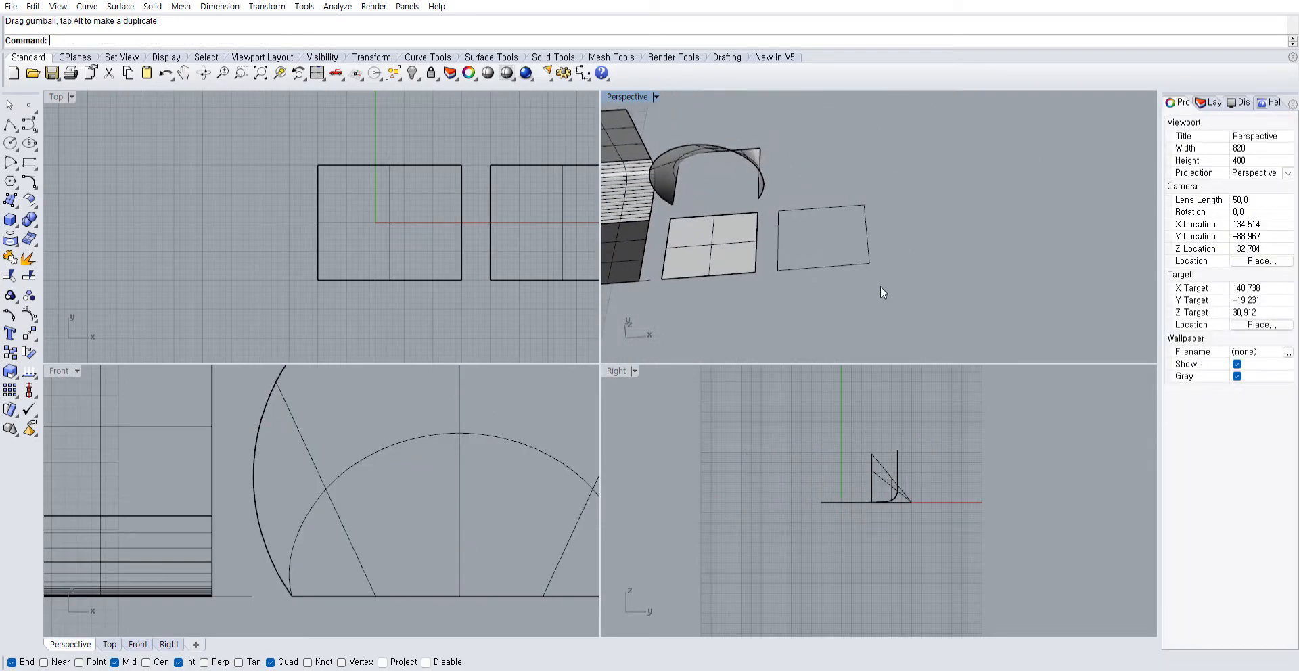
Duplicate the last rectangle along the row to make one more rectangle beside it
left_click_drag(775, 180, 775, 181)
left_click_drag(862, 233, 976, 226)
left_click(947, 286)
right_click_drag(918, 247, 879, 272, "shift")
scroll(879, 272, "up", 2)
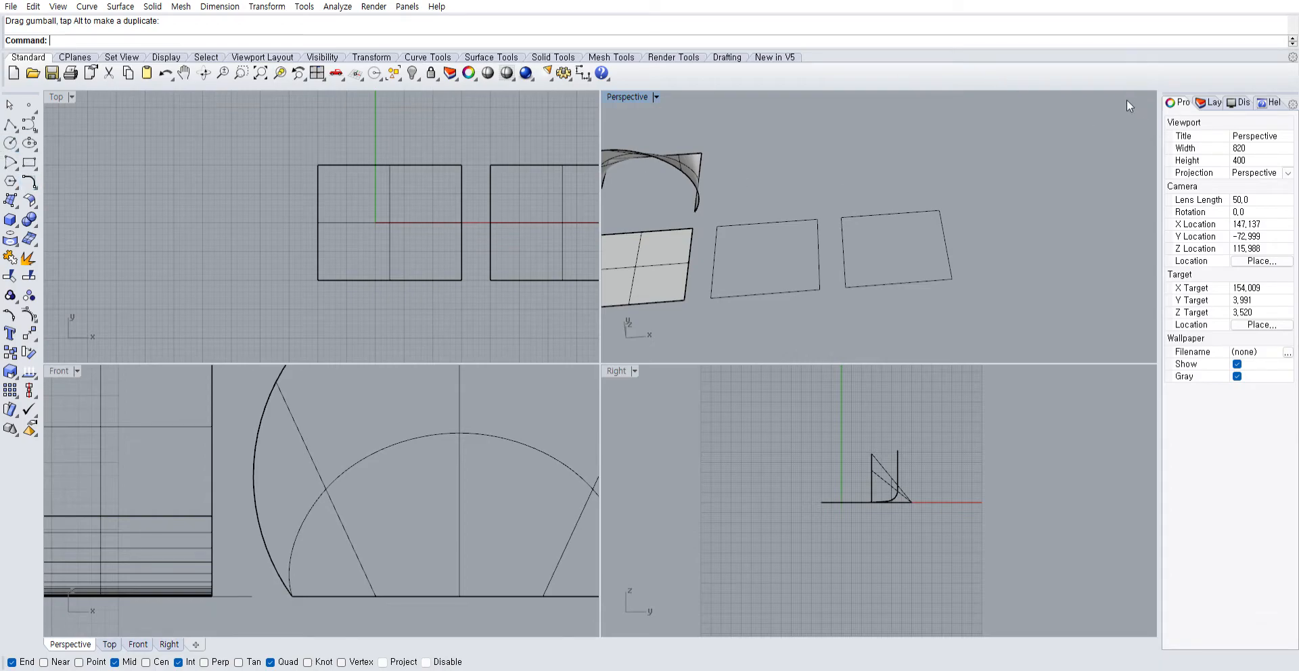
Try an edge surface from the front and back edges of the empty rectangle beside the flat loft
key("Return")
left_click(766, 222)
left_click(769, 290)
key("Return")
key("ctrl+z")
Try an edge surface from three edges of the same rectangle, leaving out the side facing the last rectangle
key("Return")
left_click(747, 223)
left_click(751, 295)
key("Return")
right_click_drag(824, 313, 880, 295)
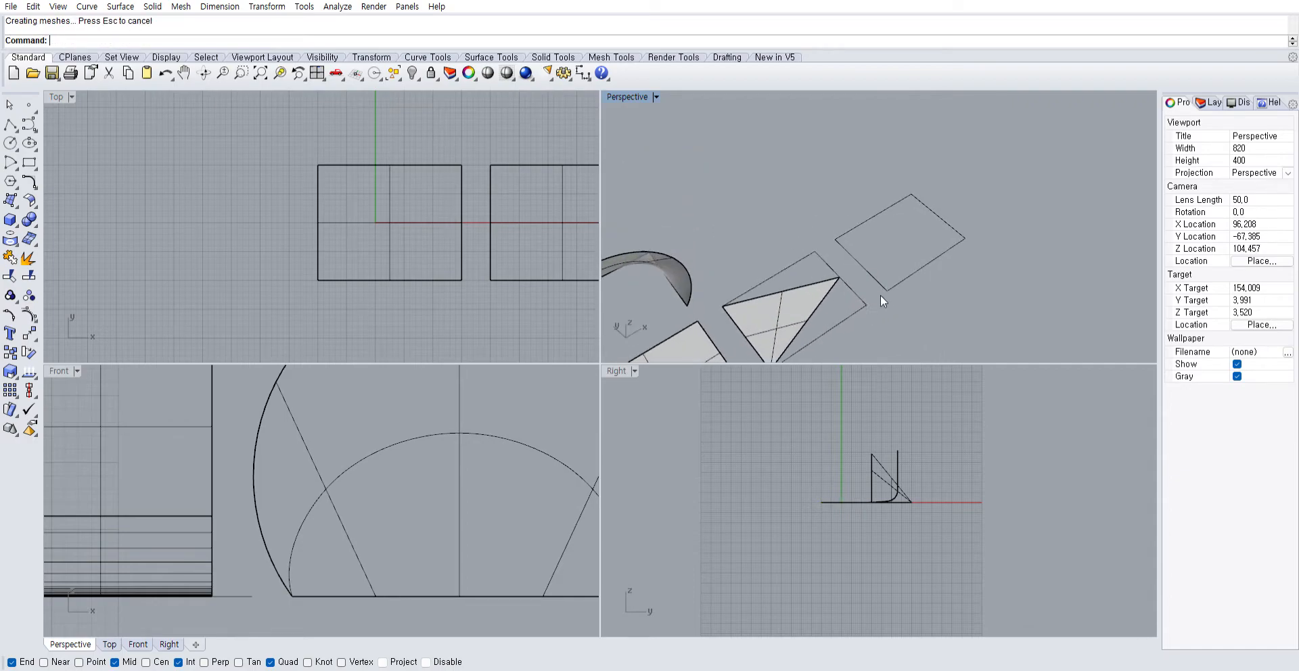
right_click_drag(817, 255, 762, 249)
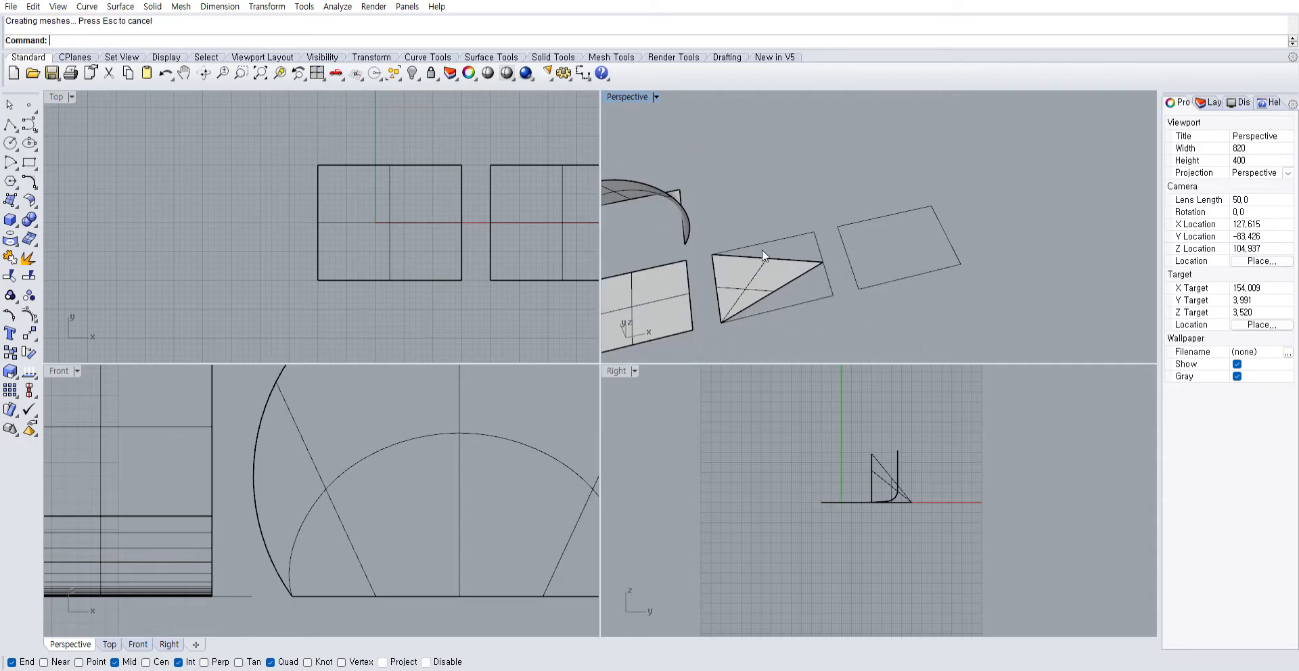
key("ctrl+z")
Try filling the whole rectangle with an edge surface, picking its back edge and the side edge facing the flat loft
key("Return")
left_click(762, 243)
left_click(719, 274)
key("Escape")
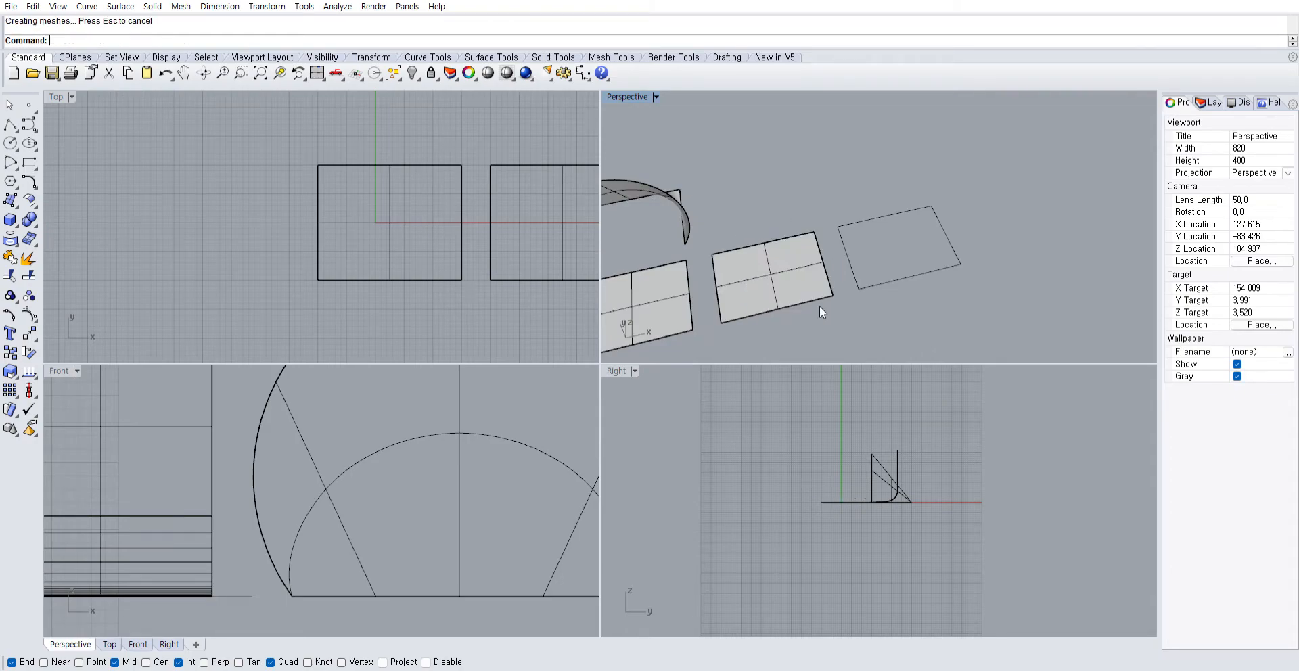
right_click_drag(818, 306, 798, 244)
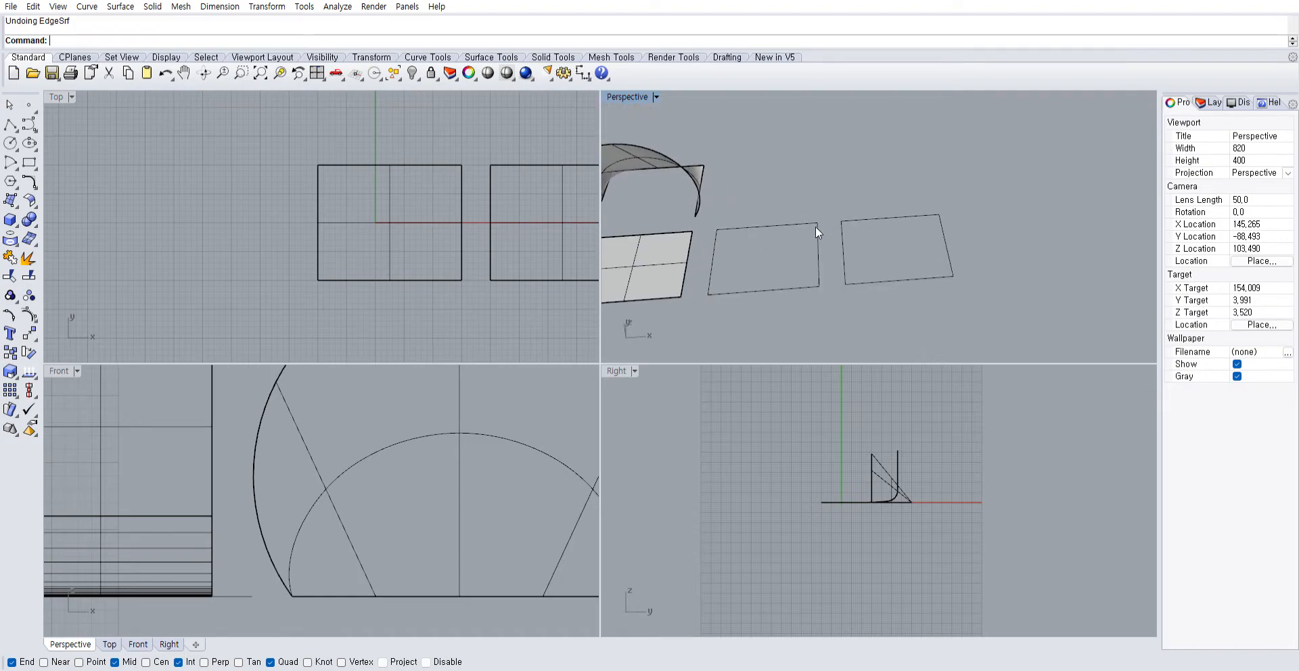
Stretch the rectangle's side line facing the last rectangle so that it overhangs both corners
left_click(821, 278)
right_click_drag(822, 280, 907, 277)
left_click_drag(866, 301, 891, 327)
left_click(905, 317)
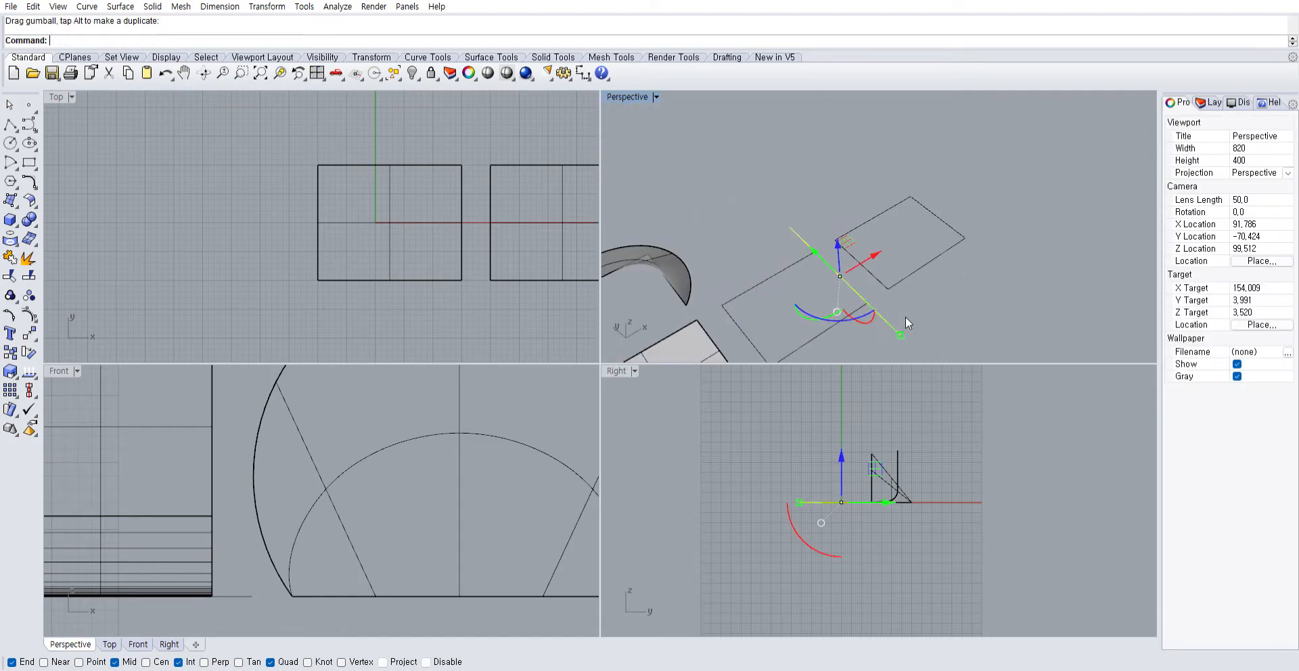
Try an edge surface from all four edge curves of the rectangle, including the overhanging side line
right_click_drag(905, 317, 886, 282)
right_click(1120, 109)
left_click(771, 239)
left_click(819, 244)
left_click(798, 295)
left_click(715, 285)
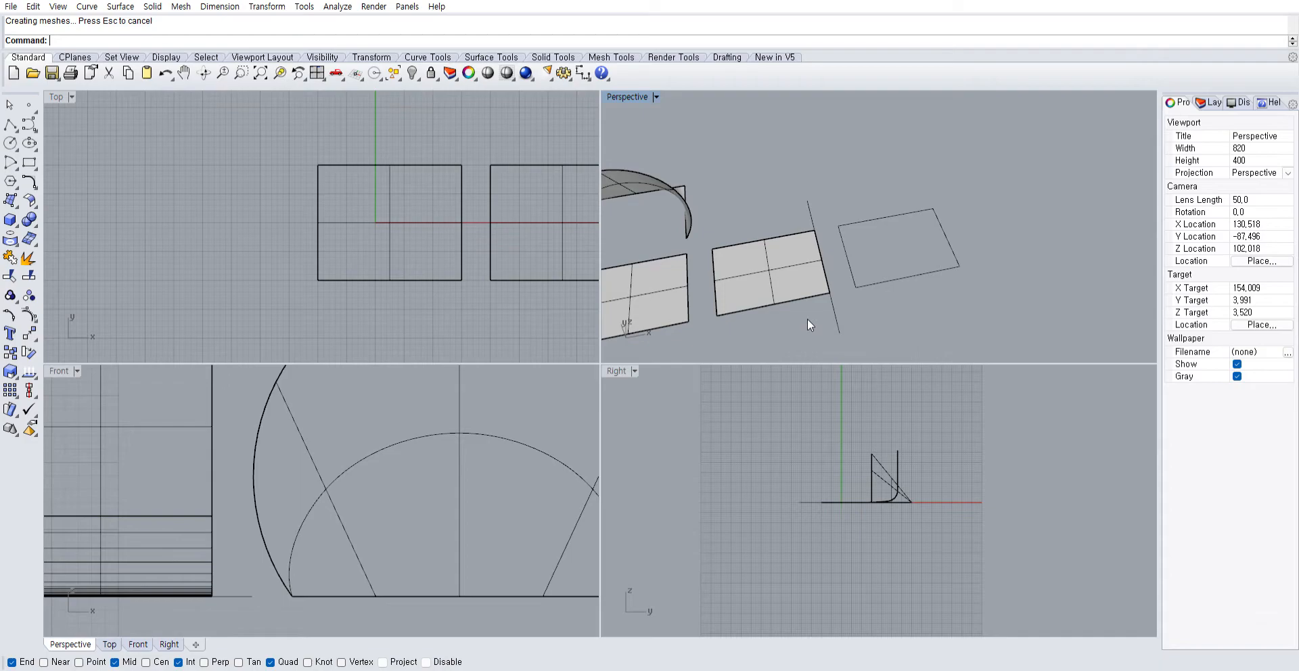
key("ctrl+z")
Try an edge surface from only the front line, the back line and the overhanging side line
right_click(1124, 99)
left_click(803, 233)
left_click(783, 299)
left_click(828, 263)
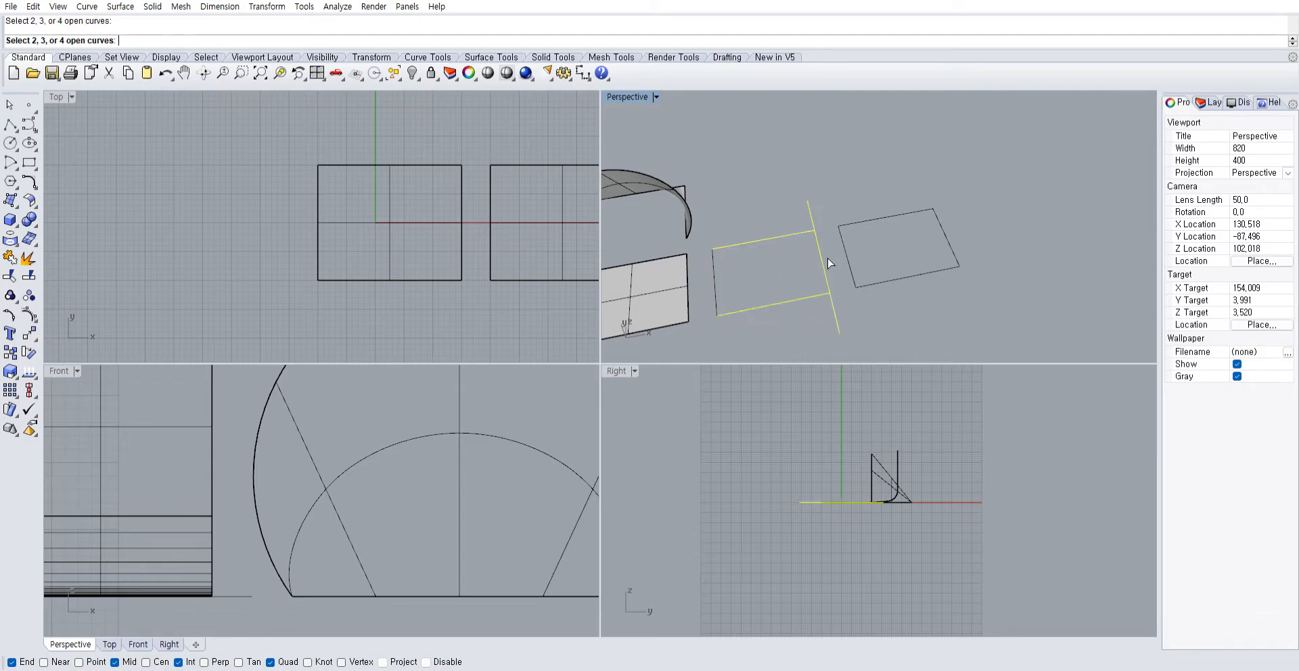
right_click(881, 291)
key("ctrl+z")
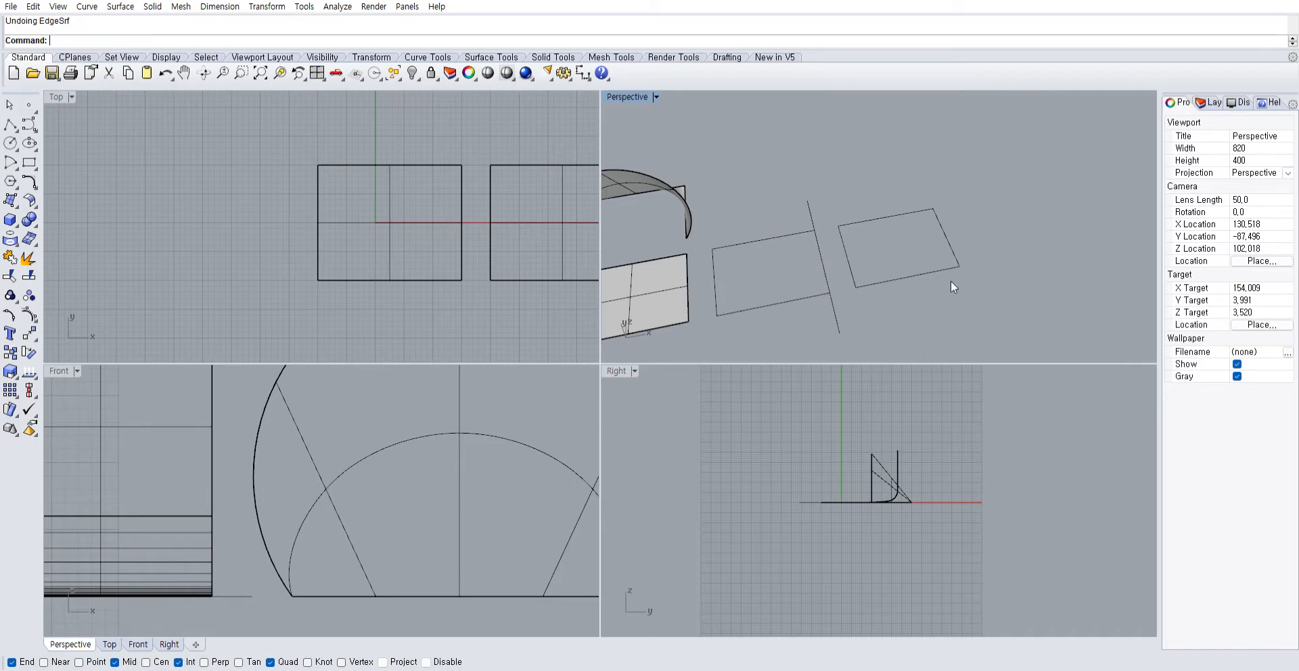
Create an edge surface from the rectangle's front, back and side curves together with the overhanging side line
right_click_drag(951, 281, 993, 143)
right_click(1126, 98)
left_click(722, 215)
left_click(765, 266)
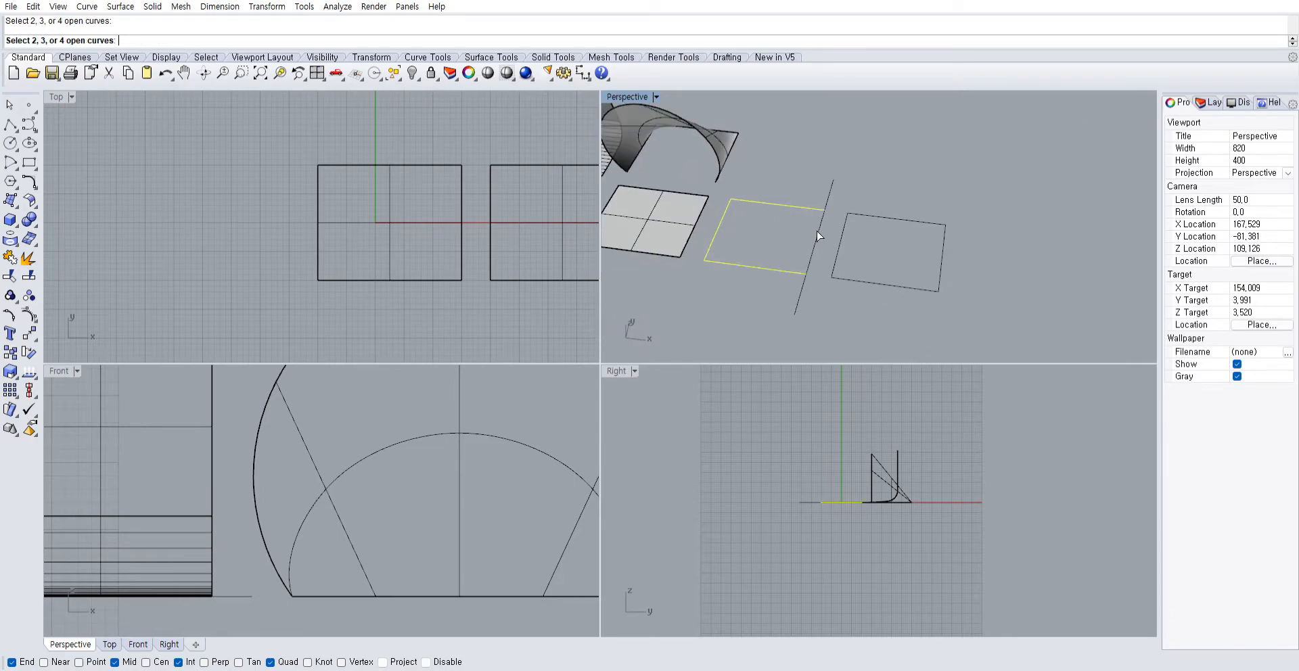
left_click(820, 234)
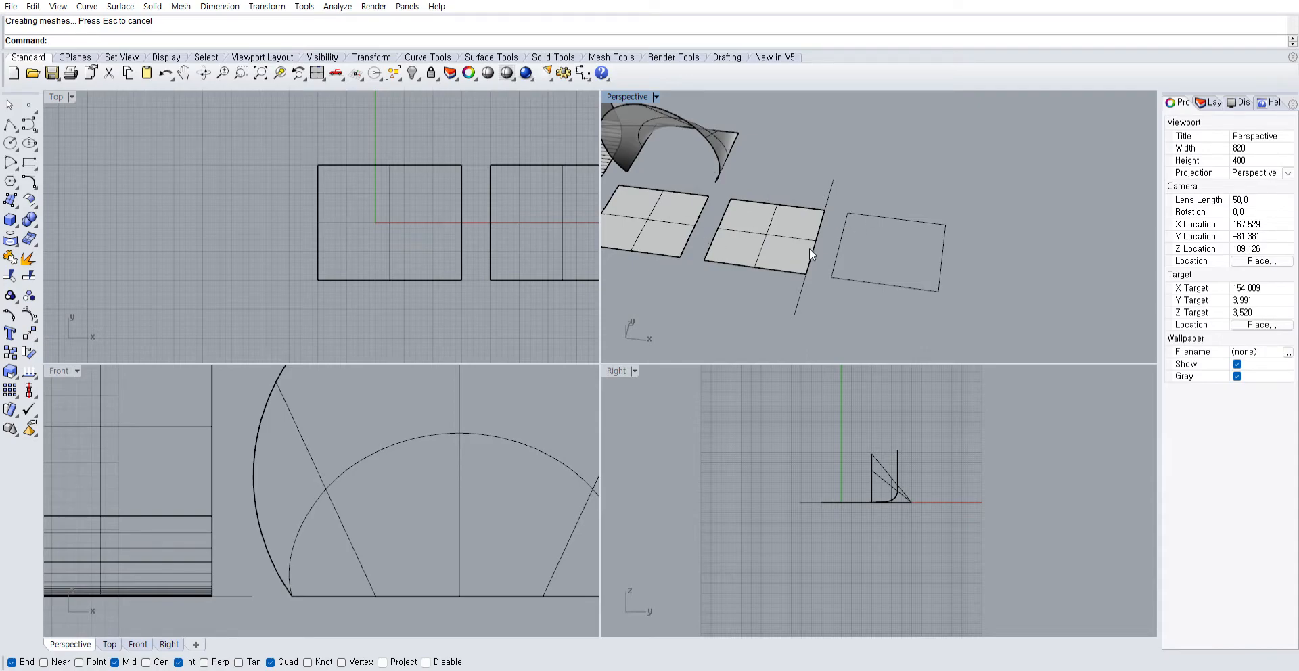
Create a patch surface from the outline of the last rectangle in the row
mouse_move(949, 164)
right_mouse_down("shift")
mouse_move(856, 163)
mouse_move(950, 165)
right_mouse_up("shift")
left_click(1142, 103)
key("Escape")
right_click_drag(831, 249, 937, 210)
scroll(879, 252, "up", 6)
mouse_move(873, 234)
right_mouse_down()
mouse_move(859, 245)
mouse_move(818, 223)
mouse_move(916, 282)
mouse_move(812, 296)
mouse_move(881, 225)
right_mouse_up()
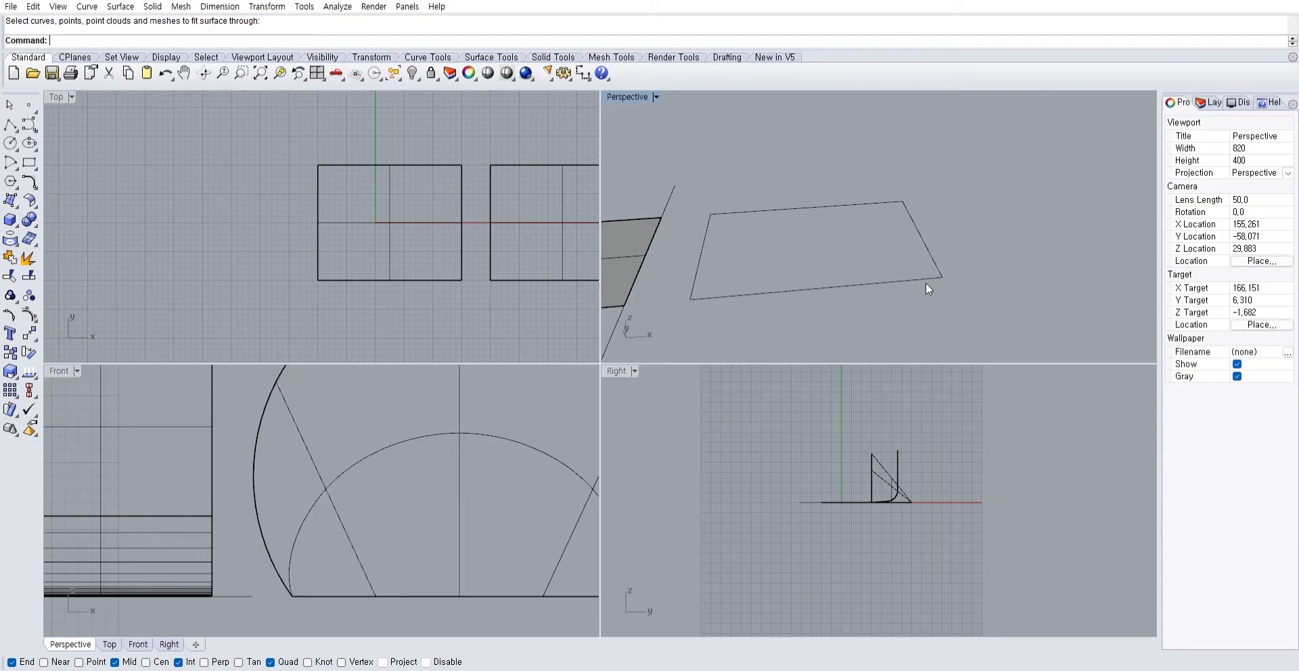
right_click_drag(883, 269, 867, 278)
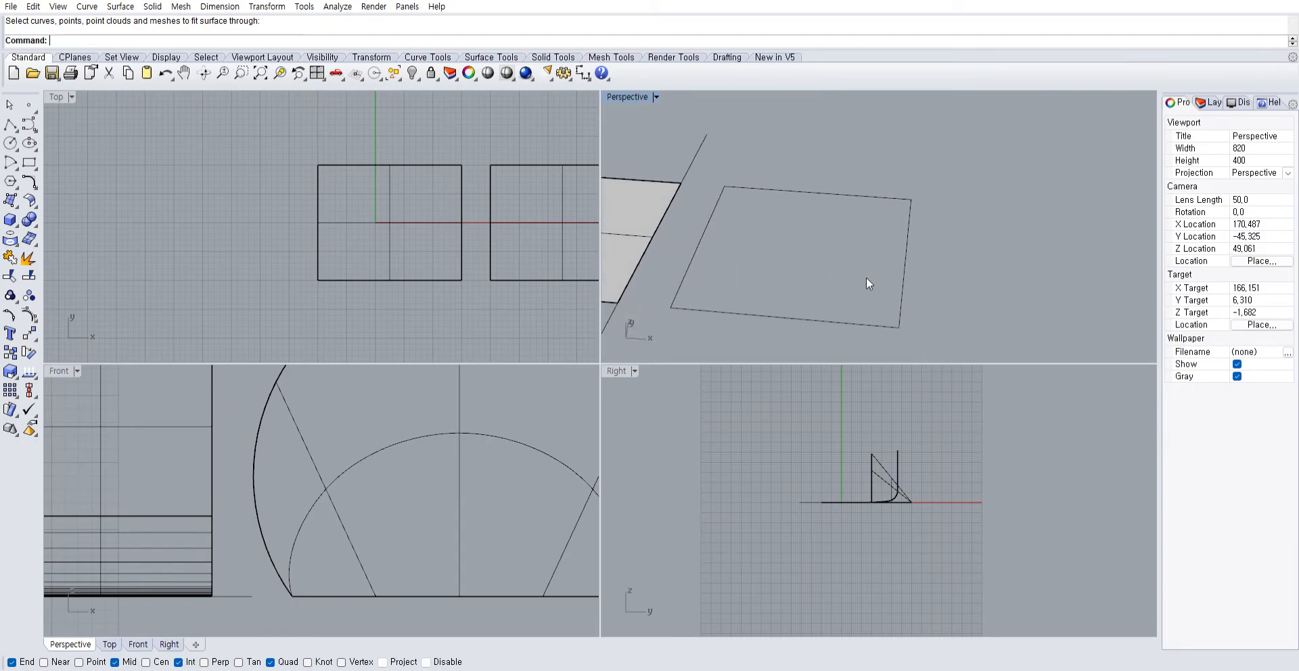
scroll(868, 278, "down", 4)
key("Return")
left_click(755, 277)
key("Return")
right_click_drag(769, 314, 769, 241)
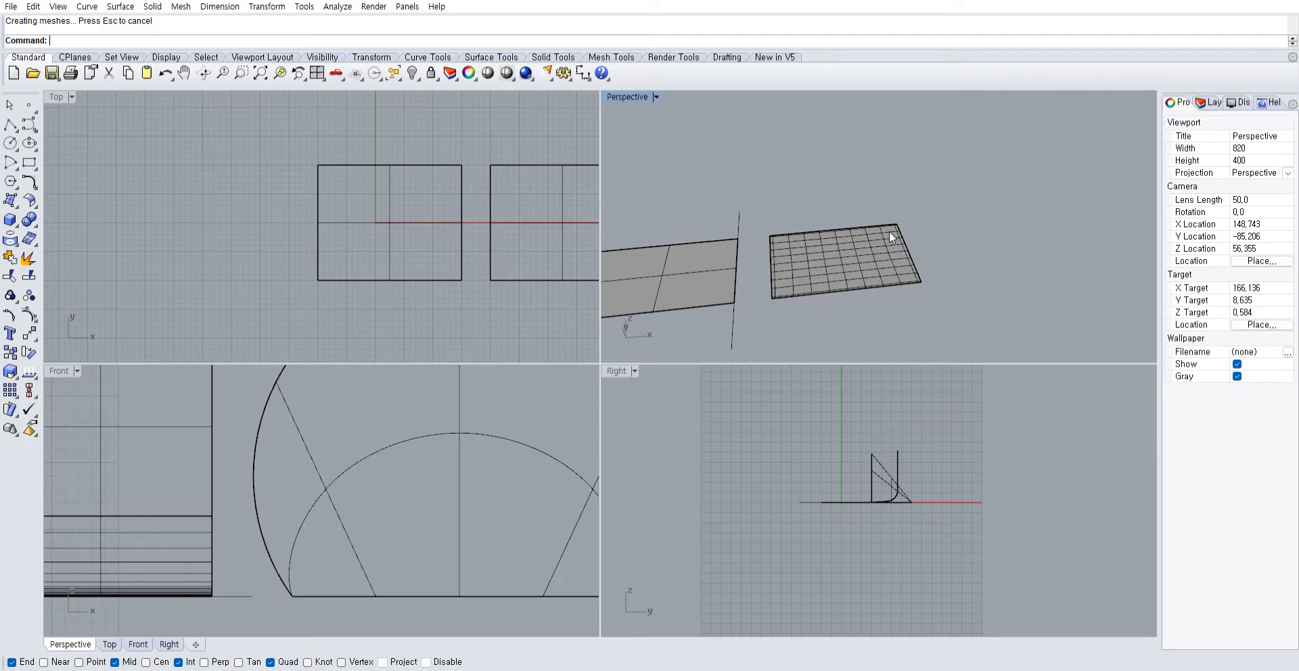
Examine the patch surface and the complete row of surfaces from several angles
right_click_drag(892, 229, 770, 224)
right_click_drag(891, 230, 840, 256, "shift")
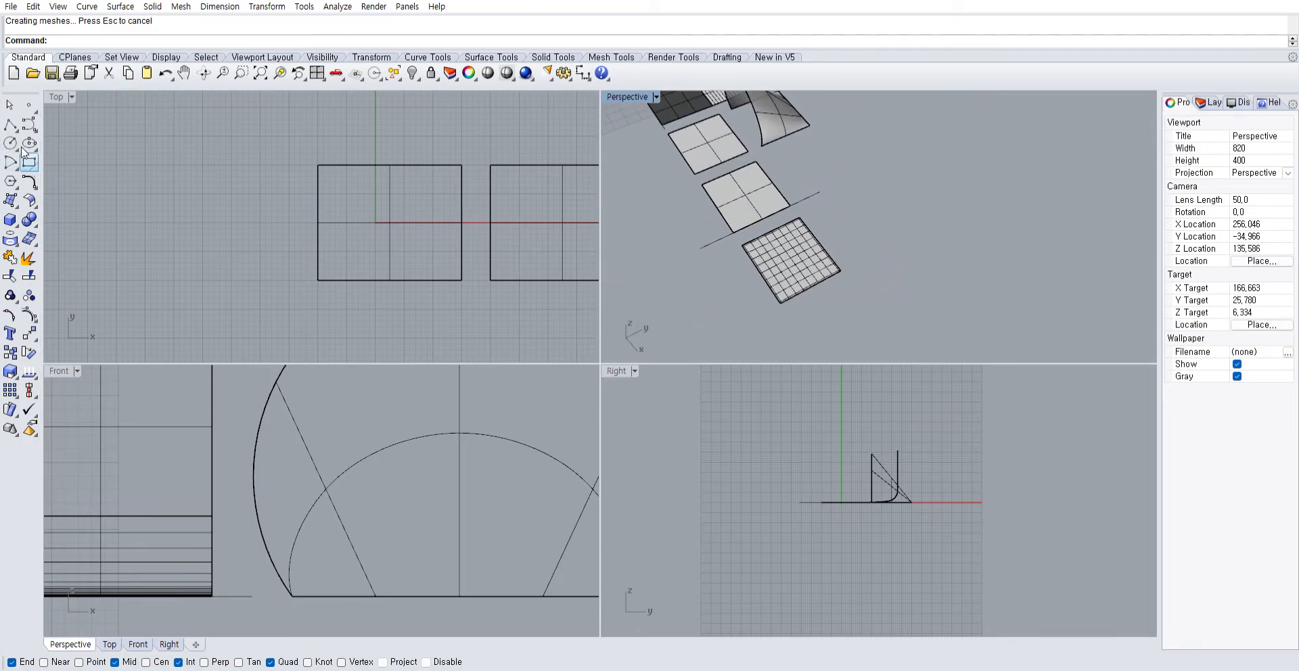
right_click_drag(710, 227, 825, 201)
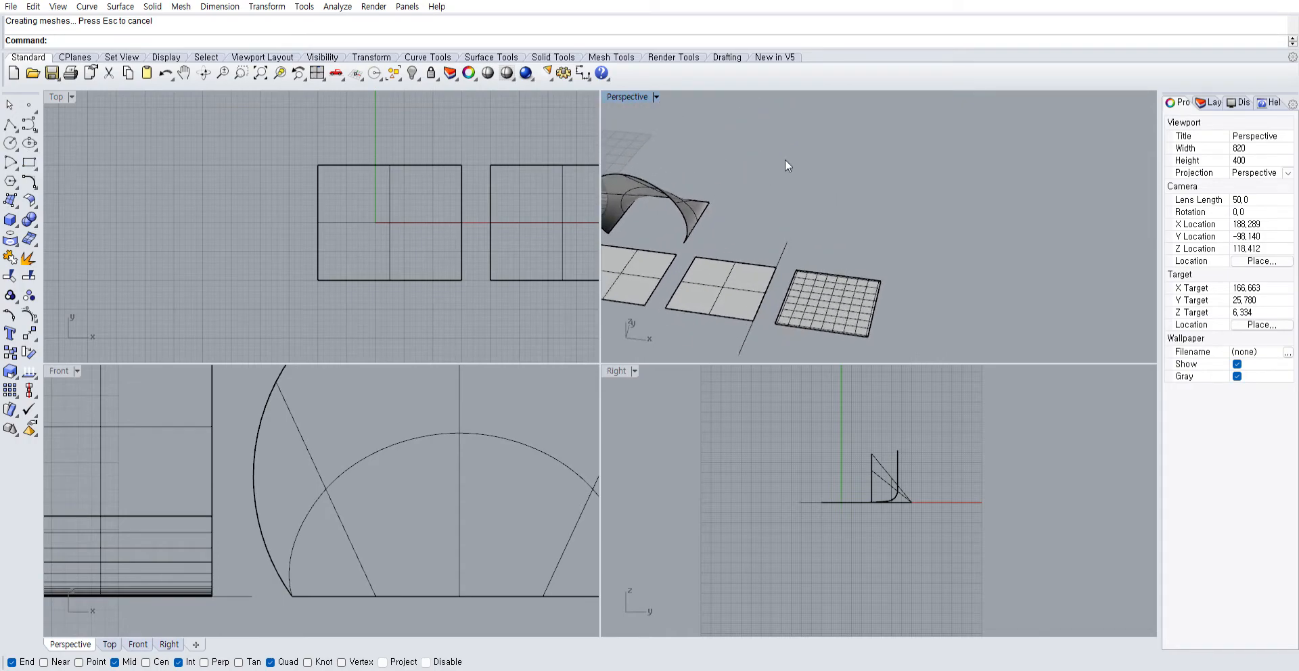
right_click_drag(785, 160, 797, 281)
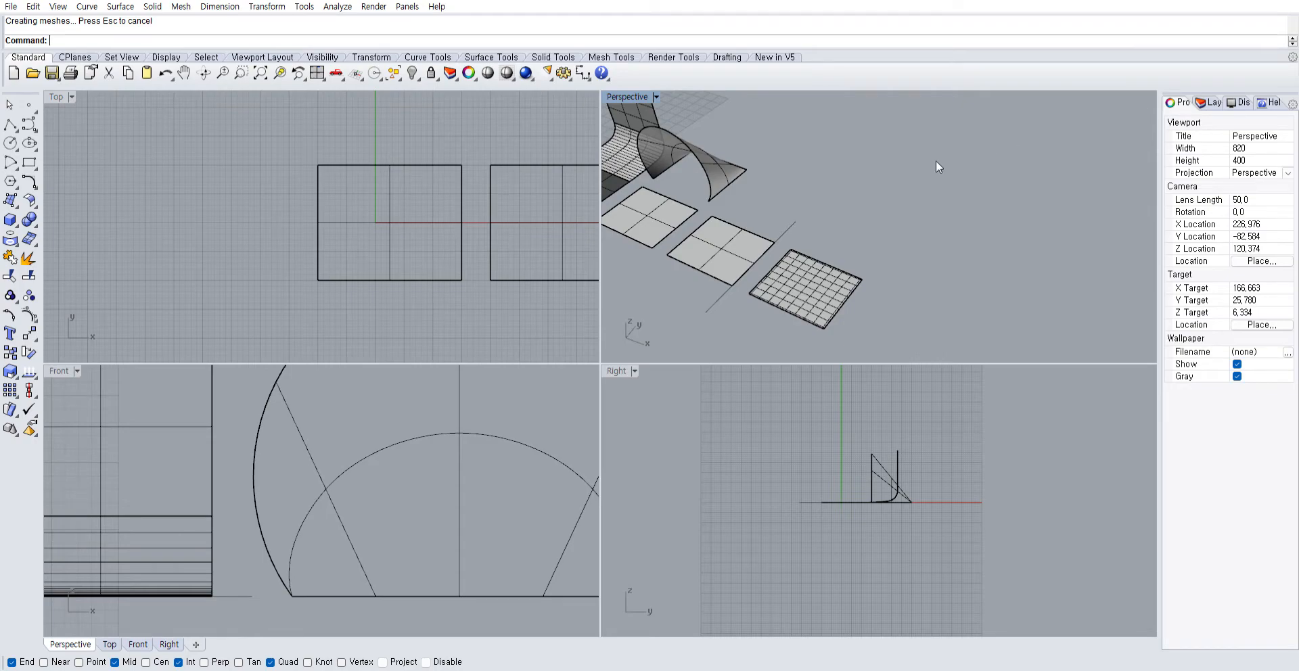
scroll(935, 163, "down", 6)
right_click_drag(784, 202, 972, 201, "shift")
right_click_drag(776, 210, 927, 230, "shift")
scroll(851, 249, "up", 4)
scroll(869, 244, "down", 2)
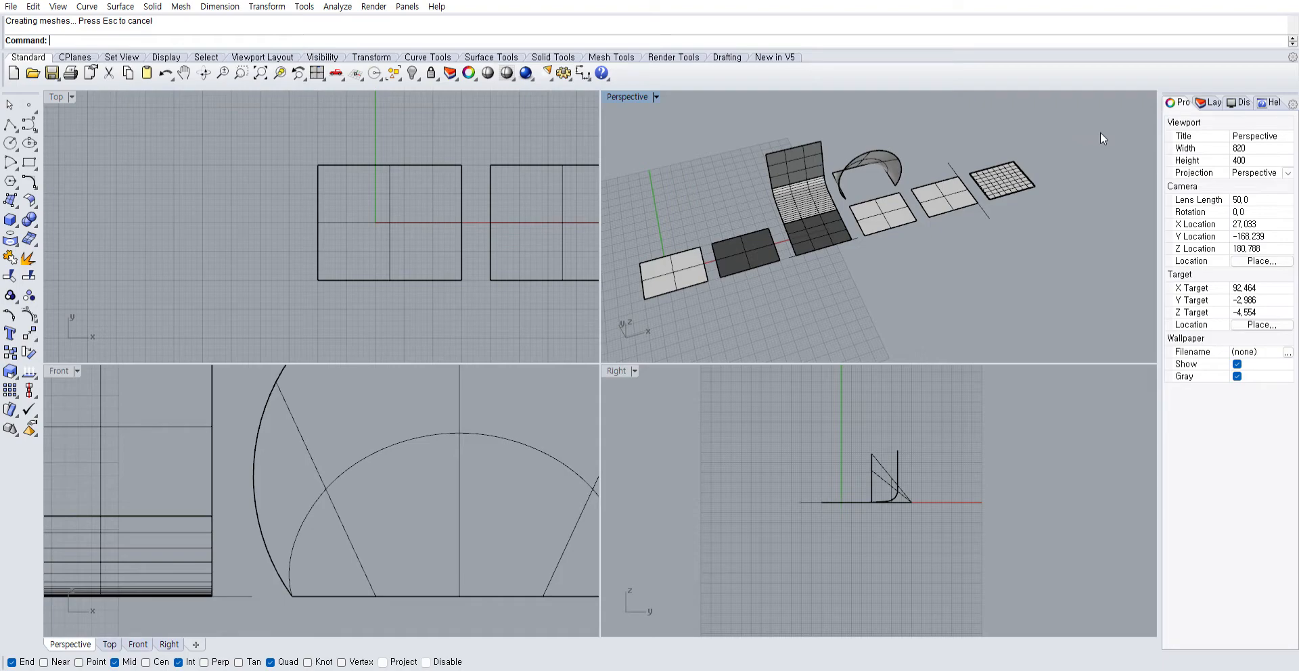
Try extruding the first rectangle's front edge upward along a path curve
right_click_drag(775, 278, 848, 255)
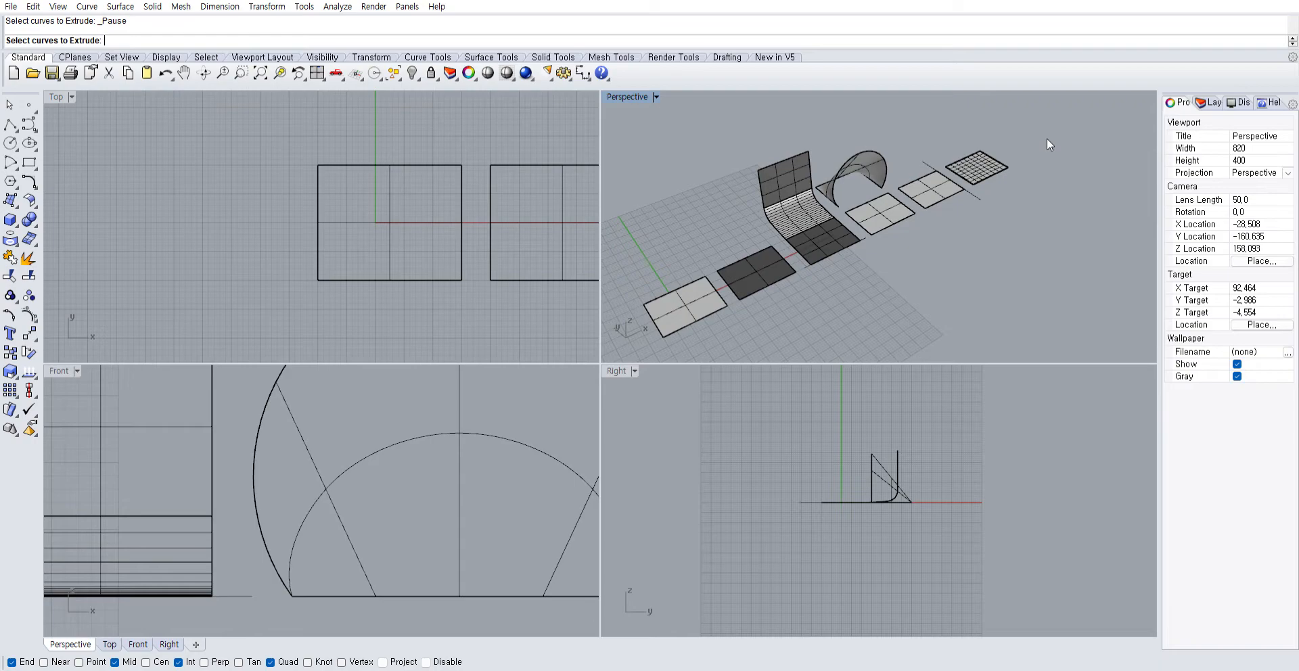
left_click(706, 339)
key("Return")
left_click(736, 193)
right_click_drag(736, 193, 819, 177)
right_click_drag(819, 177, 899, 162)
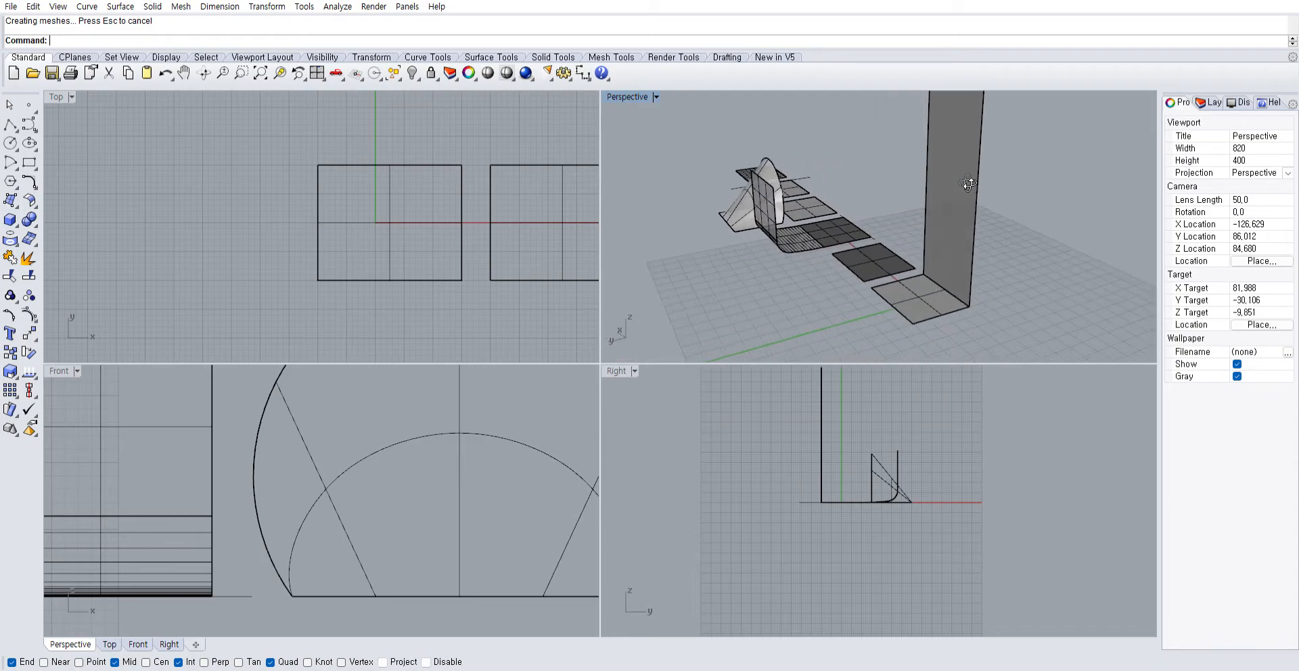
key("ctrl+z")
Extrude the first rectangle's back edge along a path curve to form an upright surface
key("space")
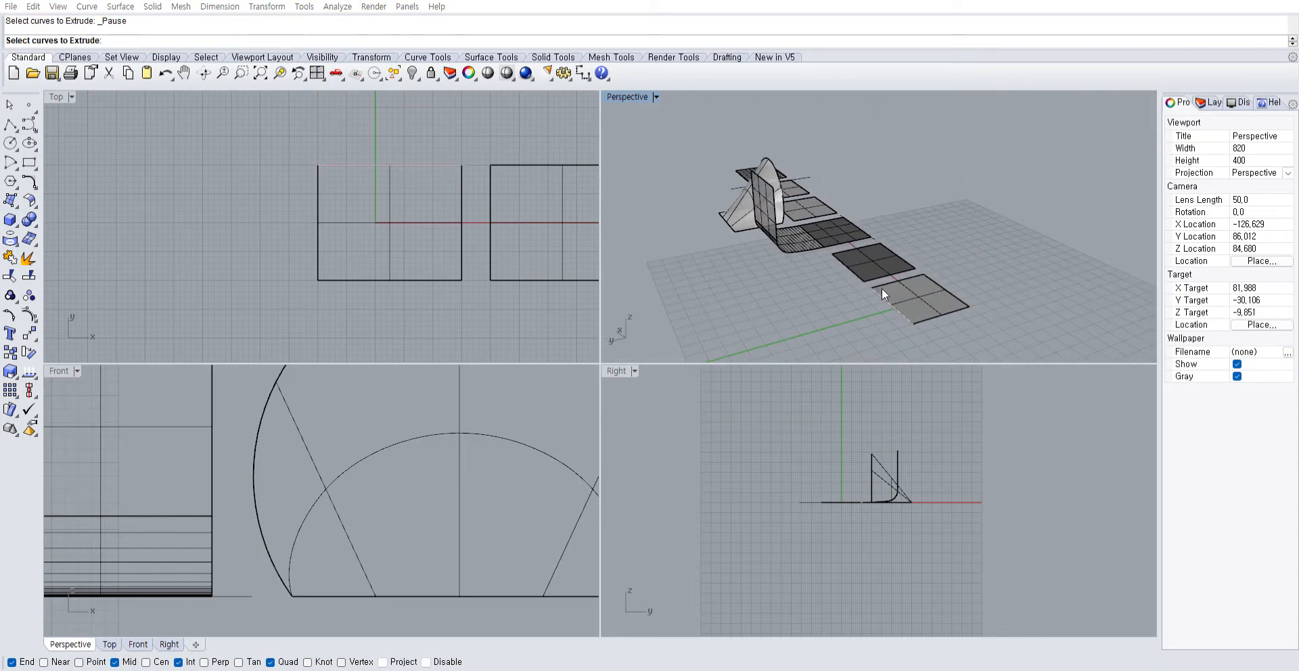
left_click(915, 325)
key("Return")
right_click_drag(883, 245, 805, 257)
key("Return")
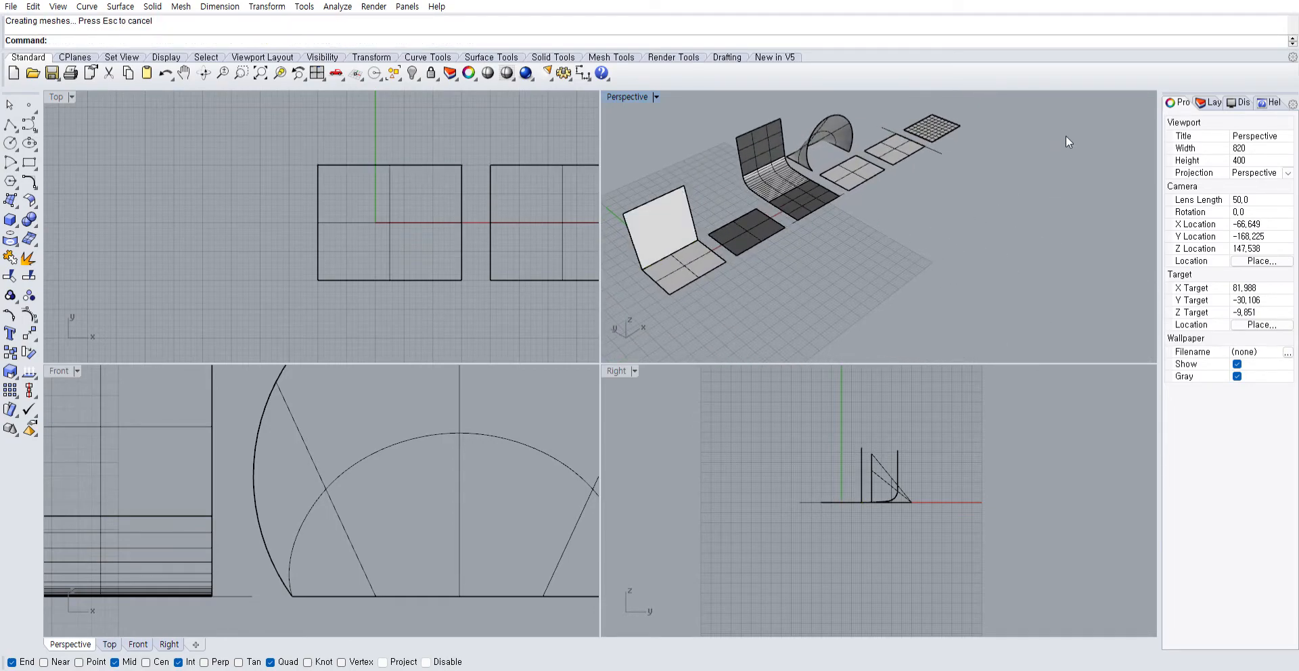
Try extruding the second rectangle's back edge along the first upright surface's side edge, picking the path near its upper end
key("Return")
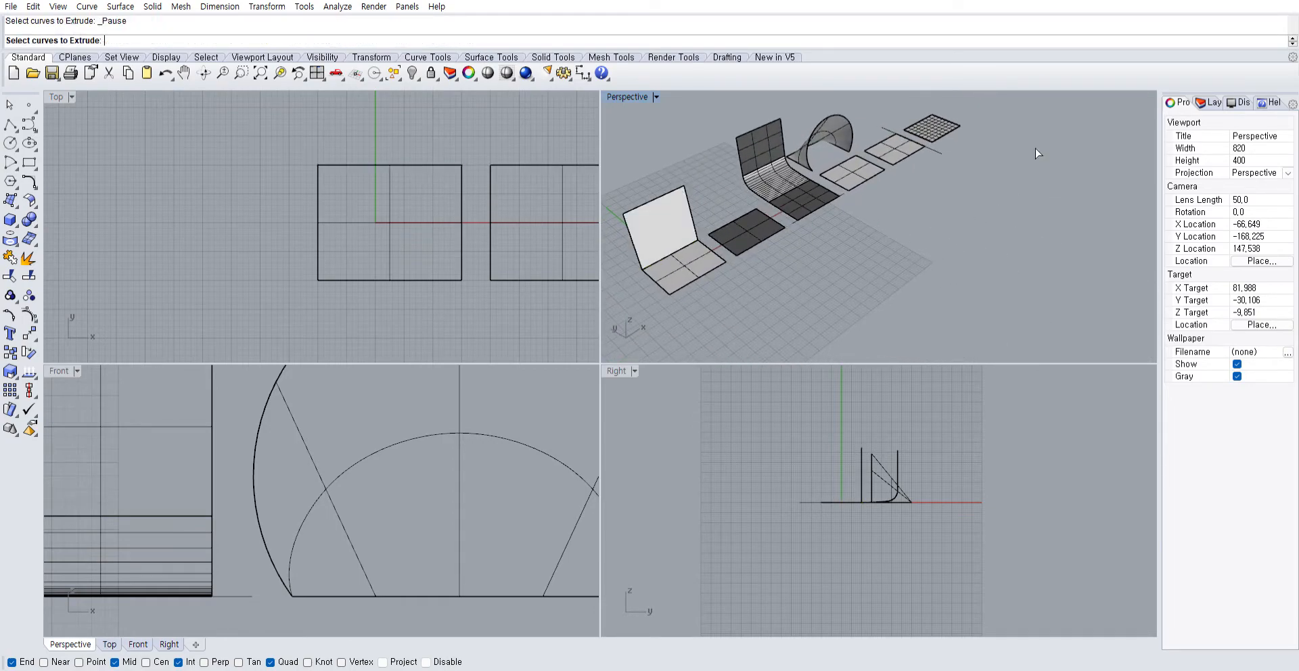
left_click(742, 209)
key("Return")
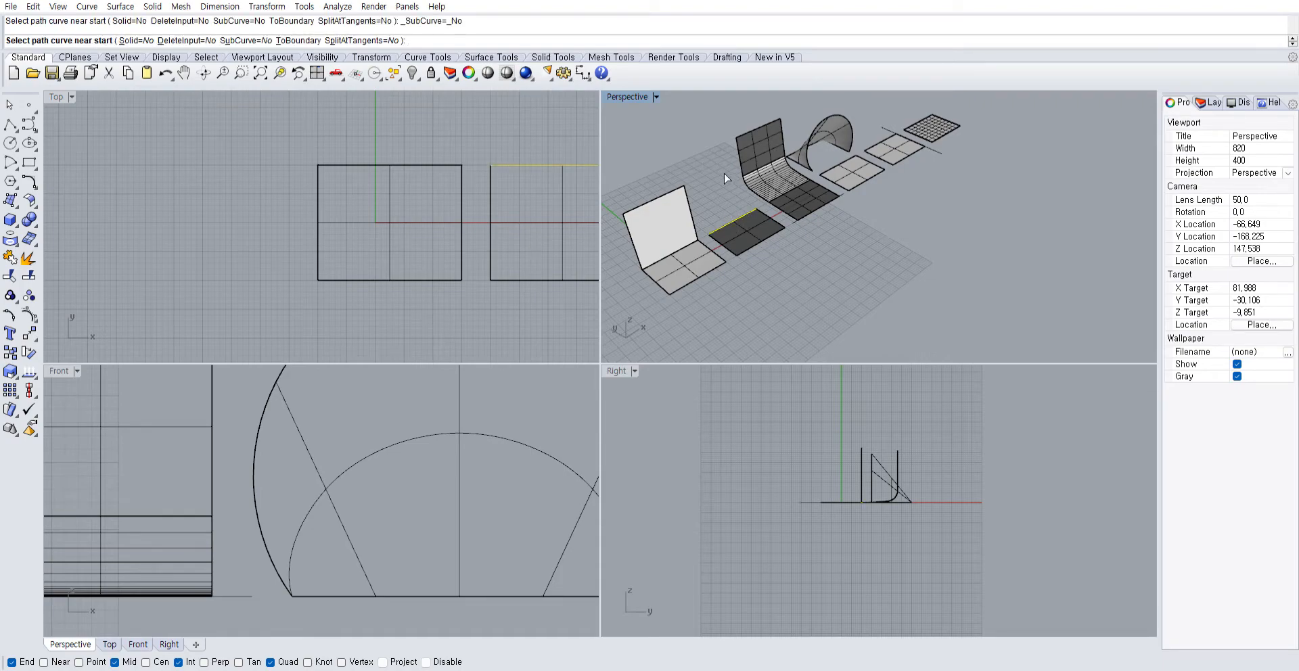
left_click(690, 189)
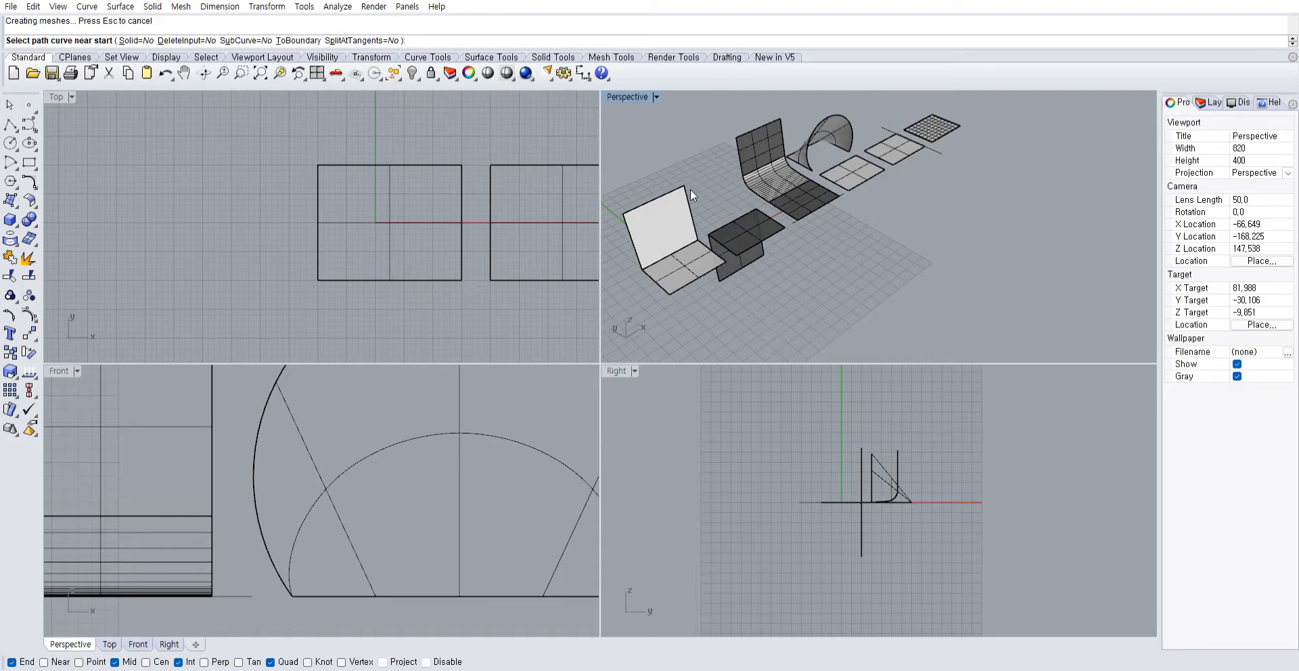
right_click_drag(793, 269, 838, 225)
key("ctrl+z")
Try extruding the third shape's upright side edge along the curved side edge of its bend
left_click(839, 224)
left_click(843, 311)
left_click(850, 213)
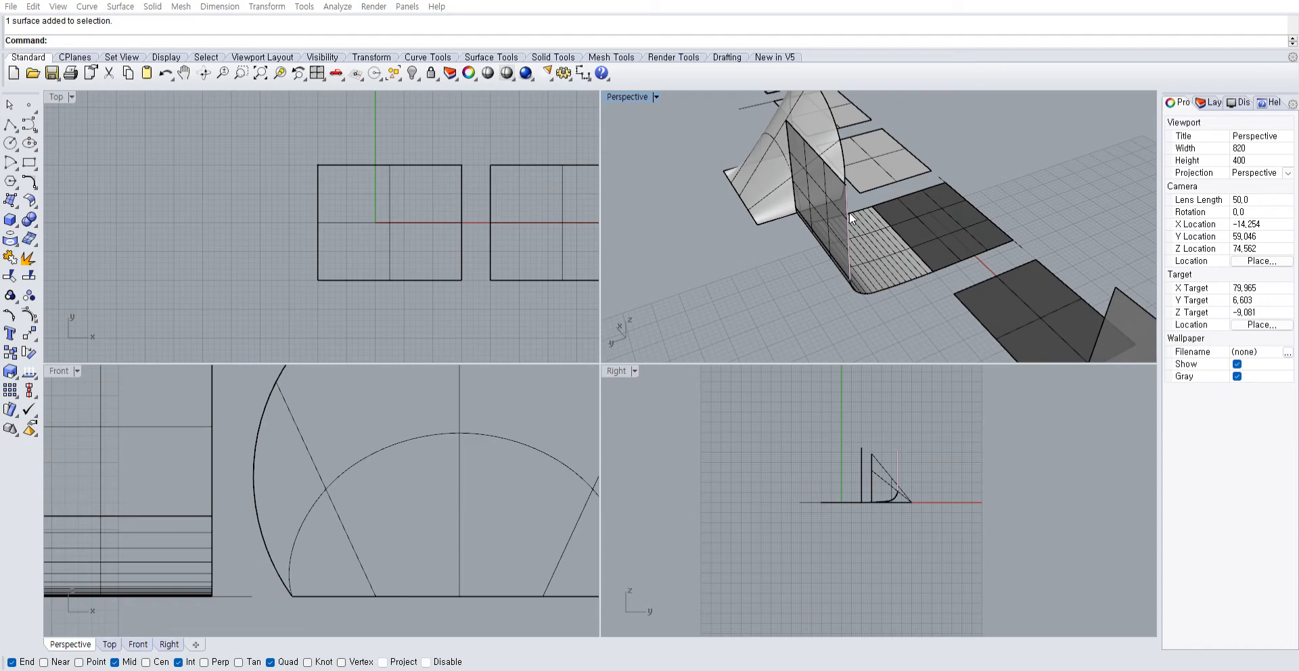
left_click(886, 244)
right_click(887, 245)
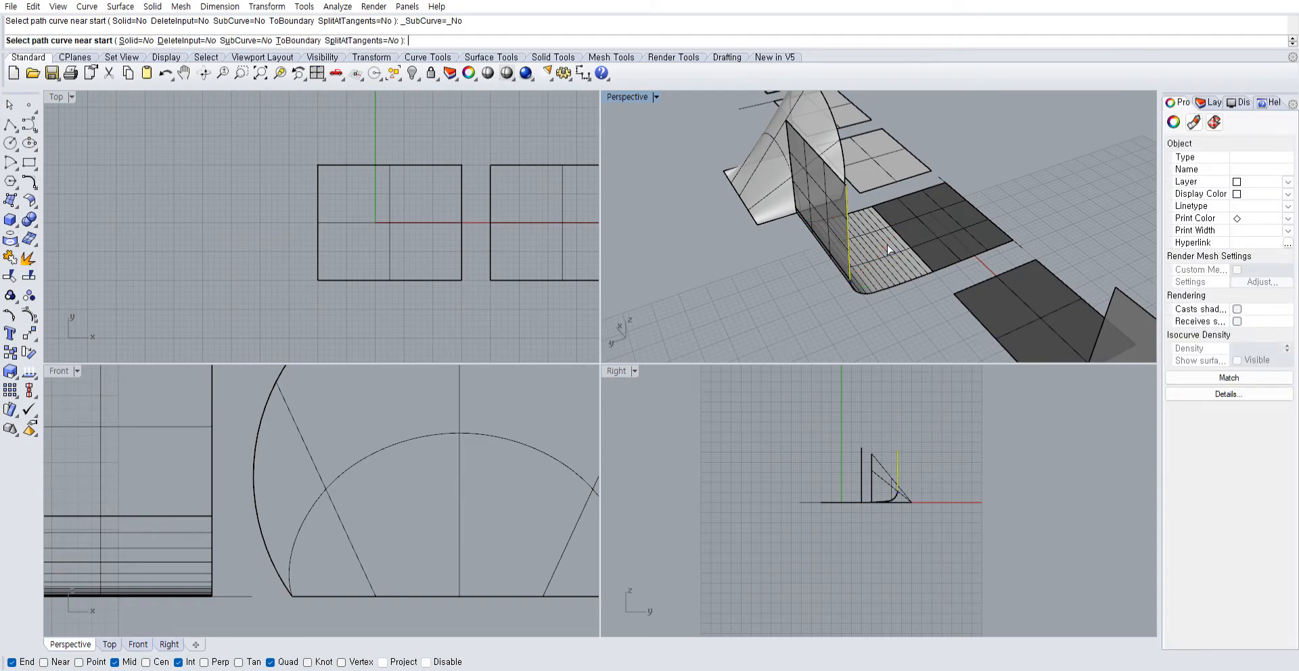
left_click(863, 278)
left_click(863, 322)
right_click_drag(916, 282, 1136, 238)
right_click_drag(797, 207, 800, 152)
key("ctrl+z")
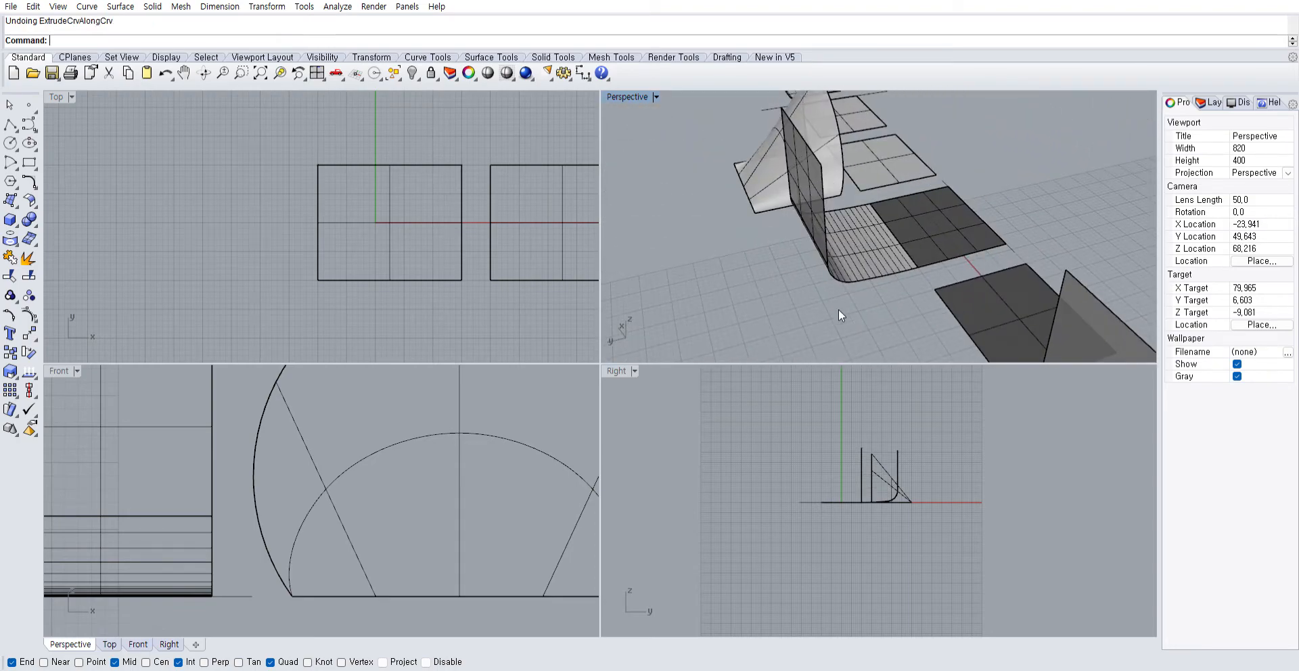
Try extruding the third shape's curved and upright side edges together, using the upright edge as the path
right_click_drag(838, 310, 1044, 205)
right_click(1034, 156)
right_click_drag(1034, 156, 861, 303)
left_click(907, 284)
right_click_drag(747, 222, 712, 230)
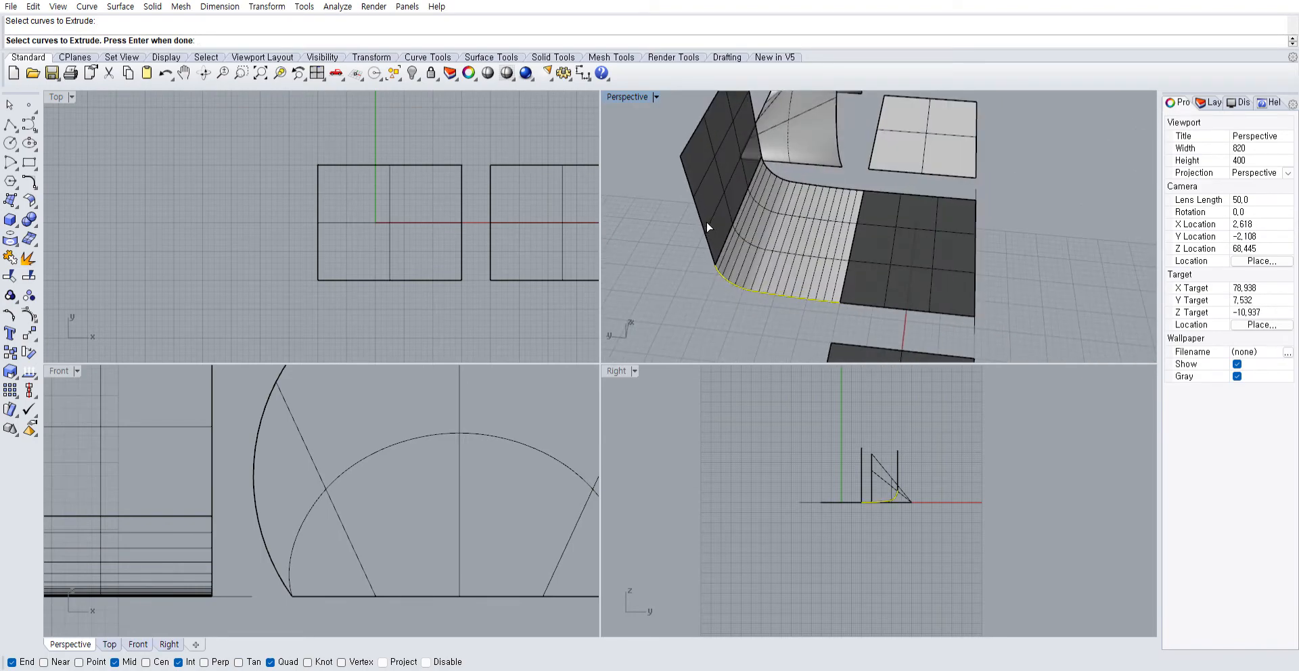
left_click(705, 221)
key("Return")
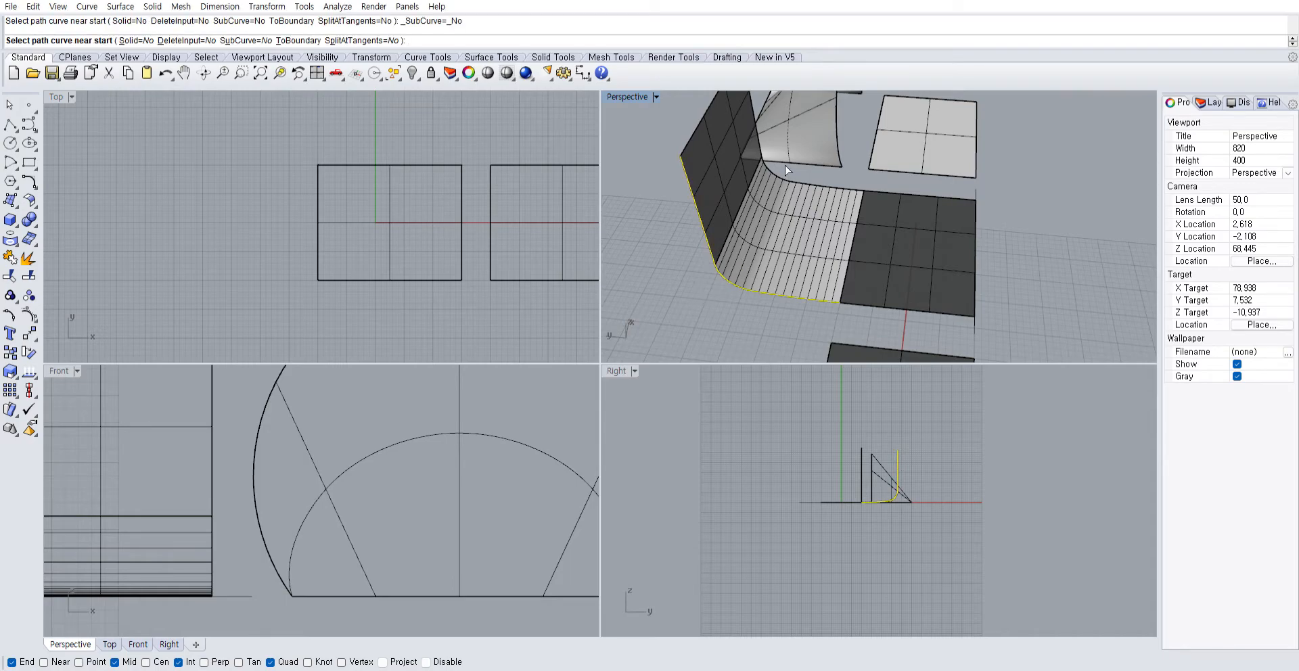
right_click_drag(827, 162, 827, 124)
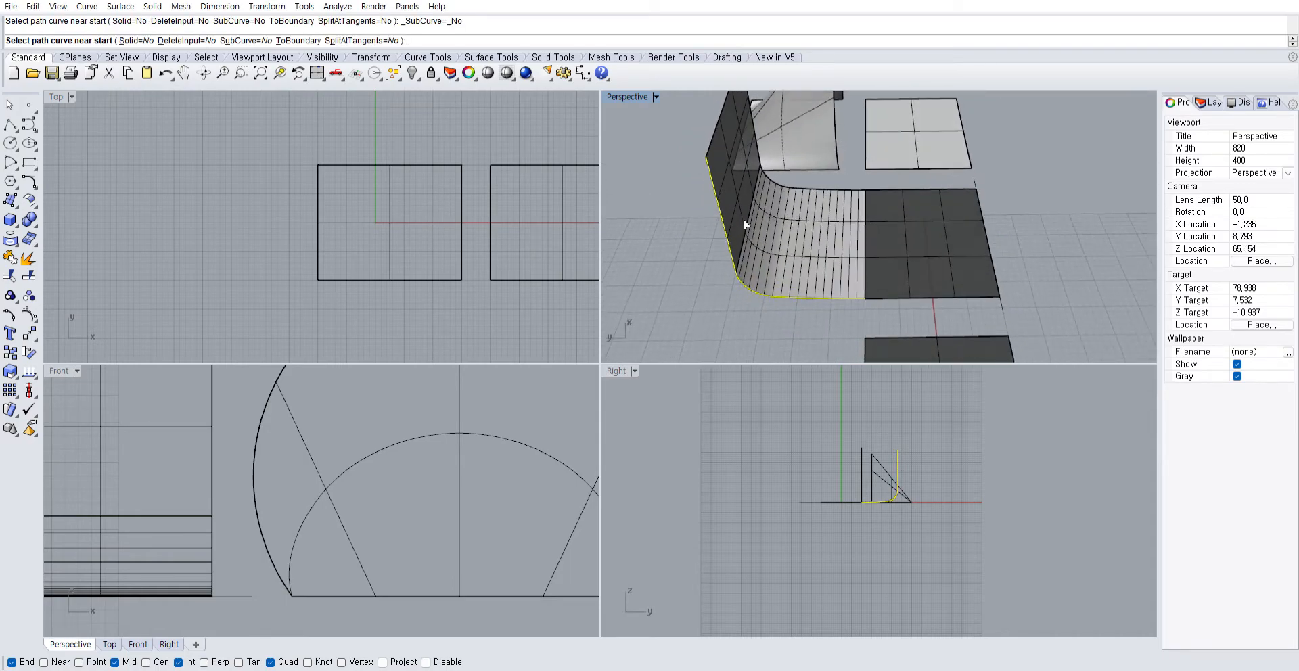
right_click_drag(744, 230, 713, 217)
left_click(712, 211)
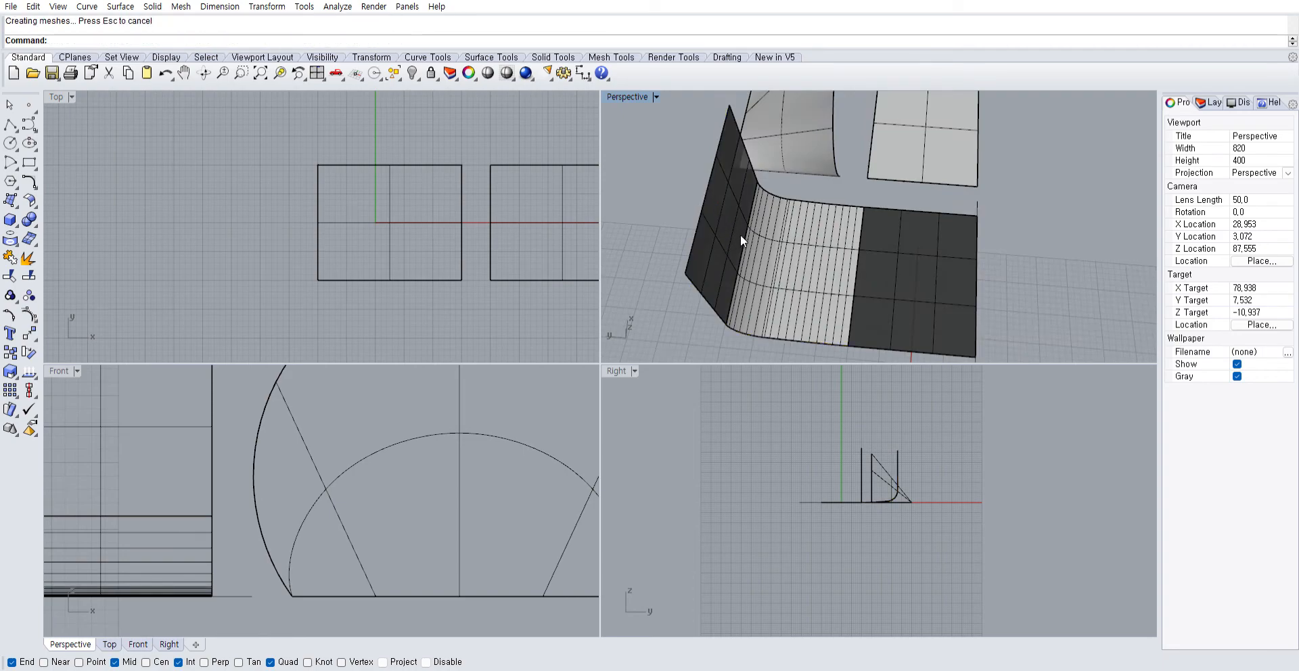
key("ctrl+z")
Extrude the third shape's upright side edge along its curved side edge to form a side wall beside the bend
right_click_drag(736, 236, 869, 234)
right_click(910, 212)
left_click(910, 211)
right_click_drag(944, 255, 891, 249)
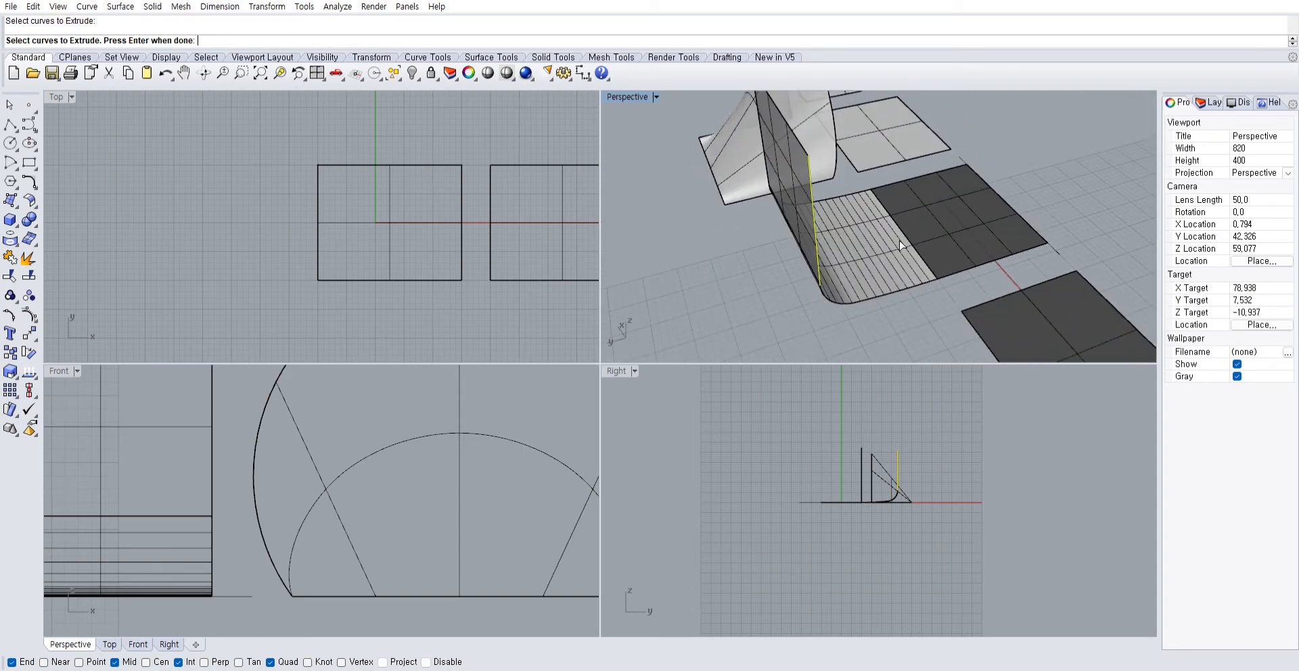
right_click(893, 249)
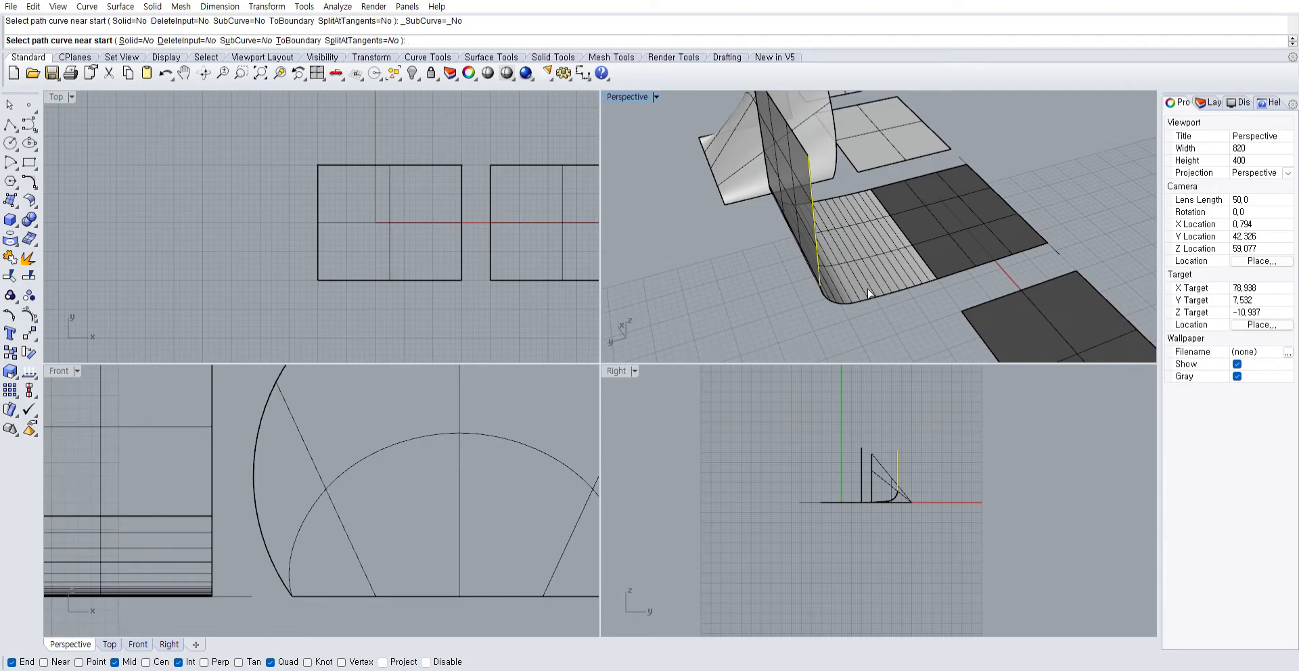
left_click(896, 329)
right_click_drag(896, 330, 712, 263)
Extrude the bend's opposite side edge, facing the arched surface, along the upright edge to form the second side wall
right_click_drag(796, 244, 848, 271)
right_click(823, 250)
left_click(848, 271)
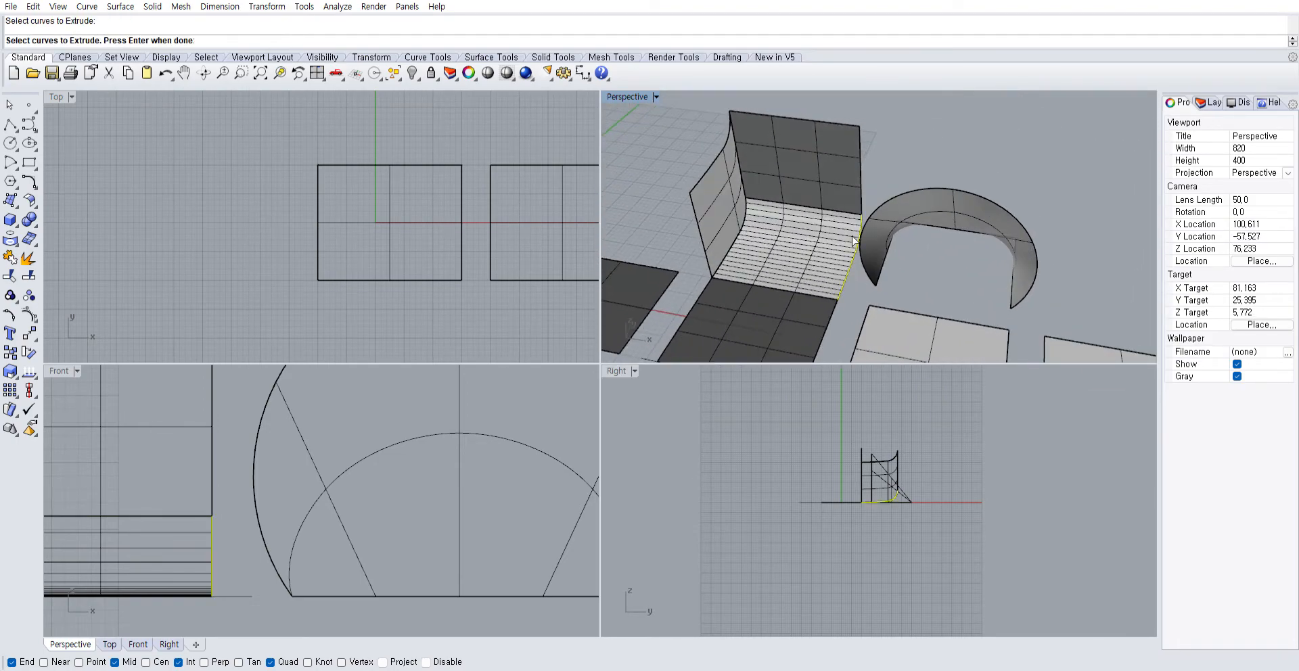
right_click(863, 170)
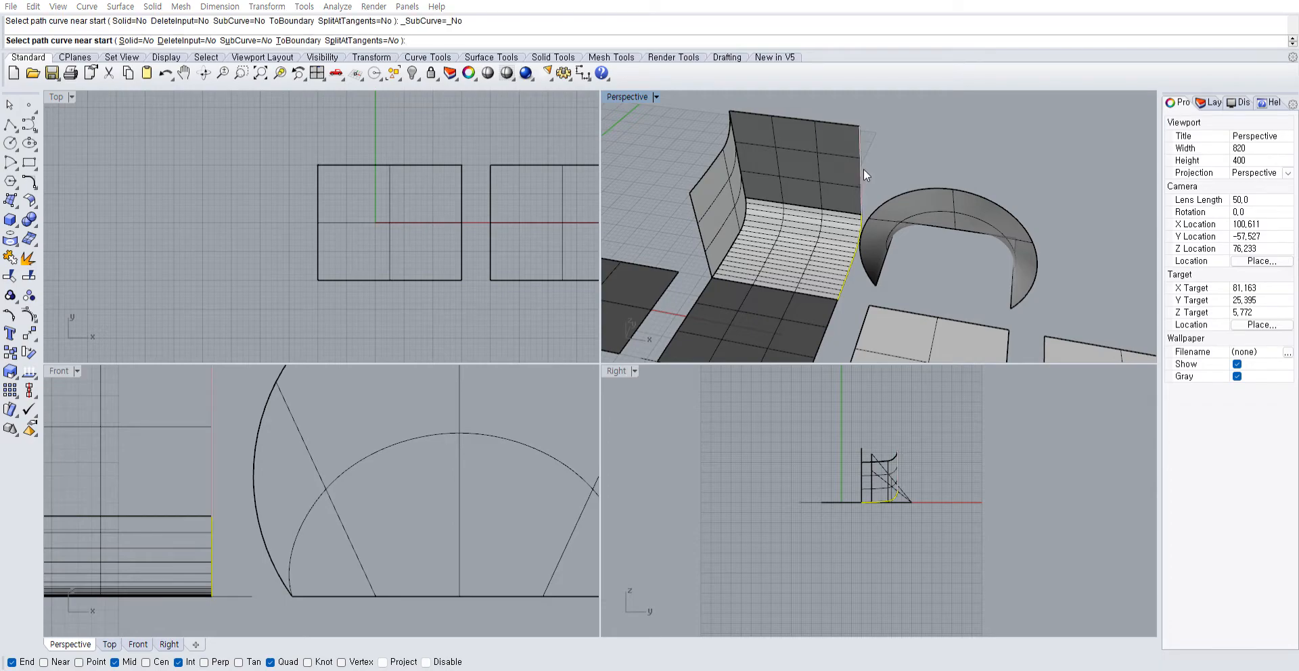
left_click(919, 206)
Extend the side wall facing the second rectangle over the flat section, extruding along the flat surface's side edge
right_click_drag(908, 209, 855, 194)
right_click(851, 195)
left_click(850, 197)
right_click(875, 248)
left_click(875, 256)
right_click_drag(851, 235, 744, 194)
right_click(918, 242)
left_click(918, 242)
left_click(873, 301)
right_click(871, 301)
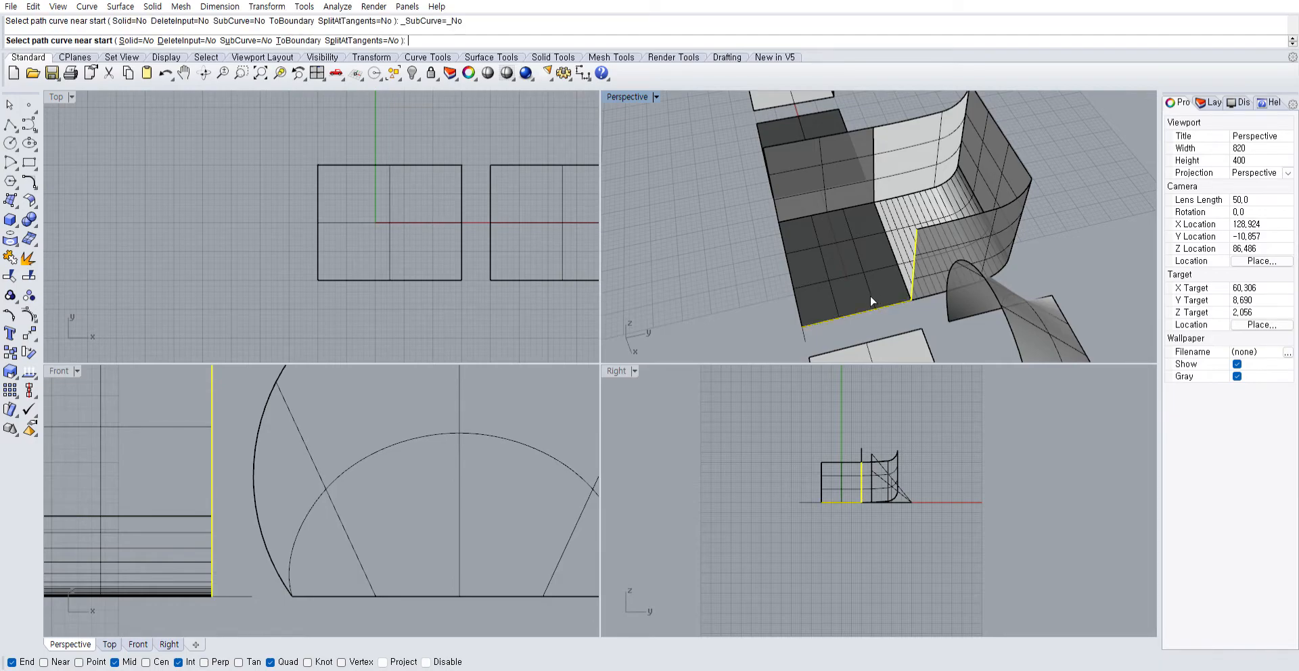
key("Escape")
Extrude the upright end edge of the wall nearest the arched surface along the flat section's adjoining side edge
right_click(913, 262)
left_click(914, 262)
right_click(888, 290)
left_click(888, 290)
Try closing the front of the walled shape by extruding a side wall's upright edge along the flat section's front edge
right_click_drag(701, 272, 907, 239)
right_click(995, 235)
left_click(996, 235)
right_click(963, 271)
left_click(952, 279)
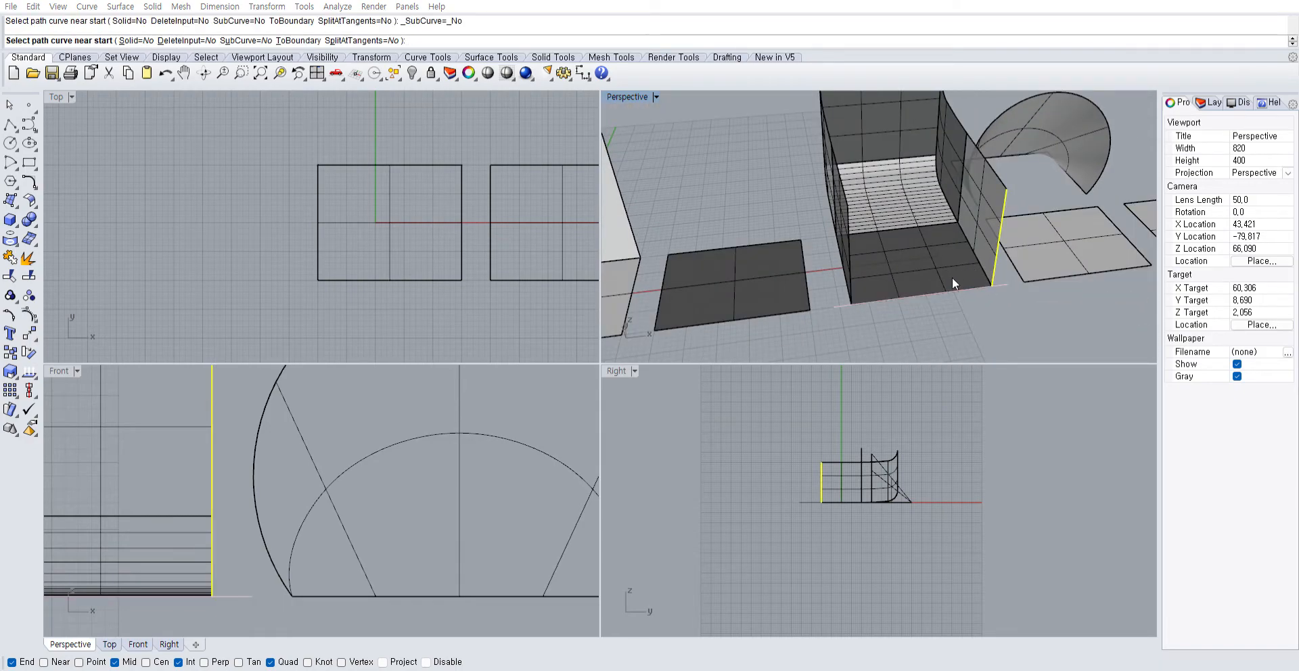
left_click(952, 277)
right_click_drag(950, 296, 890, 299)
key("ctrl+z")
right_click(890, 299)
left_click(839, 266)
left_click(834, 328)
right_click_drag(829, 326, 894, 311)
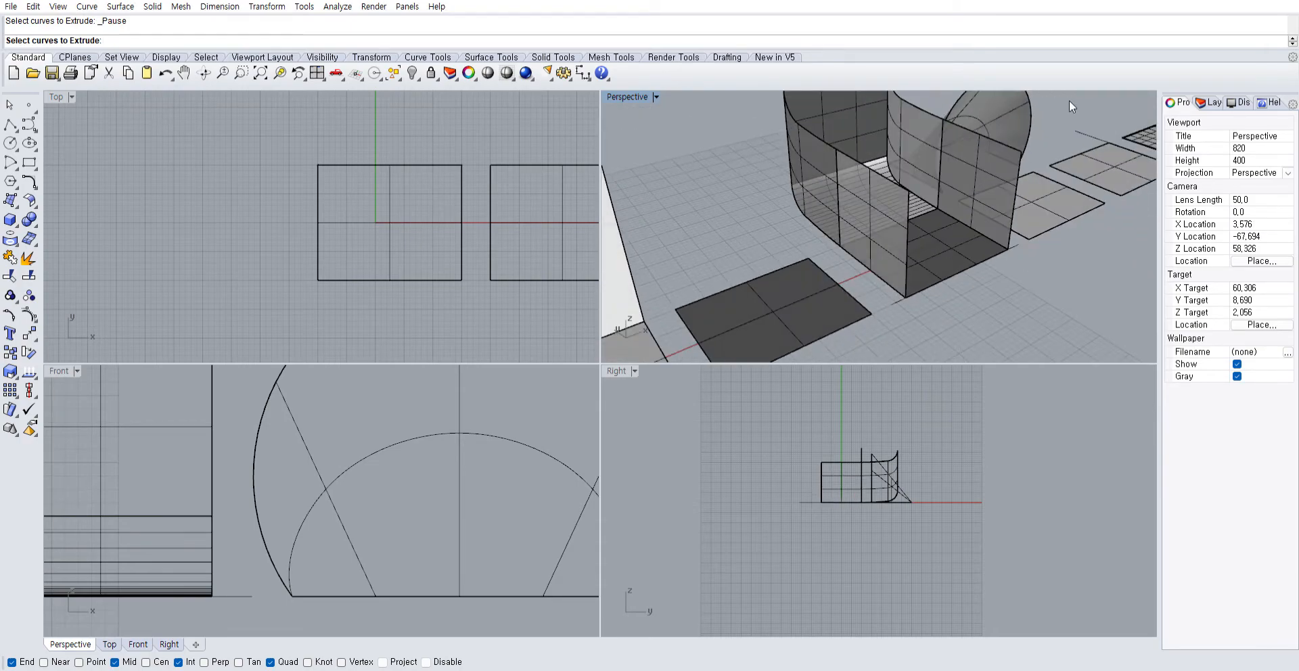
Loft a front wall between the upright front edges of the two side walls
type("loft")
key("Return")
left_click(908, 221)
left_click(1018, 188)
right_click_drag(1018, 188, 924, 248)
right_click(924, 248)
left_click(907, 326)
right_click_drag(907, 326, 887, 282)
left_click(985, 251)
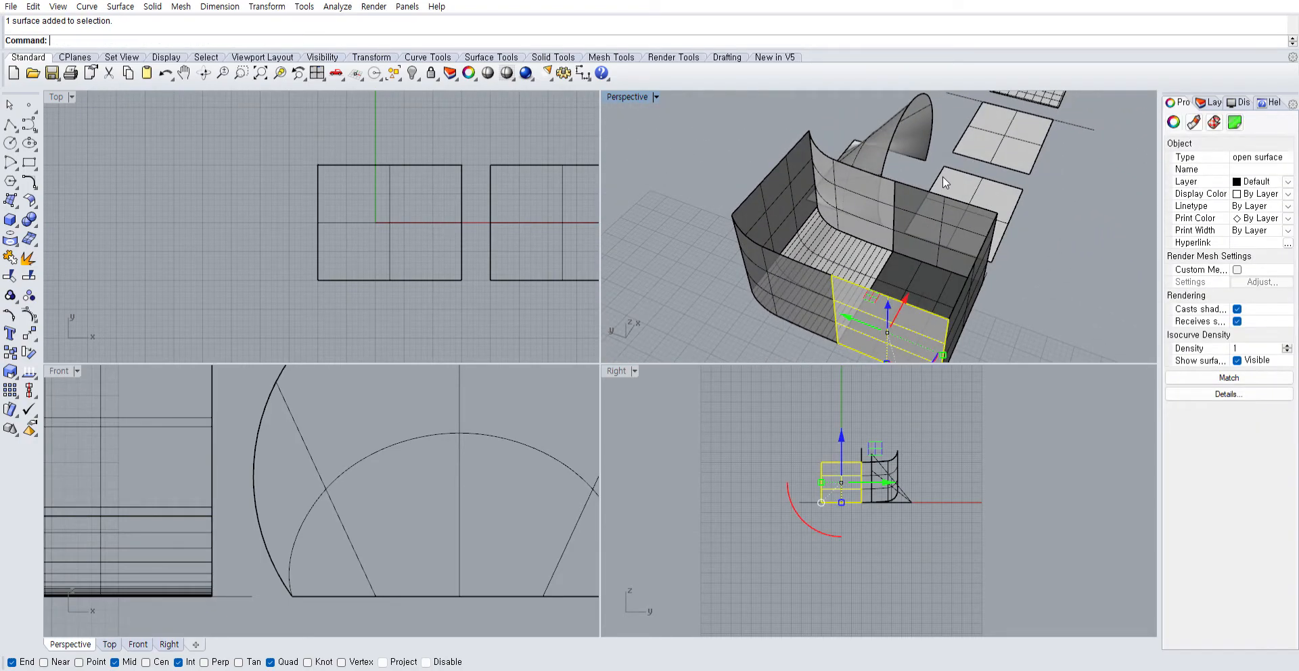
left_click(989, 299)
right_click_drag(989, 298, 966, 291)
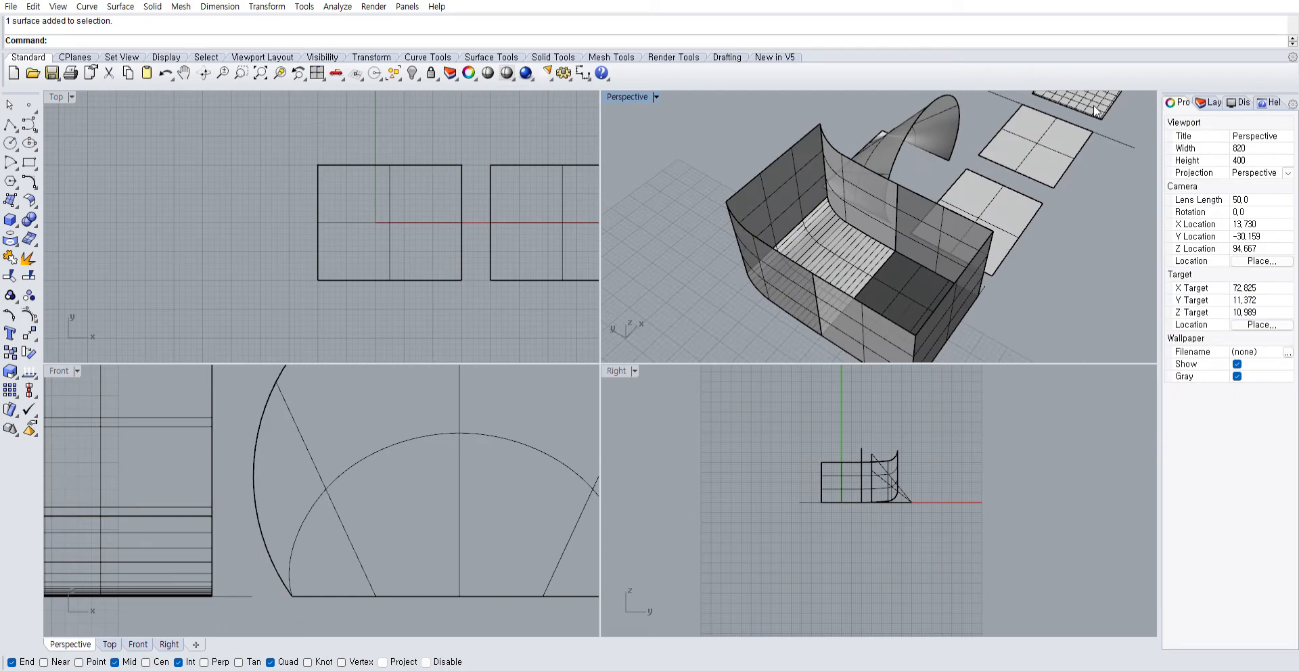
Loft a cover over the flat section between the top edges of its two side walls
right_click(929, 197)
left_click(930, 197)
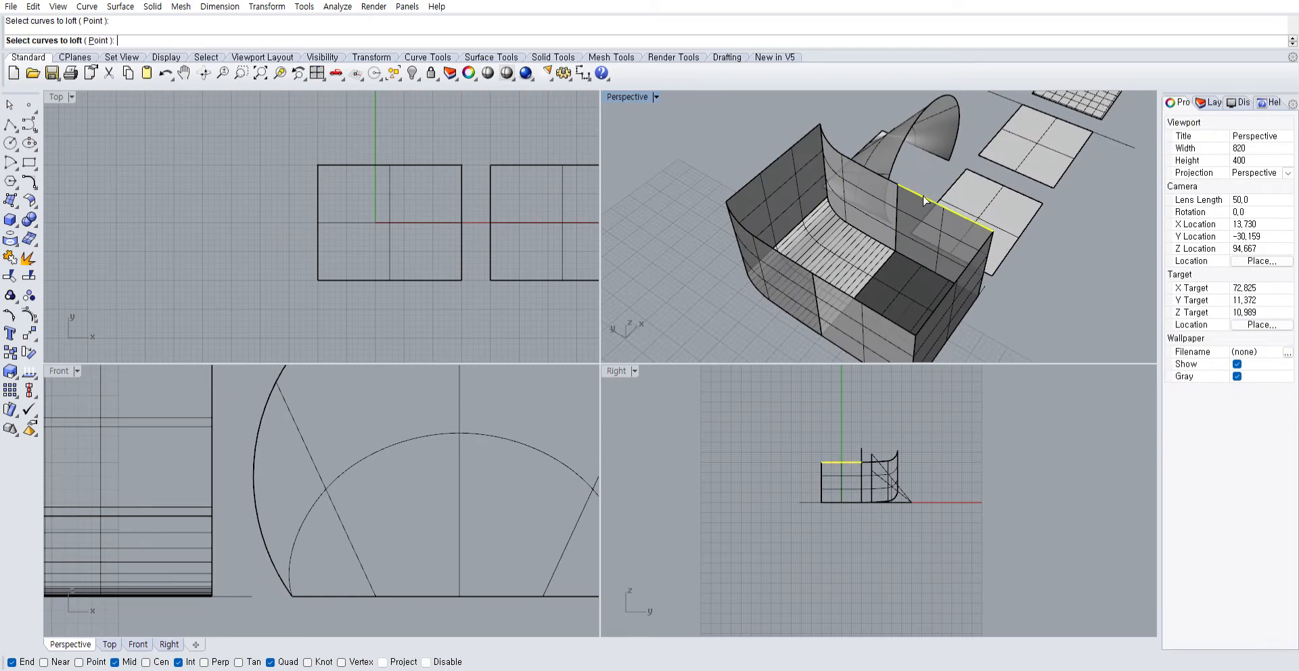
left_click(847, 283)
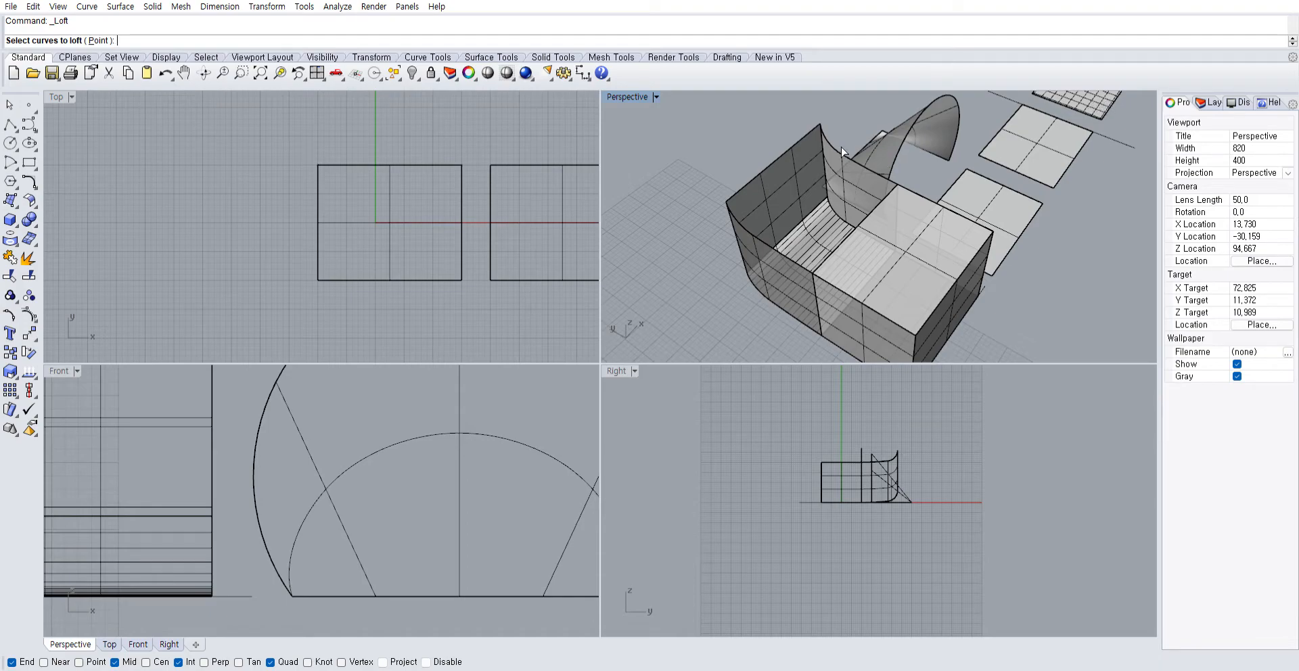
key("Return")
Loft a cover over the curved section between the top edges of its two side walls
key("Return")
right_click_drag(769, 258, 863, 201)
key("ctrl+z")
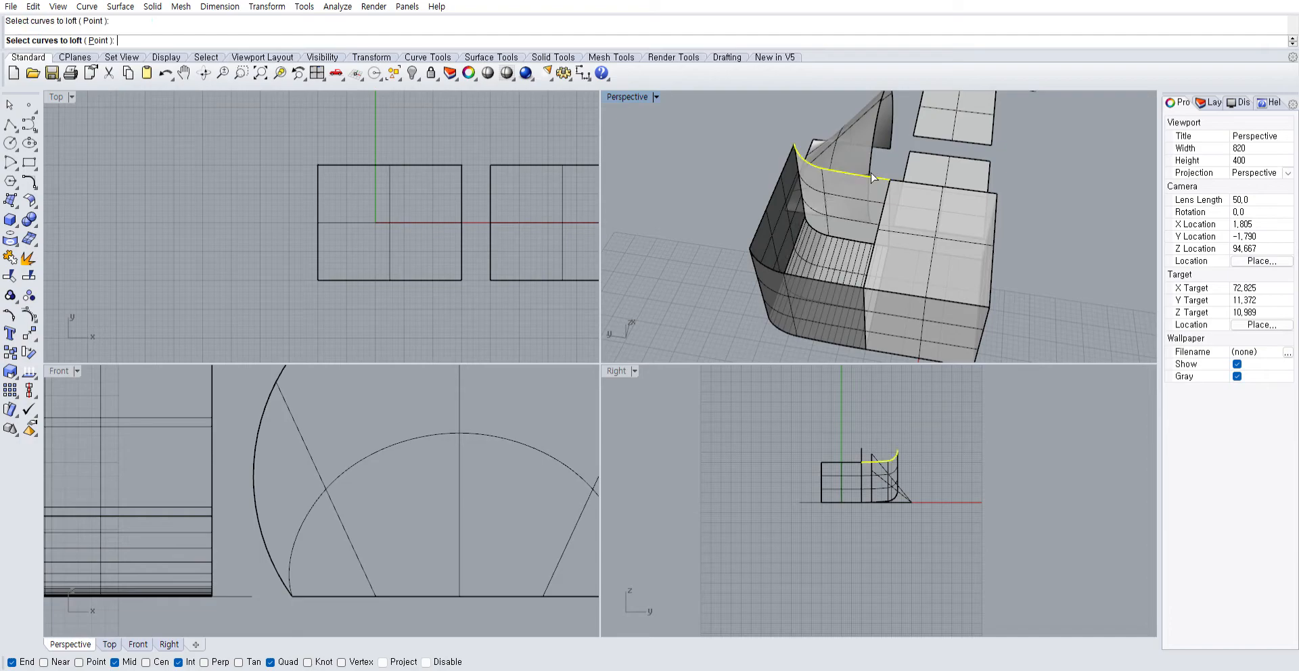
key("Return")
key("Return")
right_click_drag(749, 280, 862, 322)
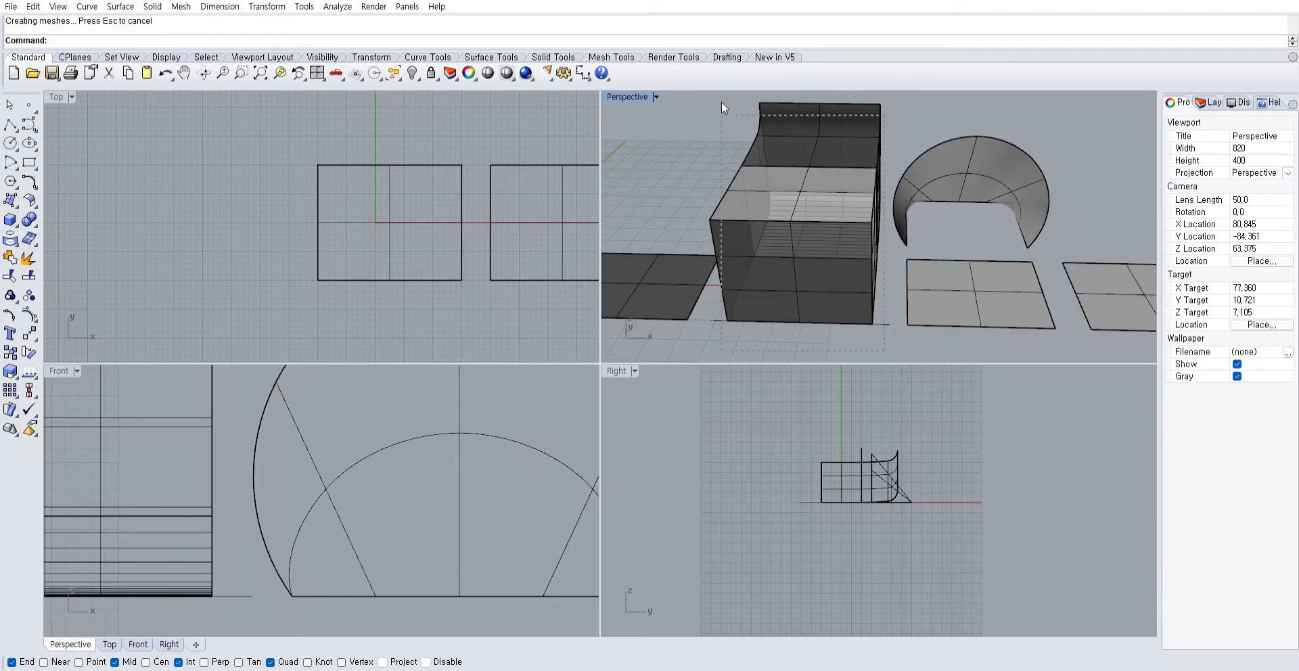
left_click_drag(721, 103, 731, 82)
right_click_drag(843, 311, 914, 265)
left_click(877, 254, "ctrl")
key("Escape")
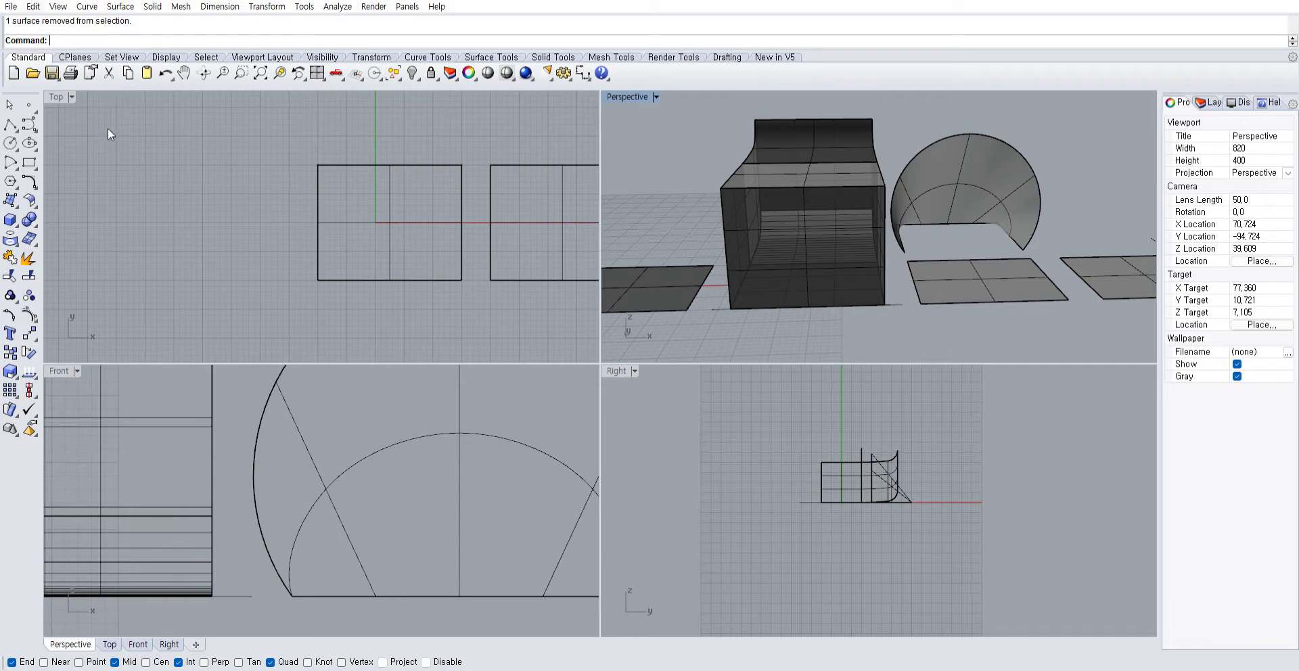
Select all curves in the scene with SelCrv and hide them
type("selcrv")
key("Return")
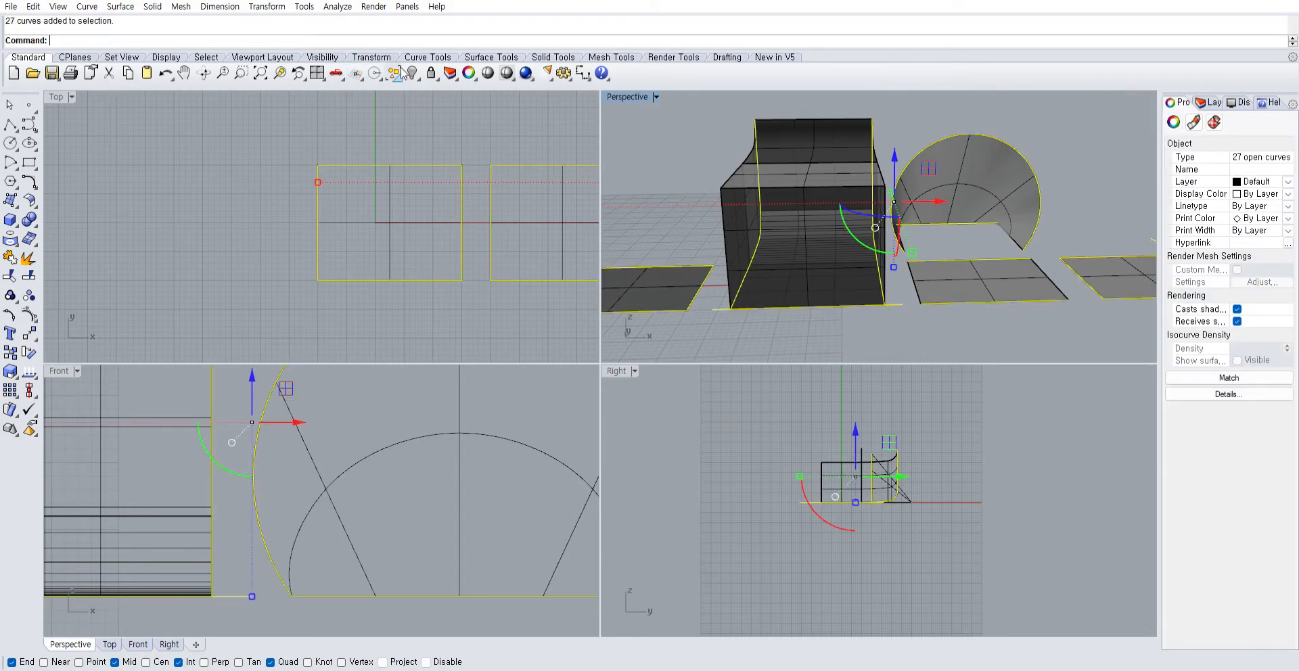
left_click(412, 71)
right_click_drag(678, 140, 842, 166)
scroll(490, 230, "down", 5)
Join all surfaces of the enclosed shape into one polysurface
left_click(483, 206)
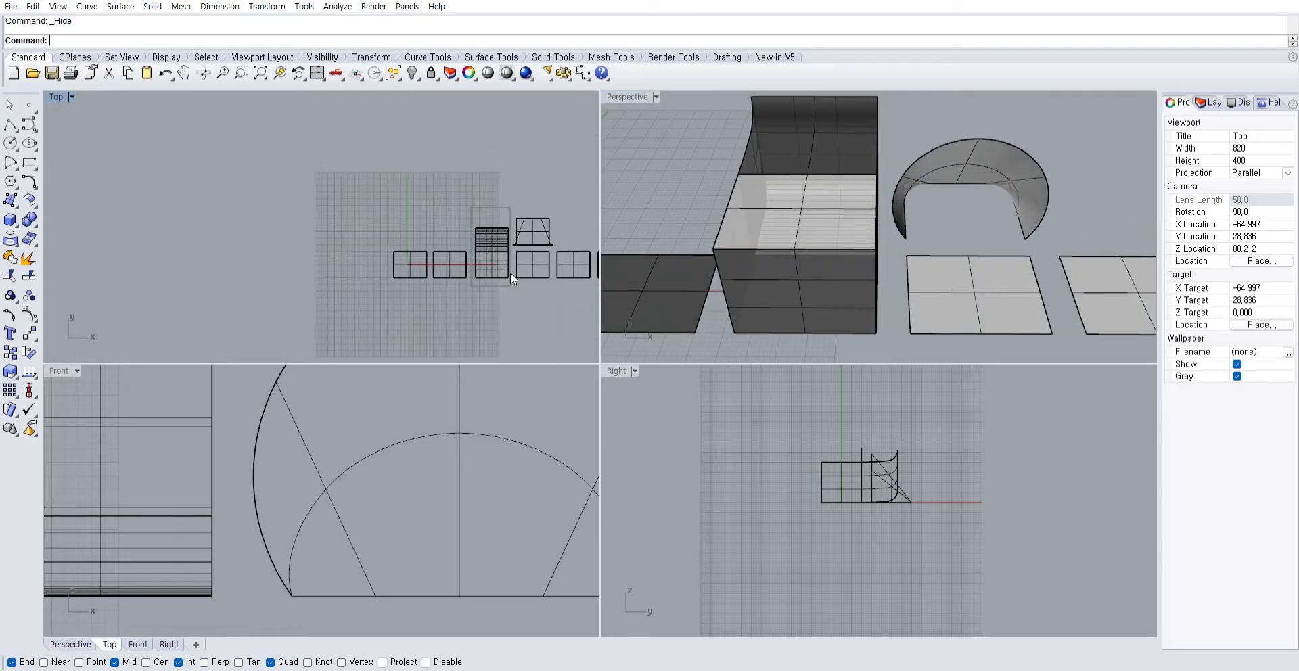
left_click_drag(509, 271, 511, 284)
right_click_drag(885, 209, 1124, 179)
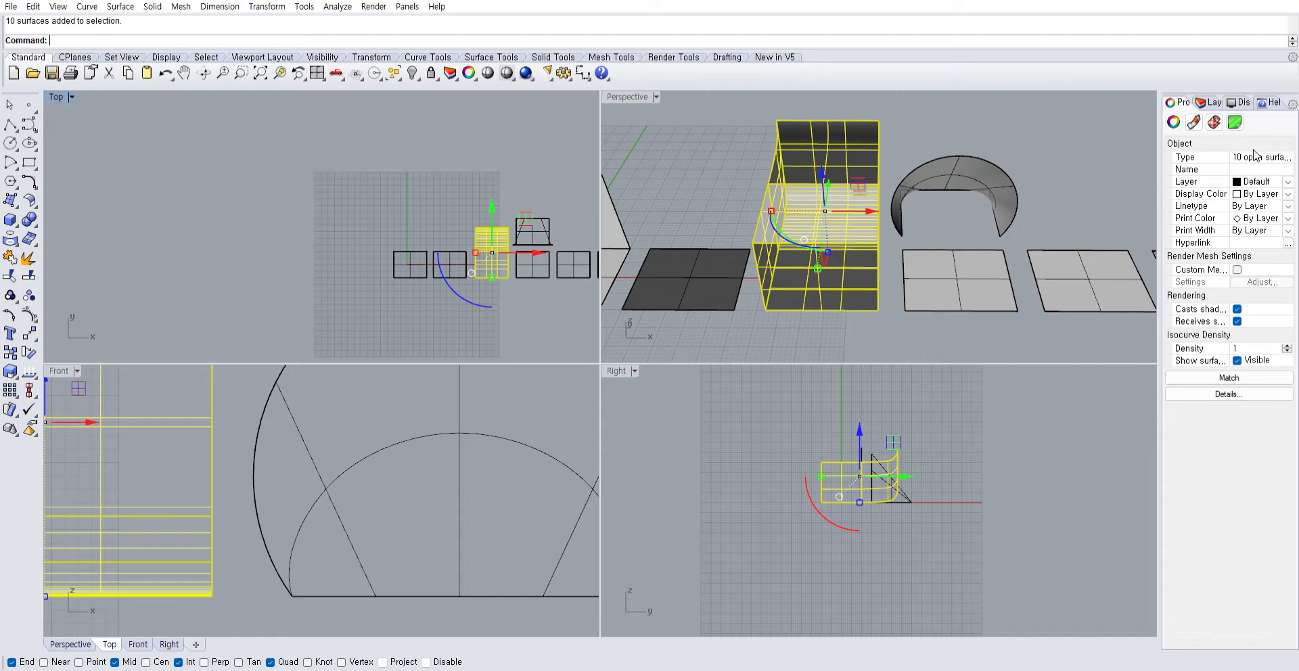
left_click(10, 255)
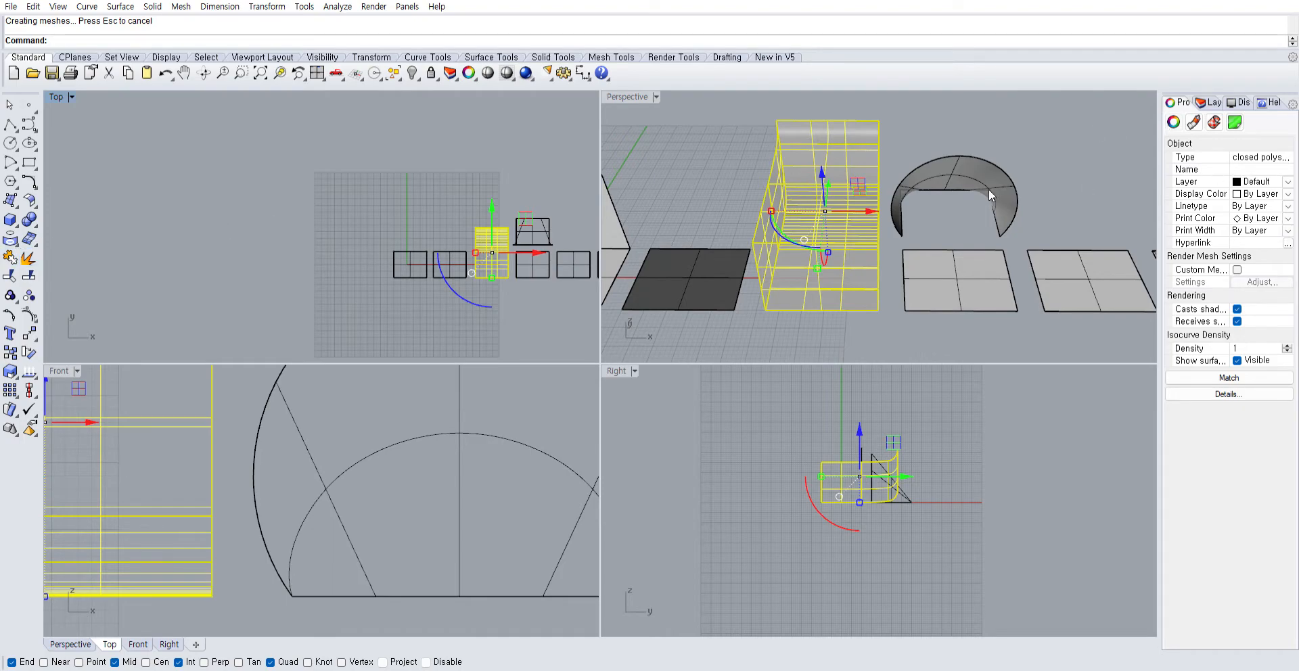
Compare the separate surfaces with the joined solid by undoing and redoing the join, and inspect the solid from several sides
left_click(708, 142)
right_click_drag(778, 183, 768, 214)
key("ctrl+z")
right_click_drag(709, 177, 886, 233)
key("ctrl+y")
left_click(850, 225)
left_click(719, 266)
left_click(886, 234)
left_click(873, 309)
right_click_drag(873, 310, 847, 283)
left_click(846, 282)
left_click(741, 230)
right_click_drag(741, 230, 99, 147)
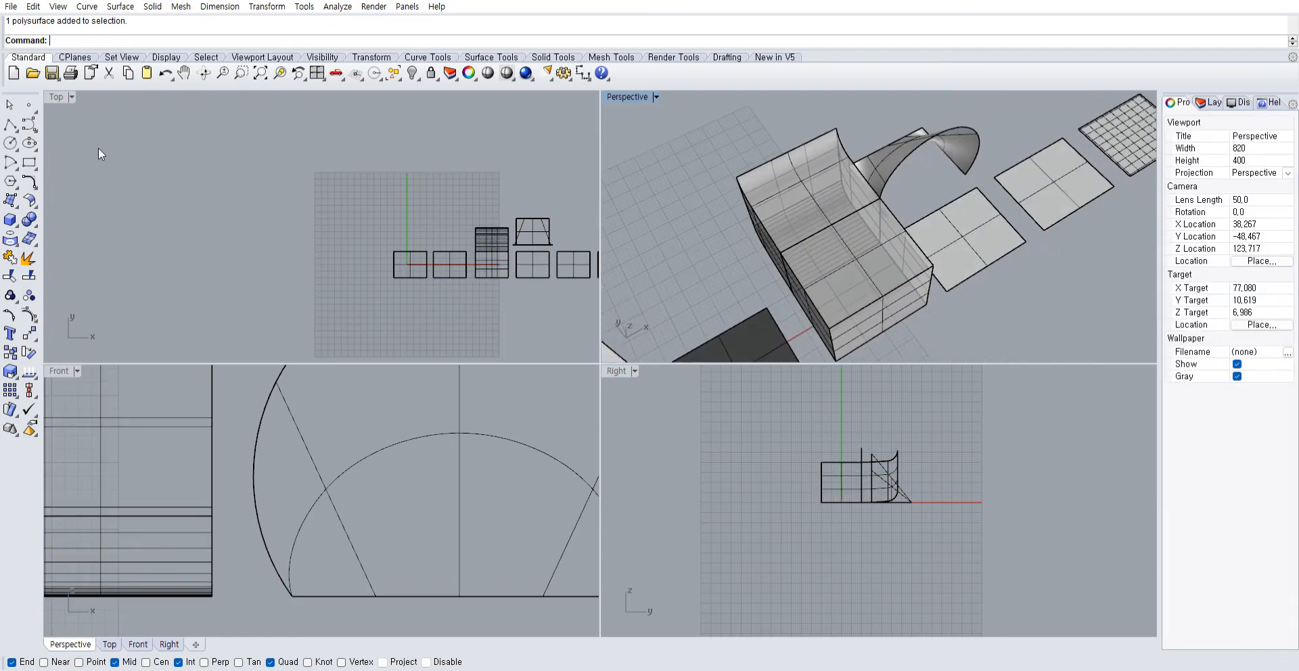
Sketch a slanted straight line lengthwise across the joined solid in the Top view, extending past both of its ends
left_click(10, 123)
scroll(487, 223, "up", 4)
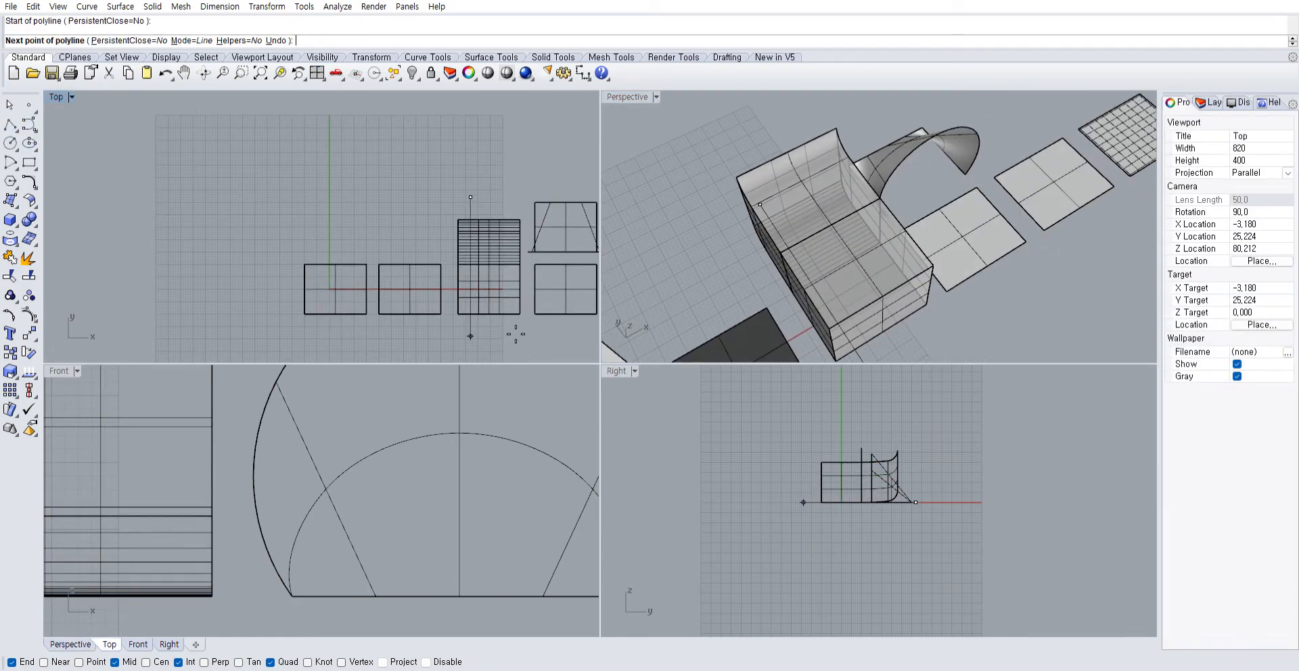
right_click_drag(476, 334, 525, 302)
left_click(556, 288)
Wire cut the joined solid all the way through with the slanted line, keeping all pieces
type("wc")
key("Return")
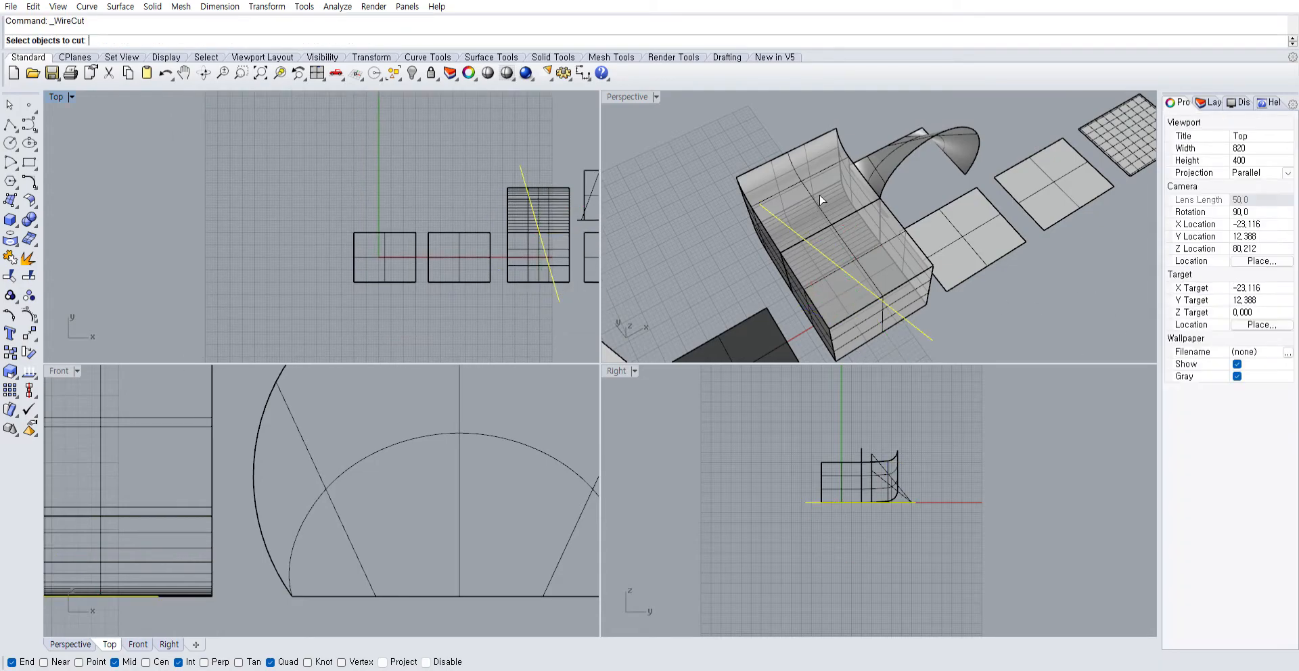
left_click(821, 201)
key("Return")
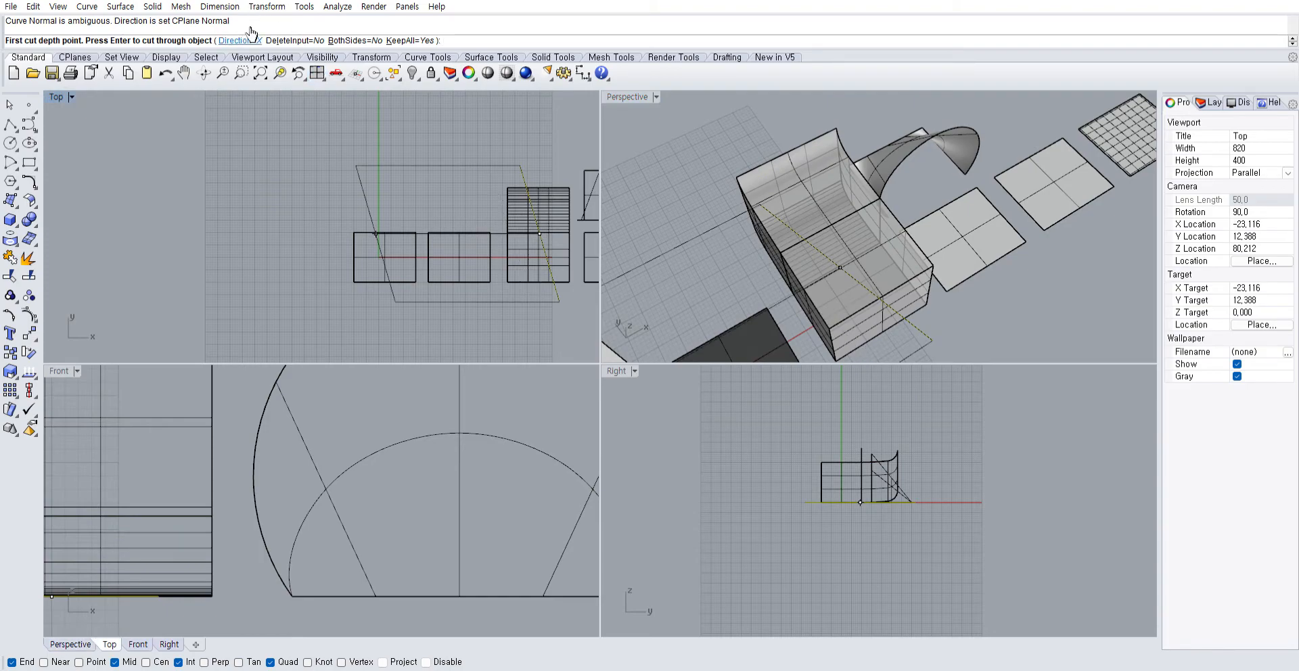
key("Return")
Try pulling one cut half away from the other to inspect the cut, and undo the moves
right_click_drag(651, 160, 744, 216)
left_click(793, 171)
left_click_drag(815, 178, 802, 272)
left_click(798, 216)
right_click_drag(801, 215, 676, 203)
key("ctrl+z")
left_click(670, 197)
left_click(785, 192)
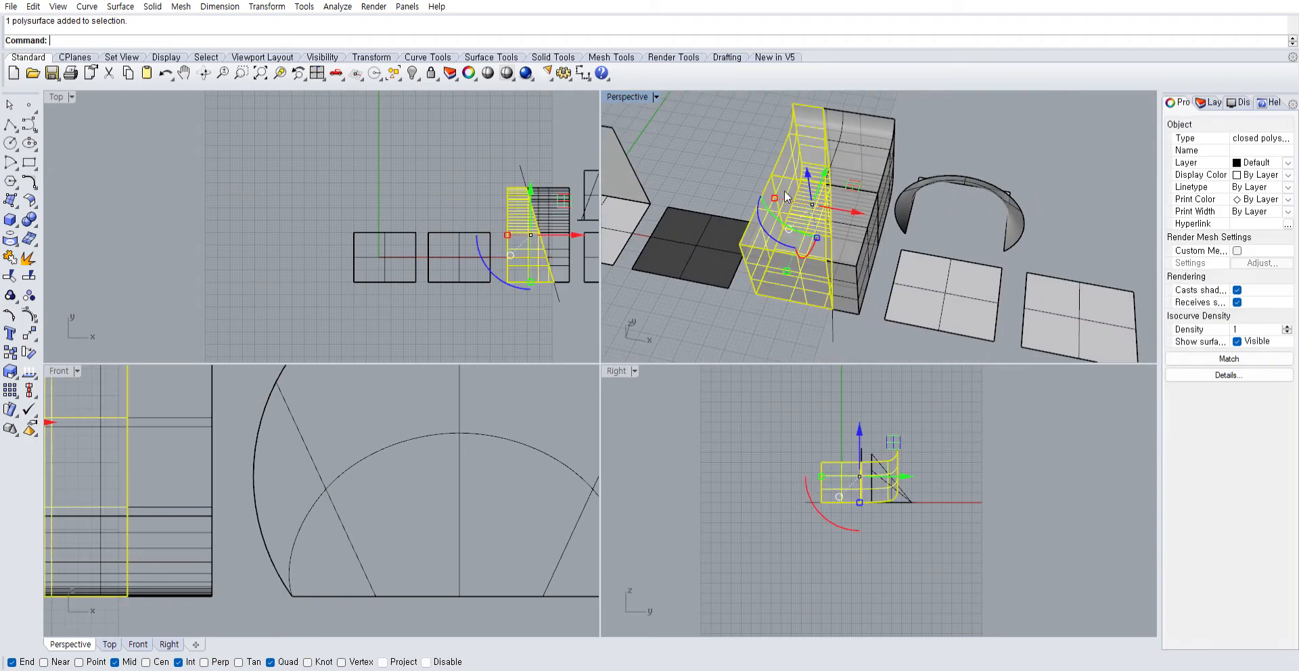
left_click_drag(824, 174, 803, 220)
left_click(724, 148)
right_click_drag(829, 177, 862, 173)
key("ctrl+z")
left_click(738, 201)
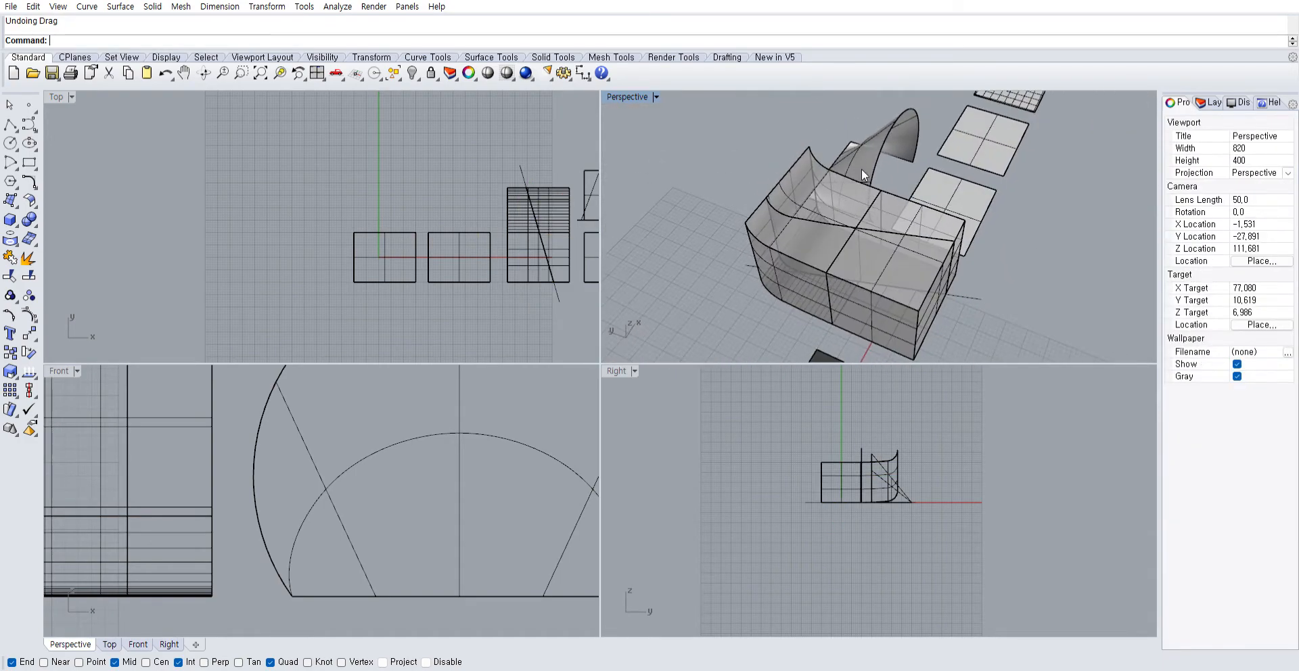
Copy both halves of the cut solid and undo the wire cut on the original
left_click(774, 224)
left_click(724, 262)
left_click(751, 266)
left_click(761, 217)
left_click(806, 162, "shift")
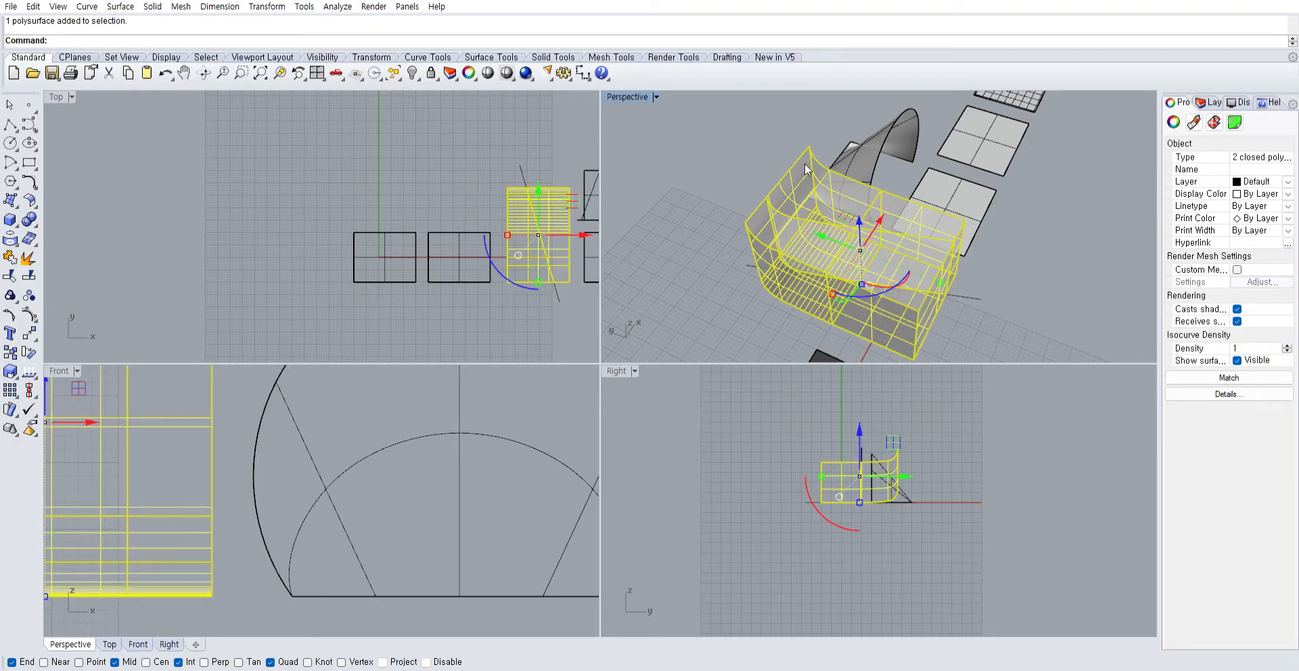
key("Escape")
key("ctrl+z")
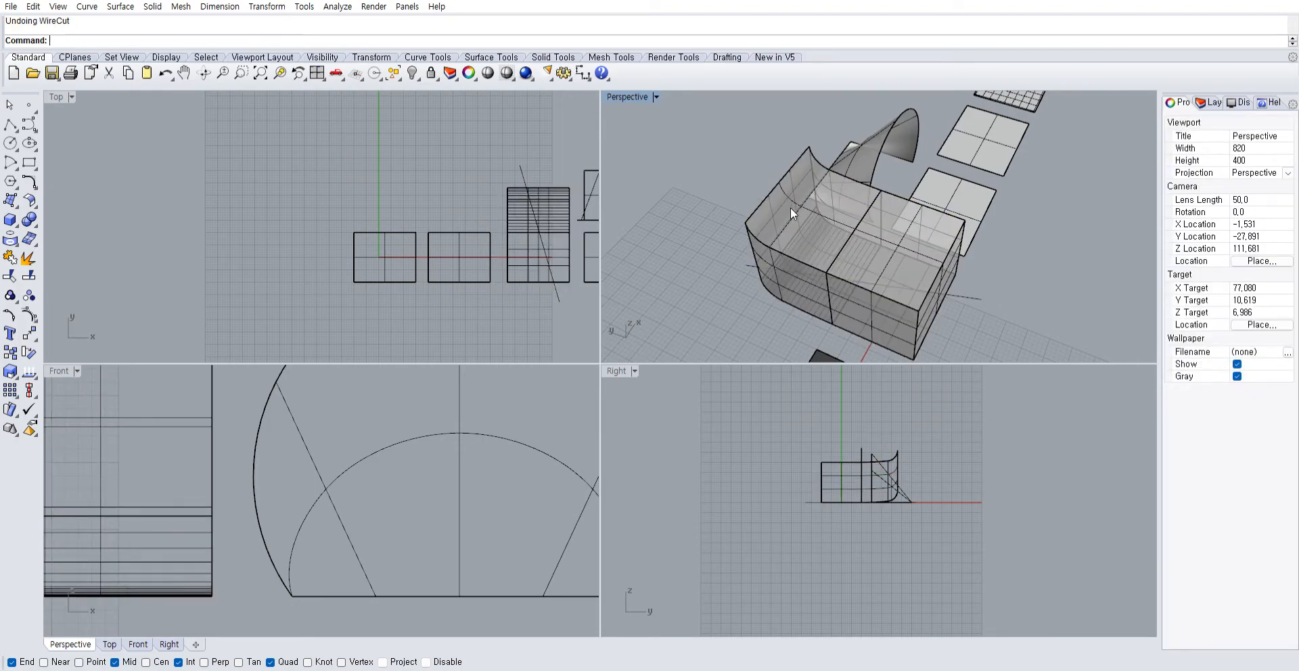
Paste the two copied halves and move them together to the open area in front of the original solid
right_click_drag(728, 223, 821, 256)
key("ctrl+v")
scroll(737, 230, "down", 6)
left_click_drag(761, 284, 886, 298)
left_click(948, 229)
Move one pasted half away from its counterpart so that the two cut pieces stand apart
right_click_drag(951, 229, 804, 206)
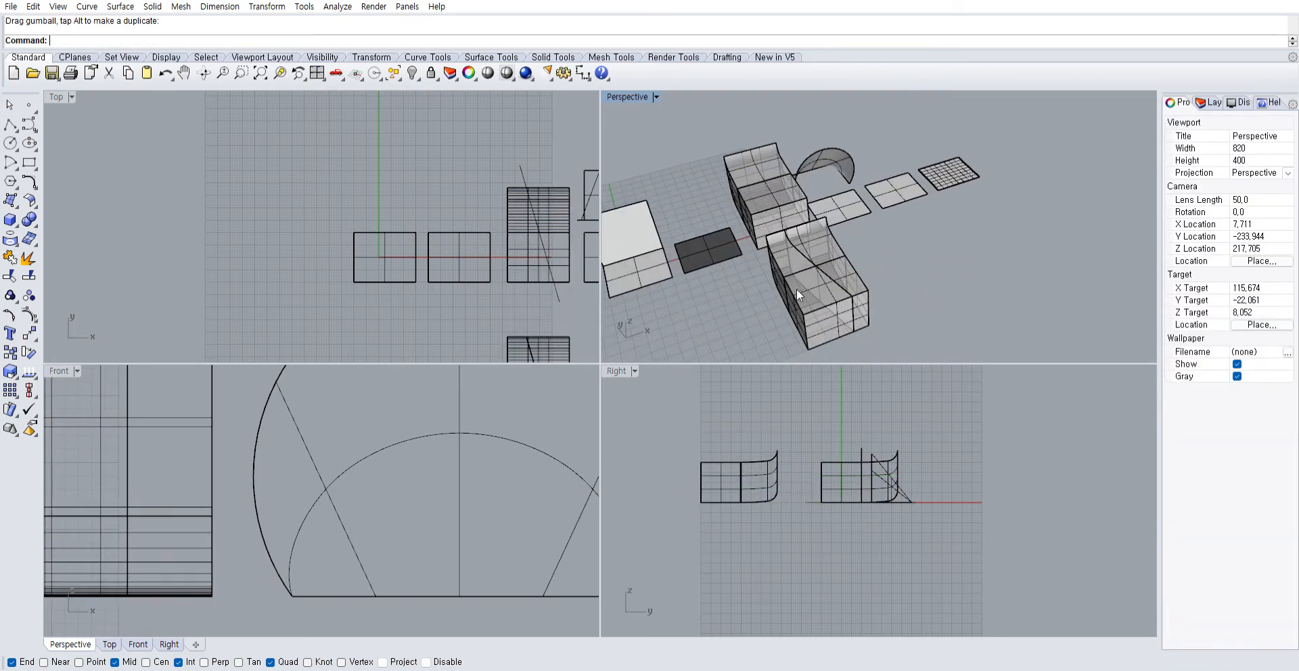
scroll(797, 288, "up", 2)
left_click(799, 281)
left_click_drag(797, 251, 810, 271)
left_click(890, 230)
right_click_drag(891, 231, 818, 261)
scroll(731, 204, "up", 5)
scroll(730, 203, "down", 5)
scroll(808, 257, "up", 2)
scroll(807, 258, "down", 4)
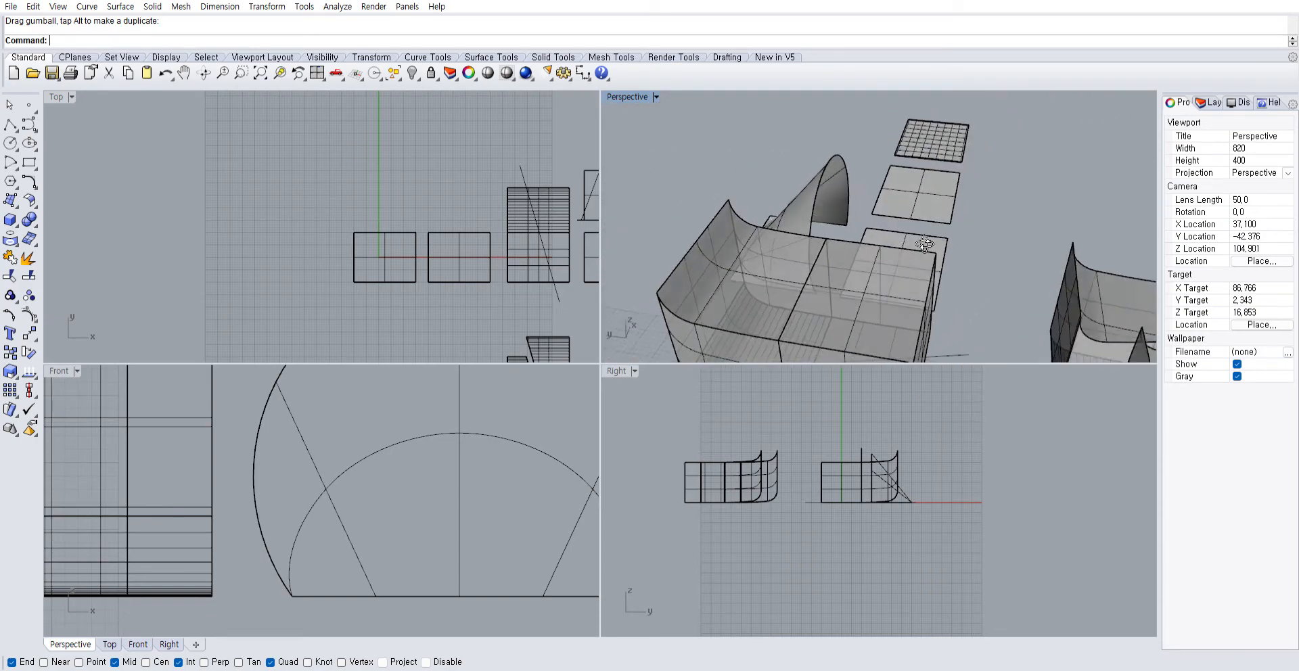
Select the two separated halves beside the original solid and copy them
key("ctrl+z")
right_click_drag(961, 255, 847, 222, "shift")
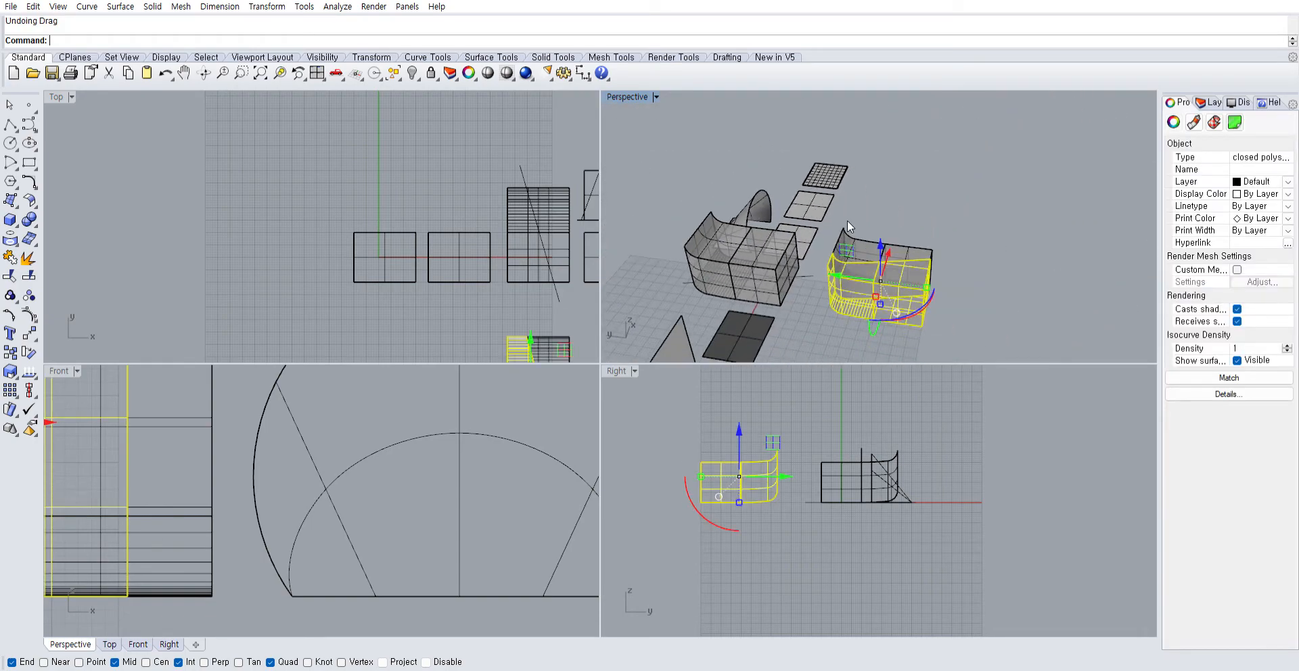
left_click(847, 220)
left_click(906, 257)
left_click(932, 296, "shift")
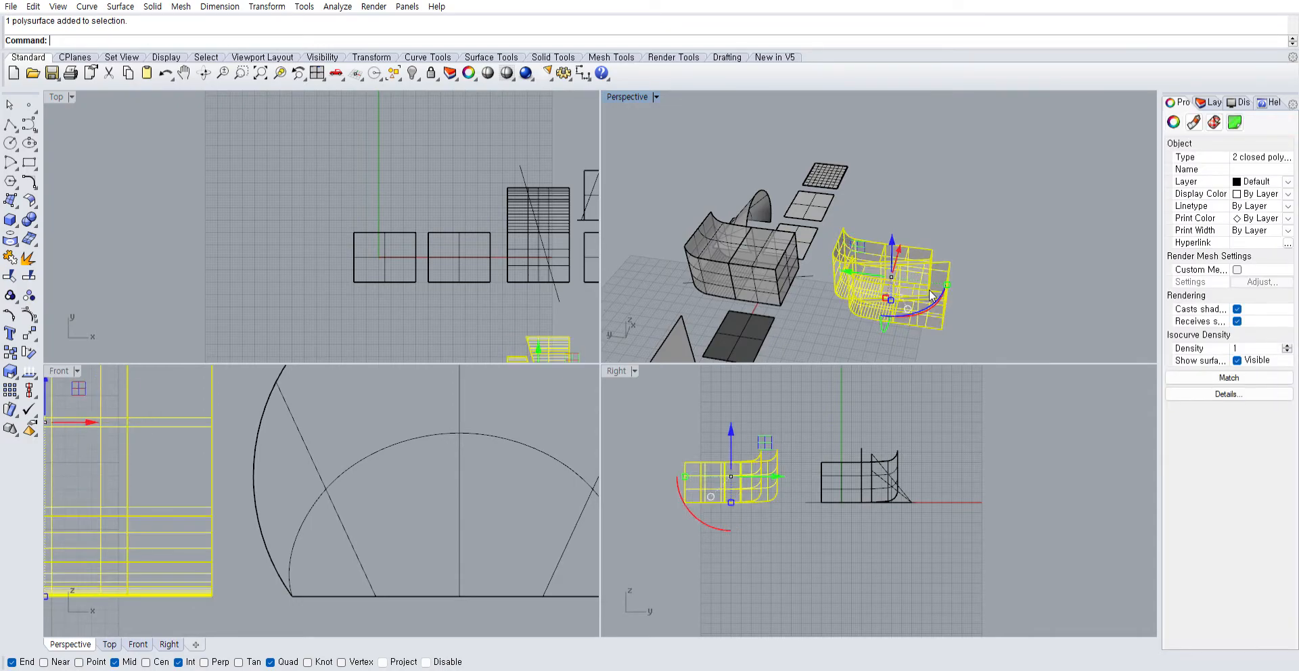
key("Delete")
Undo back to before the original's surfaces were joined, and paste the two copied halves back into the scene
key("ctrl+z")
key("ctrl+z")
key("ctrl+z")
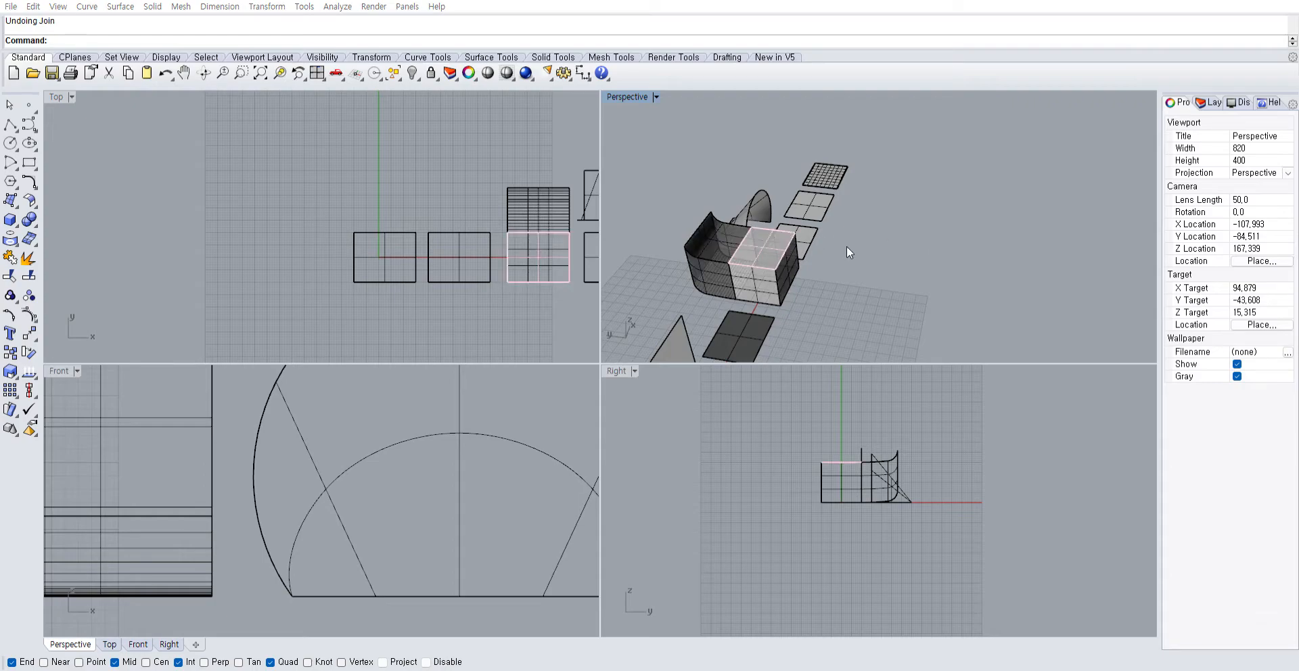
key("ctrl+z")
key("ctrl+z")
Shift the flat section's outer side wall slightly forward so that it projects past the front wall
left_click(785, 293)
scroll(784, 292, "up", 10)
left_click_drag(889, 308, 906, 304)
left_click(922, 258)
right_click_drag(923, 257, 733, 216)
scroll(817, 266, "up", 3)
scroll(825, 247, "down", 3)
left_click(814, 218)
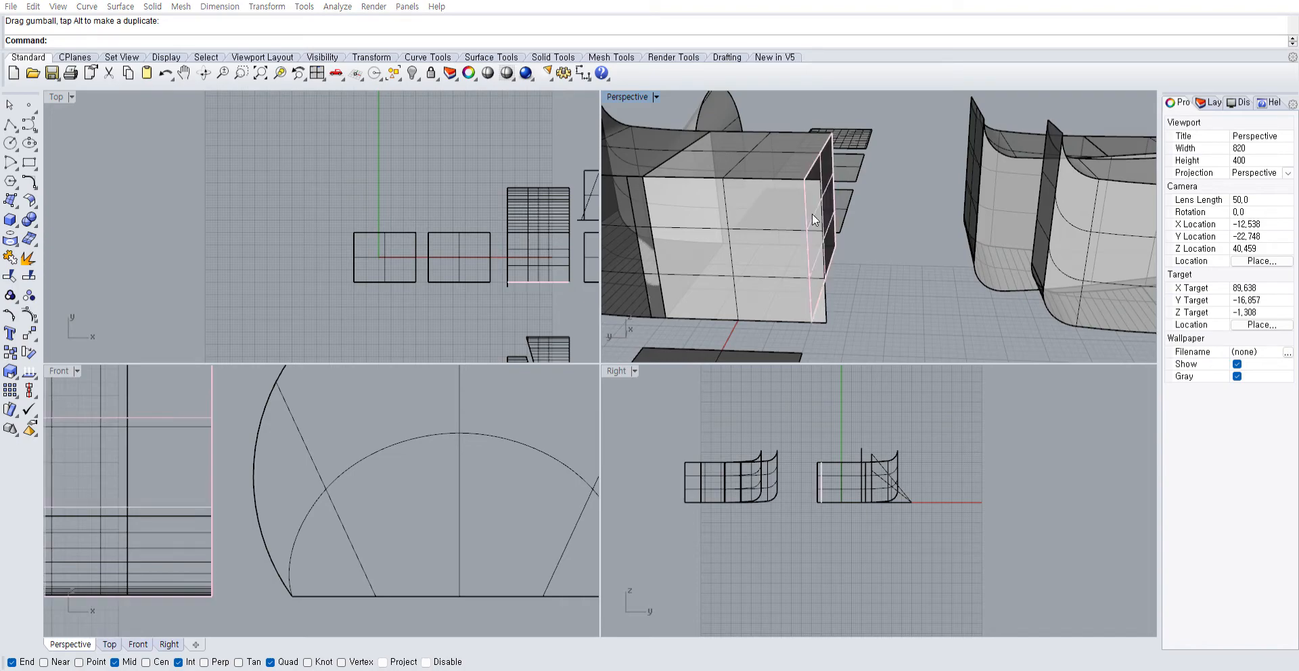
left_click(807, 218)
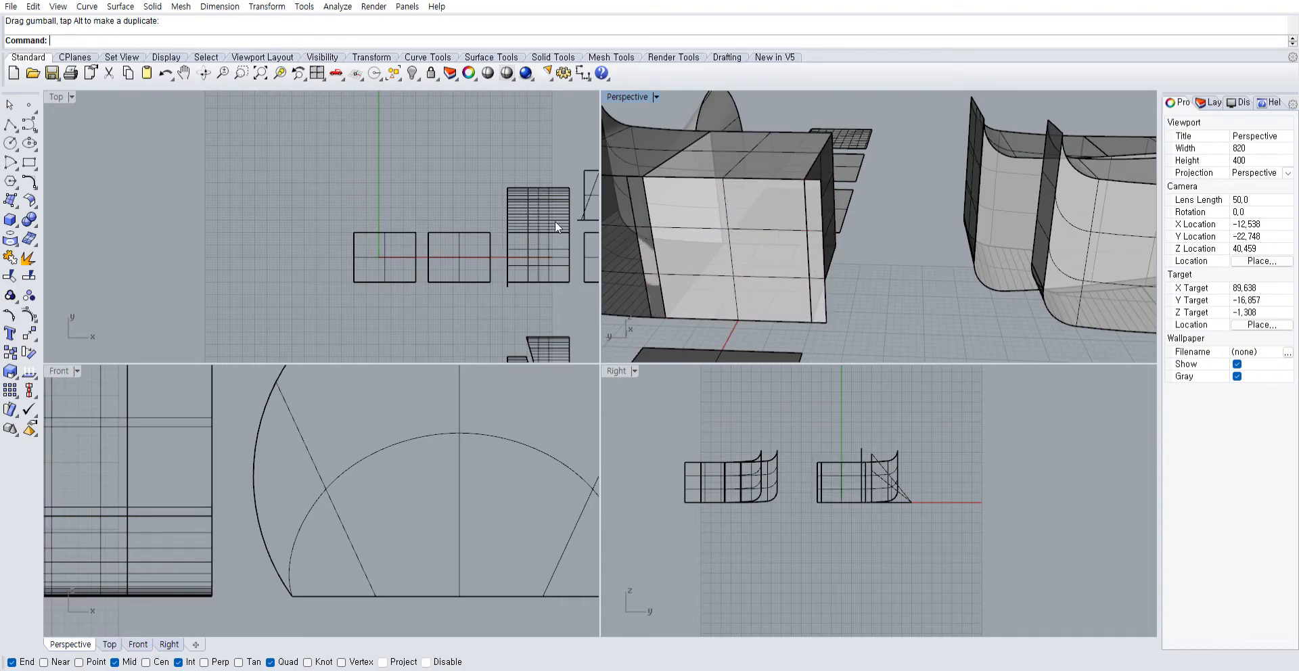
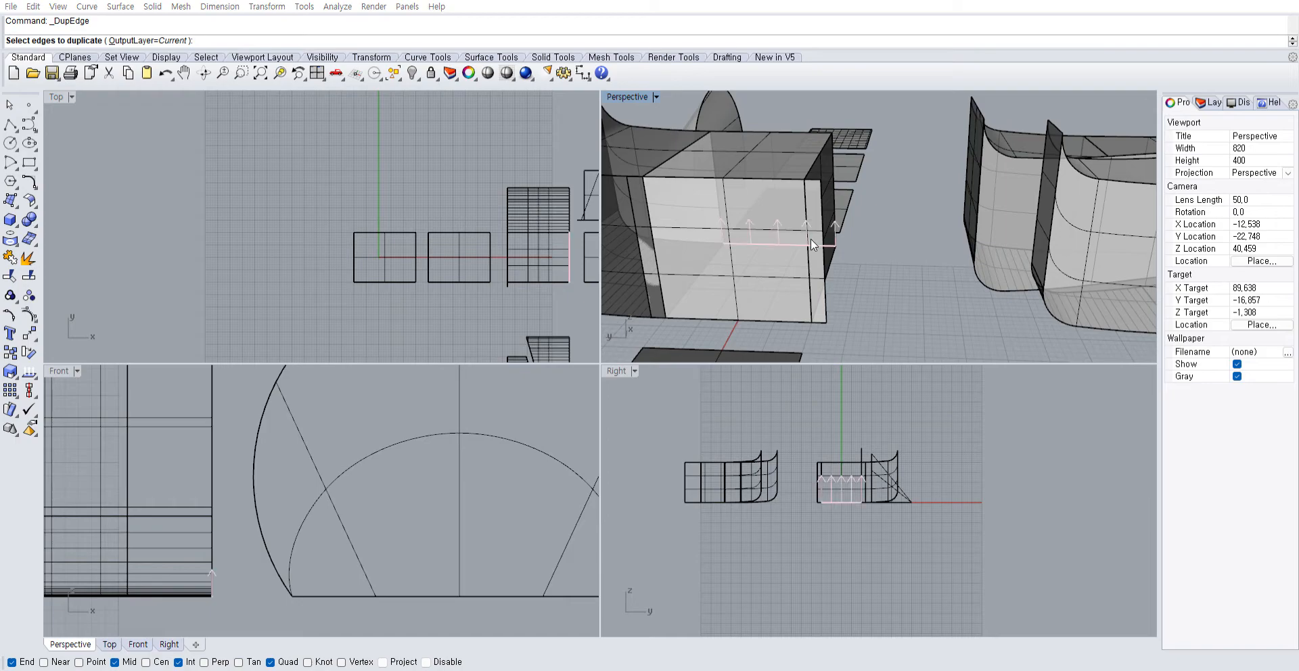
Duplicate an edge of the box's side face as a separate curve
left_click(880, 268)
right_click_drag(886, 269, 831, 262)
scroll(831, 263, "up", 2)
left_click(837, 262)
left_click(838, 235)
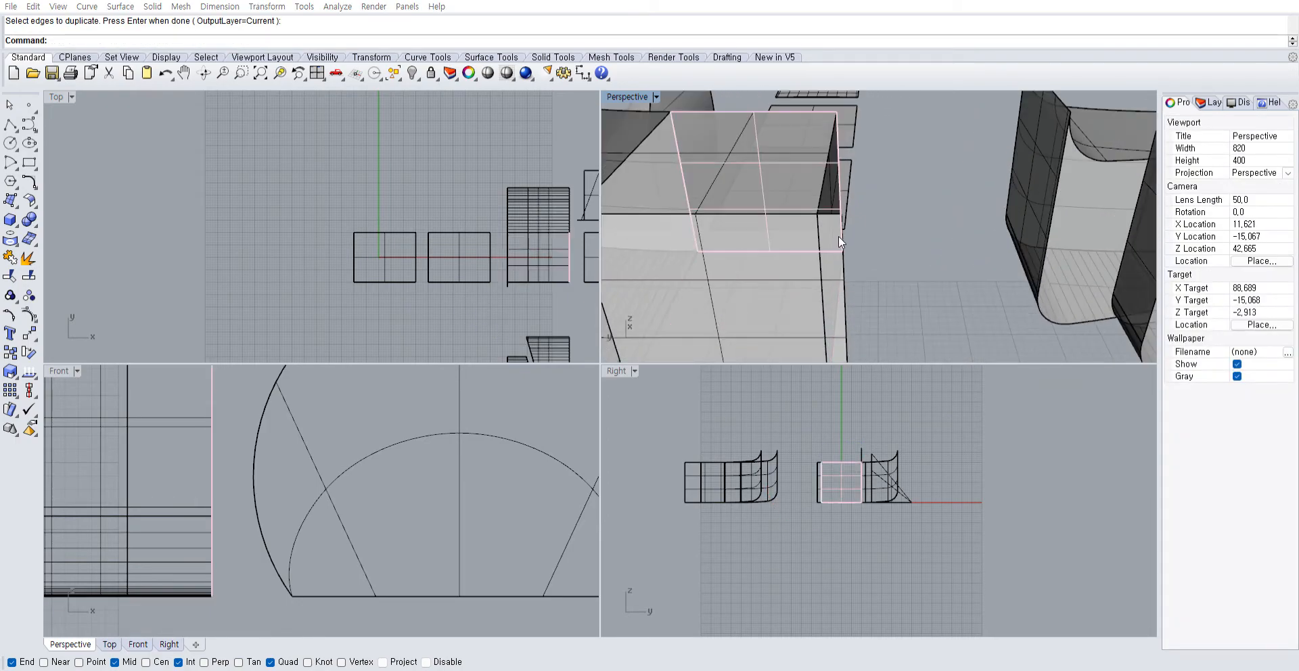
Trim off the narrow strip of the box's side wall that sticks out past the end face
left_click(903, 230)
right_click_drag(903, 230, 795, 287)
left_click(684, 222)
right_click_drag(684, 224, 873, 224)
left_click(799, 258)
scroll(820, 197, "up", 6)
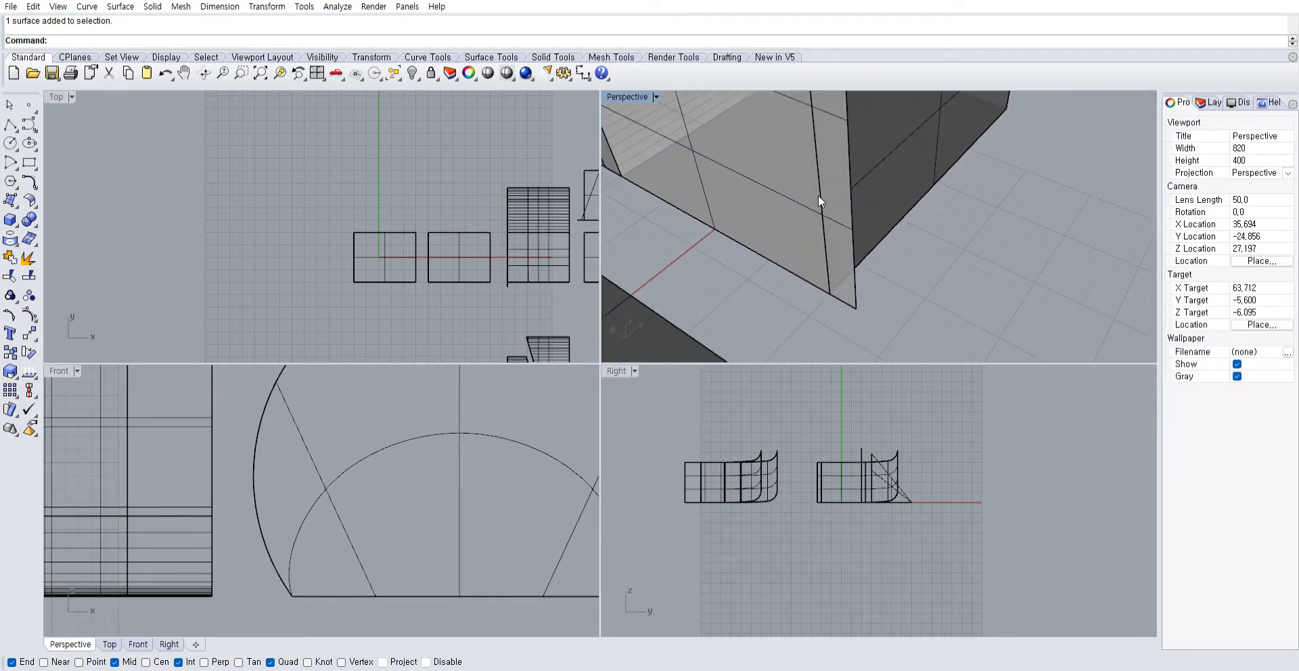
left_click(862, 225)
right_click_drag(861, 224, 1017, 167)
key("Return")
left_click(911, 233)
scroll(950, 237, "down", 3)
key("Return")
scroll(761, 152, "down", 4)
right_click_drag(858, 107, 786, 266)
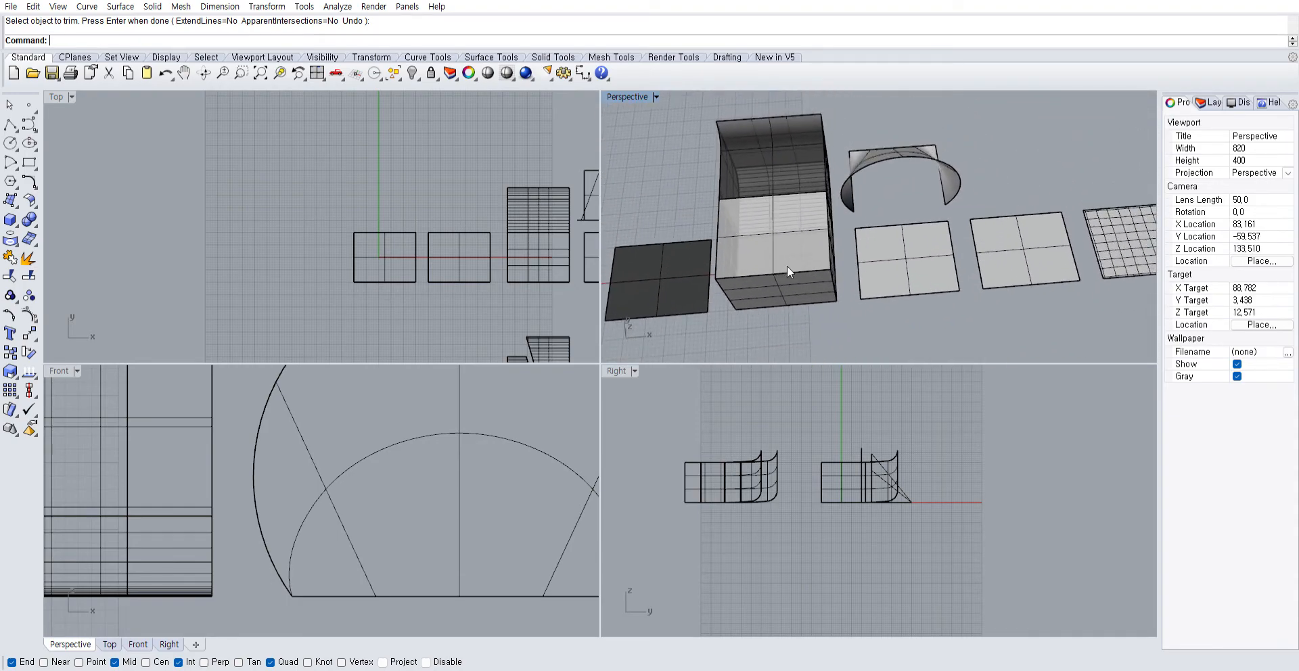
Join the box's surfaces into one polysurface and select it to check the result
left_click_drag(571, 282, 573, 287)
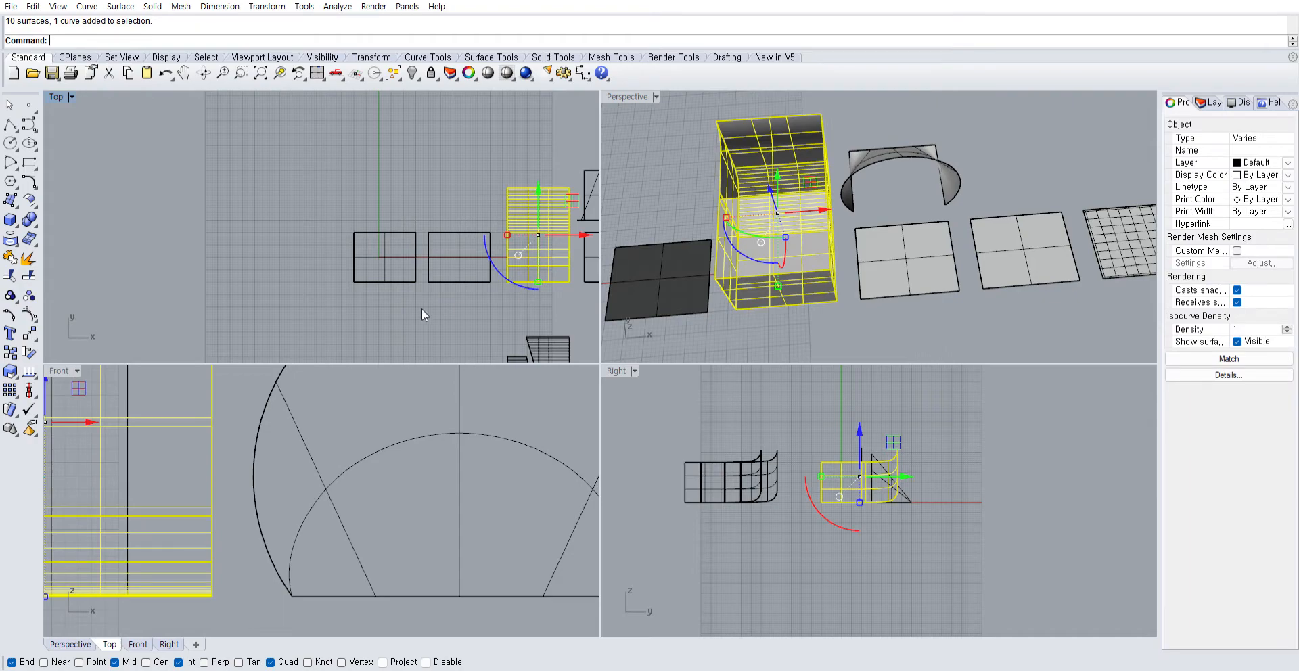
left_click(692, 179)
right_click_drag(692, 179, 829, 268)
left_click(881, 278)
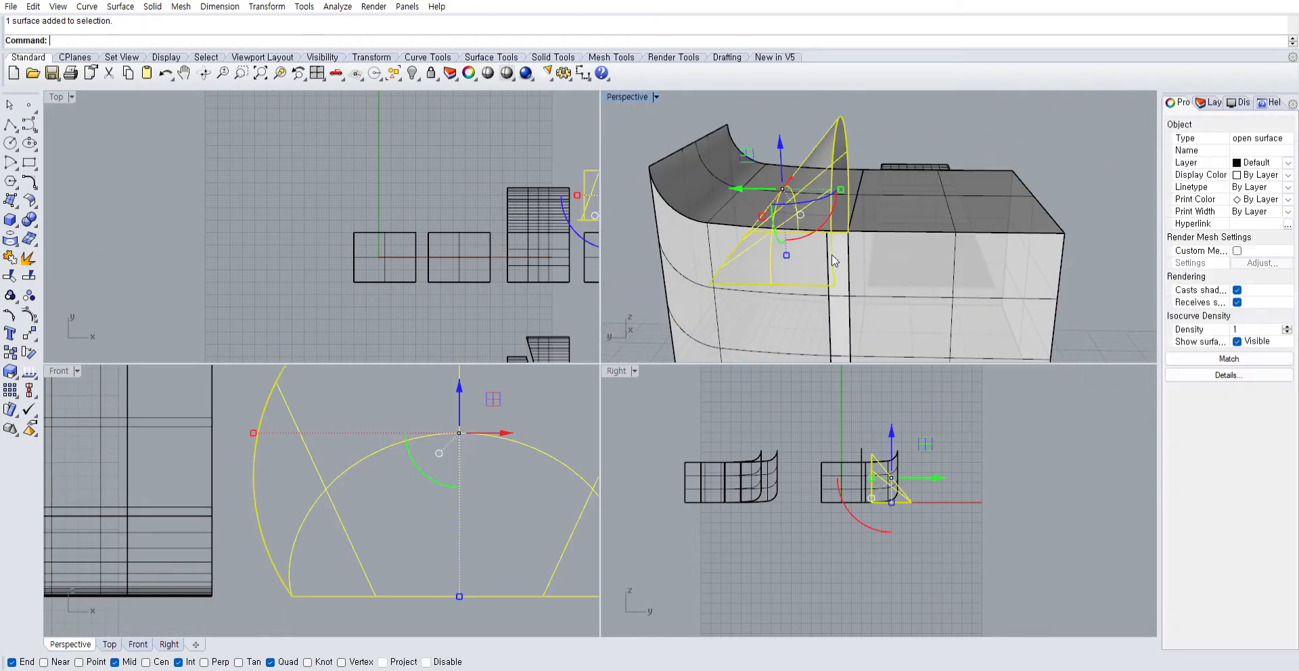
right_click_drag(825, 209, 655, 144)
left_click(656, 145)
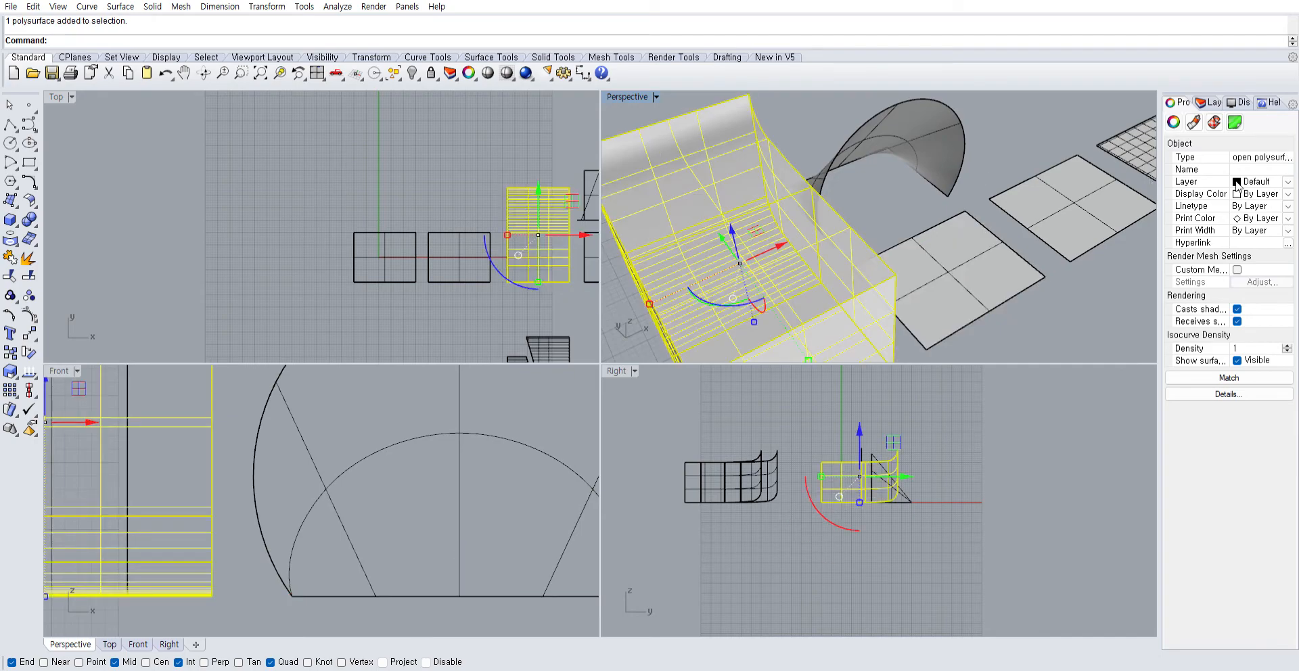
Examine the joined box and the neighbouring wedge pieces, checking their object types in the properties
scroll(782, 195, "down", 4)
right_click_drag(688, 197, 774, 232)
left_click(643, 221)
left_click(776, 233)
left_click(725, 314)
scroll(843, 260, "down", 5)
right_click_drag(980, 256, 776, 286)
scroll(889, 279, "up", 4)
left_click(930, 241)
left_click(940, 291)
left_click(680, 280)
right_click_drag(680, 280, 691, 236)
left_click(744, 217)
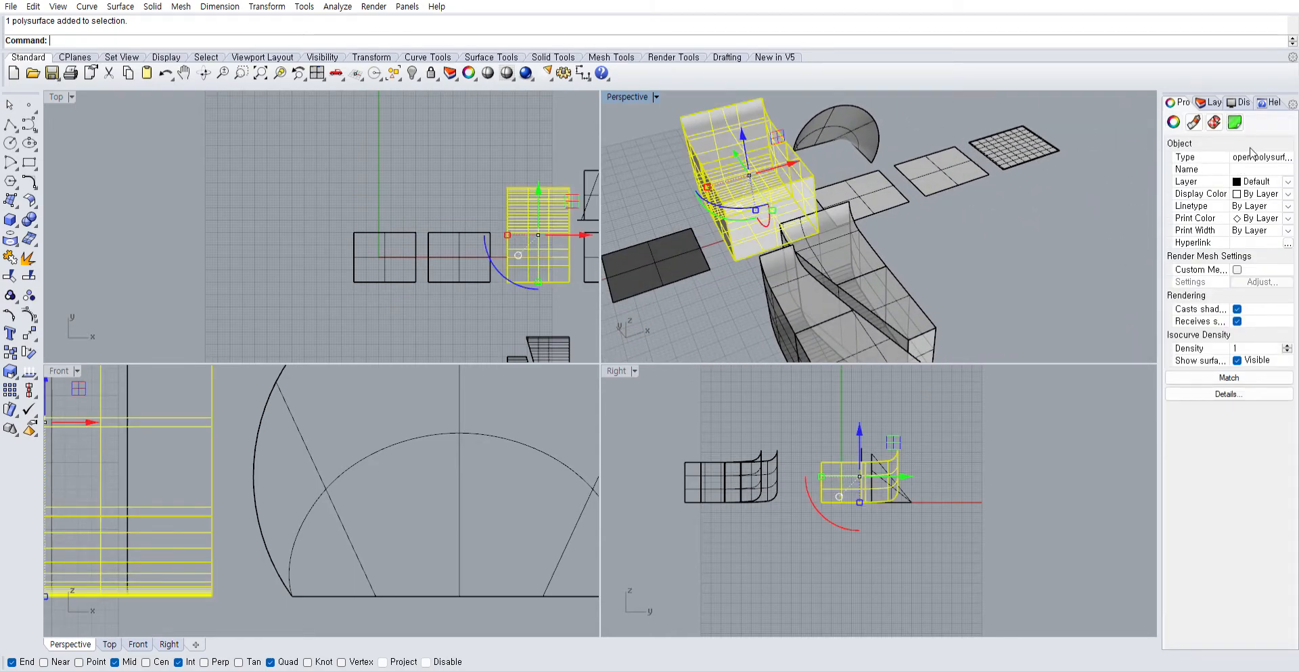
Draw a straight polyline diagonally across the joined box in the Top view, extending past both ends
key("Escape")
right_click_drag(736, 262, 1050, 180)
right_click_drag(905, 252, 925, 183, "shift")
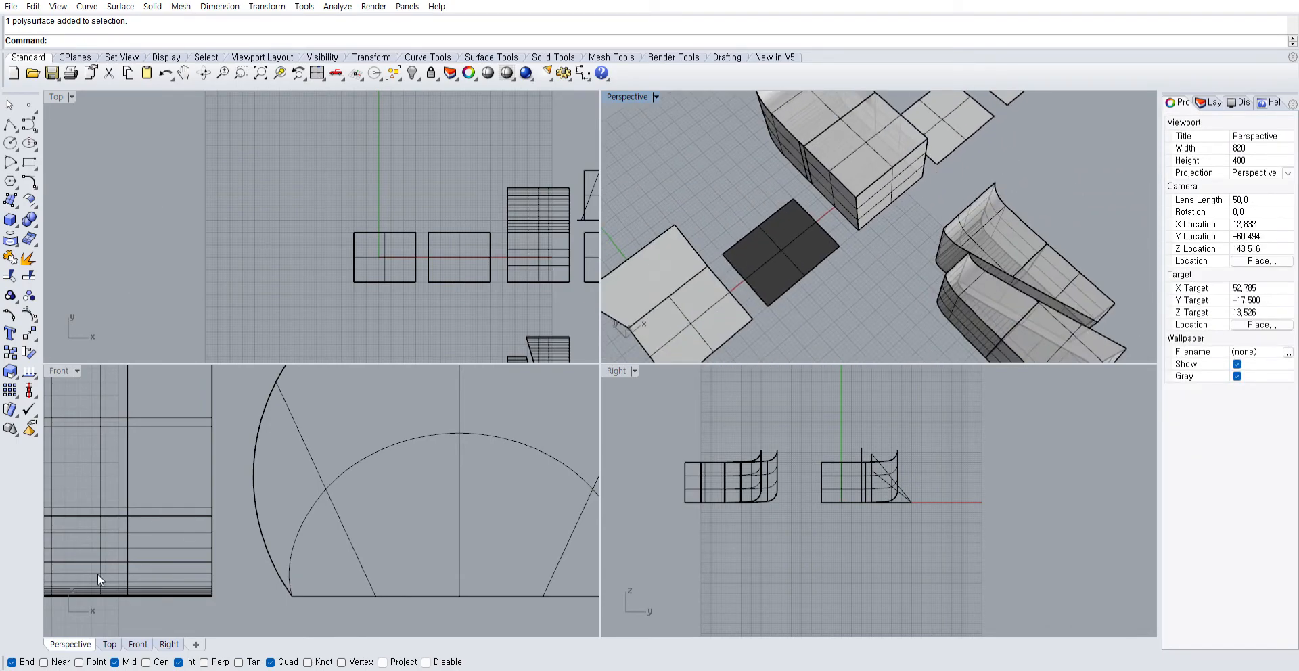
right_click_drag(880, 267, 790, 239)
left_click(12, 124)
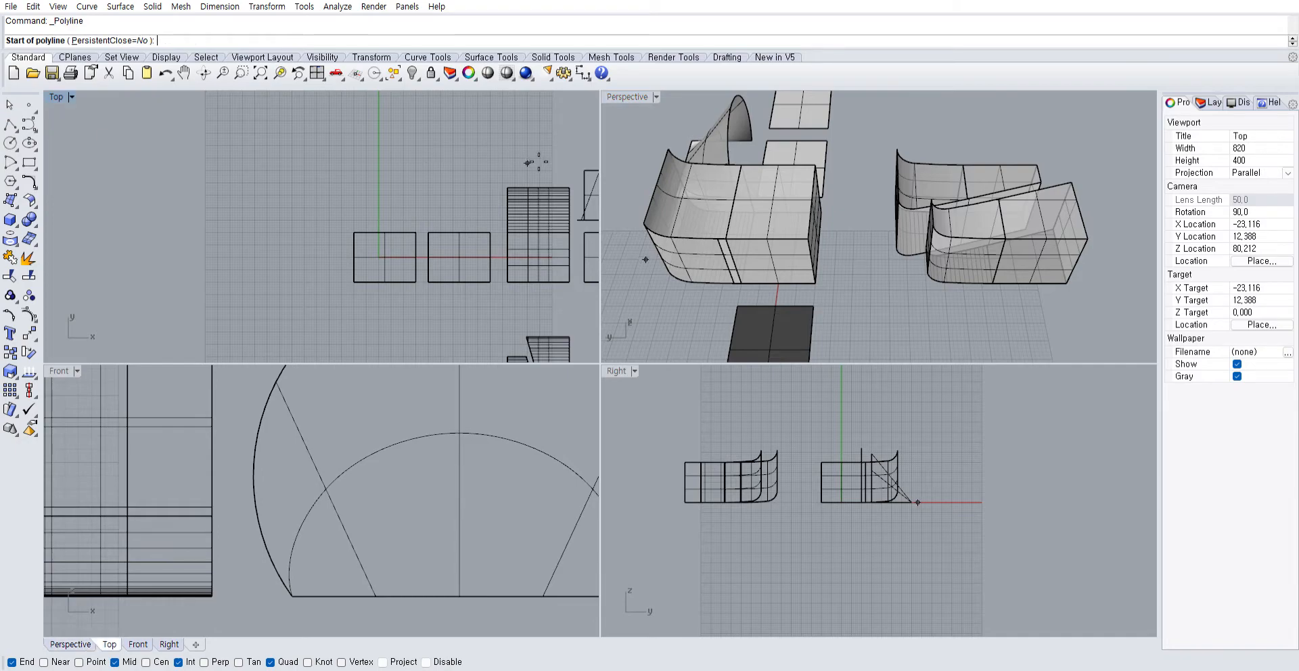
right_click(550, 289)
Wire Cut the joined box through its full height with the diagonal line, keeping all pieces
left_click(546, 280)
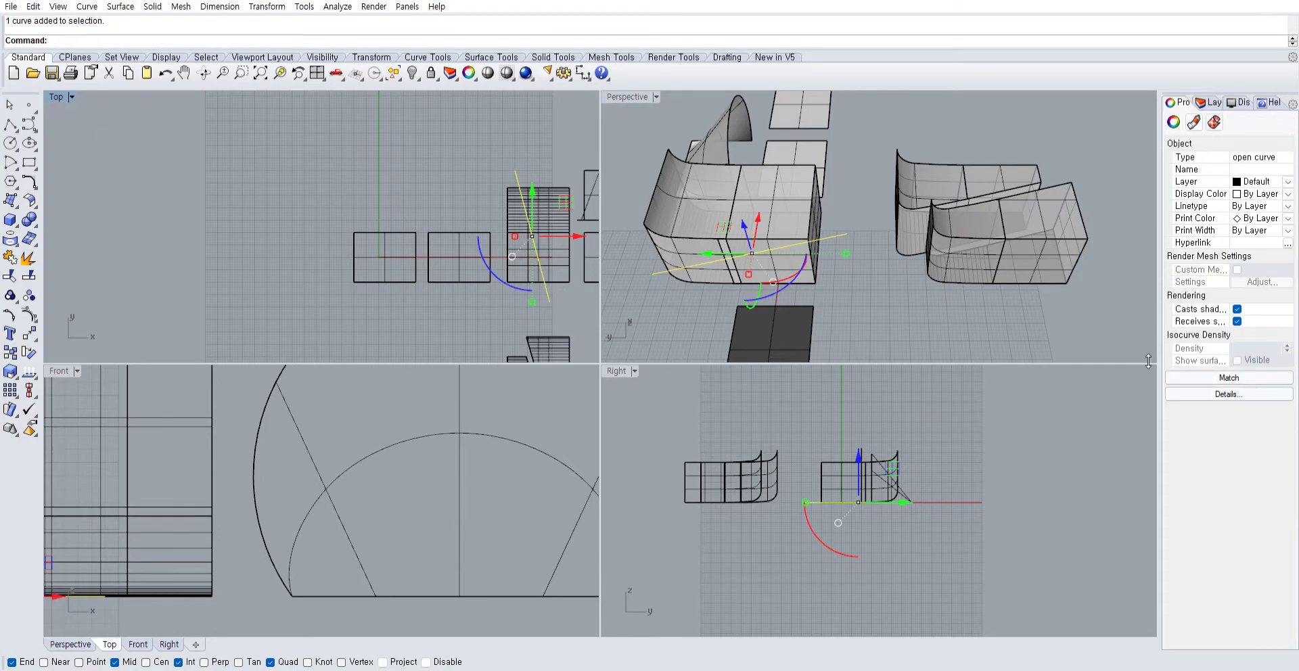
left_click(673, 182)
right_click(672, 182)
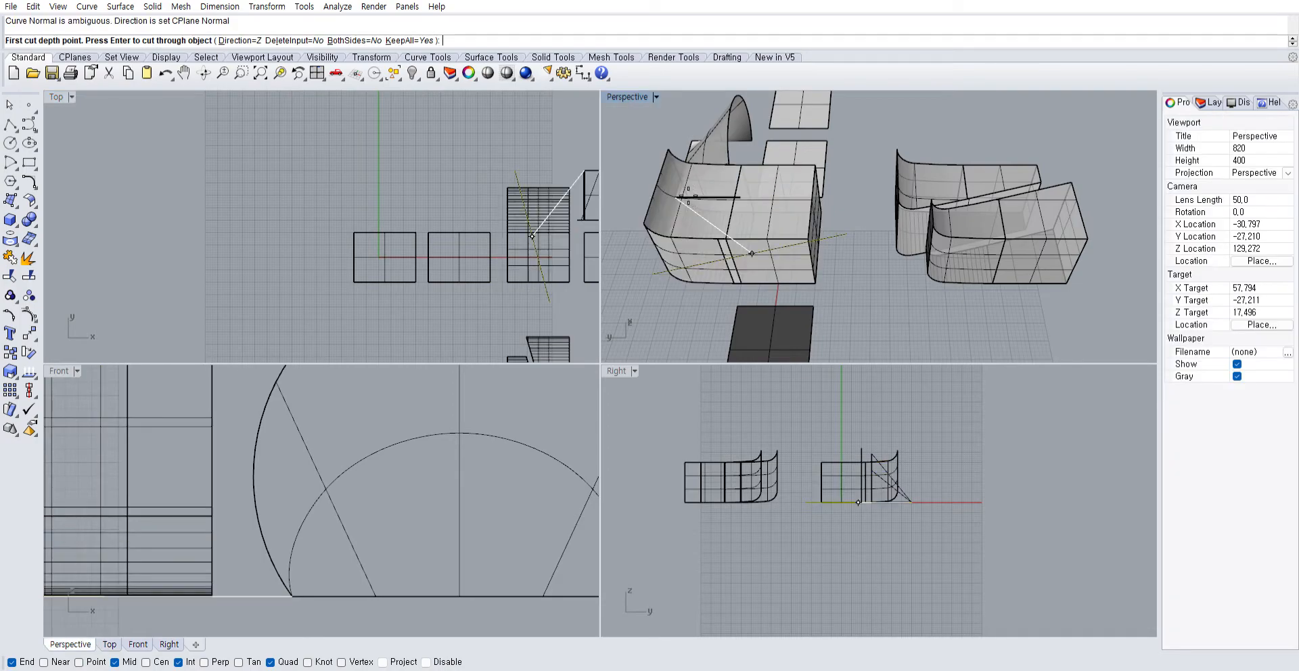
right_click(640, 124)
key("Escape")
Move the cut wedge along the Y axis away from the rest of the box, and undo the move
left_click(798, 232)
right_click_drag(801, 225, 858, 237)
scroll(858, 237, "down", 2)
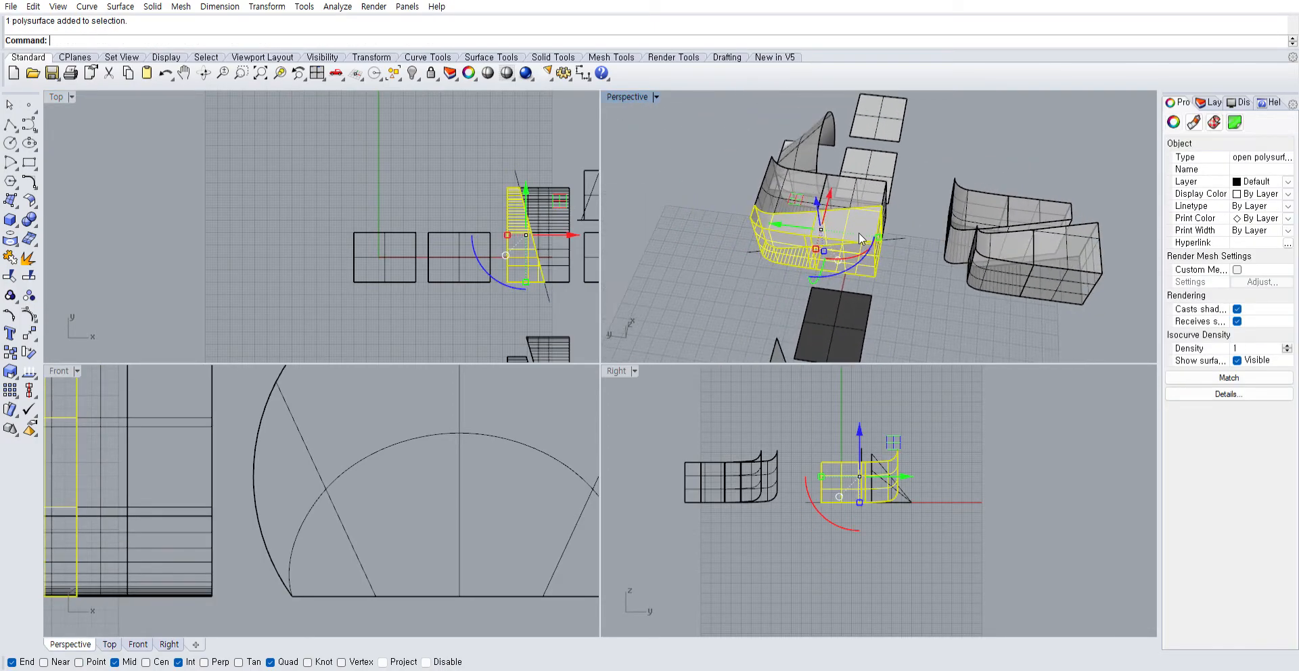
left_click_drag(779, 224, 836, 240)
key("Escape")
mouse_move(819, 250)
right_mouse_down()
mouse_move(847, 246)
mouse_move(852, 220)
mouse_move(908, 263)
mouse_move(828, 238)
right_mouse_up()
scroll(847, 245, "up", 2)
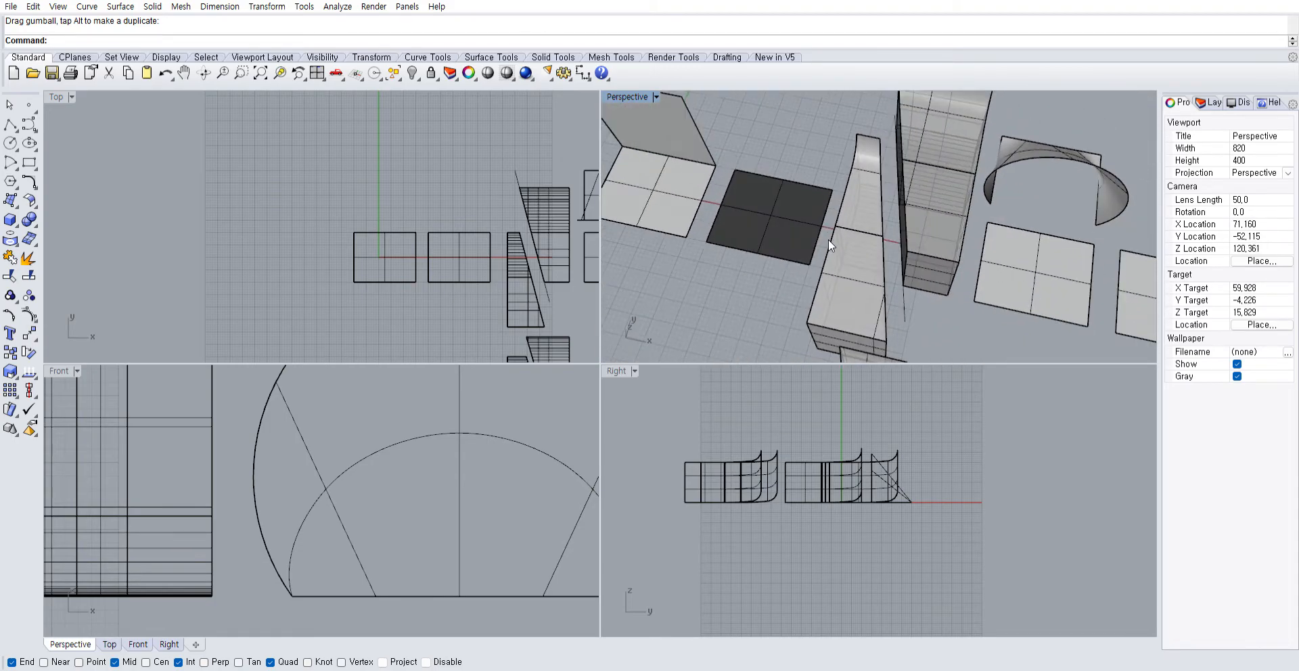
key("ctrl+z")
Shift the wedge a shorter distance along Y, examine the open cut sides, and undo the shift
left_click_drag(899, 137, 887, 185)
left_click(864, 139)
right_click_drag(864, 139, 779, 131)
right_click_drag(811, 201, 979, 211)
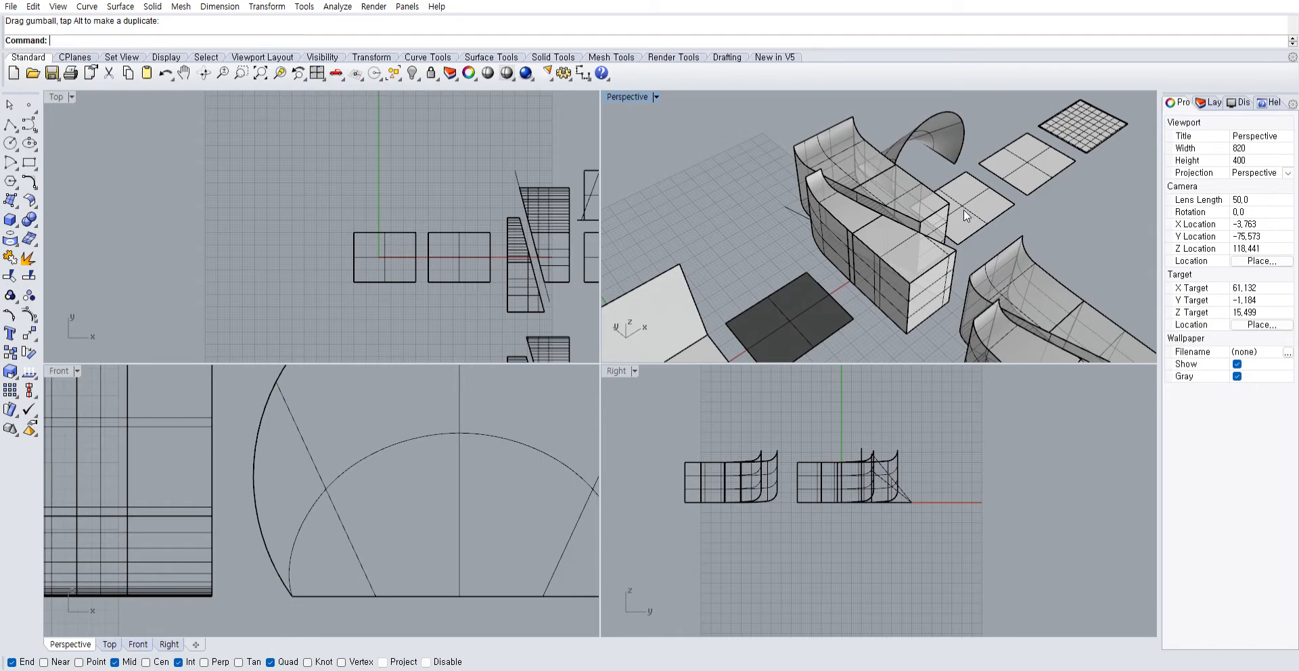
right_click_drag(782, 198, 890, 278)
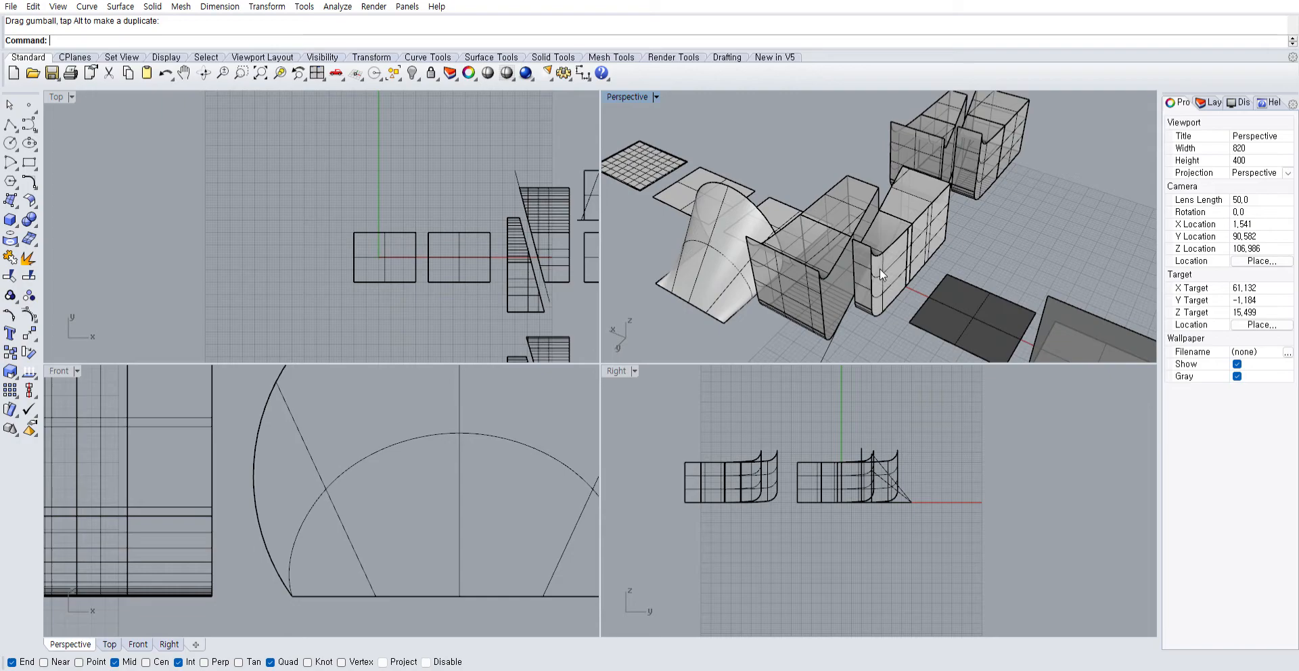
scroll(878, 267, "up", 5)
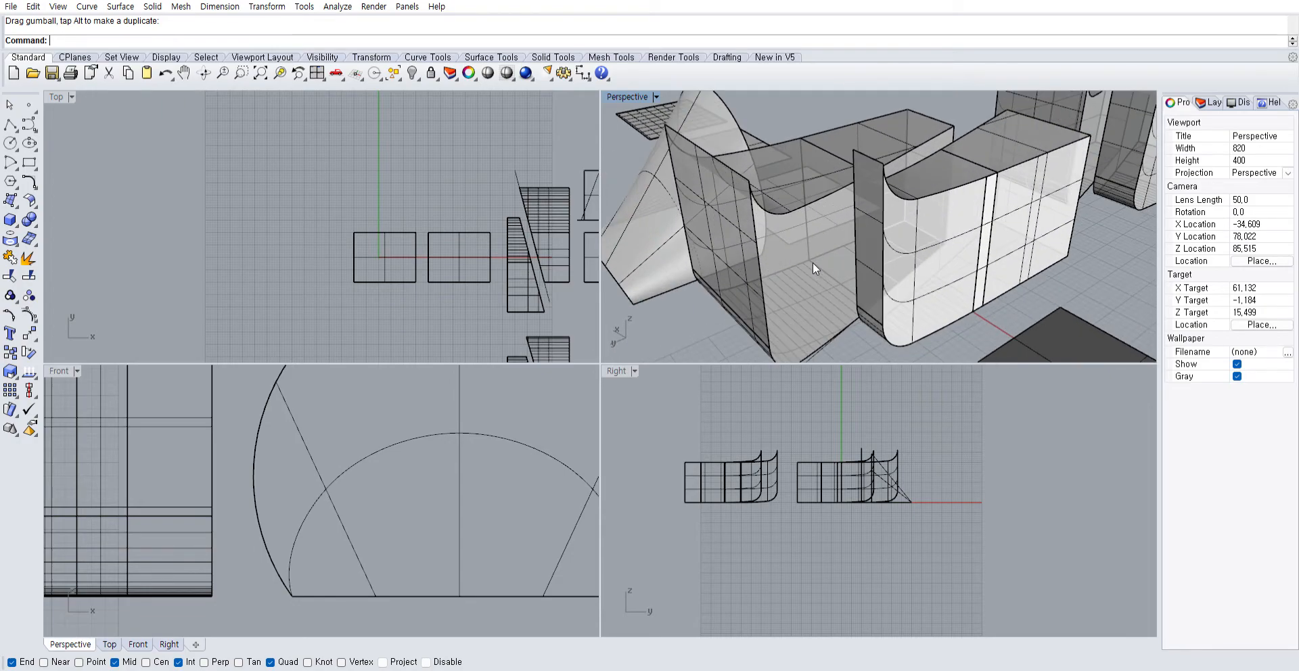
scroll(773, 136, "down", 6)
key("ctrl+z")
right_click_drag(812, 207, 862, 303)
left_click(862, 309)
left_click(29, 162)
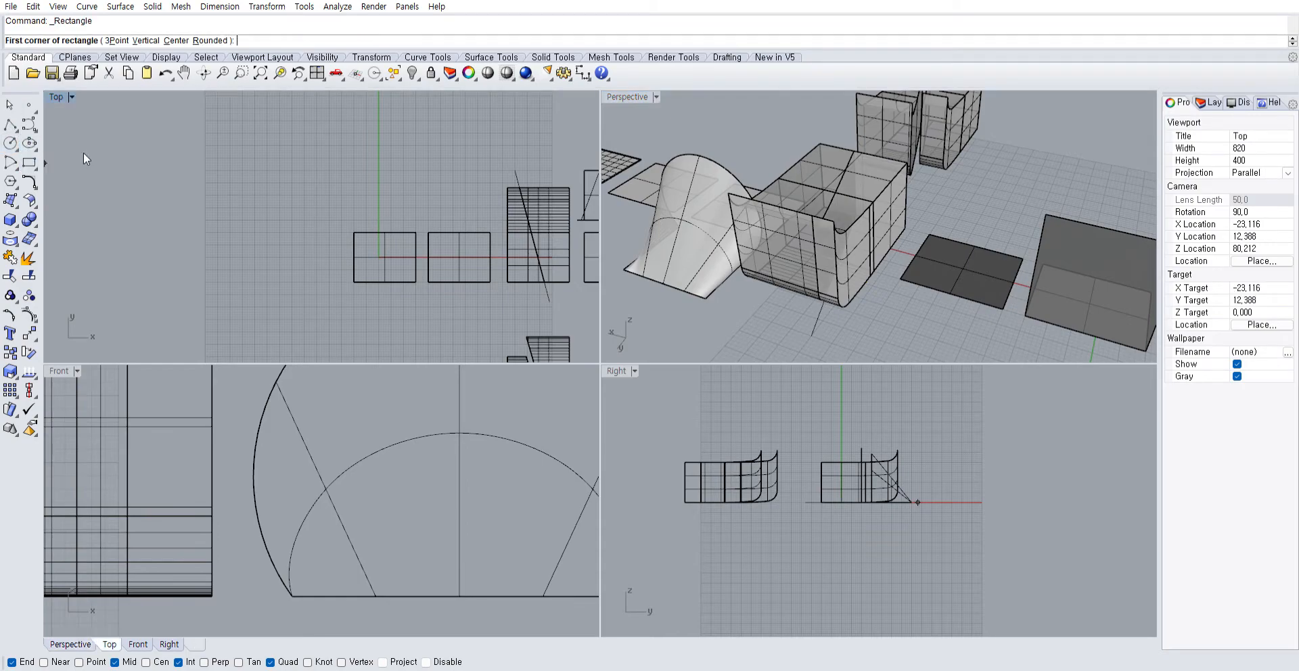
key("Escape")
Extrude the diagonal line vertically into a surface taller than the box, with Solid=No
left_click(516, 173)
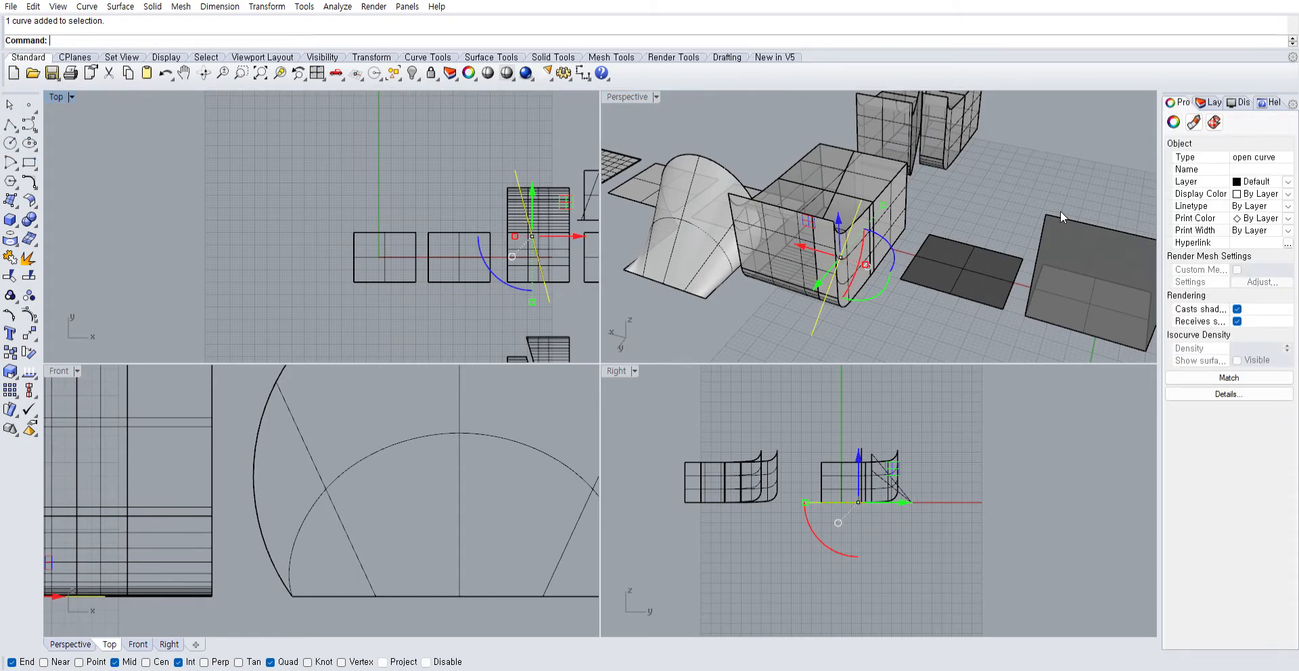
key("space")
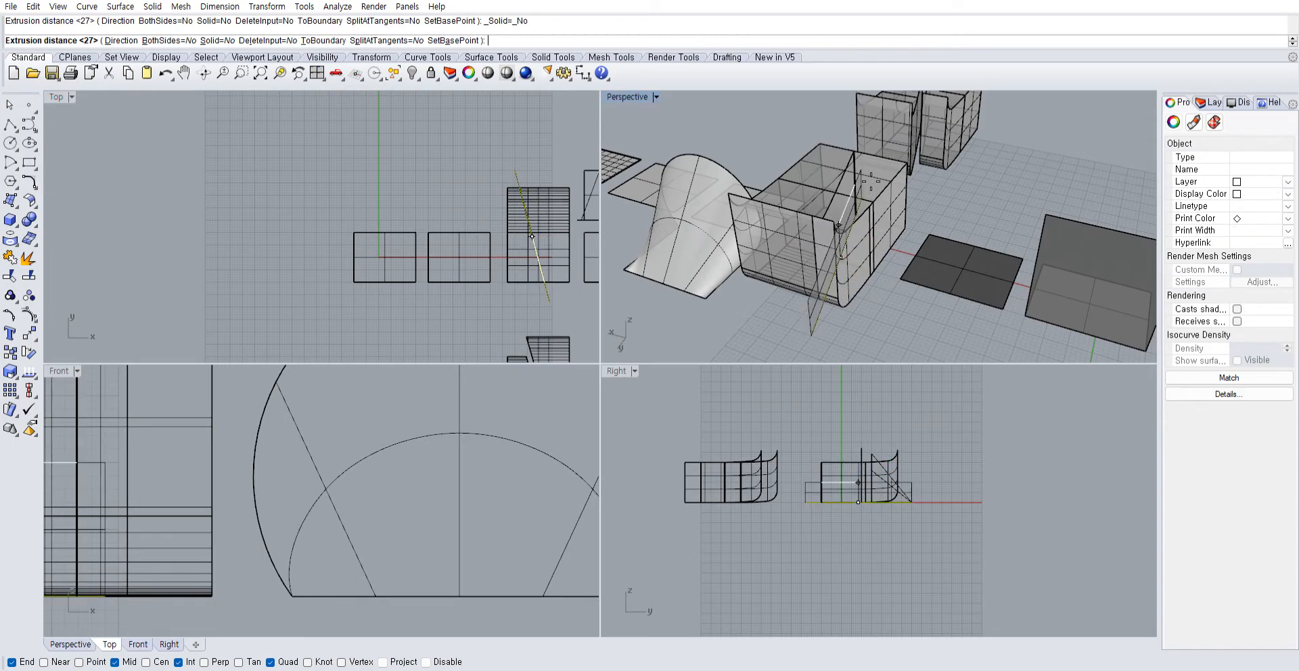
scroll(809, 109, "down", 6)
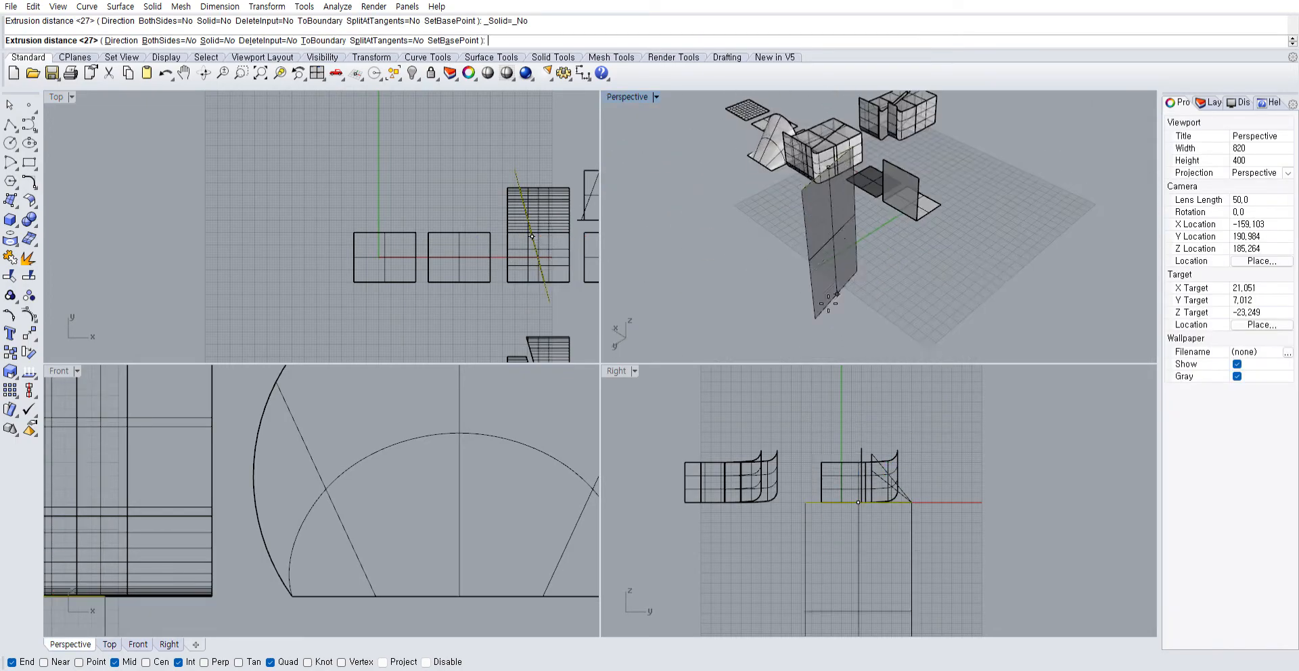
left_click(854, 377)
mouse_move(824, 233)
right_mouse_down()
mouse_move(846, 178)
mouse_move(826, 237)
right_mouse_up()
scroll(845, 177, "up", 9)
Move the wedge together with the extruded cutting surface away from the rest of the box
left_click(826, 237)
left_click(779, 175, "shift")
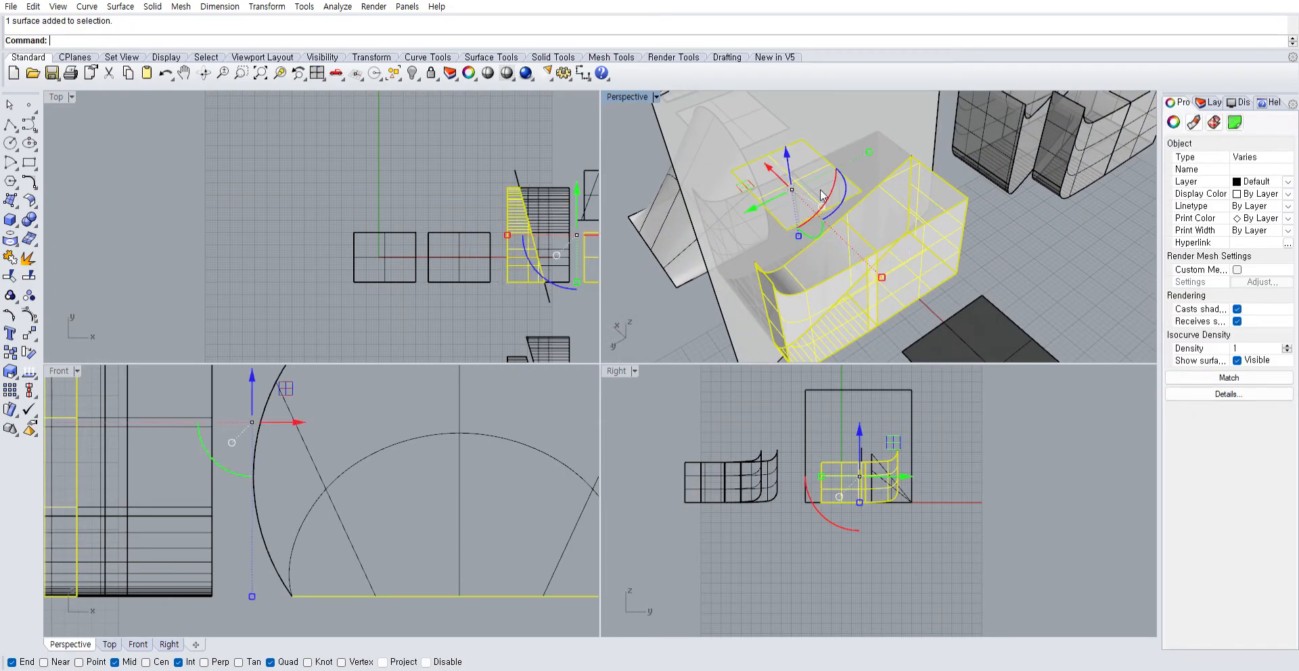
left_click(710, 189, "shift")
left_click(660, 325)
scroll(683, 311, "down", 4)
left_click(812, 136)
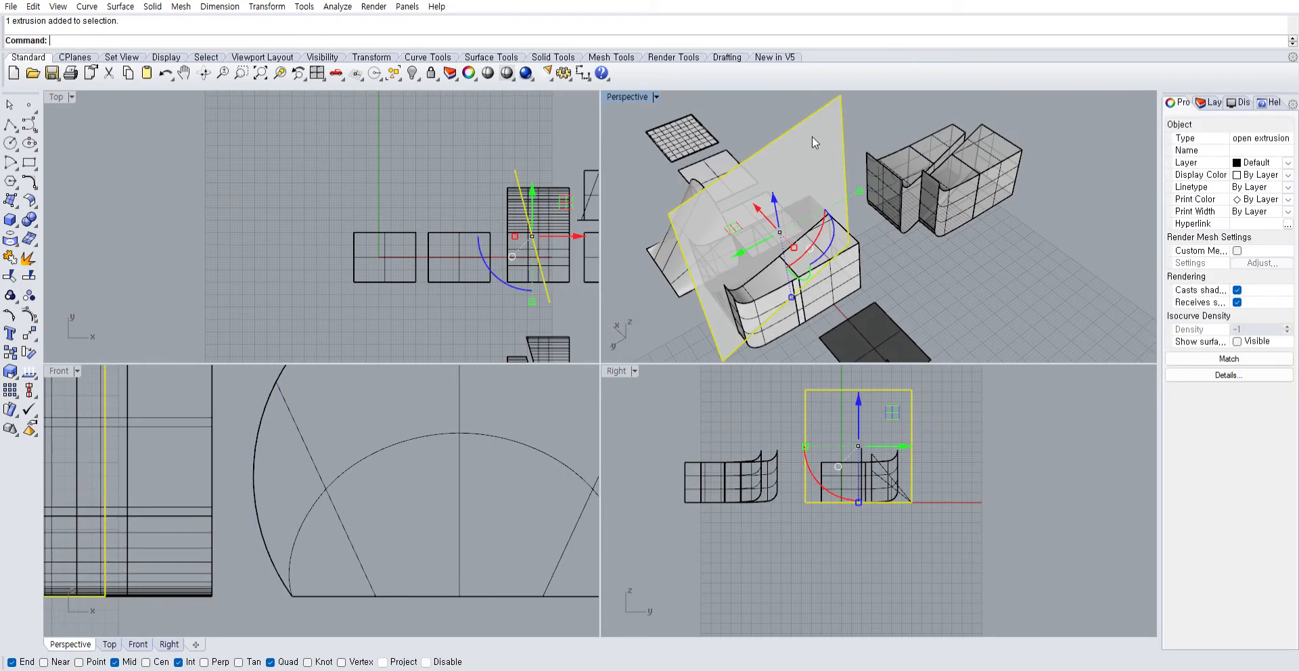
left_click(847, 267, "shift")
left_click_drag(751, 251, 795, 229)
left_click(935, 274)
Stretch the extruded cutting surface downward so it extends well below the box
right_click_drag(935, 274, 816, 159)
left_click(816, 160)
left_click_drag(832, 502, 831, 619)
left_click(924, 530)
mouse_move(922, 242)
right_mouse_down()
mouse_move(852, 206)
mouse_move(984, 203)
mouse_move(906, 238)
right_mouse_up()
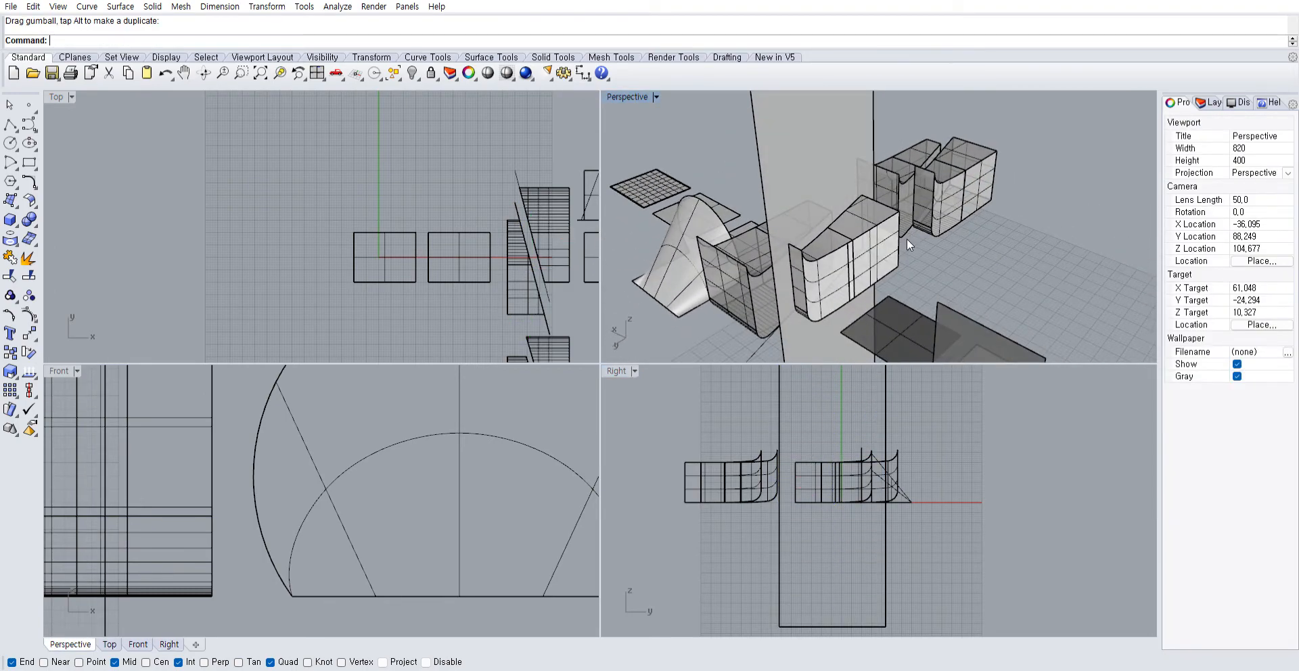
Undo the last stretch and move, and delete the extruded cutting surface
key("ctrl+z")
key("ctrl+z")
left_click(806, 142)
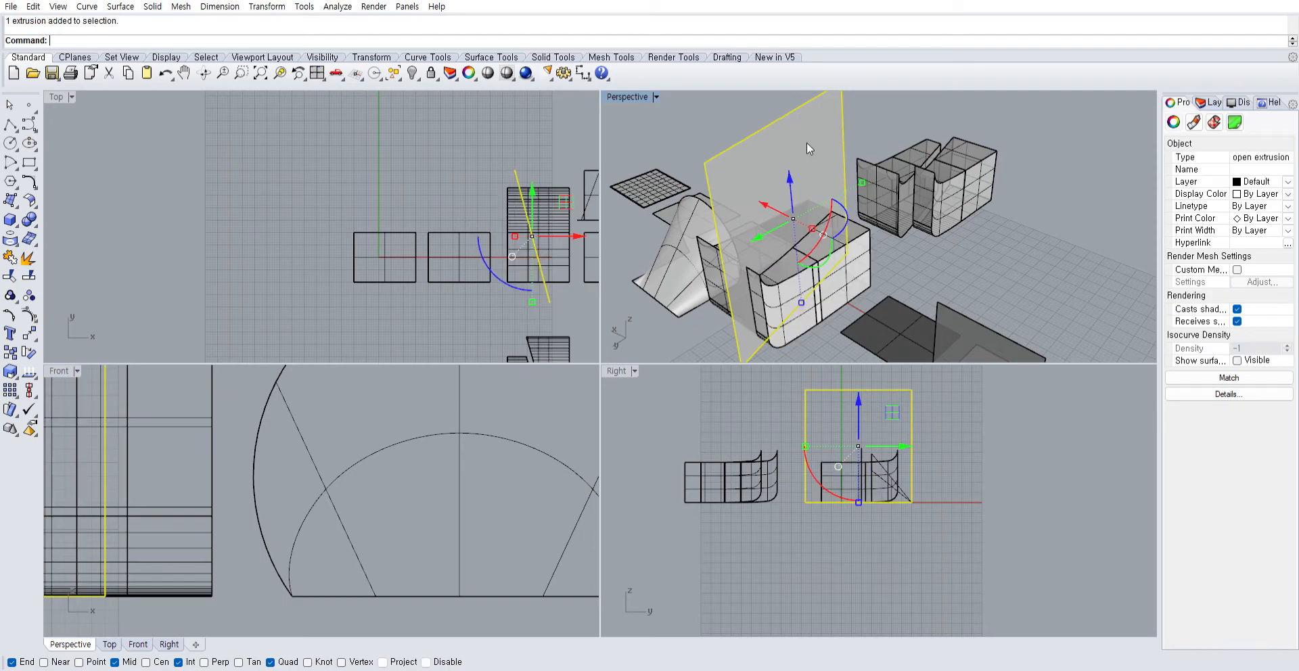
key("Delete")
Move the cut wedge along the negative Y direction to sit beside the earlier pair of wedge pieces
scroll(812, 284, "up", 6)
left_click(814, 290)
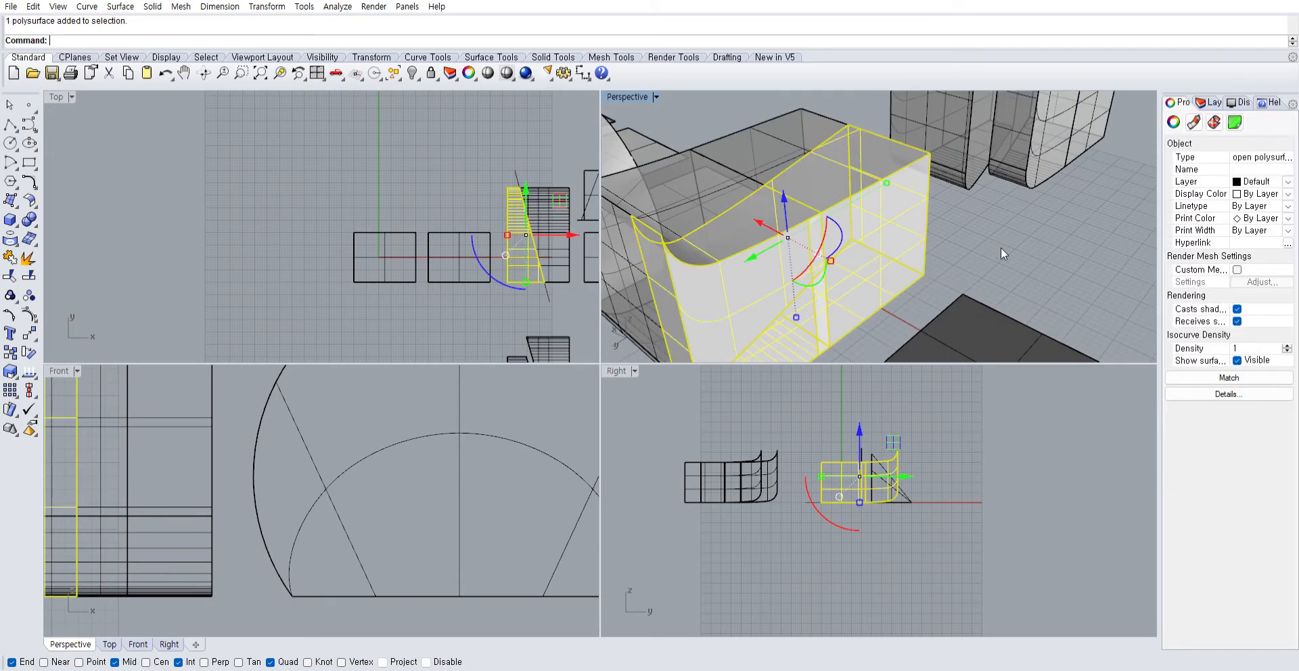
left_click(1001, 246)
scroll(1001, 246, "down", 6)
scroll(887, 268, "up", 3)
right_click_drag(995, 245, 819, 236)
left_click(887, 268)
scroll(887, 268, "down", 6)
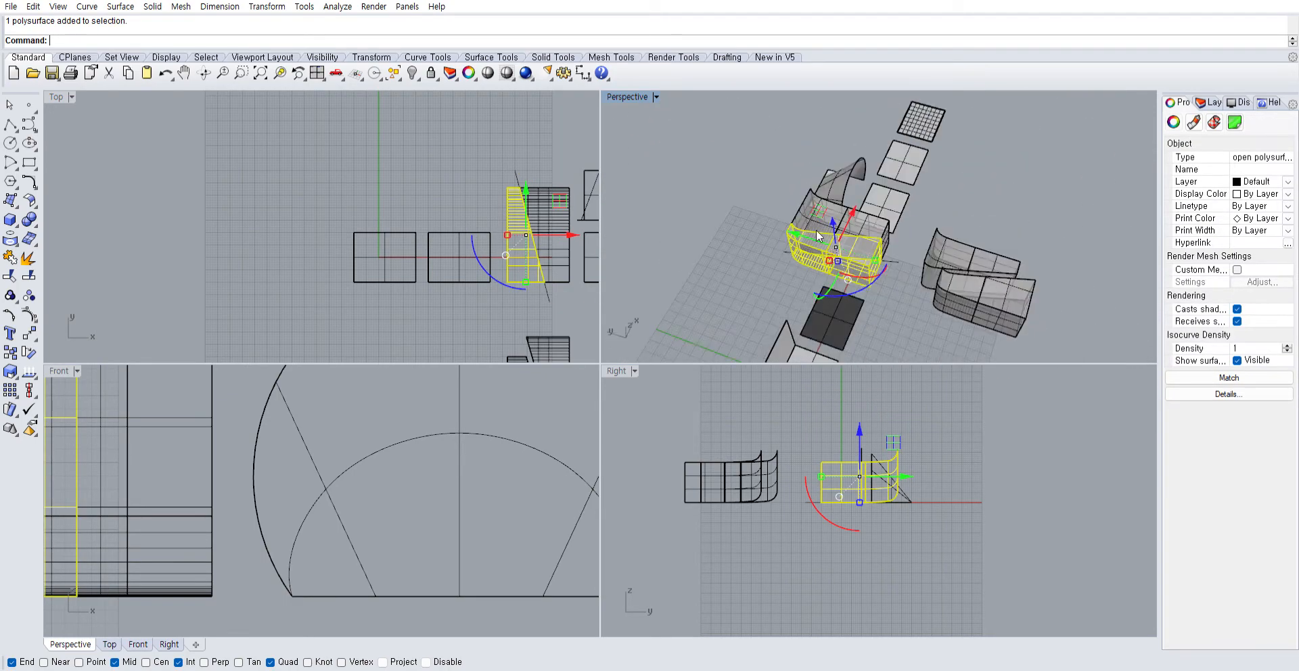
left_click_drag(796, 234, 978, 298)
left_click(935, 319)
Examine the moved wedge and the neighbouring wedge it overlaps from several sides
right_click_drag(935, 319, 835, 238)
scroll(834, 282, "up", 5)
left_click(833, 282)
right_click_drag(834, 282, 763, 254)
scroll(709, 296, "down", 3)
left_click(751, 265, "shift")
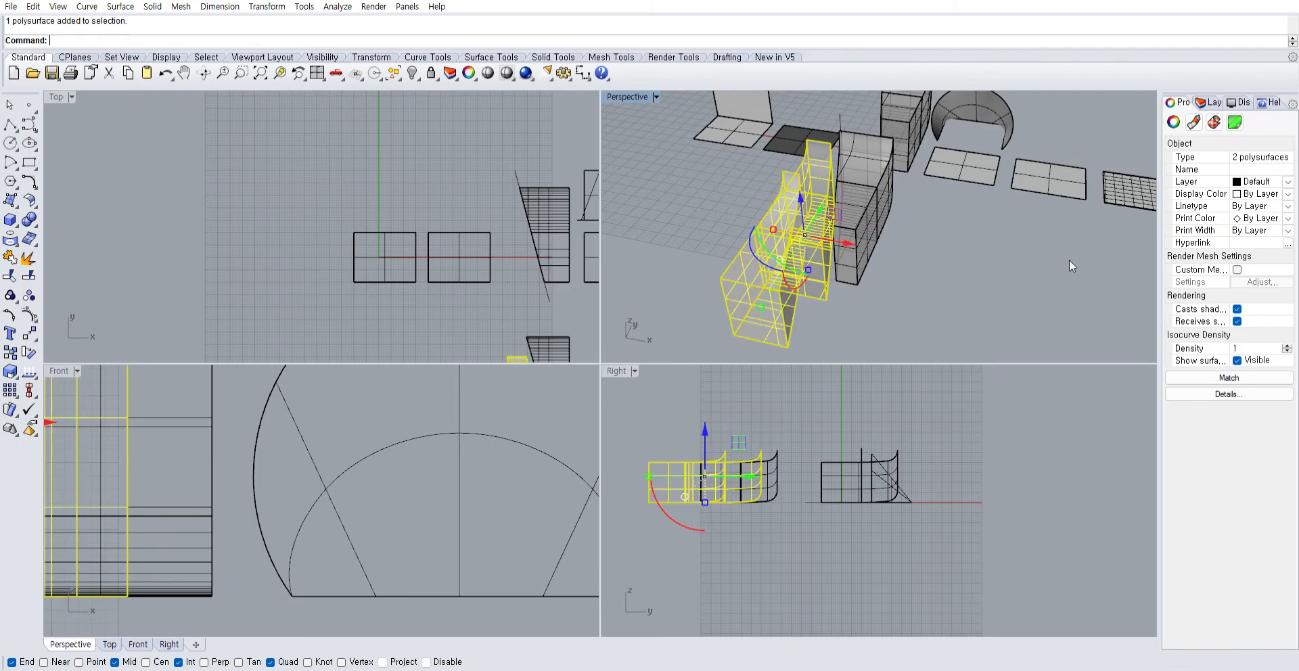
right_click(1057, 272)
left_click(941, 275)
right_click_drag(942, 275, 1062, 244)
left_click(914, 247)
left_click(951, 298)
left_click(838, 198)
left_click(974, 201)
right_click_drag(822, 196, 776, 250)
Try a Boolean Union of the closed wedge and the overlapping open wedge
left_click(770, 216)
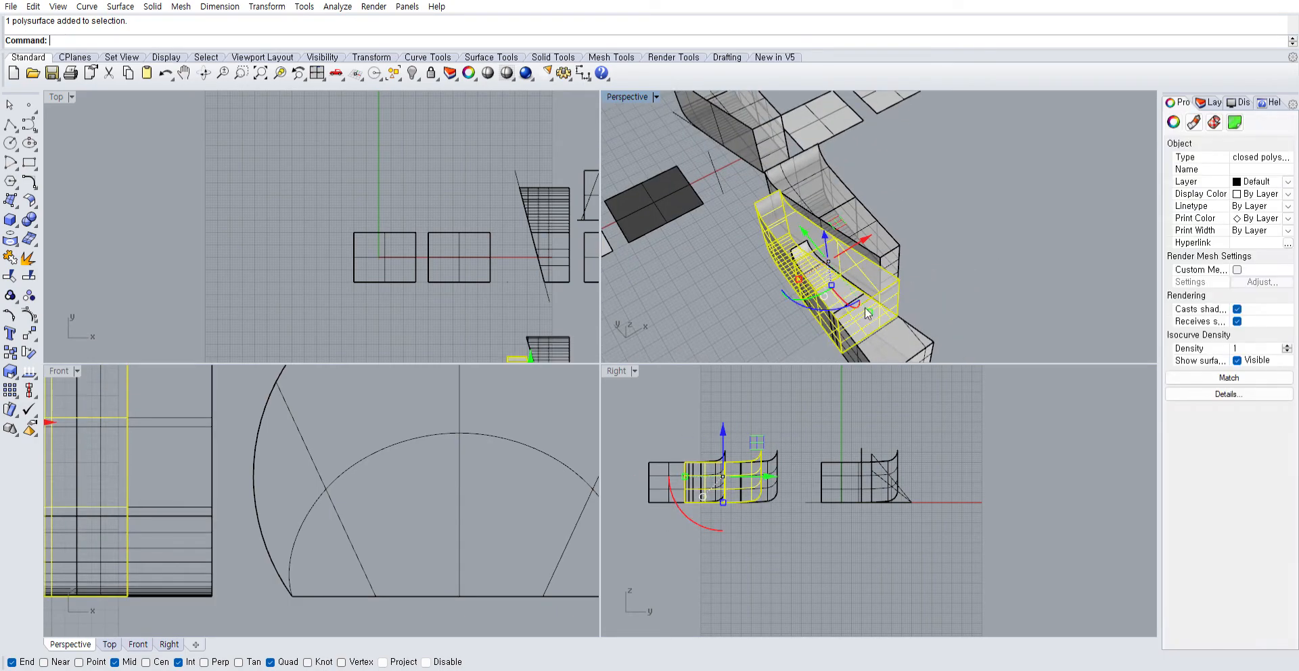
left_click(898, 330, "shift")
left_click(29, 218)
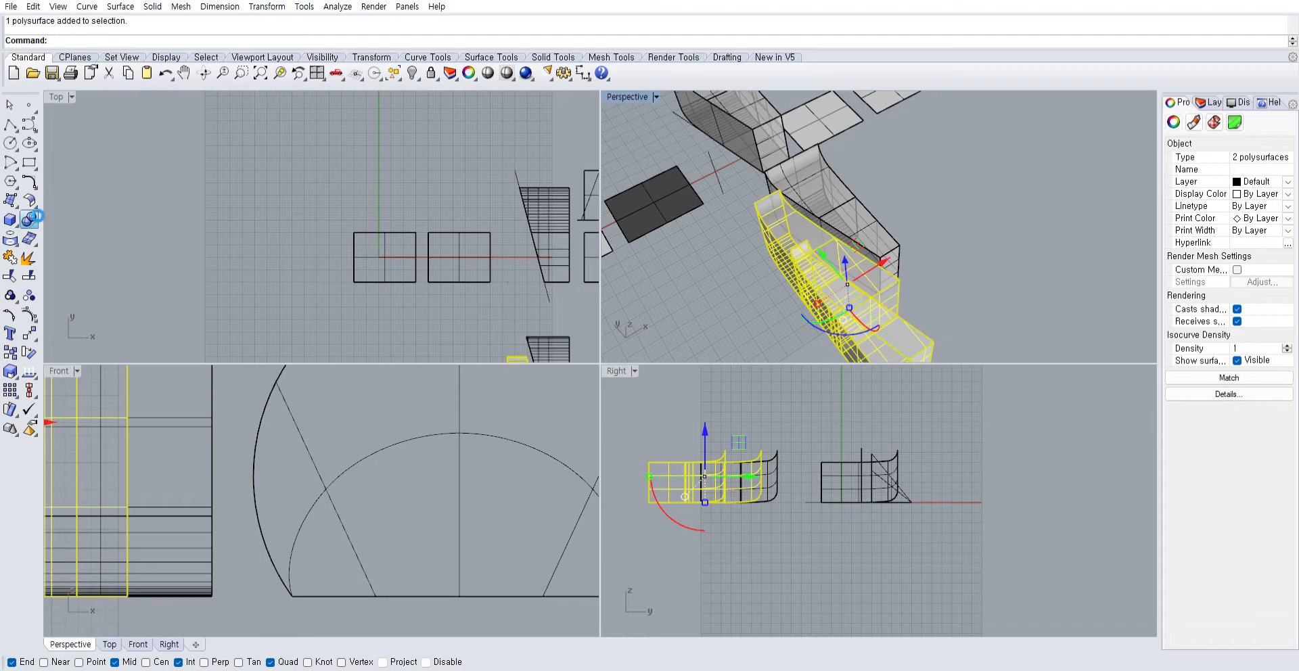
left_click(668, 320)
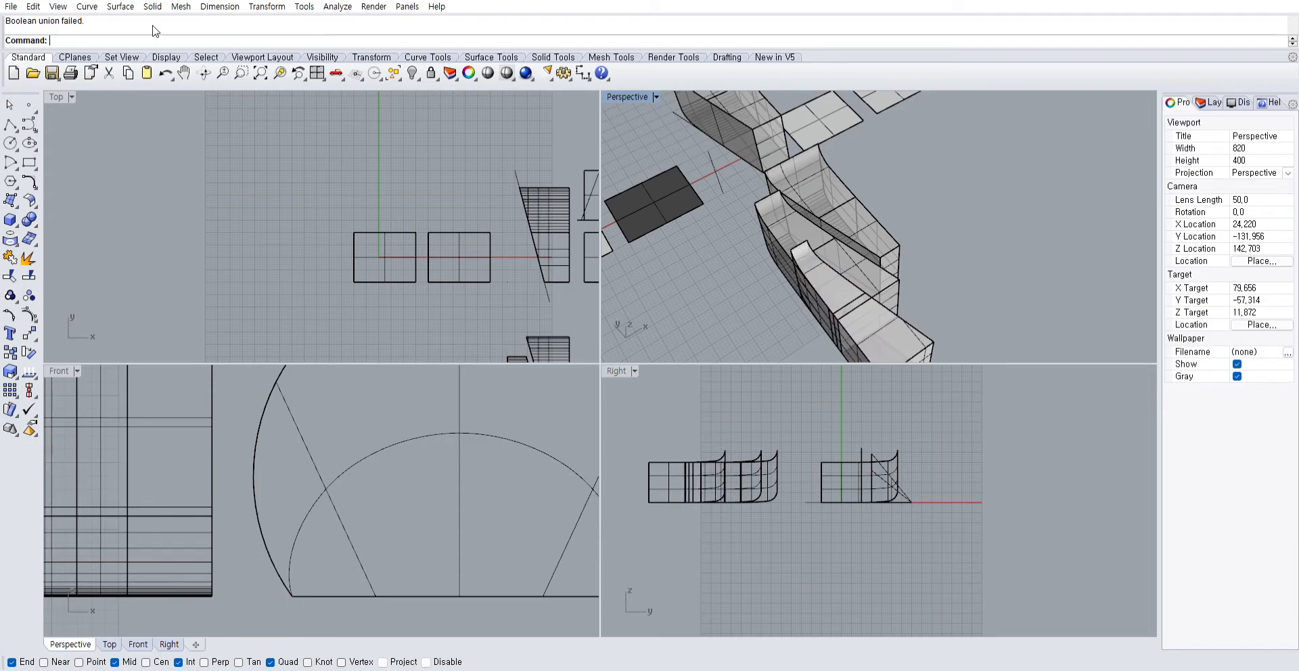
Compare the overlapping open and closed wedges by selecting them and viewing them from different sides
right_click_drag(771, 171, 697, 111, "shift")
left_click(799, 259)
right_click_drag(762, 243, 850, 284)
left_click(738, 286)
left_click(958, 208)
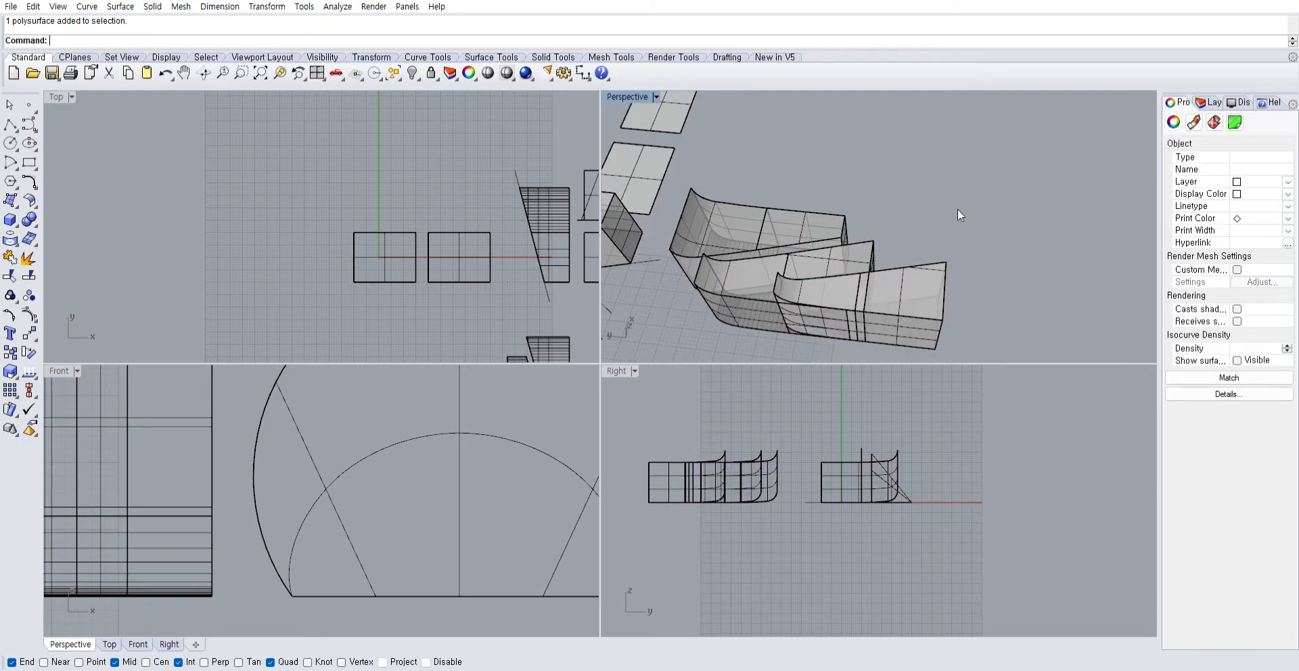
left_click(806, 273)
left_click(943, 215)
right_click_drag(935, 220, 846, 237)
left_click(903, 251)
left_click(725, 232, "shift")
left_click(939, 159)
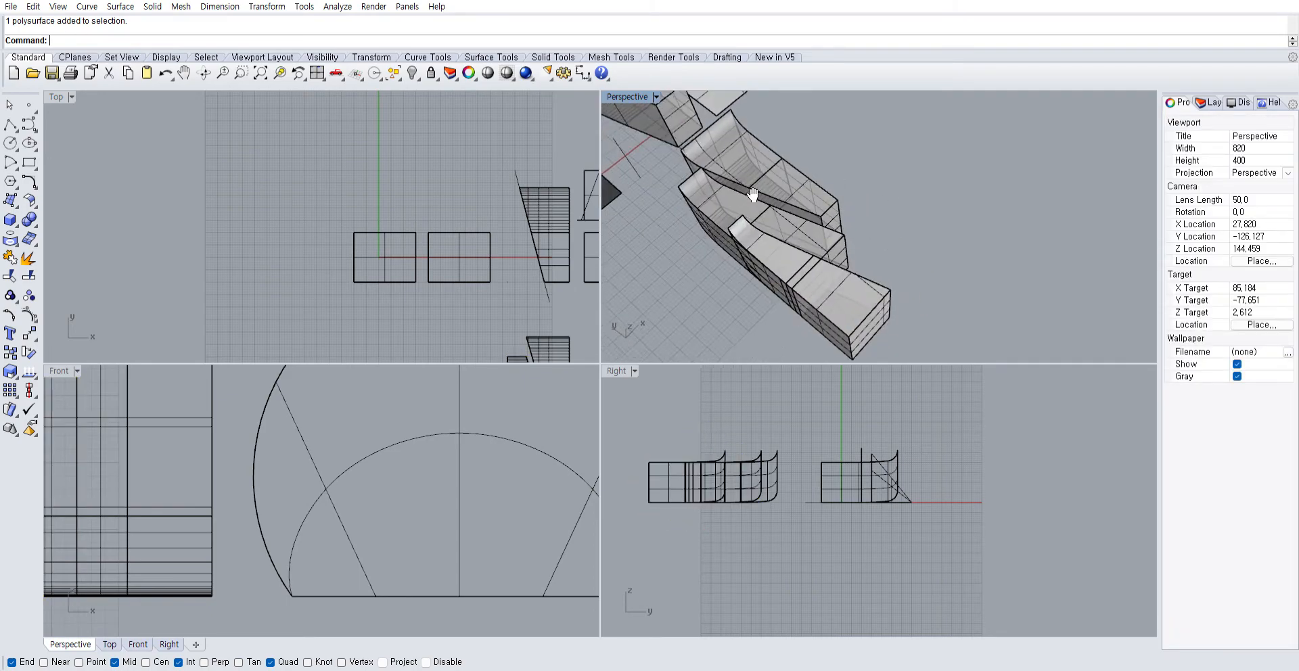
Check the object types of the remaining half of the cut box and of the moved wedge
right_click_drag(739, 181, 879, 274, "shift")
left_click(746, 136)
right_click_drag(748, 141, 703, 190)
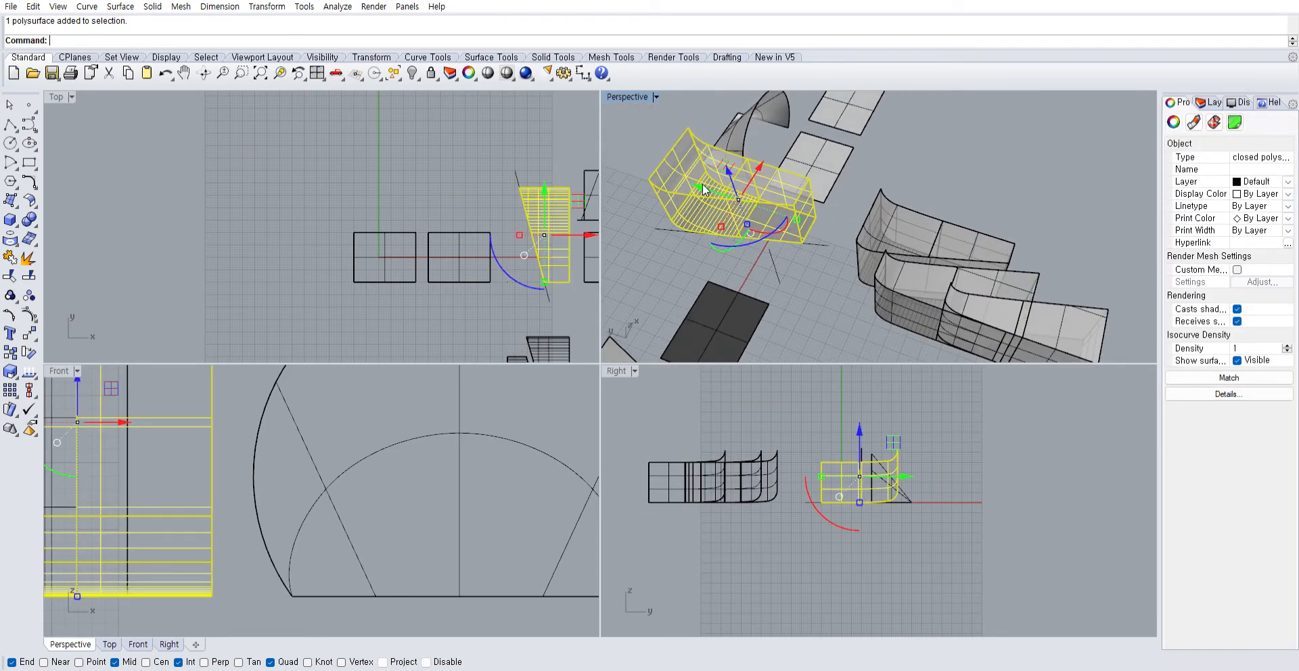
left_click(995, 290)
right_click_drag(994, 289, 849, 248, "shift")
left_click(900, 281)
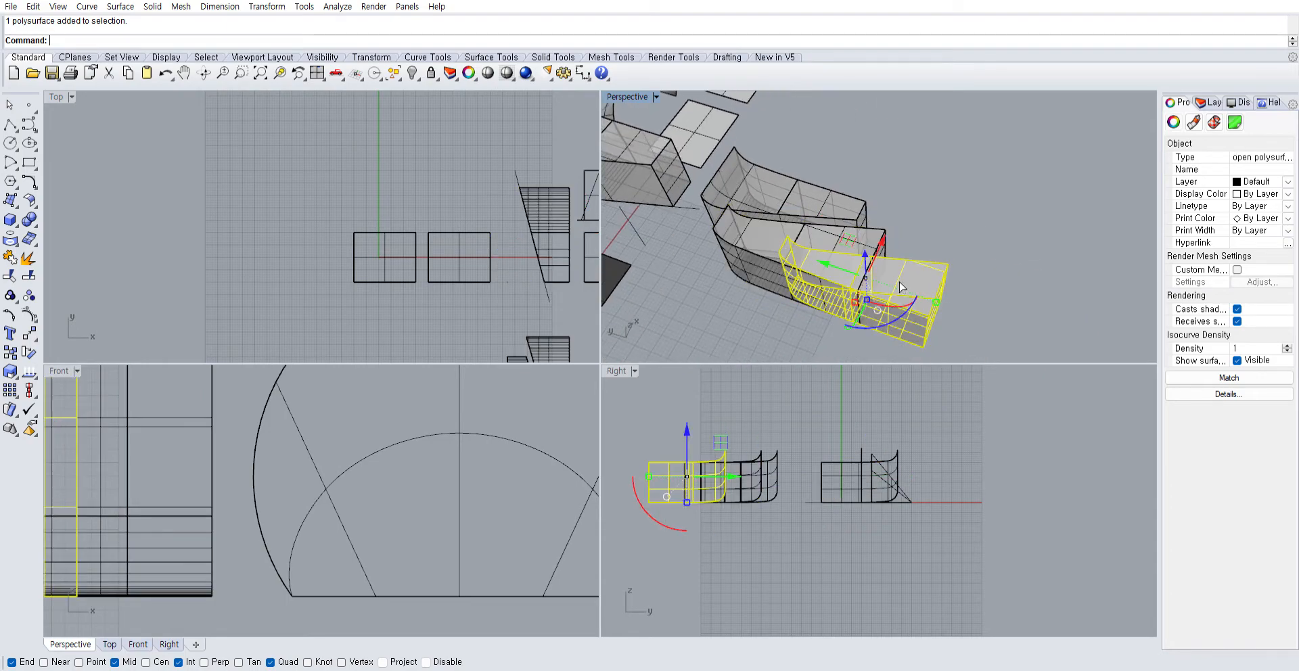
Move the open wedge farther out and slide the closed half of the cut box to overlap the closed wedge
left_click_drag(829, 262, 922, 281)
left_click(929, 233)
right_click_drag(647, 141, 771, 228, "shift")
left_click(804, 205)
left_click_drag(658, 249, 763, 279)
Try a Boolean Union of the moved closed half and the closed wedge it overlaps
left_click(882, 225)
right_click_drag(884, 225, 911, 247)
left_click(834, 263)
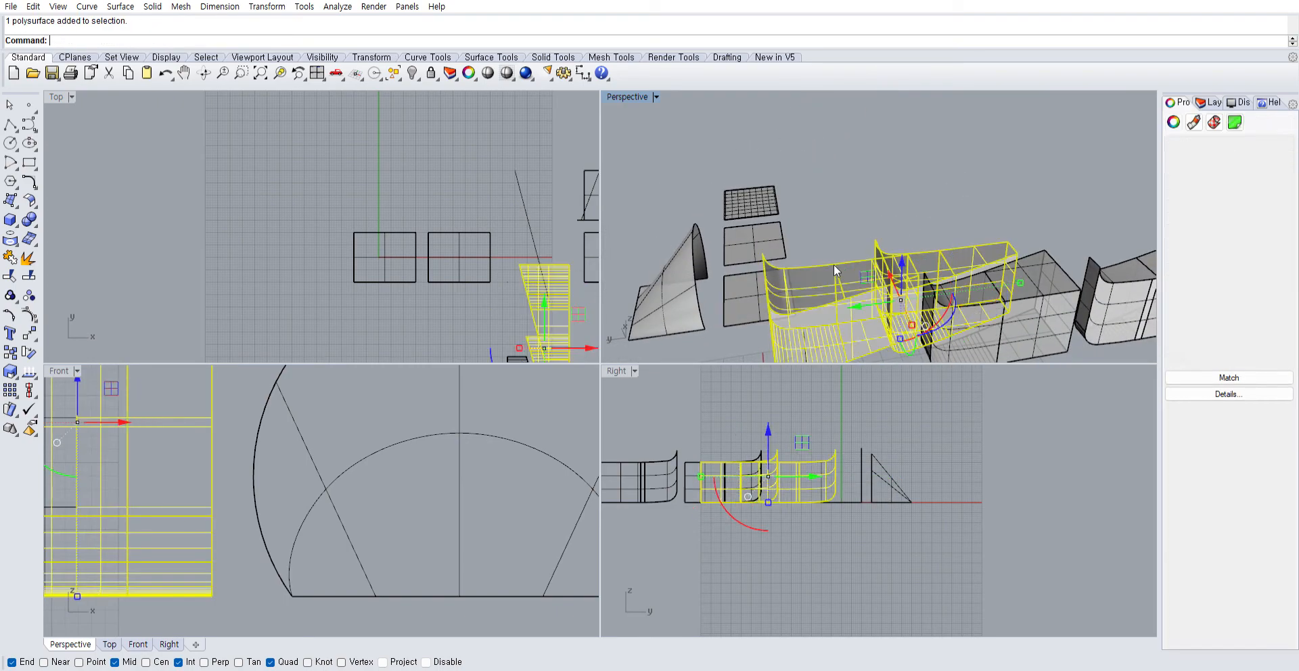
left_click(29, 219)
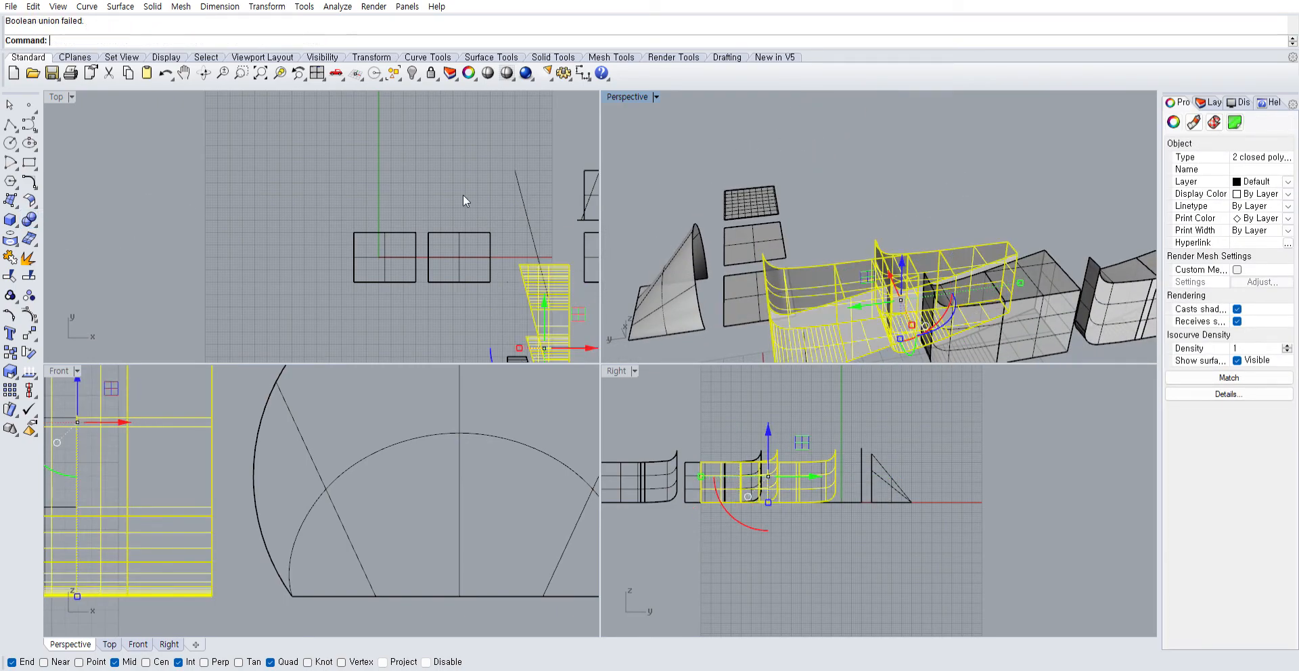
left_click(892, 181)
left_click(822, 272)
left_click(914, 253, "shift")
right_click(1050, 269)
Inspect the two overlapping closed wedges by selecting them one at a time and viewing them from other sides
left_click(928, 228)
left_click(838, 267)
left_click(944, 205)
right_click_drag(953, 206, 770, 230)
right_click(795, 287)
right_click_drag(805, 189, 820, 248, "shift")
left_click(848, 141)
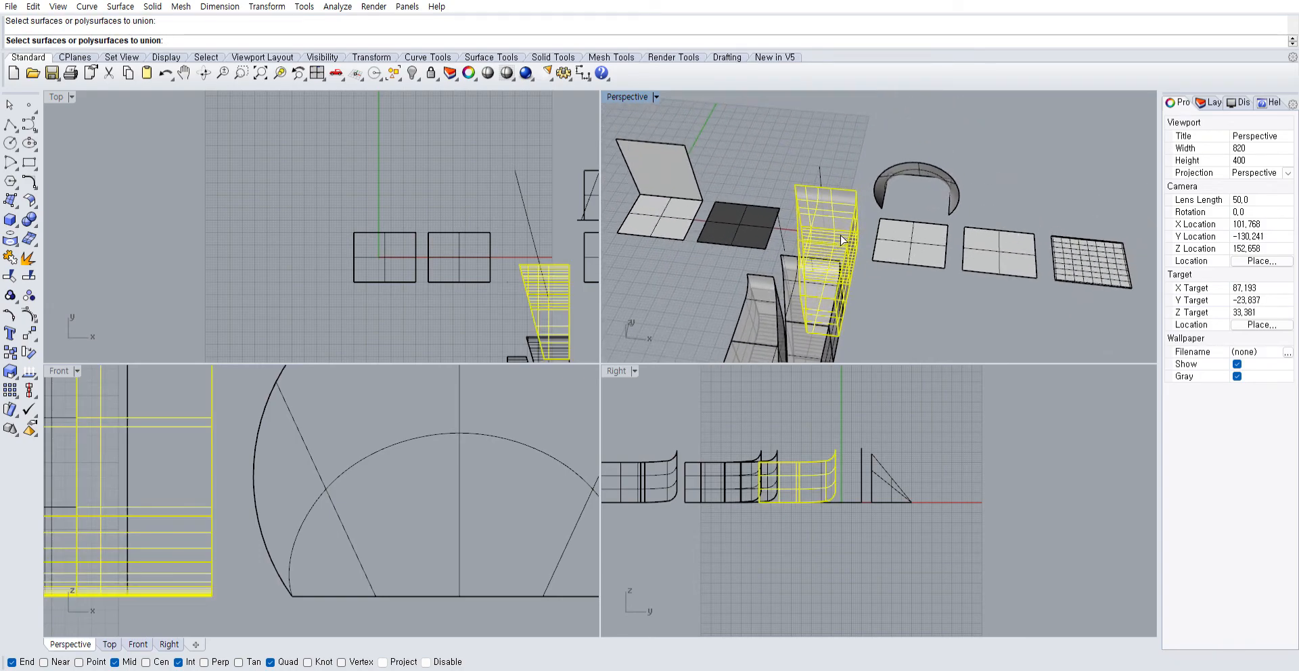
right_click(860, 137)
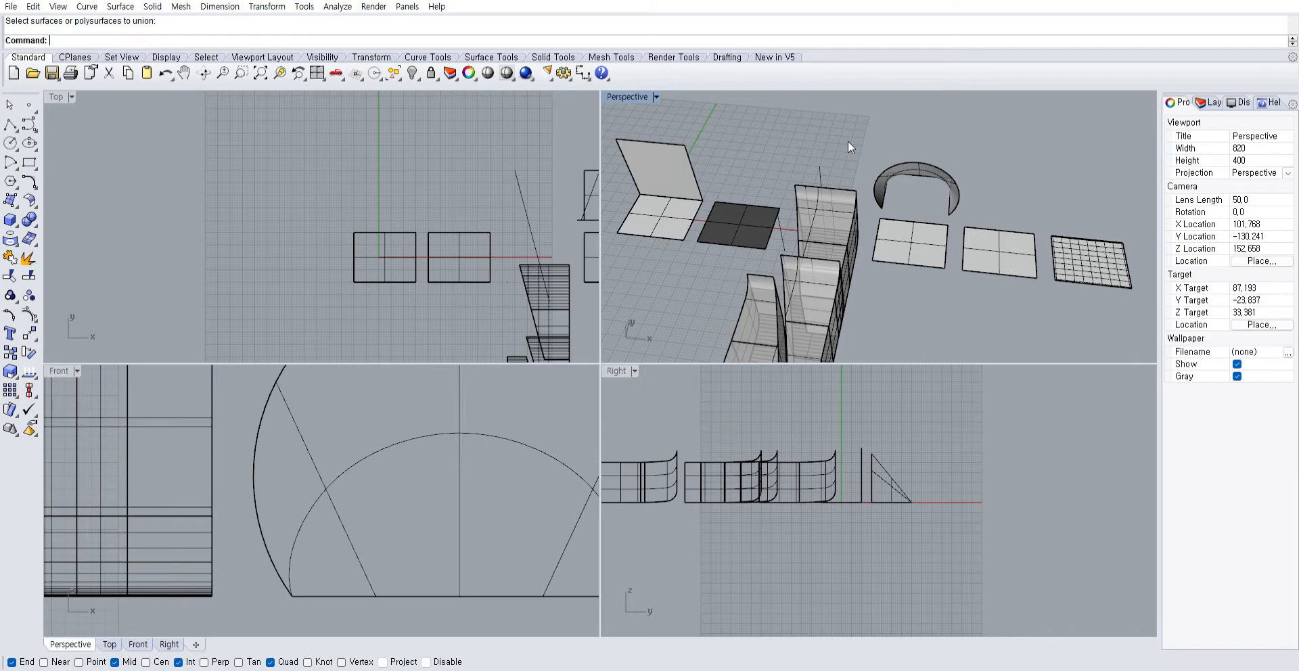
Undo the last three wedge moves
key("ctrl+z")
key("ctrl+z")
key("ctrl+z")
left_click(891, 297)
right_click_drag(824, 258, 833, 217, "shift")
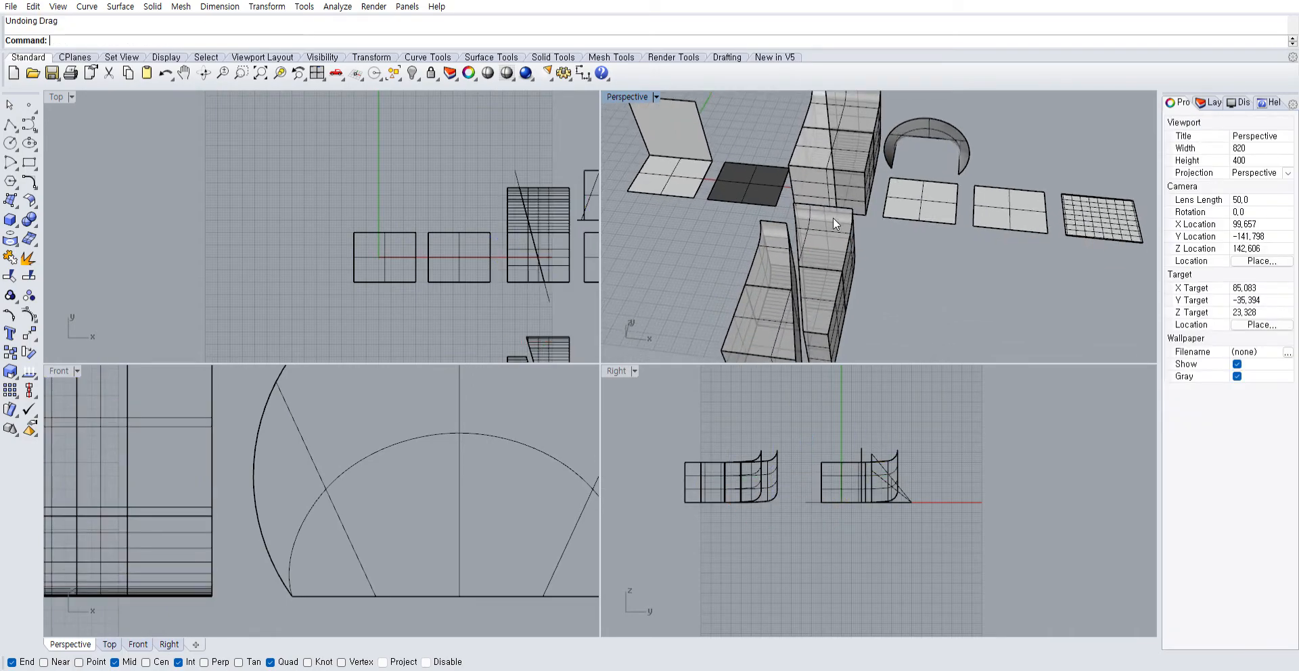
Move the front closed wedge slightly along the X axis so that it overlaps the closed wedge beside it
left_click(778, 258)
left_click(890, 266)
left_click(771, 263)
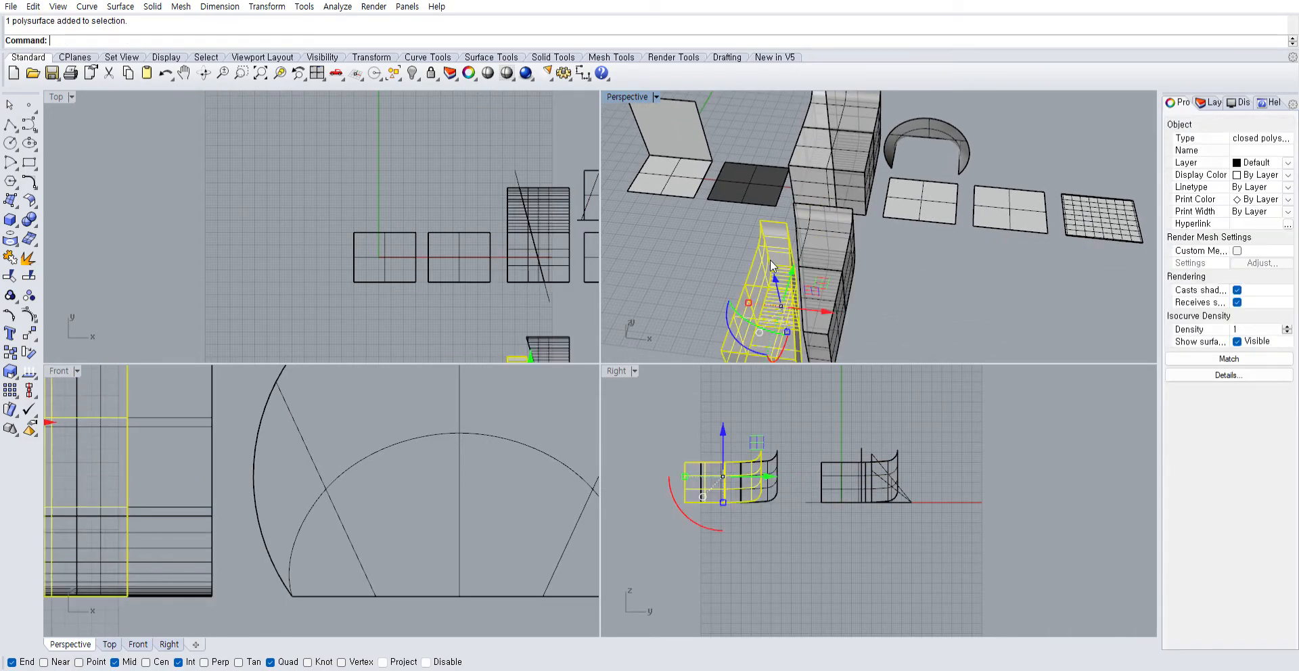
left_click_drag(824, 311, 839, 308)
left_click(870, 298)
Combine the two adjacent overlapping closed wedges with Boolean Union
right_click_drag(869, 295, 803, 226)
left_click(803, 232)
left_click(754, 262, "shift")
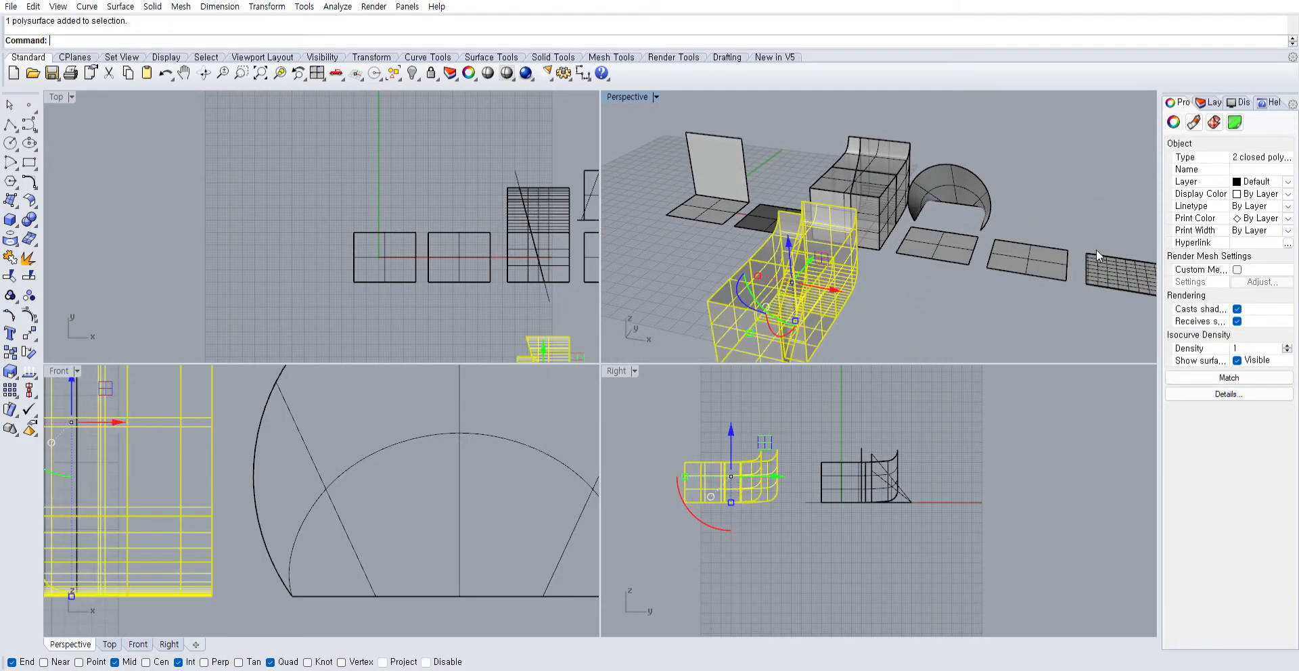
right_click(1054, 269)
Select the combined wedges and examine the resulting solid from several sides
left_click(818, 246)
left_click(869, 282)
right_click_drag(839, 276, 830, 311)
left_click(821, 274)
left_click(861, 284)
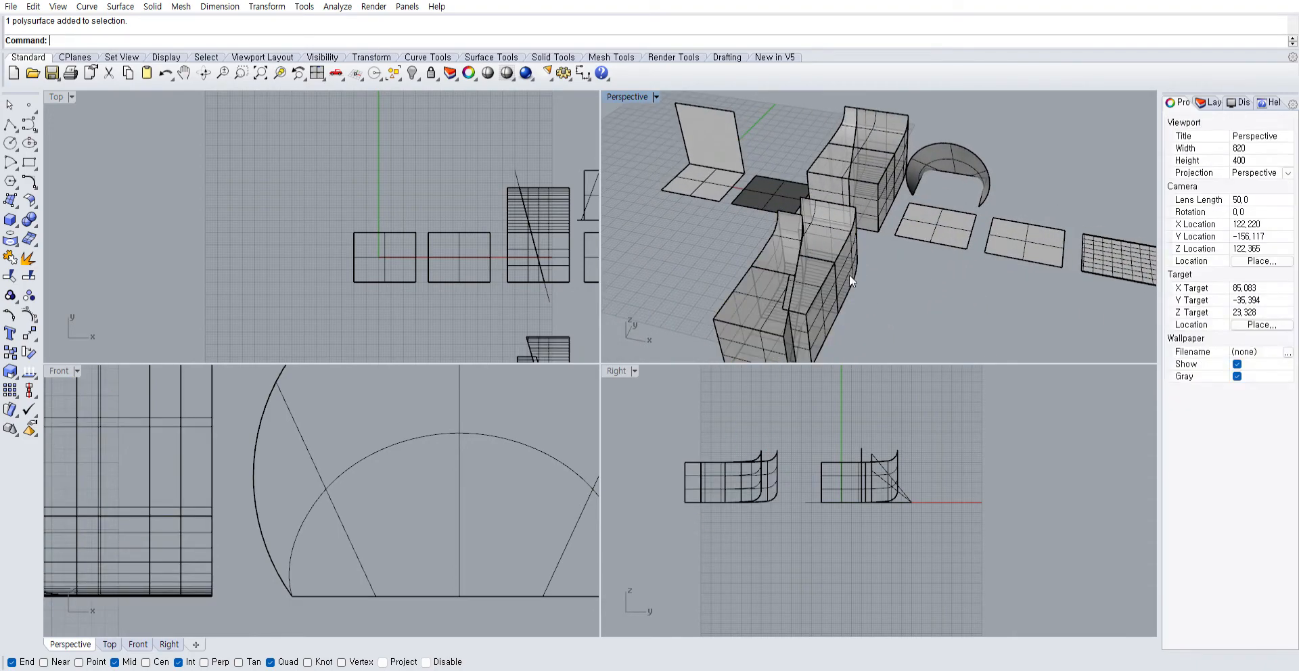
left_click(822, 259)
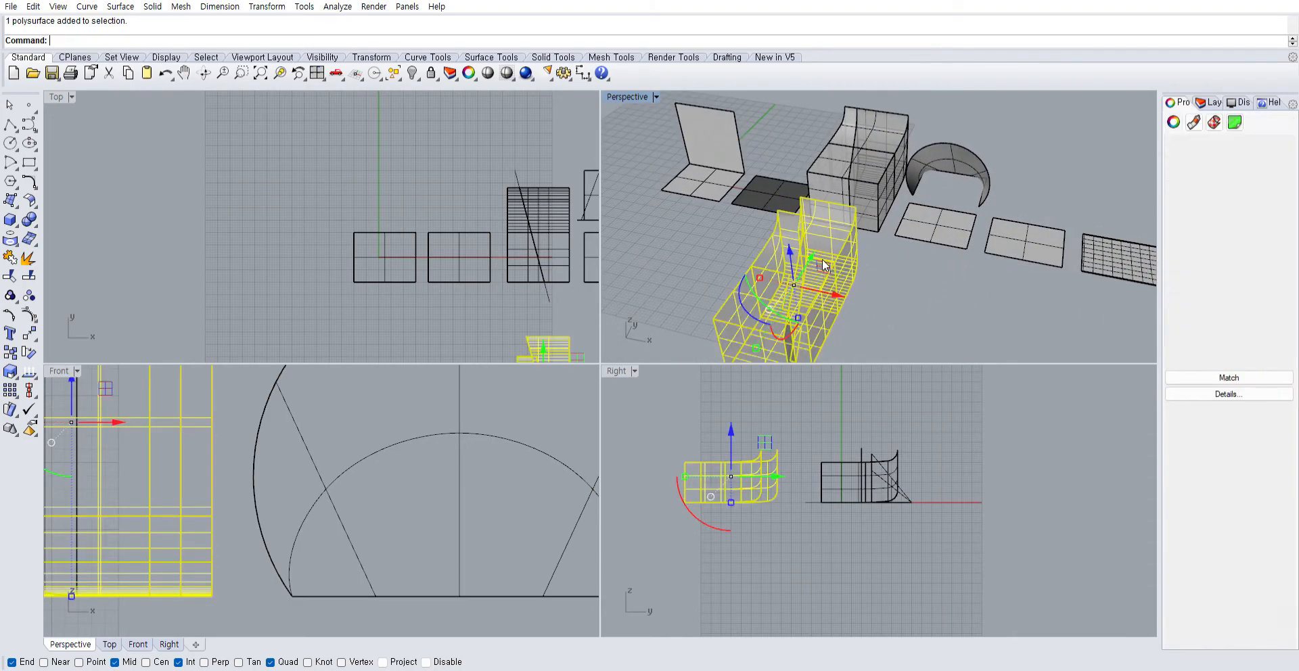
left_click(885, 253)
right_click_drag(884, 253, 981, 234)
left_click(872, 290)
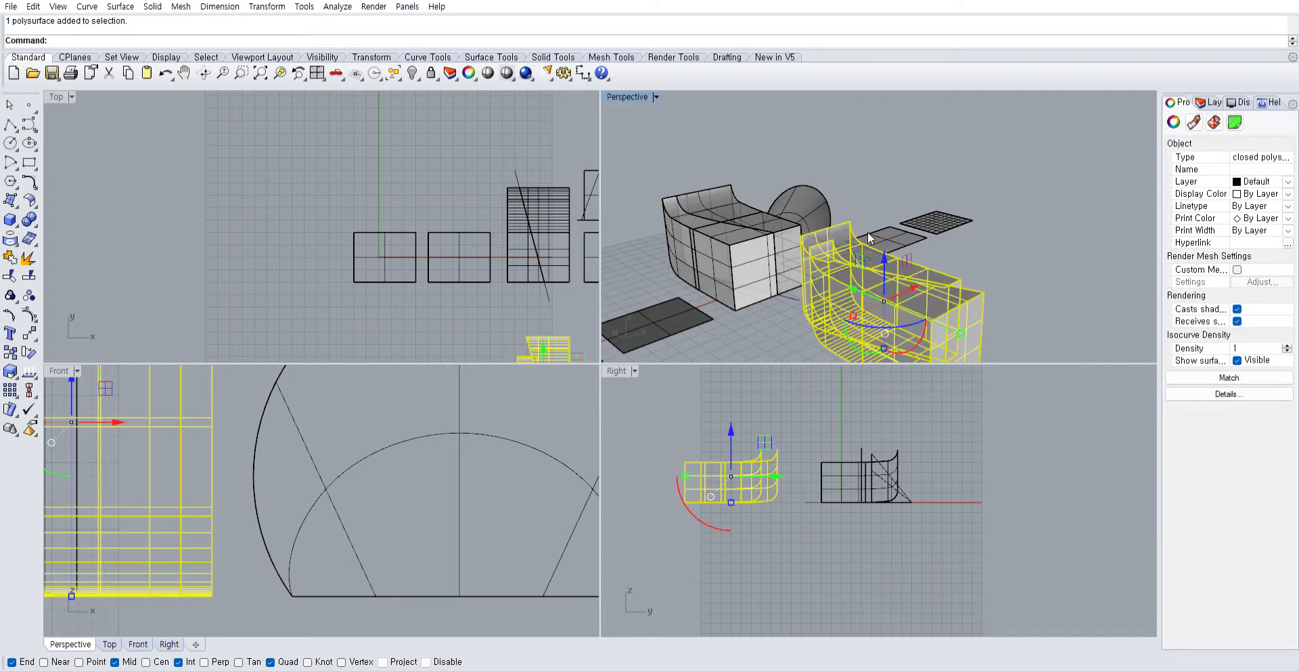
left_click(985, 244)
right_click_drag(984, 244, 940, 290)
left_click(897, 295)
Move the open half of the cut box a short distance so that it overlaps the closed half
left_click(756, 222)
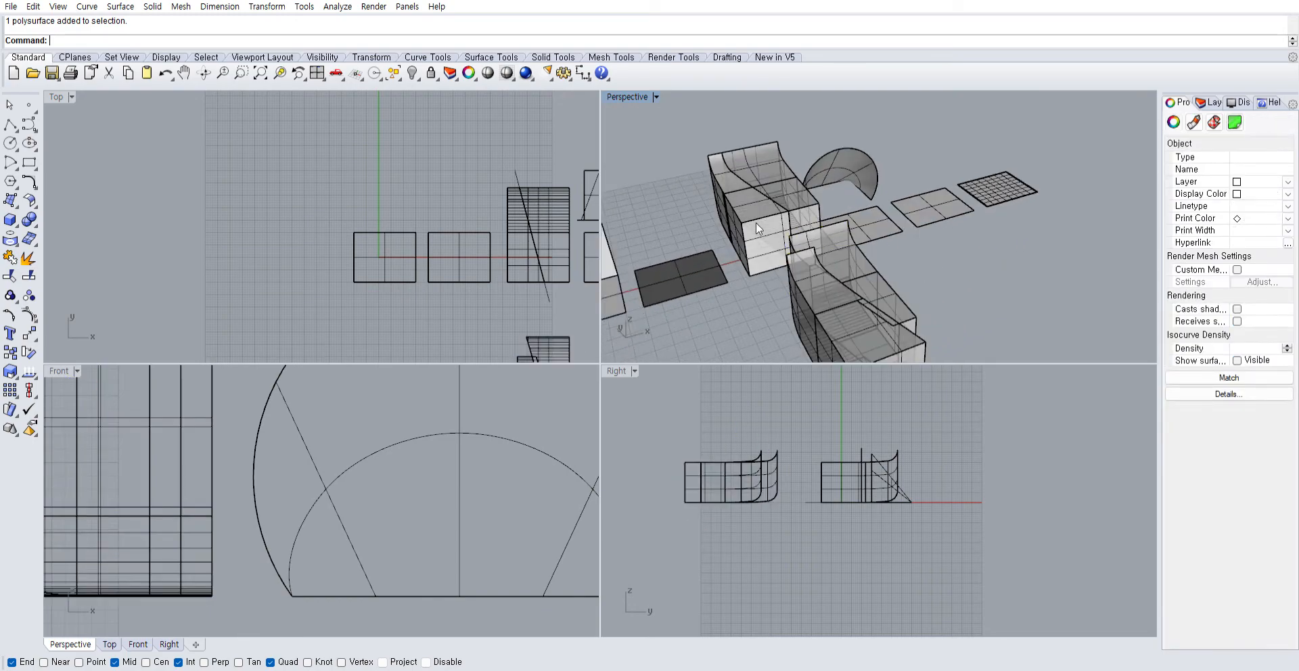
right_click_drag(756, 221, 782, 263)
left_click(734, 254)
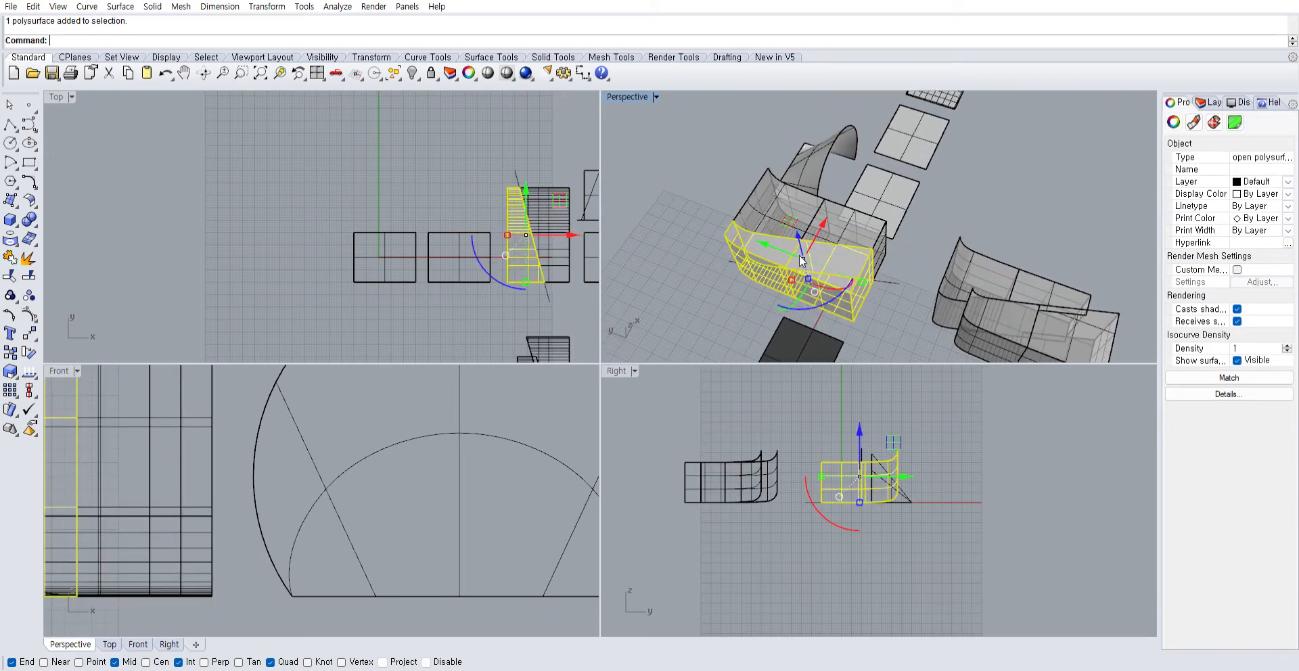
left_click_drag(822, 225, 798, 237)
left_click(705, 291)
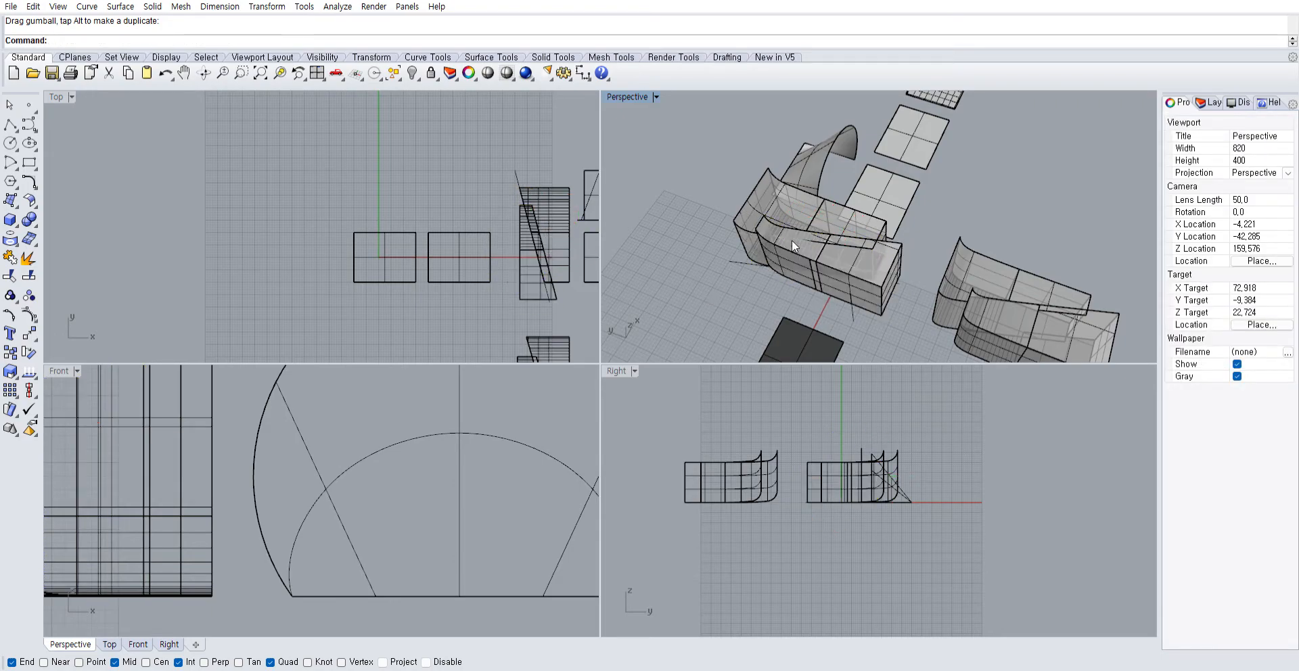
Combine the overlapping open and closed halves of the box with Boolean Union and check the result's object type
left_click(797, 247)
left_click(890, 260, "shift")
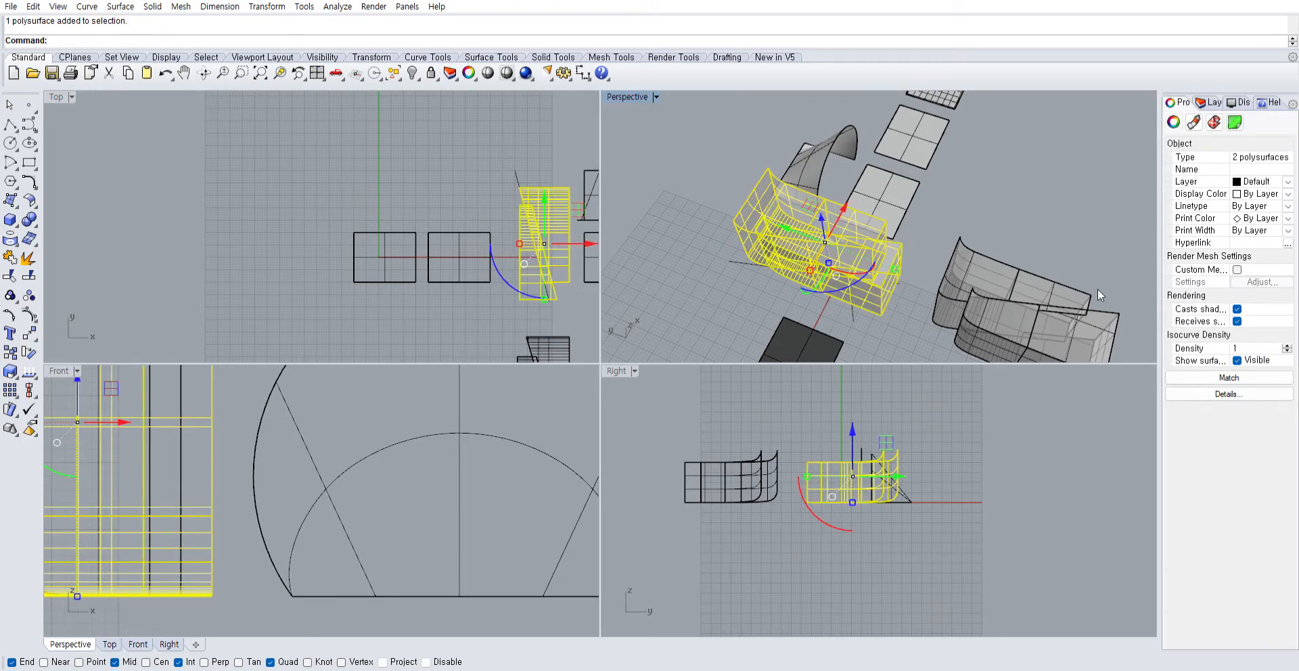
right_click(1058, 271)
right_click_drag(861, 291, 879, 238)
left_click(879, 238)
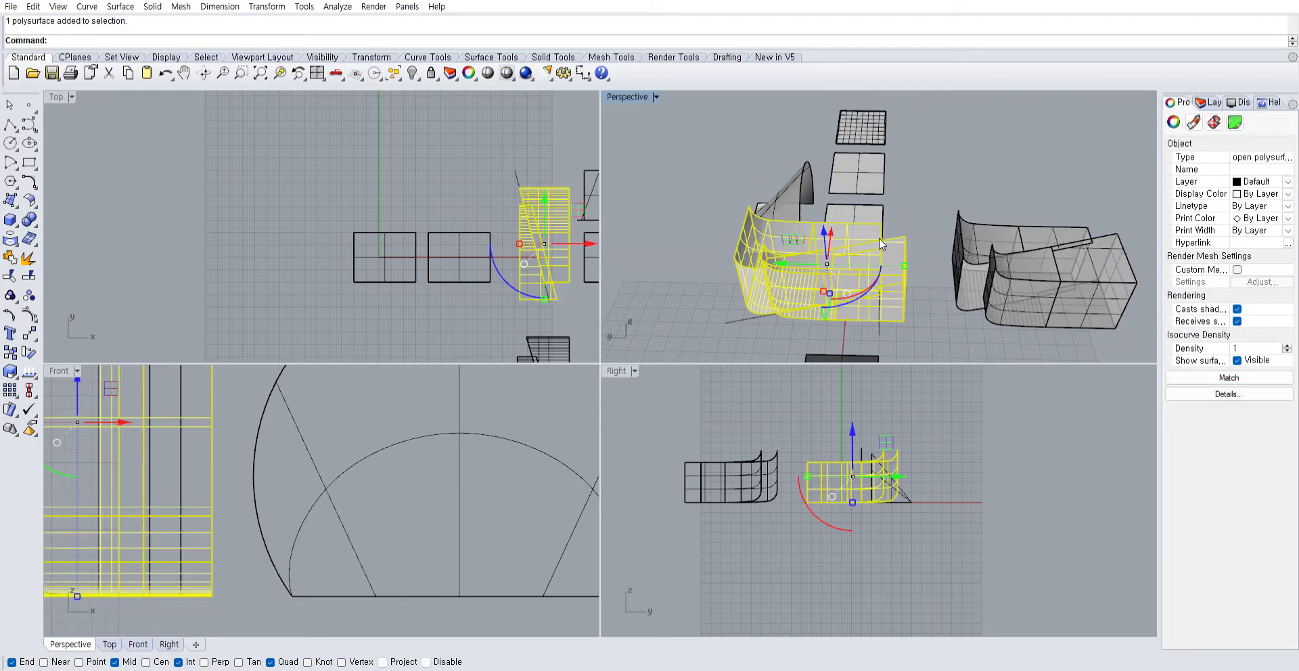
left_click(923, 301)
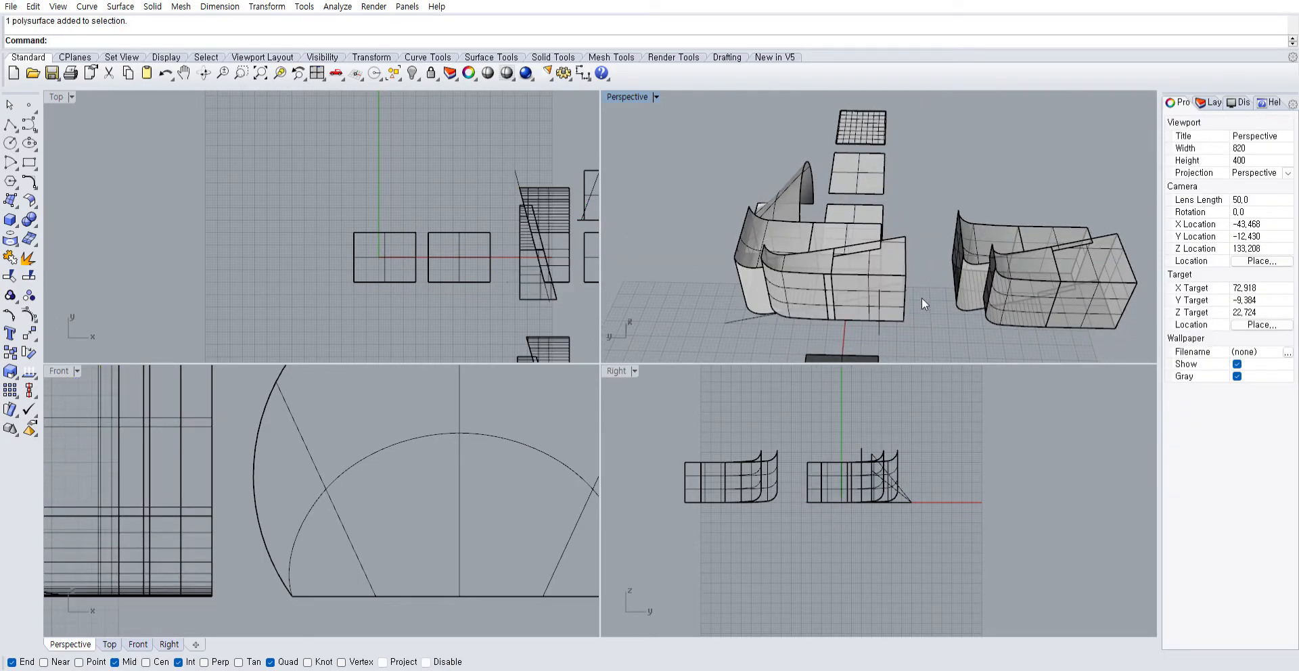
Undo the union of the two box halves and the move of the open half
key("ctrl+z")
key("ctrl+z")
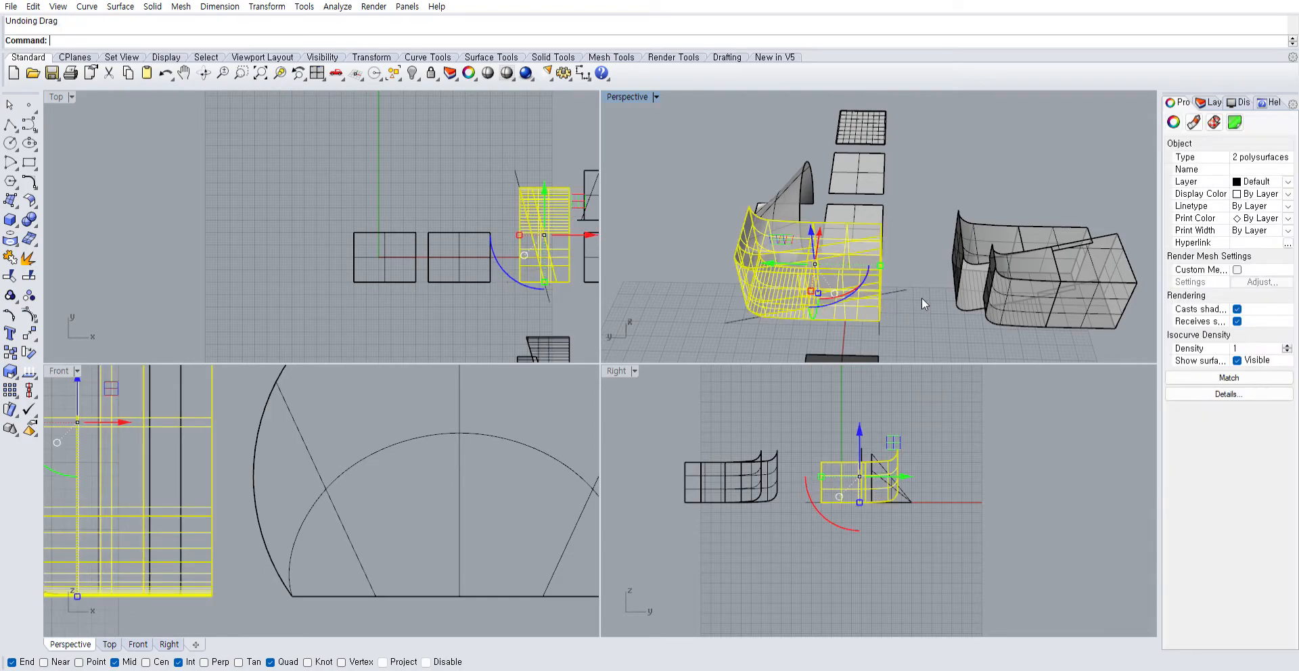
left_click(903, 308)
Move the open half of the box over to overlap the combined closed wedges
left_click(871, 312)
left_click_drag(785, 276, 948, 314)
right_click_drag(967, 305, 942, 281)
Combine the moved open half and the closed wedge solid with Boolean Union and check the result's object type
left_click(942, 280, "shift")
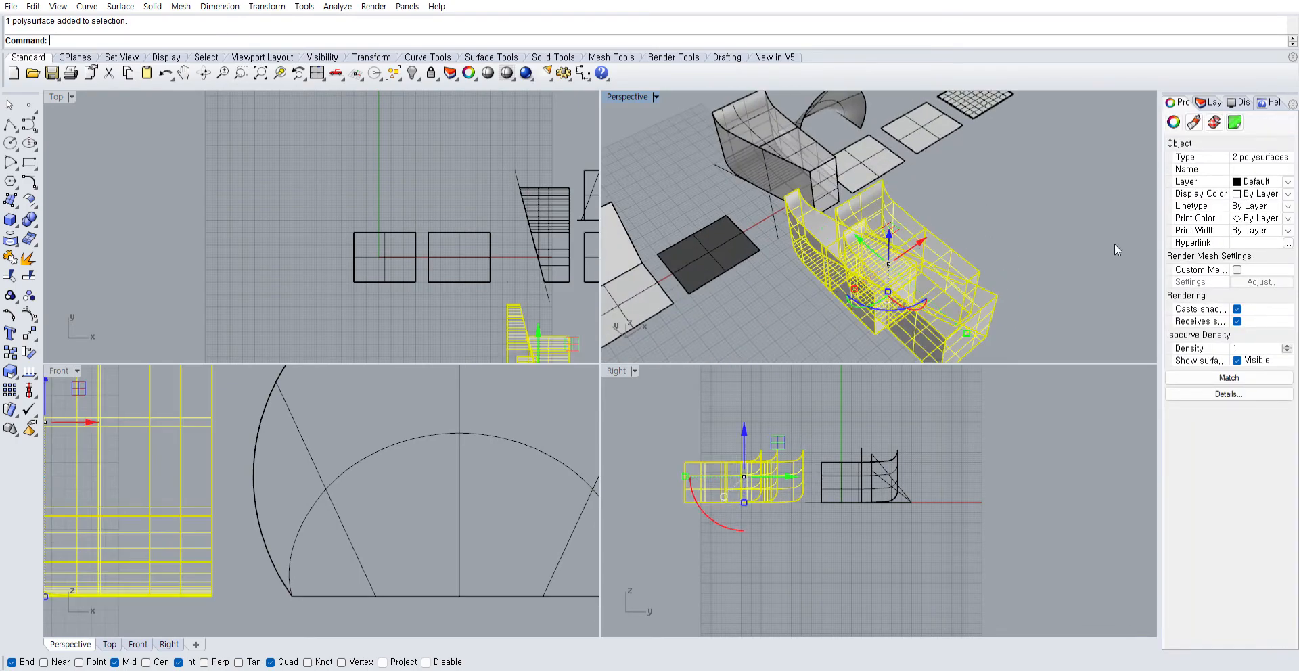
left_click(1058, 273)
left_click(863, 306)
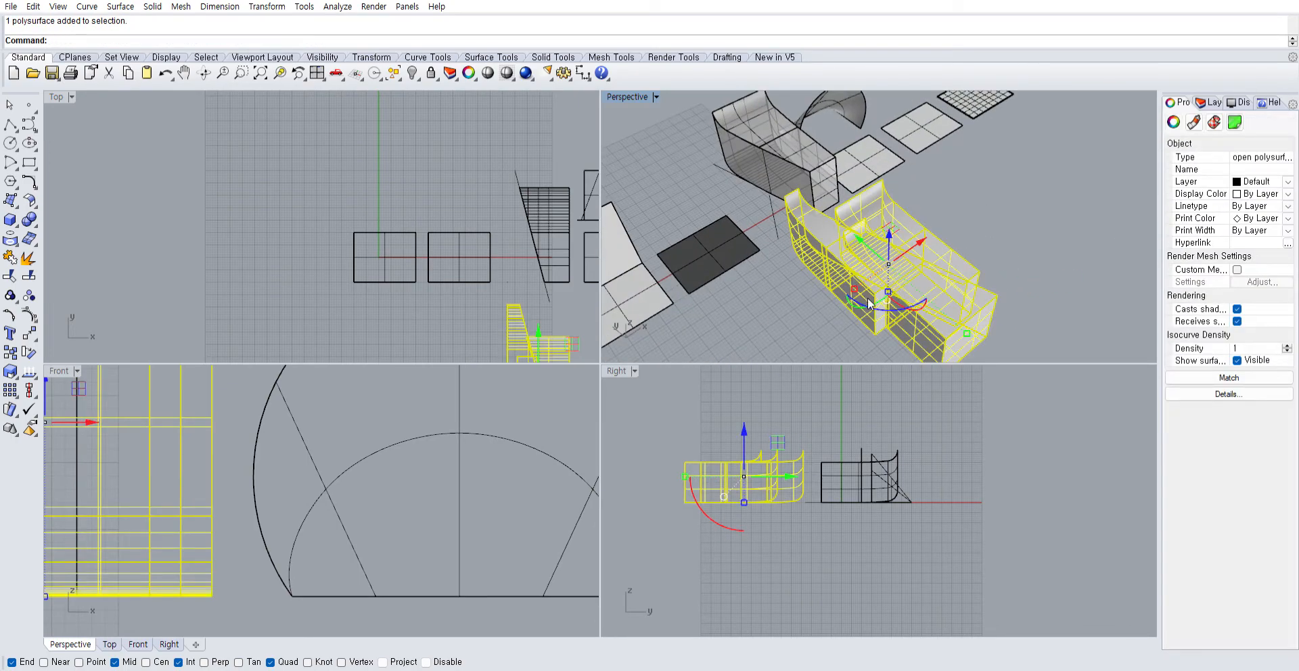
left_click(808, 297)
left_click(813, 258)
left_click(793, 298)
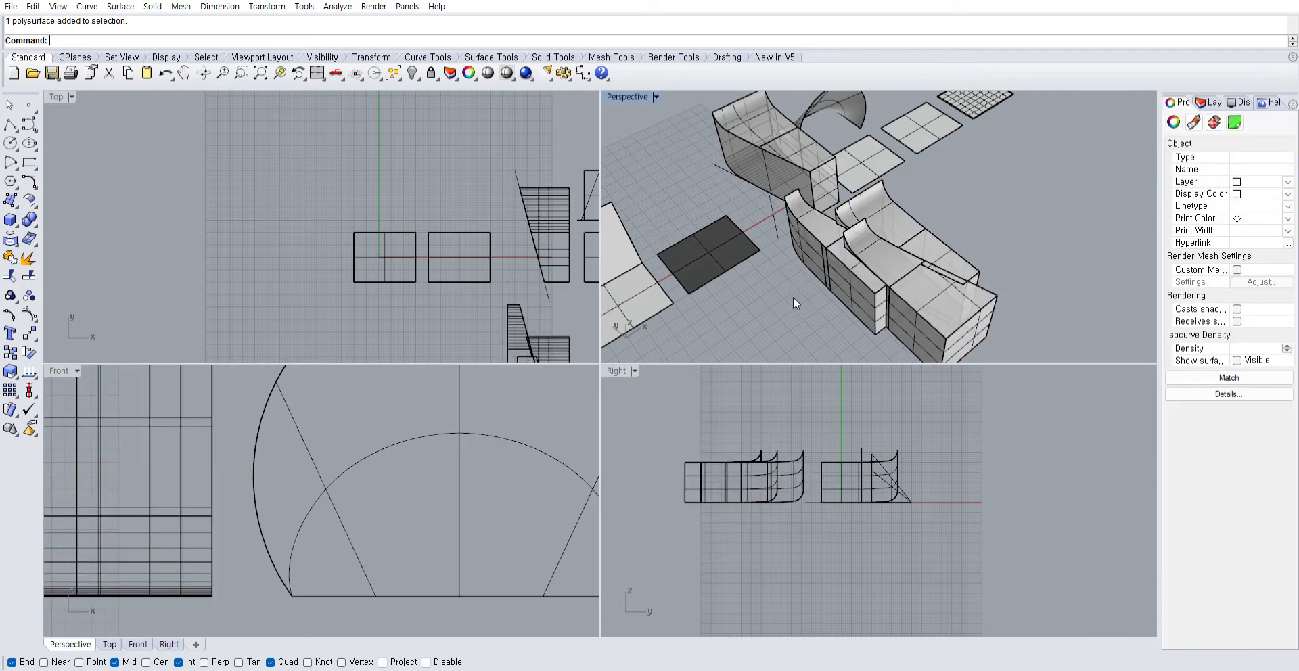
Undo both remaining Boolean Unions and the wedge moves made before them
key("ctrl+z")
left_click(793, 298)
key("ctrl+z")
left_click(793, 298)
right_click_drag(793, 298, 821, 327)
key("ctrl+z")
key("ctrl+z")
left_click(844, 306)
Undo the deletion of the cutting surface and redo it
key("ctrl+z")
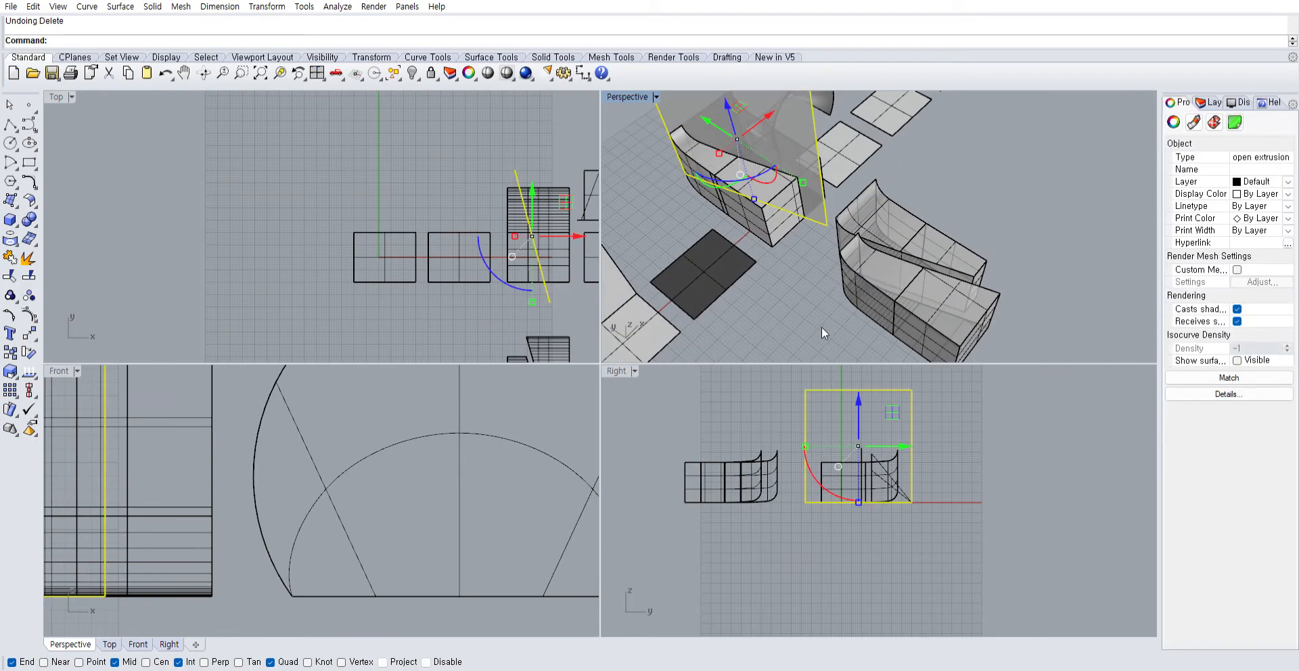
key("ctrl+y")
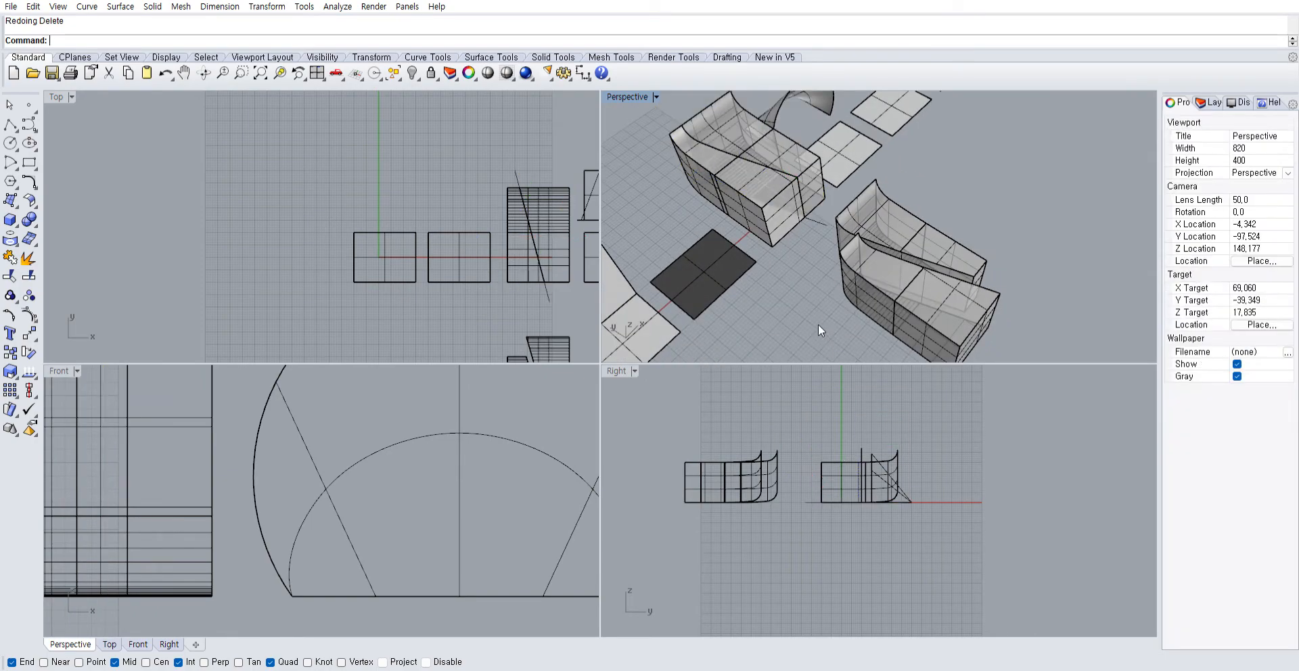
key("ctrl+t")
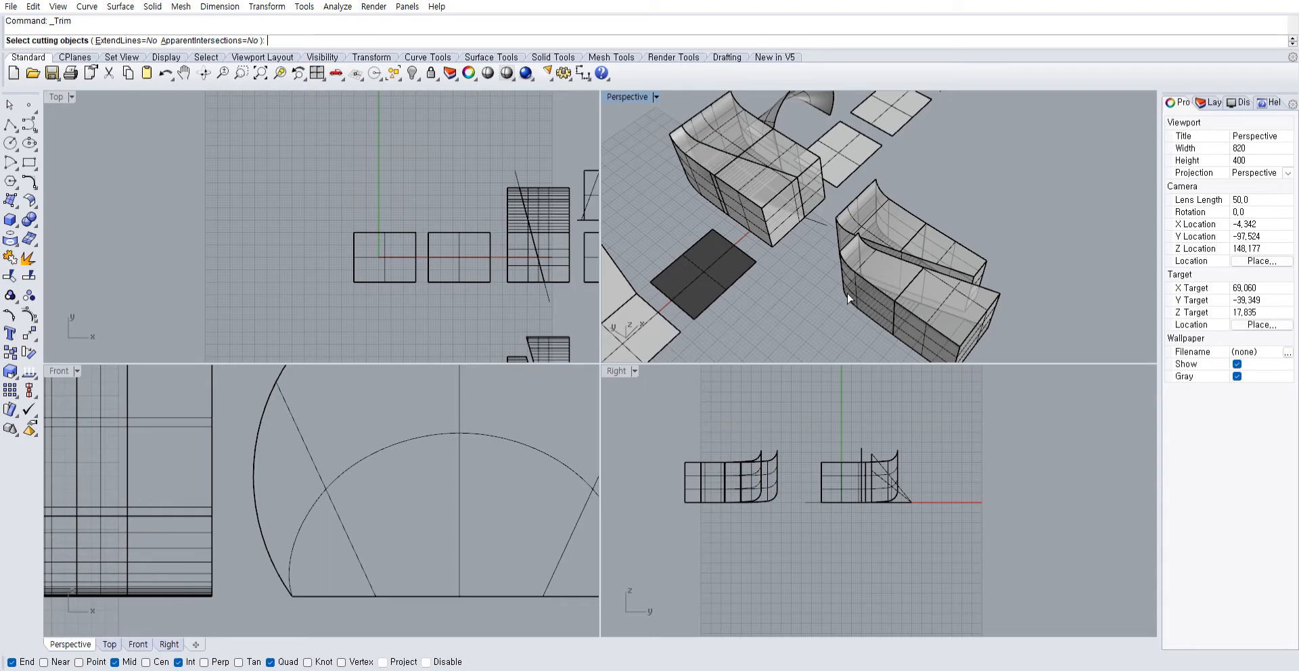
key("ctrl+y")
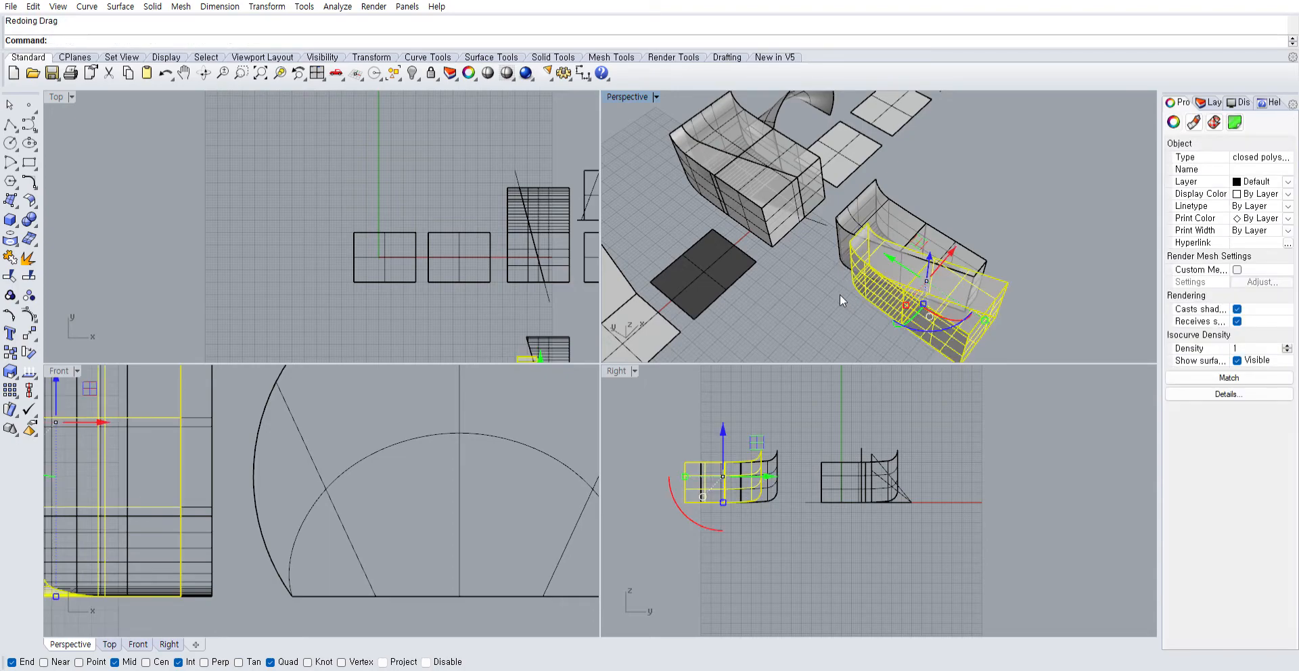
left_click(839, 294)
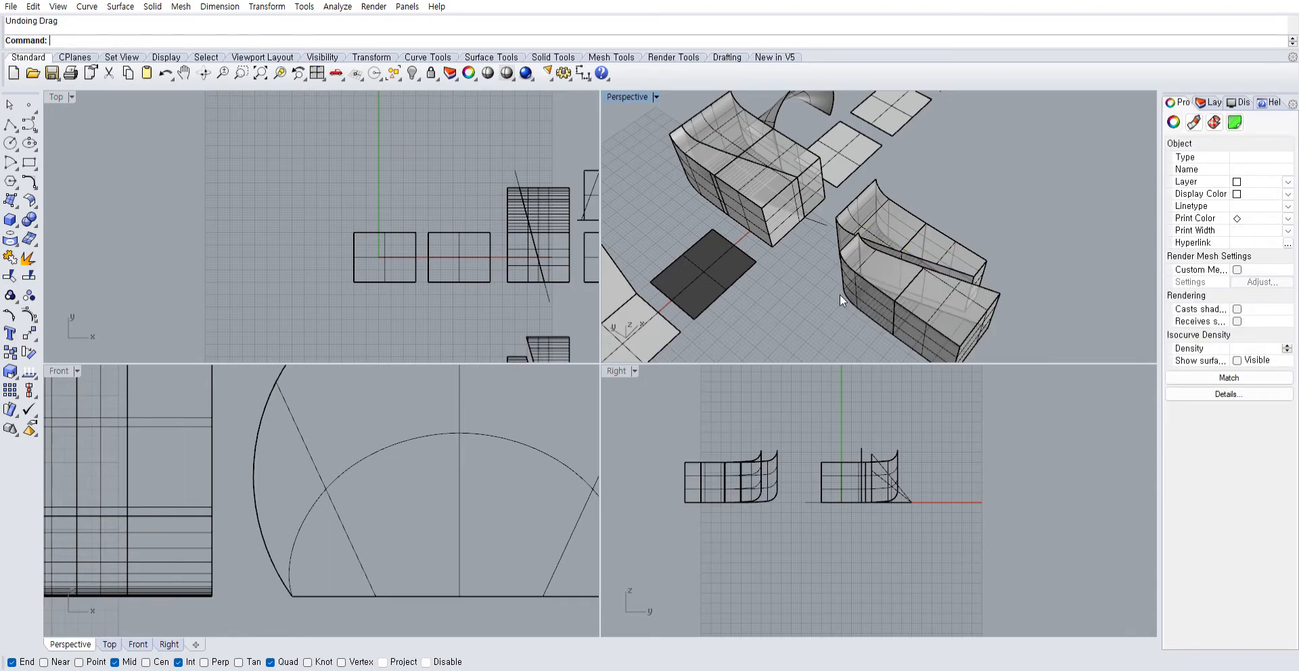
Check the object types of the open box half and the two separate closed wedges
left_click(746, 196)
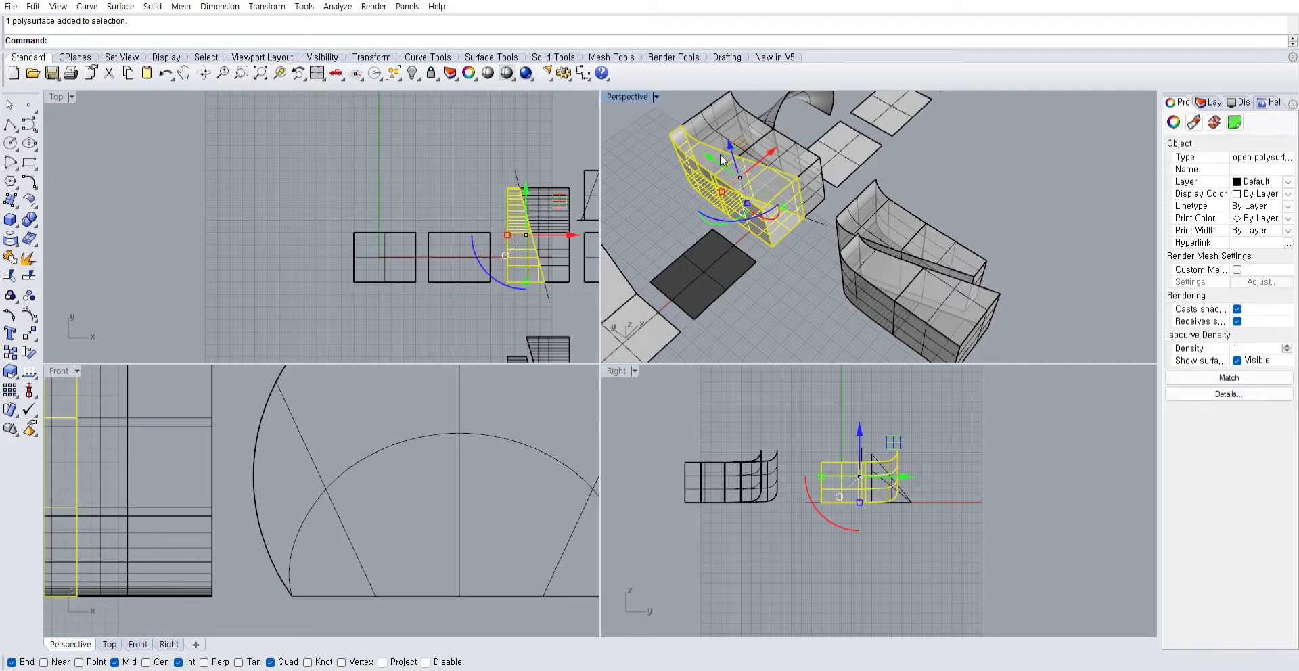
left_click(908, 291)
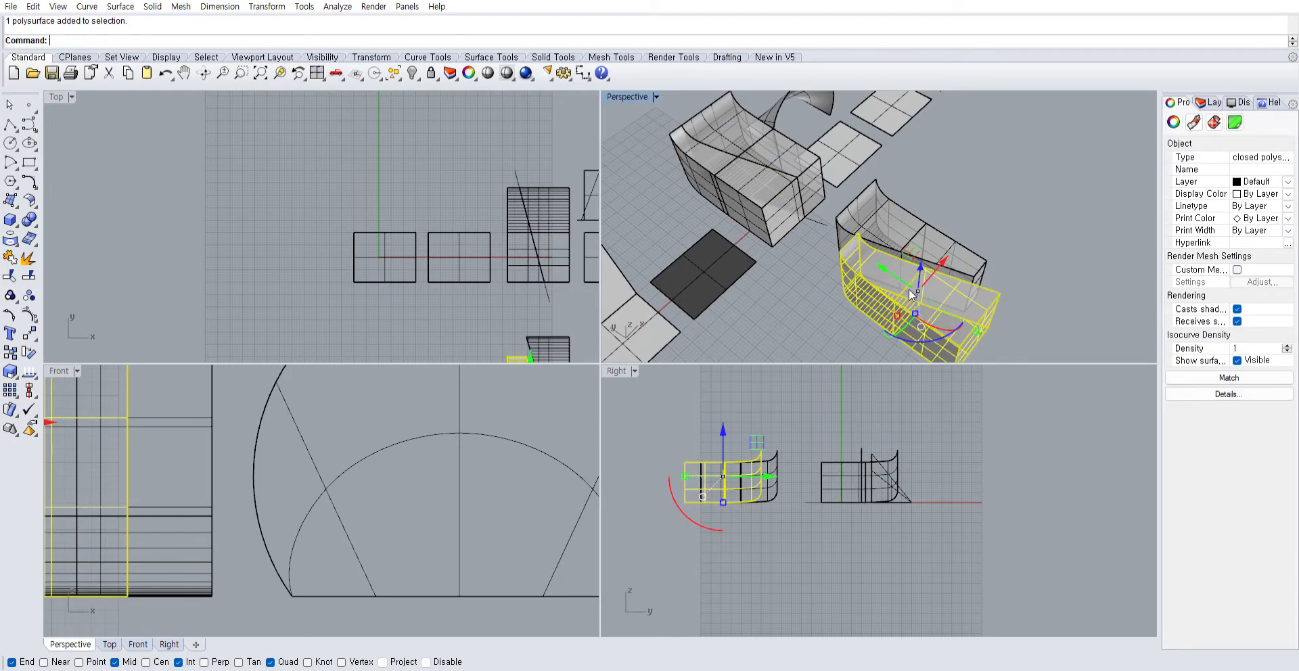
left_click(879, 199)
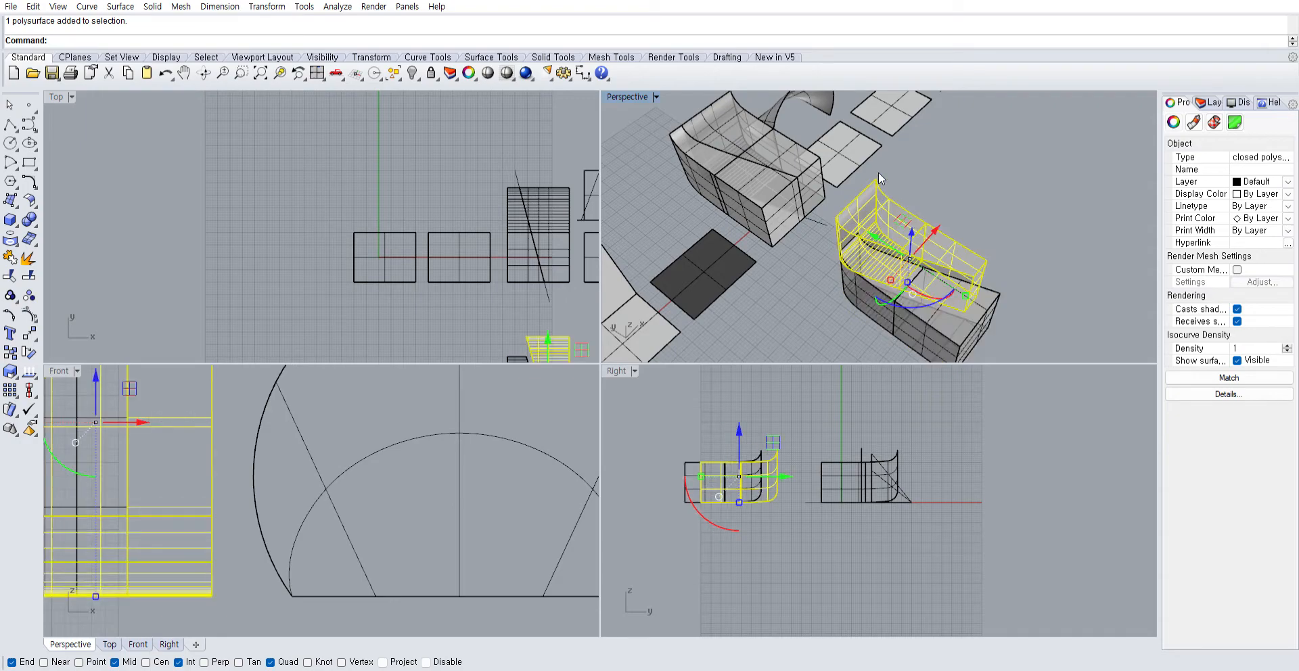
left_click(906, 148)
Move the open half of the cut box over to overlap the front closed wedge
left_click(685, 156)
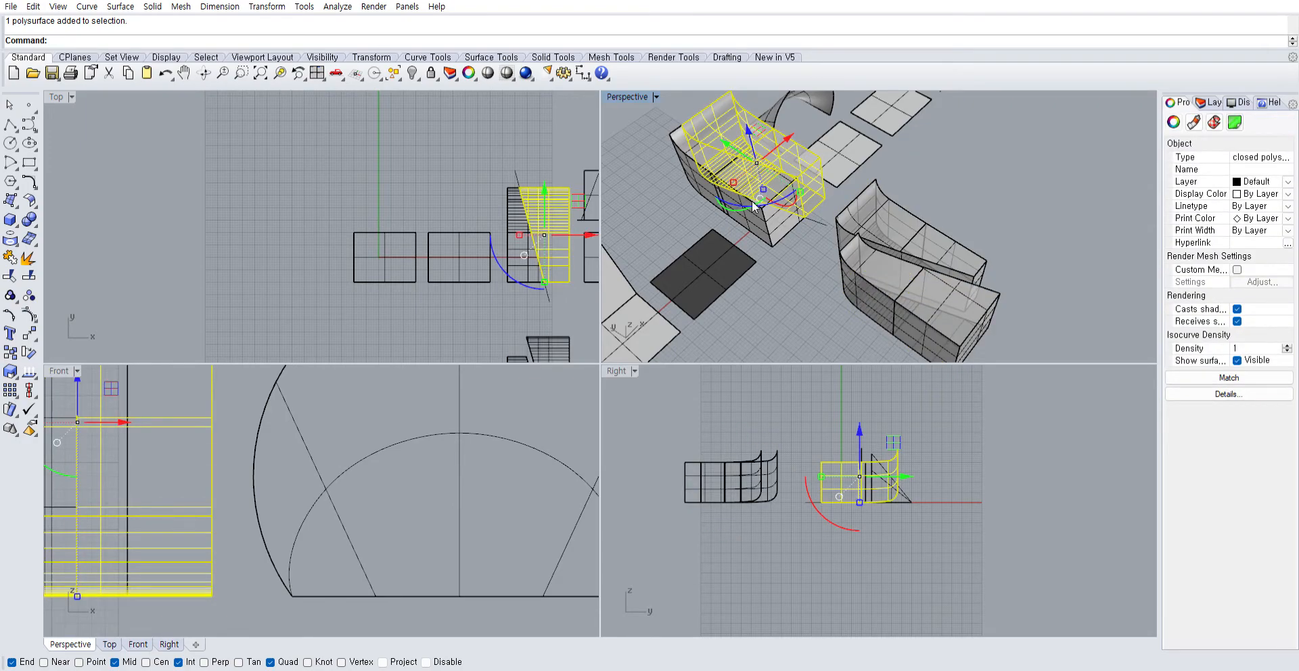
left_click_drag(712, 154, 855, 251)
left_click(797, 286)
right_click_drag(795, 291, 854, 277)
Try a Boolean Union of the moved open half and the front closed wedge
left_click(854, 278)
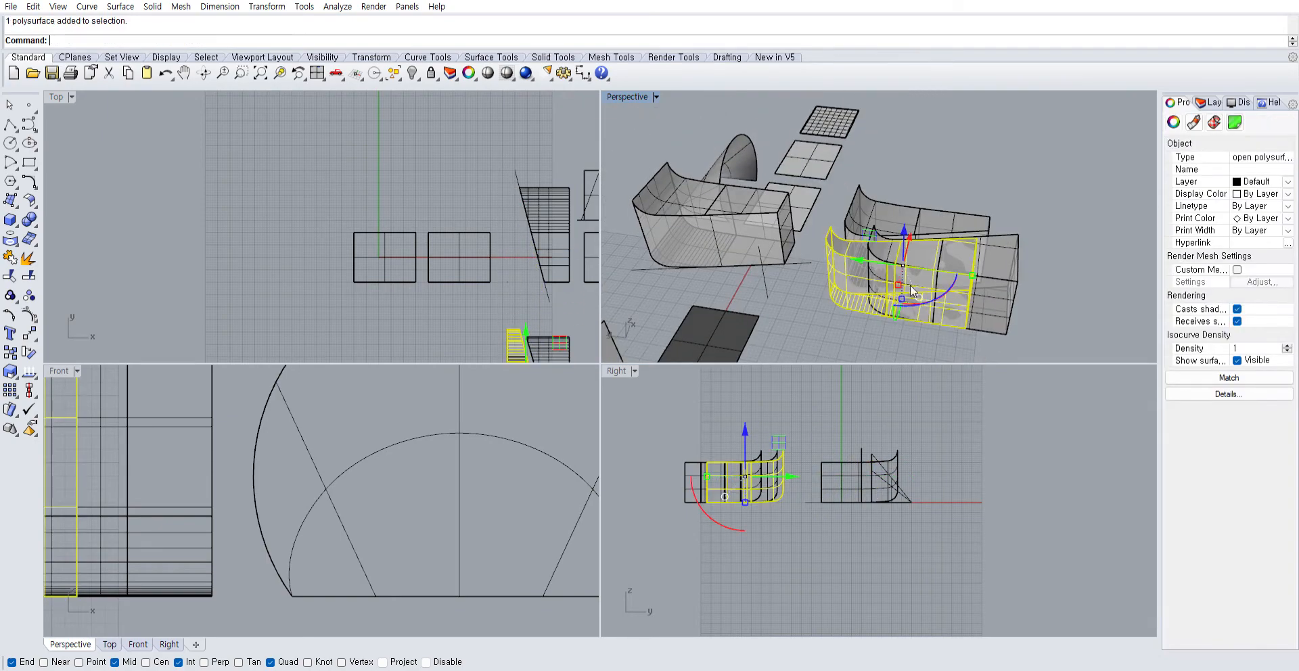
left_click(993, 302, "shift")
right_click(1044, 270)
Compare the open wedge and the two closed wedges around it by selecting each in turn
left_click(939, 340)
left_click(989, 304)
left_click(853, 278)
left_click(997, 268)
left_click(844, 259)
left_click(1009, 261)
left_click(860, 266)
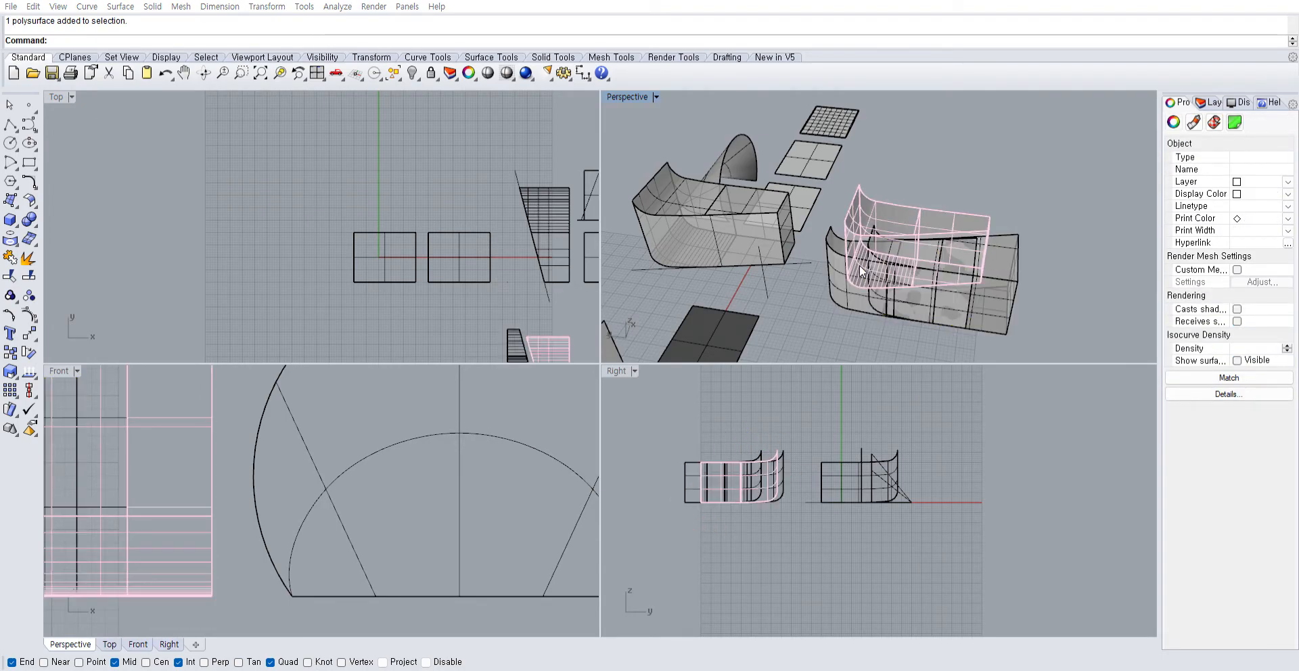
left_click(993, 274)
Retry the Boolean Union on the open wedge and the front closed wedge from a higher viewpoint
right_click_drag(975, 276, 920, 312)
left_click(819, 268, "shift")
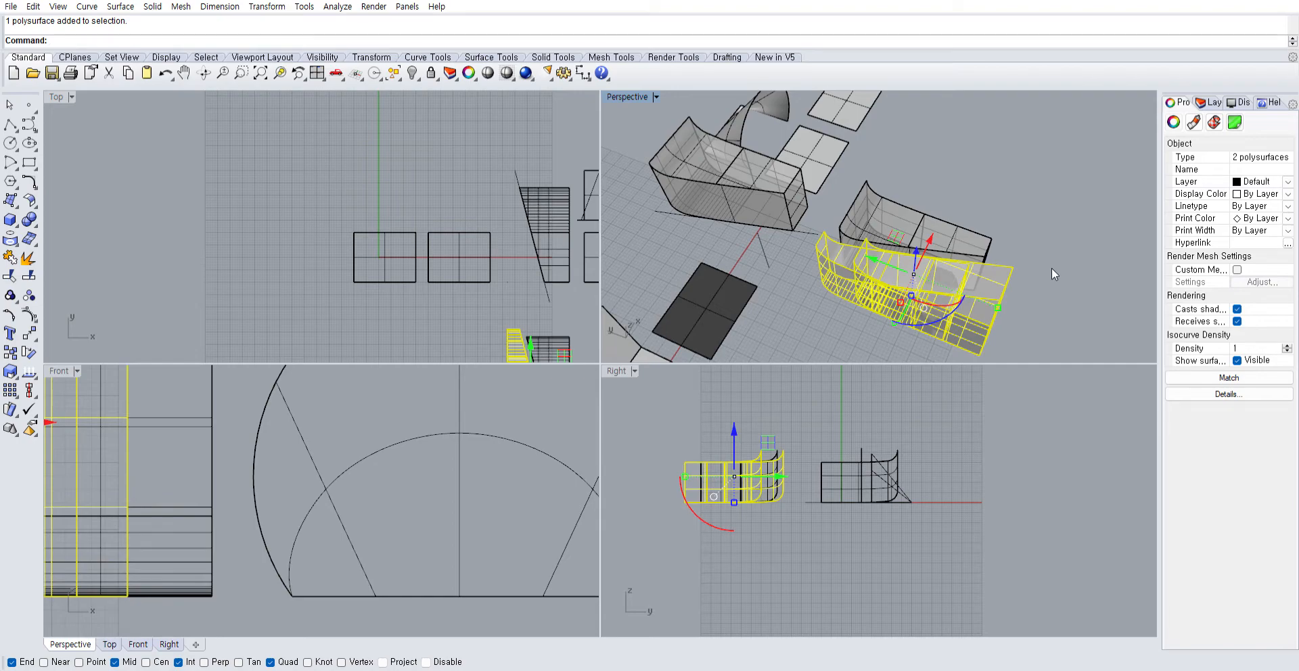
left_click(29, 220)
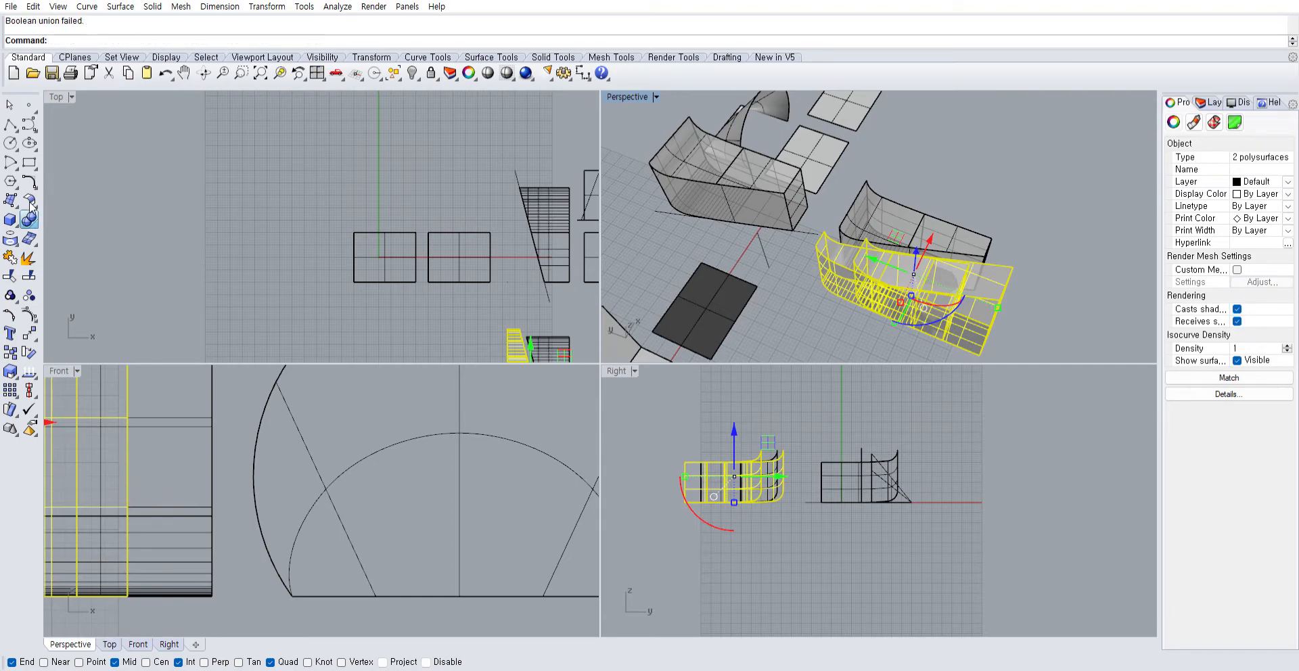
key("Escape")
Move the front closed wedge along the X axis into the neighbouring closed wedge
left_click(933, 269)
left_click(950, 239, "shift")
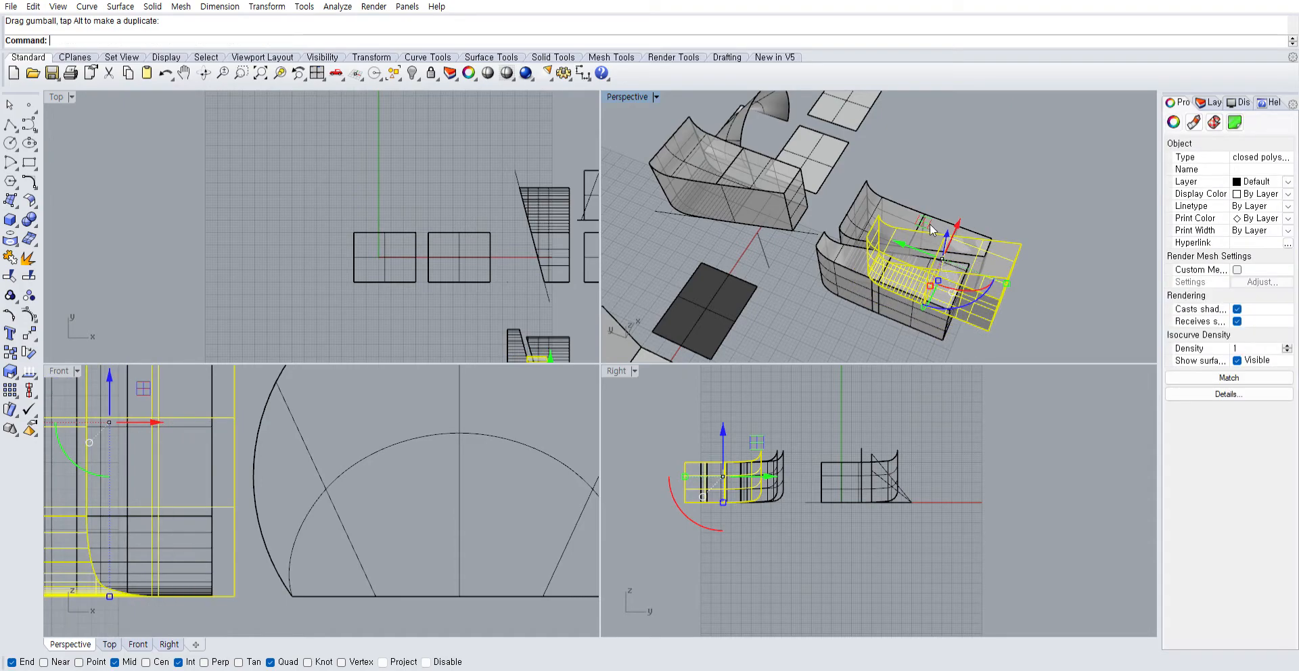
left_click(1045, 271)
left_click(830, 311)
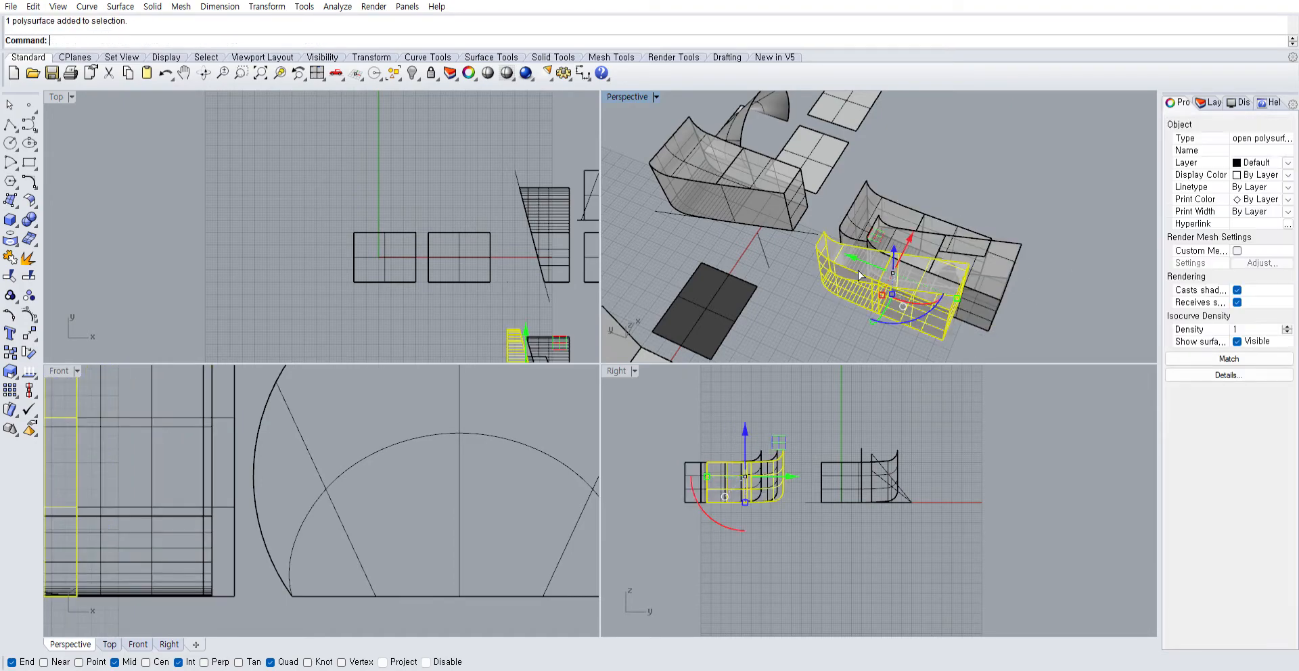
Move the open half along the Y axis, away from the closed wedges
left_click_drag(842, 242, 690, 218)
left_click(648, 242)
right_click_drag(650, 242, 862, 224)
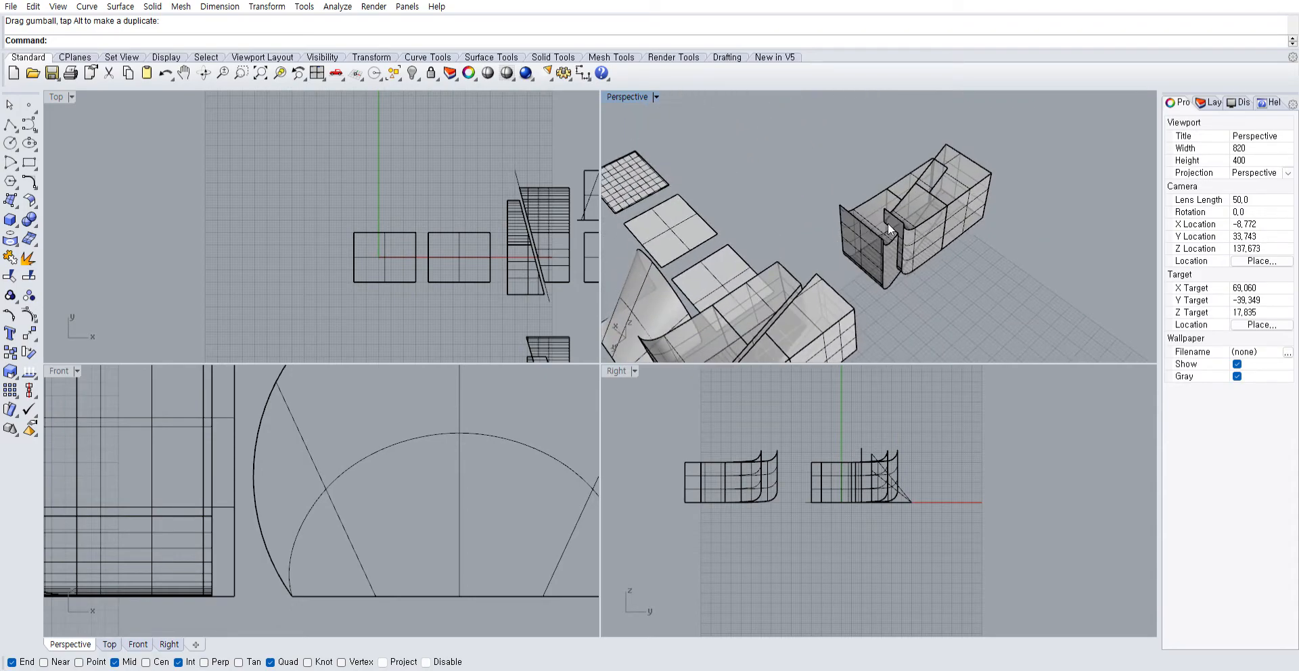
Undo the Boolean Union and the preceding moves of the cut pieces
left_click(951, 231)
key("ctrl+z")
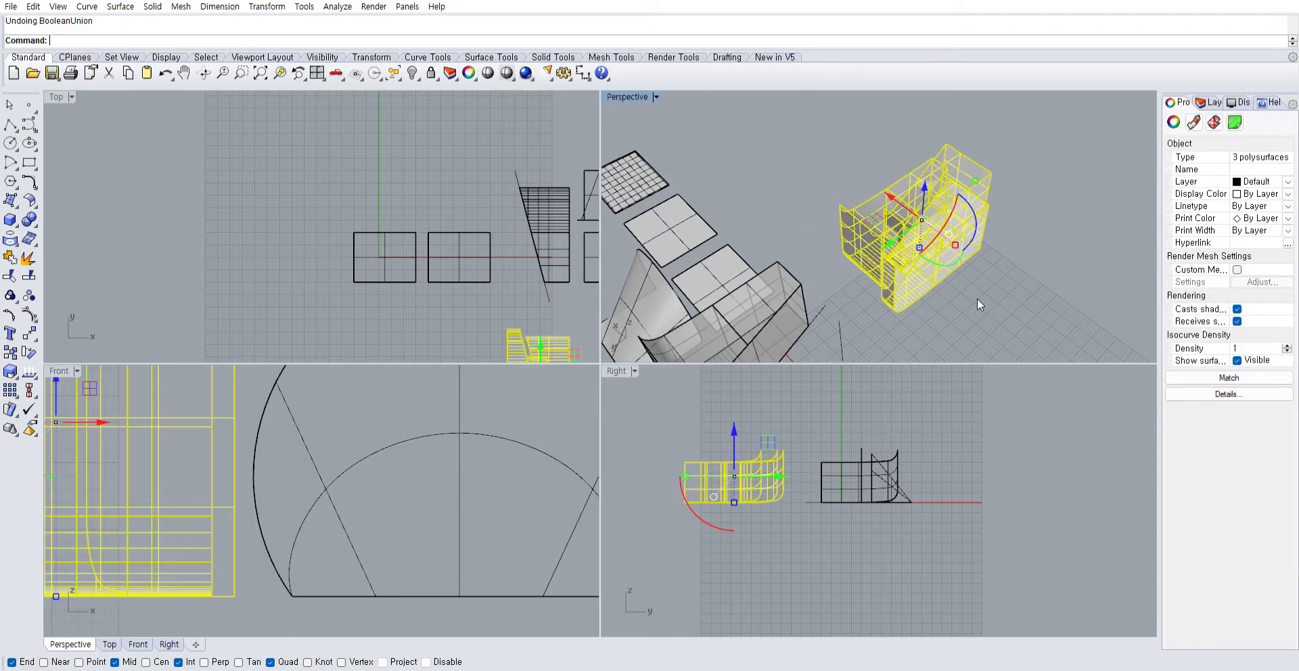
left_click(982, 304)
right_click_drag(984, 304, 842, 234)
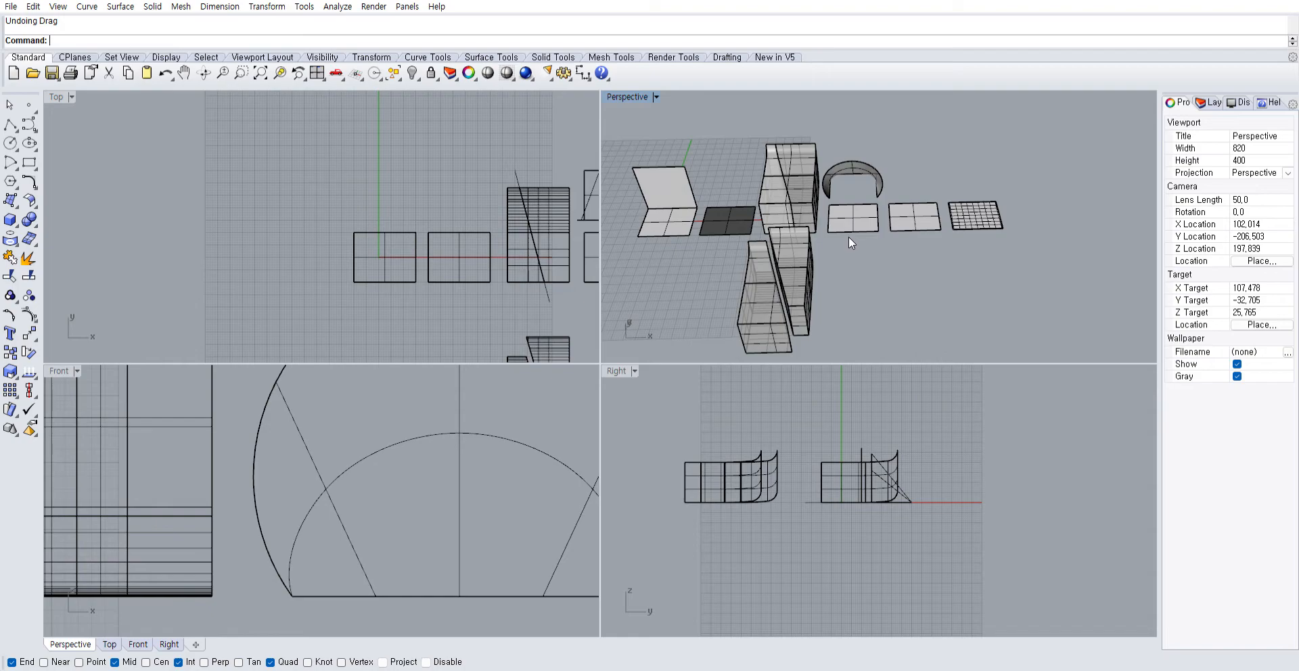
right_click_drag(838, 236, 829, 215)
right_click_drag(740, 201, 913, 256)
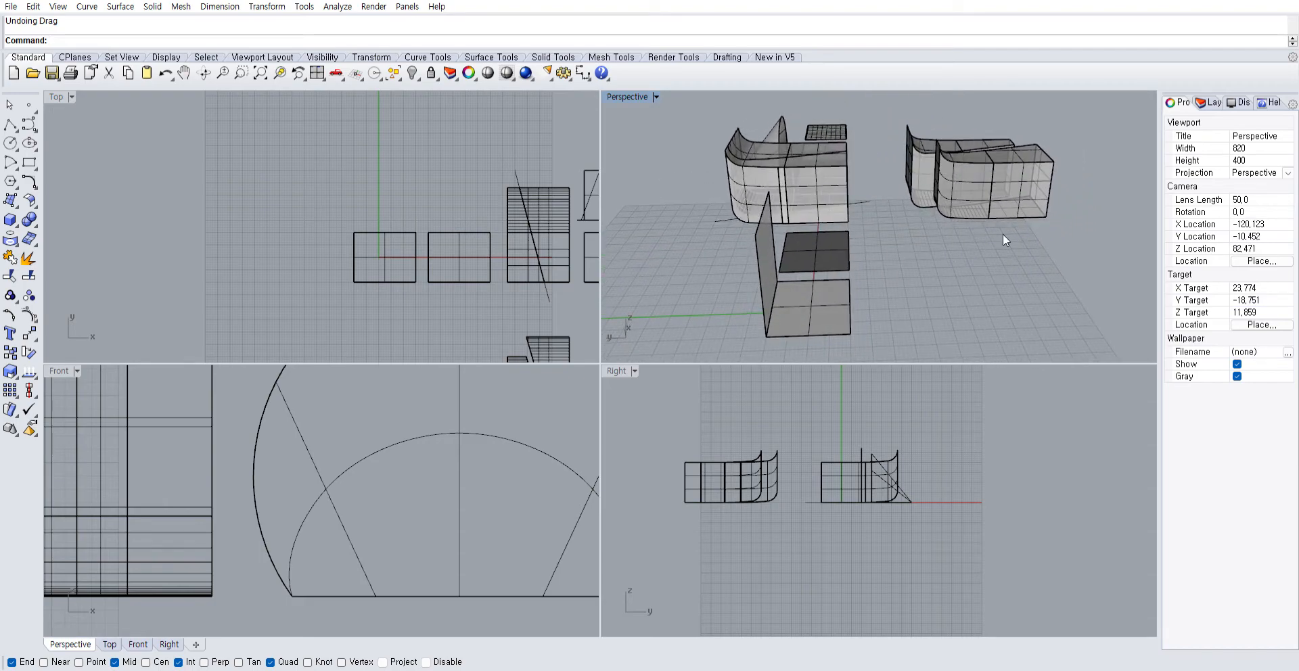
right_click_drag(1059, 192, 1085, 268)
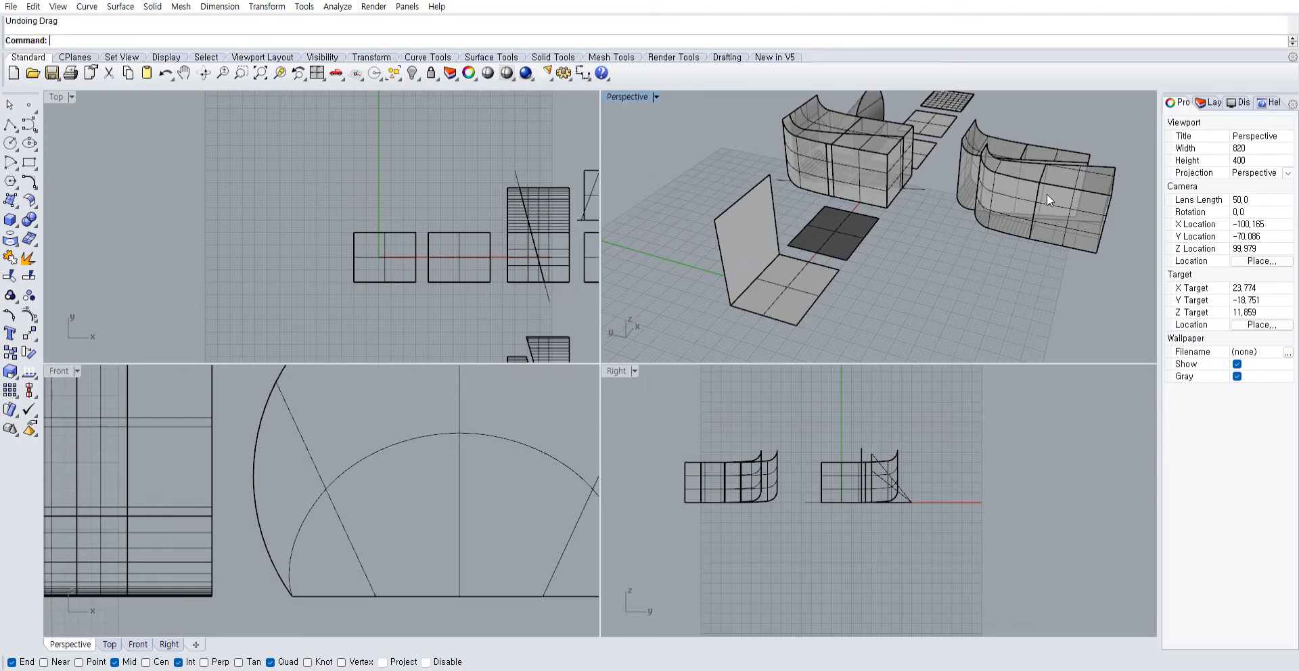
Extrude the three remaining edges of the bottom surface up to the existing wall's height to form an open-top box
right_click(1045, 137)
left_click(766, 311)
right_click(724, 231)
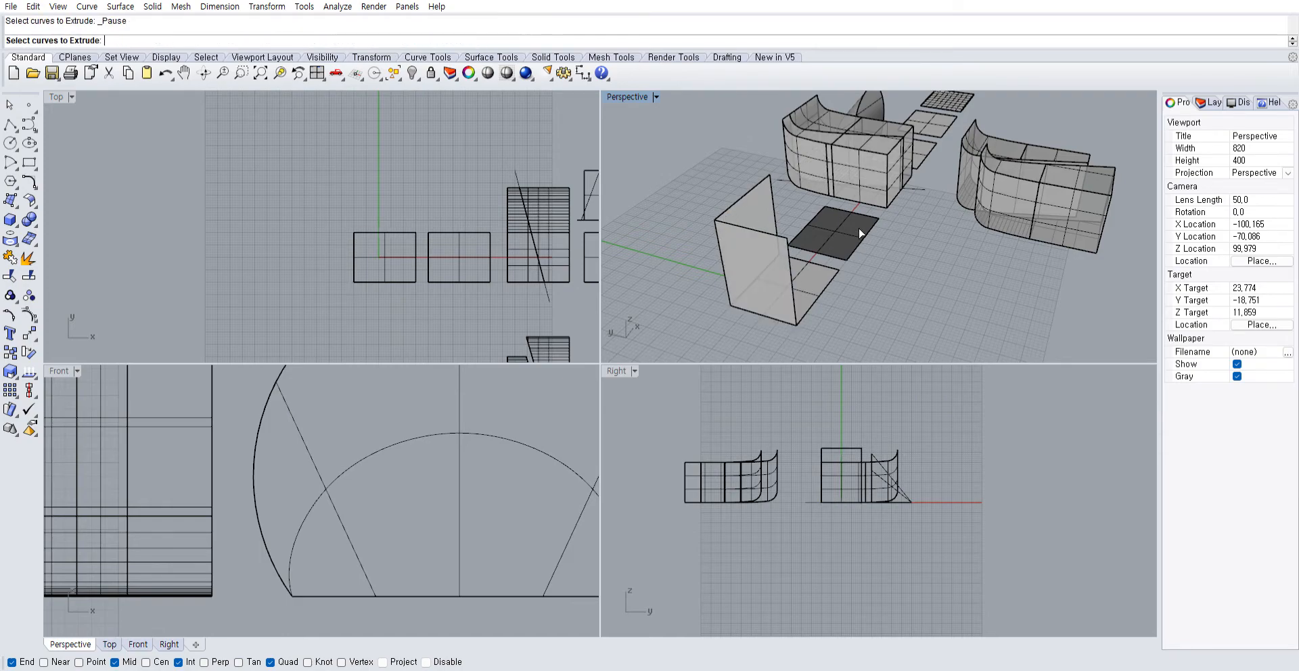
right_click_drag(749, 229, 811, 165)
left_click(803, 151)
right_click(816, 230)
left_click(819, 259)
right_click(820, 251)
left_click(835, 193)
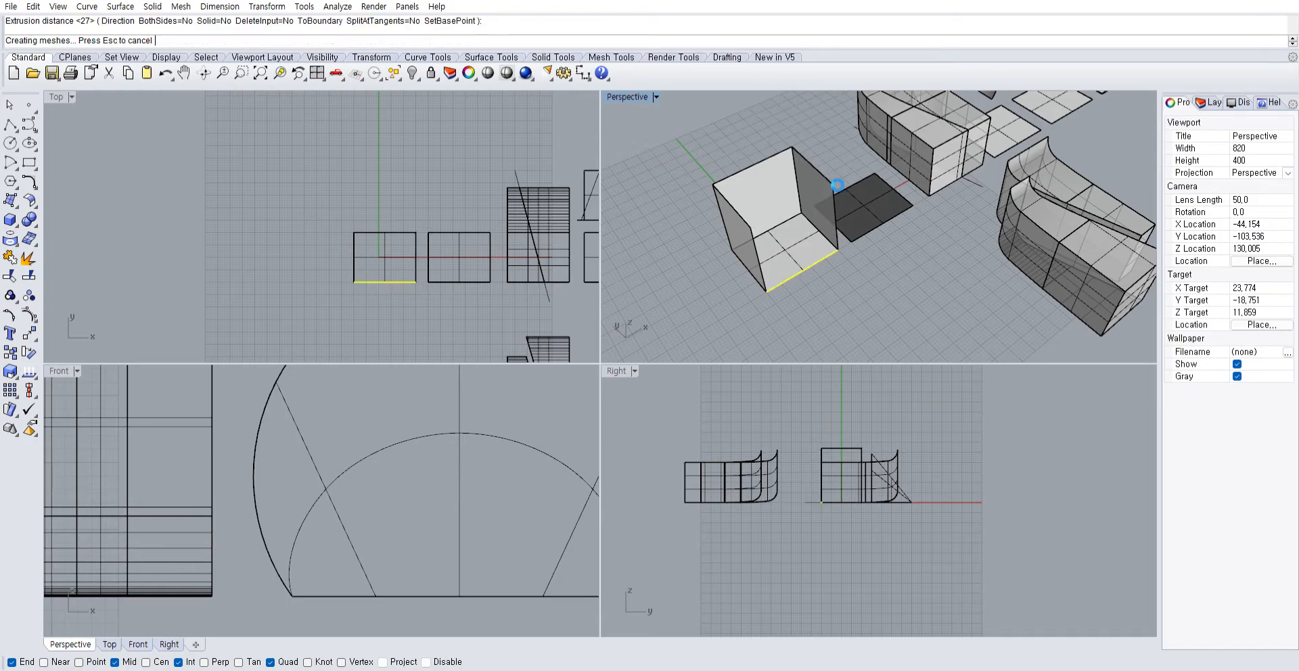
right_click(855, 257)
right_click_drag(878, 274, 957, 314)
right_click(902, 280)
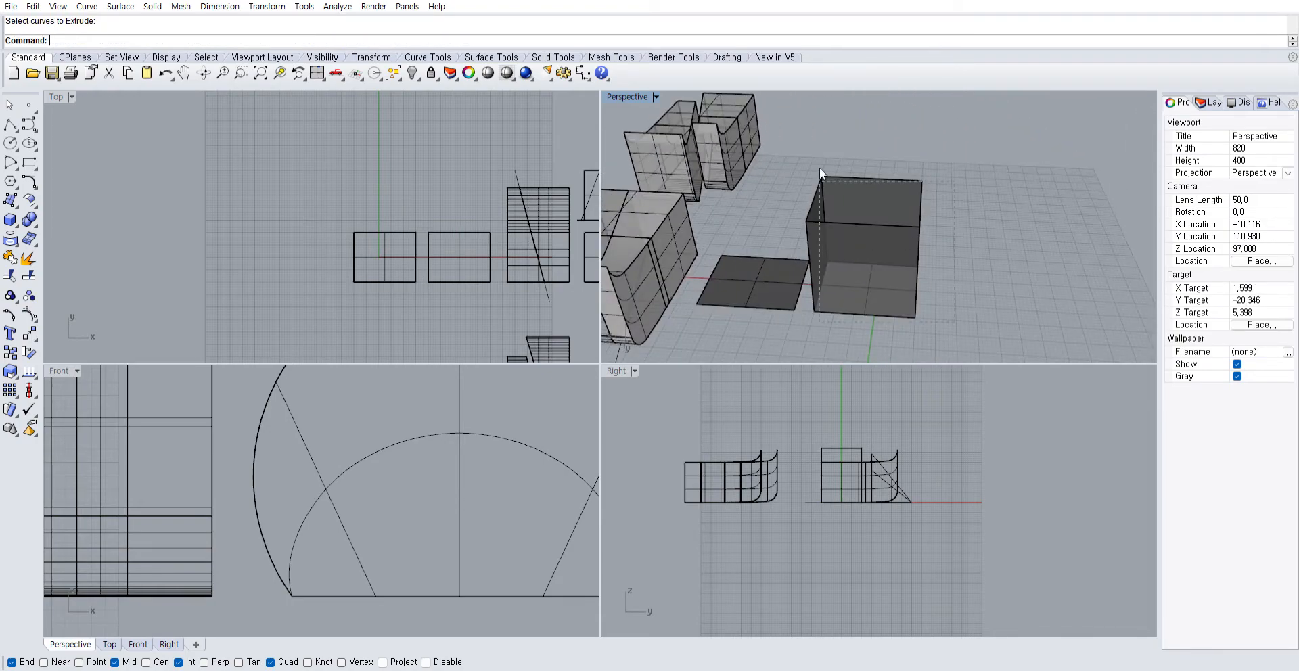
Join the four extruded walls and the bottom surface into one polysurface and check its object type
left_click_drag(819, 168, 818, 169)
left_click(11, 255)
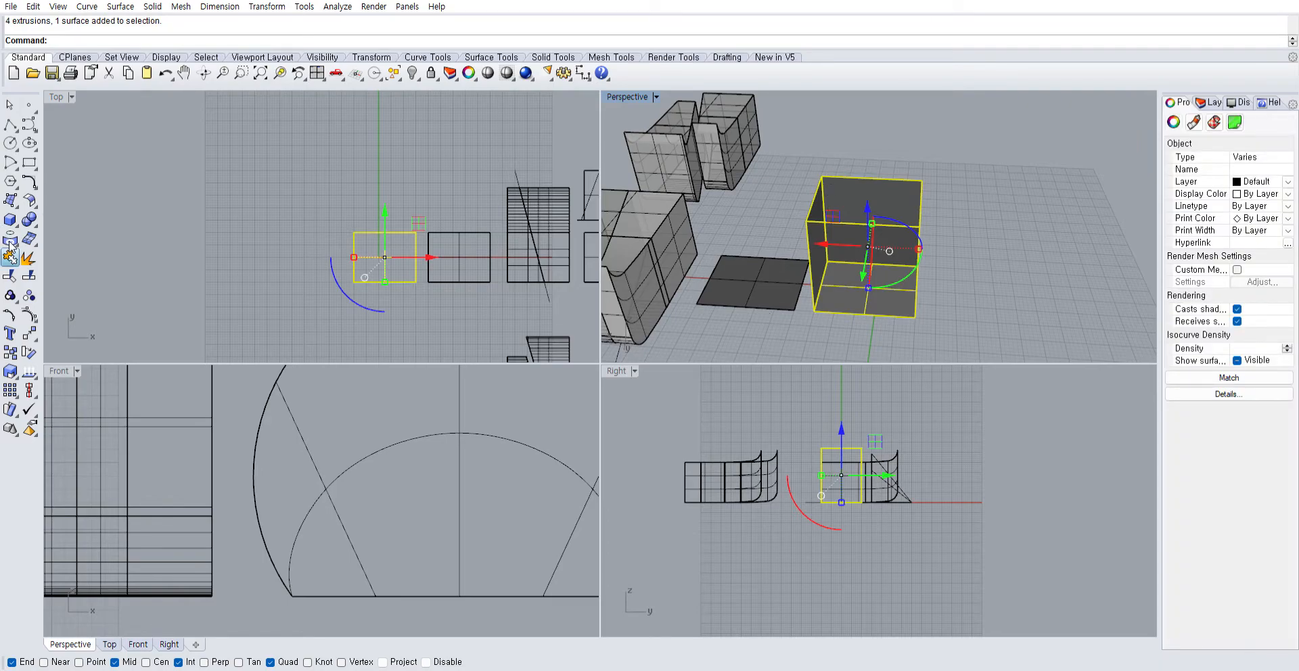
left_click(844, 141)
right_click_drag(845, 141, 698, 120)
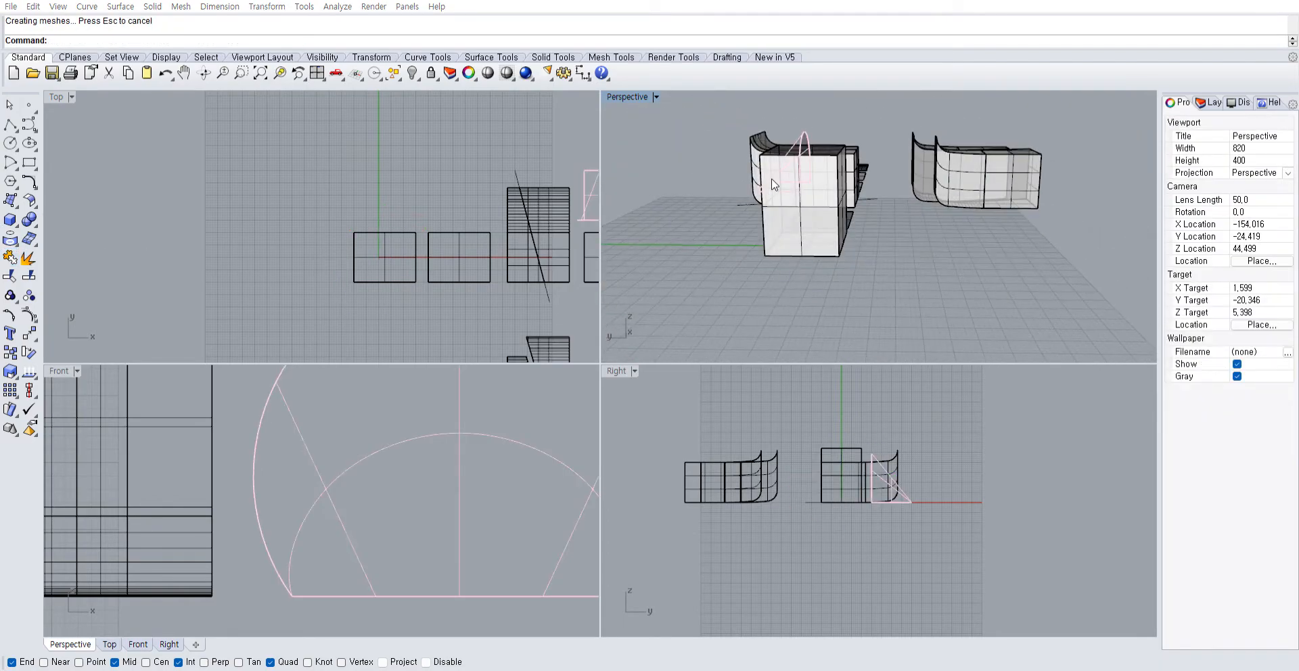
right_click_drag(898, 238, 805, 303)
left_click(831, 210)
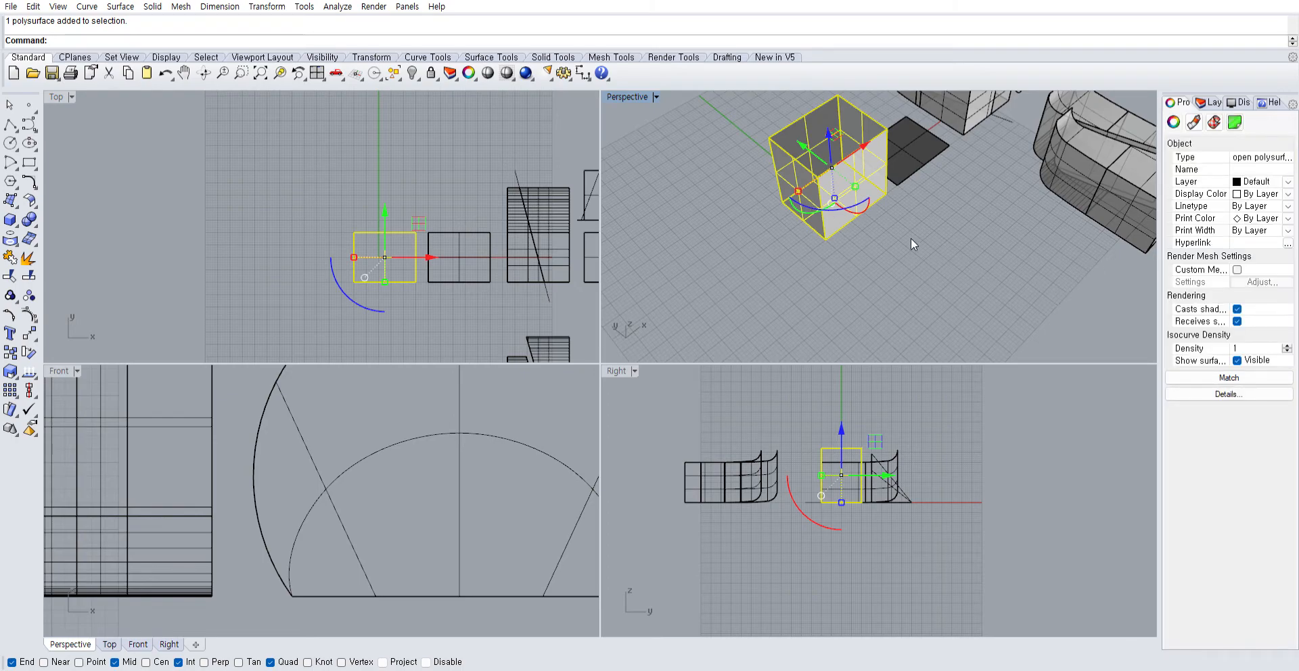
right_click_drag(915, 238, 871, 282, "shift")
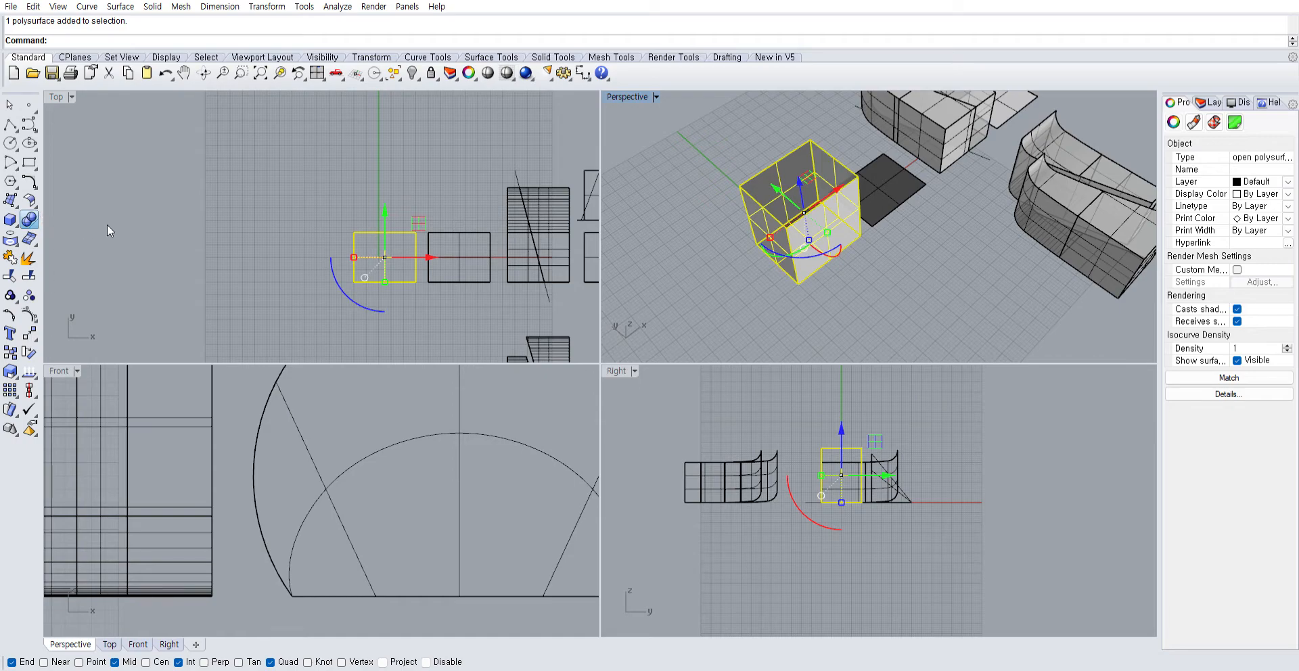
Cap the open top of the joined box and check its object type
left_click(43, 230)
left_click(679, 275)
right_click_drag(679, 275, 923, 255)
left_click(923, 257)
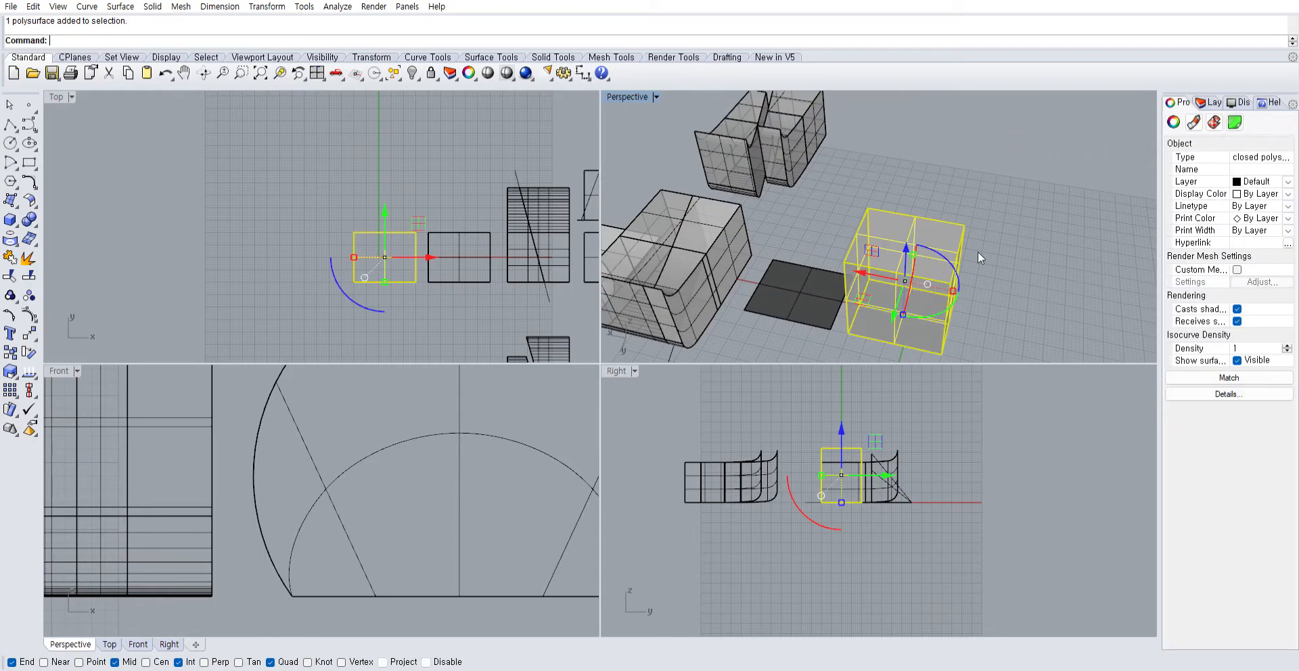
left_click(926, 144)
right_click_drag(926, 143, 801, 223)
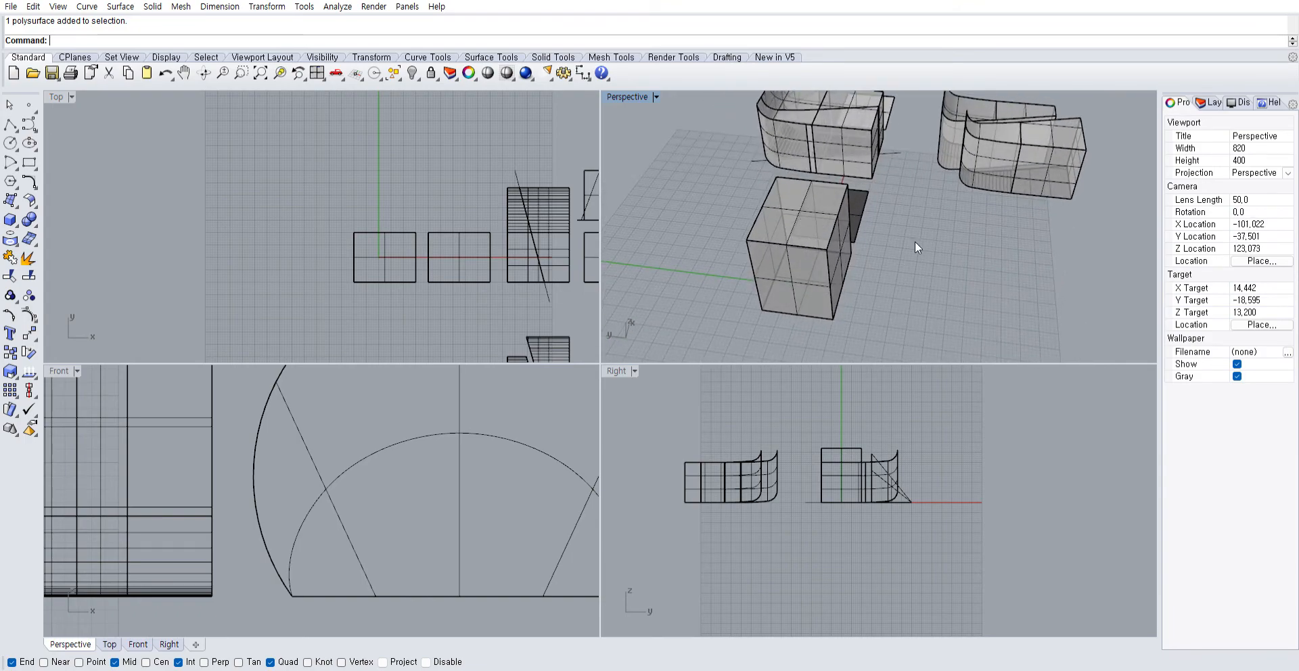
Undo the cap and the join of the box, and copy its separate walls and bottom surface
key("ctrl+z")
right_click_drag(915, 241, 888, 266)
left_click(809, 270)
left_click(952, 294)
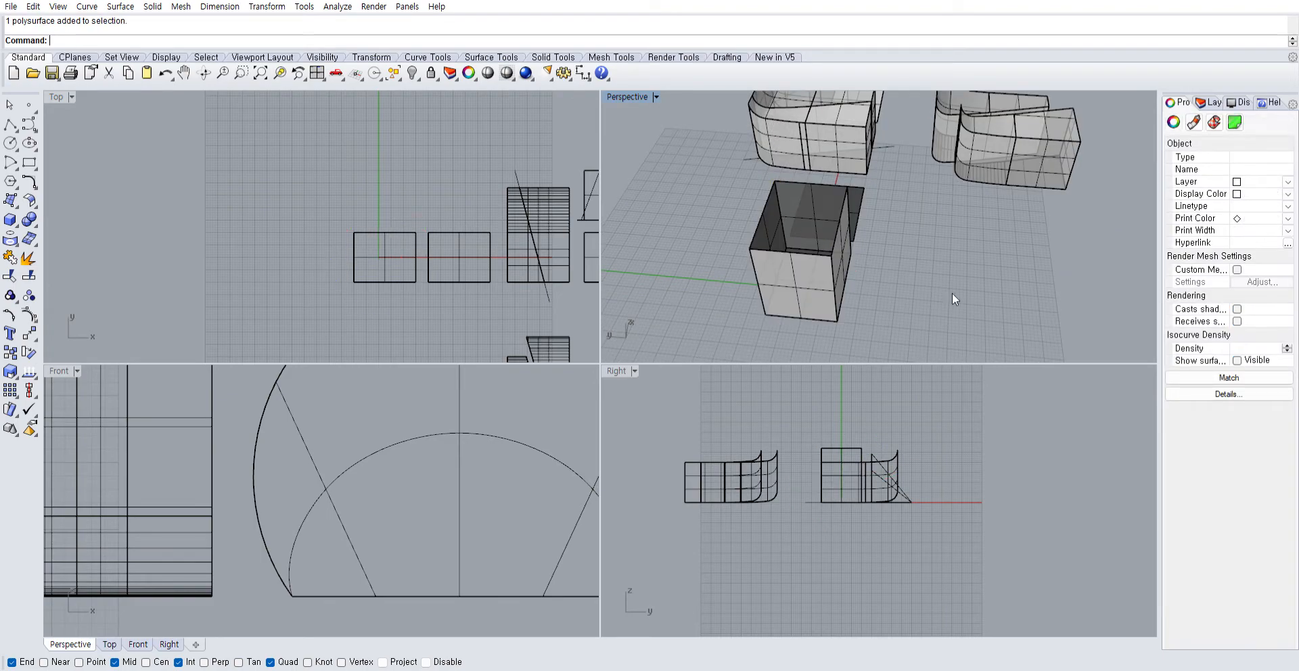
key("ctrl+z")
left_click(891, 282)
right_click_drag(892, 280, 815, 259)
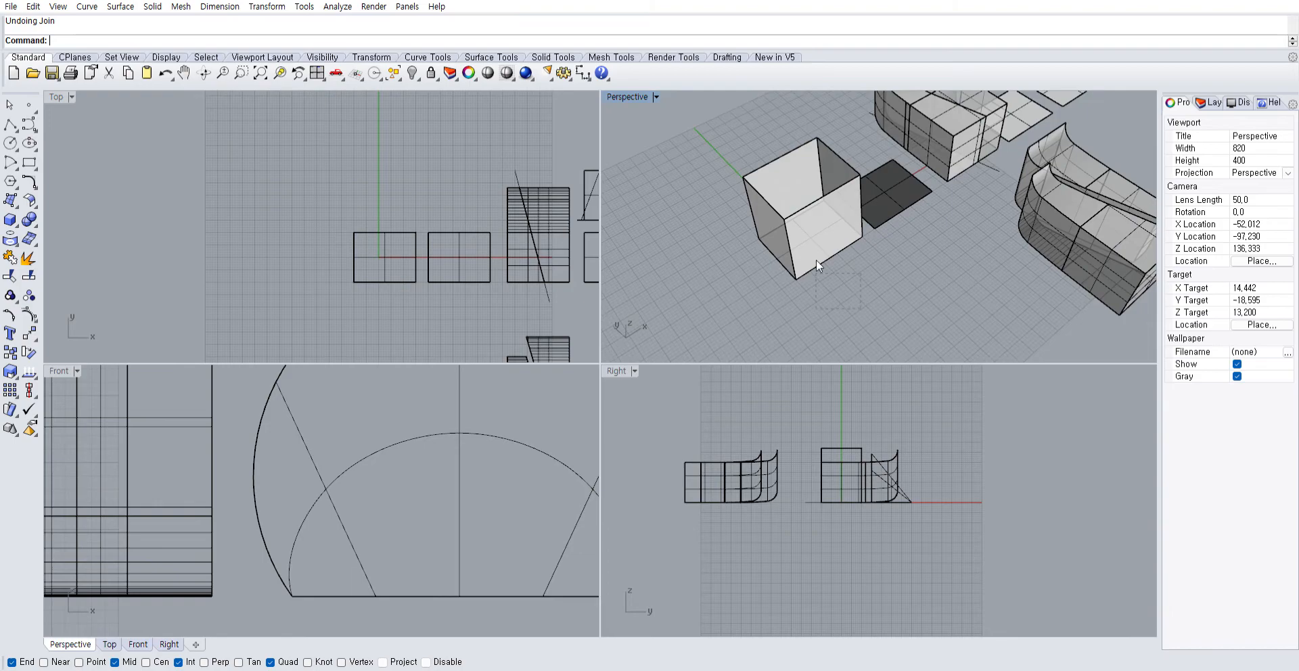
left_click(745, 199)
key("ctrl+c")
Redo the box's join and cap, and paste the copied parts beside it, offset along the Y axis
left_click(987, 277)
key("ctrl+y")
key("ctrl+y")
right_click_drag(968, 279, 899, 254)
key("ctrl+v")
left_click_drag(771, 249, 932, 265)
Delete three walls of the copied box, keeping its bottom surface and the wall nearest the closed box
left_click(875, 294)
right_click_drag(876, 295, 894, 262)
left_click(885, 226)
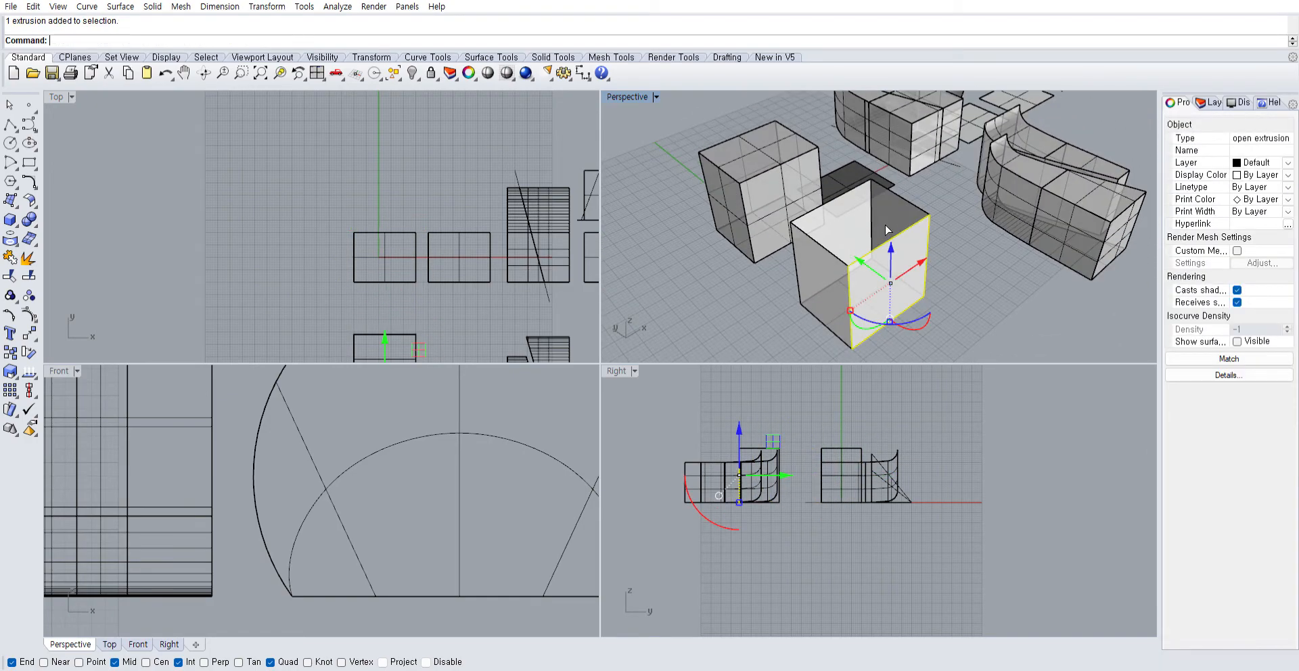
key("Delete")
left_click(889, 228)
key("Delete")
left_click(827, 268)
key("Delete")
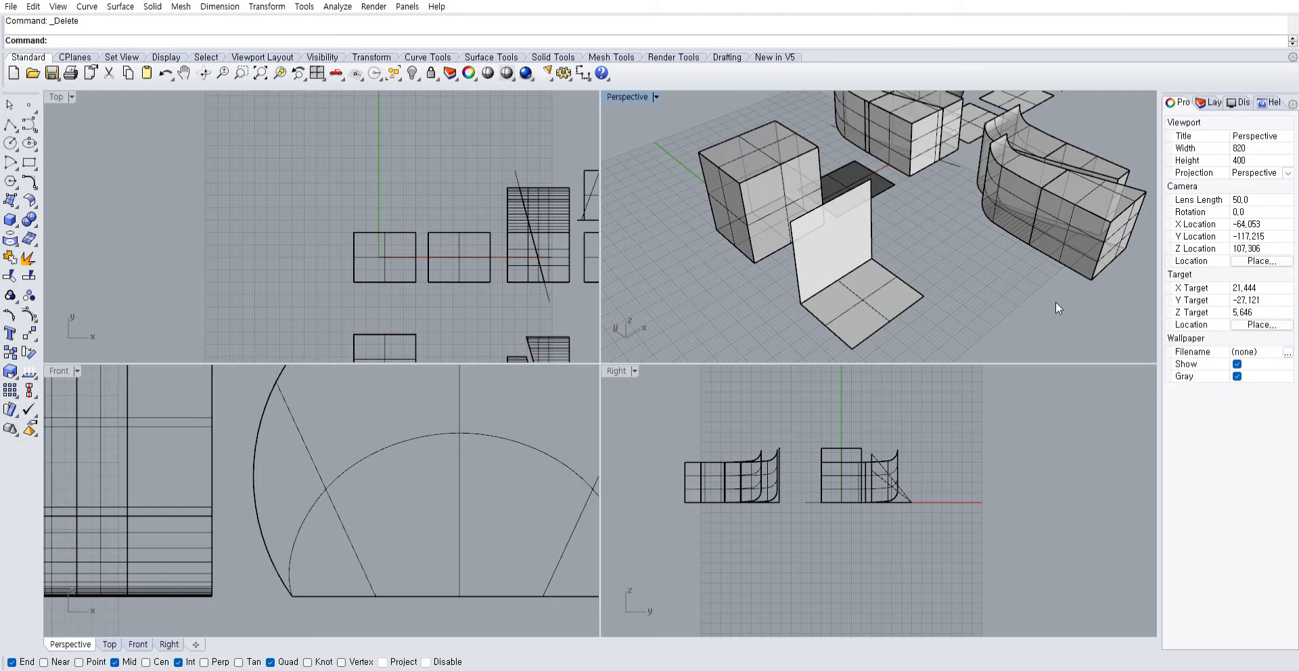
Extrude the bottom edge opposite the remaining wall upward into a second wall shorter than the first
right_click(1051, 132)
left_click(904, 309)
right_click(904, 308)
scroll(380, 454, "down", 5)
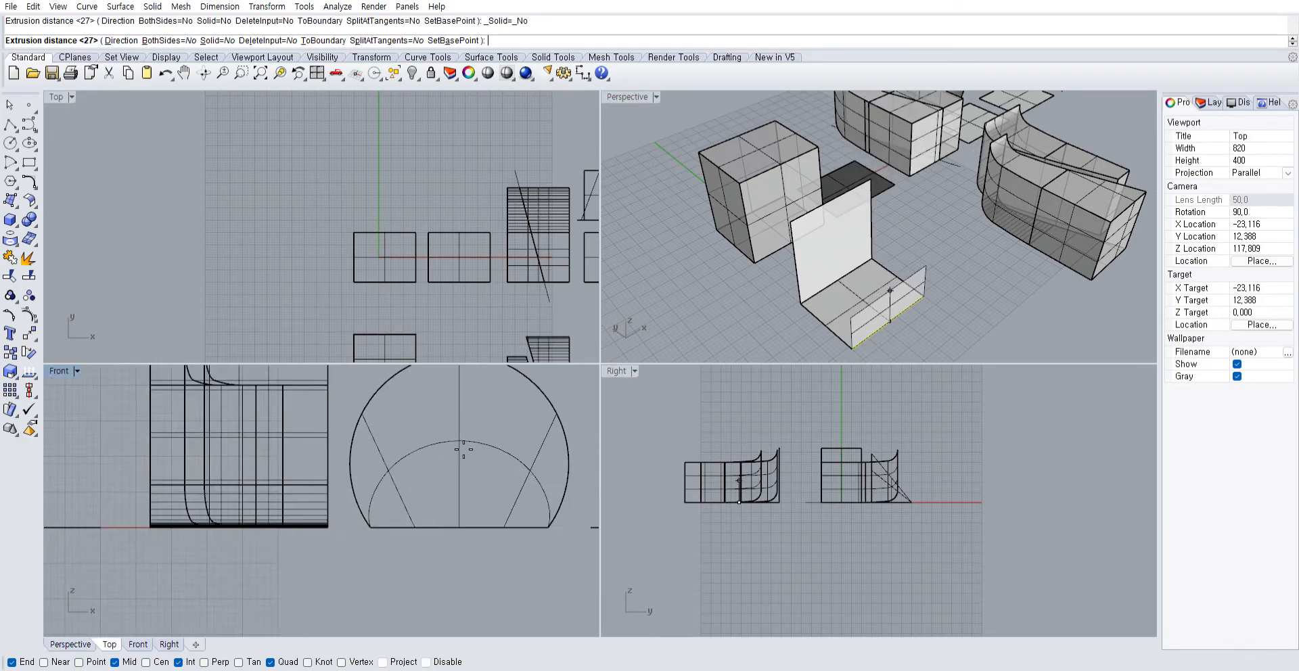
scroll(379, 462, "up", 8)
left_click(392, 419)
right_click_drag(810, 284, 1021, 202)
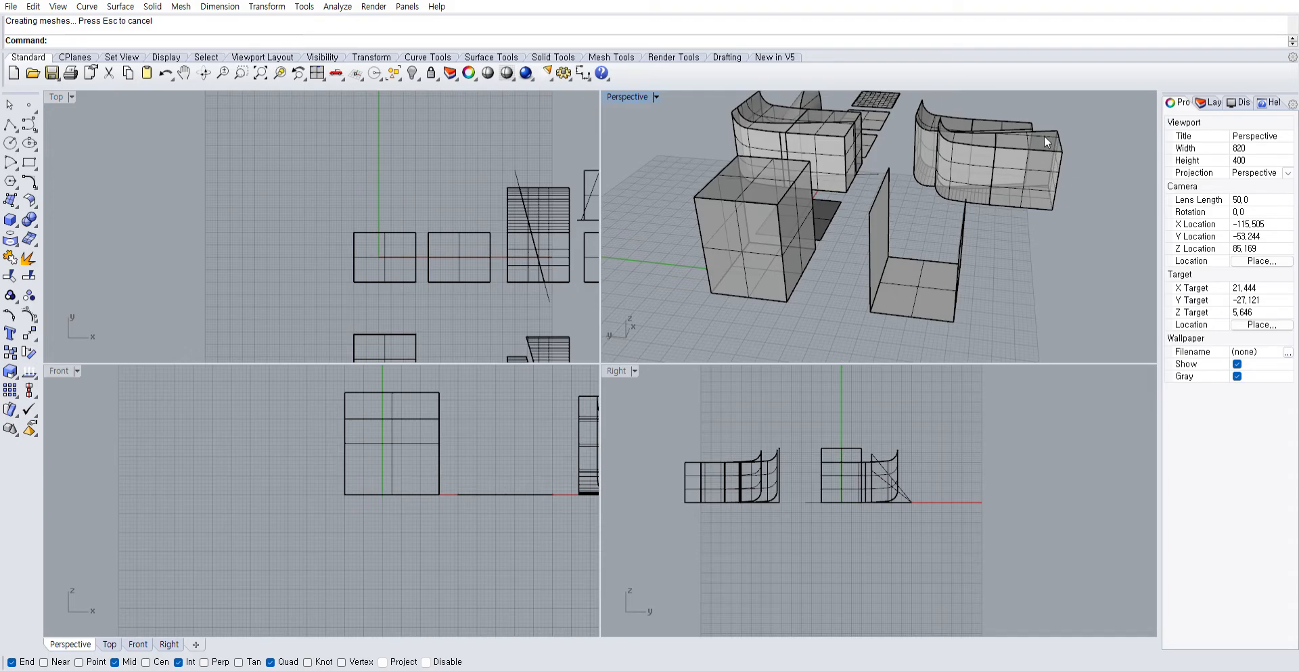
Loft a side surface between the vertical edges of the tall and short walls
right_click(1108, 103)
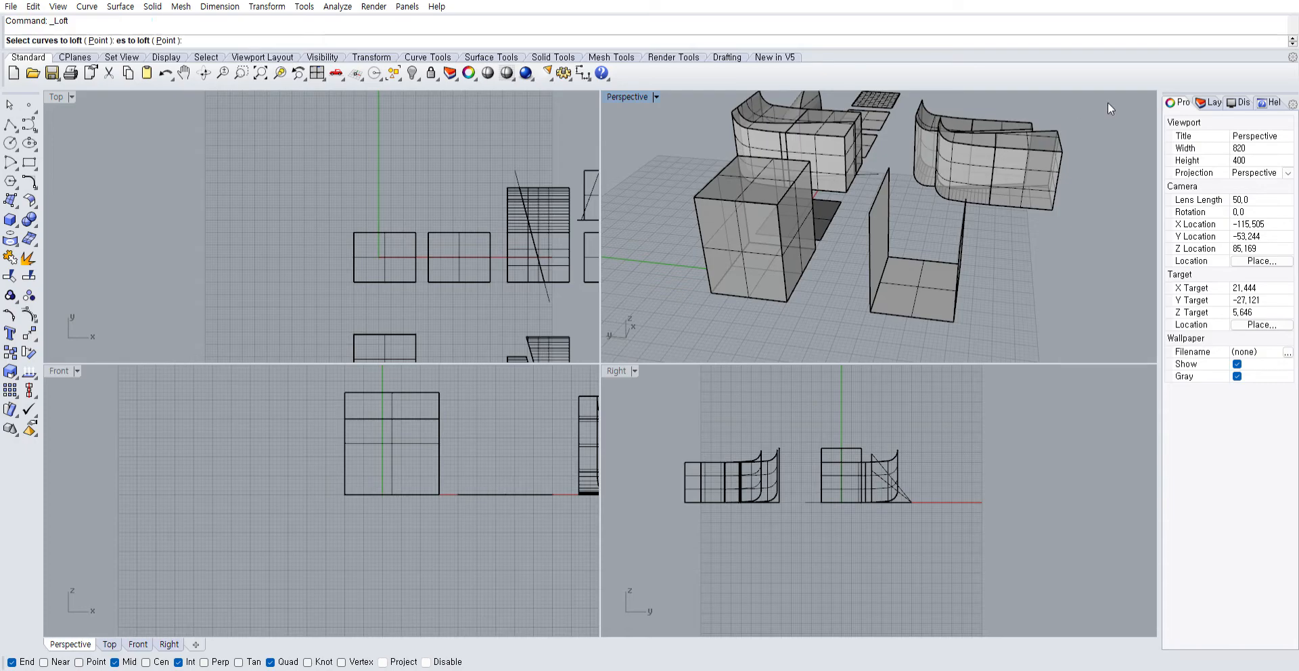
left_click(870, 247)
right_click_drag(974, 256, 897, 272)
left_click(882, 278)
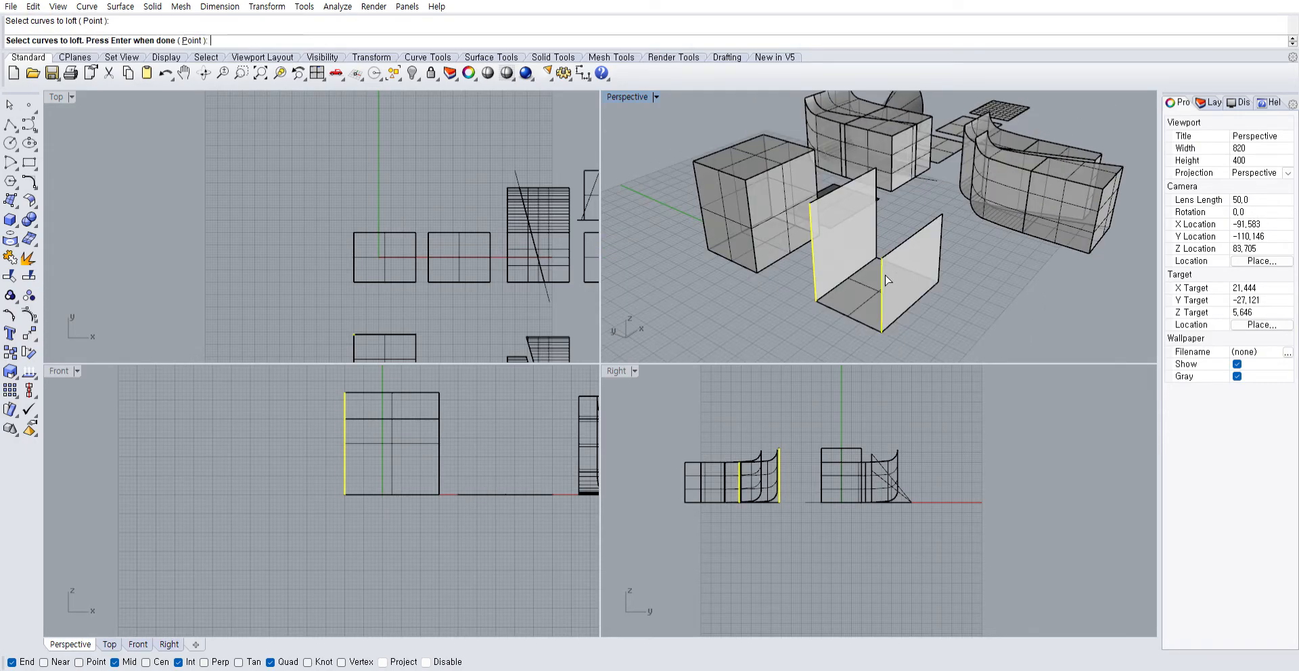
right_click(883, 279)
left_click(965, 315)
right_click_drag(965, 315, 1082, 136)
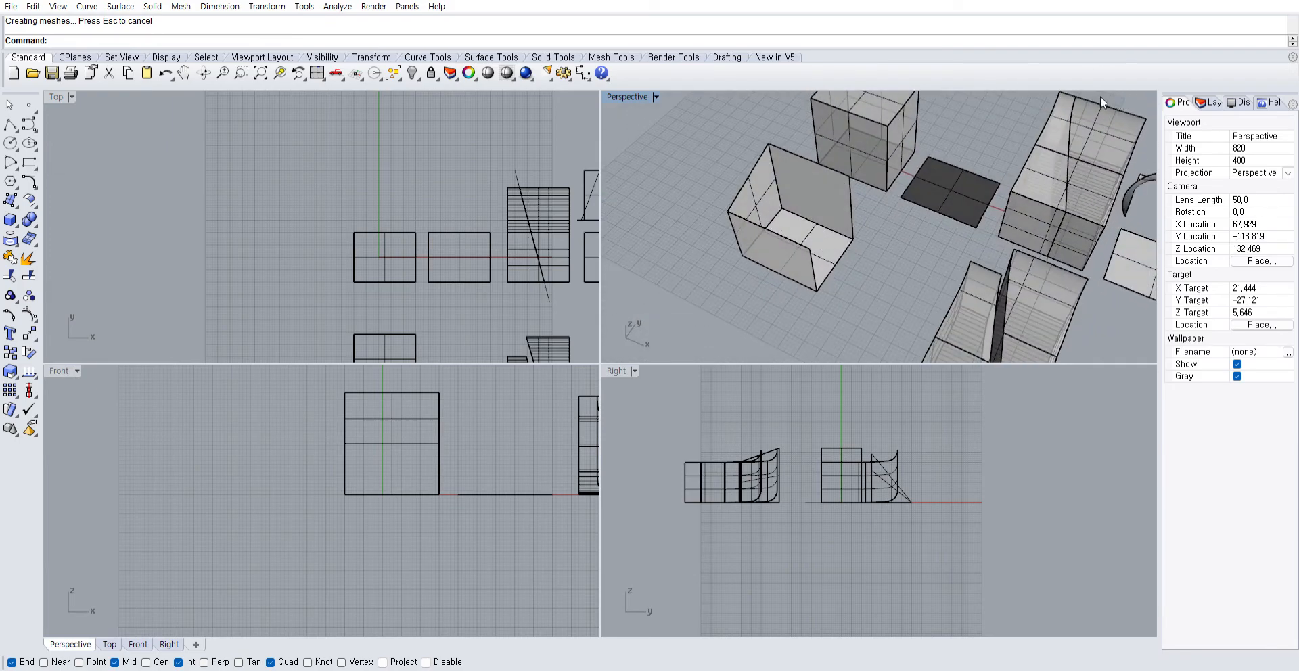
Try to fill the box's remaining open side with a network surface from its edges
type("ns")
key("Return")
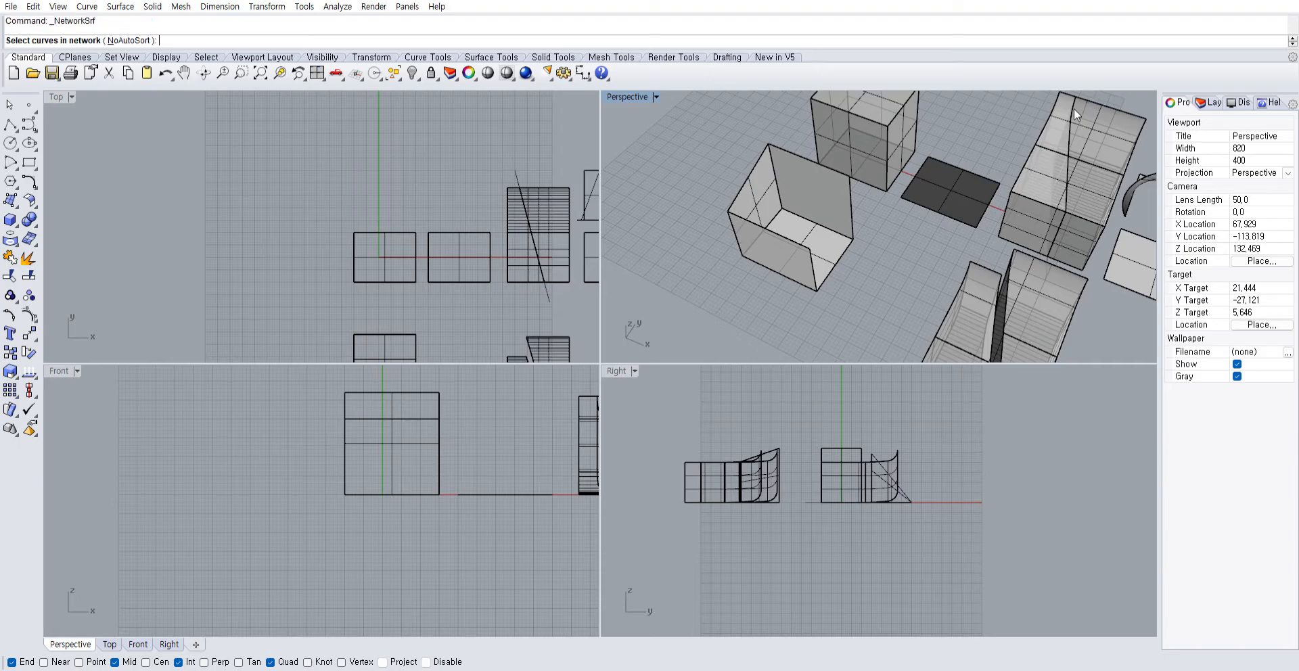
left_click(850, 214)
left_click(841, 253)
key("Return")
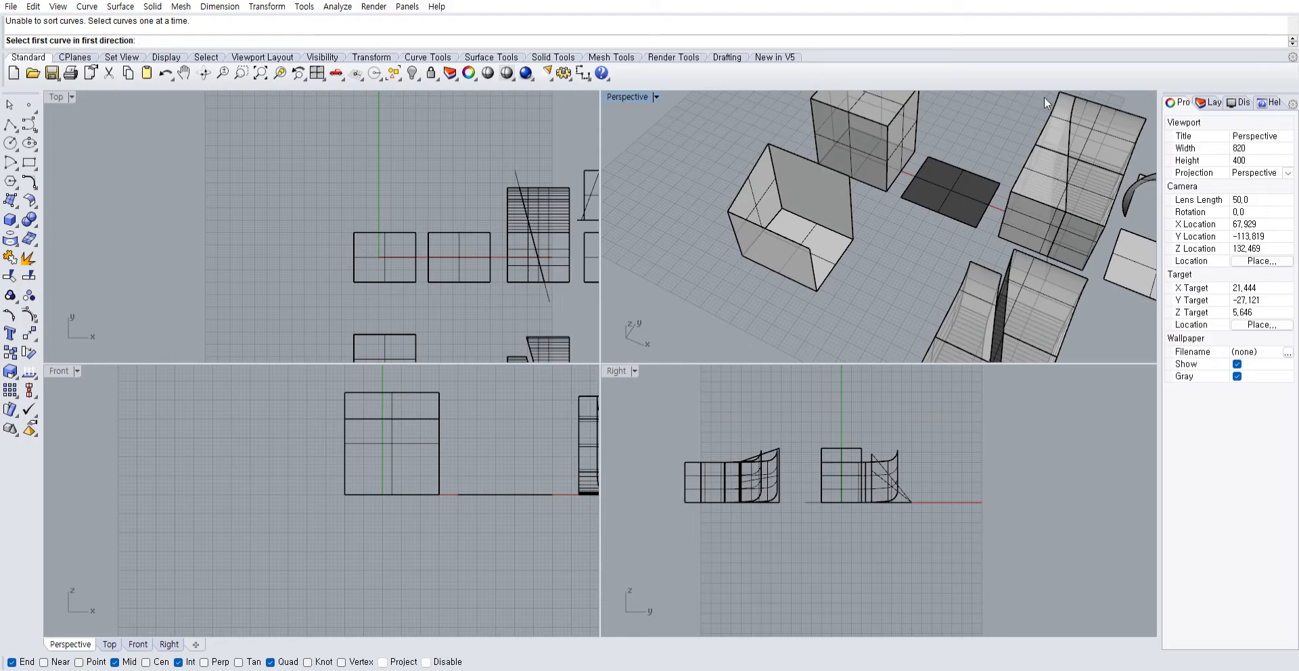
type("sp")
key("Return")
right_click_drag(818, 201, 828, 203)
left_click(851, 172)
left_click(854, 233)
left_click(803, 274)
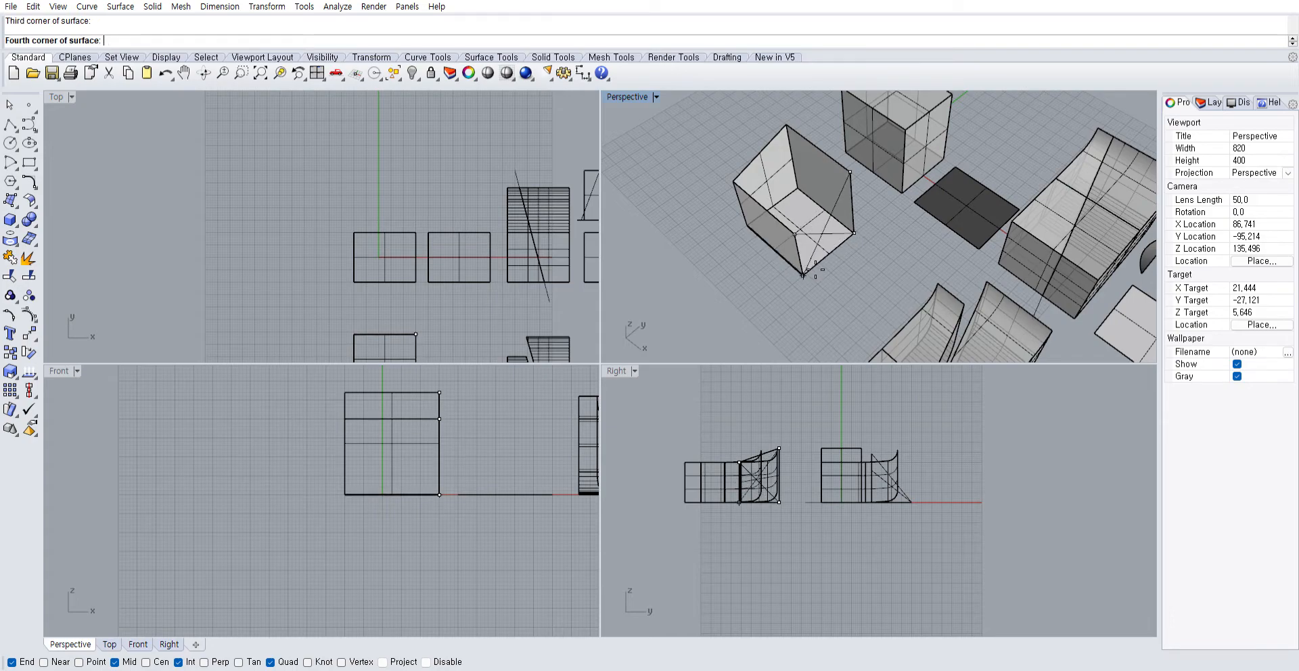
key("Escape")
Close the box's remaining open side with a surface from its four corner points
key("Return")
left_click(852, 173)
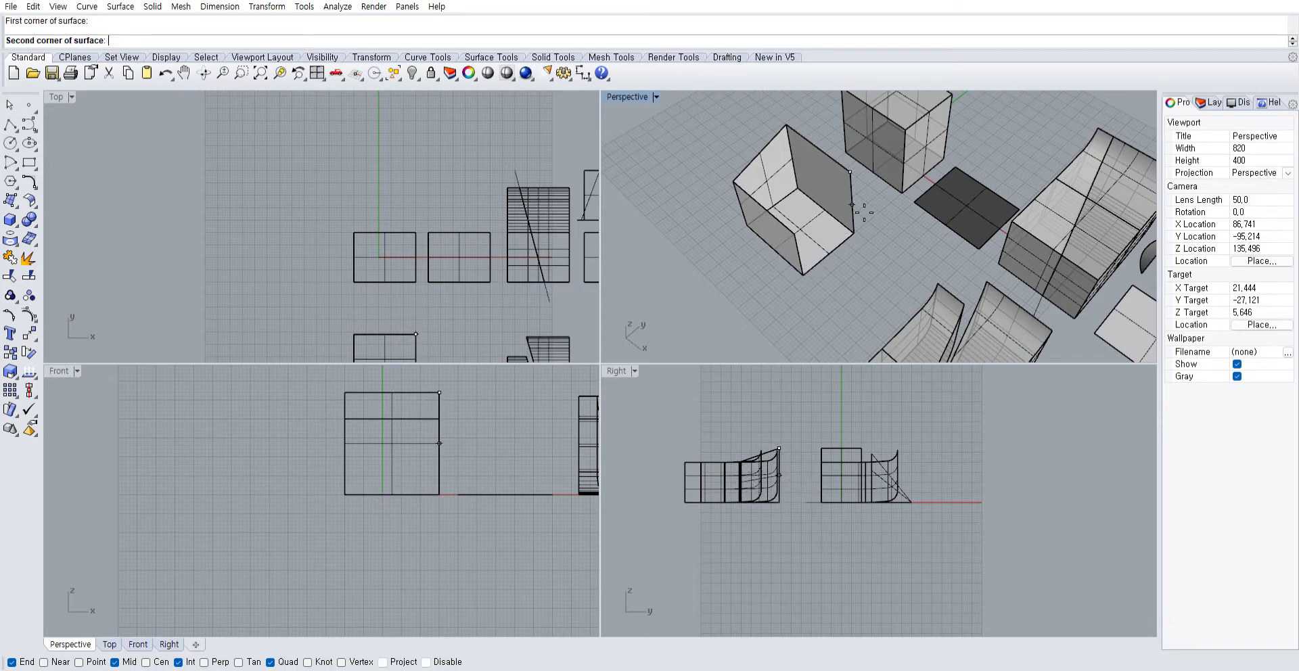
left_click(856, 233)
left_click(805, 274)
left_click(796, 233)
Join the five surfaces of the second box into one polysurface and cap its sloped open top
right_click_drag(863, 267, 967, 305)
left_click_drag(967, 301, 861, 235)
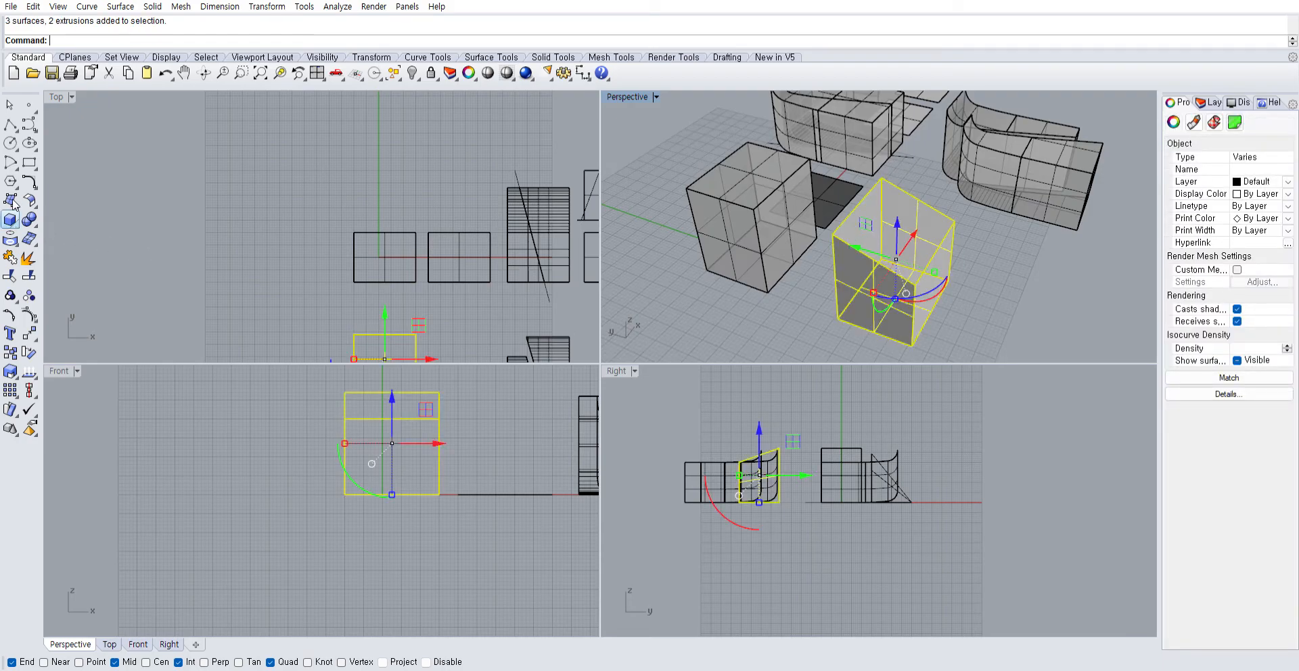
left_click(10, 255)
left_click(925, 270)
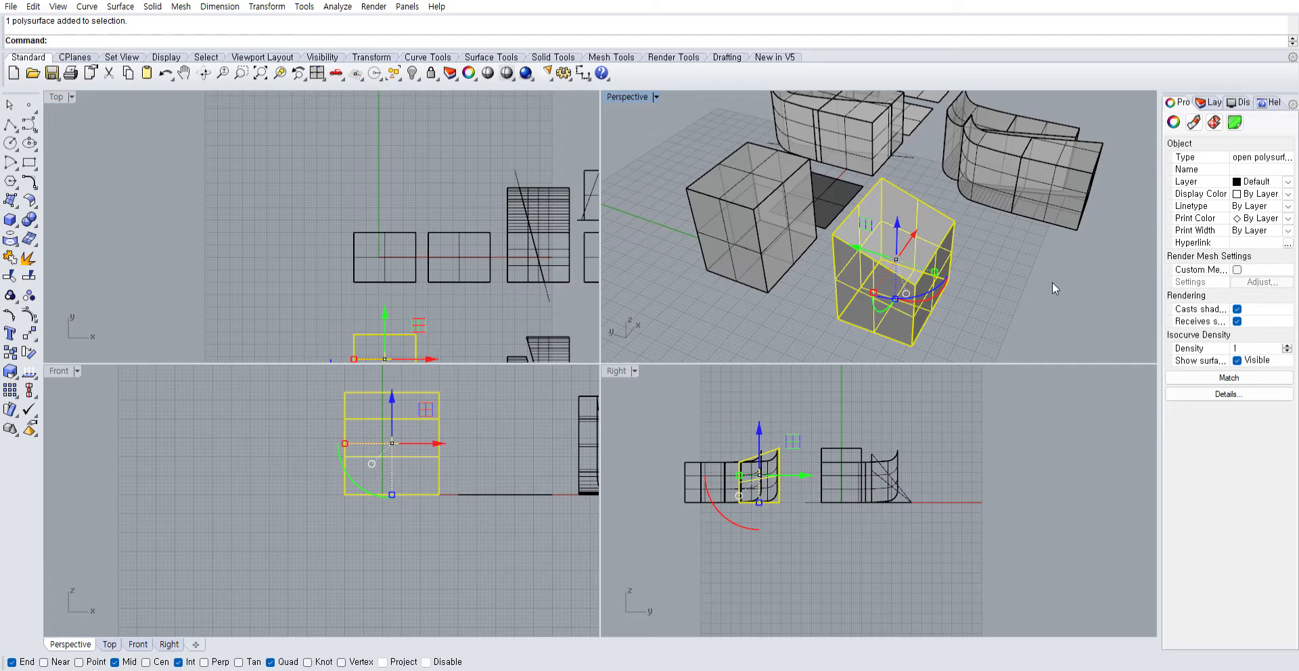
left_click(962, 283)
right_click_drag(962, 283, 895, 251)
left_click(895, 252)
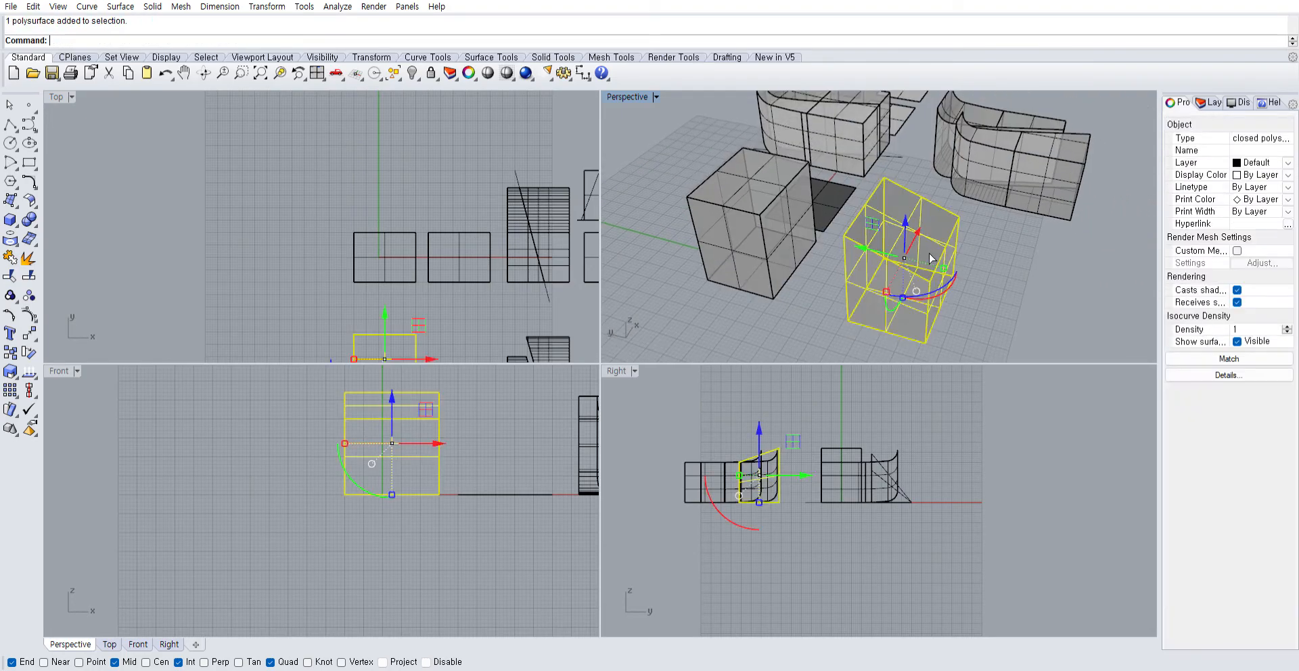
Move the sloped-top box along the Y axis closer to the rectangular box
left_click_drag(869, 243, 823, 234)
left_click(933, 261)
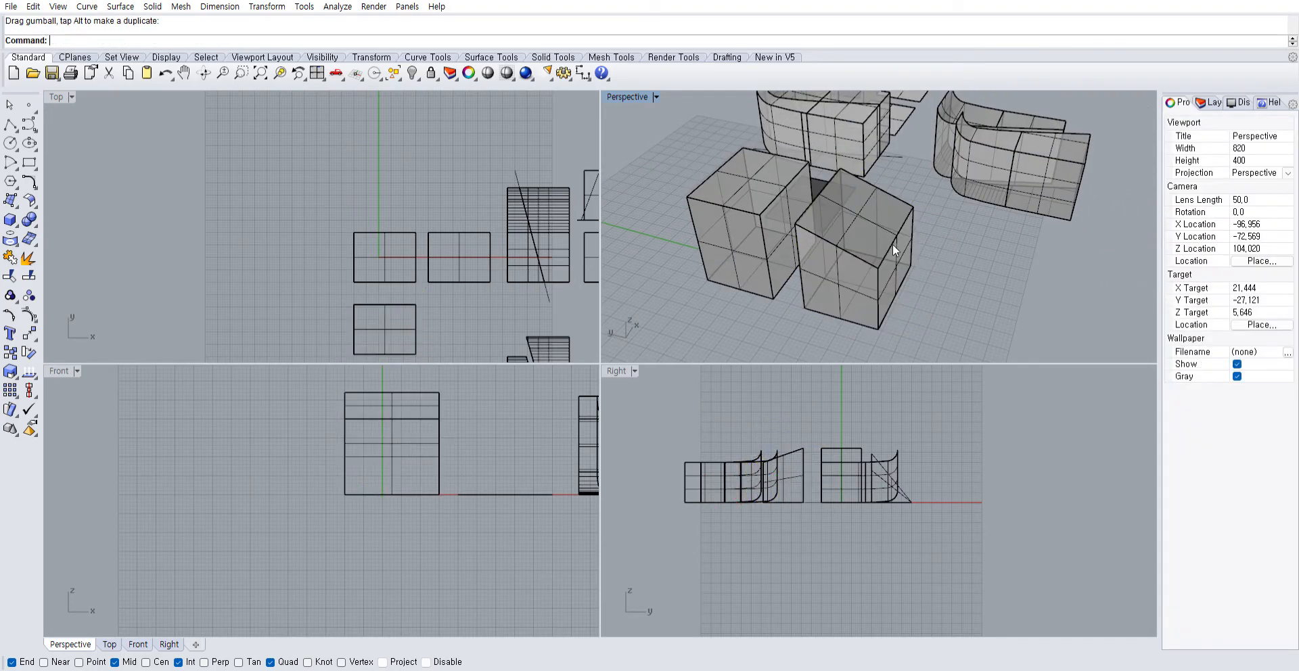
right_click_drag(892, 243, 924, 260)
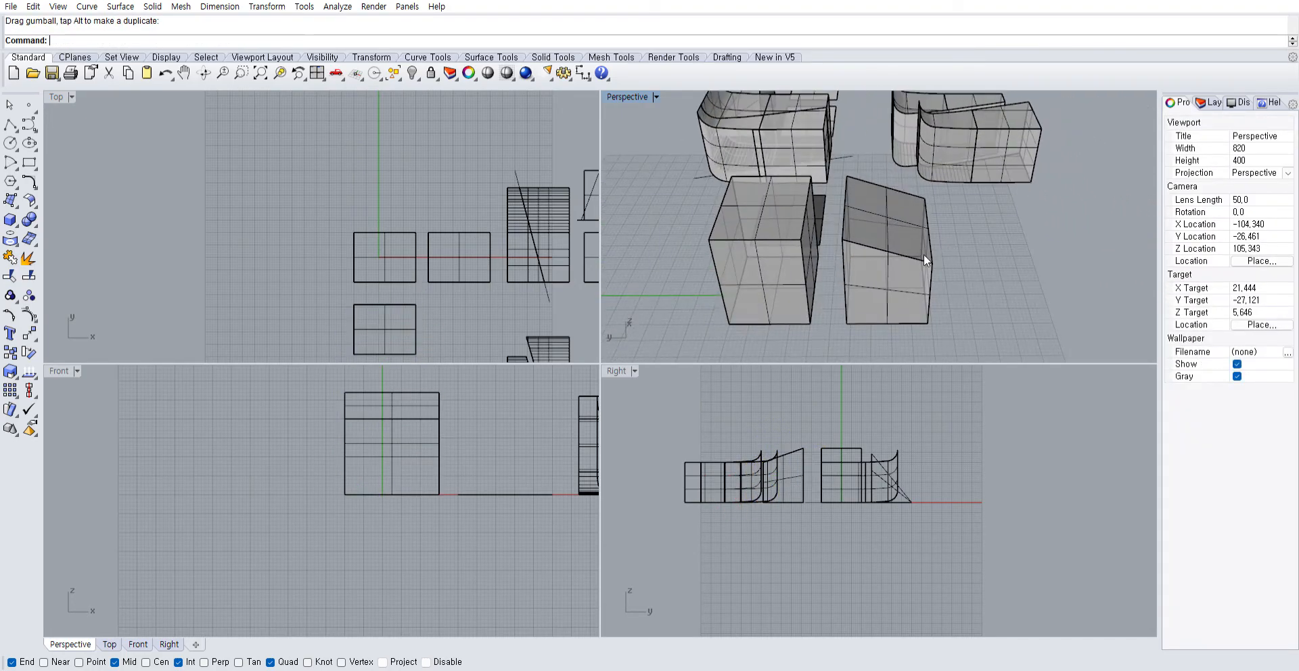
left_click(10, 125)
key("Escape")
Hide every object except the rectangular box and the sloped-top box
right_click_drag(892, 206, 873, 295)
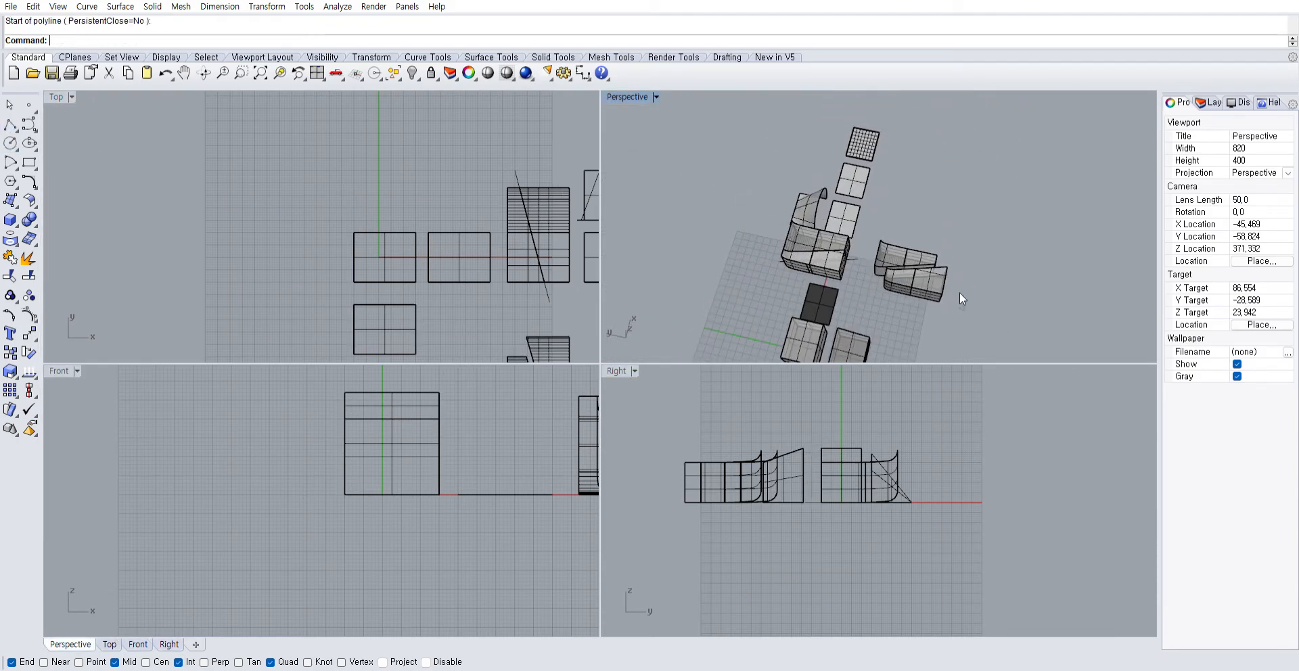
left_click_drag(792, 126, 777, 123)
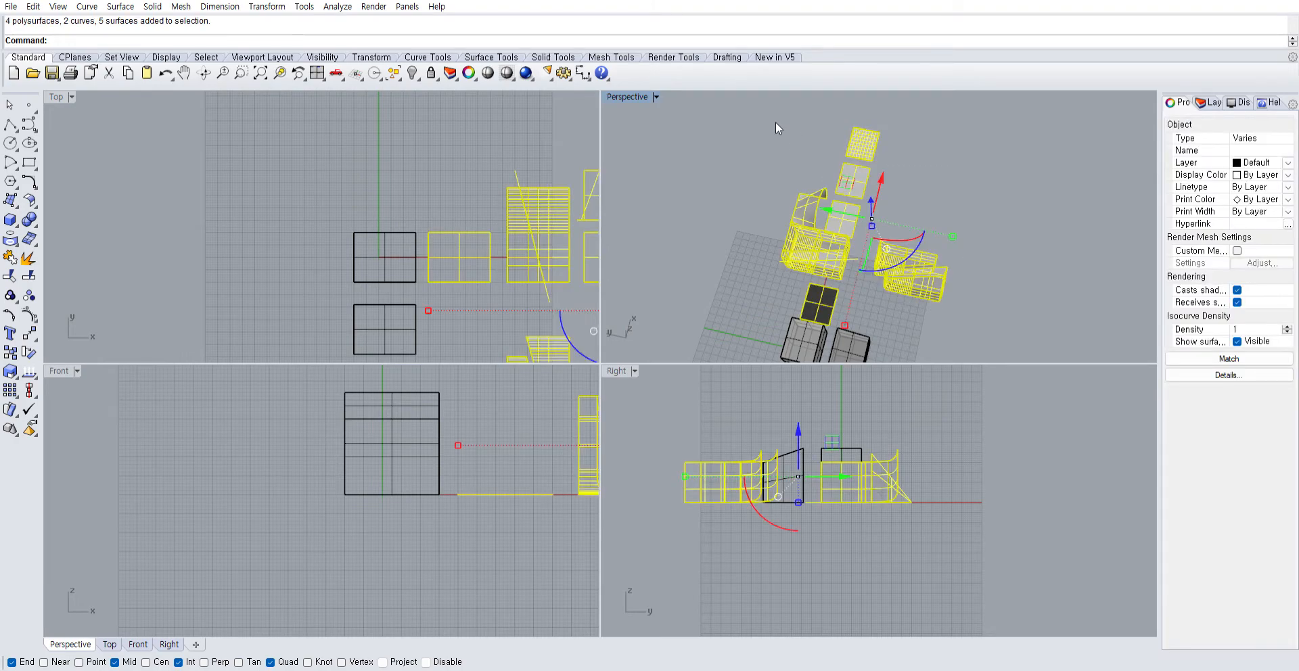
left_click(413, 73)
Duplicate the sloped-top box along the Y axis, placing the copy on the side away from the rectangular box
right_click_drag(831, 288, 877, 154, "shift")
left_click(879, 202)
left_click_drag(832, 220, 880, 219)
left_click(863, 283)
right_click_drag(862, 283, 921, 215)
right_click_drag(921, 215, 871, 250, "shift")
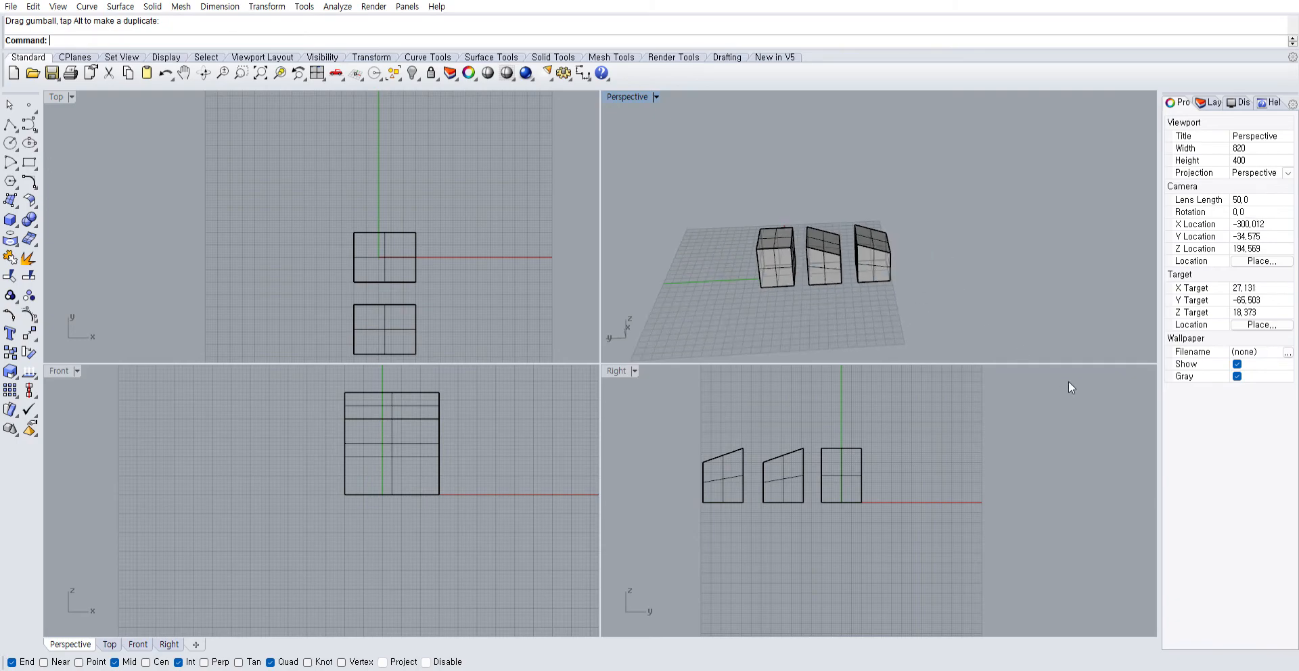
Draw a line in the Right view from the midpoint of the outer sloped-top box's sloping edge down past its taller side
left_click(10, 124)
scroll(717, 474, "up", 3)
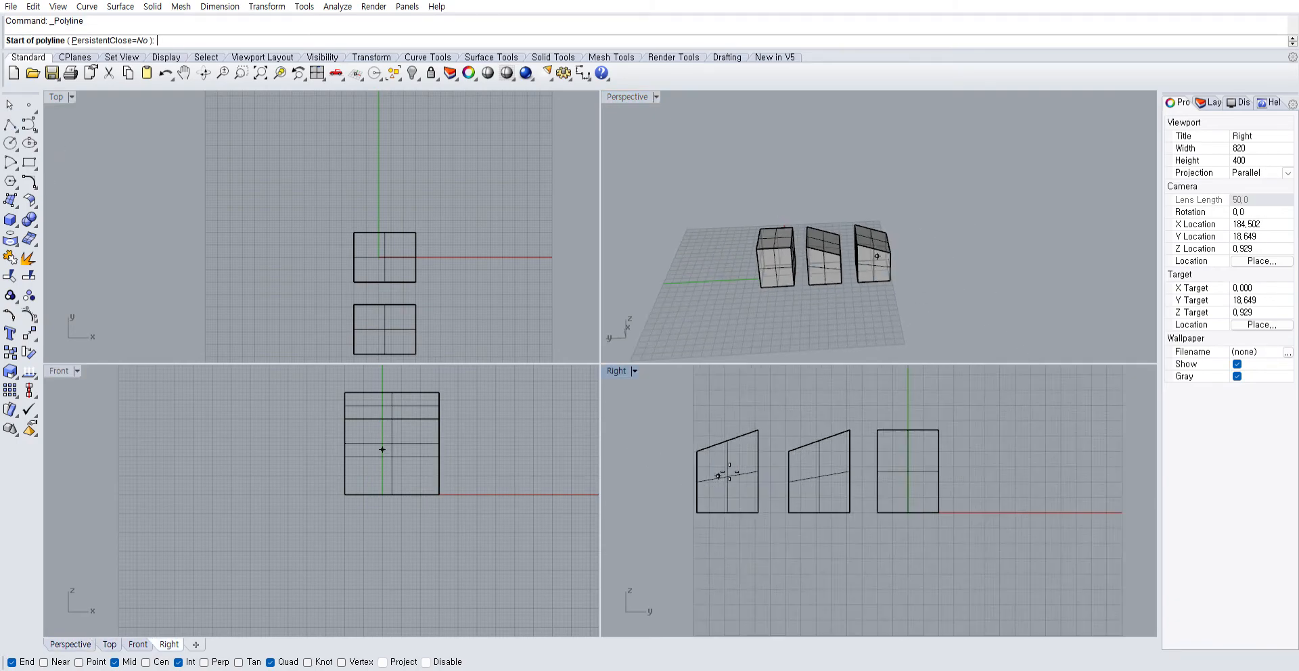
left_click(729, 433)
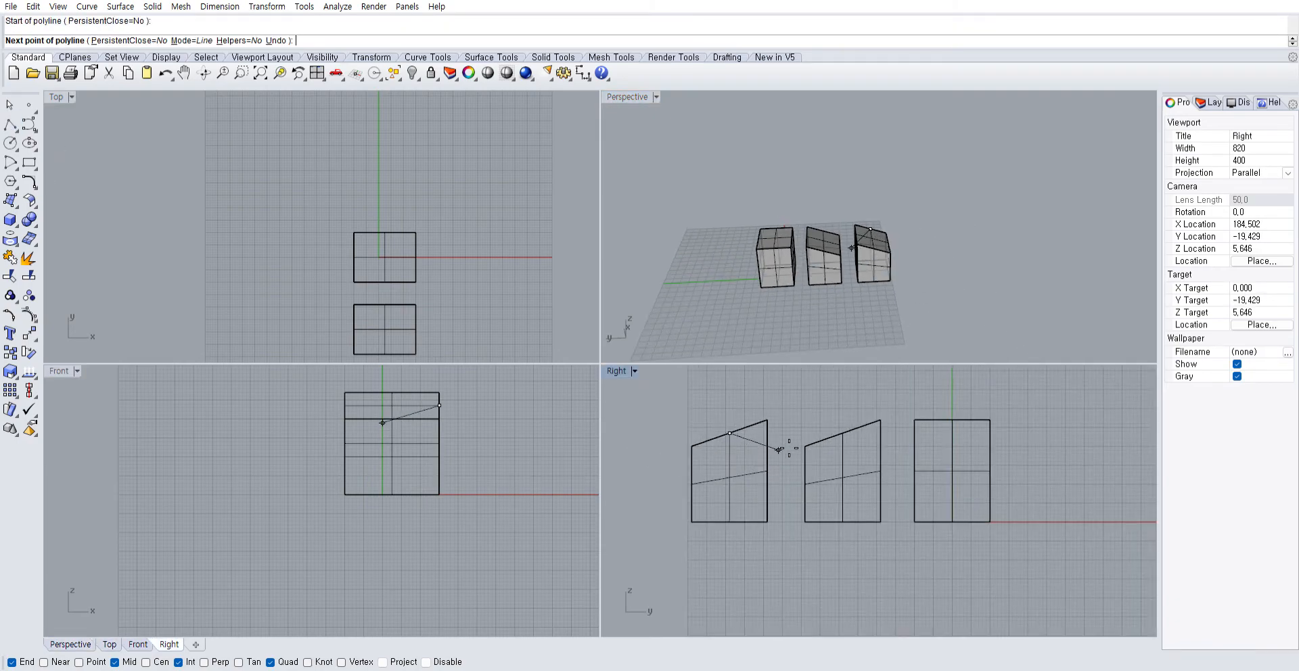
left_click(779, 465)
key("Return")
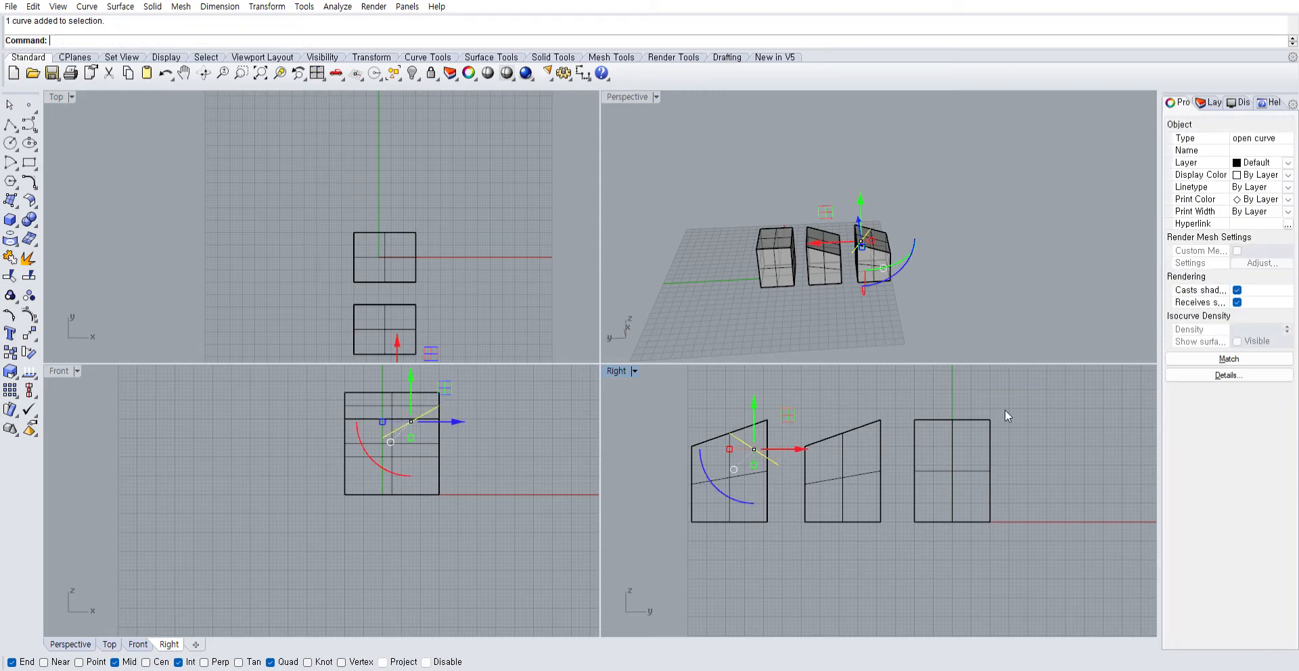
type("wc")
key("Return")
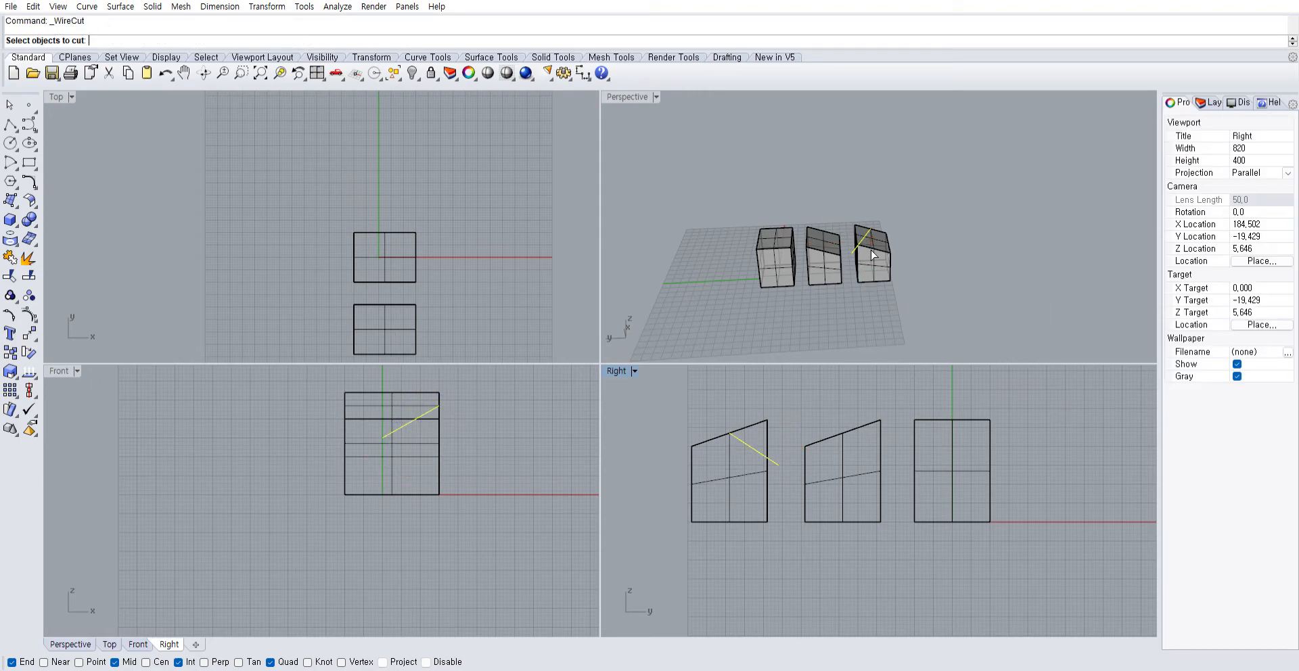
left_click(882, 276)
key("Return")
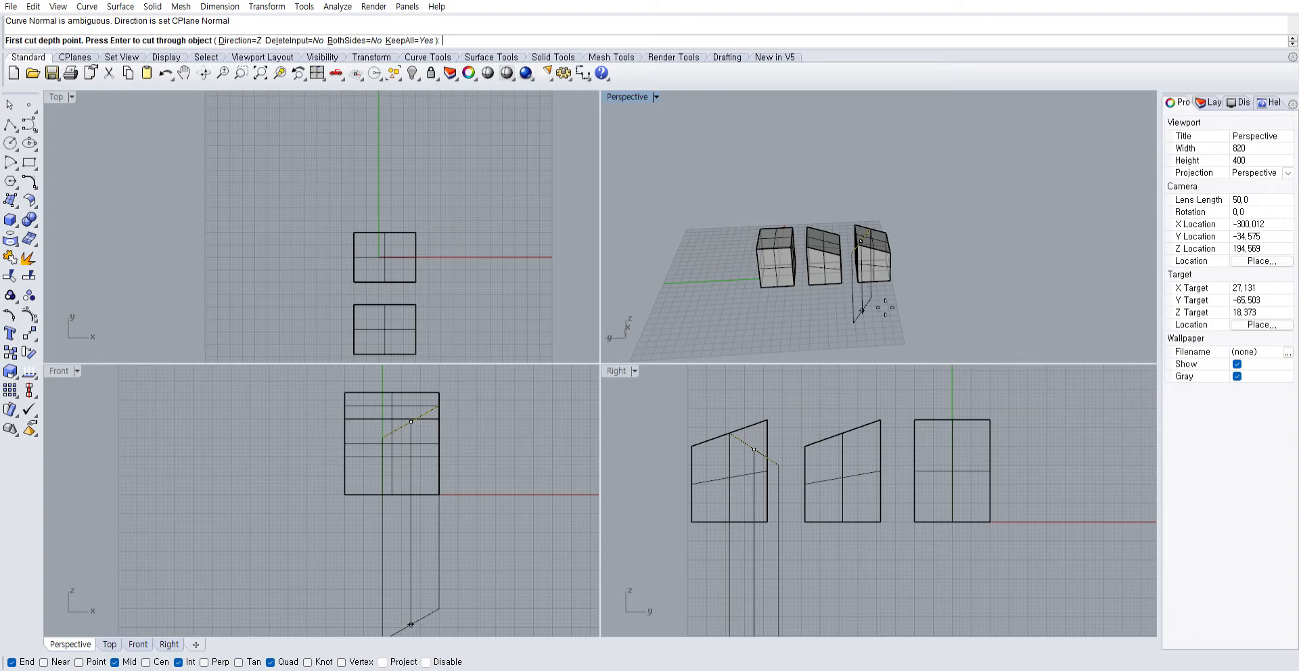
key("Escape")
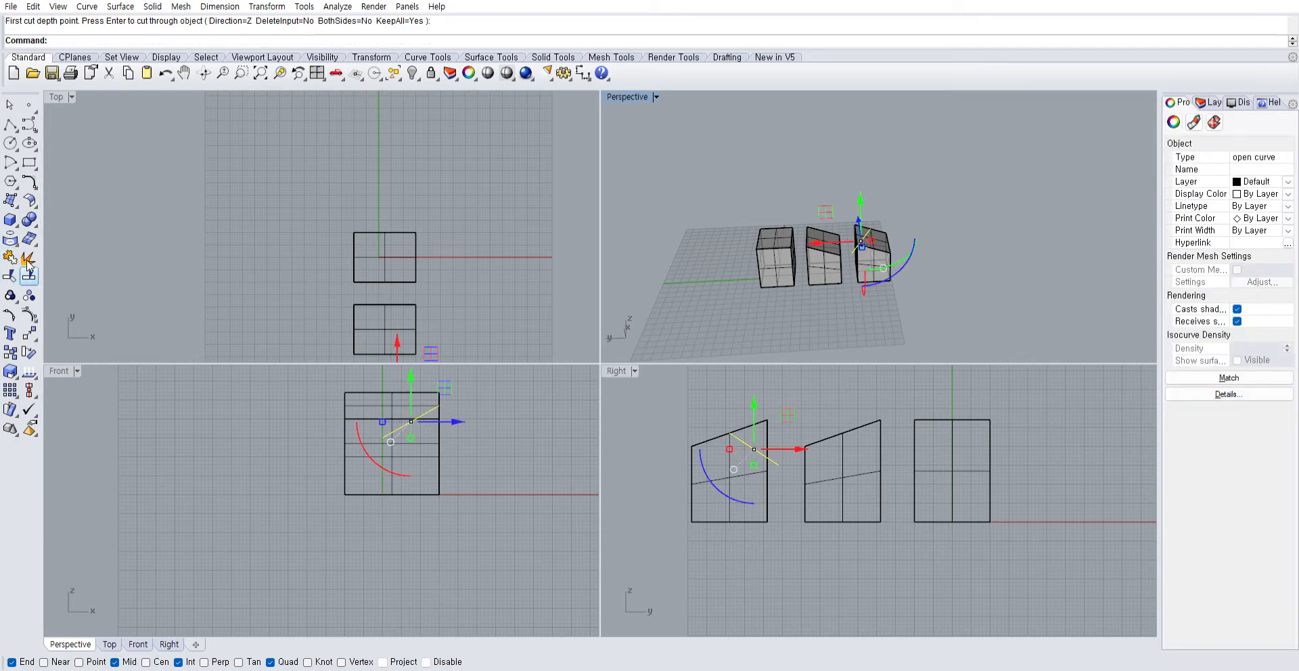
Trim away the upper corner of the outer sloped-top box along the drawn line and delete the line
left_click(9, 275)
scroll(773, 451, "up", 4)
left_click(735, 414)
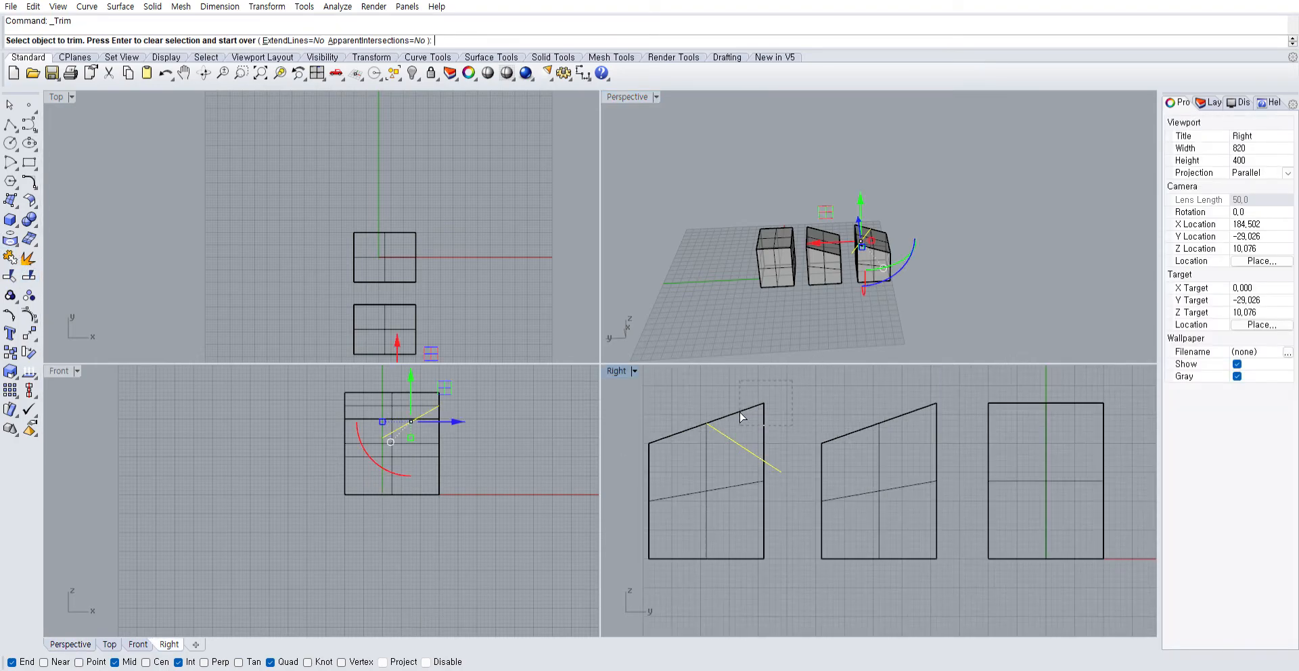
key("Return")
scroll(880, 302, "up", 5)
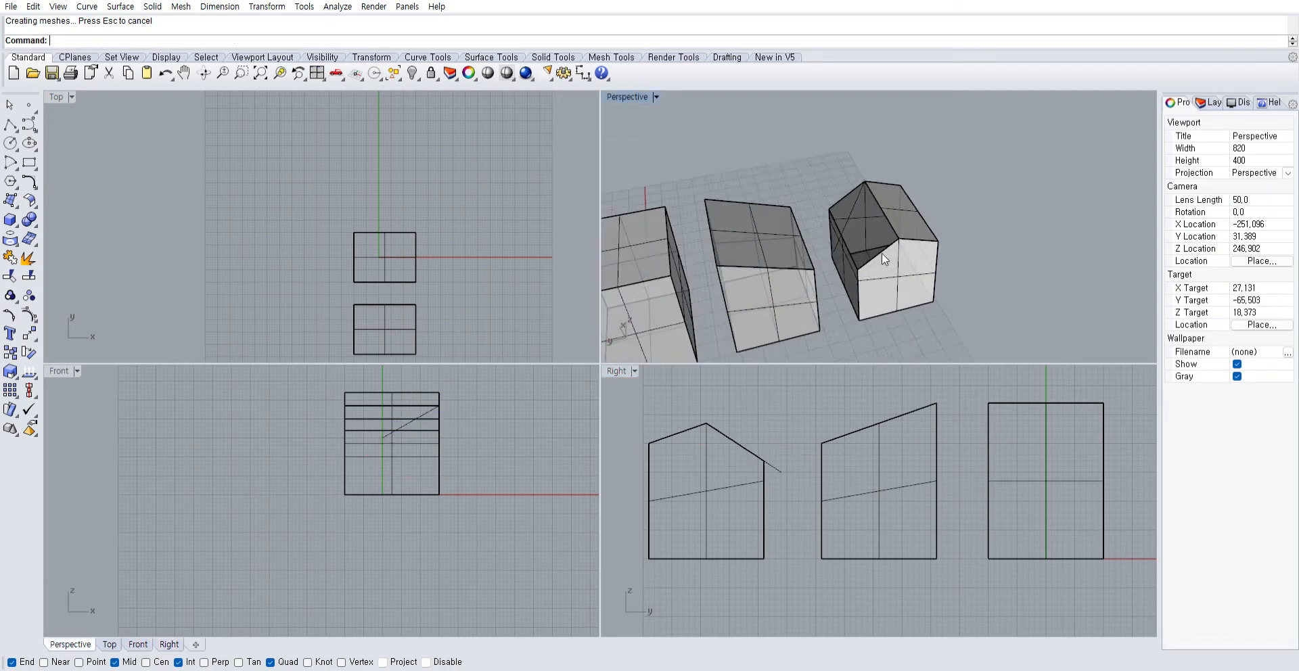
left_click(841, 206)
key("Delete")
Cap the sloped opening of the trimmed box to form a closed gable-shaped solid
right_click_drag(838, 200, 886, 267)
scroll(838, 214, "up", 6)
scroll(932, 197, "down", 5)
left_click(887, 267)
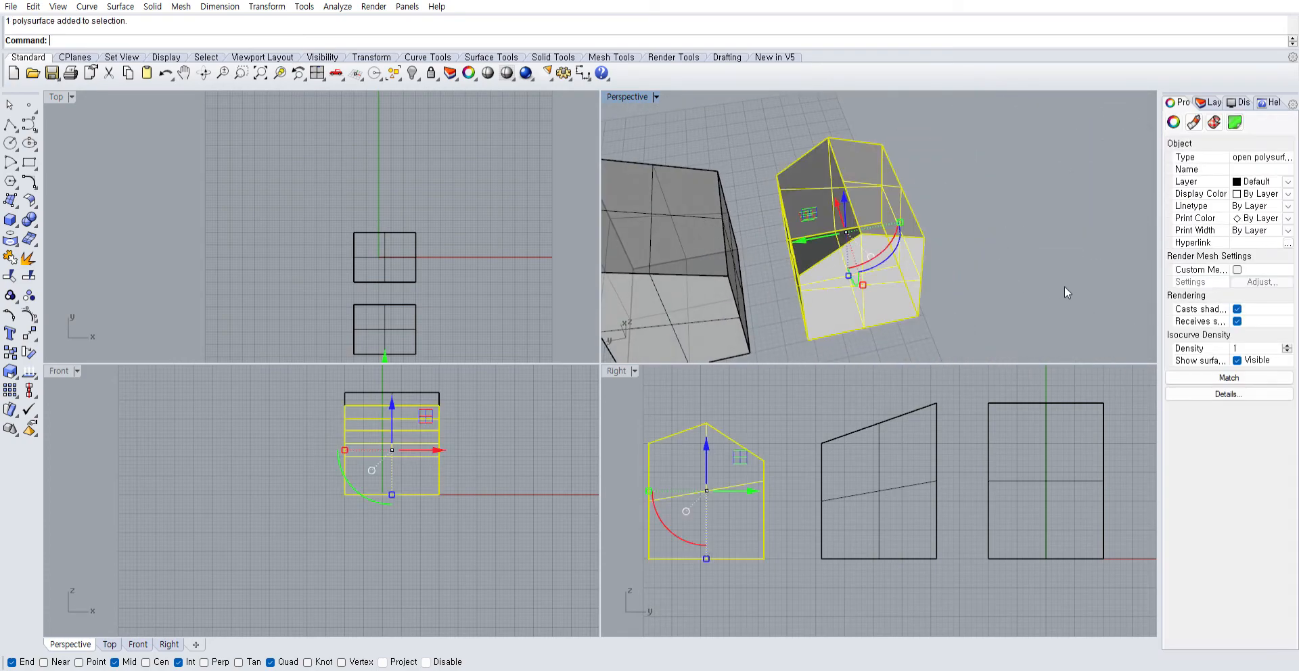
left_click(975, 244)
right_click_drag(974, 244, 1004, 276)
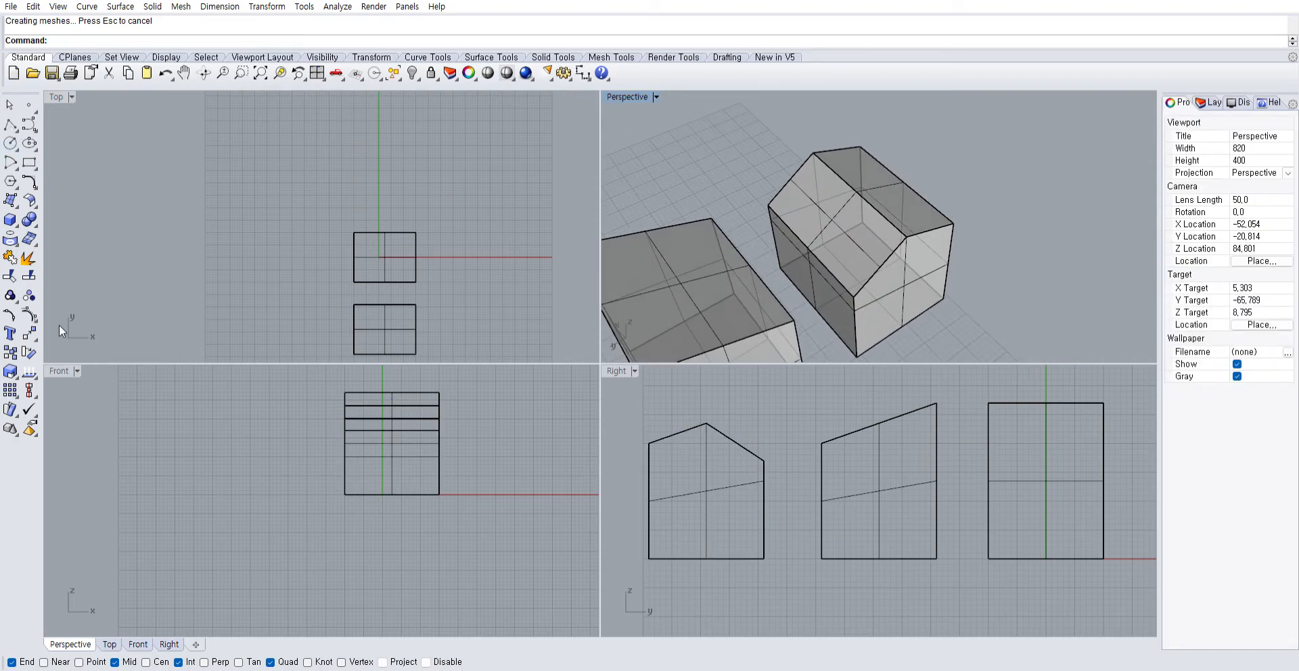
Draw a large circle in the Right view beside the gable-shaped box, reaching over its roof
type("c")
key("space")
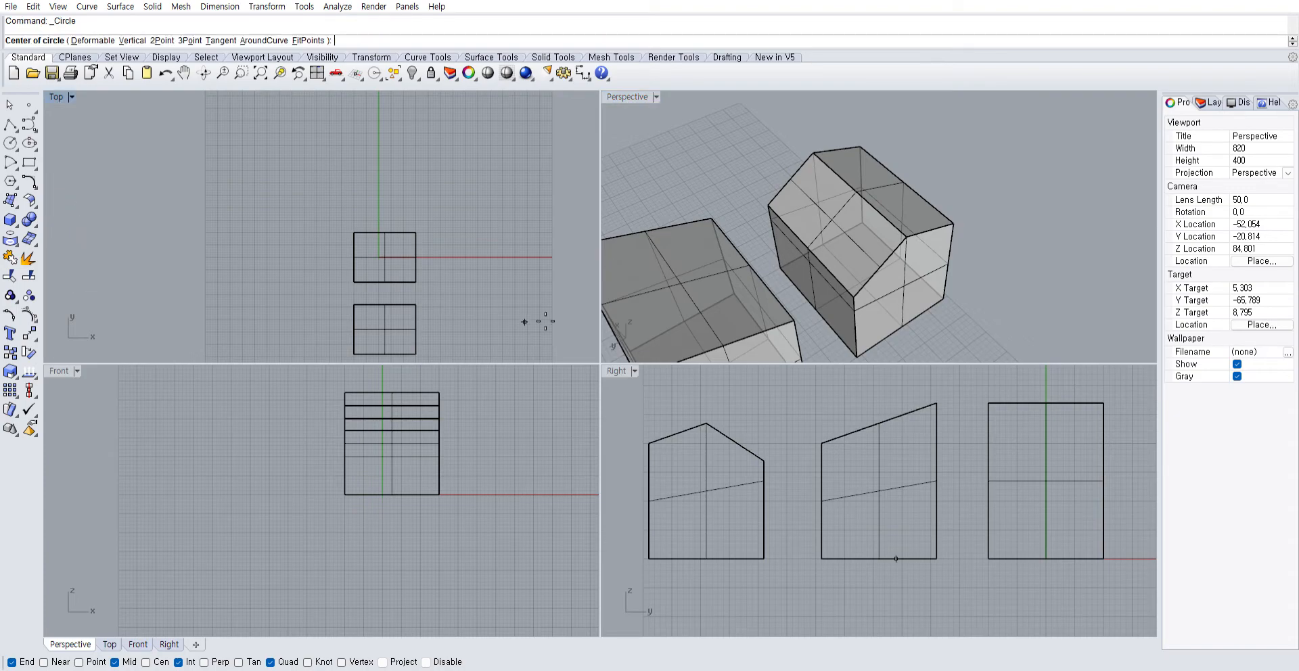
scroll(832, 452, "down", 2)
right_click_drag(832, 452, 728, 428)
left_click(704, 435)
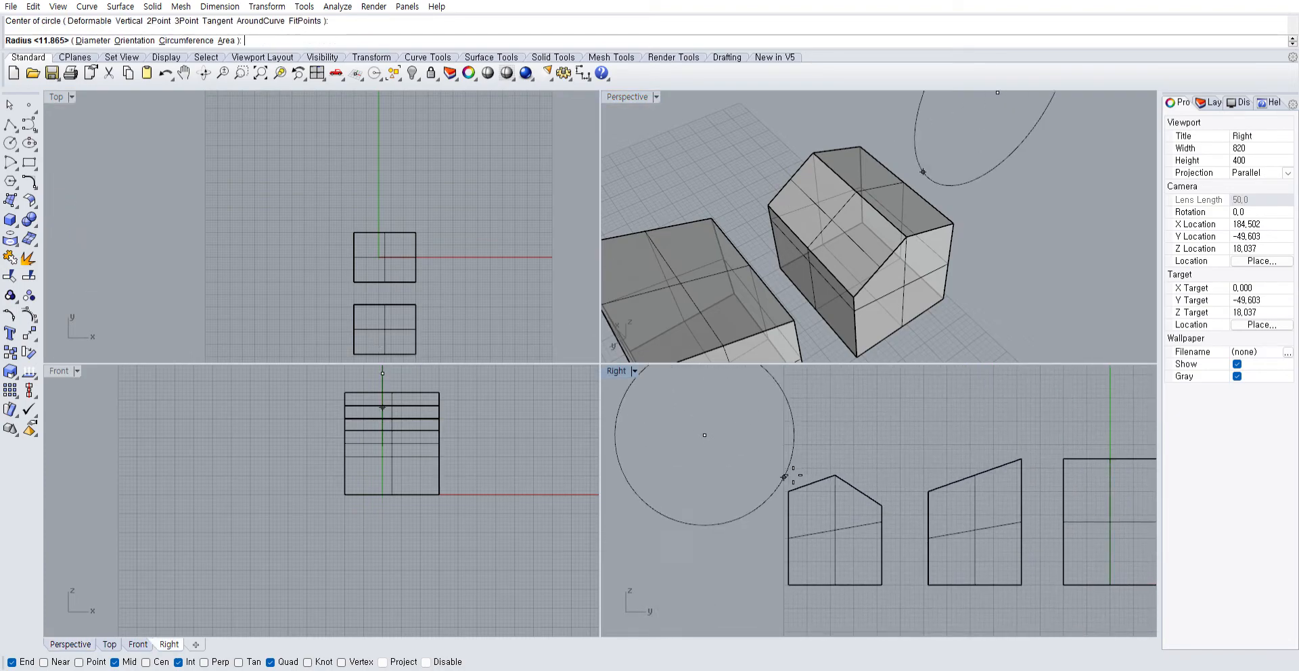
left_click(841, 505)
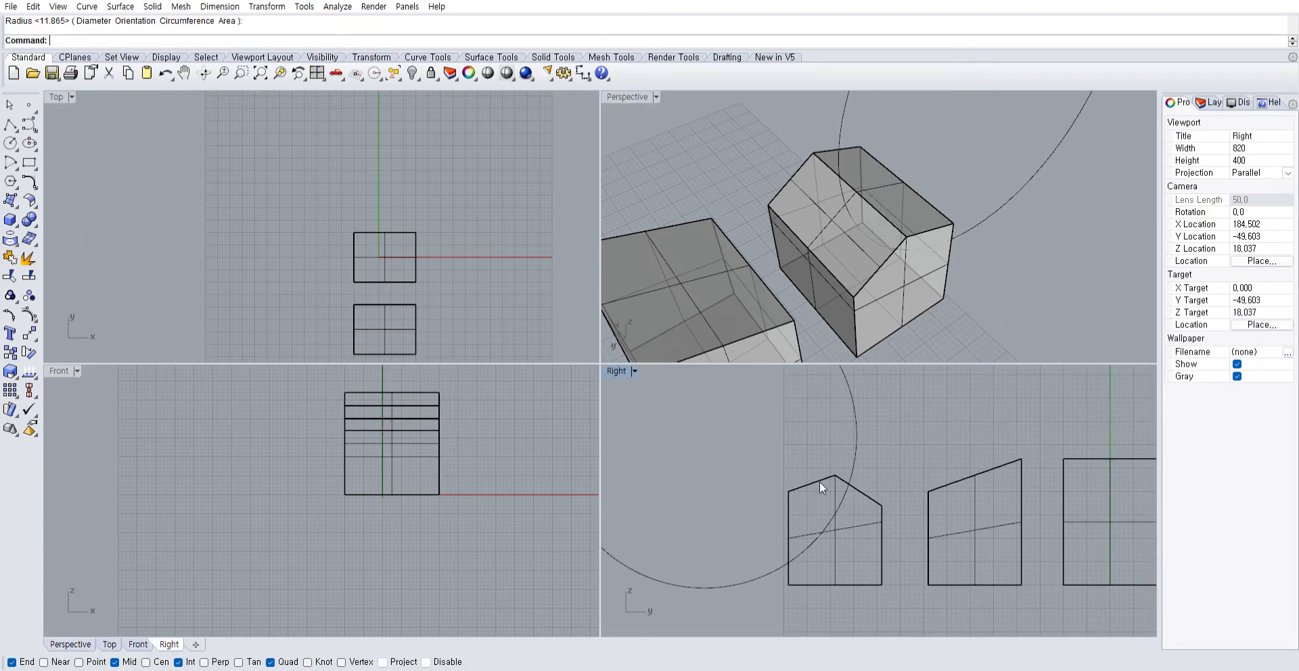
Scale the circle into a smaller, wider ellipse and move it over the gable-shaped box so it overlaps the roof peak
left_click(855, 426)
scroll(838, 423, "down", 6)
right_click_drag(839, 424, 853, 446)
left_click_drag(705, 445, 750, 452)
left_click_drag(828, 453, 862, 452)
left_click_drag(814, 534, 819, 485)
left_click_drag(815, 420, 920, 433)
left_click(897, 401)
scroll(867, 440, "up", 5)
left_click(837, 468)
left_click(917, 437)
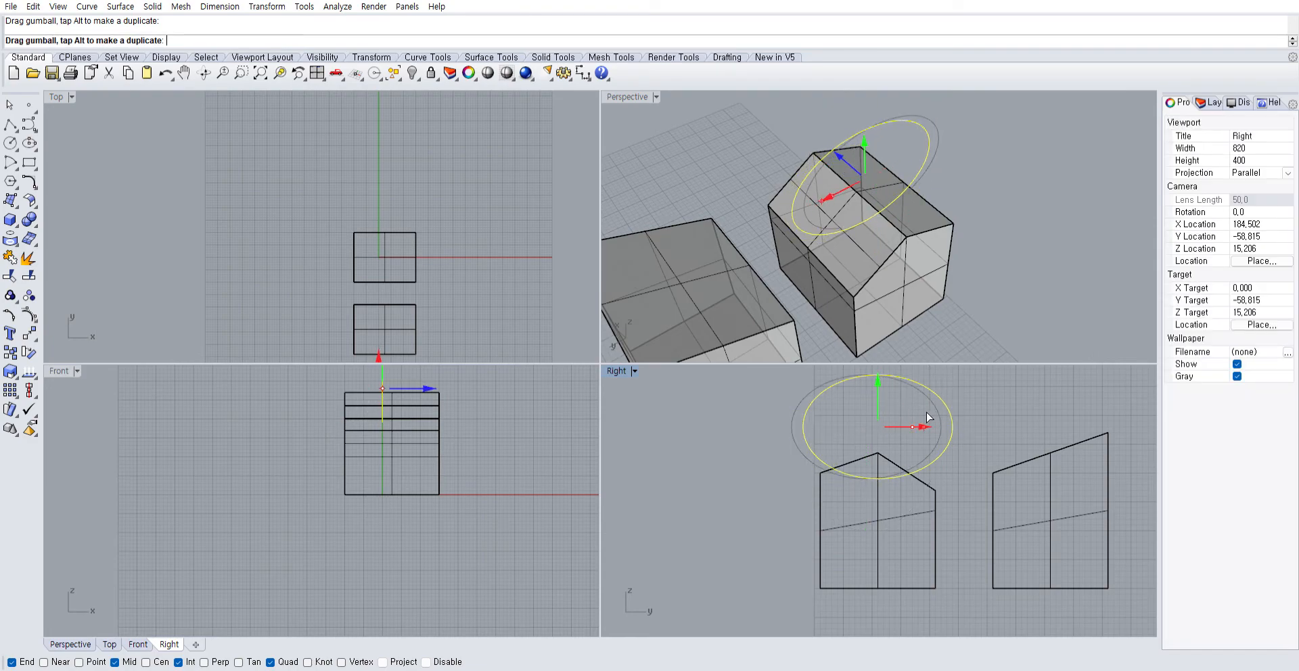
right_click_drag(910, 228, 847, 207)
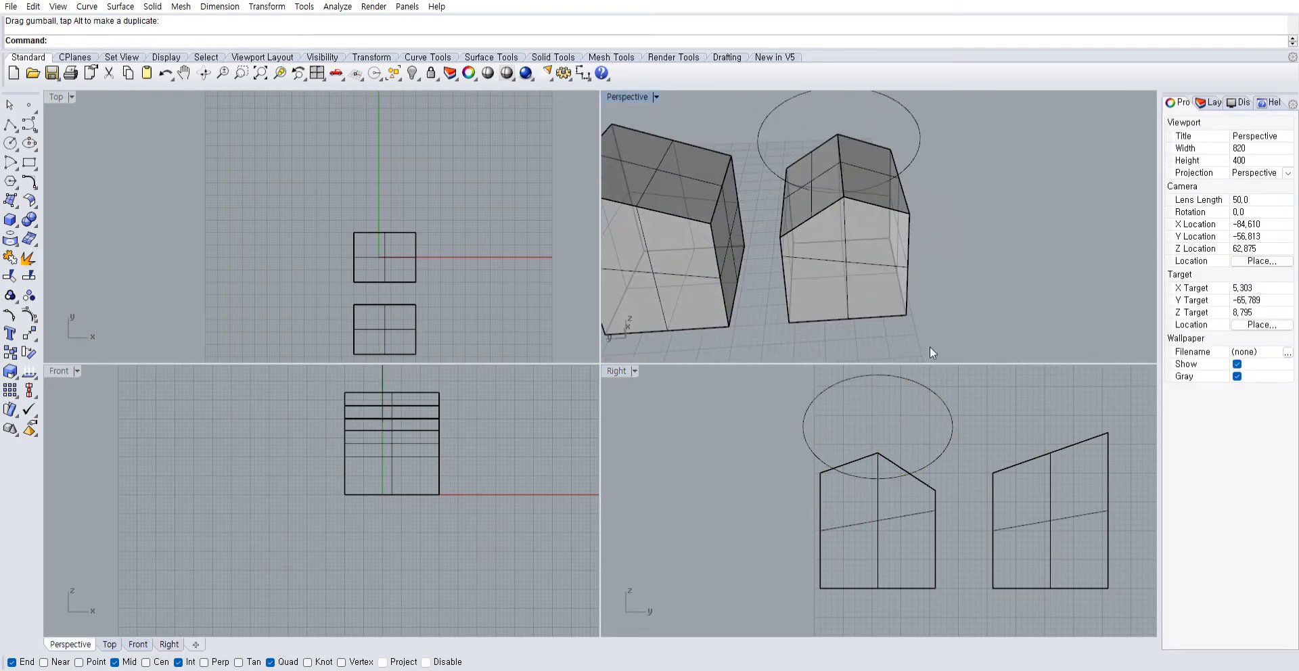
Trim away the roof peak of the gable-shaped box inside the ellipse and delete the ellipse
left_click(936, 395)
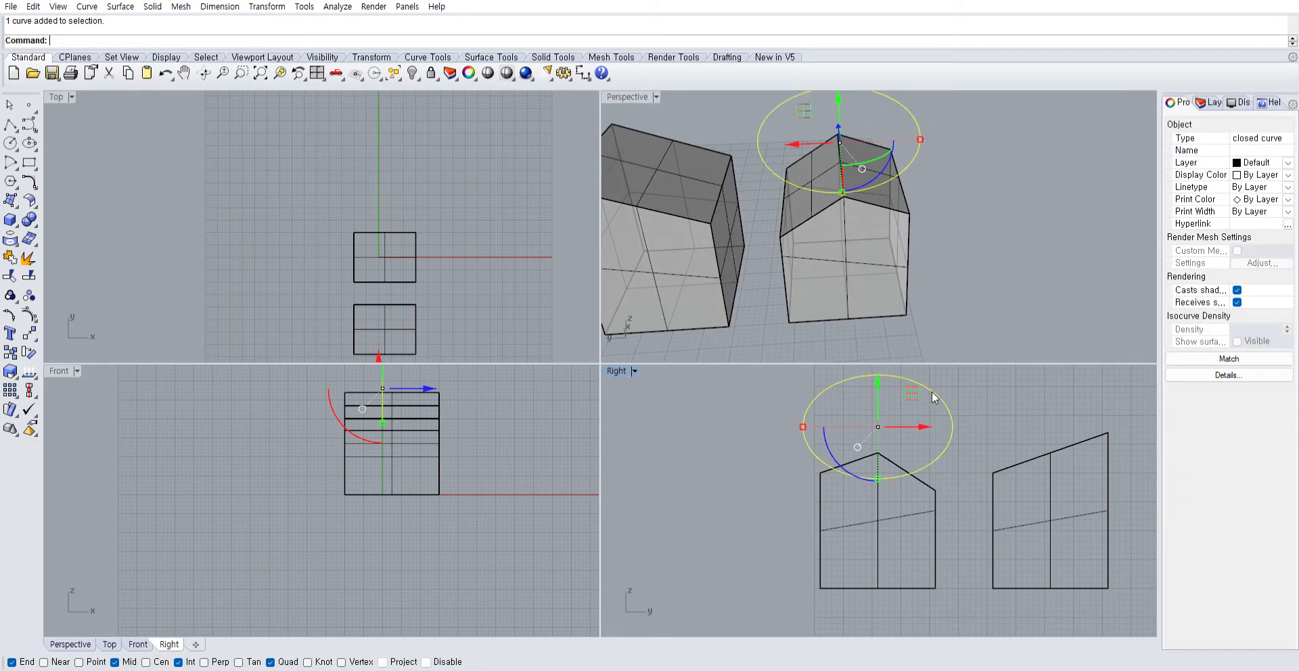
left_click(11, 272)
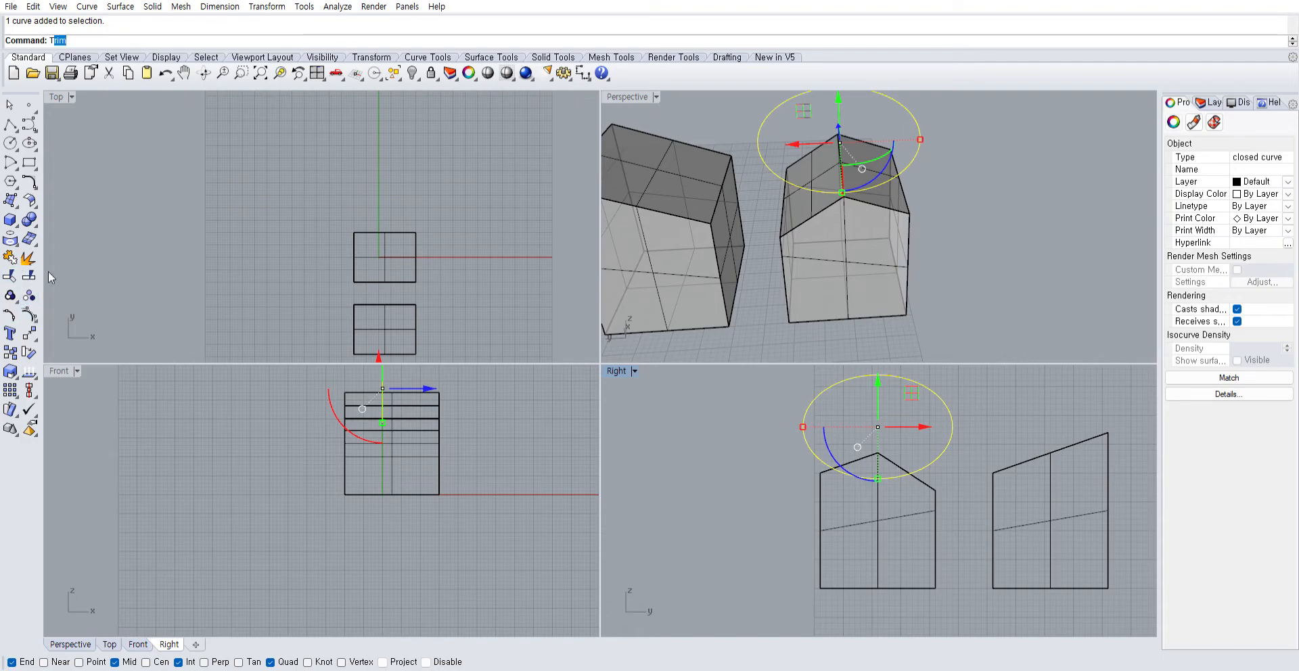
left_click(899, 451)
key("Escape")
key("Escape")
right_click_drag(940, 176, 933, 150)
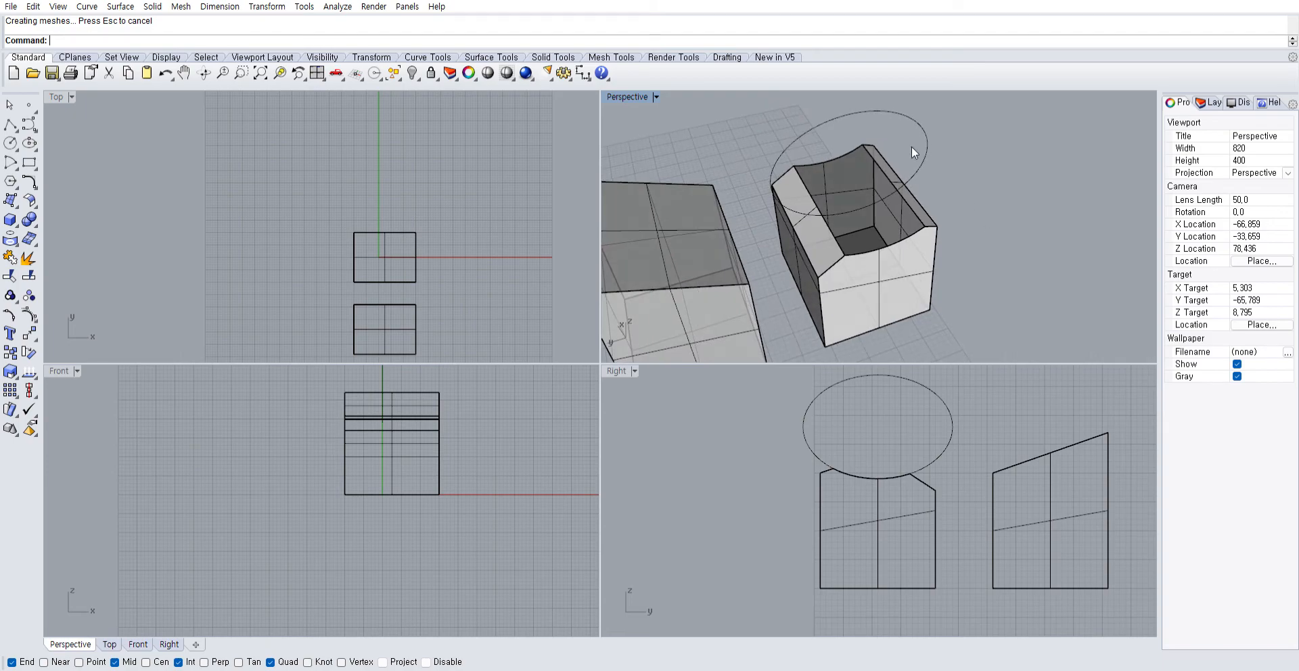
left_click(916, 149)
key("Delete")
right_click_drag(912, 150, 1032, 200)
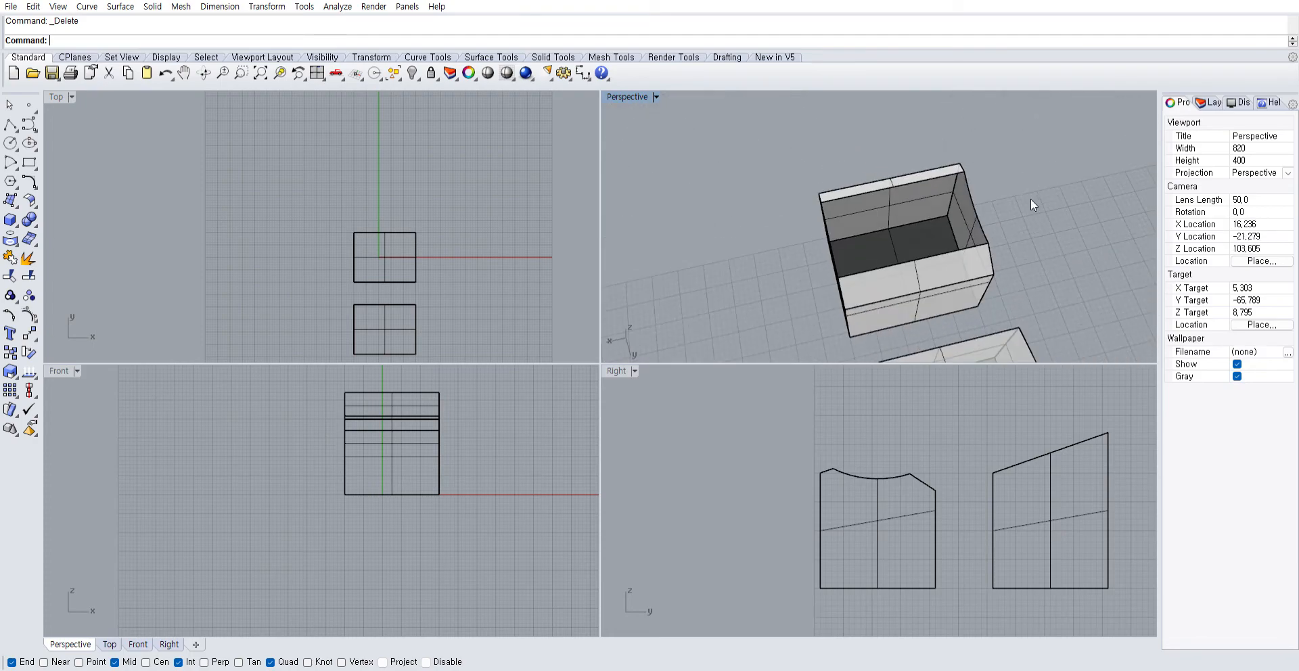
Try to cap the curved opening of the trimmed gable-shaped box
left_click(988, 236)
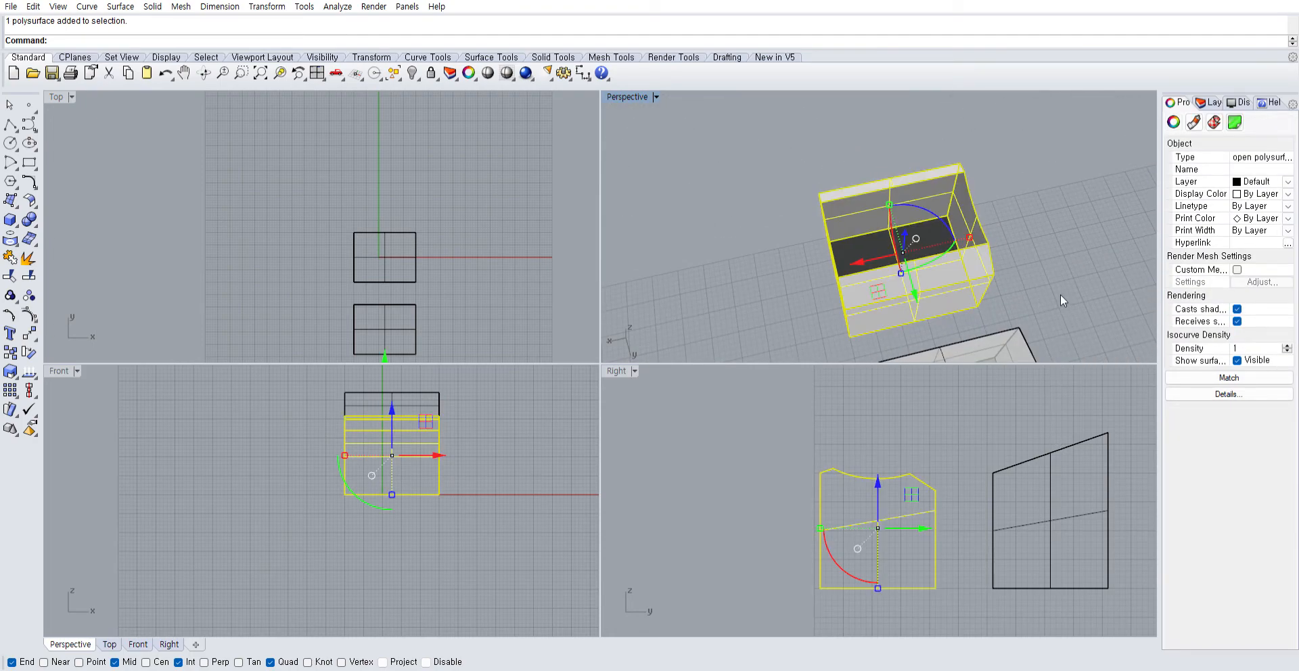
type("cap")
key("Return")
left_click(784, 259)
right_click_drag(784, 259, 738, 232)
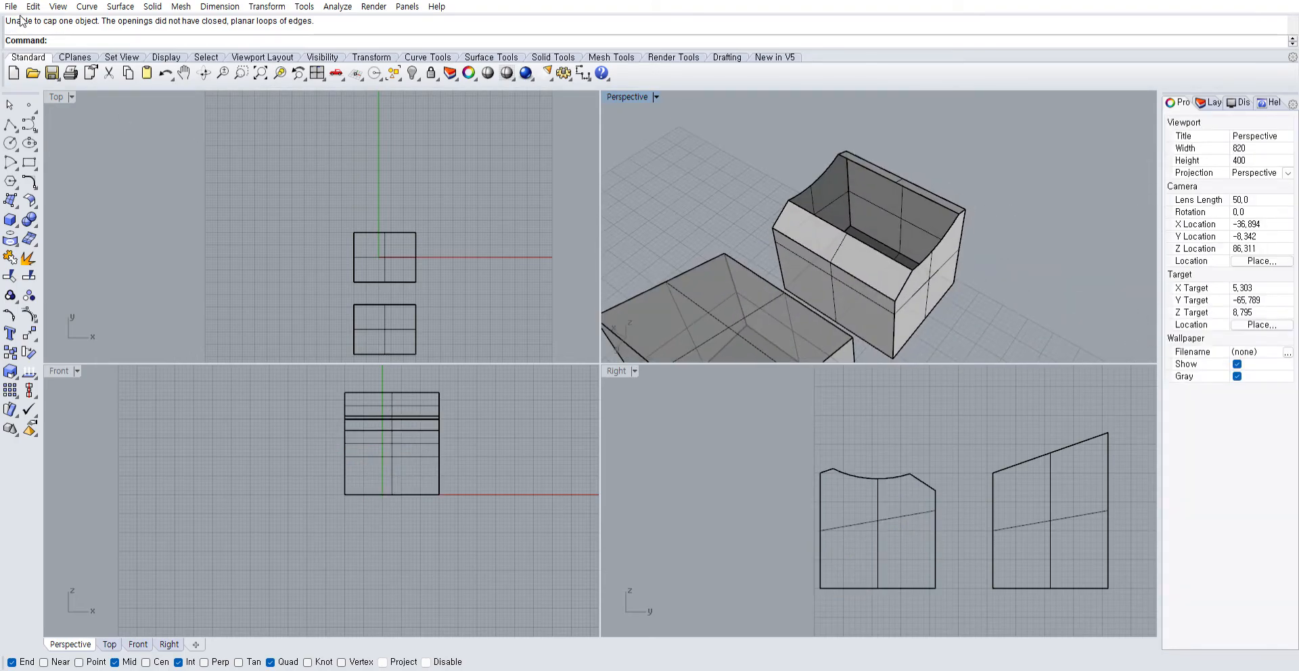
Examine the curved edges of the box's opening and compare them with the flat sloped top of the neighbouring box
right_click_drag(737, 202, 1032, 246)
scroll(874, 238, "up", 3)
scroll(832, 245, "down", 5)
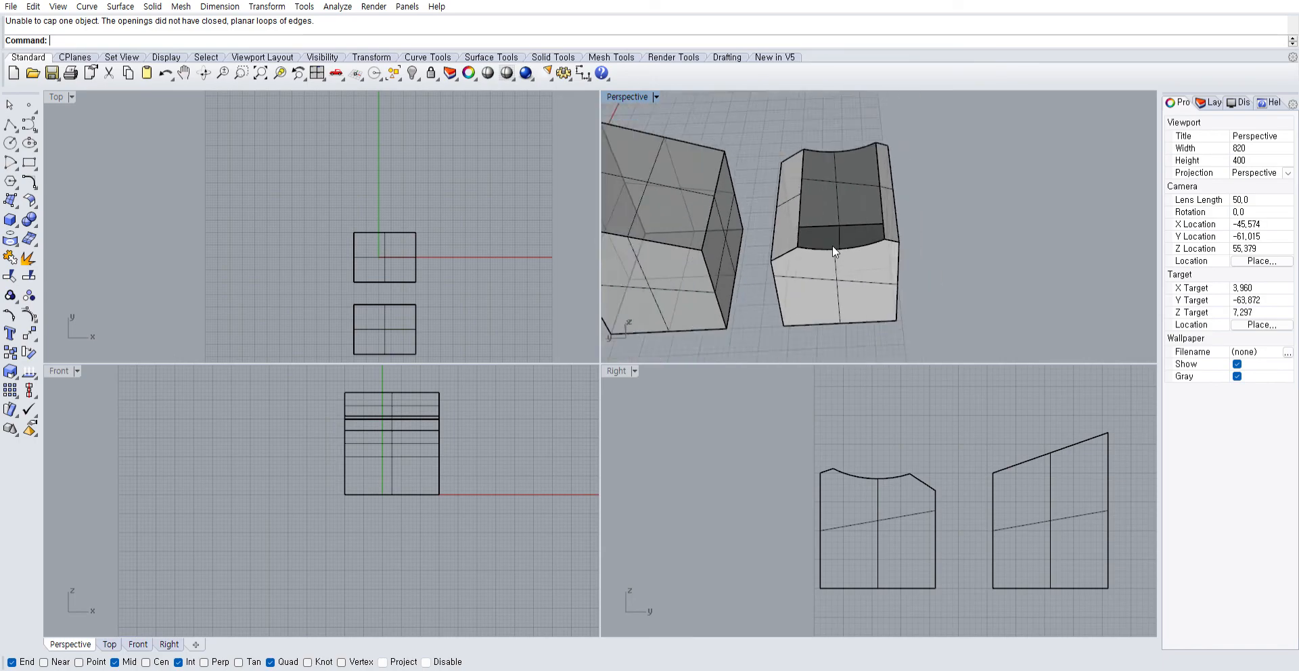
right_click_drag(805, 244, 911, 244, "shift")
scroll(763, 196, "up", 6)
right_click_drag(765, 187, 749, 177)
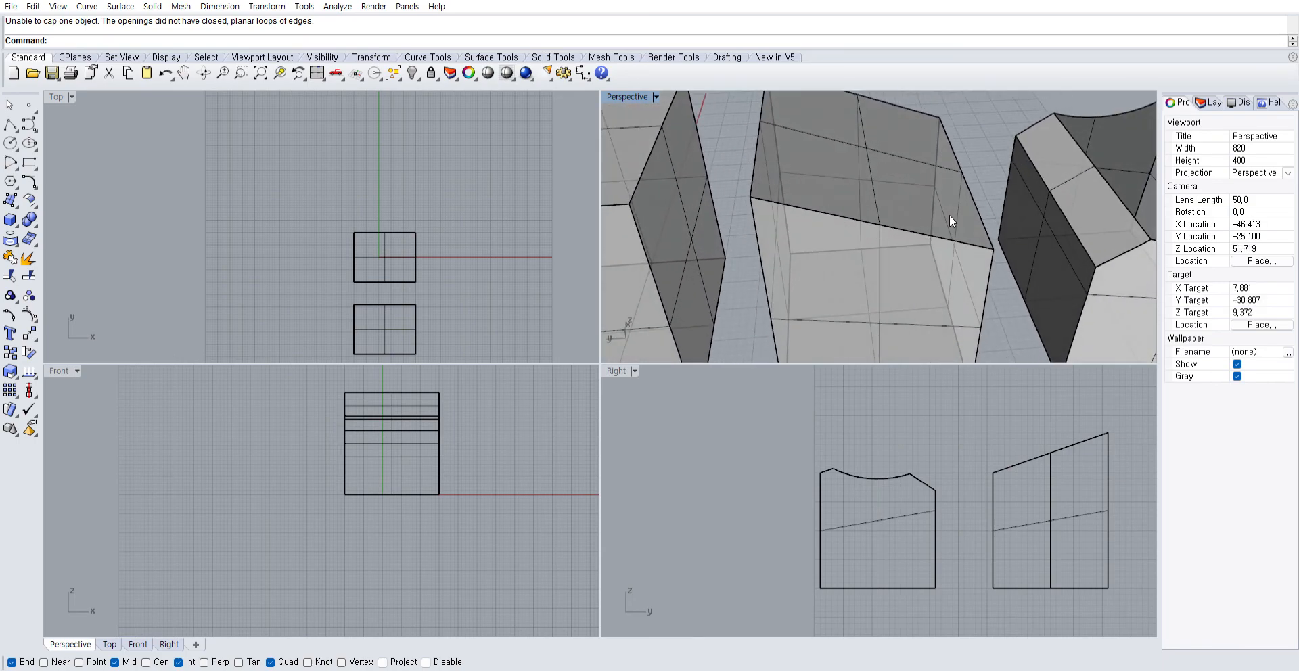
right_click_drag(949, 214, 708, 192, "shift")
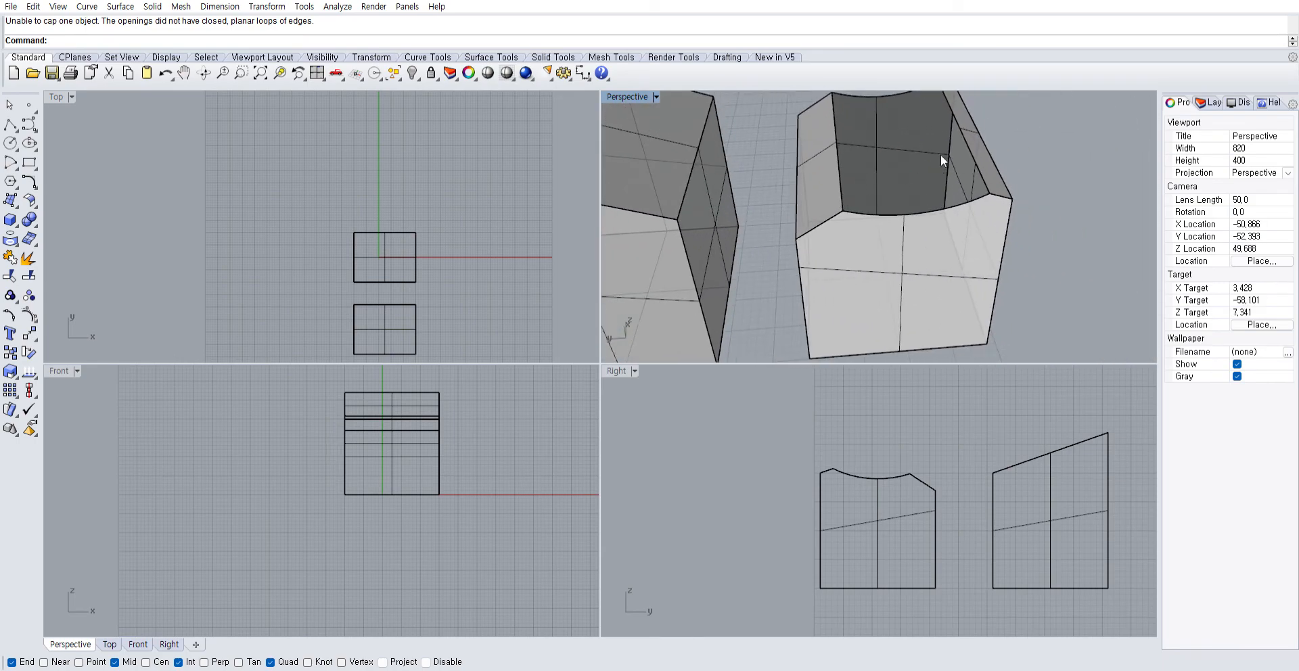
right_click_drag(942, 159, 929, 177, "shift")
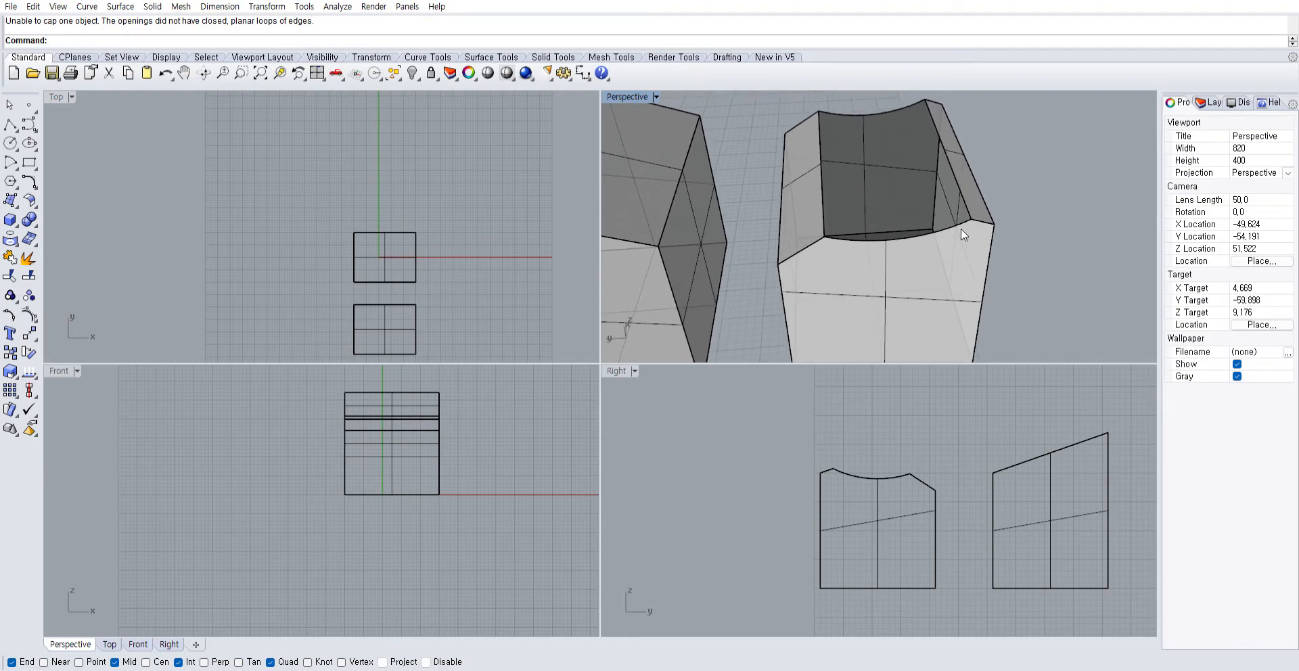
scroll(857, 191, "down", 5)
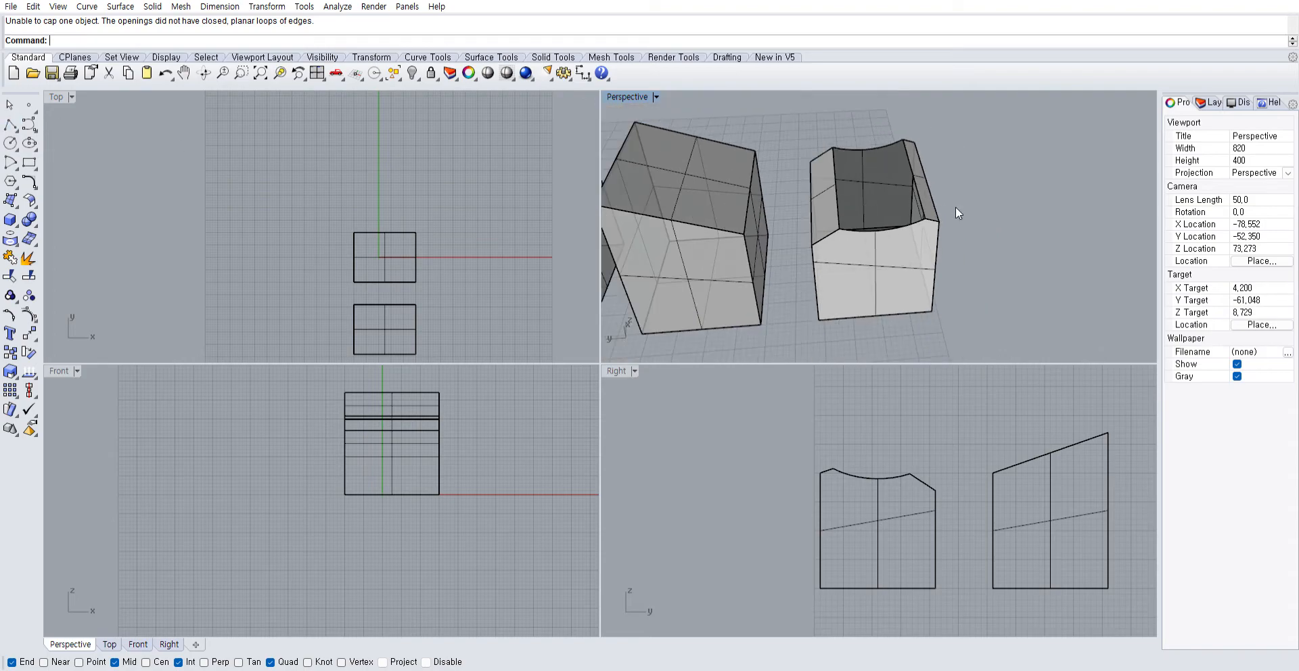
Duplicate the curved-top open box along the Y axis, placing the copy on the side away from the other boxes
right_click_drag(956, 208, 795, 214, "shift")
left_click(735, 237)
left_click_drag(698, 225, 834, 217, "alt")
key("Escape")
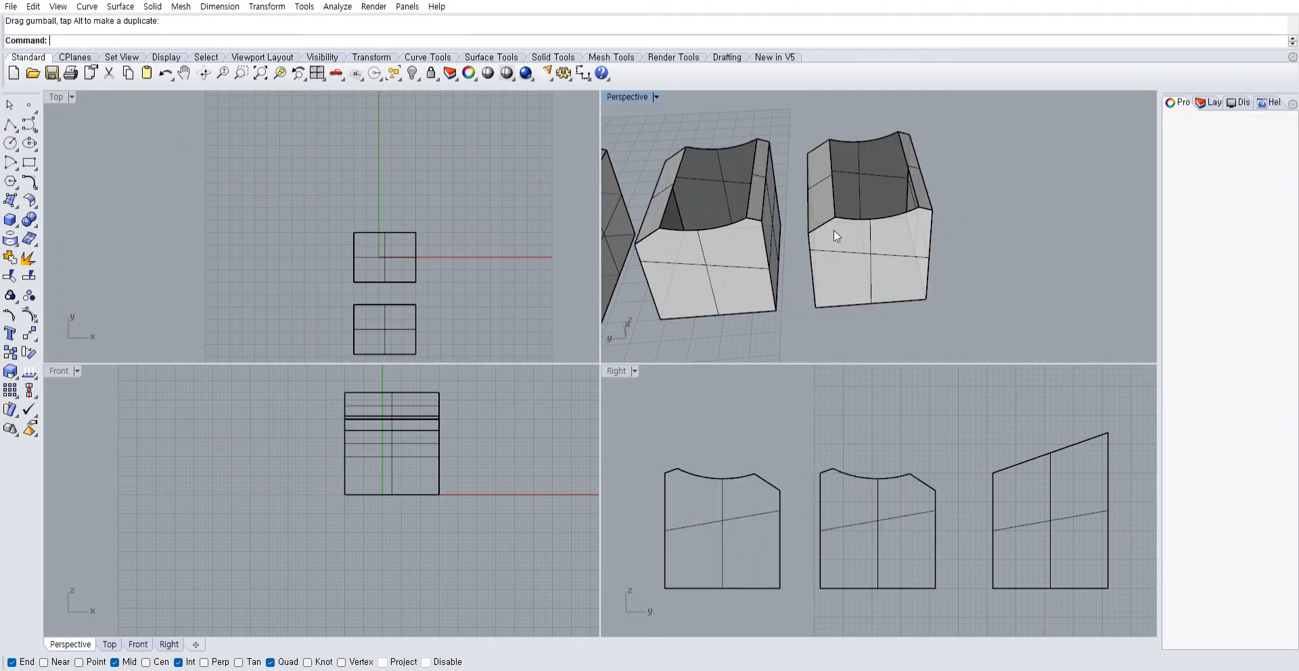
Draw a polyline across the new copy in the Right view, just below its top, with a rectangular notch in the middle
left_click(11, 125)
left_click(643, 490)
left_click(720, 497)
left_click(711, 513)
left_click(745, 513)
left_click(744, 489)
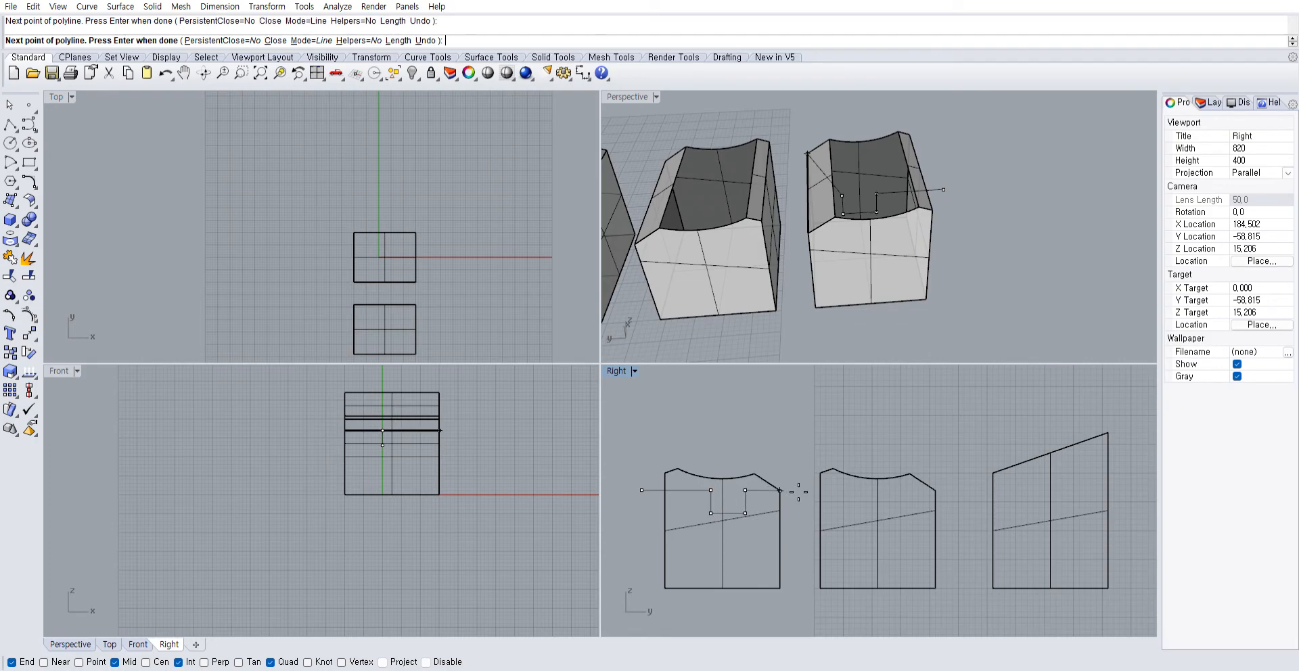
left_click(803, 491)
key("Return")
Trim away the top of the new copy above the notched polyline and delete the polyline
left_click(903, 242)
left_click(951, 172)
left_click(941, 177)
type("trim")
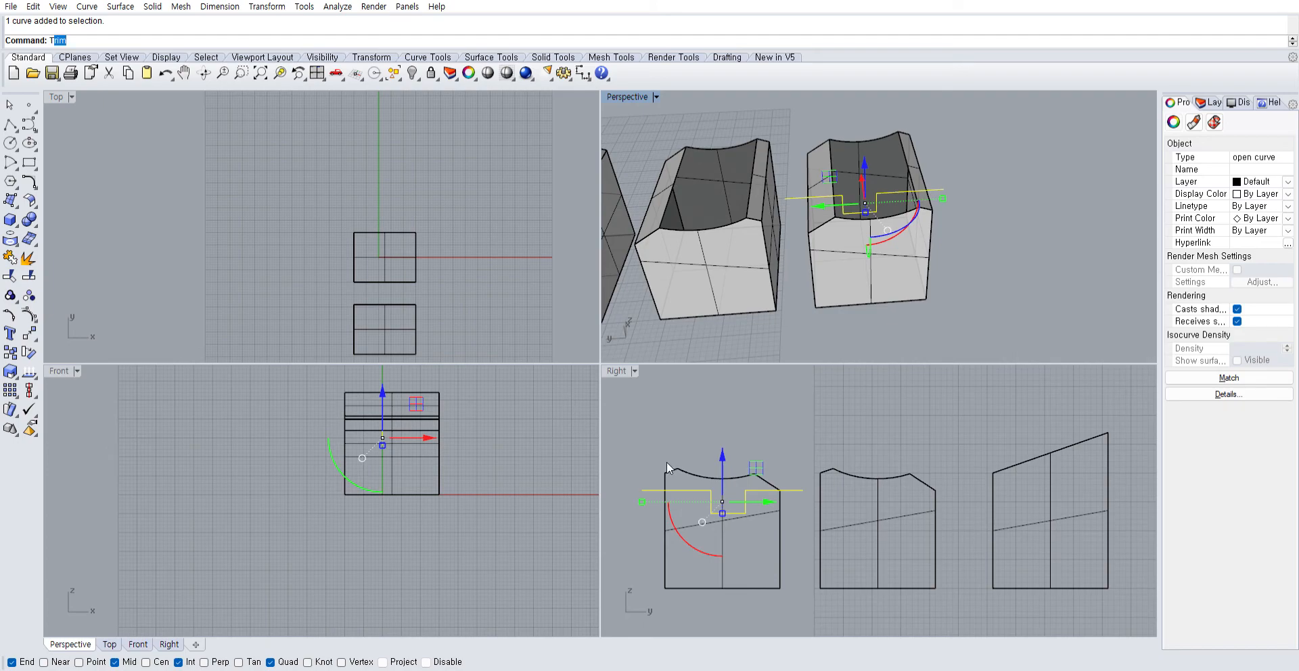
key("Return")
left_click(665, 479)
key("Return")
left_click(766, 436)
left_click(941, 178)
left_click(940, 174)
Try to cap the notched opening of the new copy
right_click_drag(940, 175, 895, 207)
left_click(895, 207)
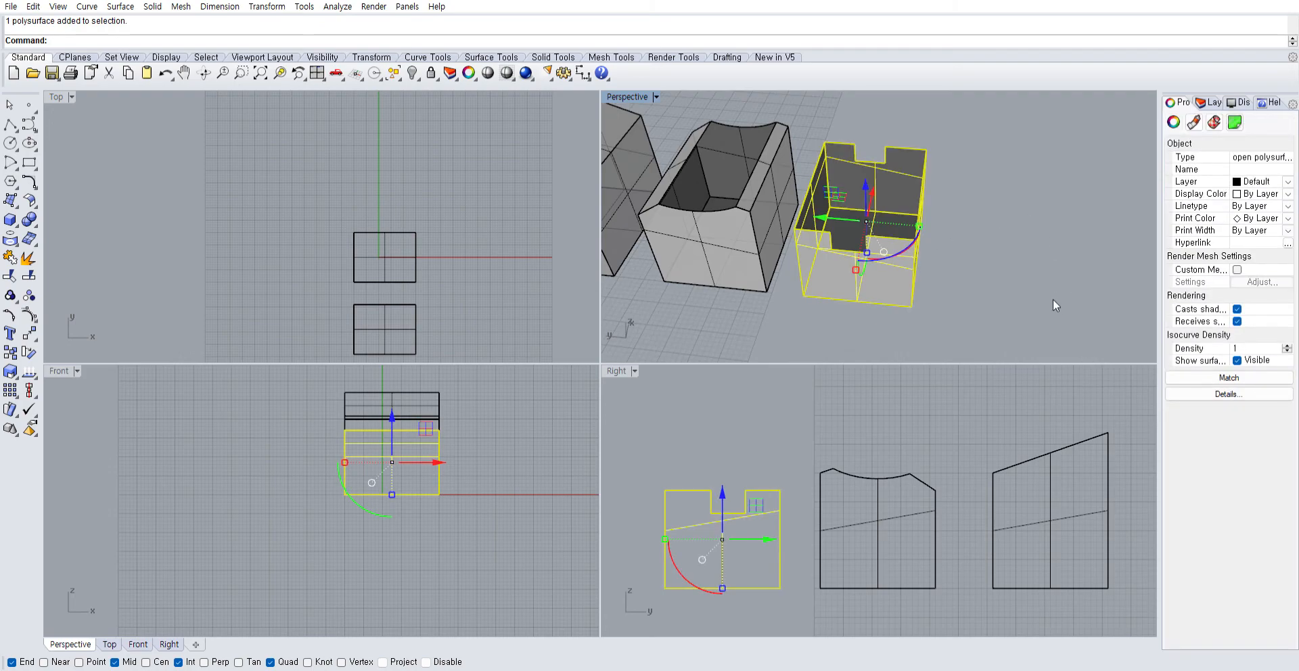
type("cap")
key("Return")
left_click(964, 274)
right_click_drag(965, 274, 971, 239)
right_click_drag(914, 169, 493, 188)
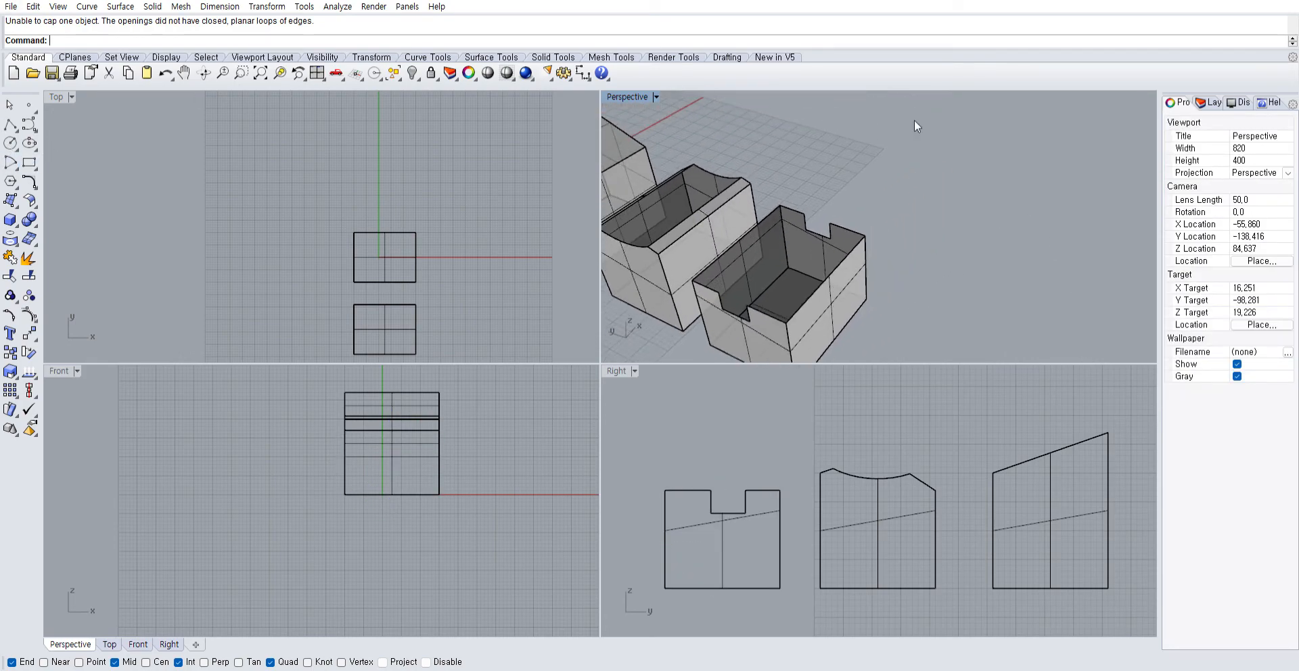
right_click_drag(959, 218, 1001, 189)
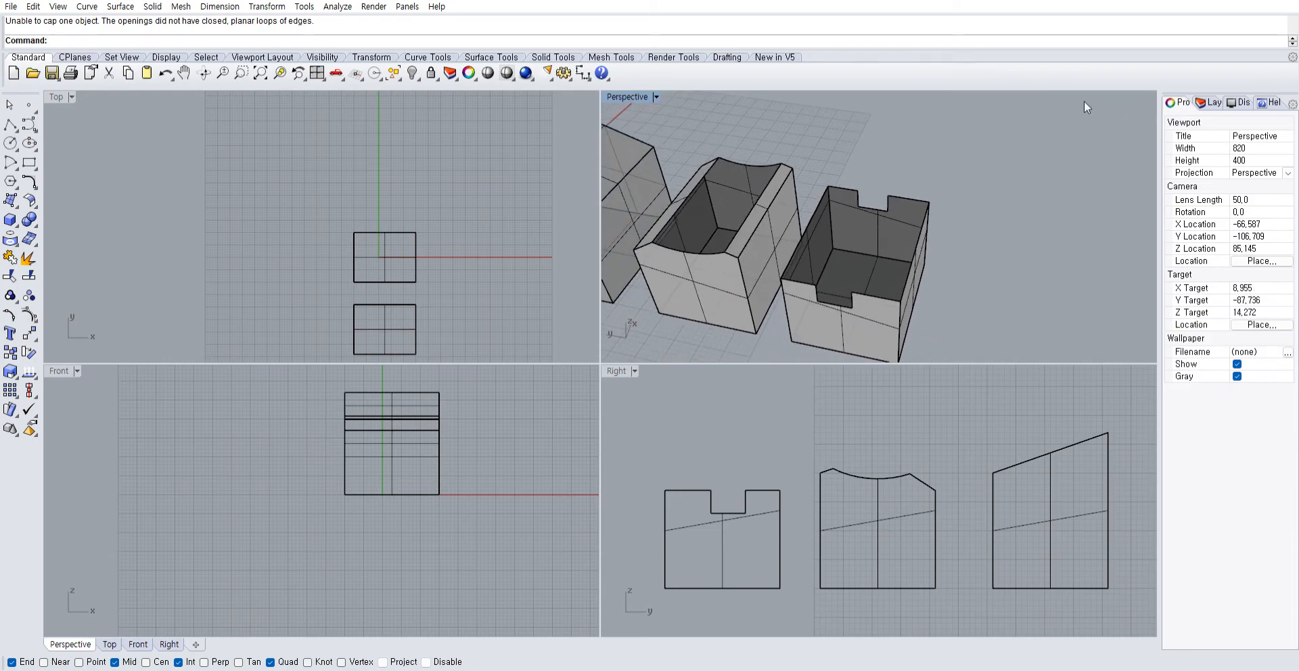
Try lofting a surface between the two notch-bottom edges of the notched box, and undo the loft
type("loft")
key("Return")
left_click(874, 201)
left_click(828, 300)
key("Return")
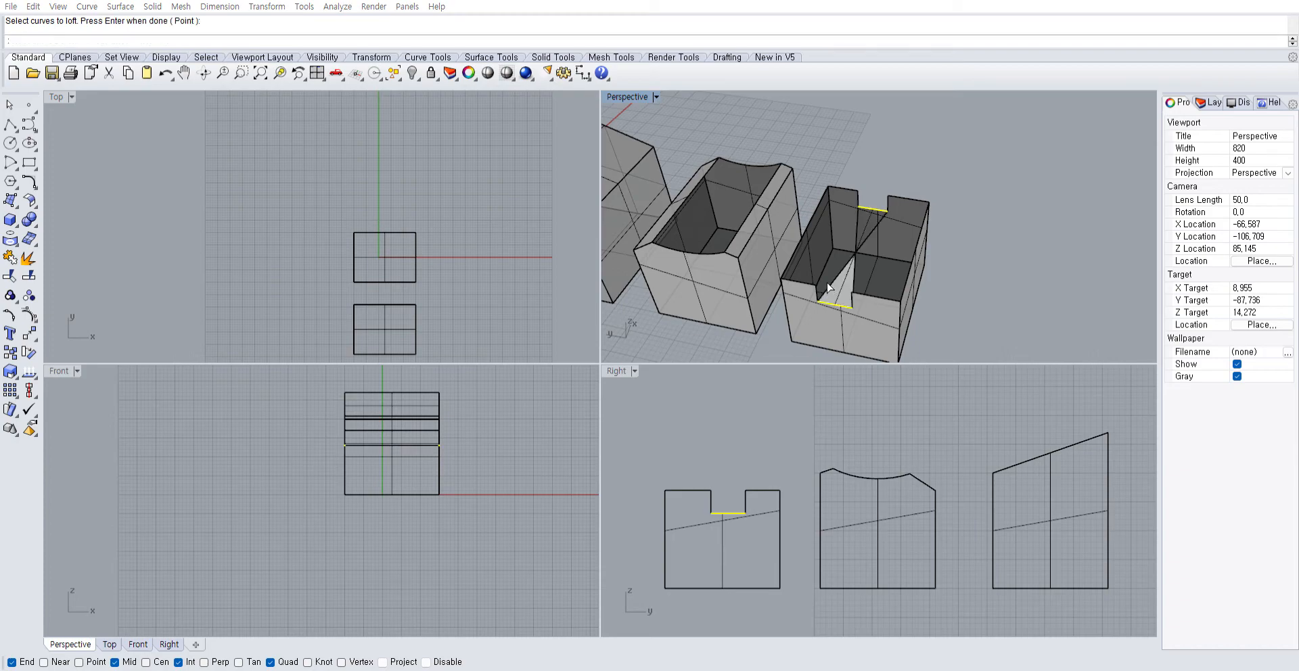
key("Return")
key("ctrl+z")
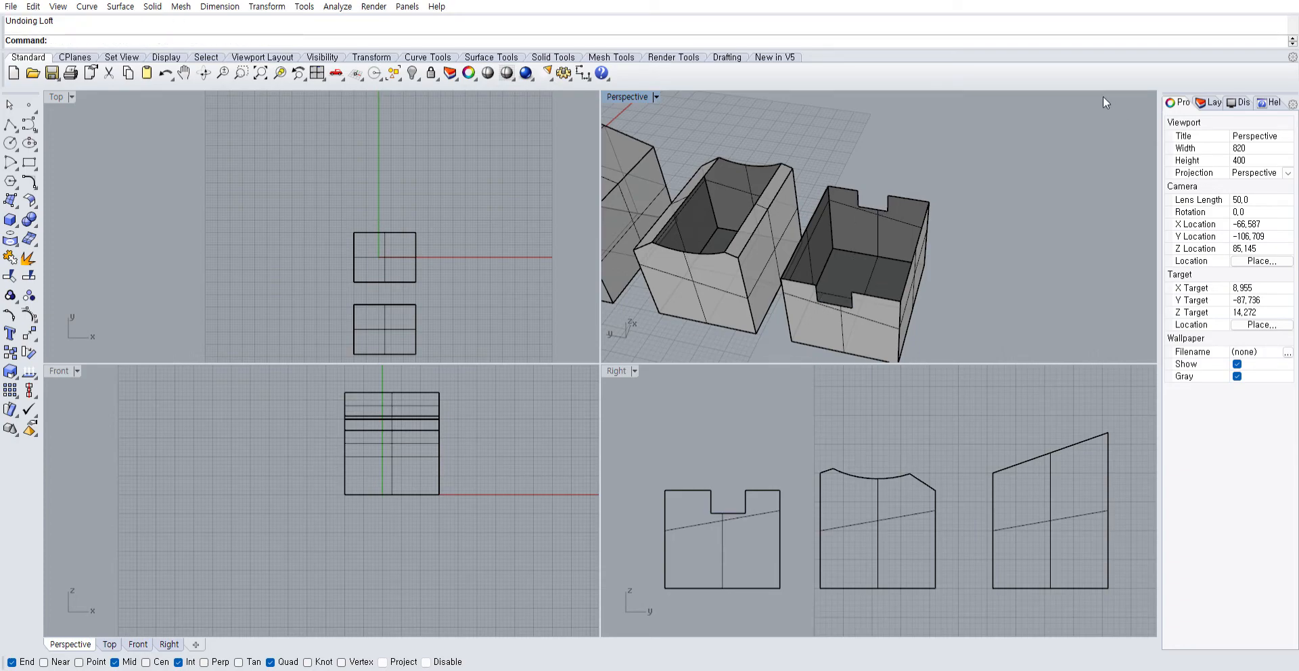
Loft a surface between the two notch-bottom edges of the notched box
key("Return")
right_click_drag(1102, 100, 895, 194)
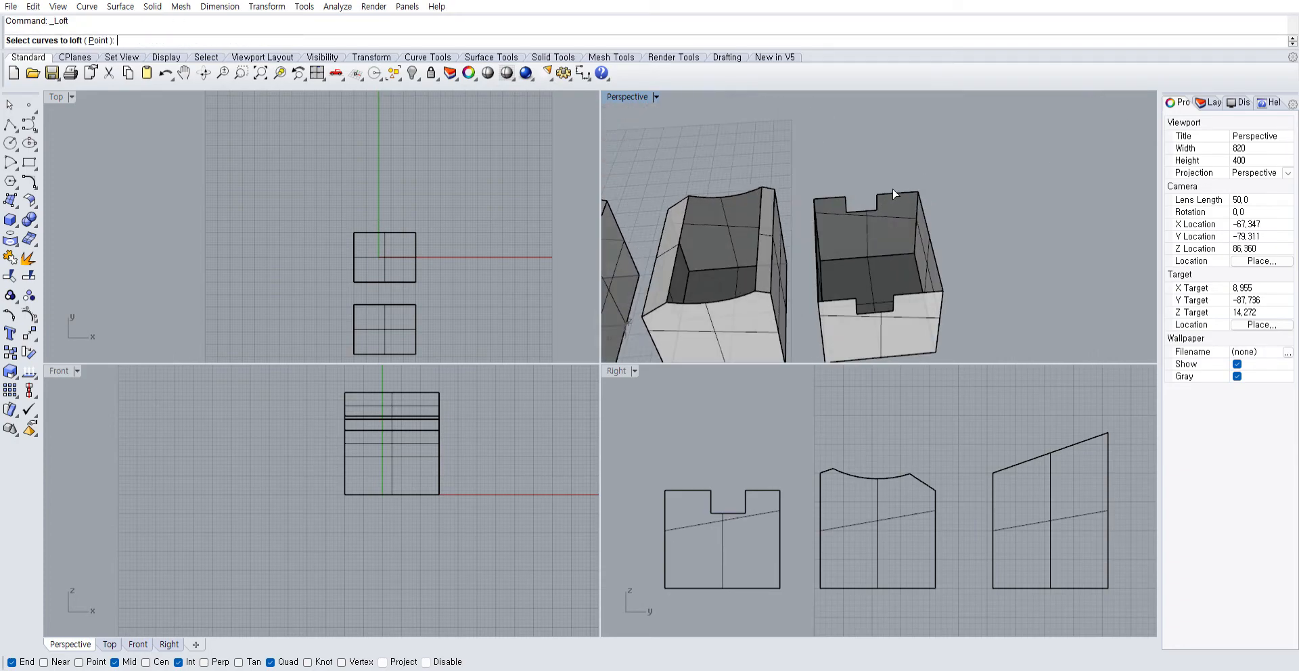
left_click(884, 310)
key("Return")
key("Return")
Loft a vertical wall along one side of the notch between its two matching short edges
right_click_drag(891, 302, 943, 253)
key("Return")
left_click(861, 207)
left_click(955, 265)
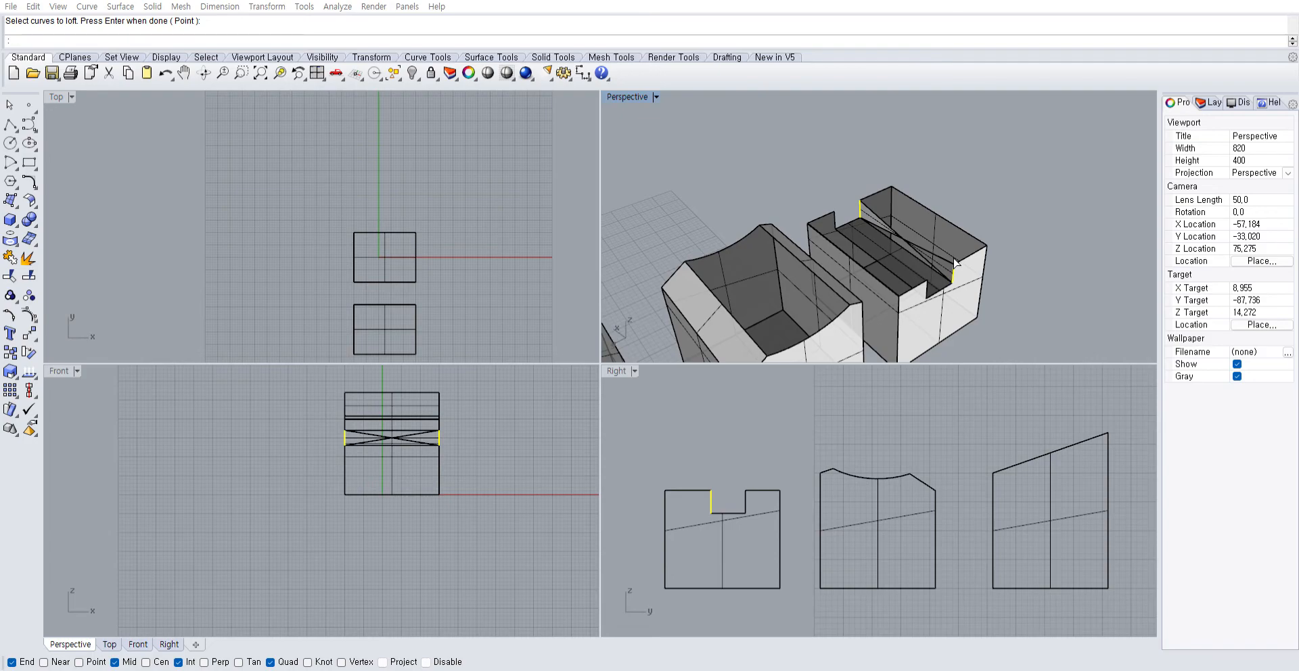
key("Escape")
key("Return")
left_click(861, 200)
left_click(956, 265)
key("Return")
key("Return")
Loft the opposite vertical notch wall between its two matching short edges
right_click_drag(950, 226, 816, 234)
key("Return")
left_click(861, 196)
left_click(809, 284)
key("Escape")
Loft a flat surface over the top opening on one side of the notch
key("Return")
left_click(915, 197)
key("Escape")
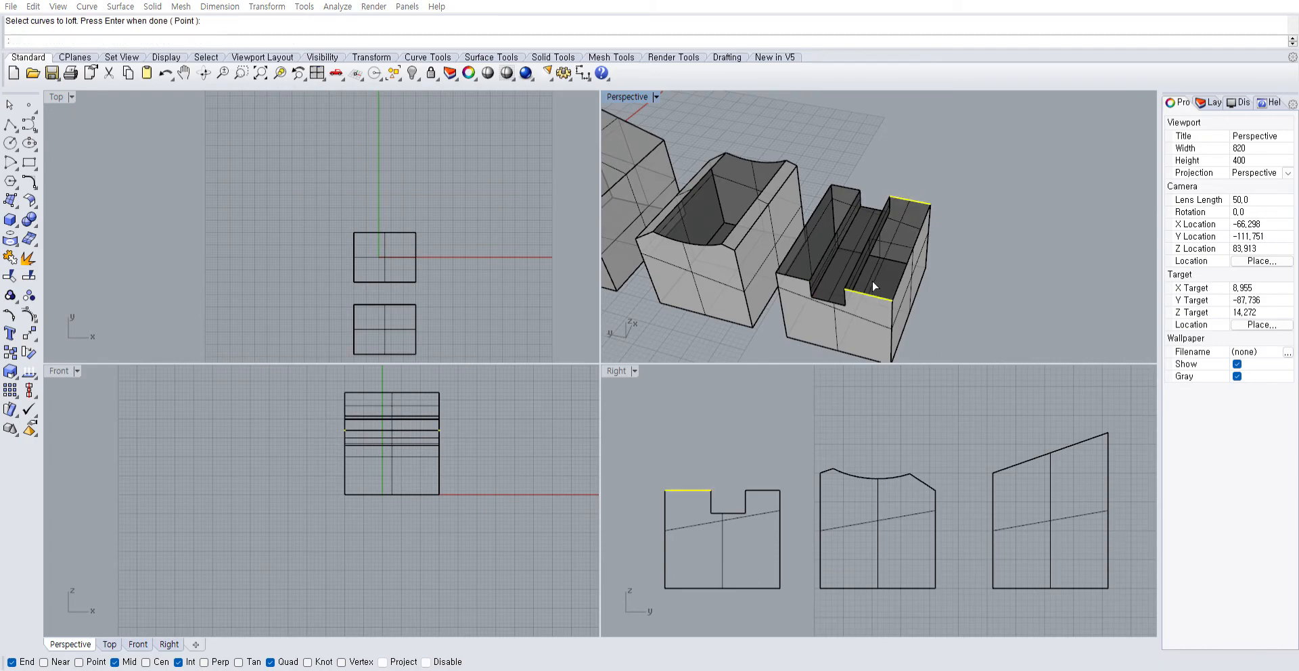
Join the four lofted surfaces with the notched box
scroll(869, 274, "down", 5)
left_click_drag(862, 214, 861, 216)
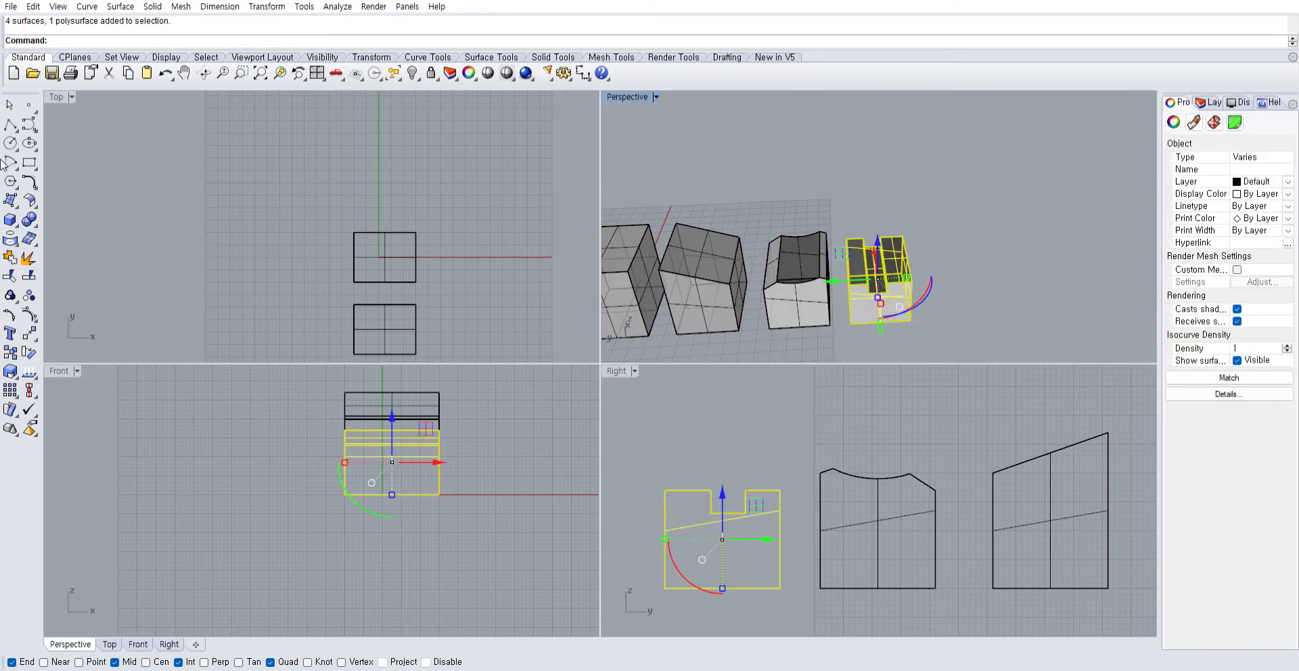
left_click(11, 259)
left_click(816, 174)
Cap the one remaining opening of the joined notched box and inspect the result
right_click_drag(862, 211, 850, 271)
scroll(850, 271, "up", 5)
left_click(849, 271)
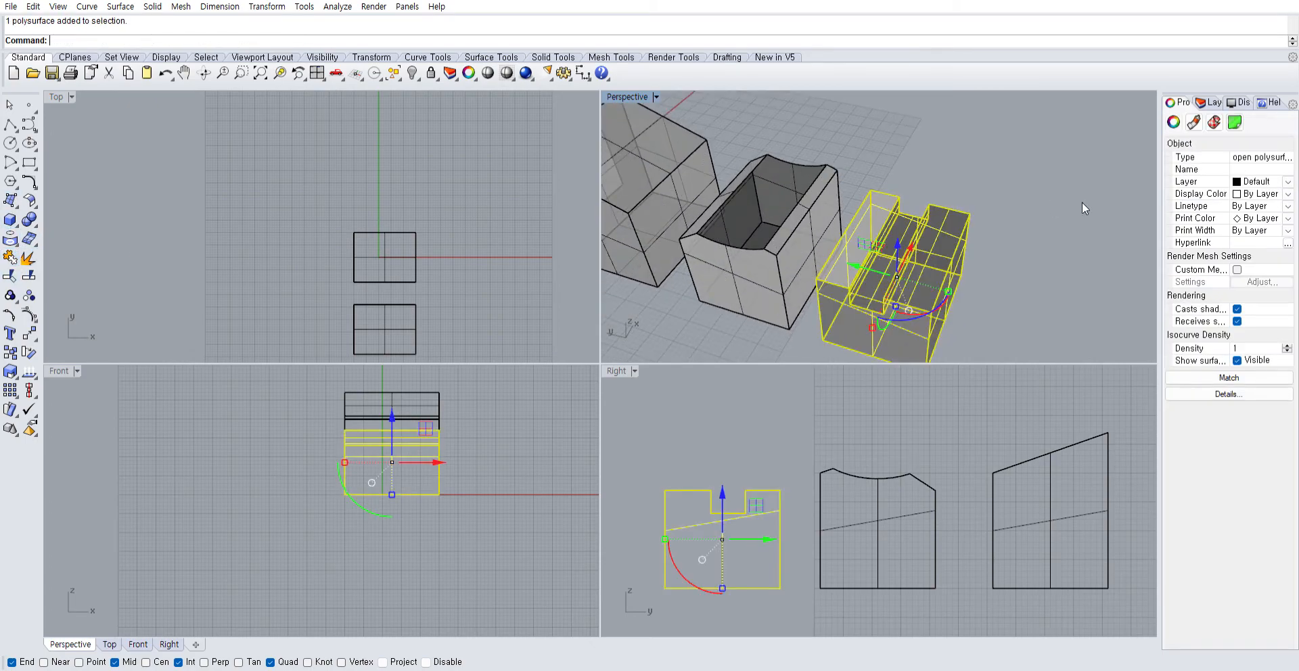
type("cap")
key("Return")
left_click(919, 184)
right_click_drag(865, 217, 943, 237)
Undo the cap and the join of the notched box
left_click(943, 237)
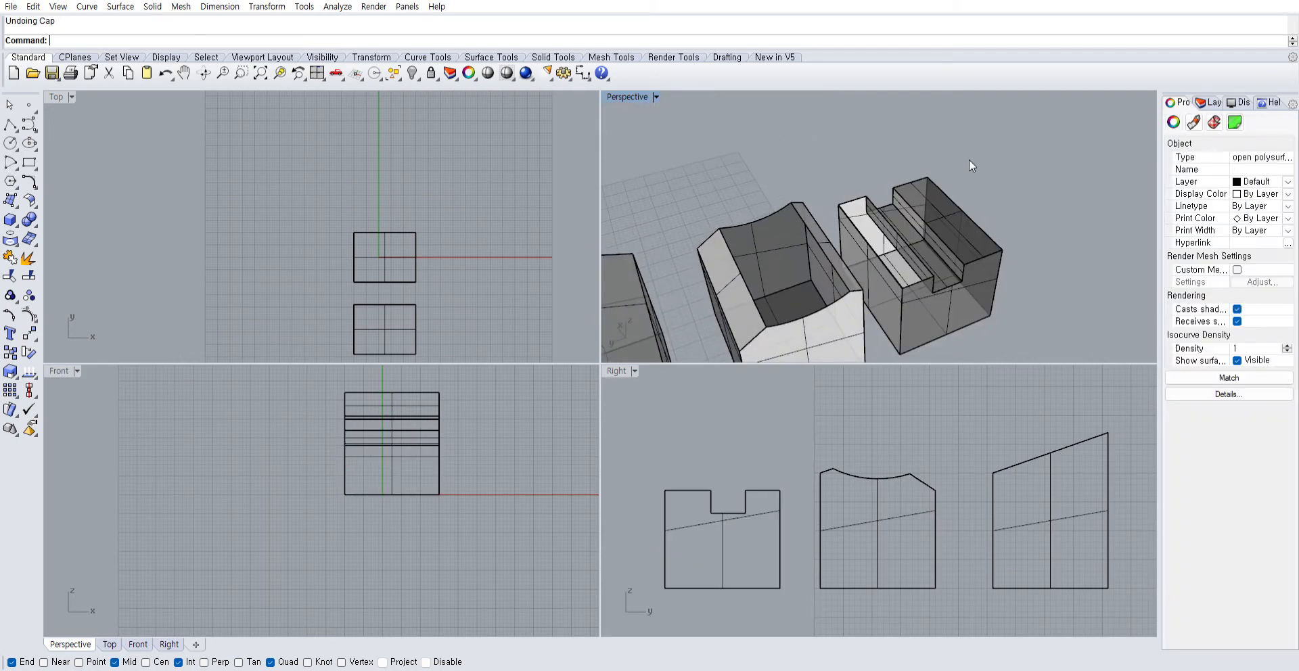
left_click(968, 160)
right_click_drag(968, 160, 910, 238)
left_click(933, 222)
left_click(988, 178)
key("ctrl+z")
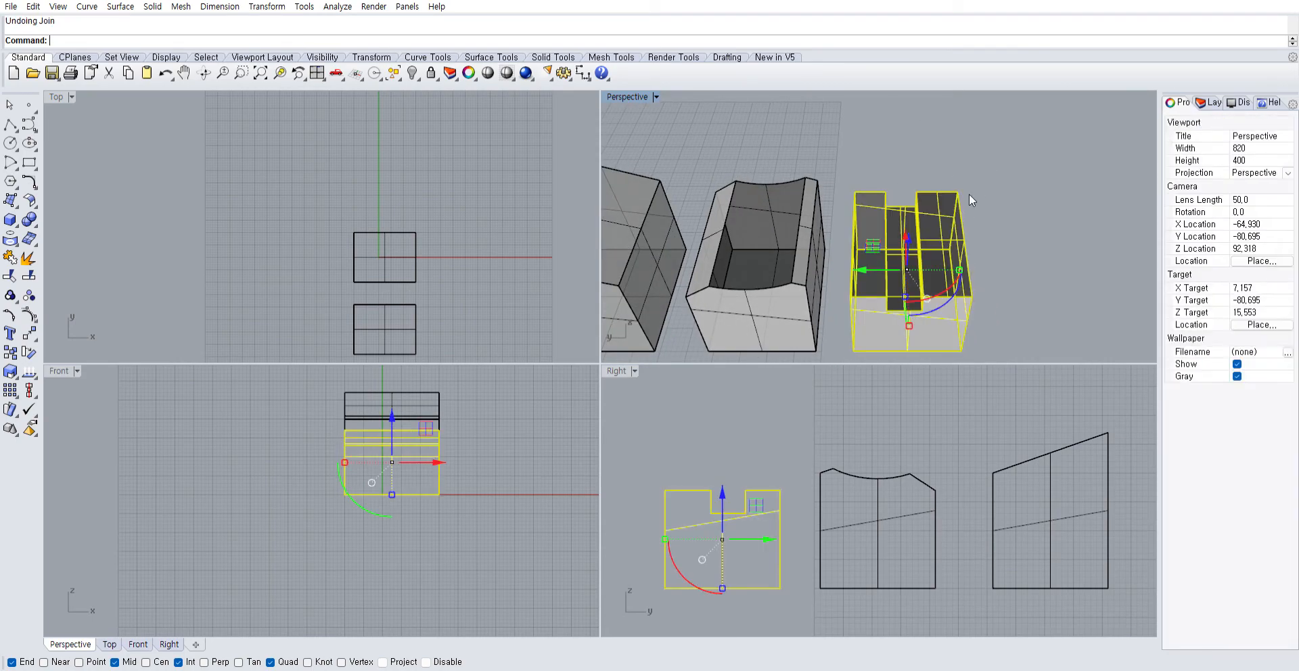
Delete the lofted flat surface covering the top beside the notch
left_click(941, 226)
left_click(1000, 226)
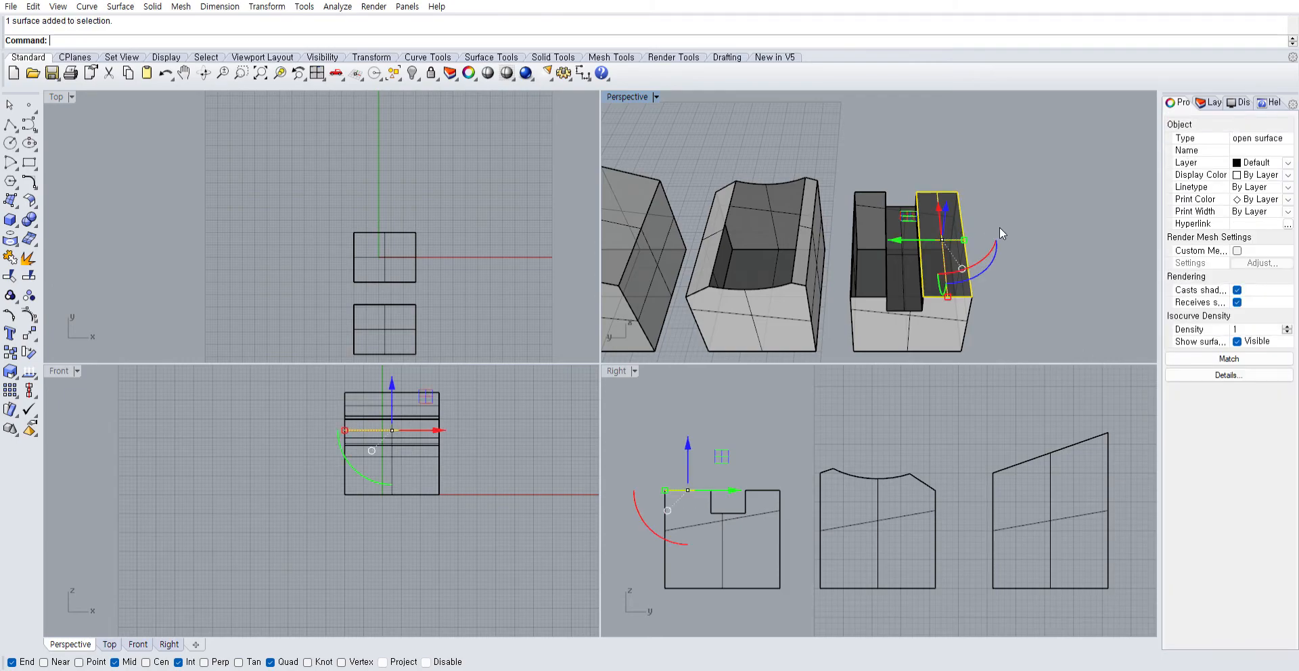
key("Delete")
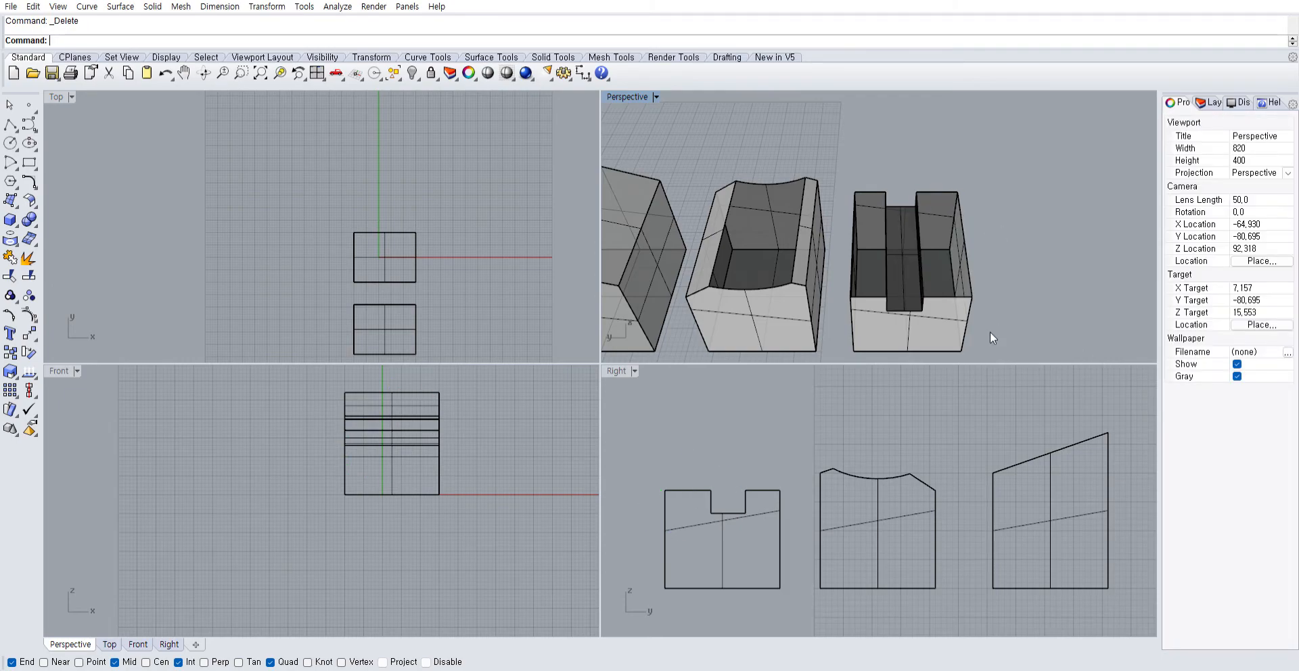
Join the notch bottom and its two walls with the notched box
left_click_drag(990, 337, 866, 181)
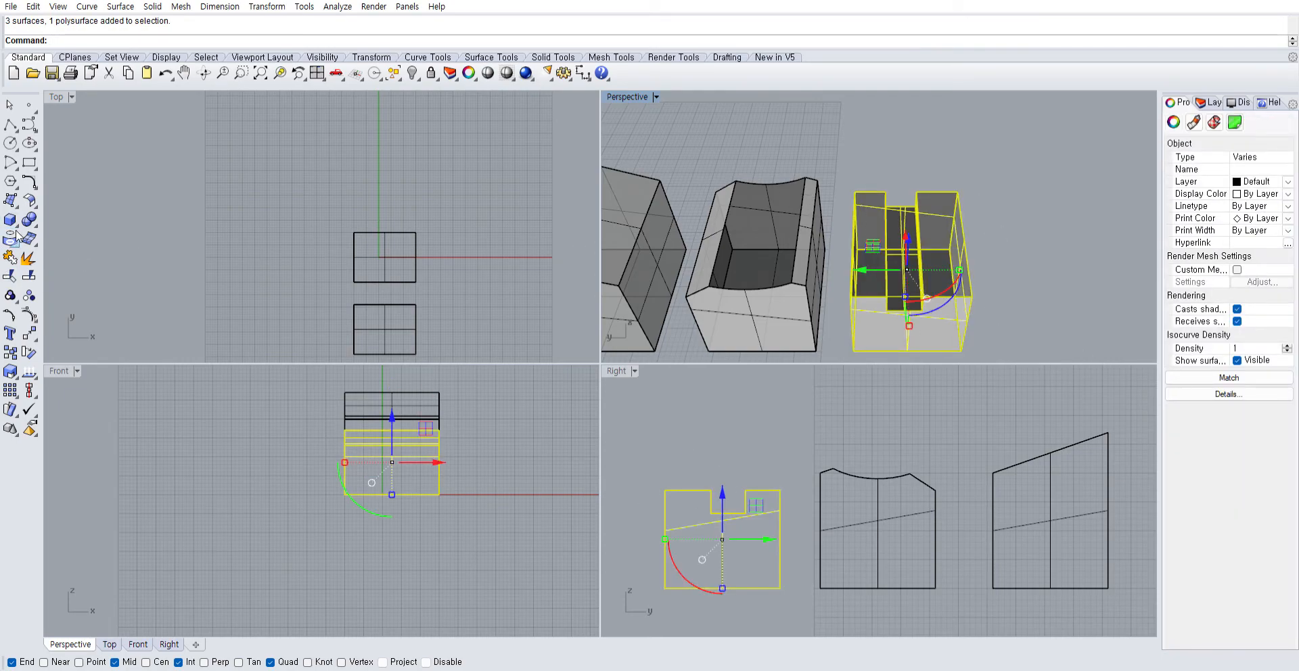
left_click(10, 257)
right_click_drag(743, 146, 892, 296)
left_click(892, 296)
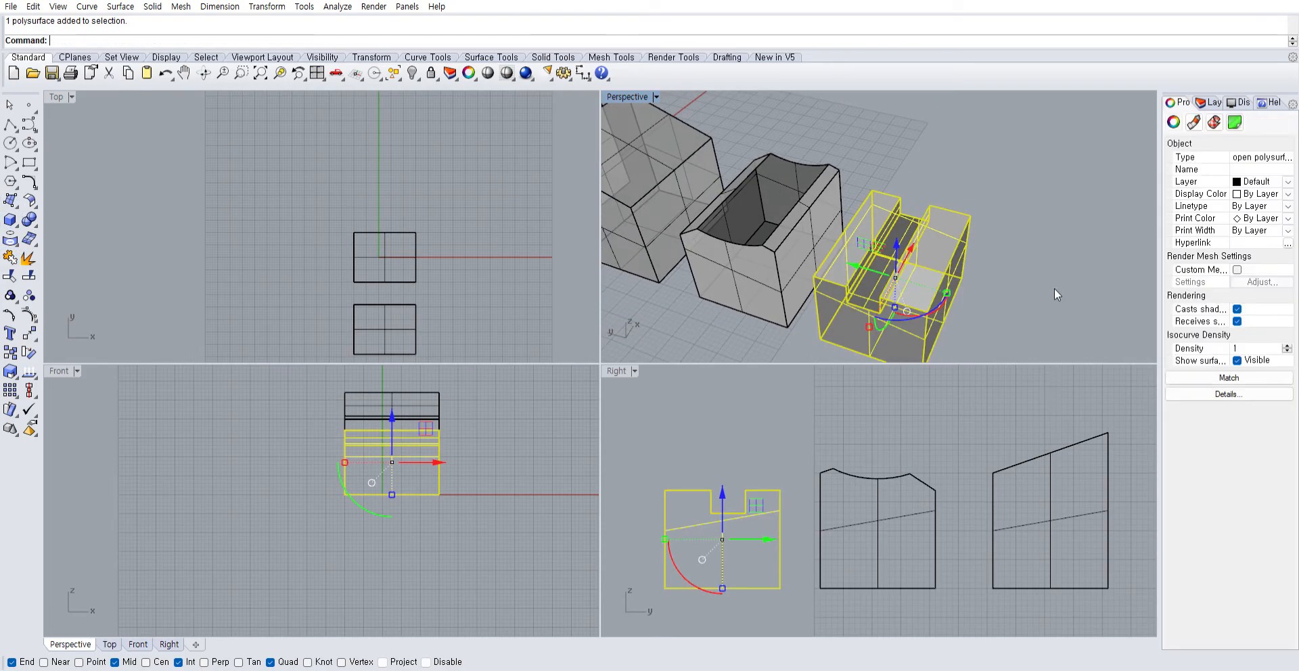
Cap the two top openings beside the notch on the joined box
type("cap")
key("Return")
left_click(898, 122)
right_click_drag(898, 122, 954, 226)
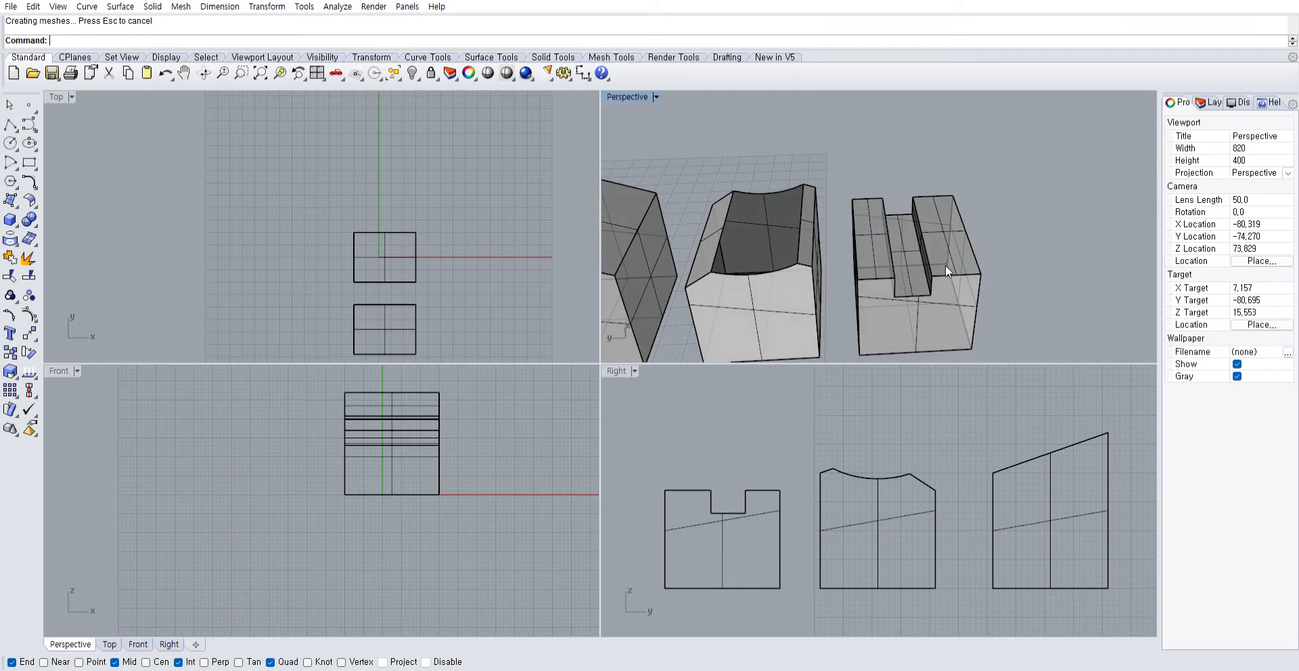
Undo the latest cap and join so the notch surfaces are separate again
right_click_drag(924, 232, 929, 169)
key("ctrl+z")
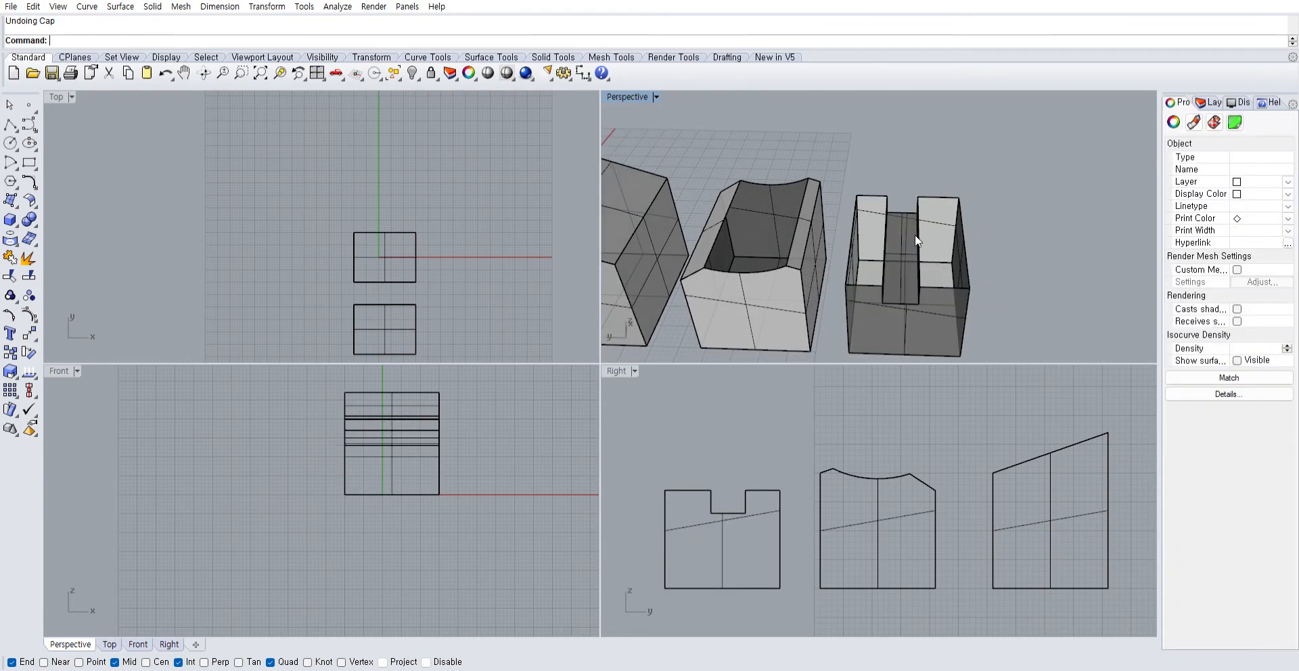
left_click(908, 242)
key("ctrl+z")
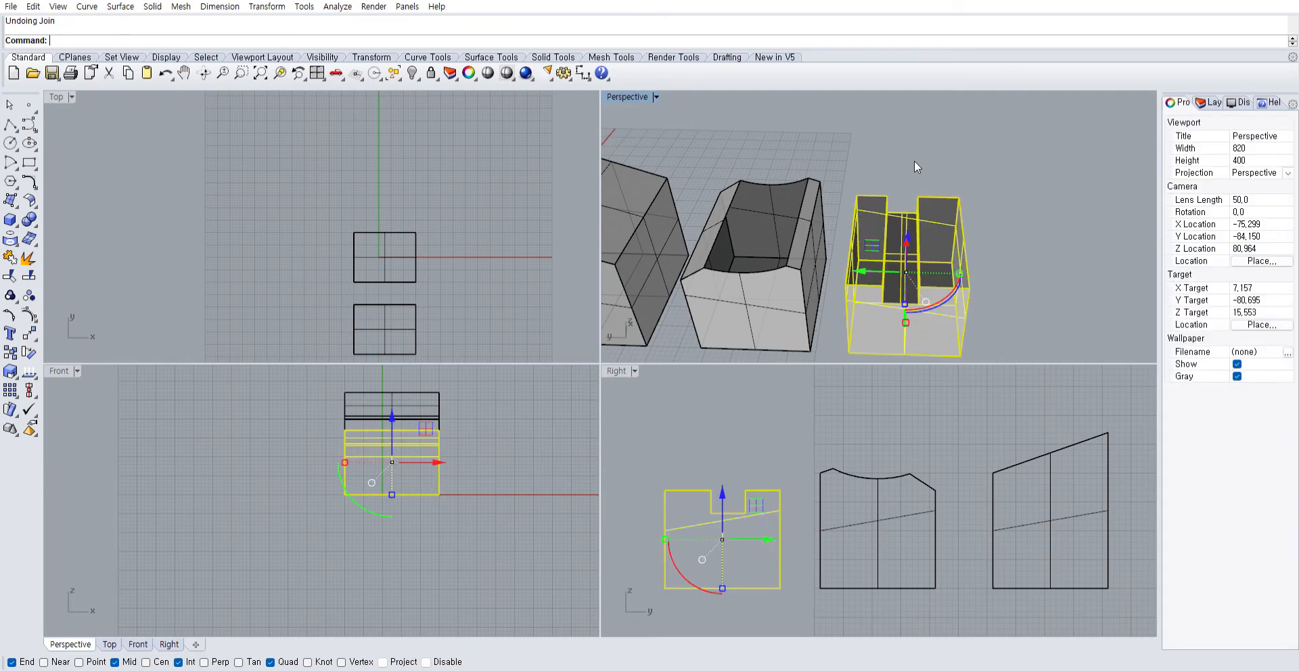
Delete the lofted surface at the bottom of the notch
left_click(914, 168)
right_click_drag(911, 186, 888, 240)
left_click(887, 241)
left_click(894, 224)
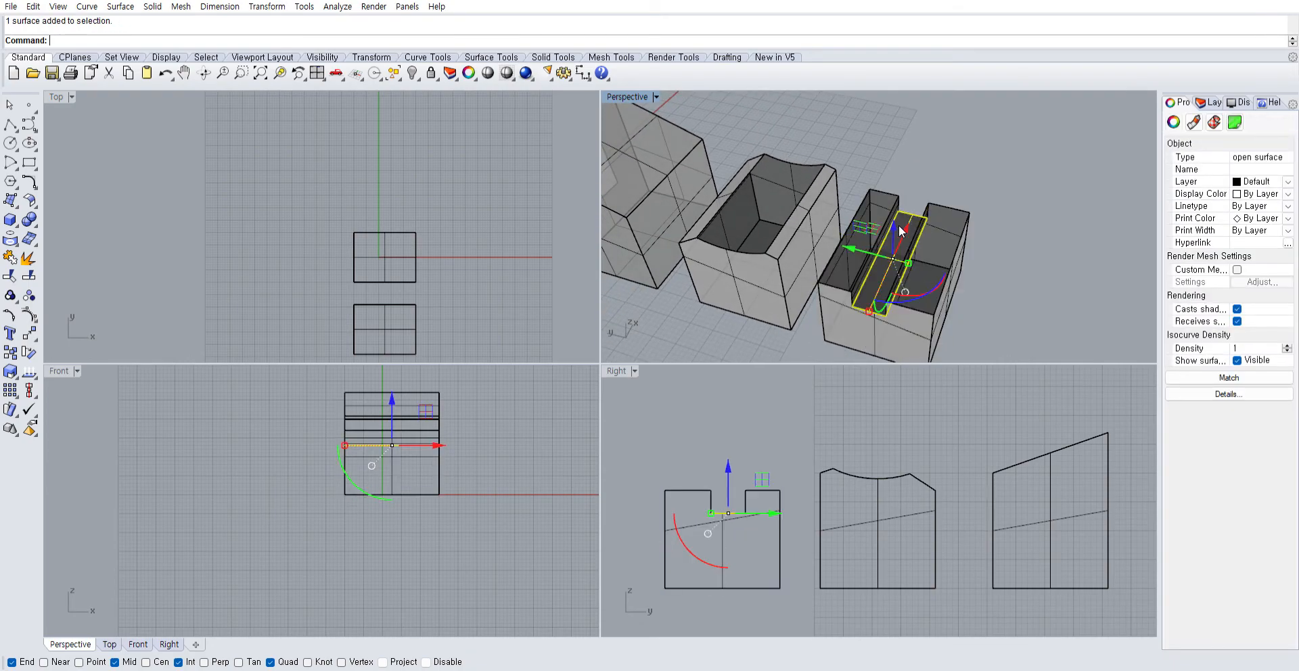
key("Delete")
Join the two vertical notch walls with the notched box and cap its remaining openings
right_click_drag(1041, 230, 936, 258)
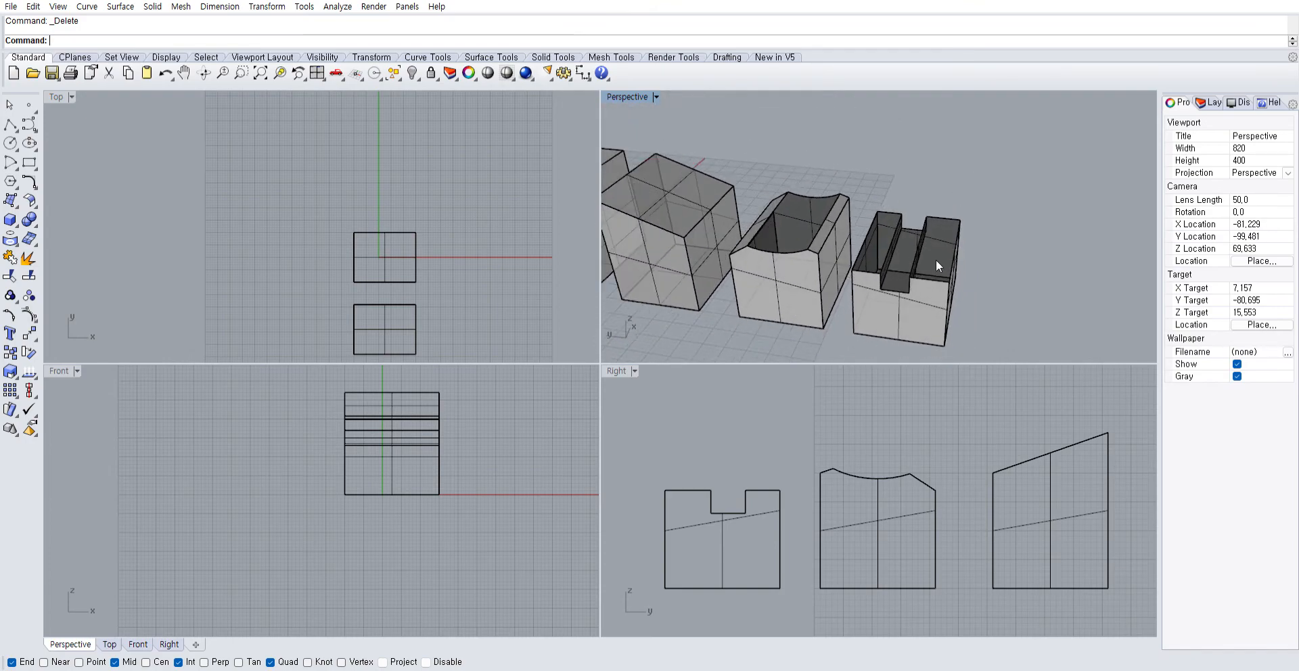
left_click_drag(868, 181, 868, 195)
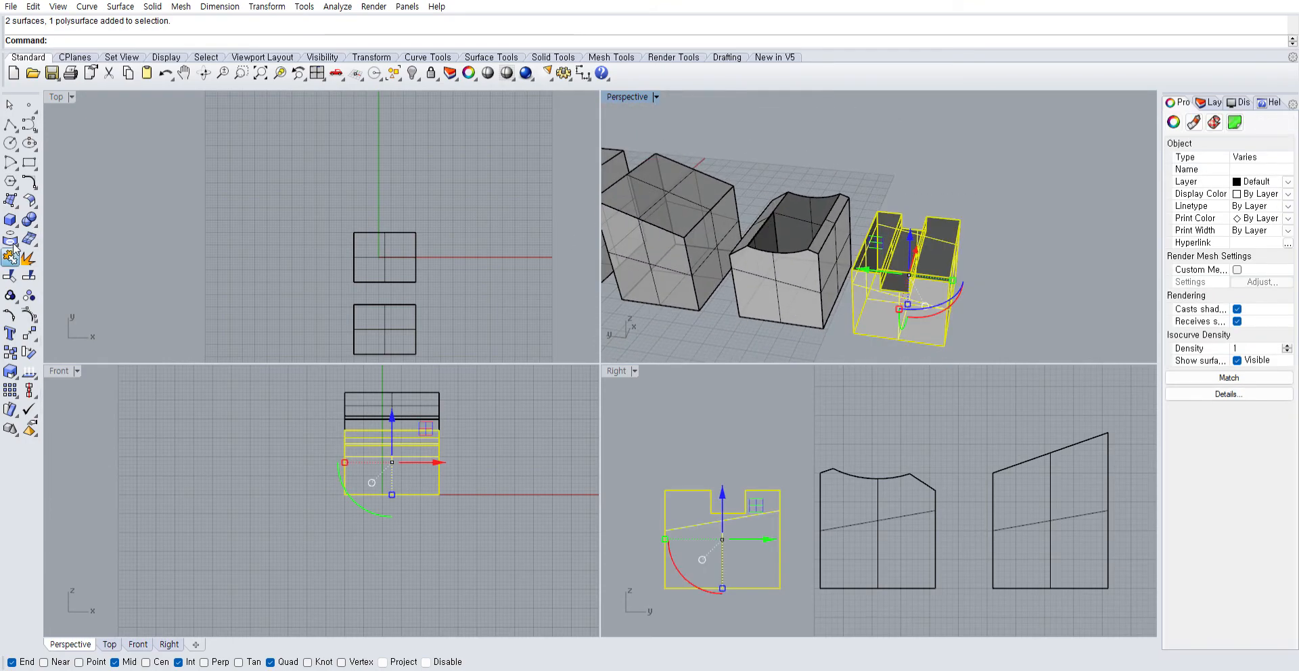
left_click(1008, 285)
right_click_drag(1001, 282, 877, 258)
scroll(939, 265, "up", 7)
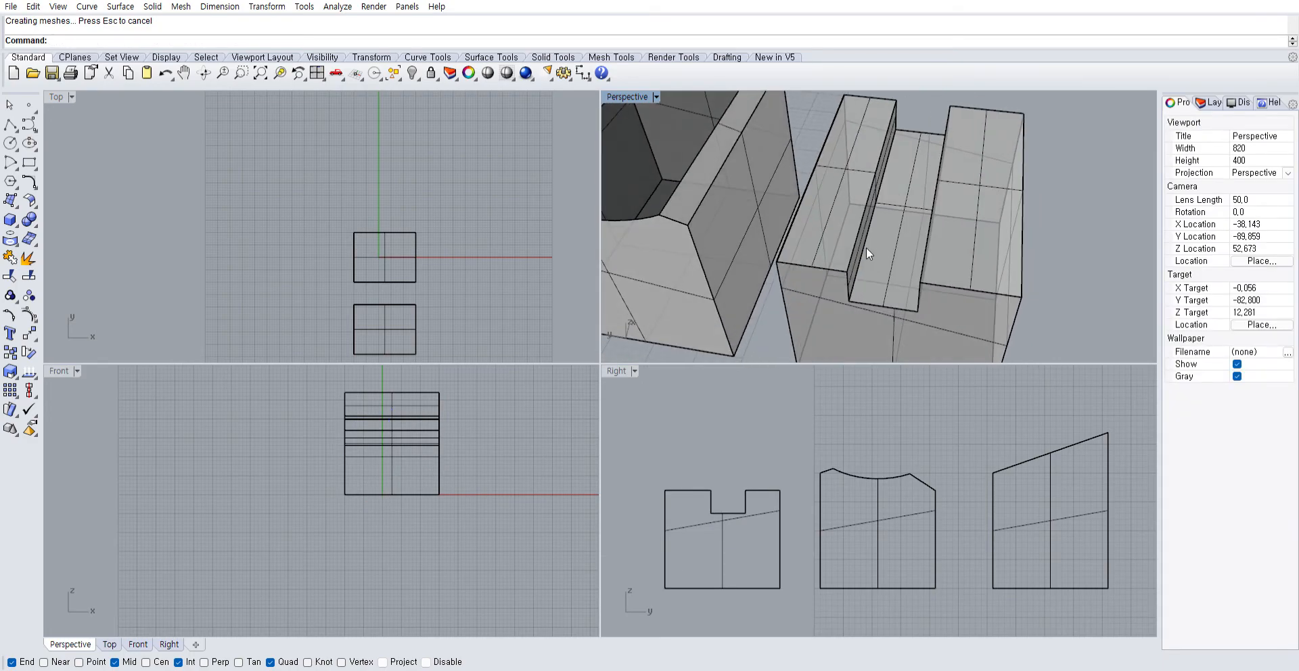
Examine the capped notched box from several angles beside the other boxes
scroll(866, 246, "down", 2)
right_click_drag(864, 241, 885, 180)
scroll(886, 243, "down", 5)
left_click(793, 246)
left_click(888, 161)
left_click(806, 227)
left_click(838, 221)
left_click(919, 240)
left_click(990, 221)
right_click_drag(990, 220, 905, 247)
scroll(905, 247, "up", 8)
Check the capped notched box's object type in its properties
left_click(842, 190)
right_click_drag(843, 189, 922, 203)
scroll(996, 180, "down", 5)
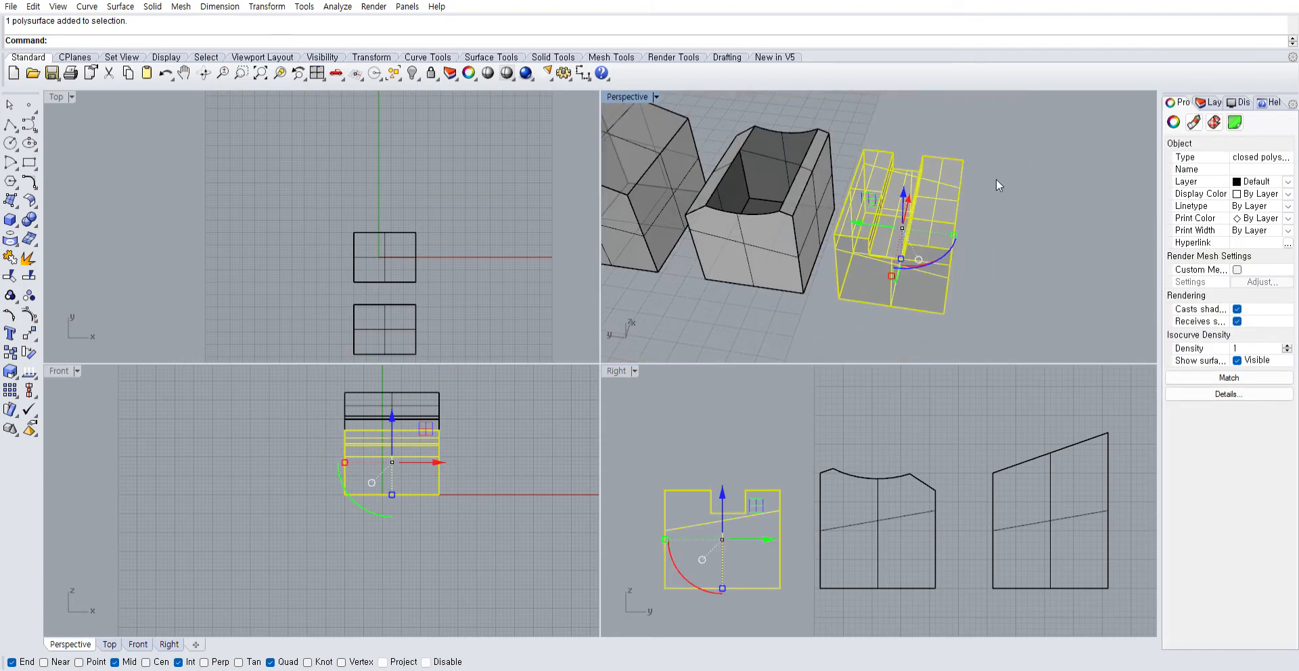
left_click(996, 180)
scroll(989, 197, "down", 3)
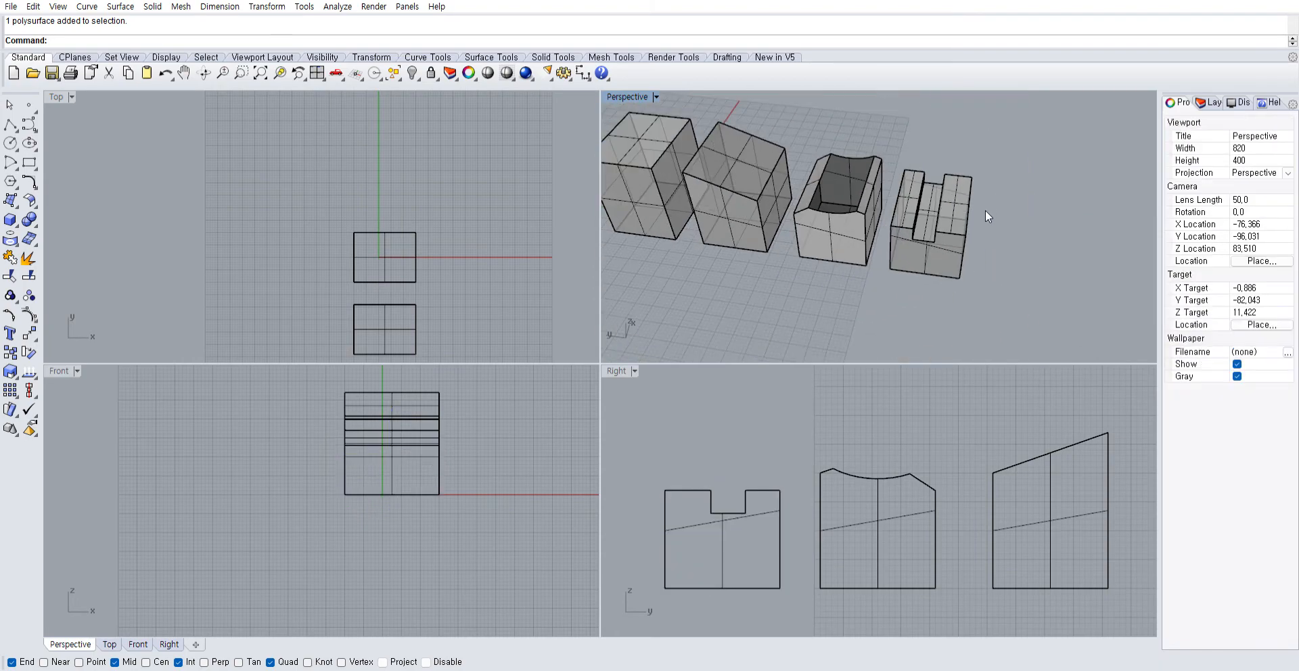
left_click(947, 213)
left_click(950, 288)
right_click_drag(949, 289, 919, 254)
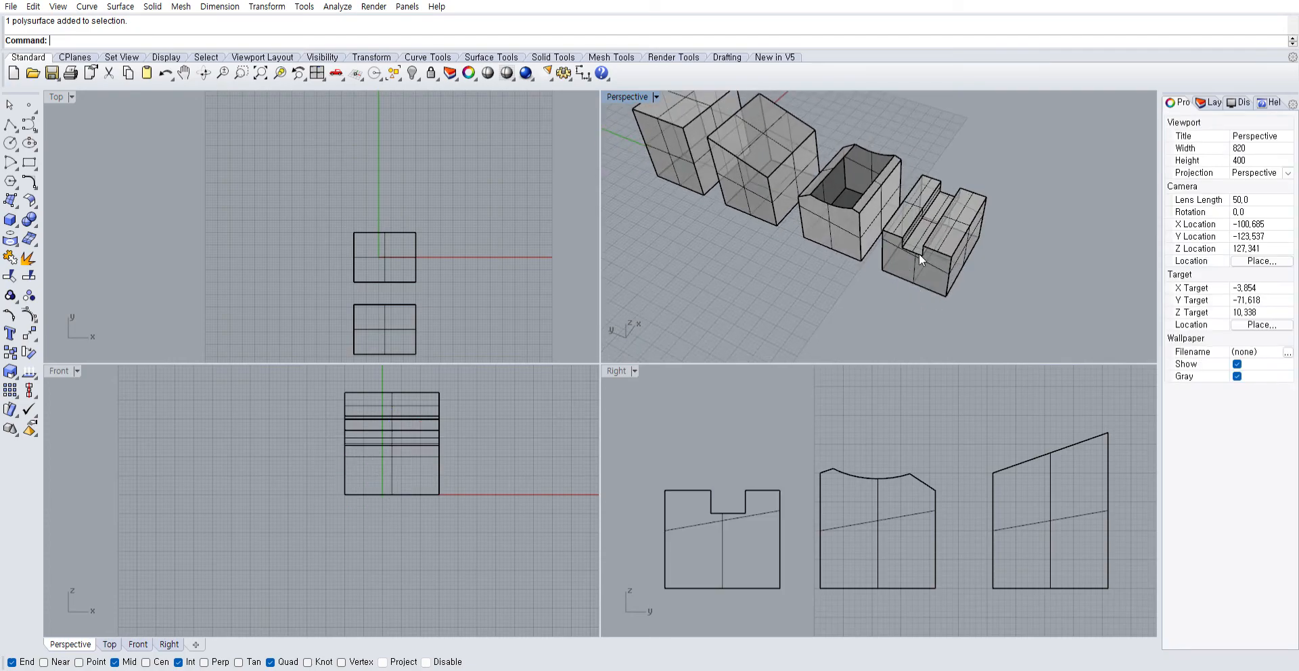
left_click(909, 260)
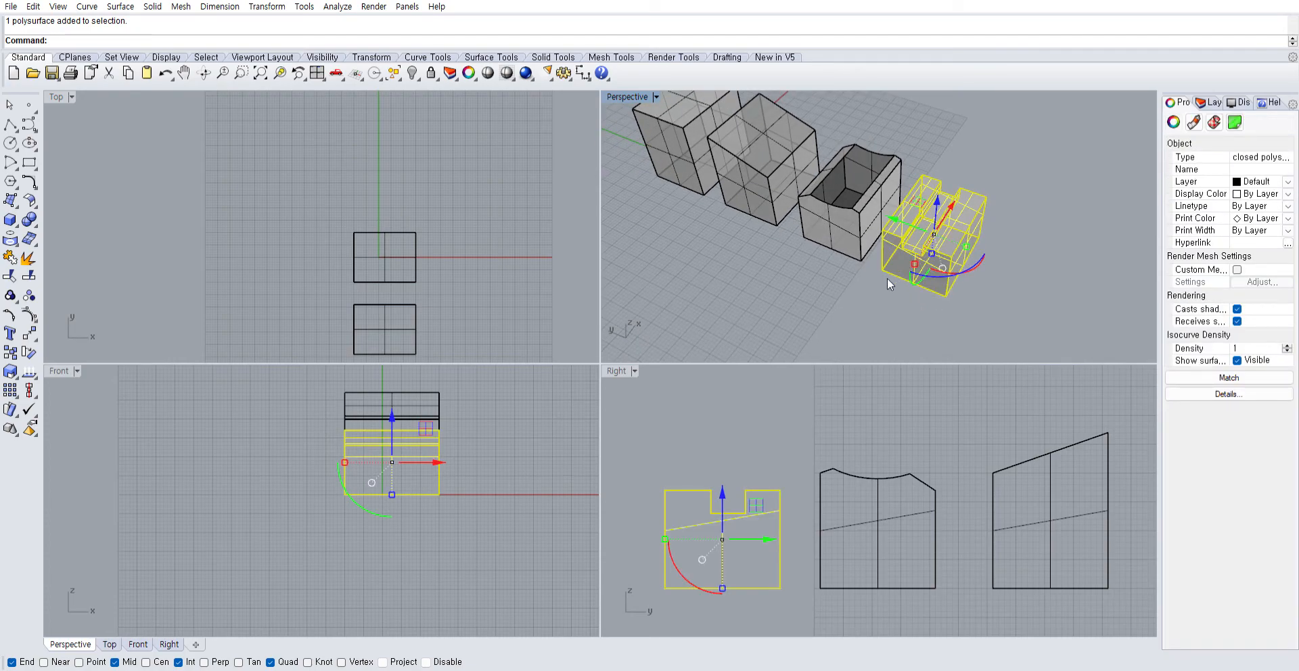
left_click(887, 278)
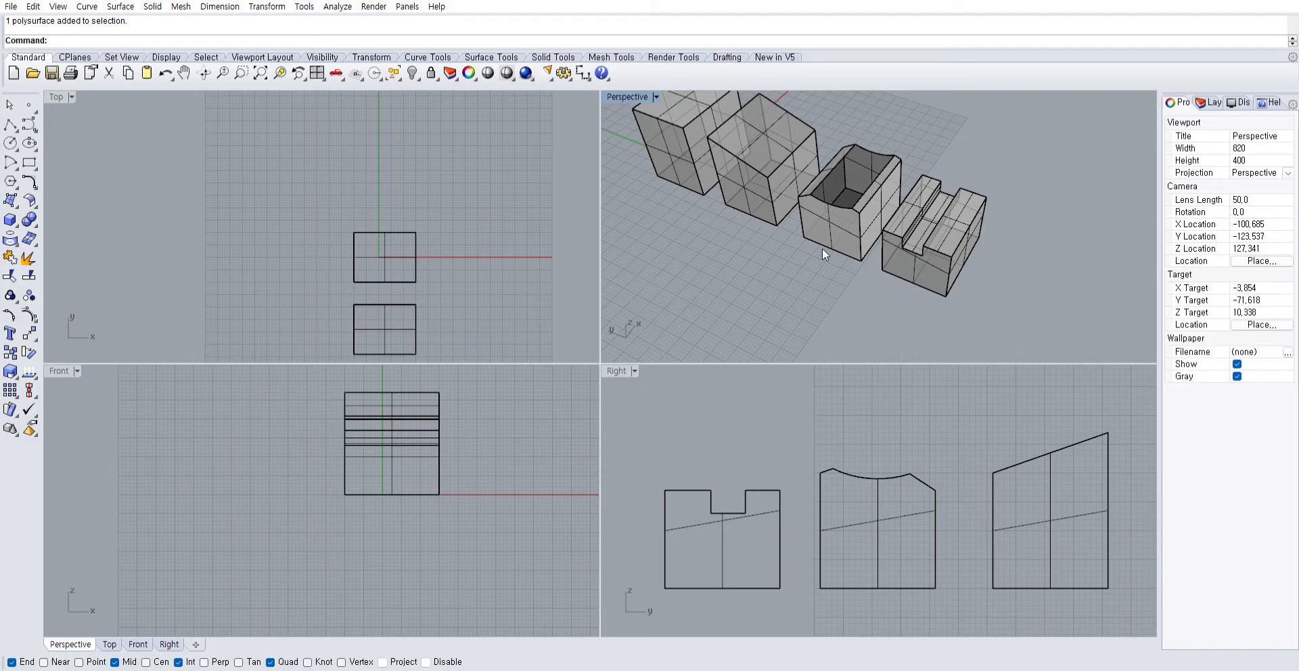
Try to cap the slanted-top box
right_click_drag(822, 248, 848, 220)
right_click(734, 215)
left_click(739, 230)
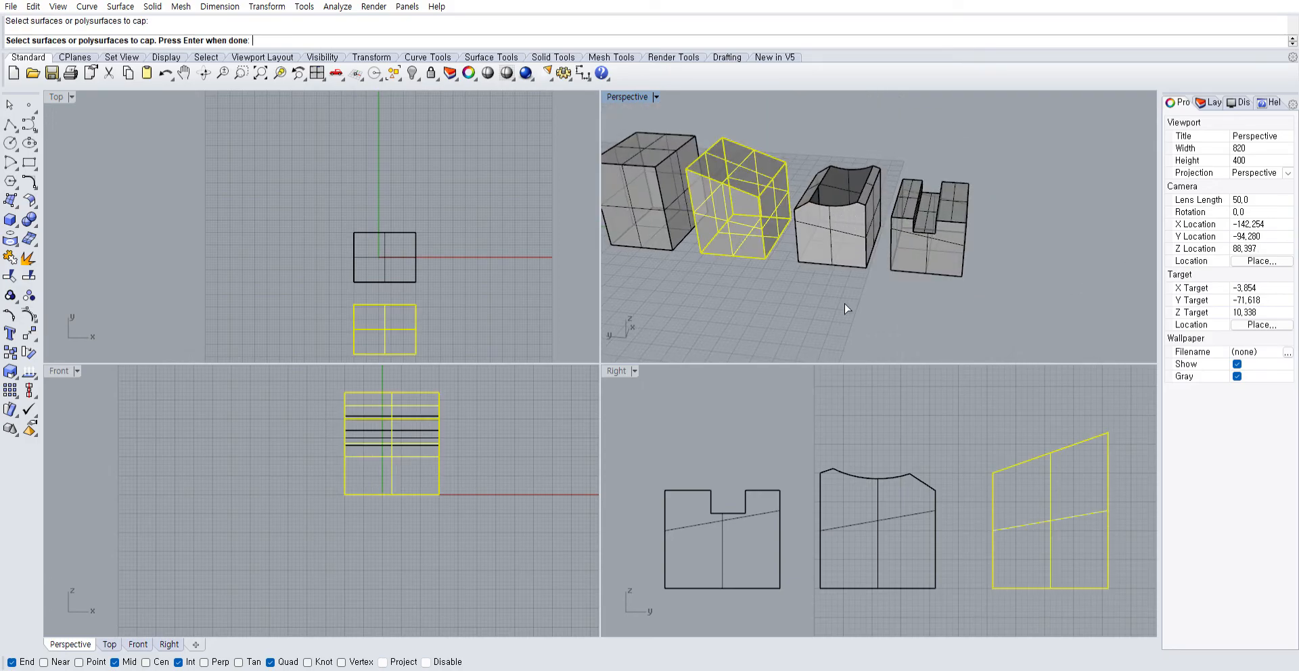
right_click(776, 266)
right_click_drag(782, 246, 889, 258, "shift")
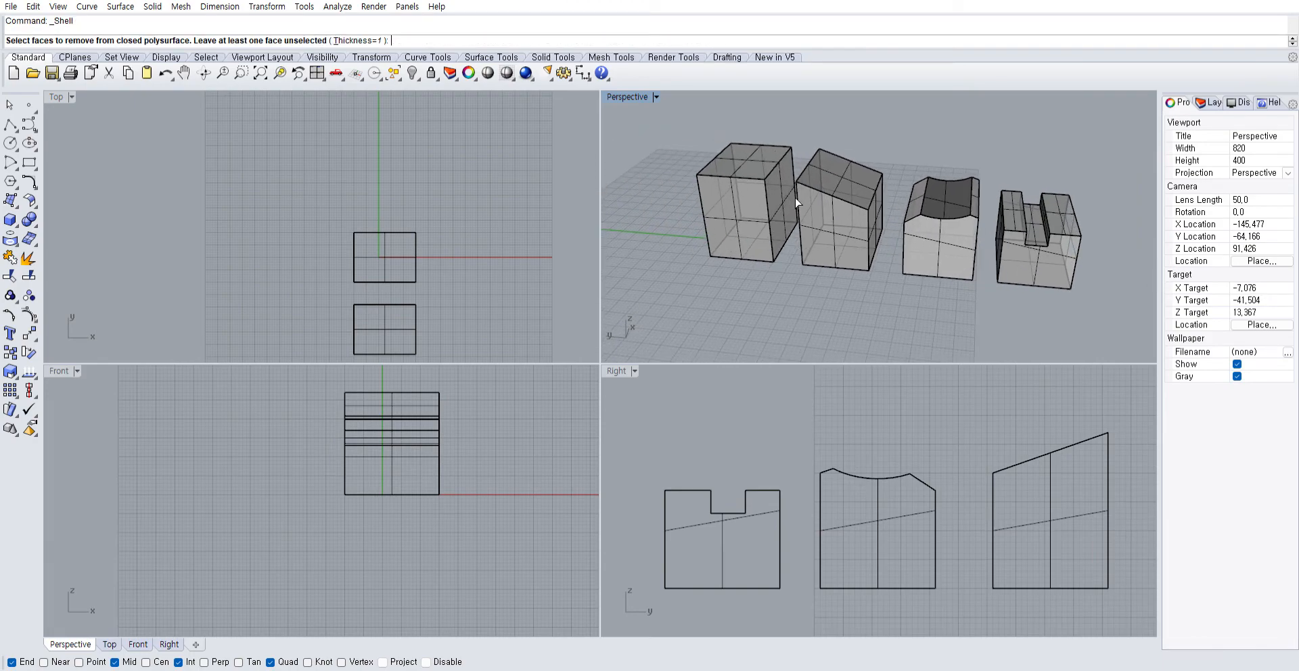
key("Escape")
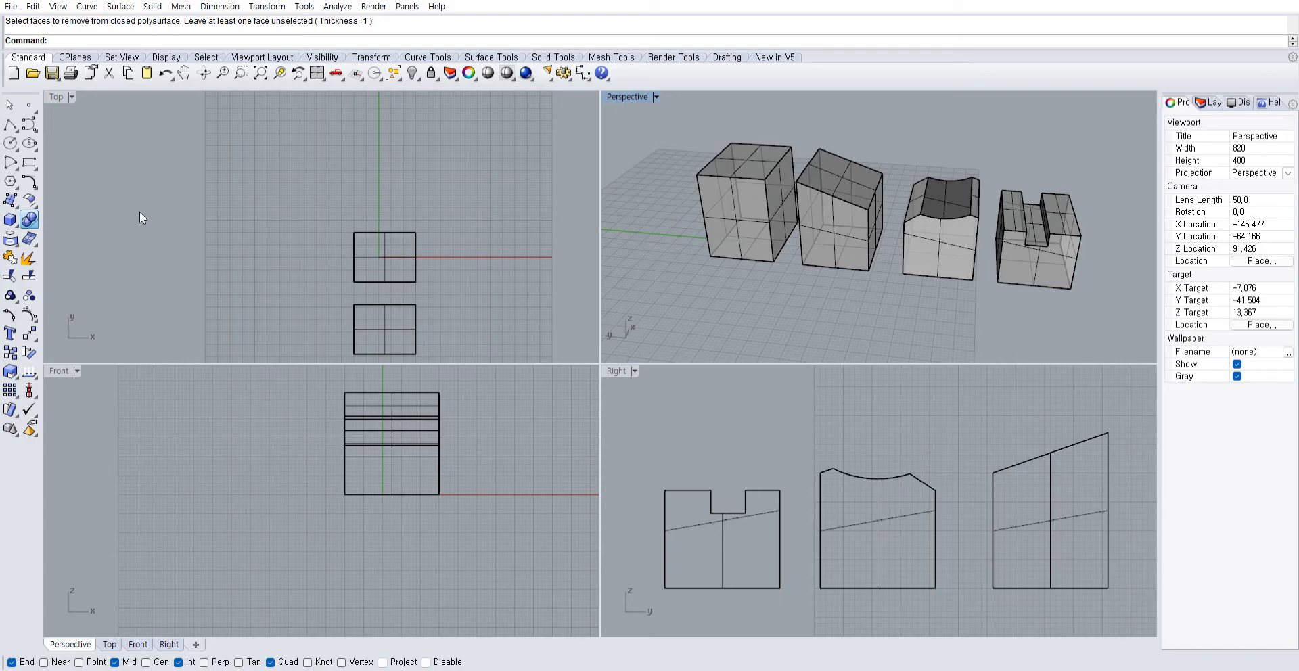
left_click(256, 195)
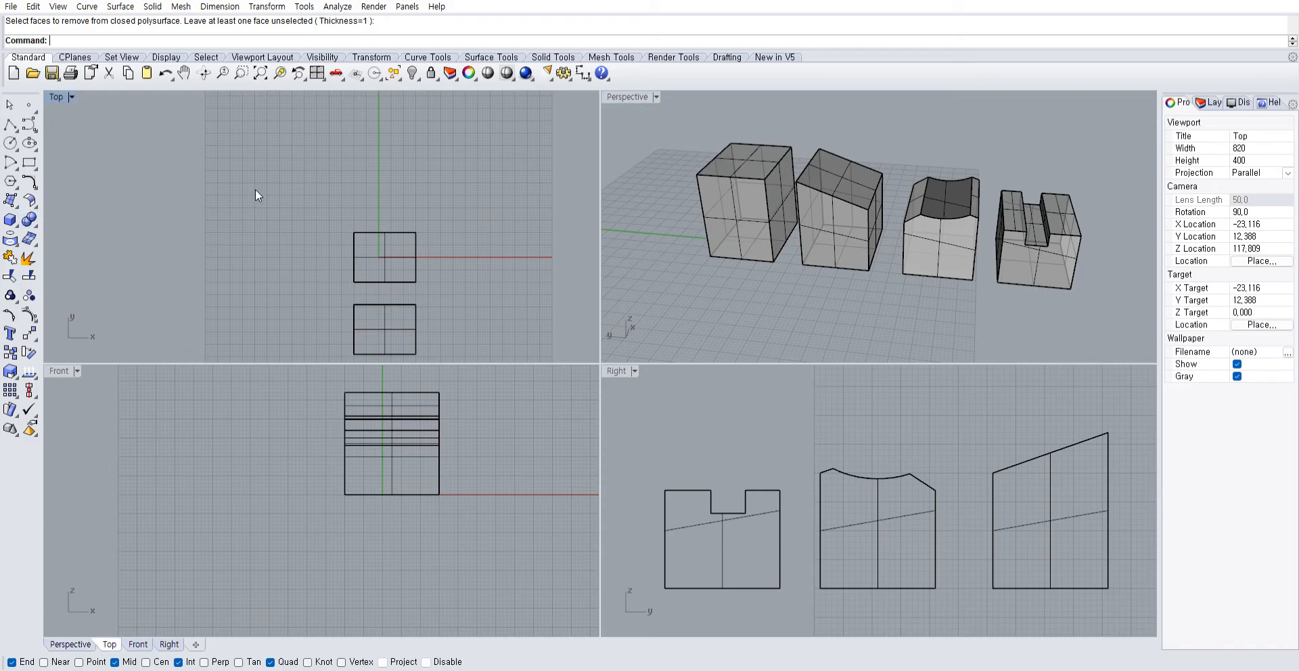
right_click(1143, 271)
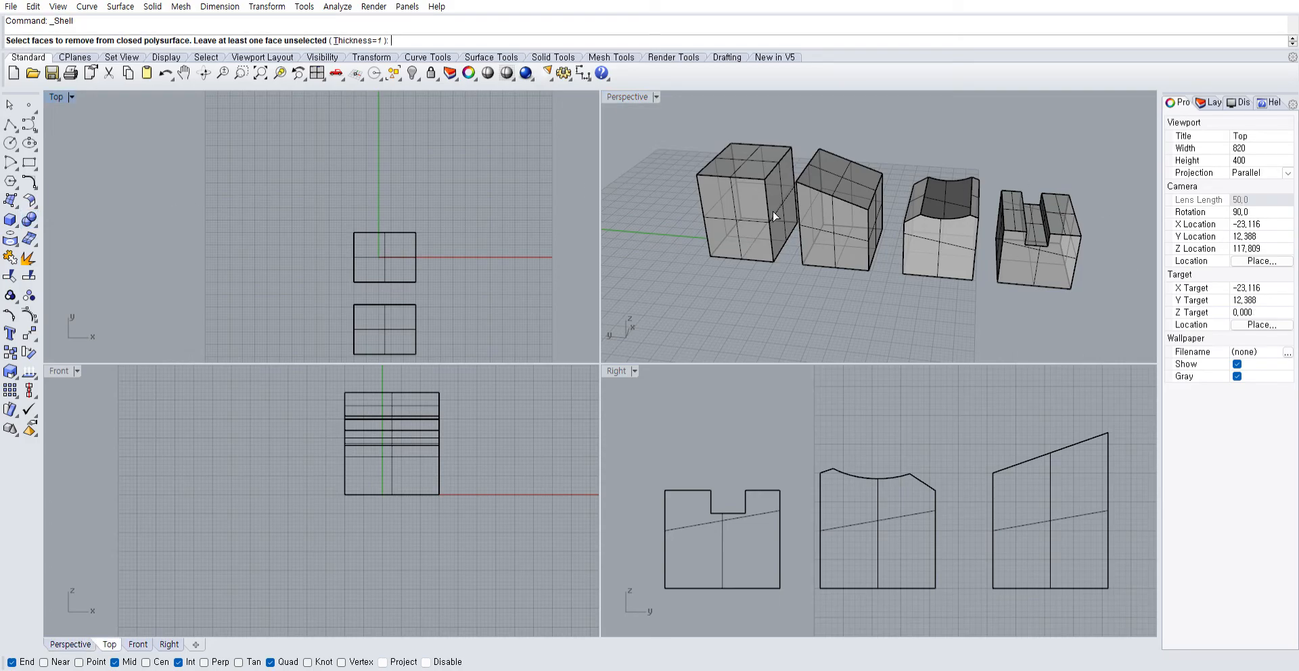
left_click(833, 223)
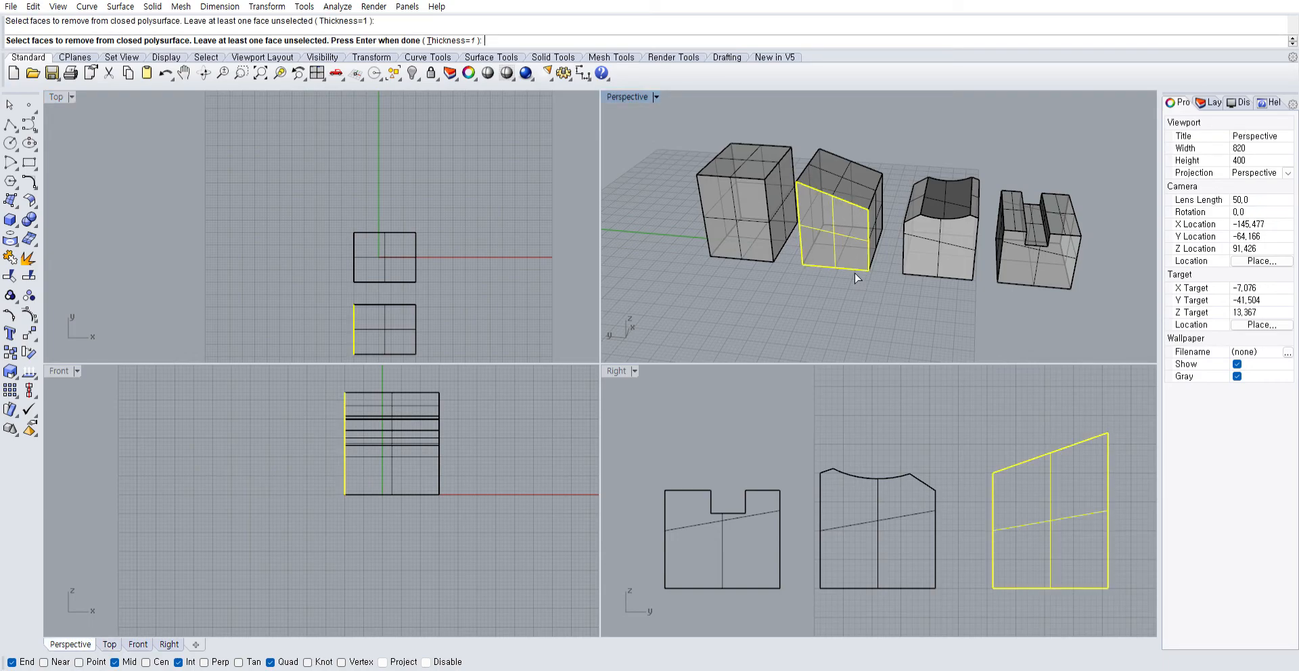
left_click(450, 41)
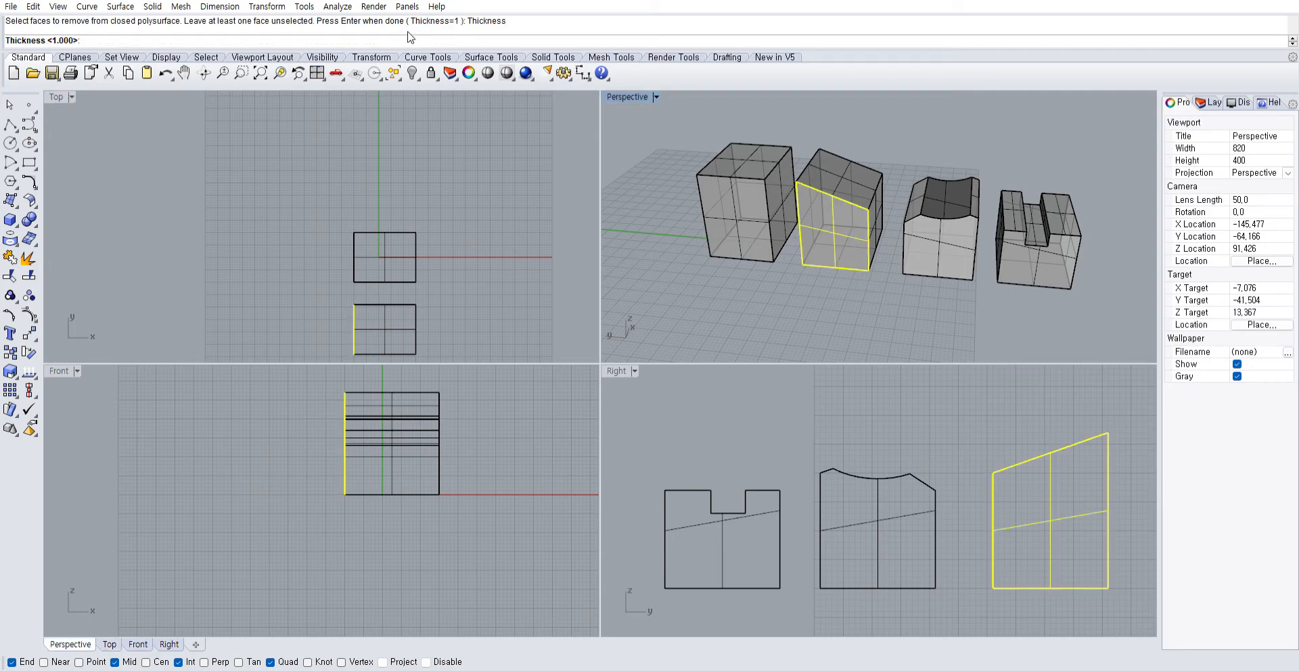
left_click(184, 105)
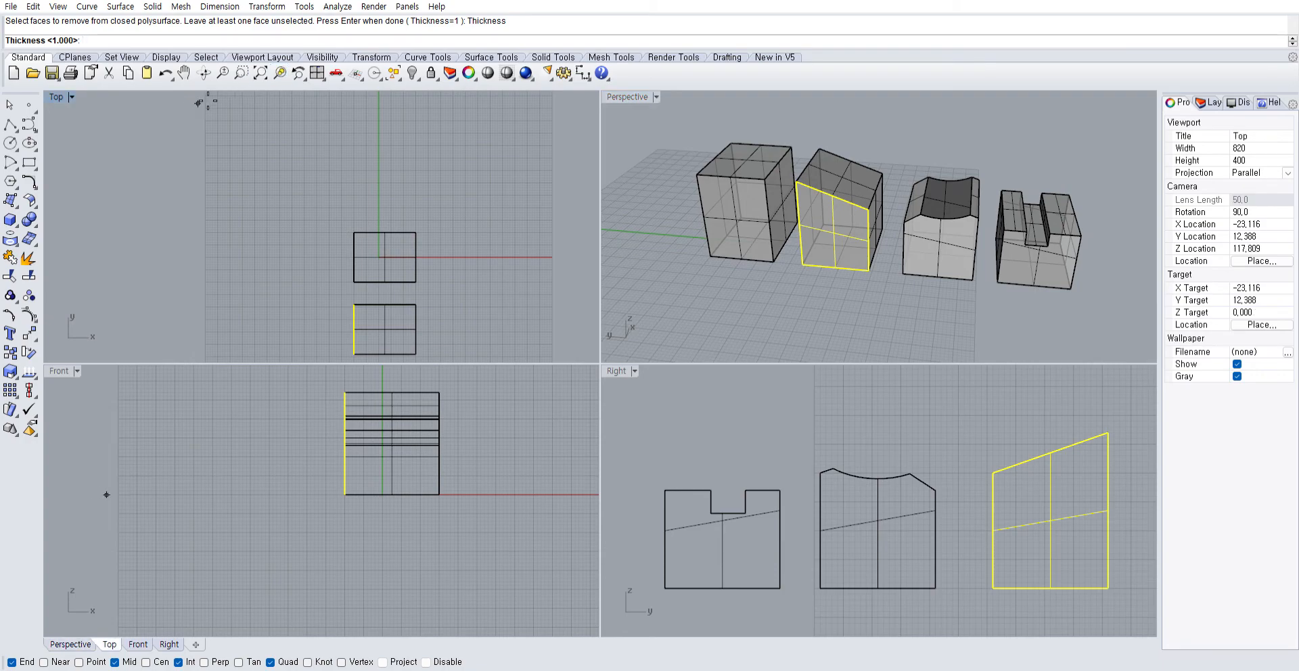
key("Return")
key("Return")
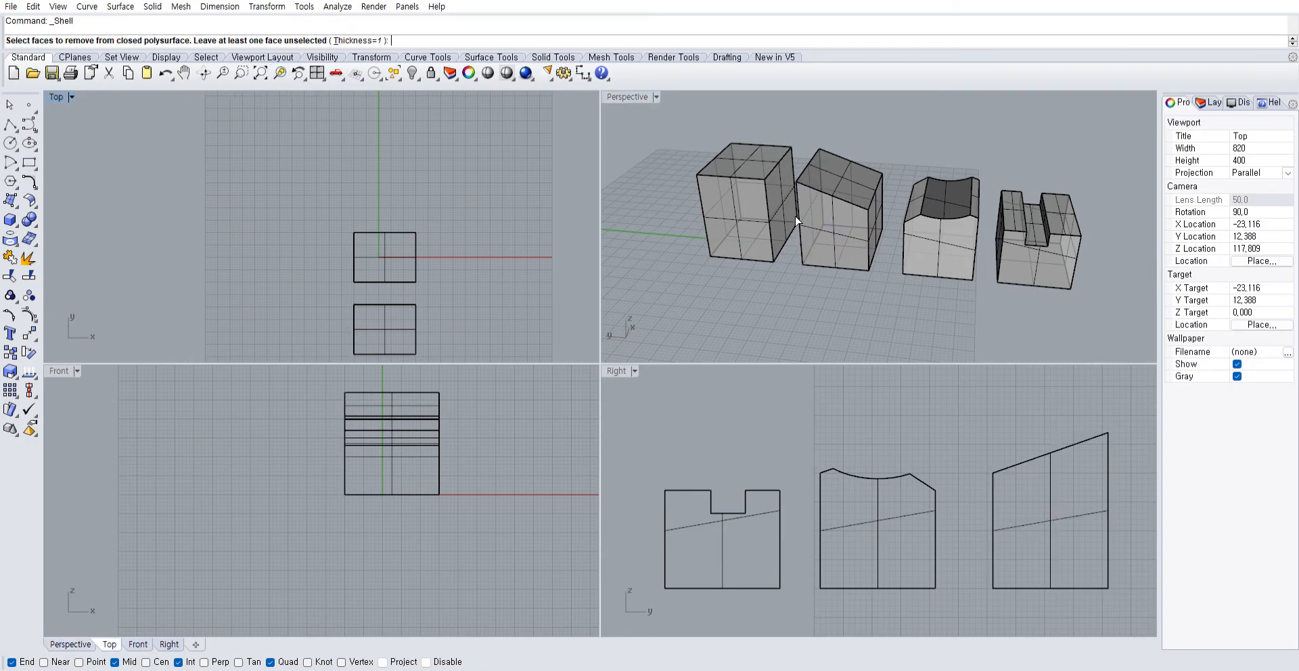
left_click(822, 208)
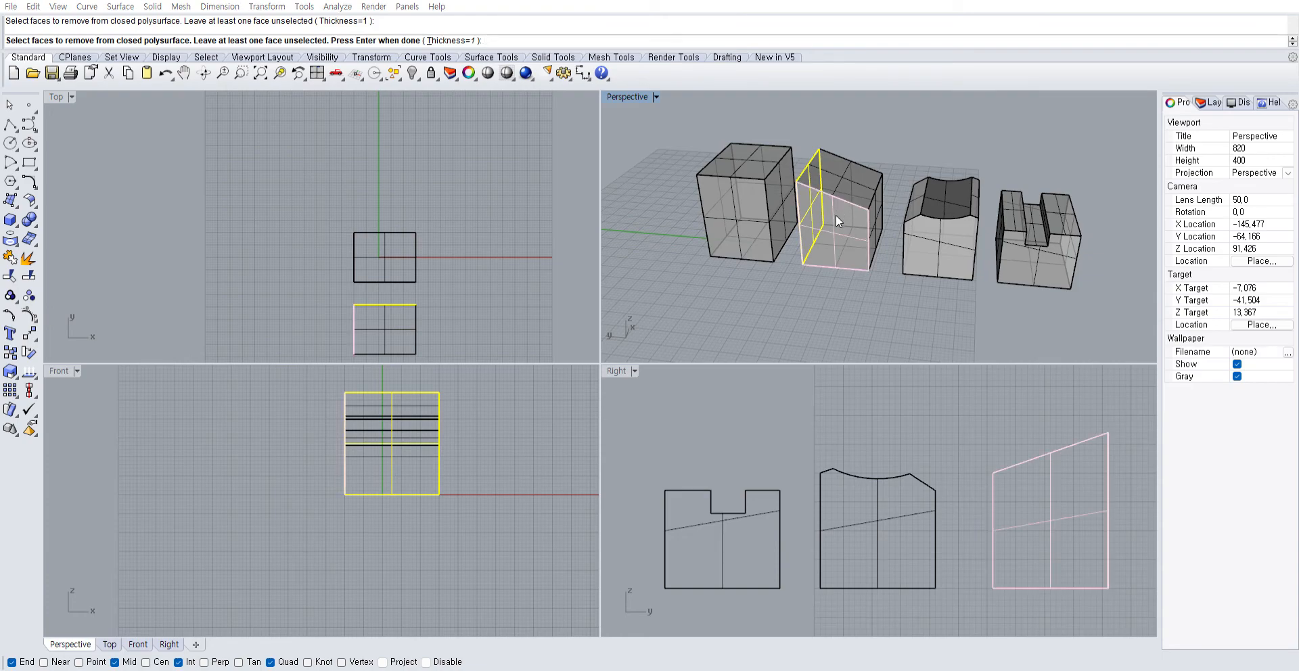
scroll(822, 268, "up", 5)
key("Return")
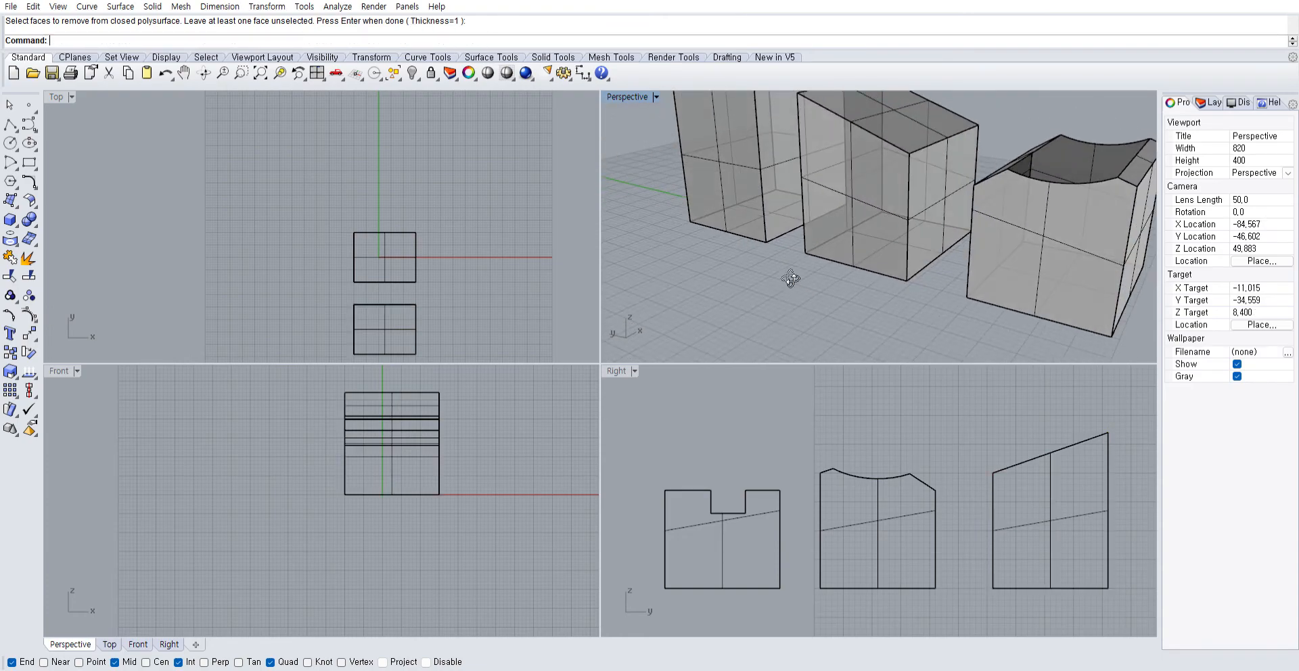
Shell the slanted-top box at thickness 1 with its trapezoidal side face removed, and examine the opening
key("Return")
left_click(857, 185)
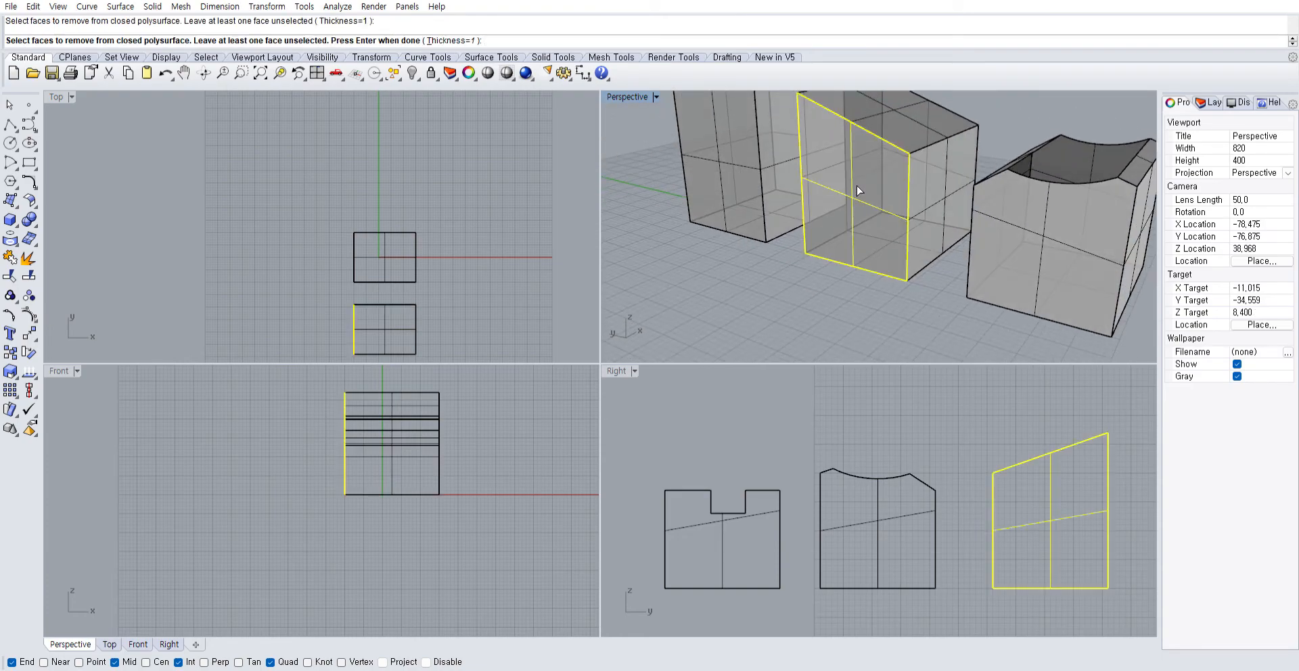
key("Return")
right_click_drag(826, 294, 753, 209)
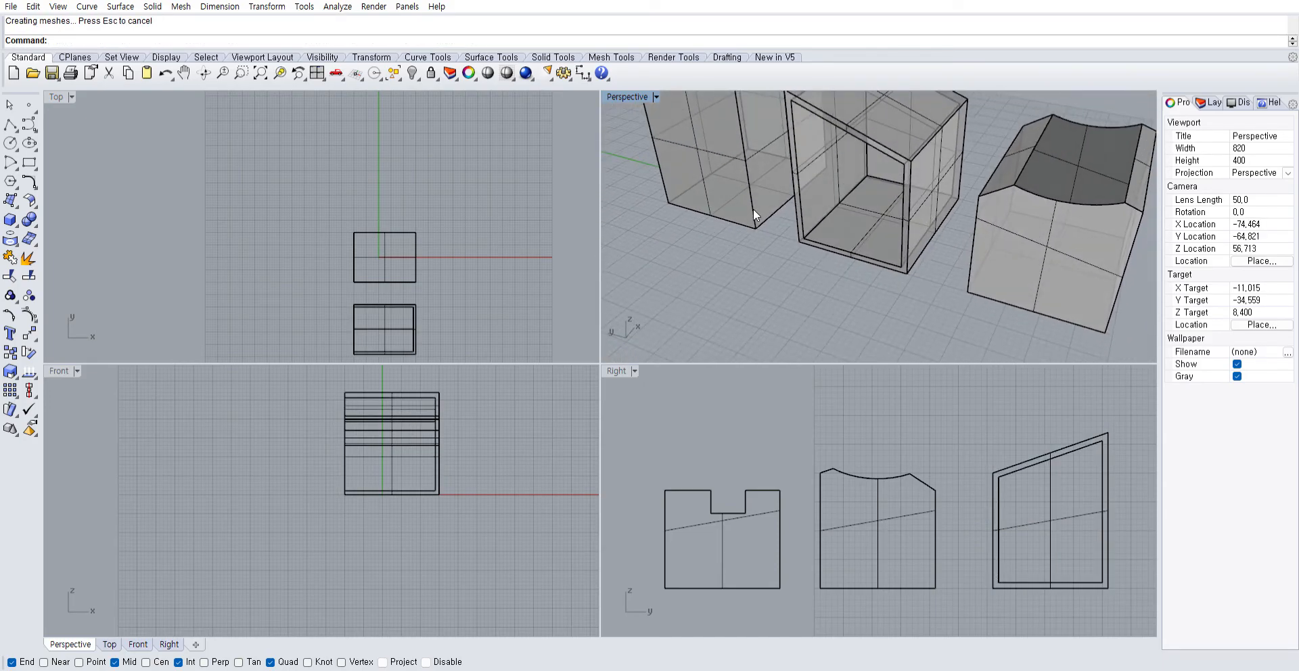
right_click_drag(753, 208, 767, 248)
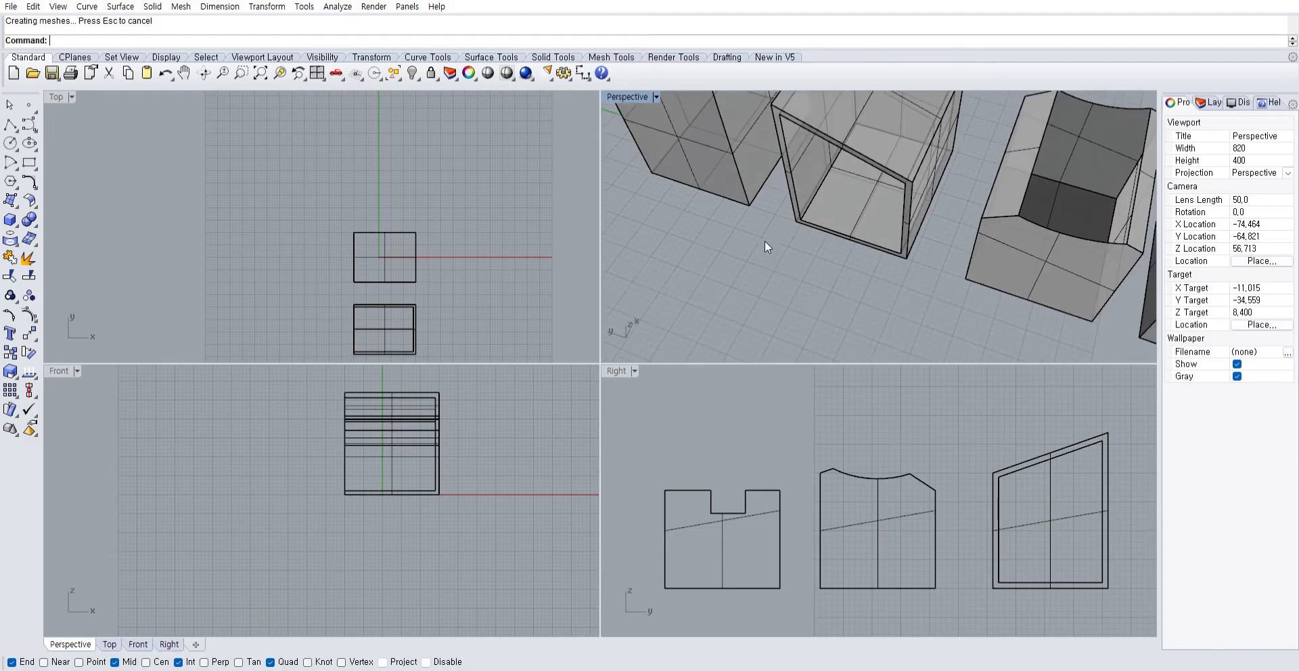
right_click_drag(761, 129, 851, 206, "shift")
Undo the side-face shell on the slanted-top box
key("Return")
key("Escape")
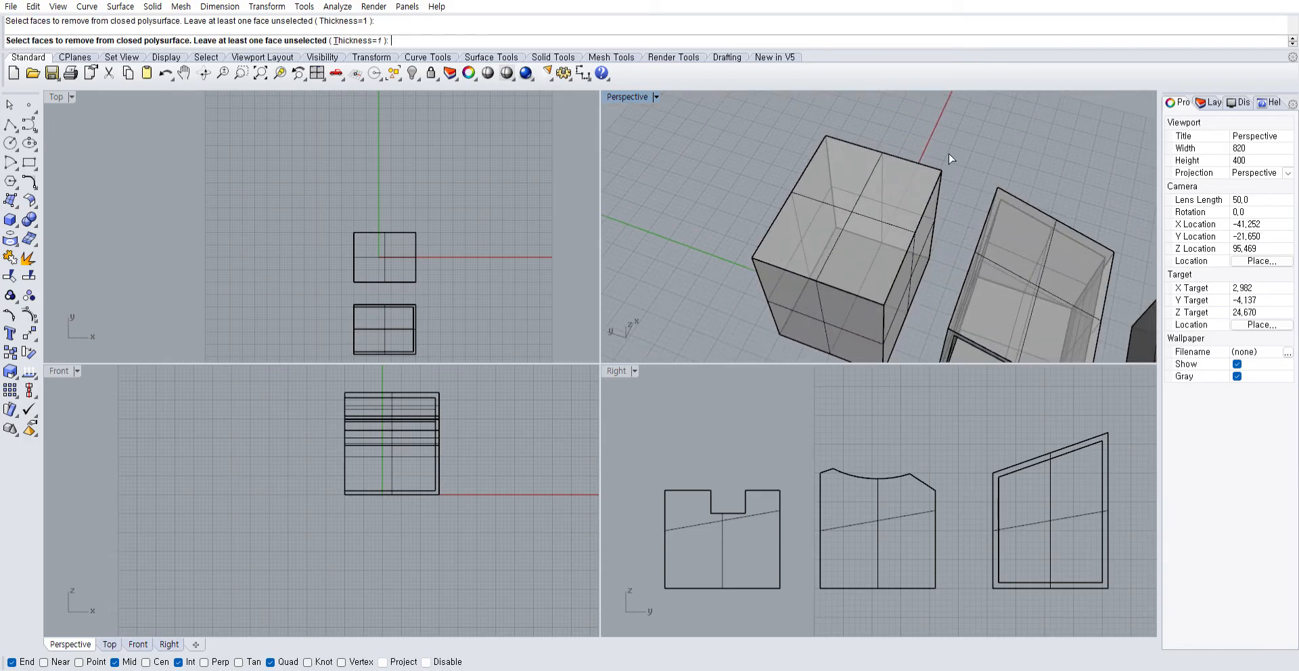
scroll(943, 164, "down", 8)
right_click_drag(939, 177, 952, 158)
key("ctrl+z")
scroll(867, 180, "up", 3)
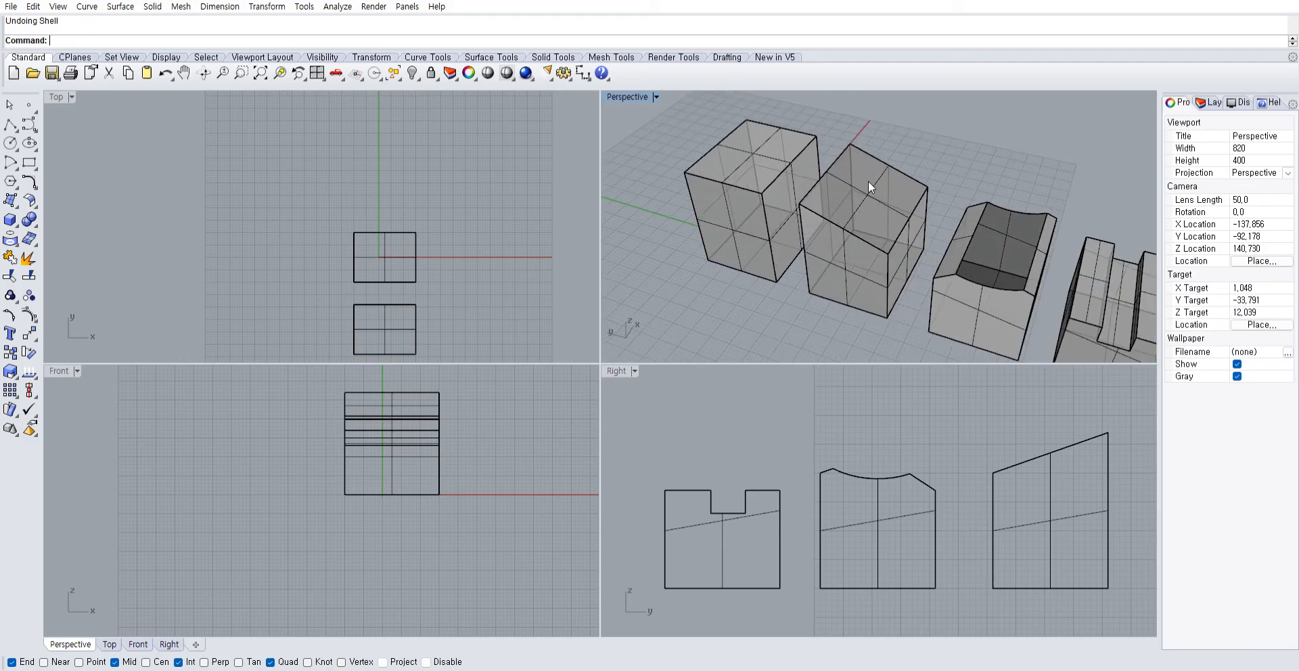
Shell the slanted-top box at thickness 1 with its sloped top face removed, and undo the shell
key("Return")
left_click(869, 180)
key("Return")
right_click_drag(932, 142, 867, 251)
key("ctrl+z")
Shell the notched box at thickness 1 with one raised top face removed, and undo the shell
scroll(879, 236, "up", 5)
key("Return")
left_click(886, 231)
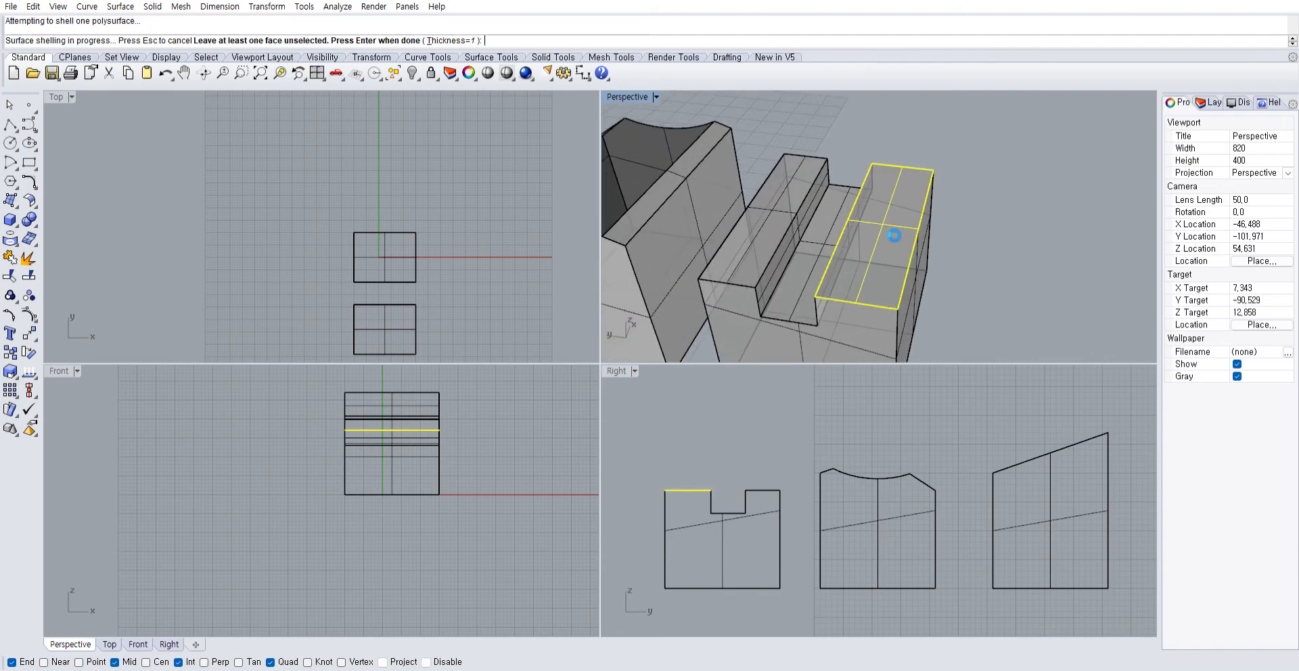
key("Return")
right_click_drag(955, 214, 933, 237)
key("ctrl+z")
Try to shell the notched box at thickness 1 with one side wall of the notch removed
scroll(932, 236, "up", 5)
key("Return")
left_click(891, 212)
key("Return")
scroll(892, 212, "down", 3)
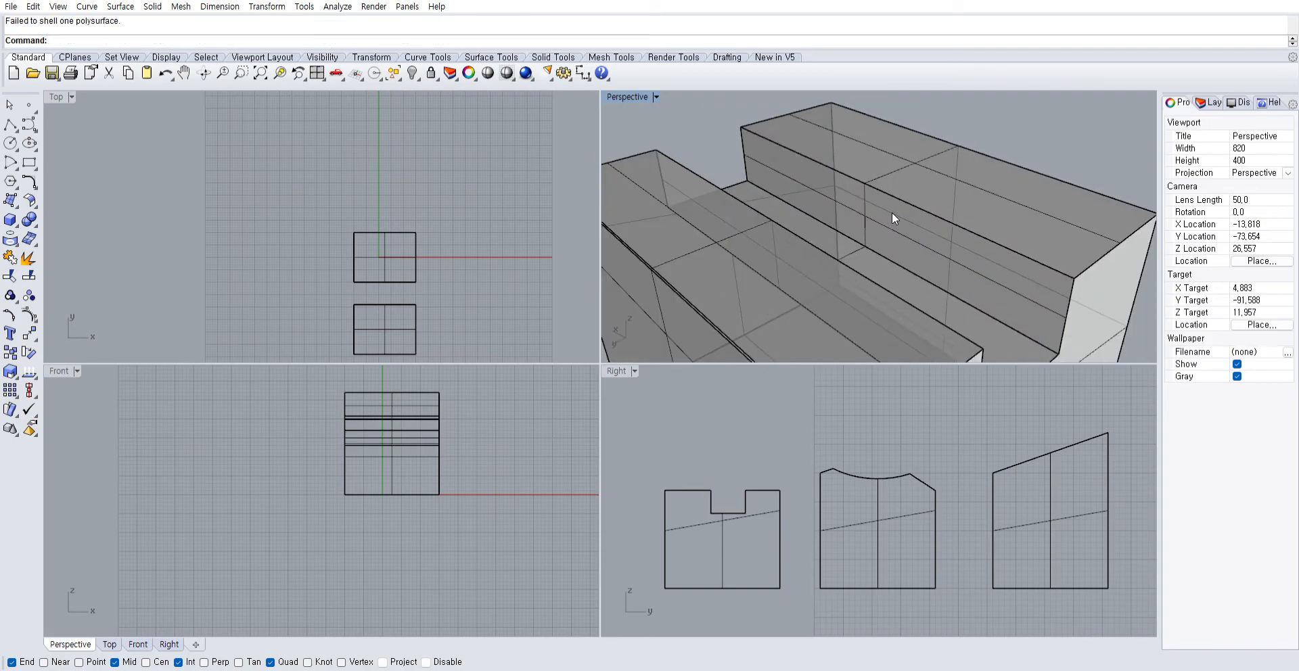
scroll(884, 216, "down", 2)
left_click(893, 216)
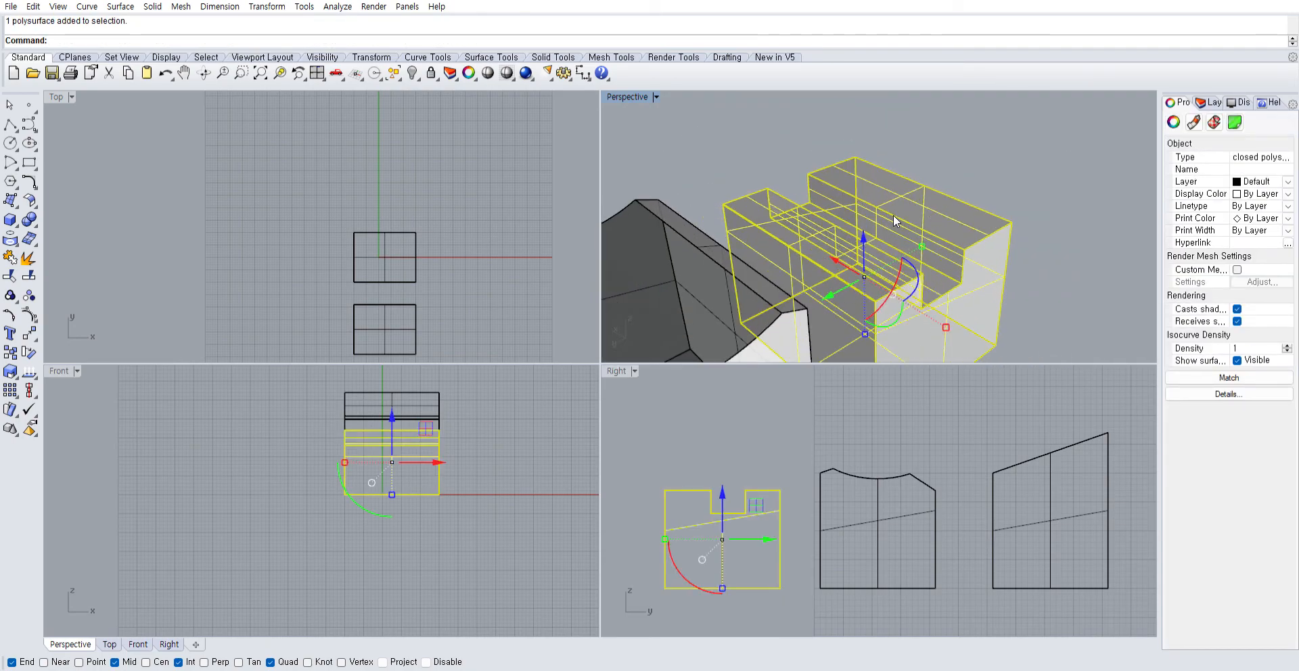
key("Return")
left_click(892, 218)
key("Return")
right_click_drag(891, 214, 790, 194)
Shell the notched box at thickness 1 with the floor of the notch removed
key("Return")
right_click_drag(799, 200, 858, 237)
right_click(854, 237)
left_click(829, 234)
right_click(839, 236)
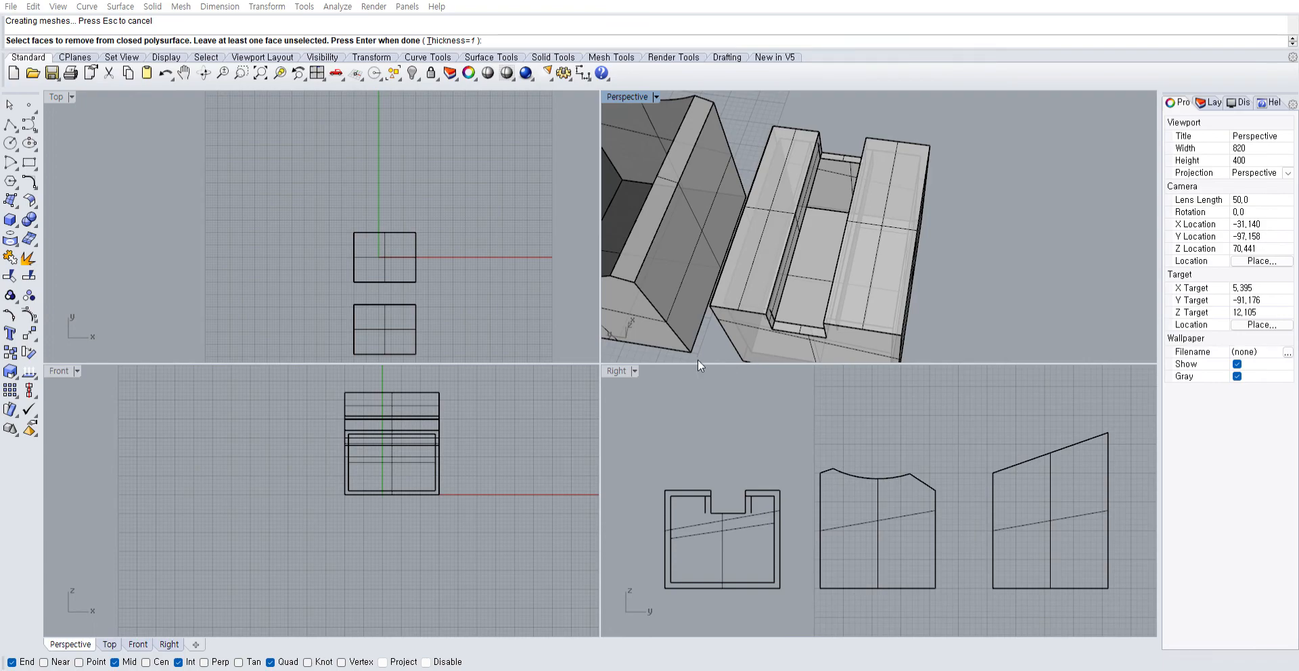
right_click_drag(794, 306, 790, 238)
Undo the shell that opened the notch floor
scroll(791, 204, "up", 3)
left_click(797, 198)
scroll(799, 199, "down", 3)
left_click(942, 228)
scroll(896, 229, "up", 3)
key("ctrl+z")
scroll(897, 230, "down", 3)
Shell the notched box at thickness 1 with its U-shaped end face removed, and undo the shell
key("space")
left_click(785, 219)
right_click_drag(946, 227, 930, 172)
left_click(832, 300)
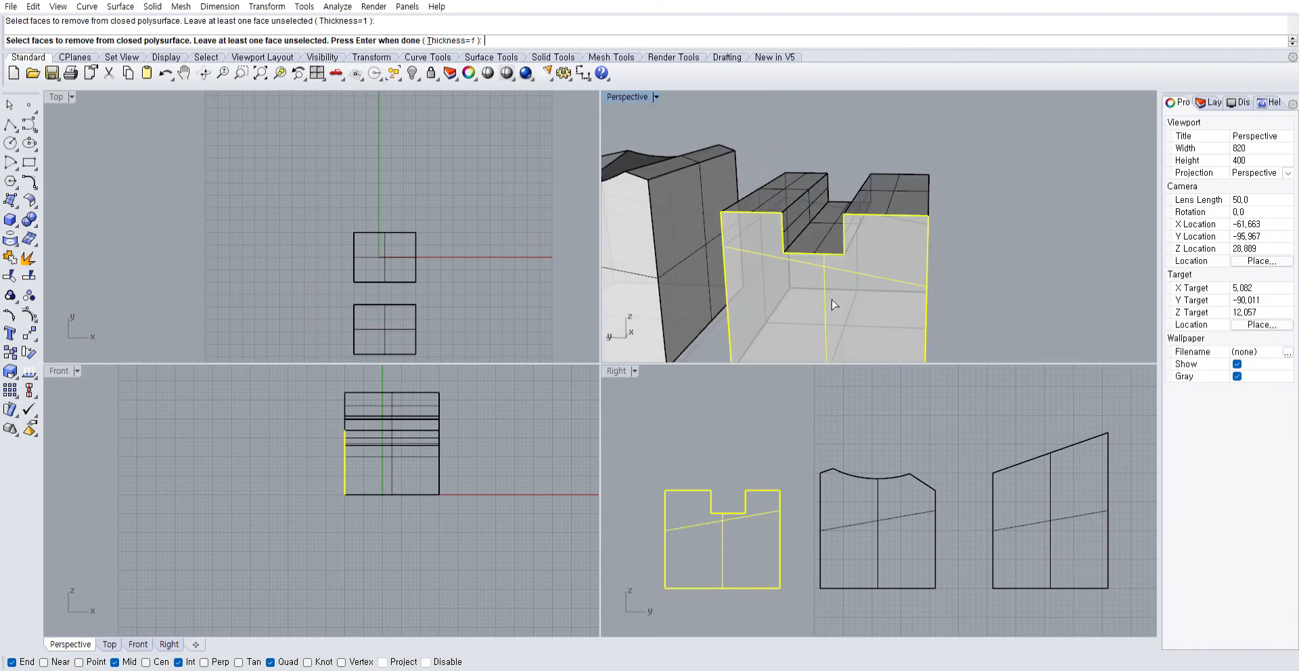
key("Return")
scroll(874, 288, "down", 3)
right_click_drag(874, 288, 894, 224)
key("ctrl+z")
Shell the notched box at thickness 1 with both raised top faces removed
scroll(965, 230, "up", 3)
key("space")
left_click(853, 224)
left_click(778, 213)
key("Return")
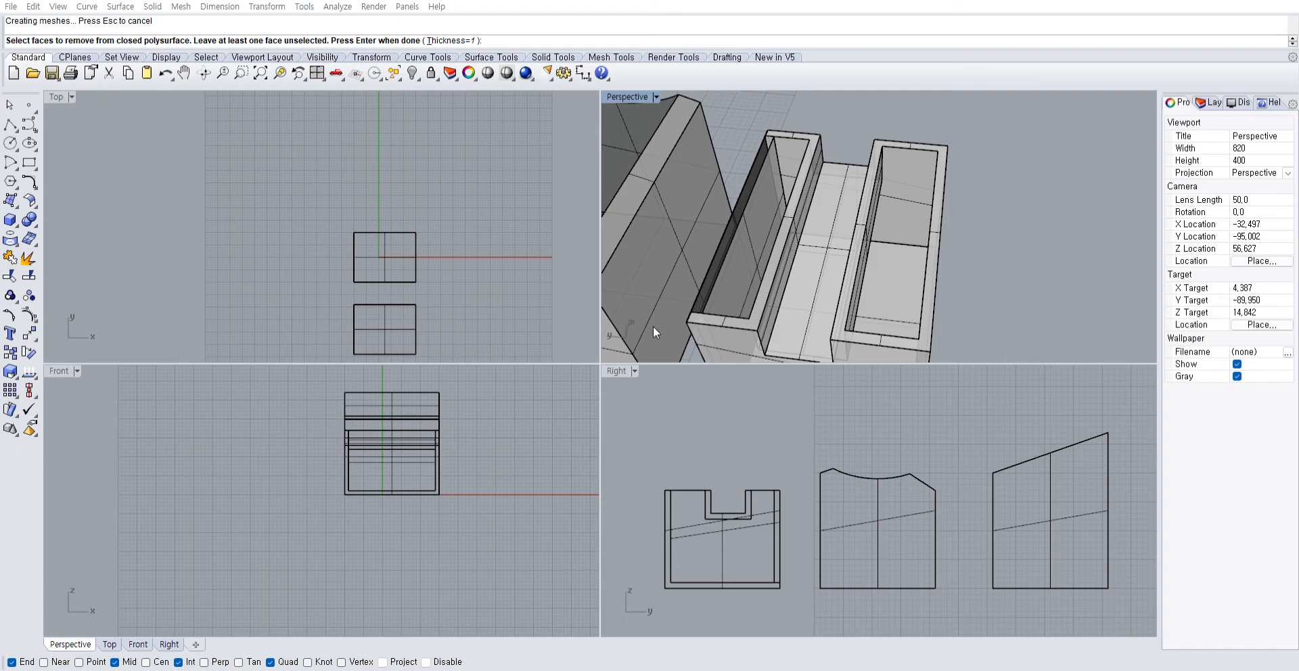
key("Escape")
right_click_drag(687, 358, 809, 220)
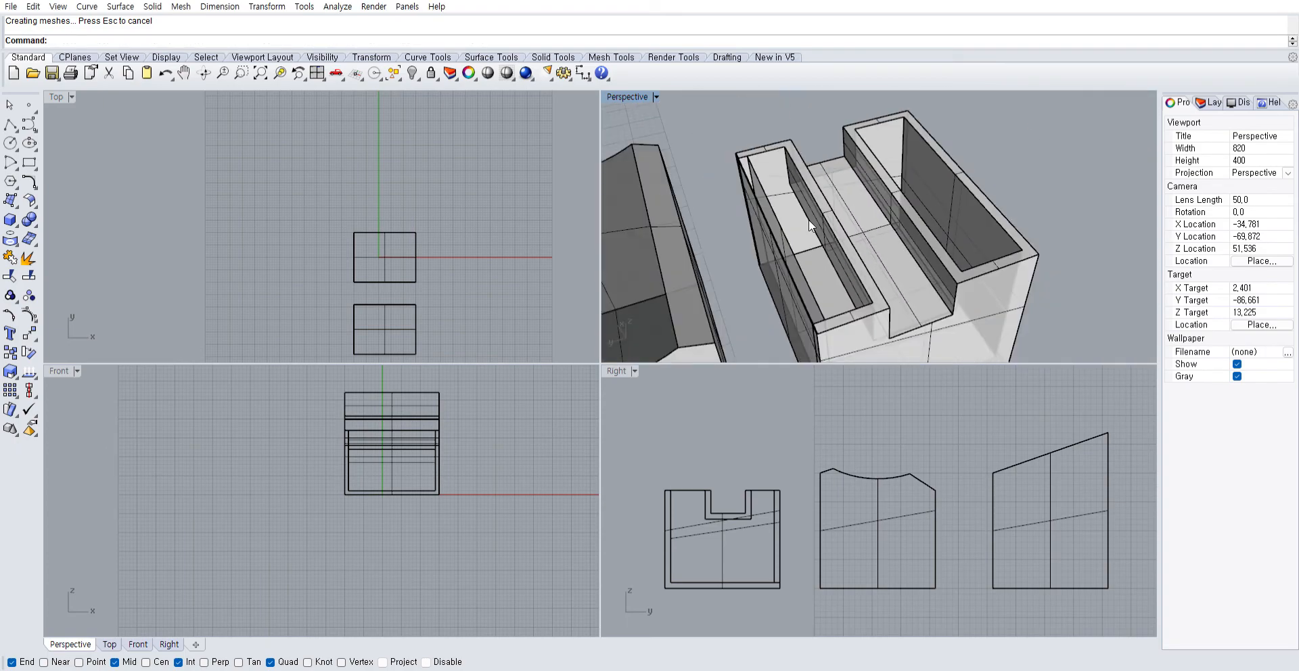
Check the shelled notched box's object type and explode it into separate surfaces
left_click(841, 185)
left_click(952, 116)
right_click_drag(952, 117, 829, 94)
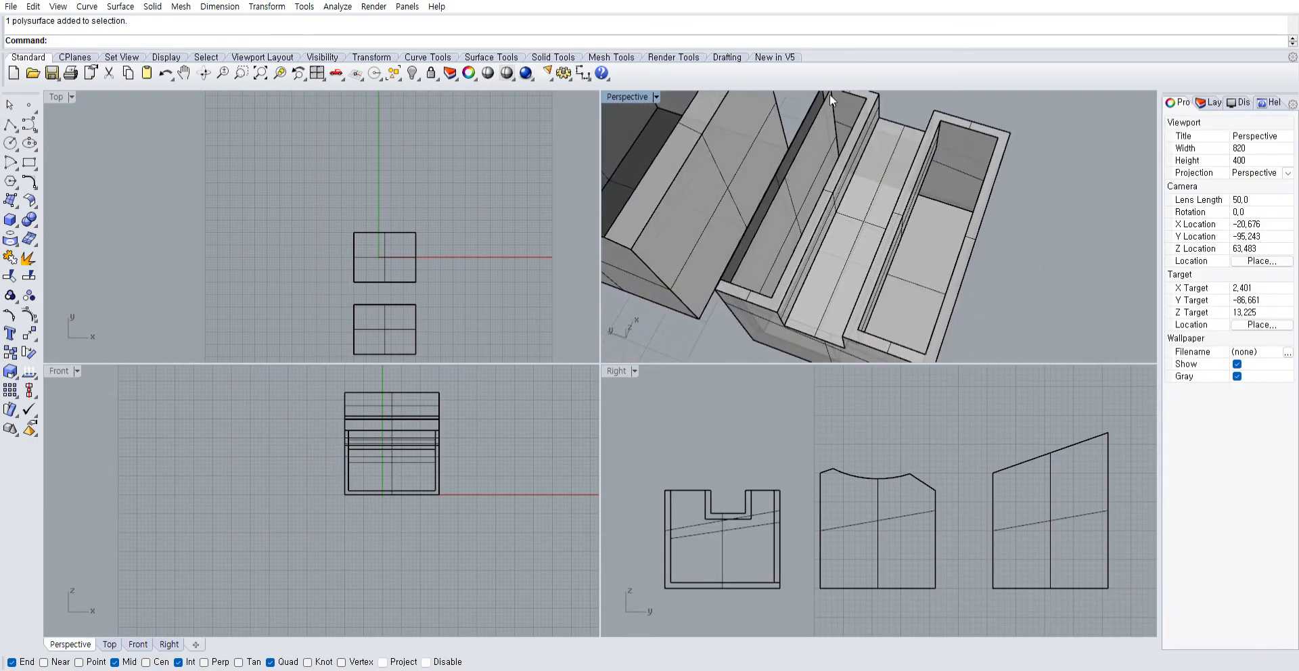
scroll(829, 95, "up", 2)
left_click(697, 309)
left_click(713, 305)
scroll(756, 286, "down", 4)
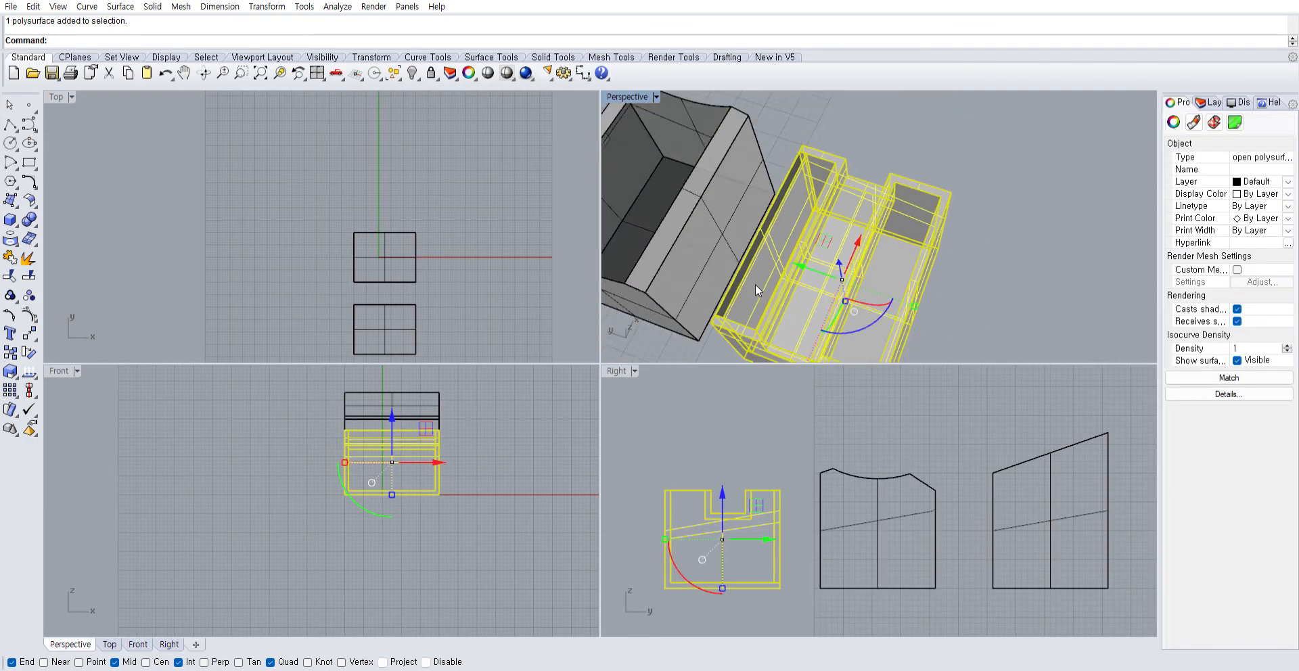
left_click(28, 258)
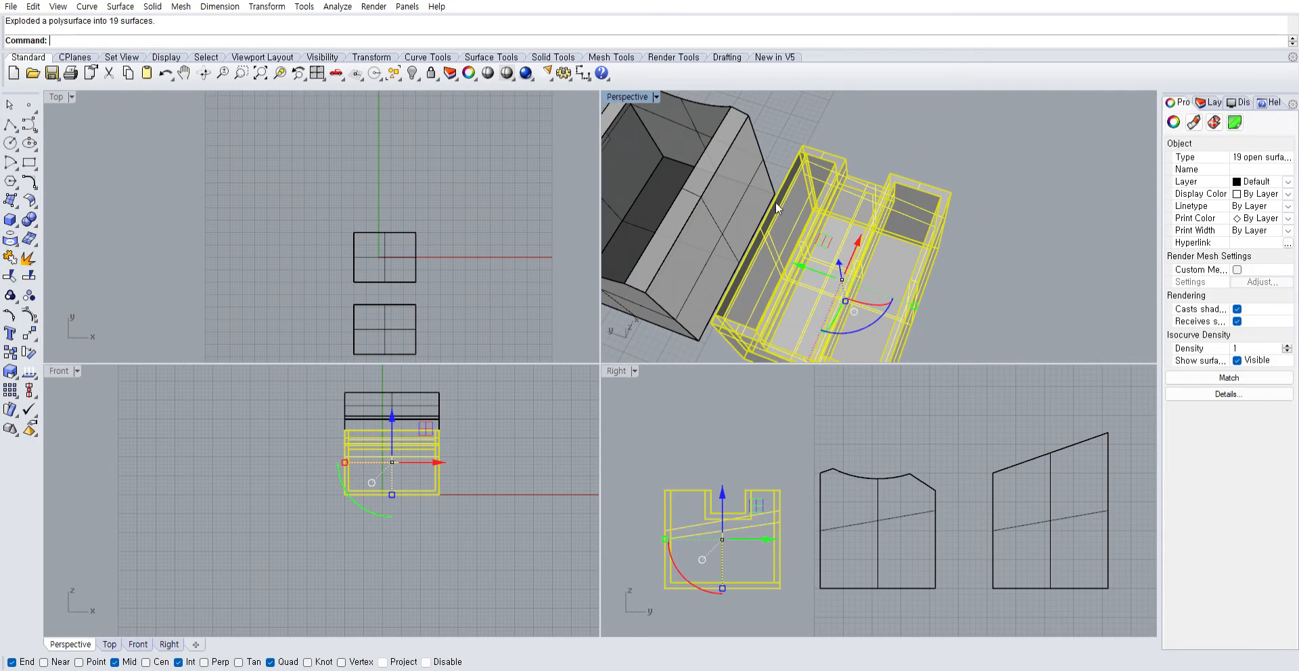
left_click(874, 136)
Examine the exploded box's outer side wall and the rim along its top edge up close
scroll(801, 224, "down", 5)
right_click_drag(801, 224, 893, 225)
scroll(805, 243, "up", 6)
left_click(804, 235)
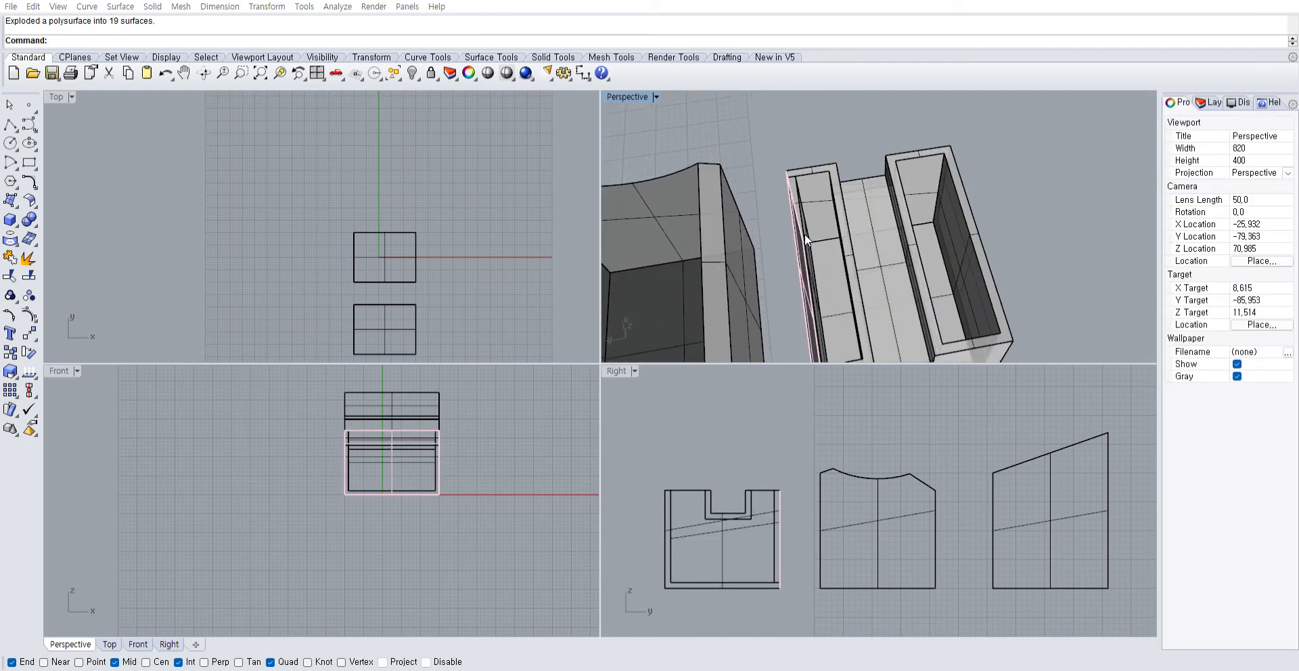
left_click(789, 125)
right_click_drag(790, 125, 886, 134)
scroll(811, 248, "up", 10)
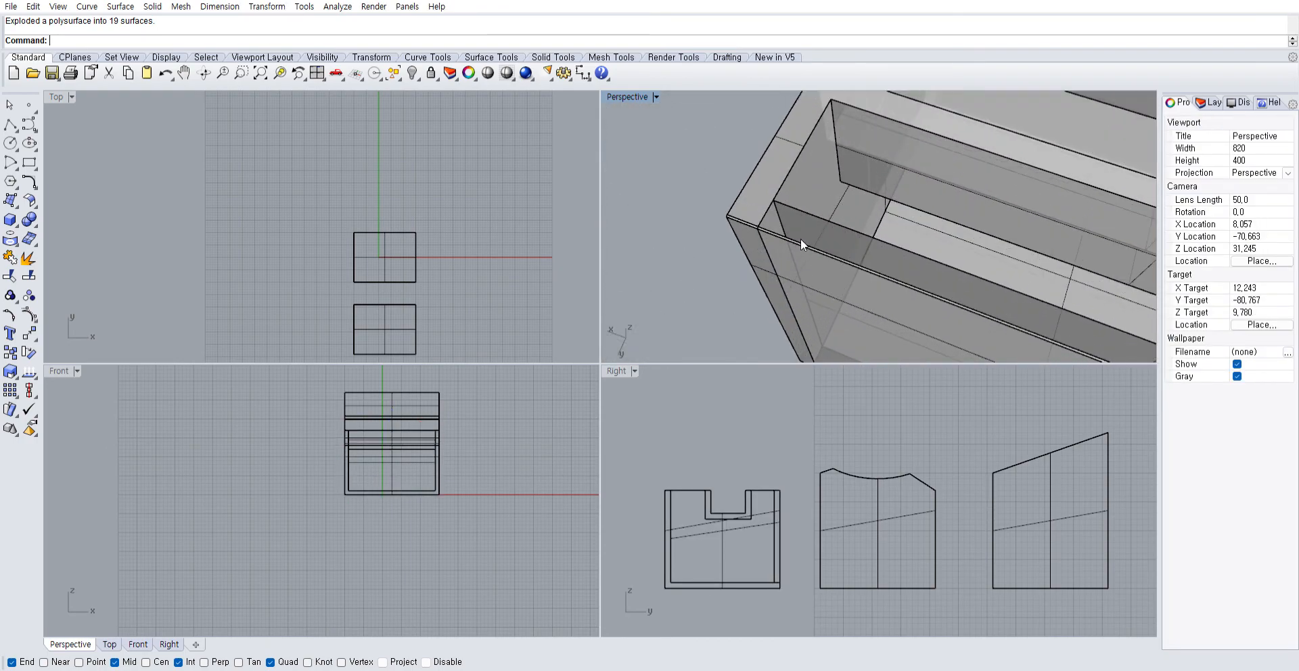
scroll(756, 227, "up", 6)
left_click(716, 201)
left_click(637, 201)
right_click_drag(637, 201, 734, 215)
right_click_drag(734, 215, 1072, 116)
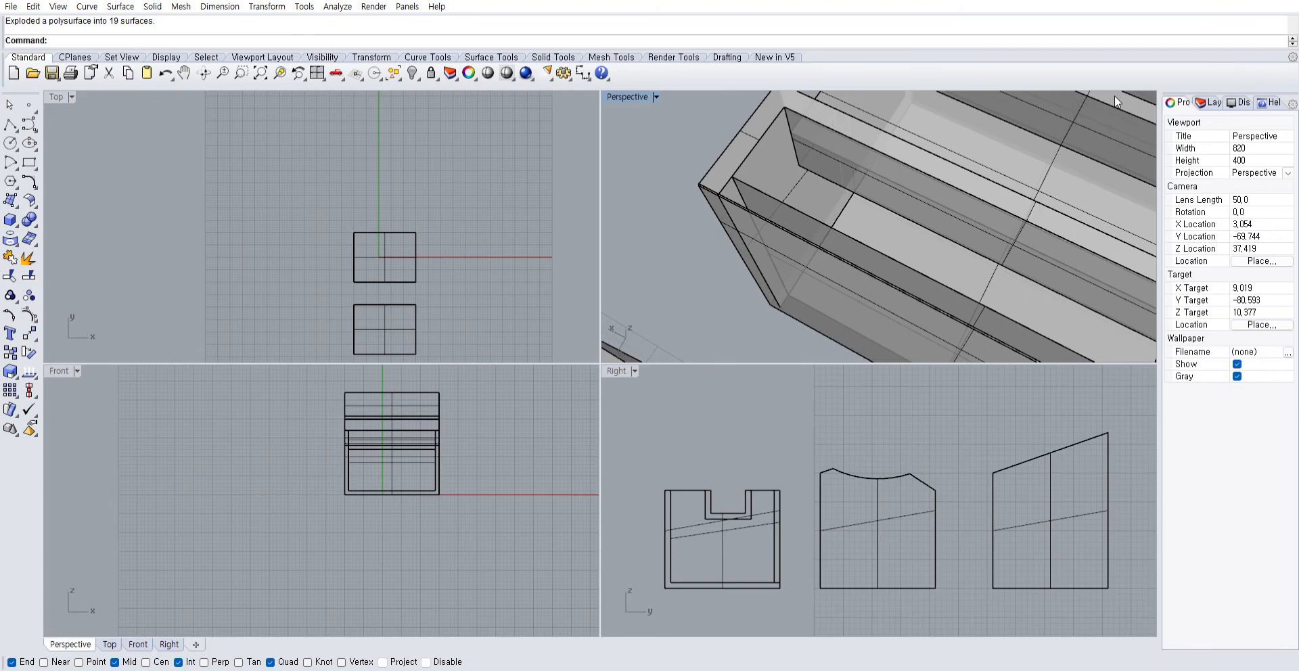
Try to fill the rim gap along the outer side wall with a surface from edge curves, and undo it
key("space")
left_click(746, 183)
left_click(730, 178)
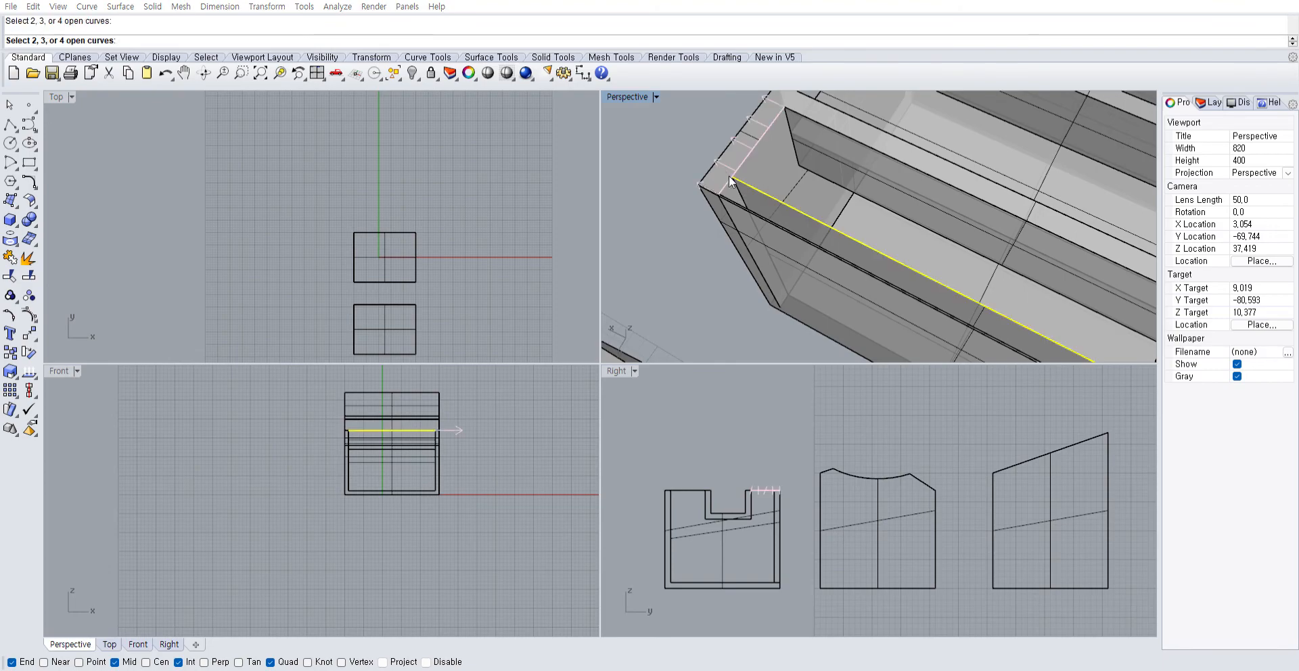
left_click(765, 208)
left_click(733, 192)
scroll(805, 216, "down", 8)
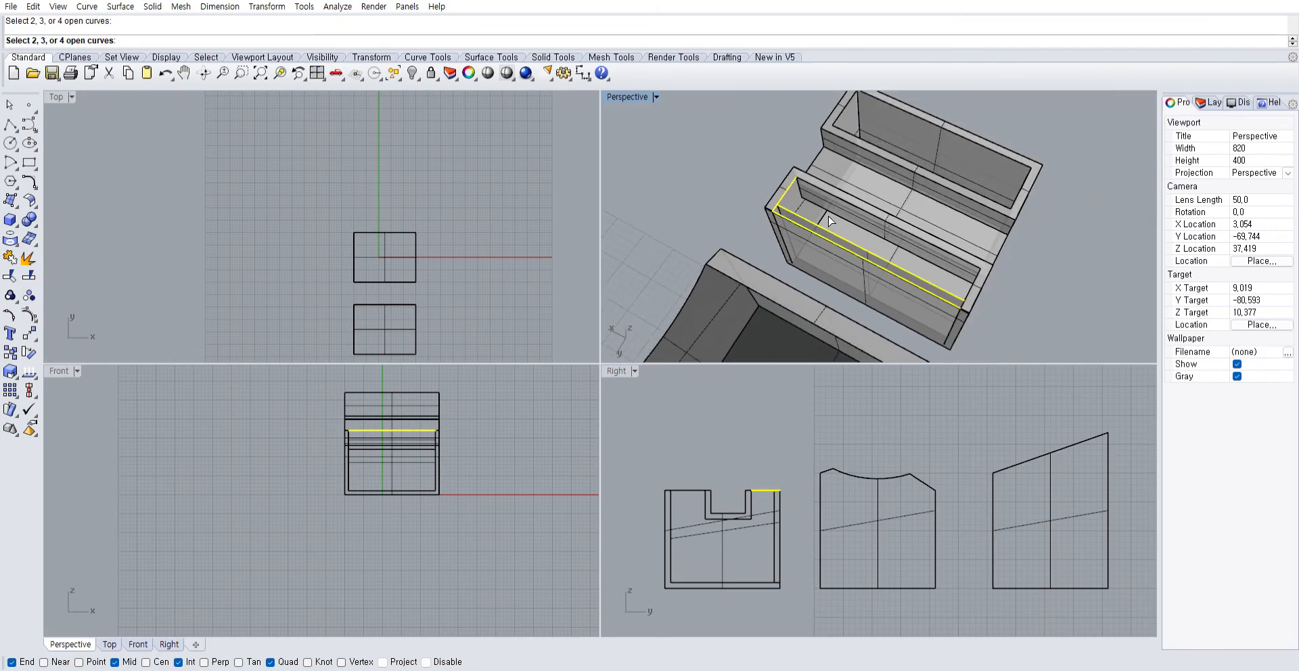
right_click_drag(958, 292, 851, 272, "shift")
scroll(846, 271, "up", 10)
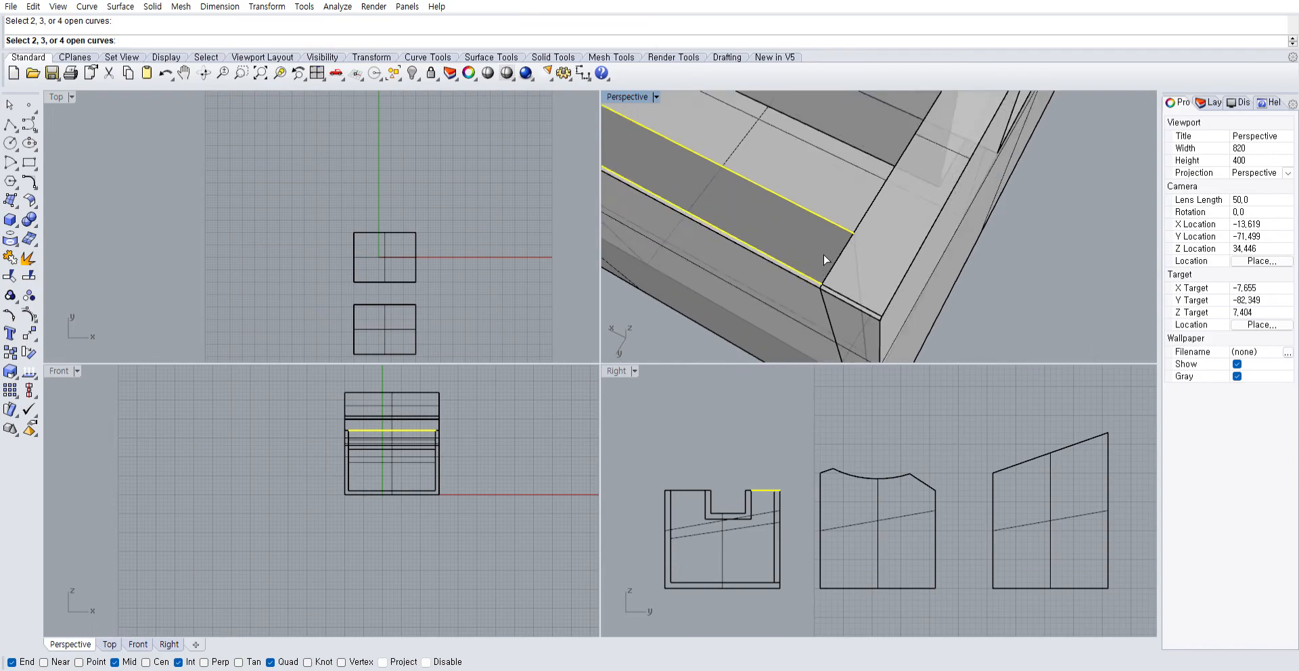
right_click(877, 289)
scroll(878, 289, "down", 5)
key("ctrl+z")
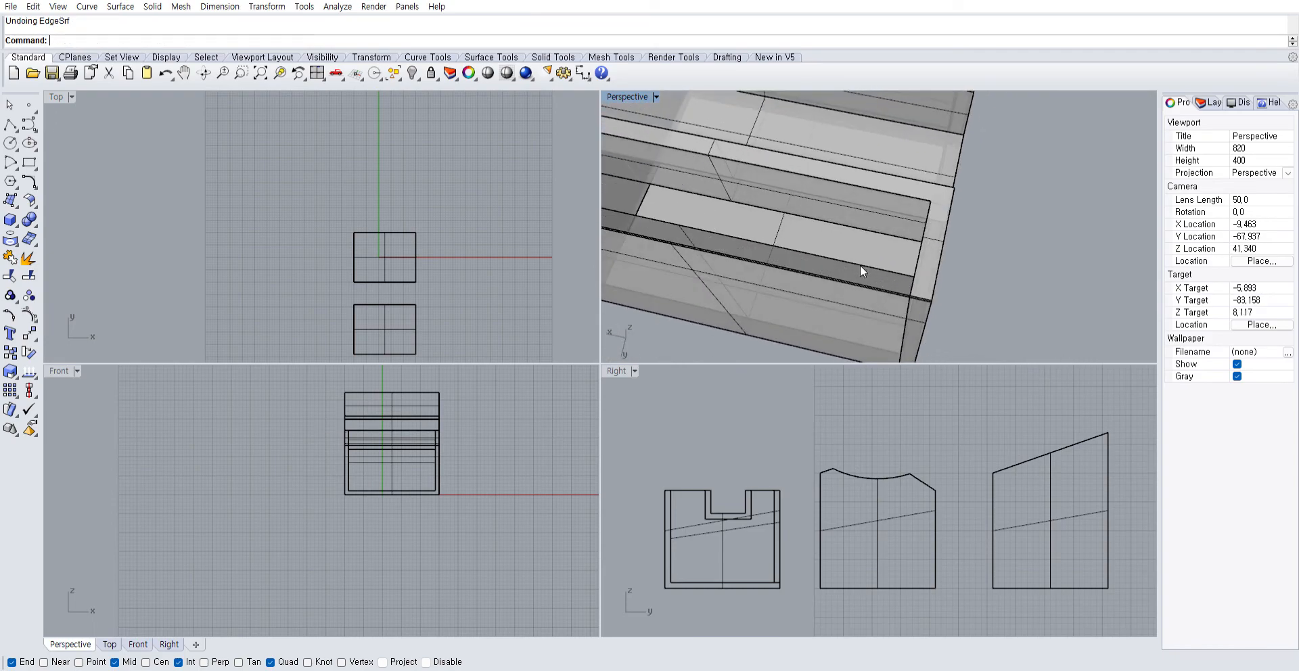
Create a network surface from the two long edges and two short end edges around the rim gap
type("ns")
key("space")
right_click_drag(729, 262, 926, 252, "shift")
left_click(730, 188)
left_click(643, 170)
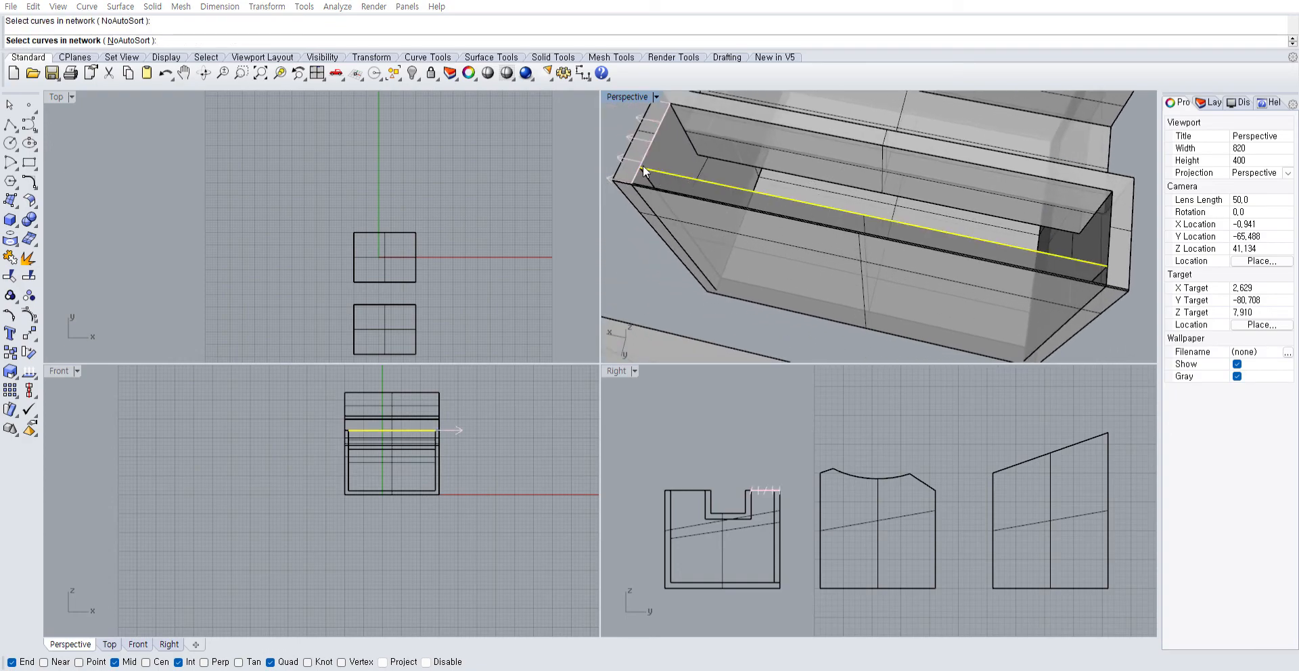
left_click(671, 197)
scroll(635, 177, "up", 8)
left_click(635, 215)
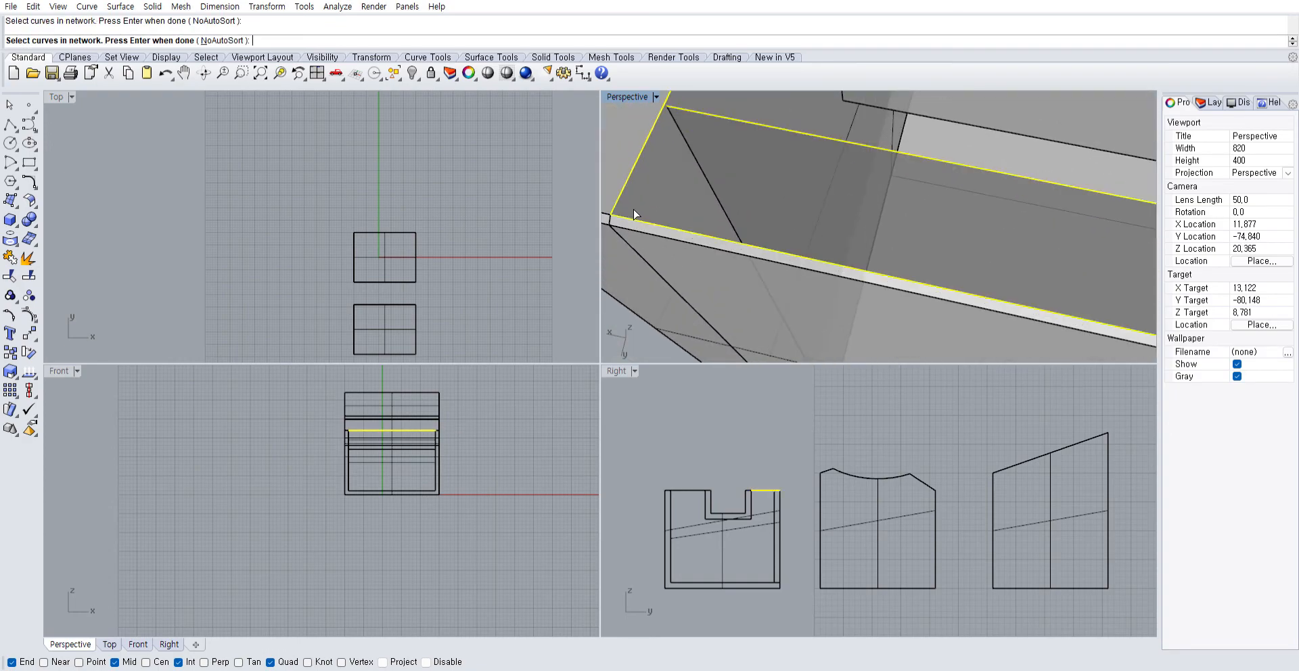
scroll(782, 238, "down", 7)
right_click_drag(883, 228, 721, 196, "shift")
right_click_drag(994, 260, 750, 211, "shift")
scroll(748, 211, "up", 10)
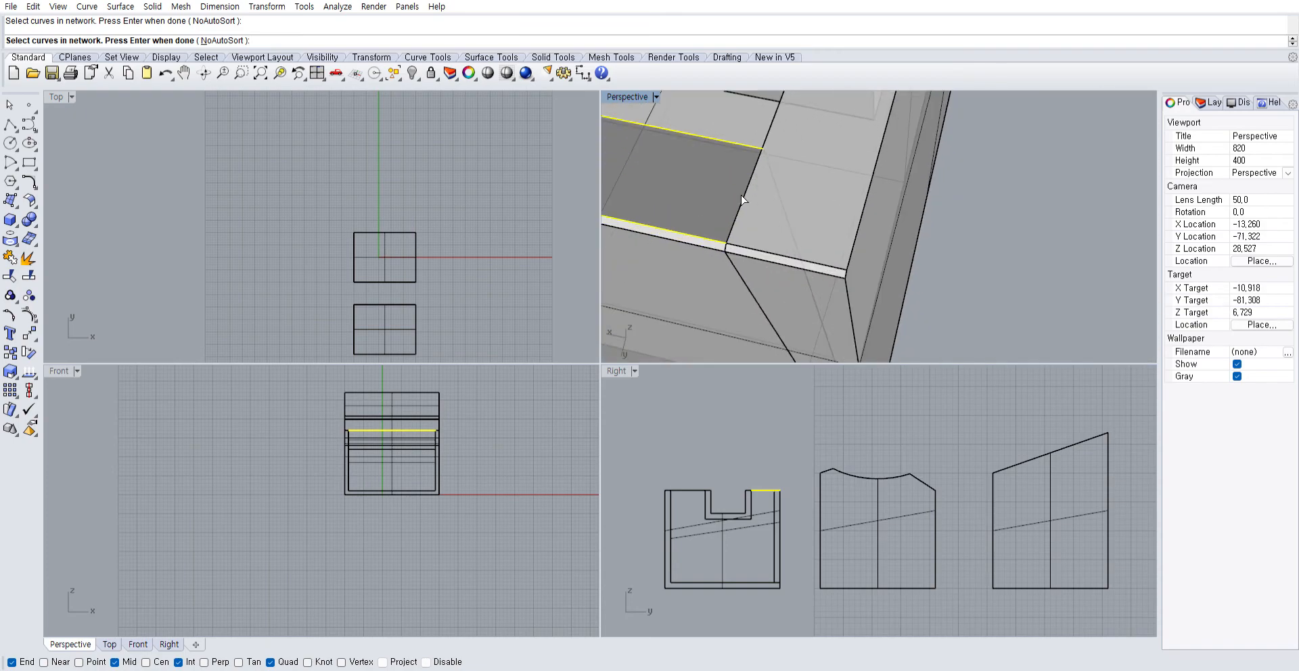
left_click(738, 212)
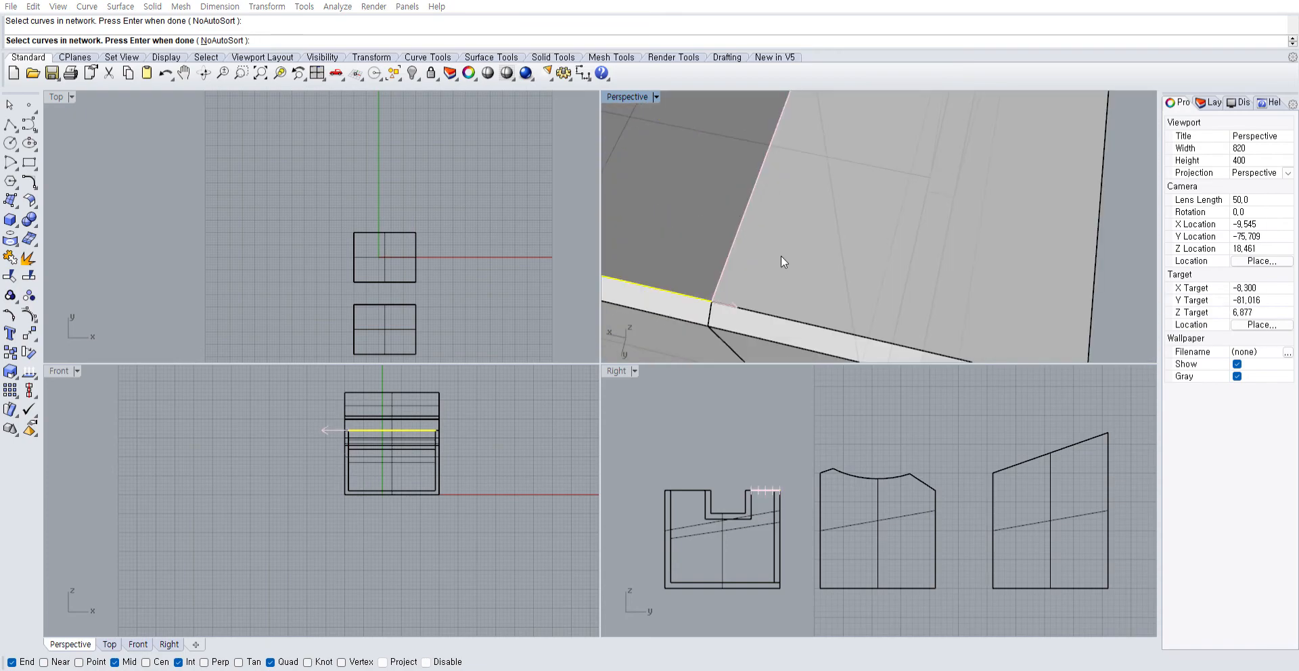
scroll(781, 261, "down", 5)
key("Return")
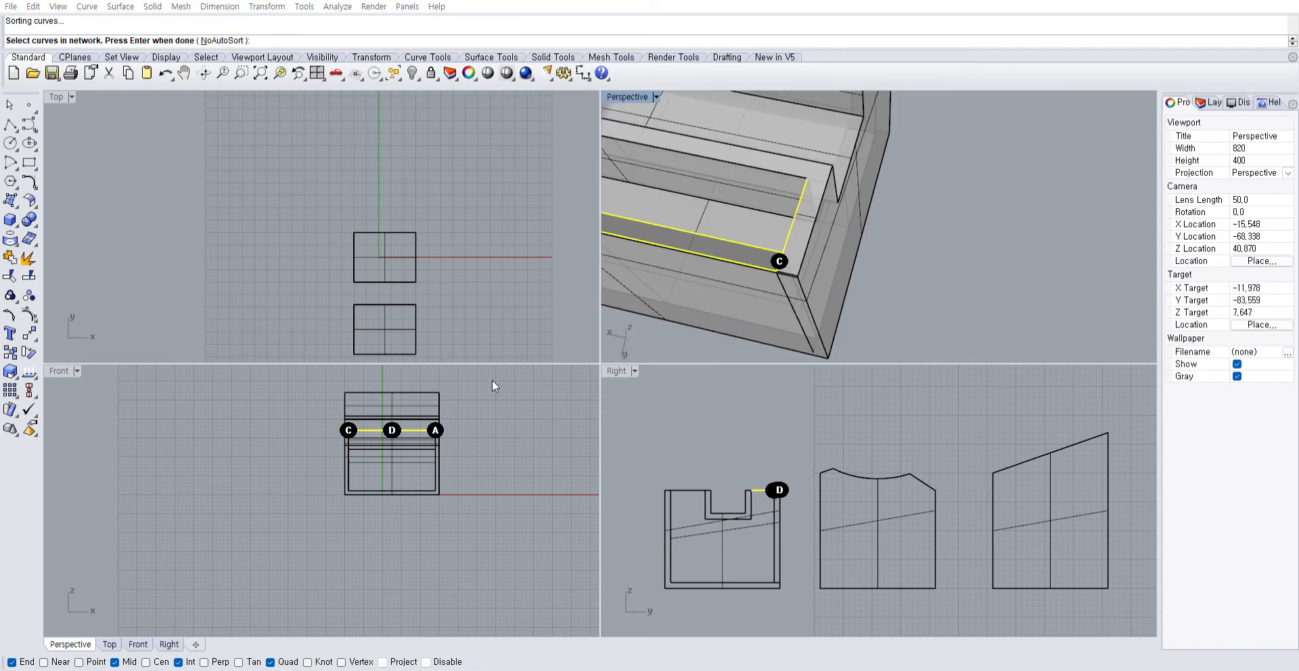
Join all the notched box's surfaces, including the new rim surface, into one polysurface
right_click_drag(709, 245, 867, 304)
scroll(957, 241, "up", 3)
scroll(968, 232, "down", 6)
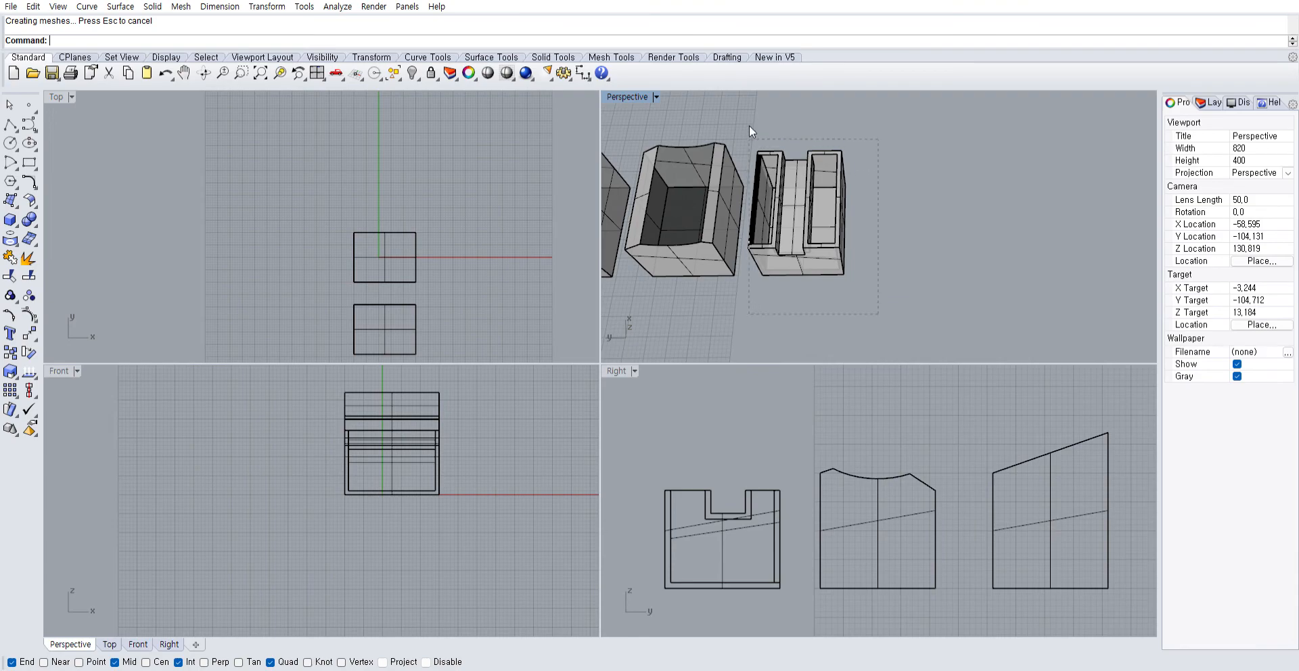
left_click_drag(749, 126, 749, 128)
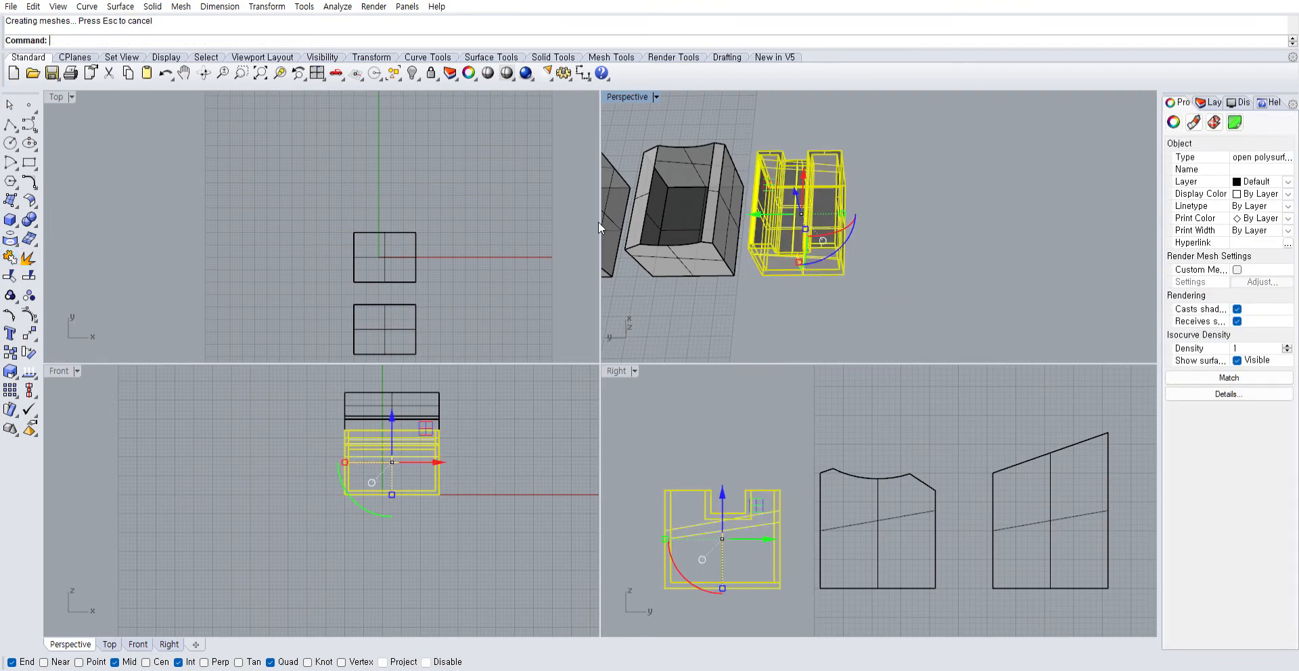
Examine the joined notched box around its filled rim and check its object type in the properties
left_click(860, 178)
right_click_drag(860, 179, 753, 281)
scroll(826, 224, "up", 6)
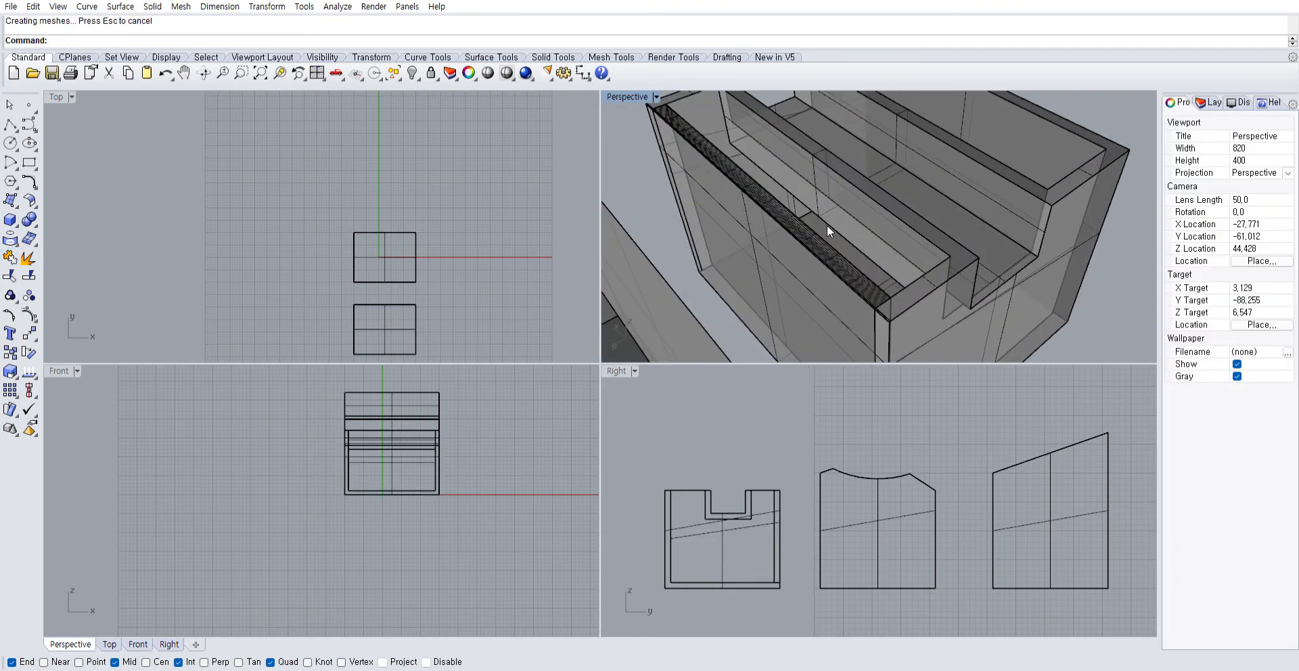
scroll(835, 277, "up", 4)
scroll(838, 285, "down", 4)
left_click(957, 276)
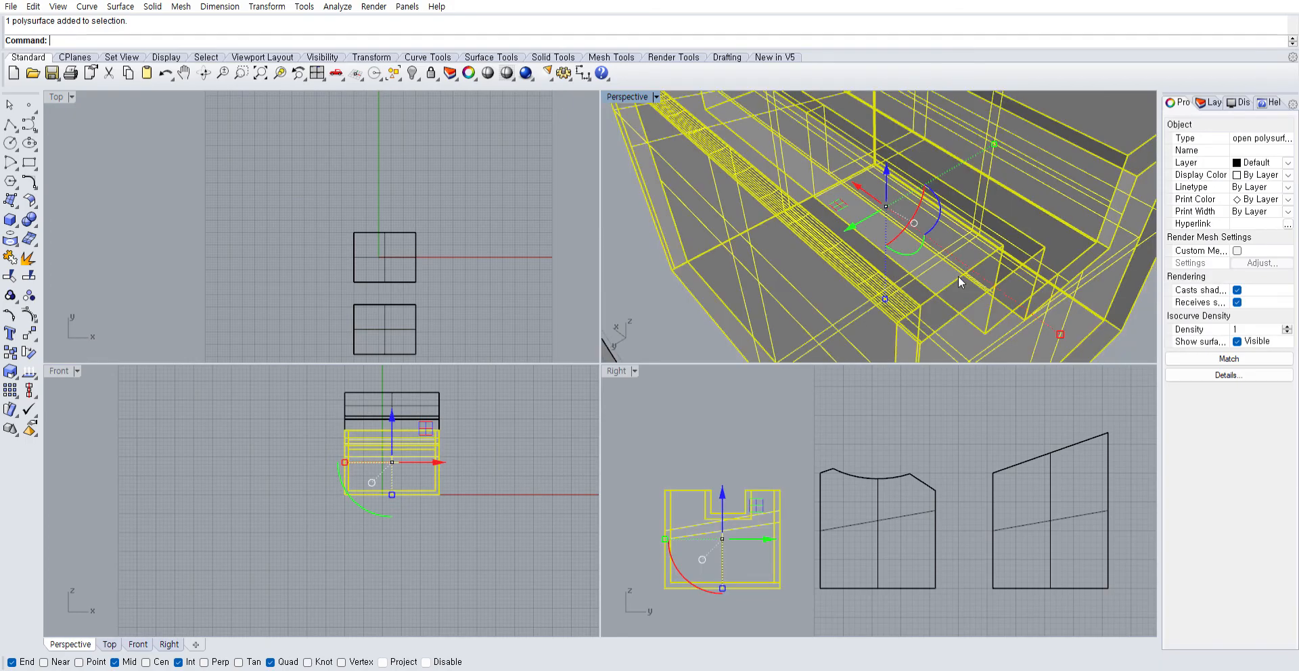
scroll(958, 276, "down", 5)
left_click(790, 127)
right_click_drag(790, 129, 983, 166)
Undo the notched box's edits back through the join, network surface, explode and shell
key("ctrl+z")
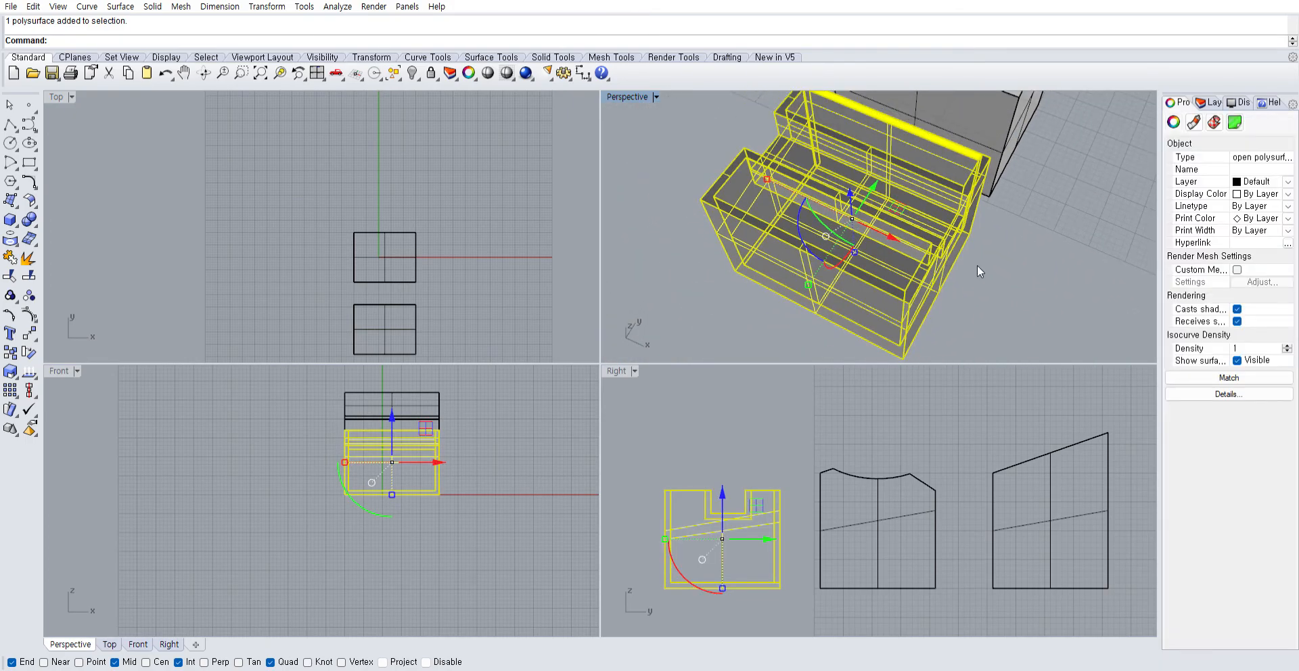
left_click(972, 266)
mouse_move(900, 279)
right_mouse_down()
mouse_move(1086, 267)
mouse_move(916, 279)
right_mouse_up()
scroll(916, 283, "down", 4)
left_click(939, 272)
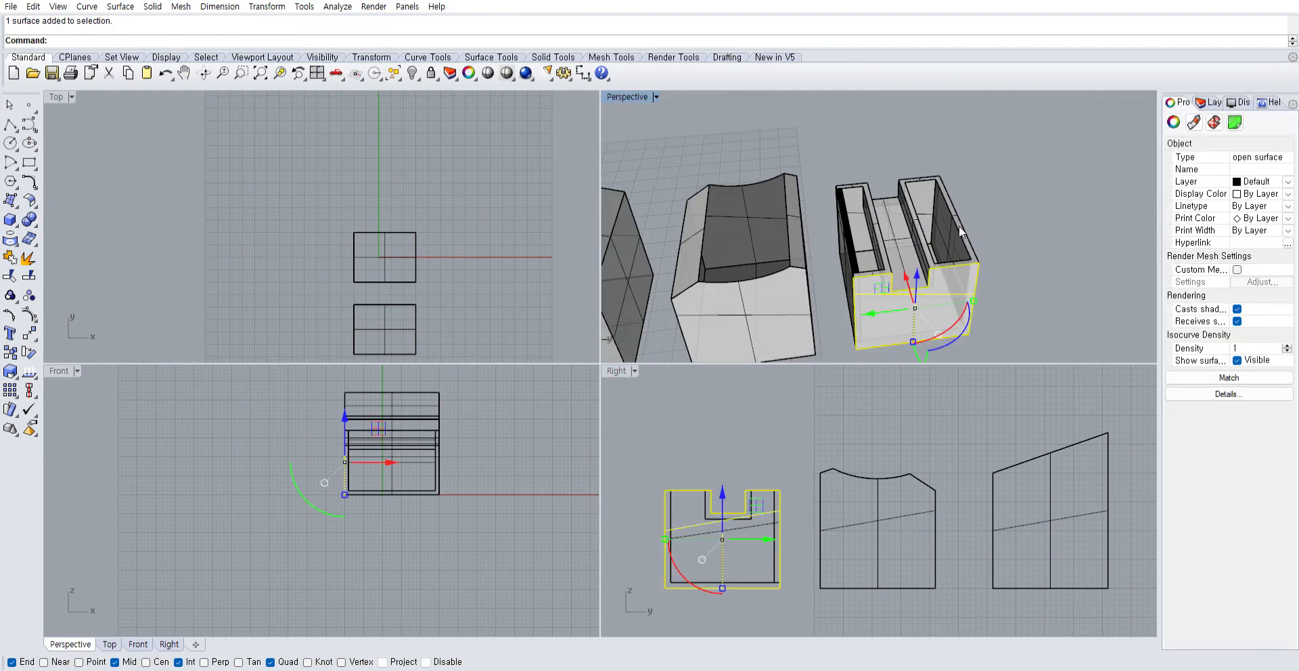
left_click(959, 225)
key("ctrl+z")
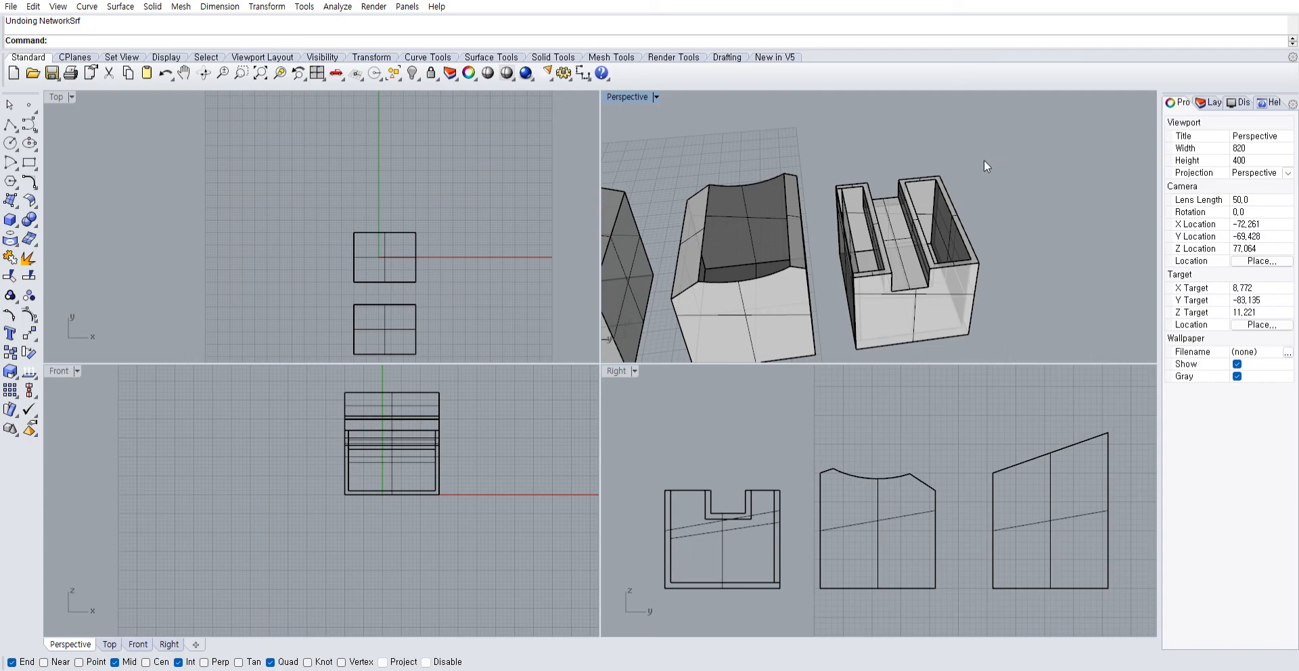
key("ctrl+z")
key("ctrl+z")
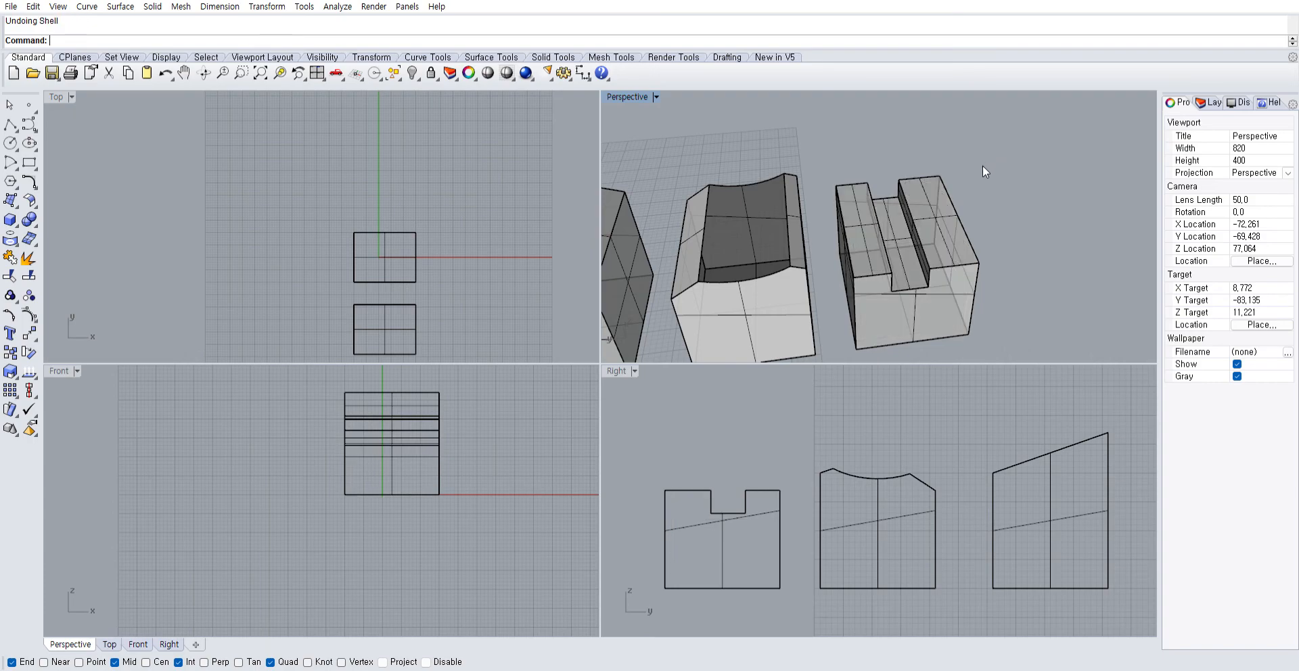
Draw a diagonal line across an upper outer corner of the notched box in the Right view
right_click_drag(982, 165, 894, 116)
scroll(844, 226, "down", 3)
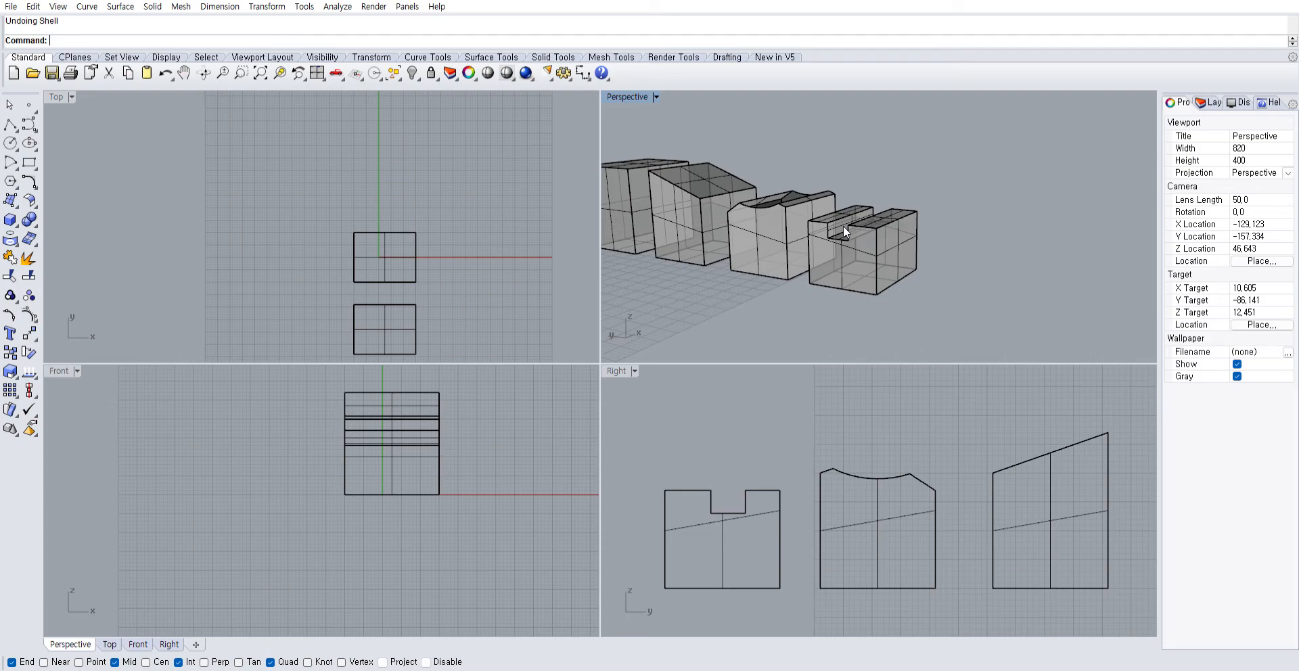
left_click(10, 125)
left_click(699, 462)
left_click(655, 512)
right_click(656, 511)
Trim the notched box's upper corner away, using the diagonal line as the cutting object
left_click(691, 467)
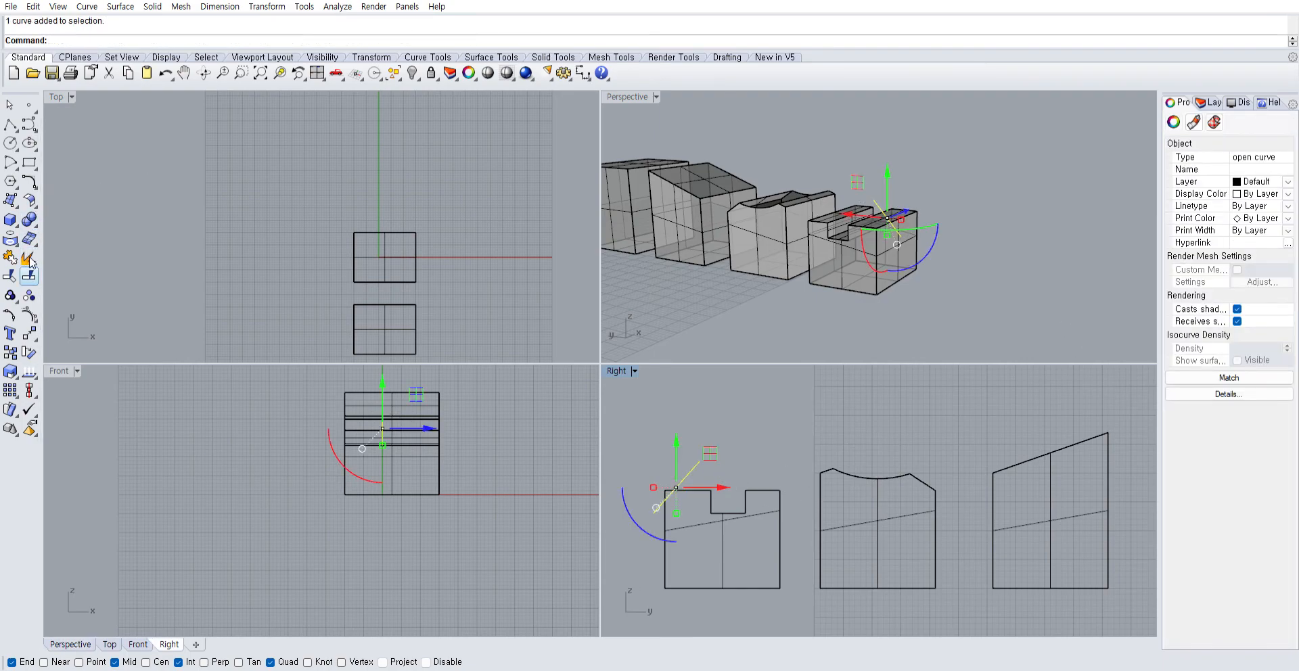
left_click(10, 276)
scroll(671, 501, "up", 5)
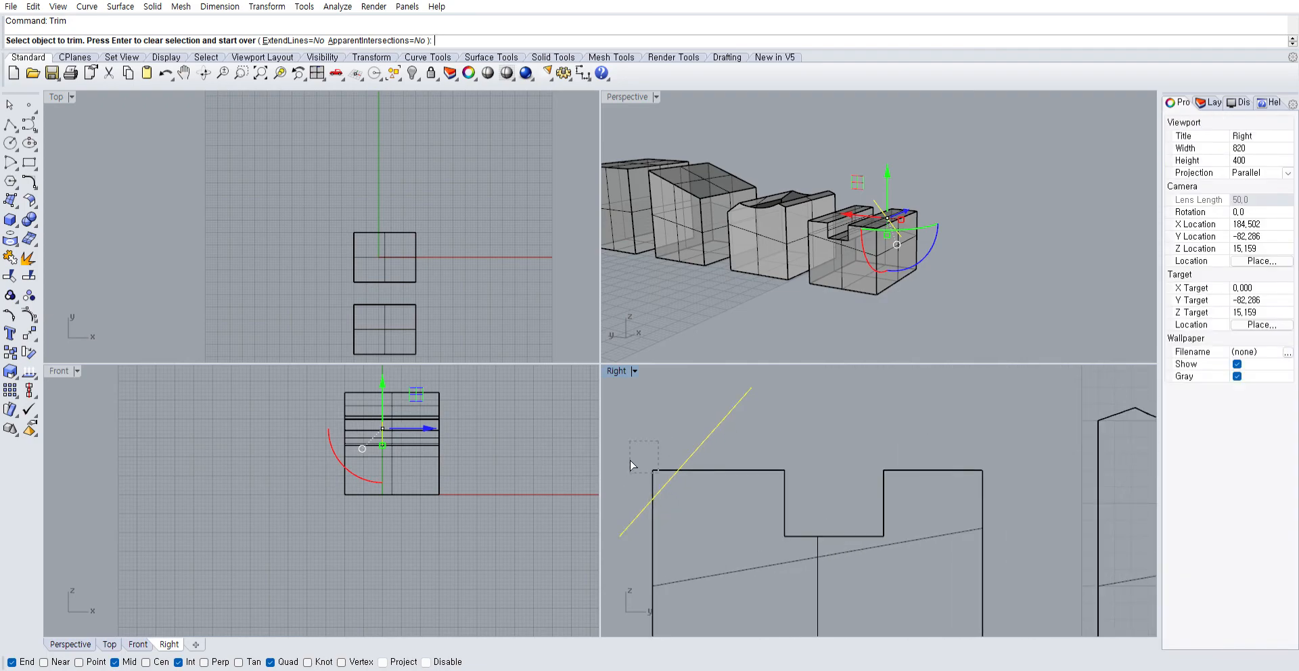
left_click(651, 475)
right_click(660, 407)
Delete the diagonal cutting line and examine the opening along the notched box's trimmed corner
left_click(844, 315)
scroll(880, 206, "up", 5)
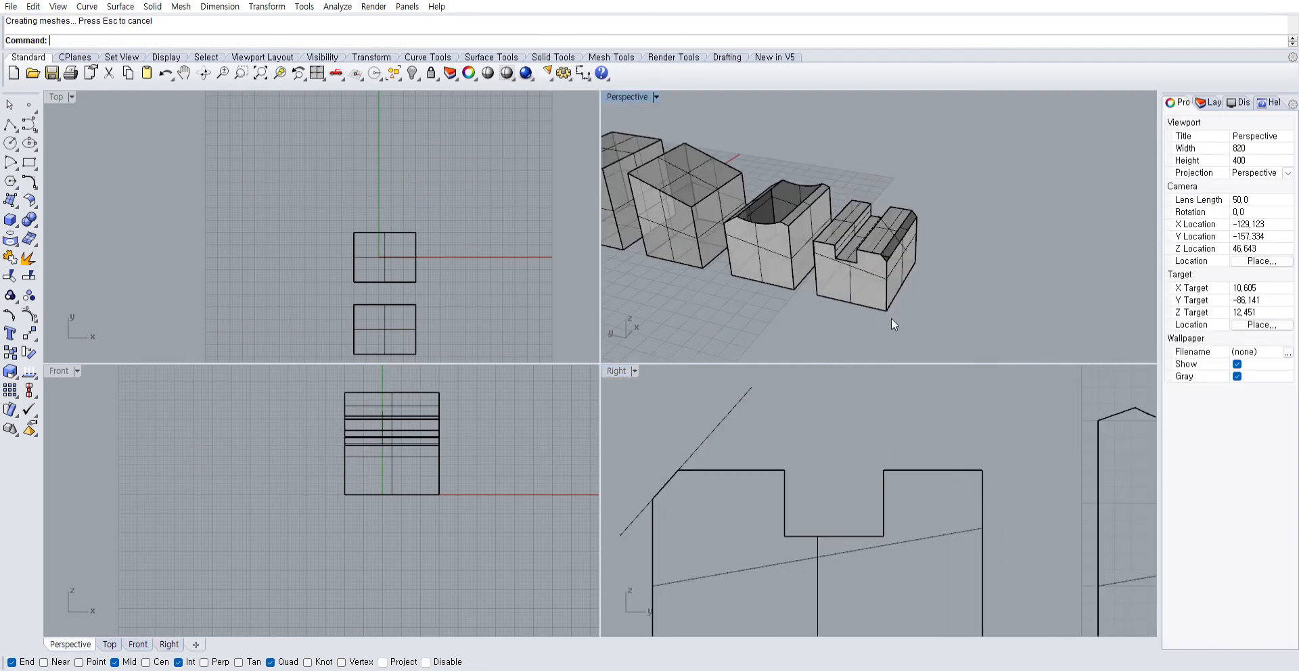
left_click(907, 234)
key("Delete")
right_click_drag(920, 187, 769, 257)
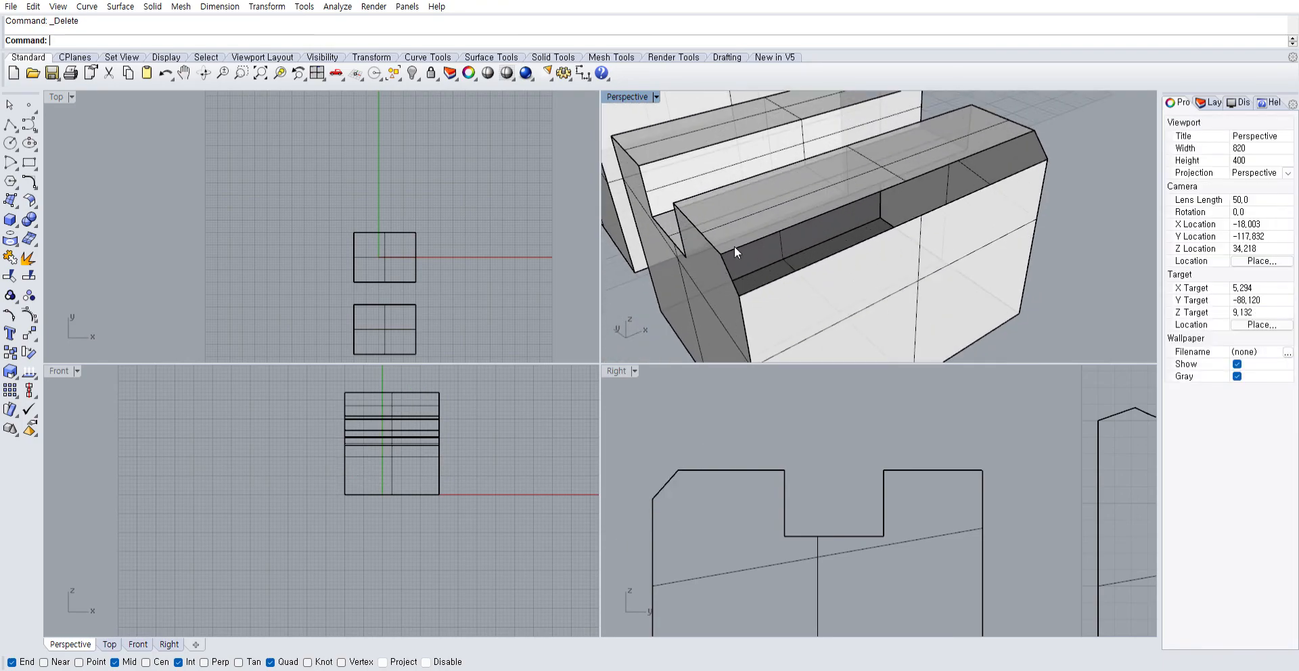
right_click_drag(937, 202, 874, 221)
scroll(887, 219, "down", 2)
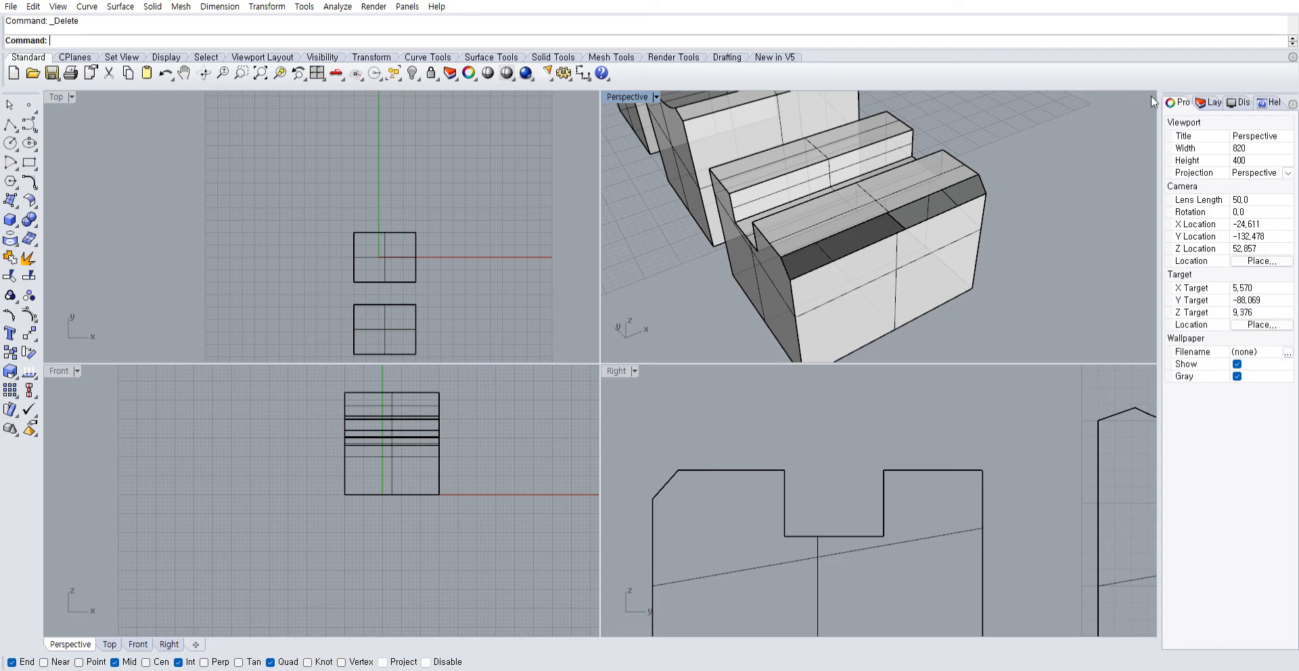
Try to fill the trimmed corner opening with a patch surface through its edges, and undo the patch
key("space")
left_click(920, 198)
left_click(983, 185)
left_click(974, 196)
left_click(785, 265)
key("Return")
right_click_drag(831, 254, 911, 212)
scroll(907, 226, "up", 8)
scroll(842, 220, "down", 7)
left_click(925, 204)
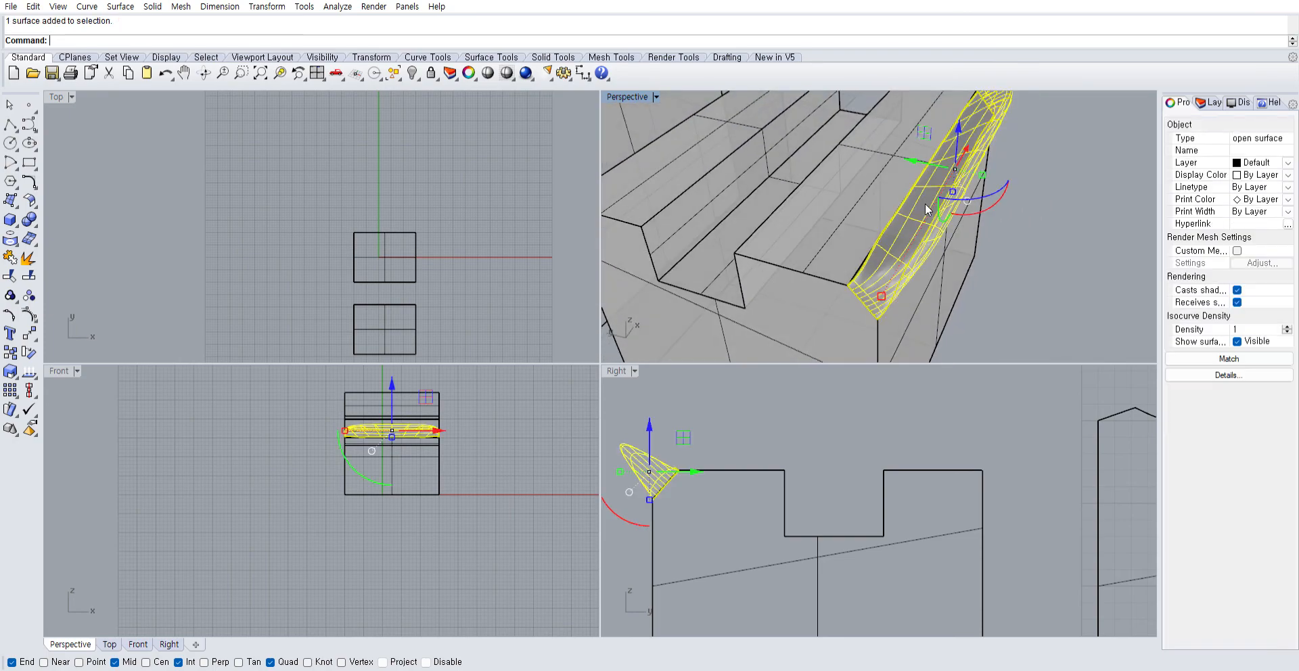
key("ctrl+z")
Create a patch surface over the trimmed corner opening from its boundary edges
right_click(967, 160)
right_click_drag(963, 162, 911, 205, "shift")
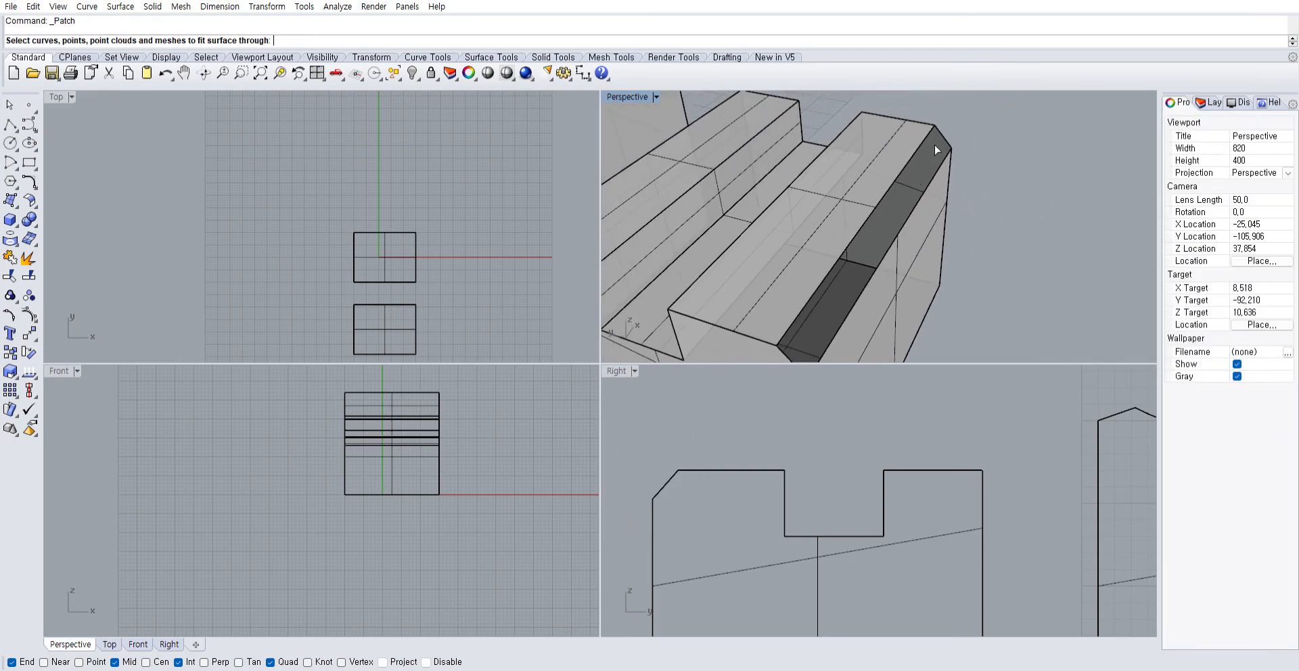
left_click(925, 139)
left_click(849, 311)
right_click(851, 311)
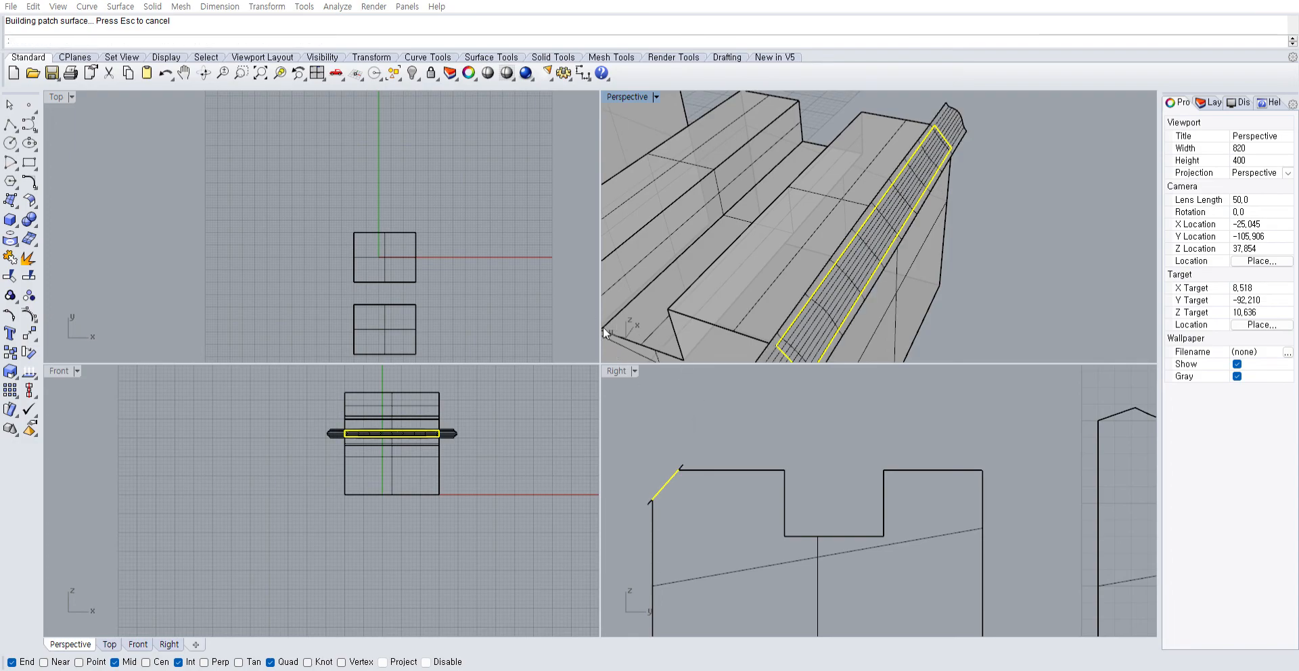
right_click_drag(863, 336, 999, 230)
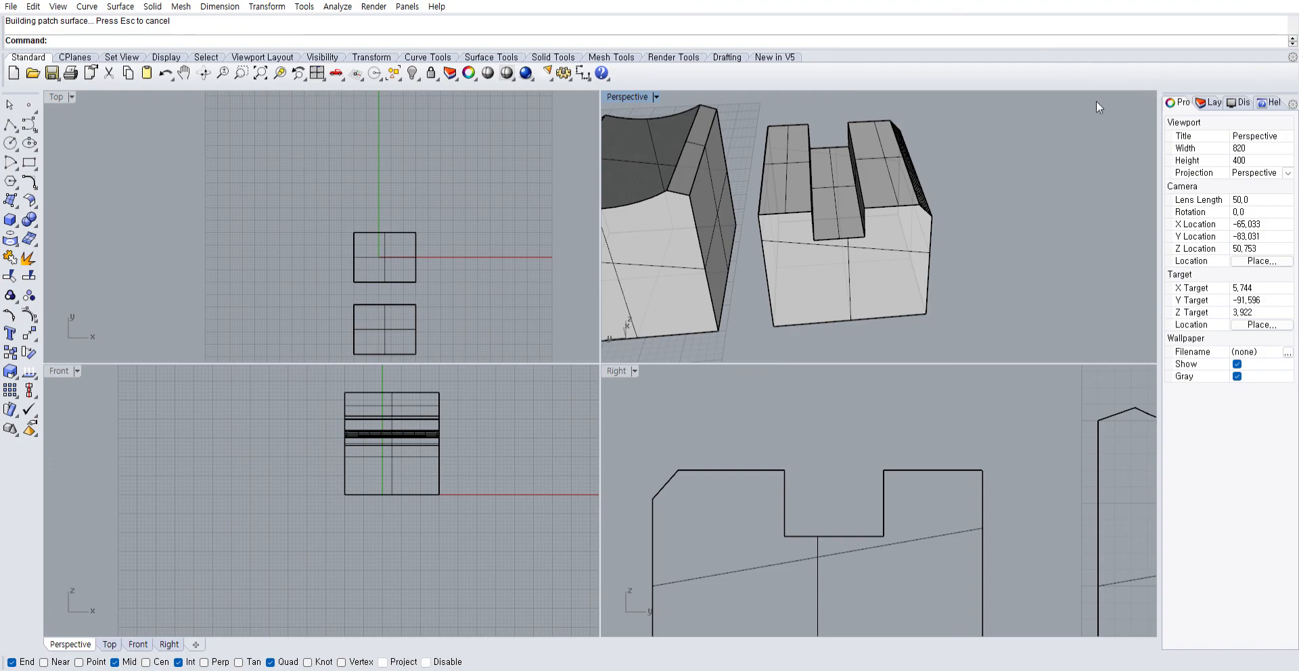
Select the notched box together with its corner patch to inspect them, and clear the selection
scroll(851, 196, "down", 4)
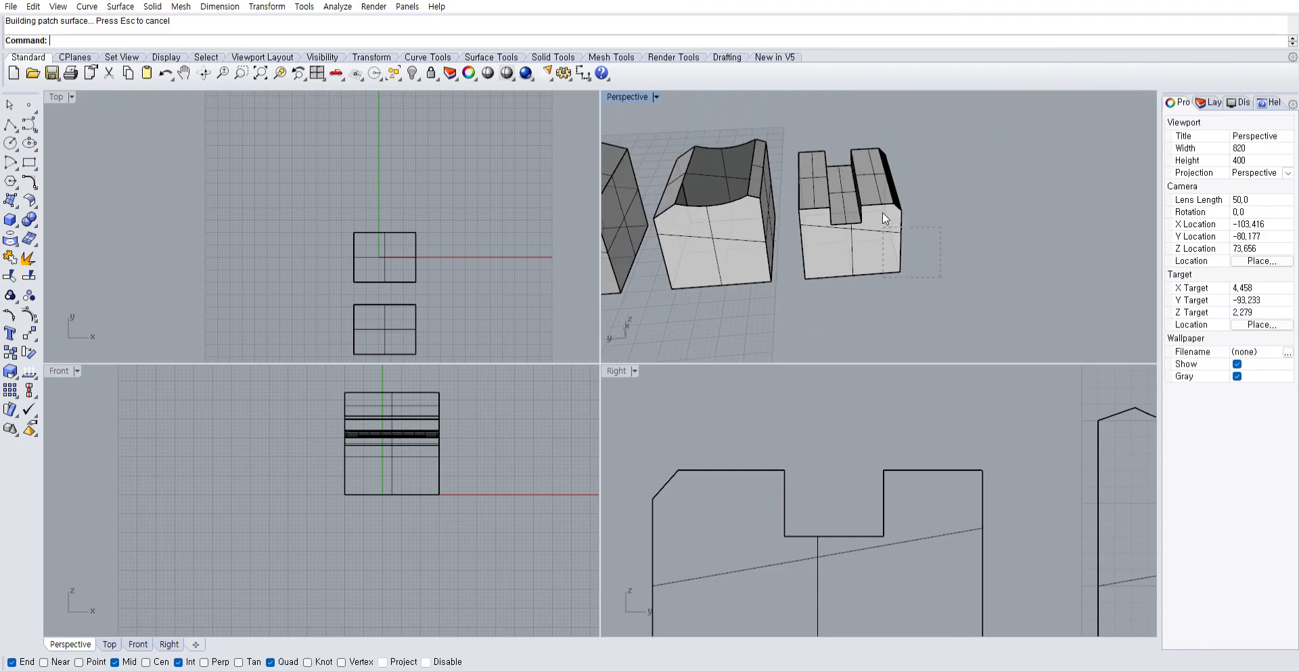
left_click_drag(803, 127, 805, 130)
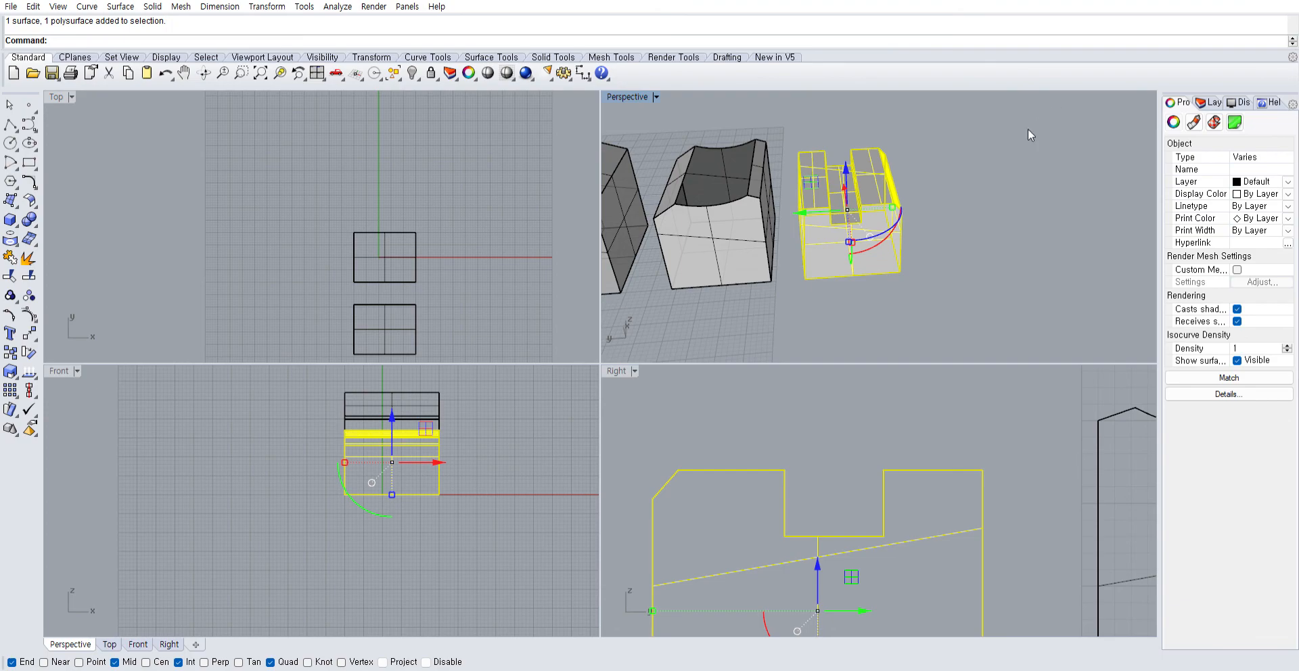
right_click_drag(940, 176, 825, 194)
scroll(825, 193, "down", 4)
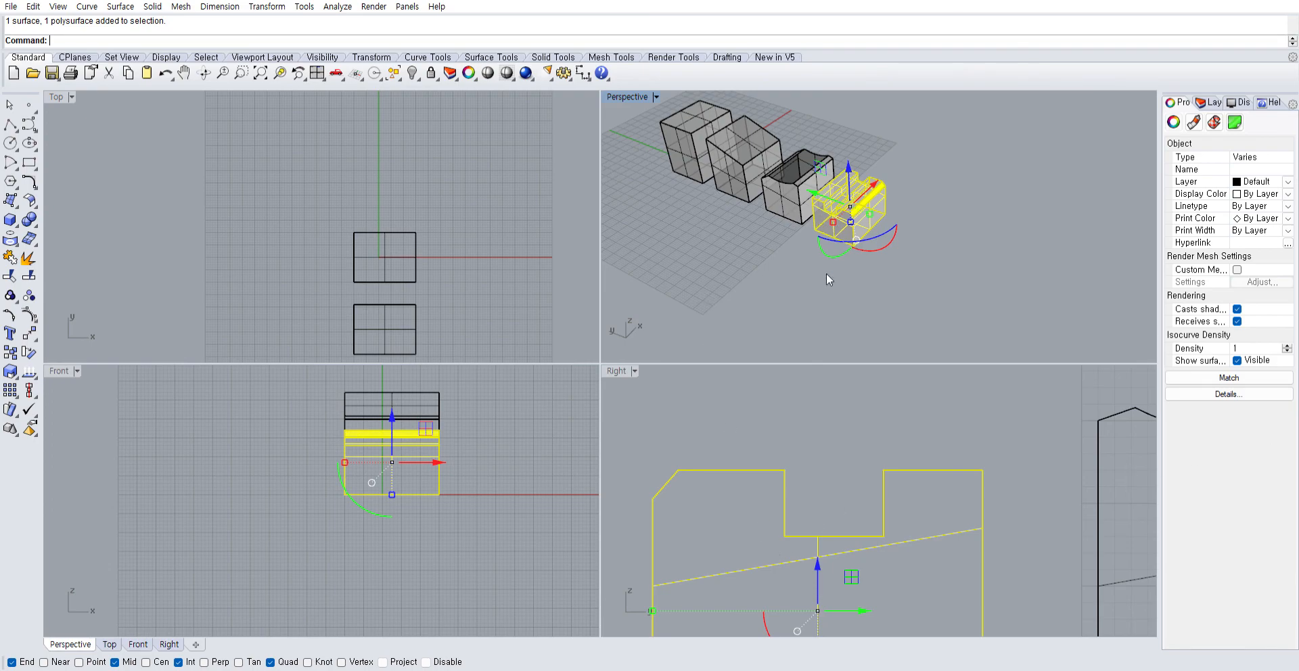
left_click(808, 263)
Select all four boxes with the corner patch and inspect the row in the Perspective and Top views
scroll(821, 295, "down", 3)
right_click_drag(778, 221, 908, 248, "shift")
scroll(796, 282, "up", 4)
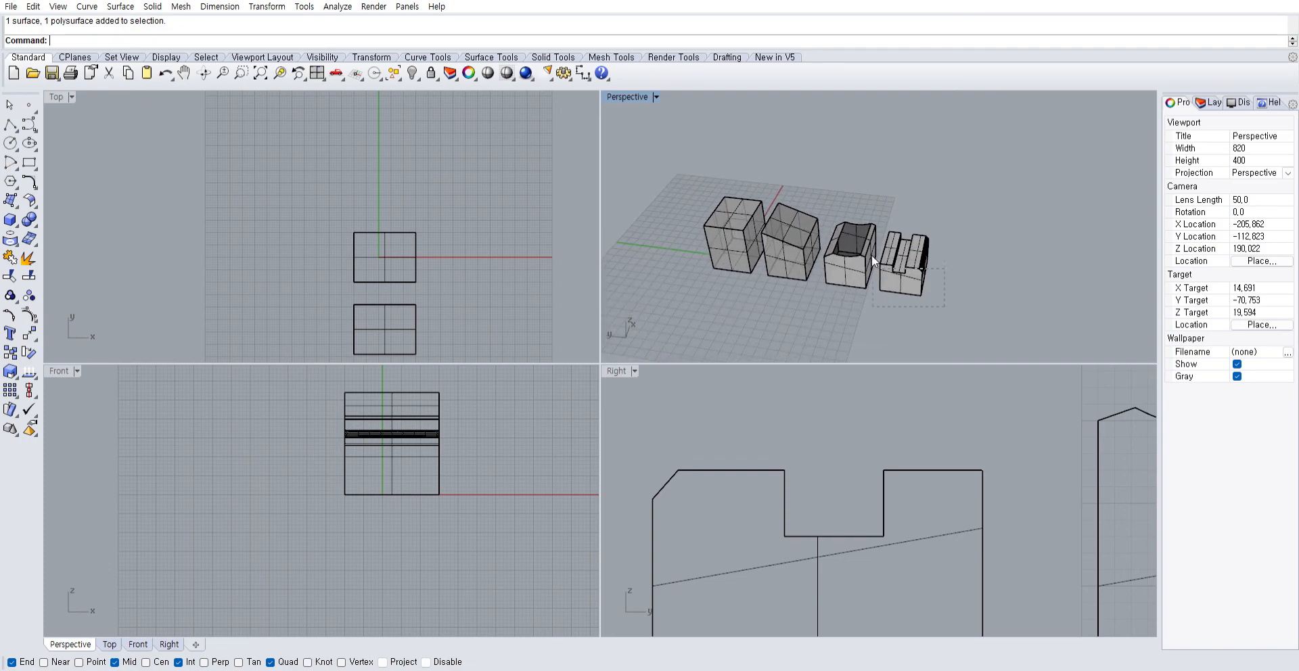
left_click_drag(703, 165, 693, 198)
scroll(456, 238, "down", 3)
right_click_drag(456, 237, 454, 180)
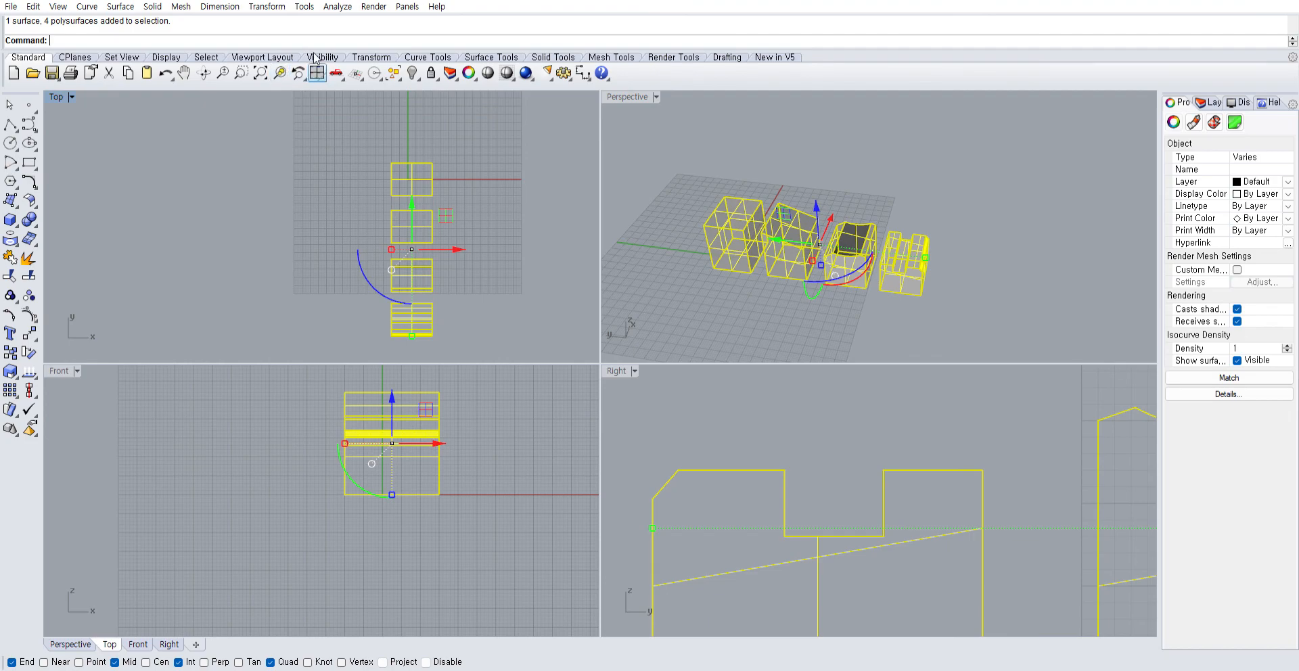
Reset the workspace to the default four viewports and bring the boxes into the Perspective view
left_click(317, 73)
left_click(996, 287)
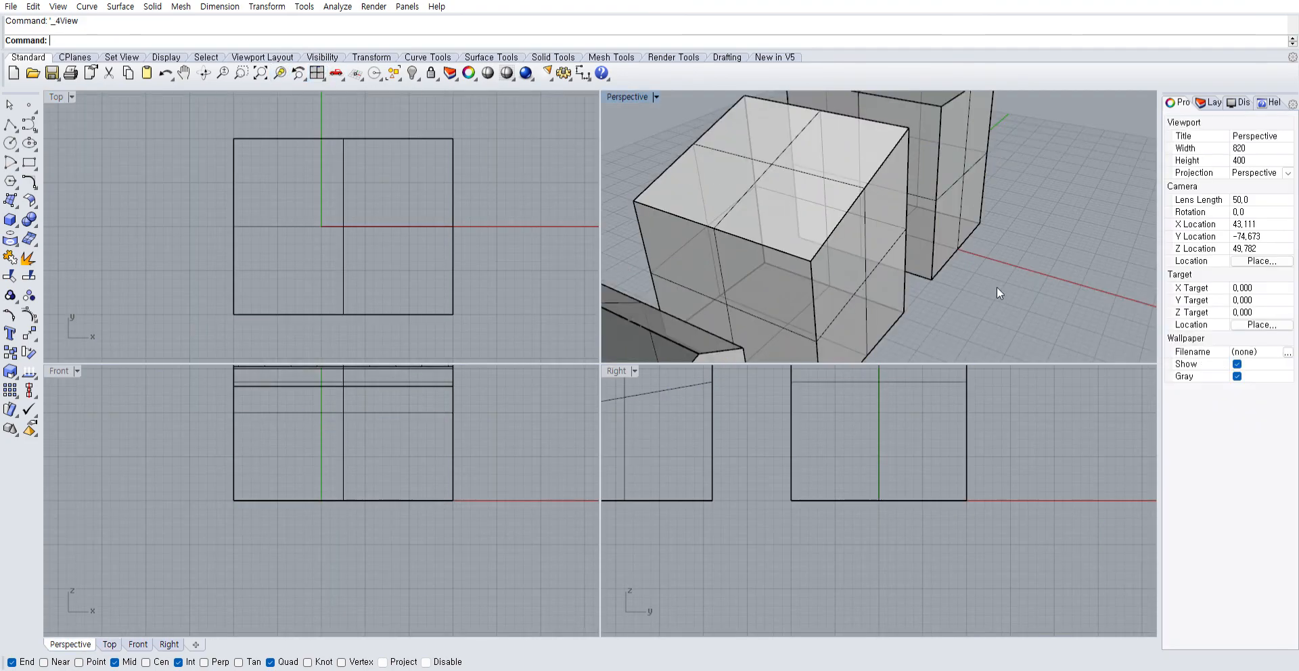
scroll(996, 287, "down", 5)
scroll(997, 287, "up", 4)
scroll(996, 287, "up", 2)
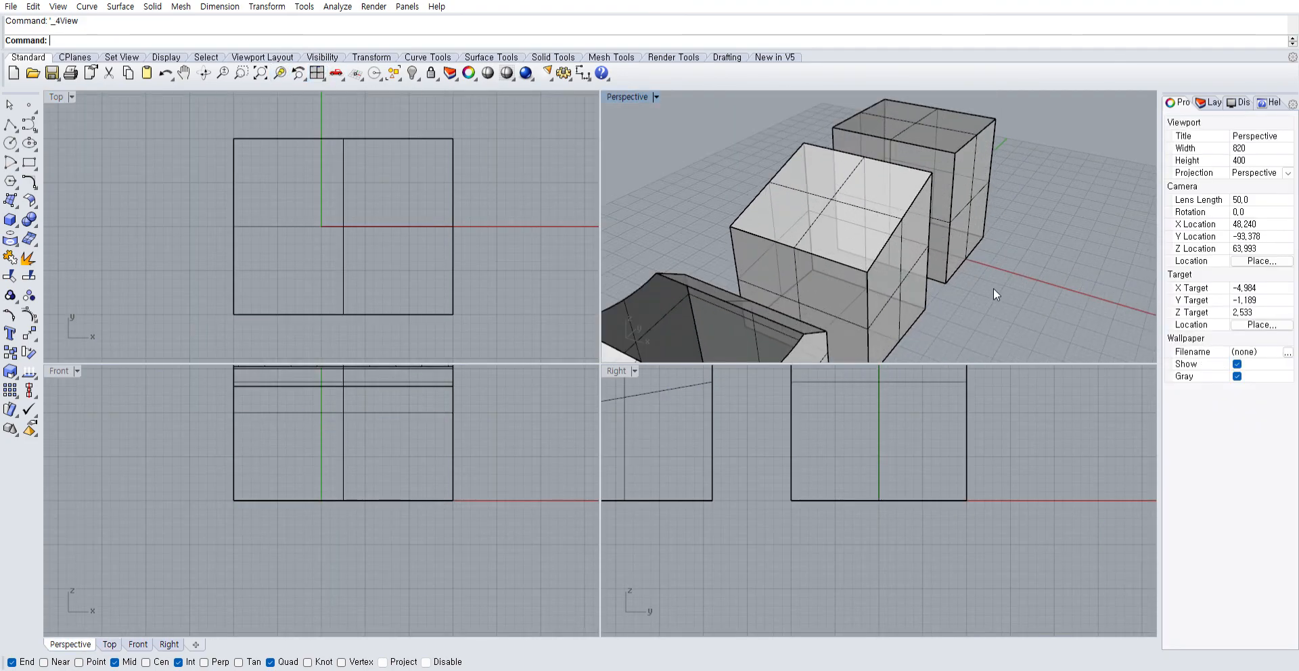